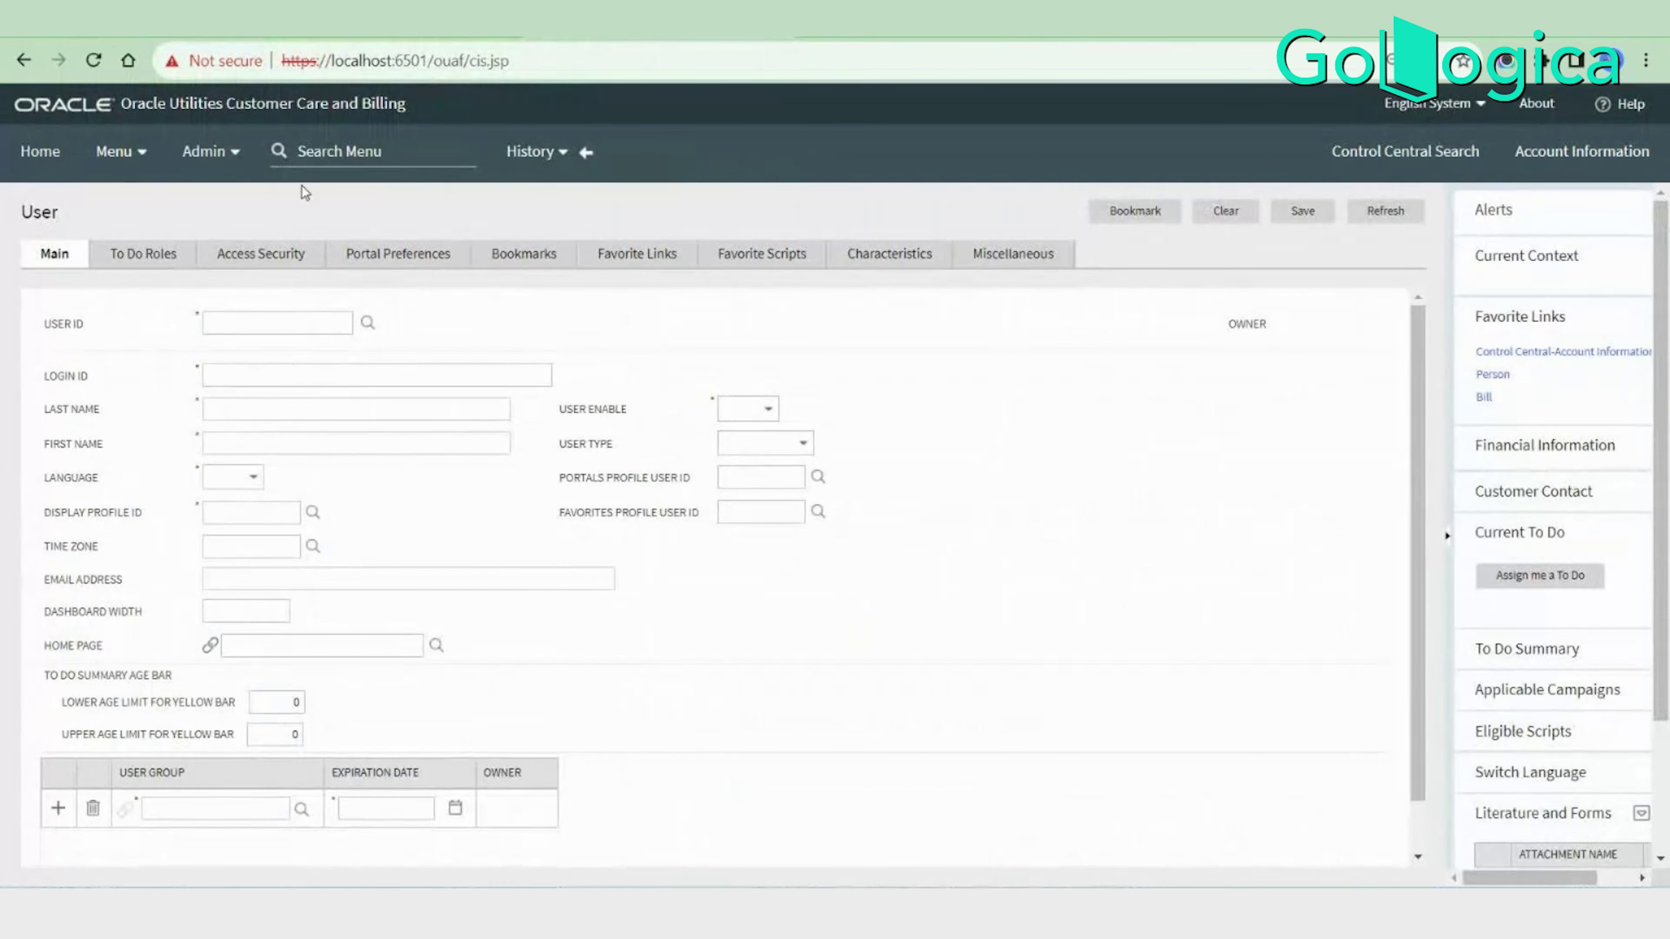
left_click_drag(13, 213, 63, 216)
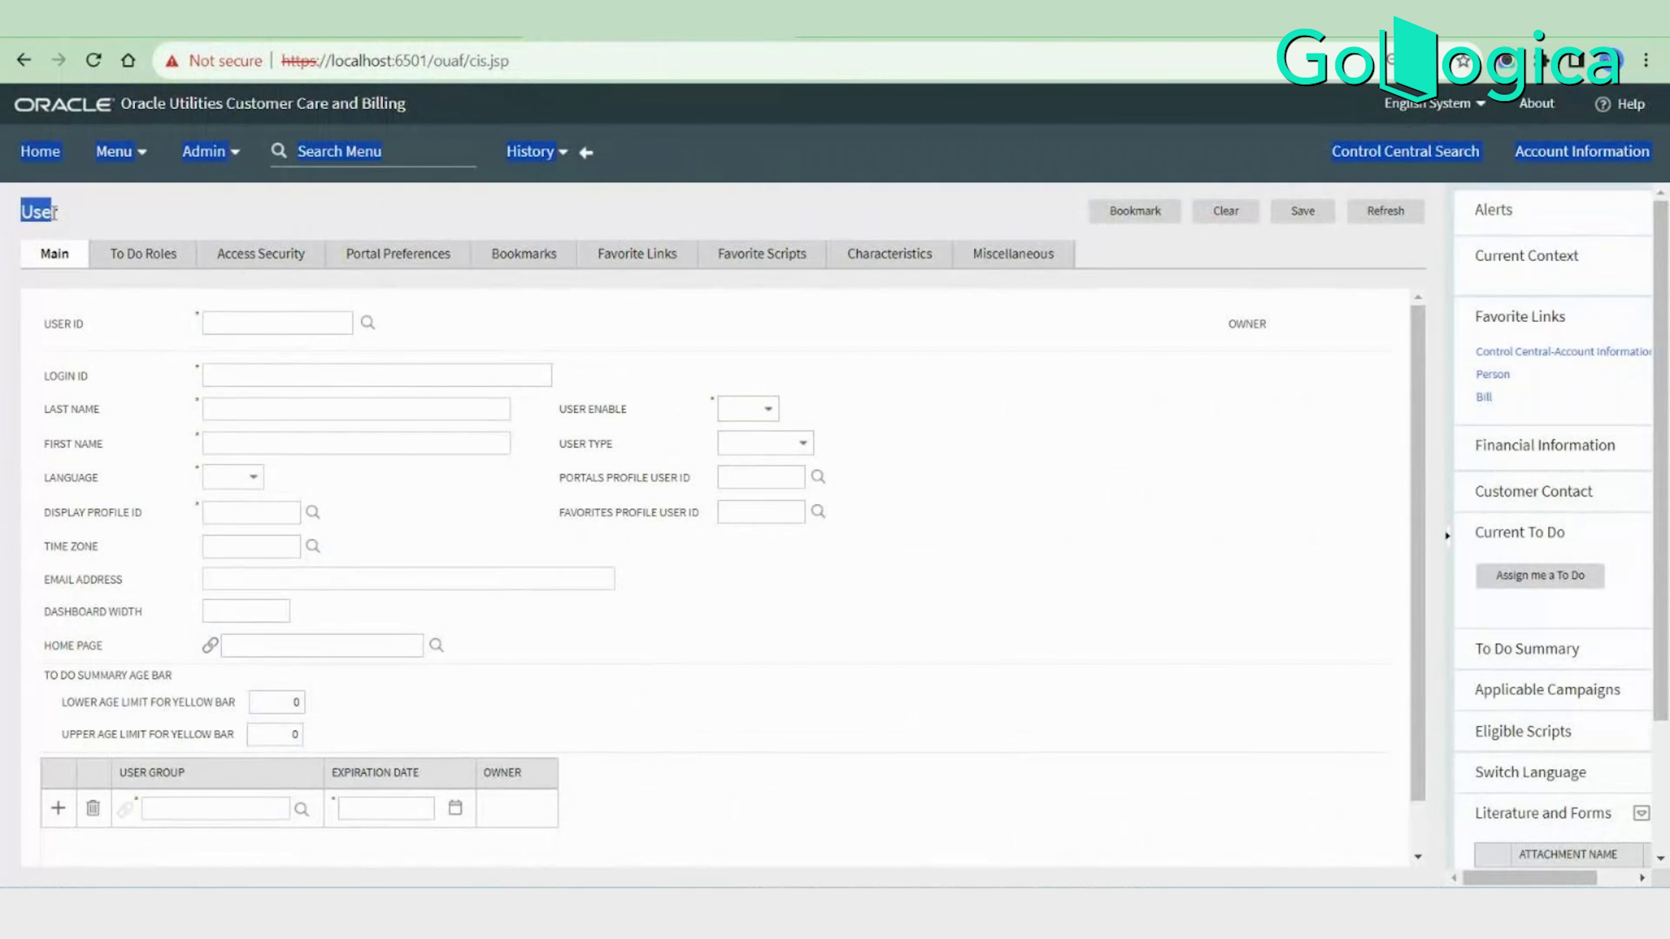
left_click(1263, 680)
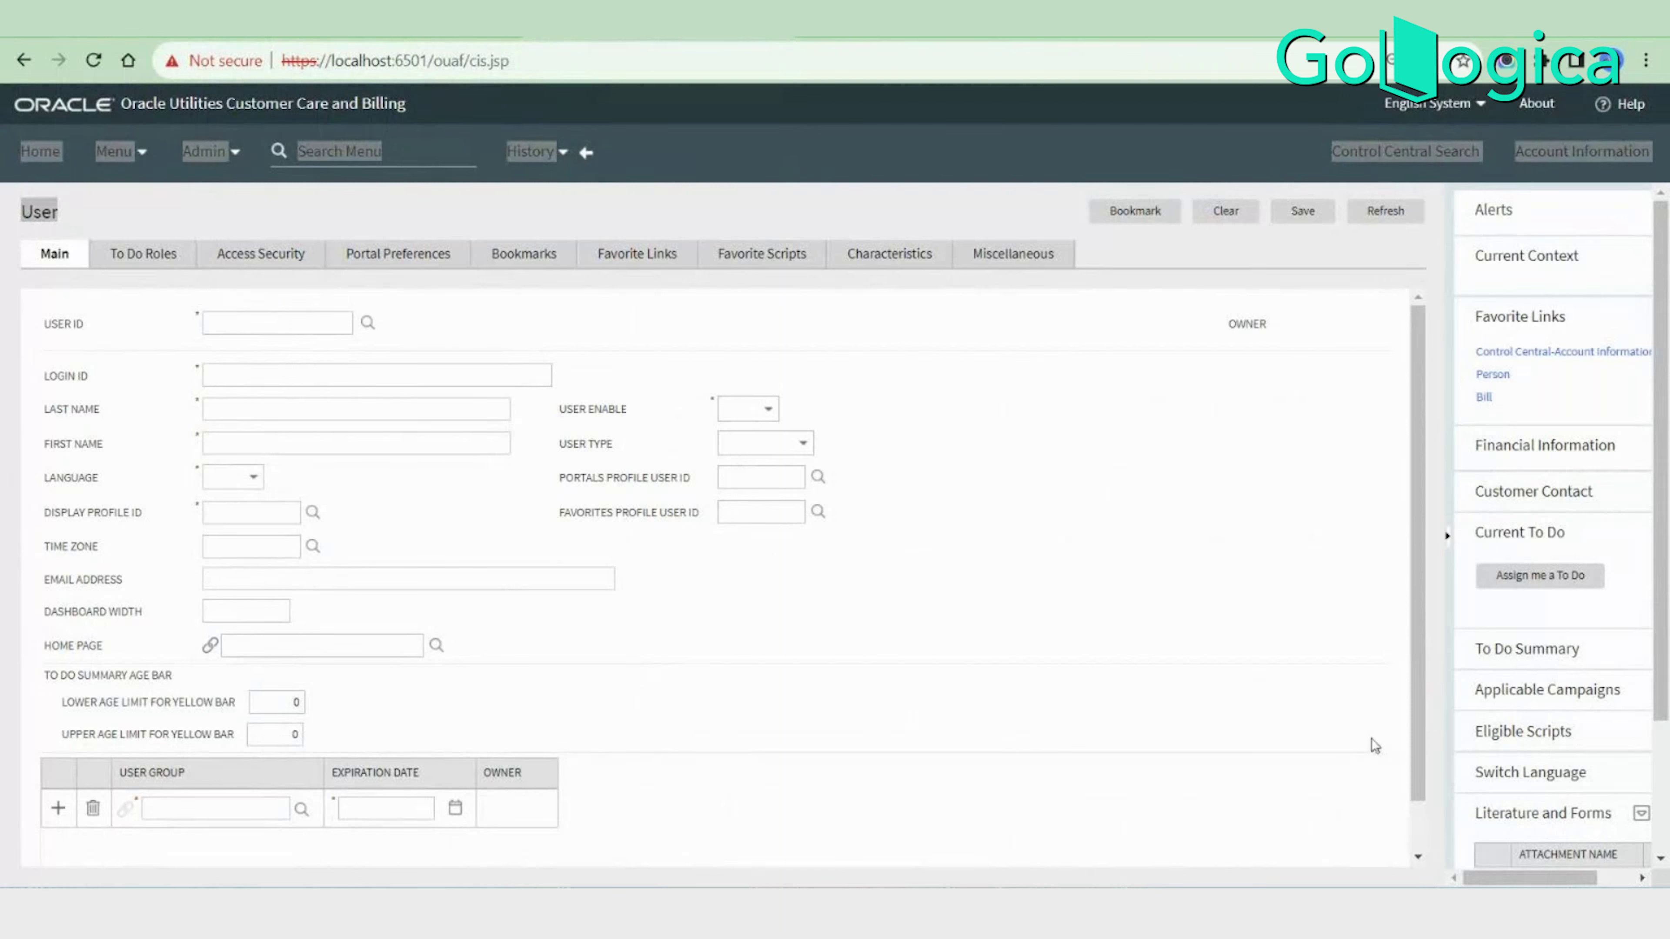
left_click(632, 150)
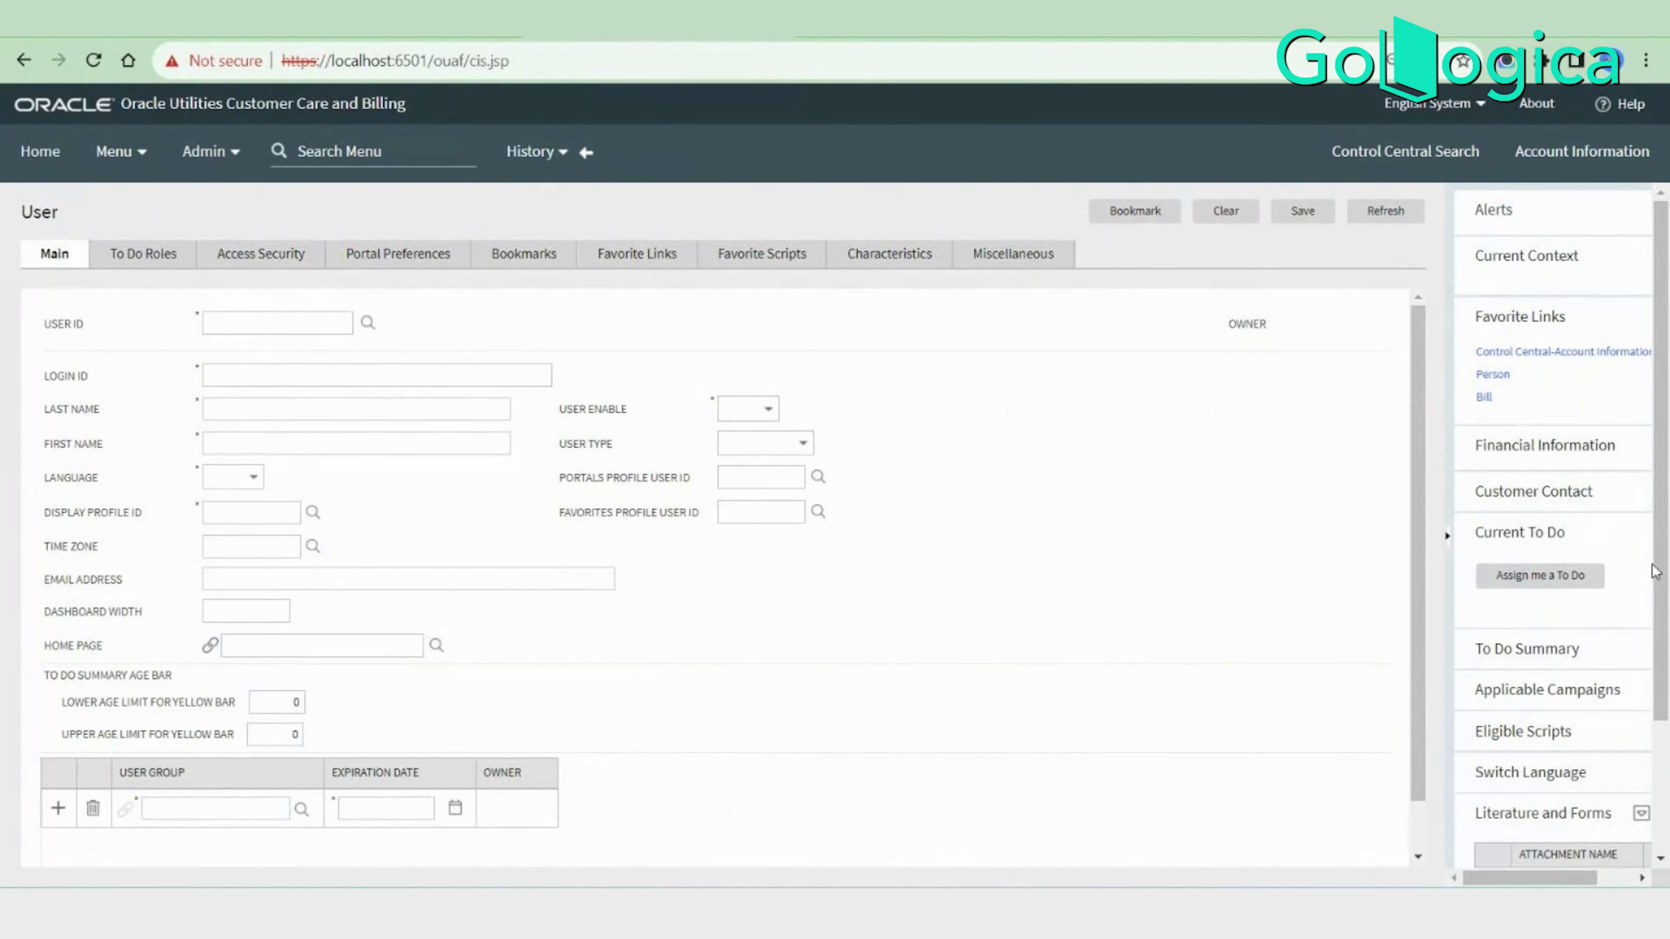
Look through the dashboard zones down to Override System Date, collapse the dashboard and expand it again.
scroll(1641, 569, "down", 3)
scroll(1650, 625, "up", 3)
scroll(1667, 763, "down", 3)
scroll(1668, 764, "up", 3)
scroll(1668, 769, "down", 3)
scroll(1667, 776, "up", 3)
scroll(1666, 788, "down", 3)
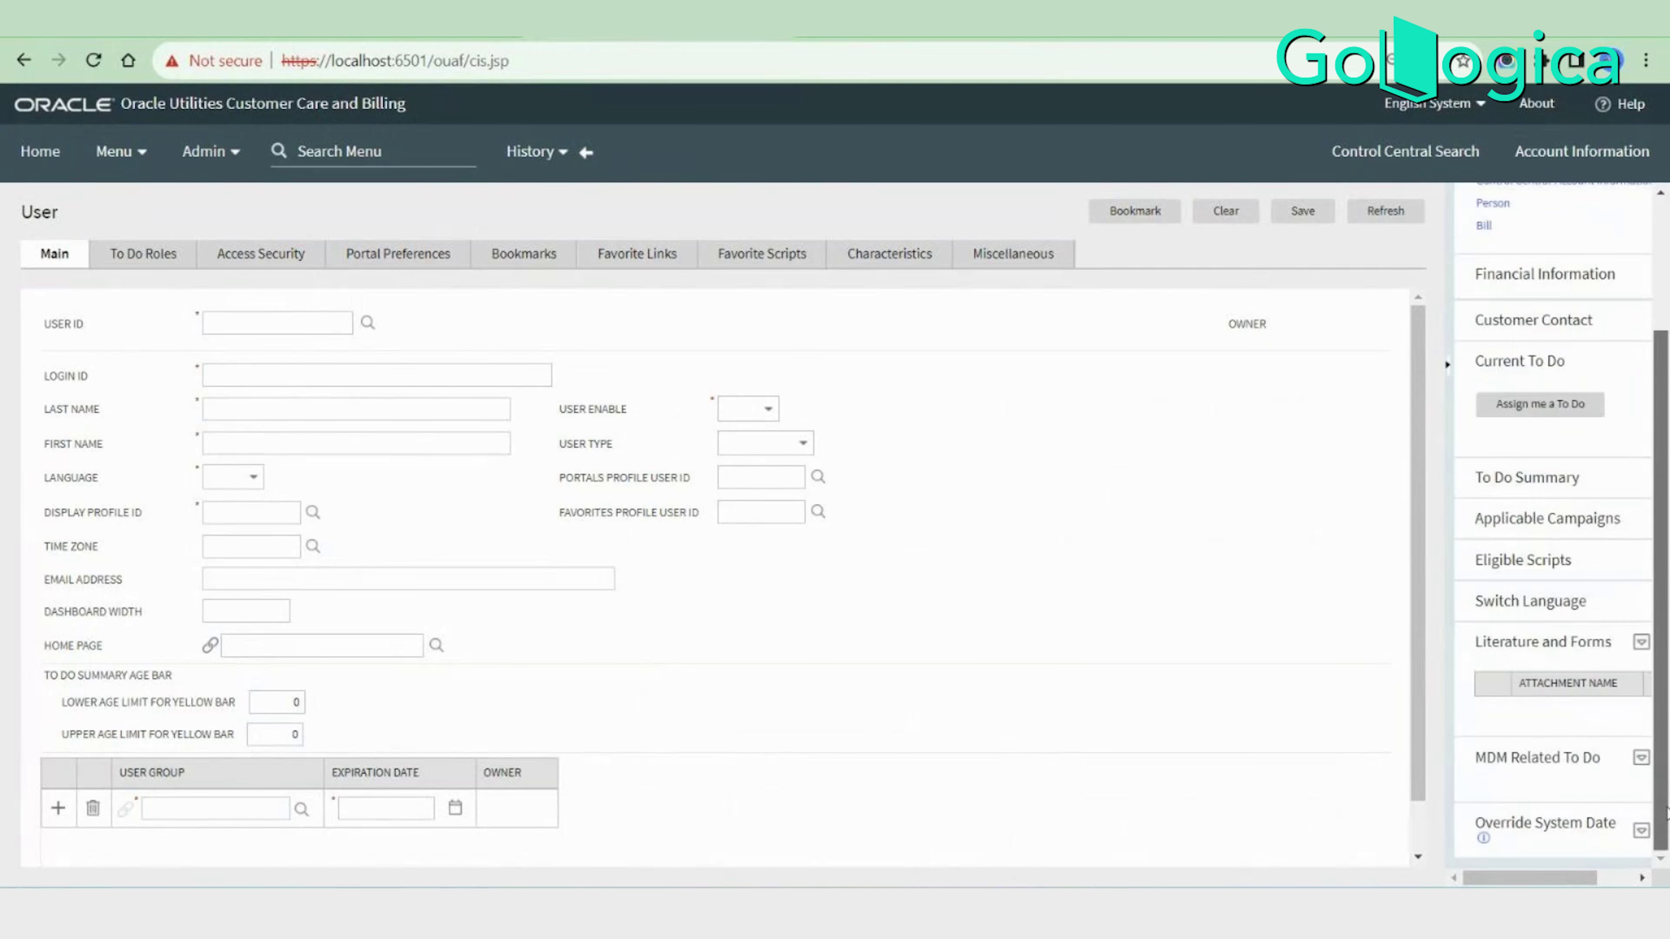
scroll(1505, 556, "up", 3)
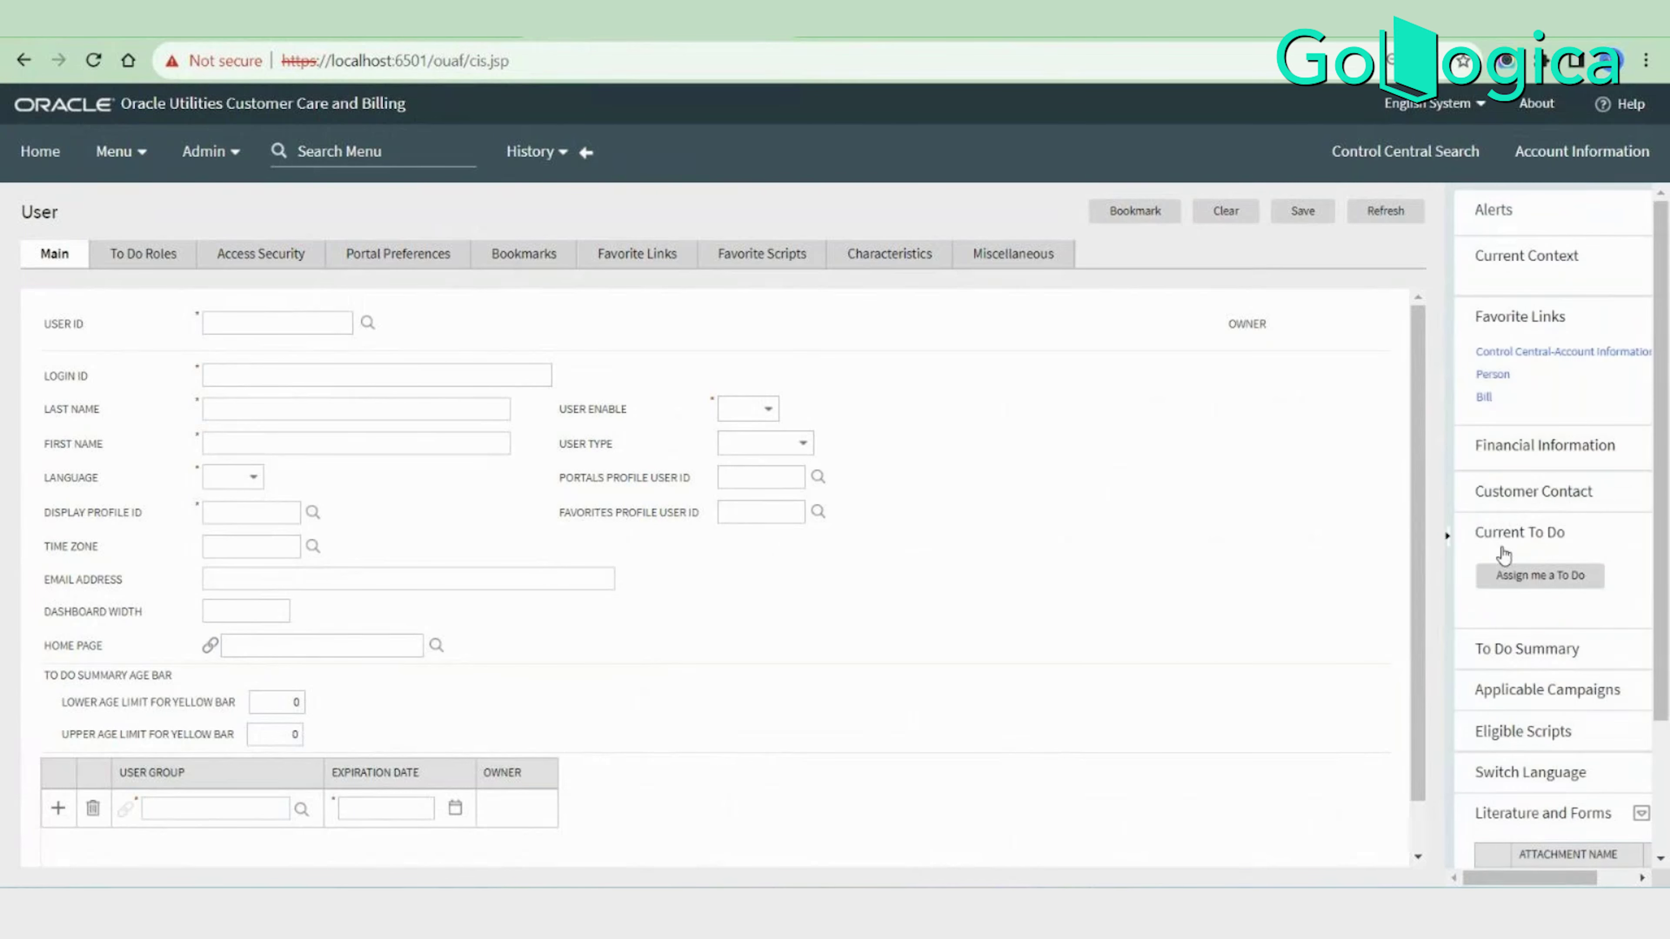
left_click(1455, 543)
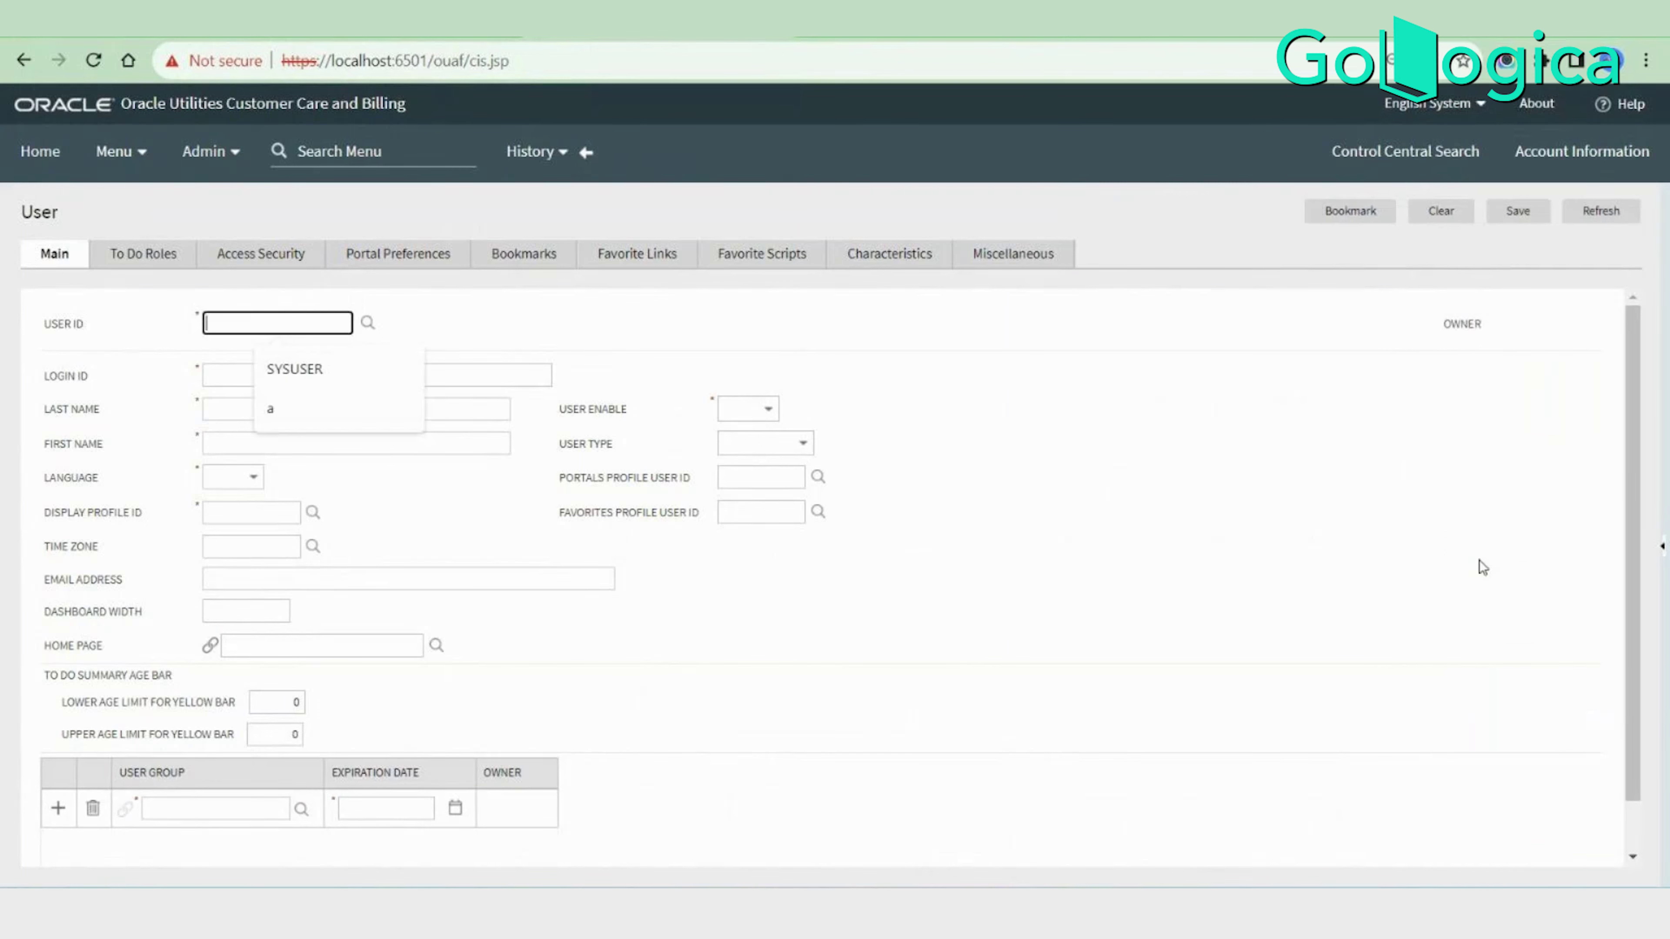
left_click(1663, 549)
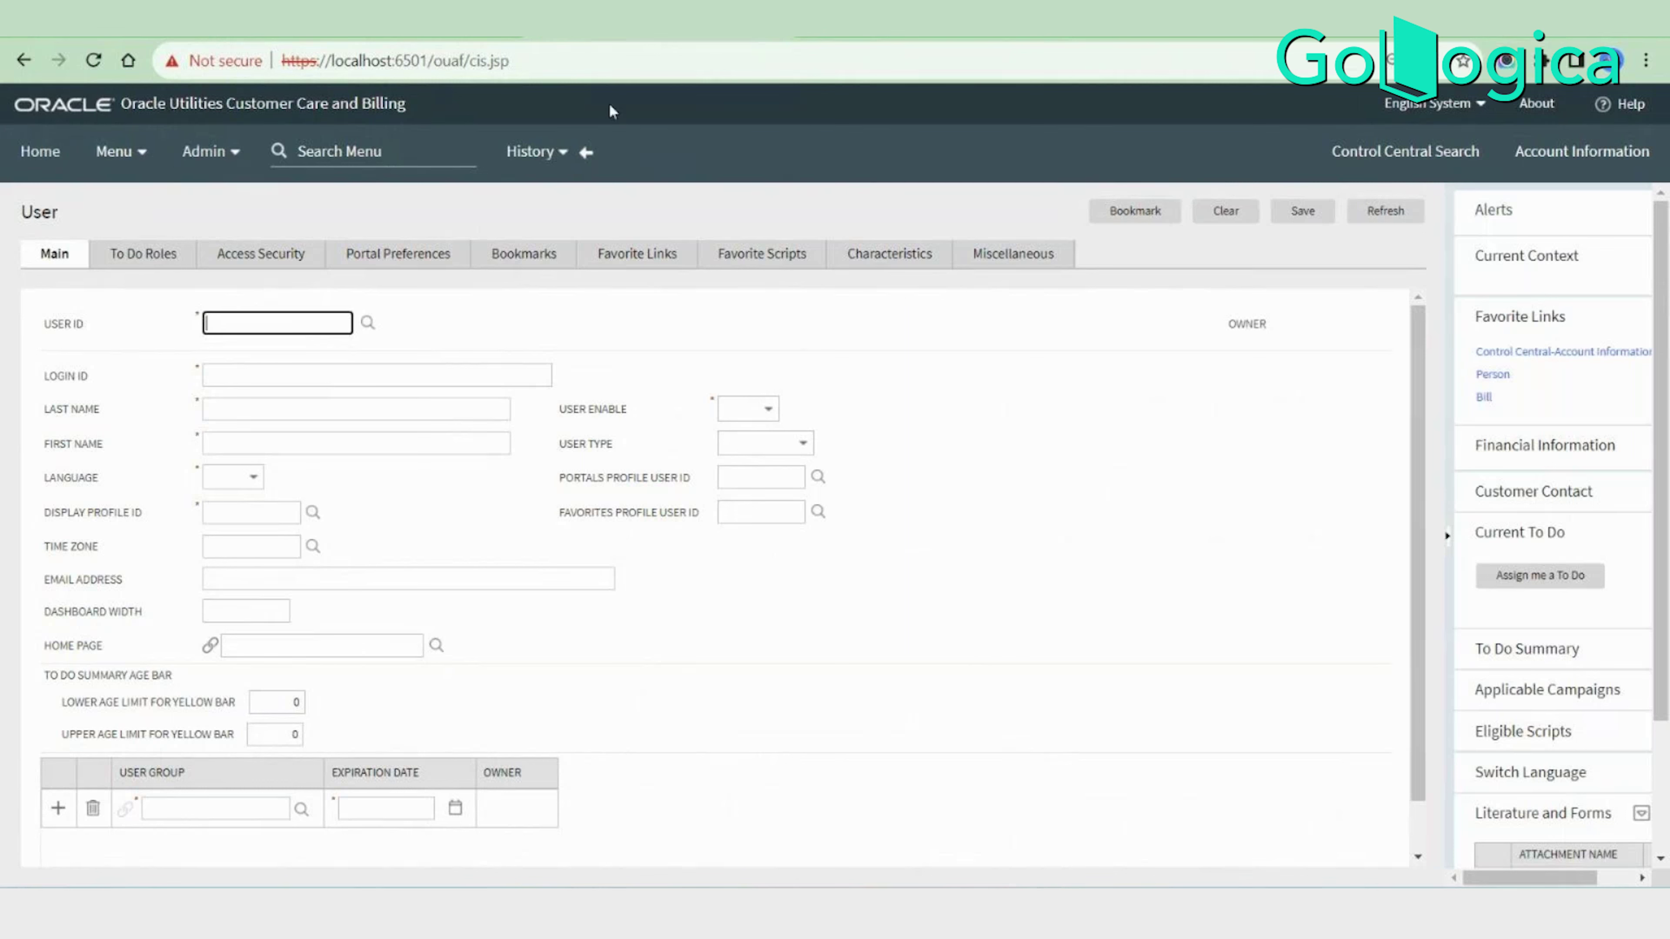
double_click(30, 211)
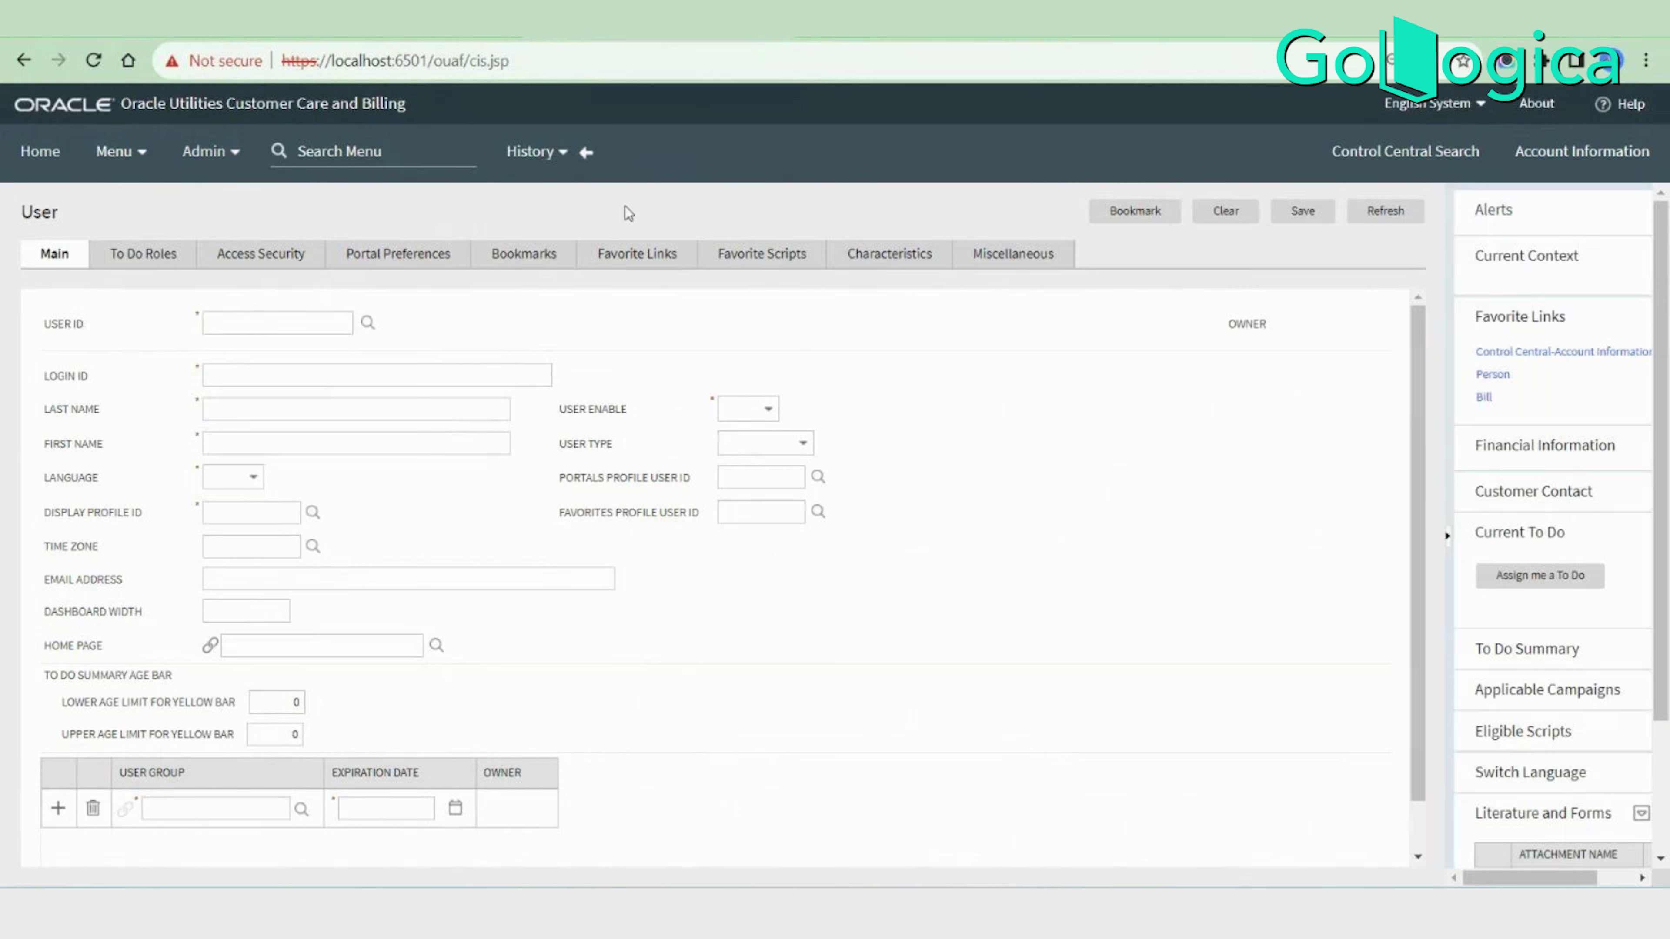
left_click_drag(21, 212, 50, 213)
key("shift+Left")
left_click(107, 210)
double_click(39, 212)
left_click(80, 198)
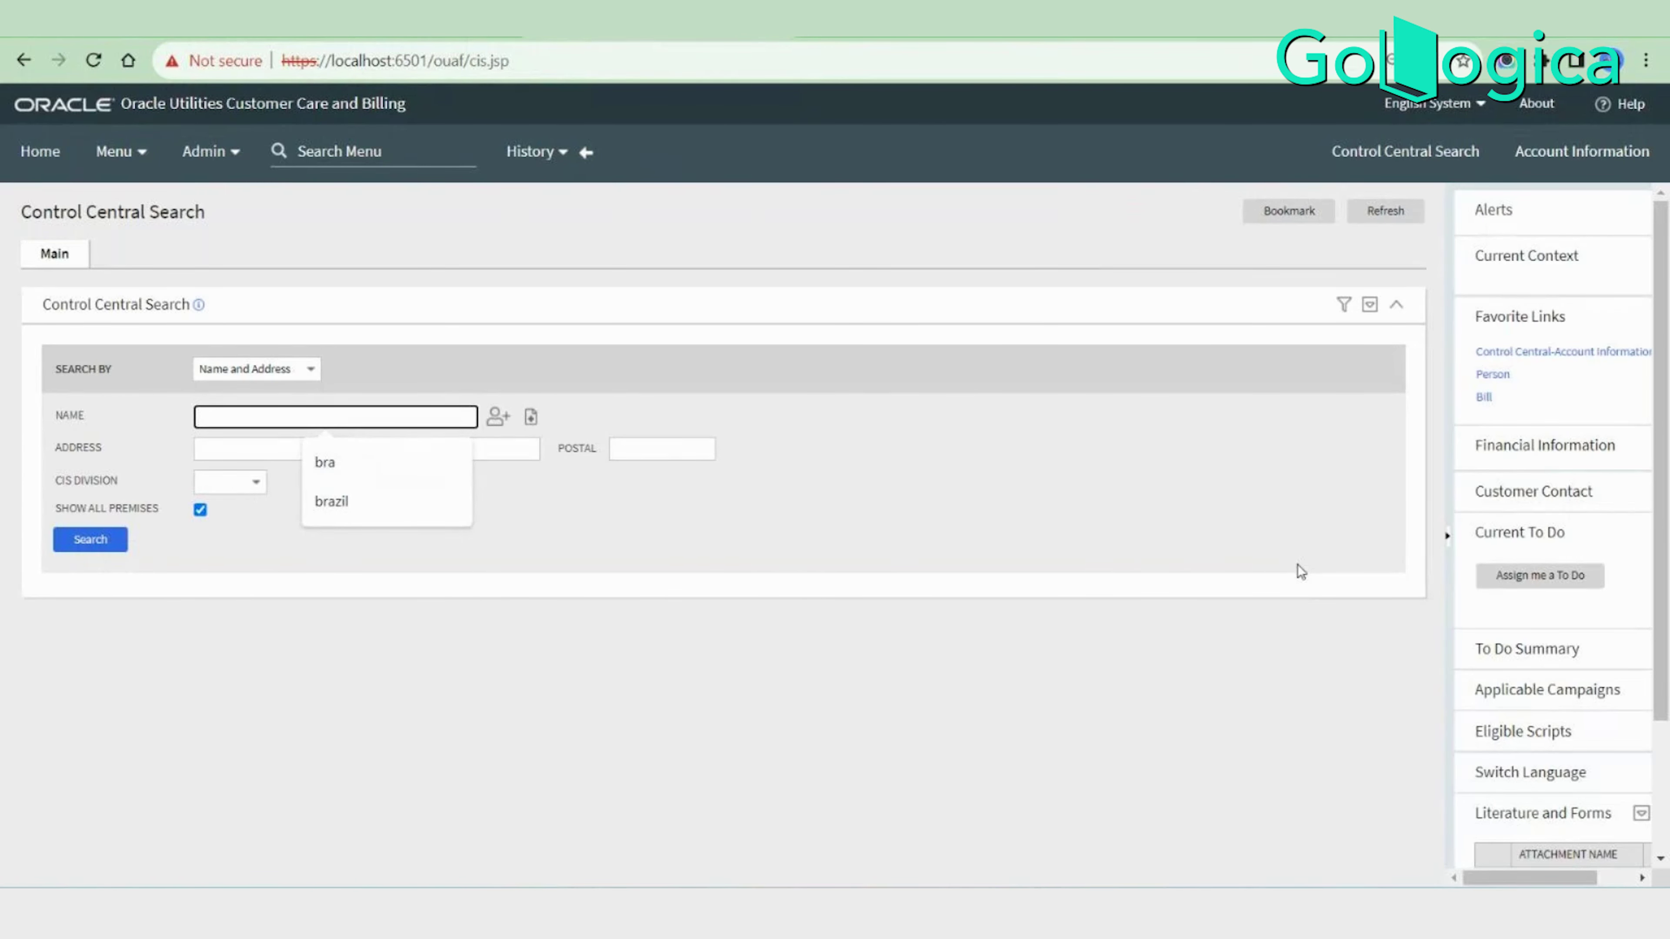
Examine the Control Central Search criteria, including name, address and CIS division, and the available Search By options.
left_click(1016, 476)
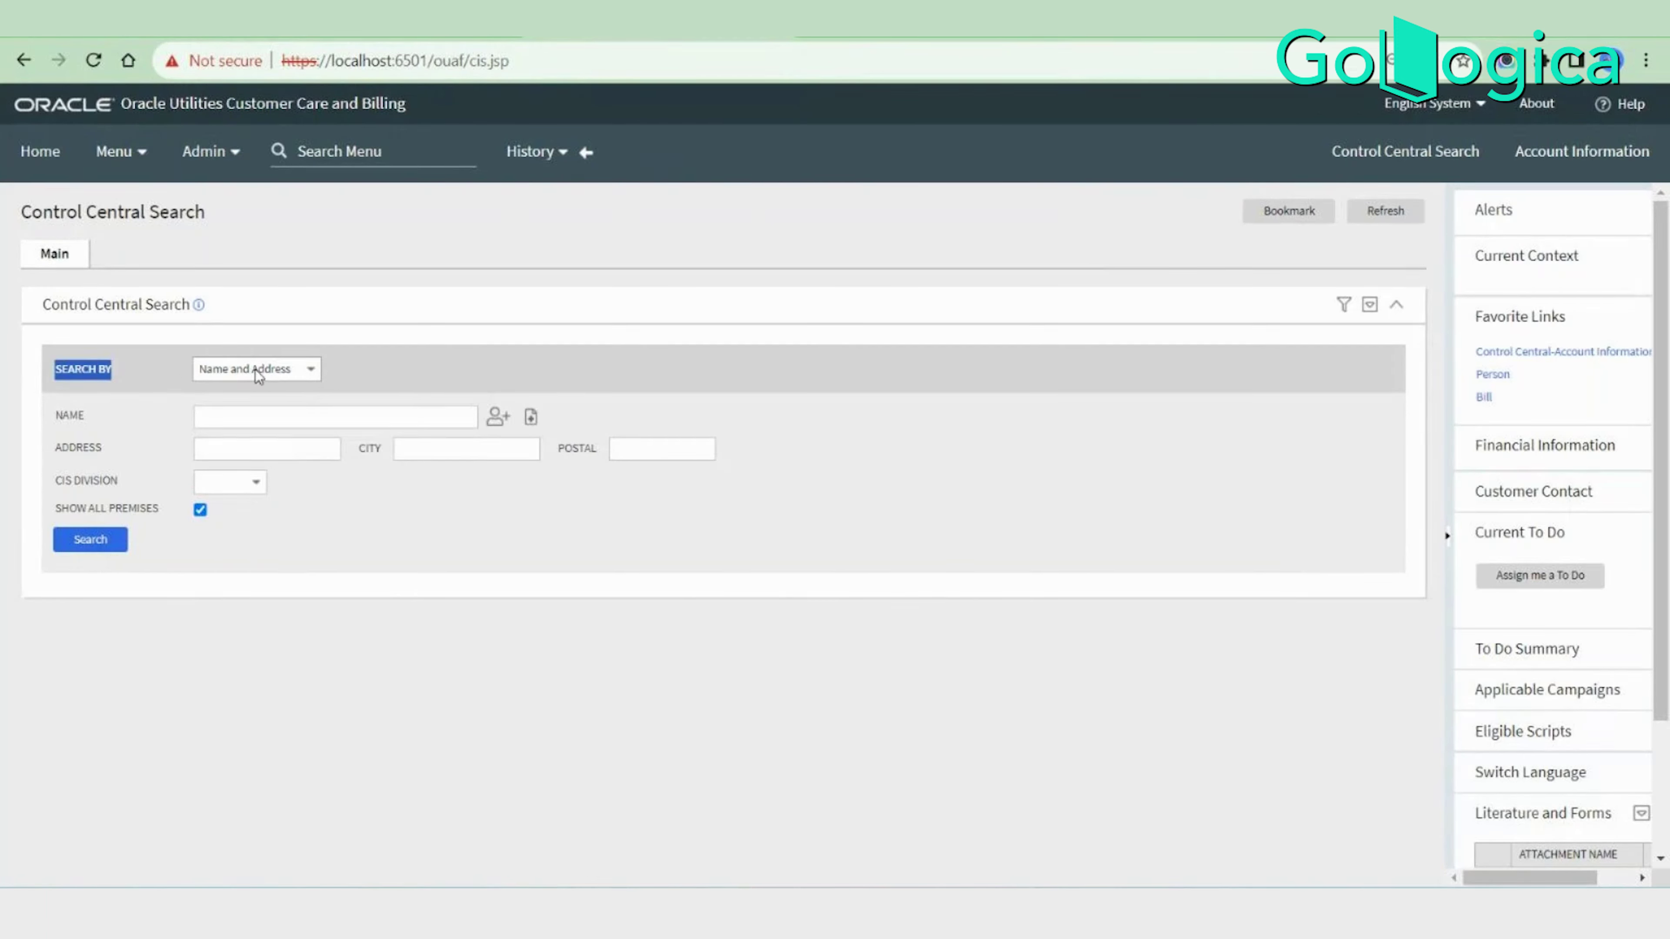
left_click(44, 425)
double_click(72, 421)
left_click(63, 451)
double_click(63, 450)
left_click(69, 481)
double_click(69, 481)
left_click(437, 560)
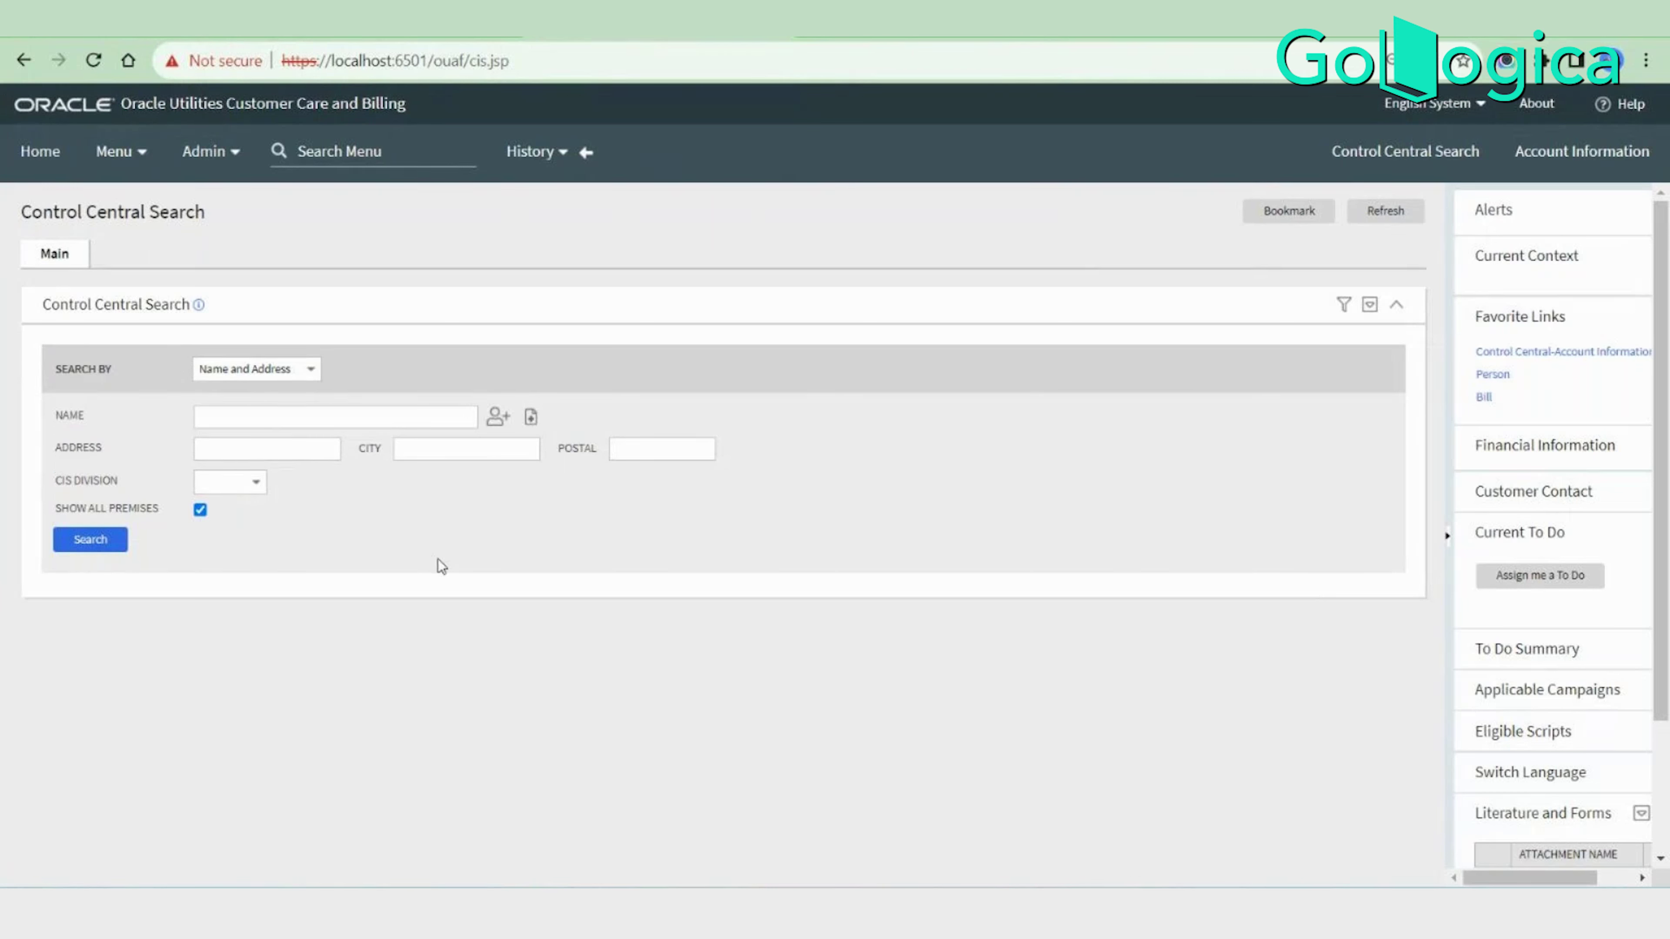
left_click(251, 371)
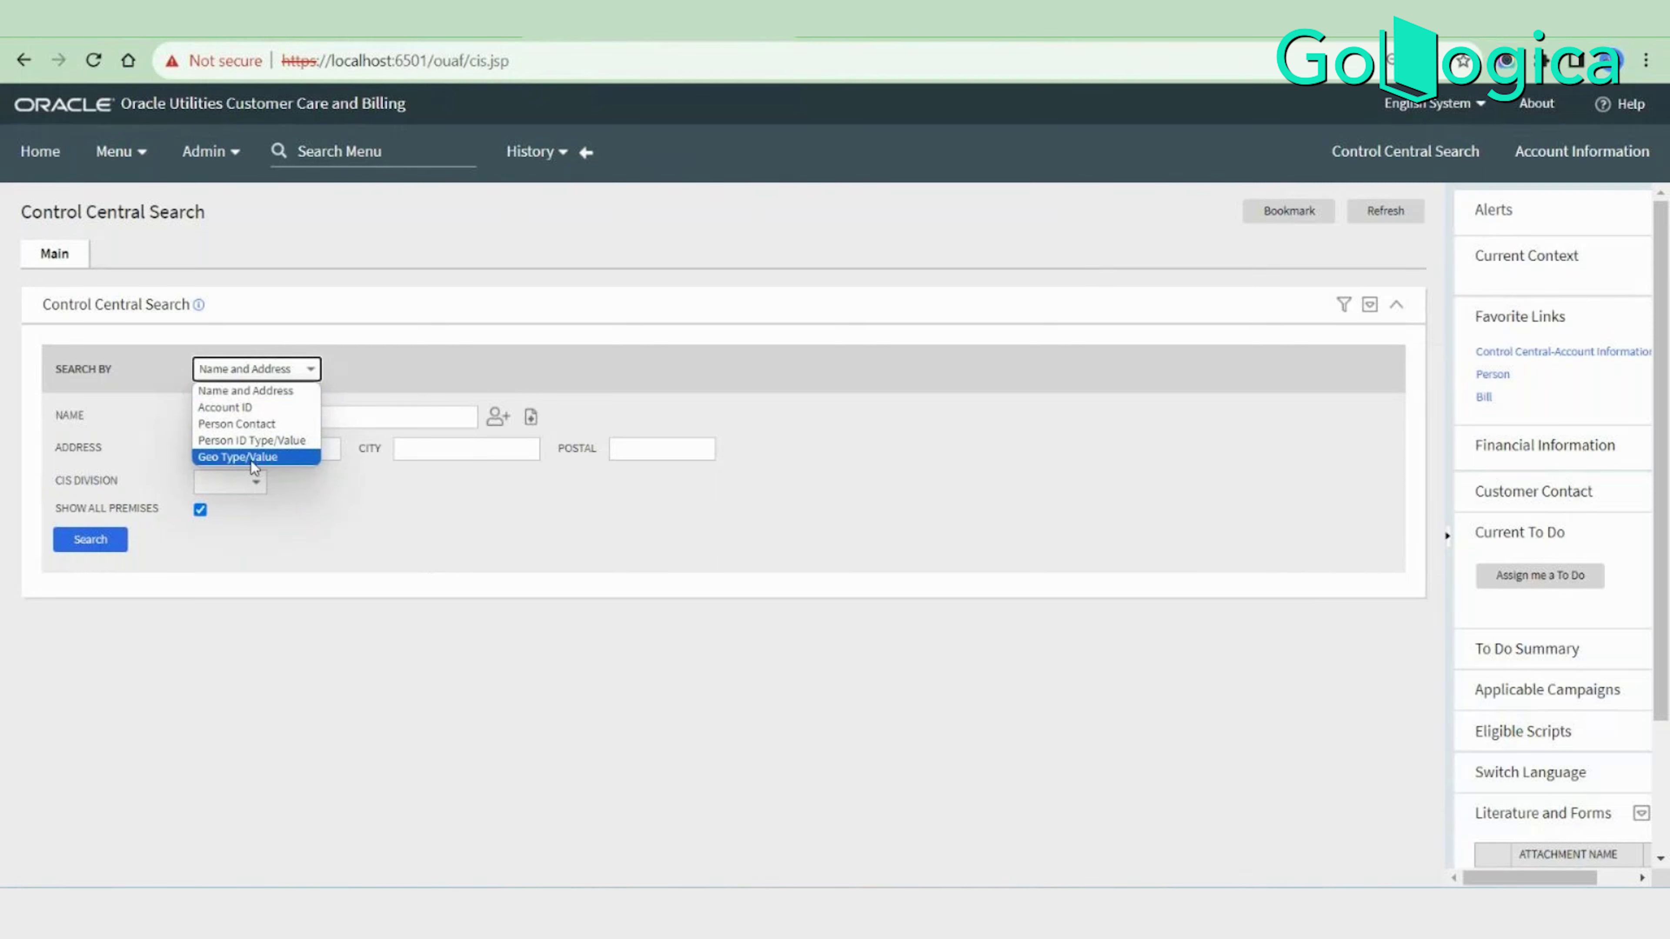
left_click(477, 620)
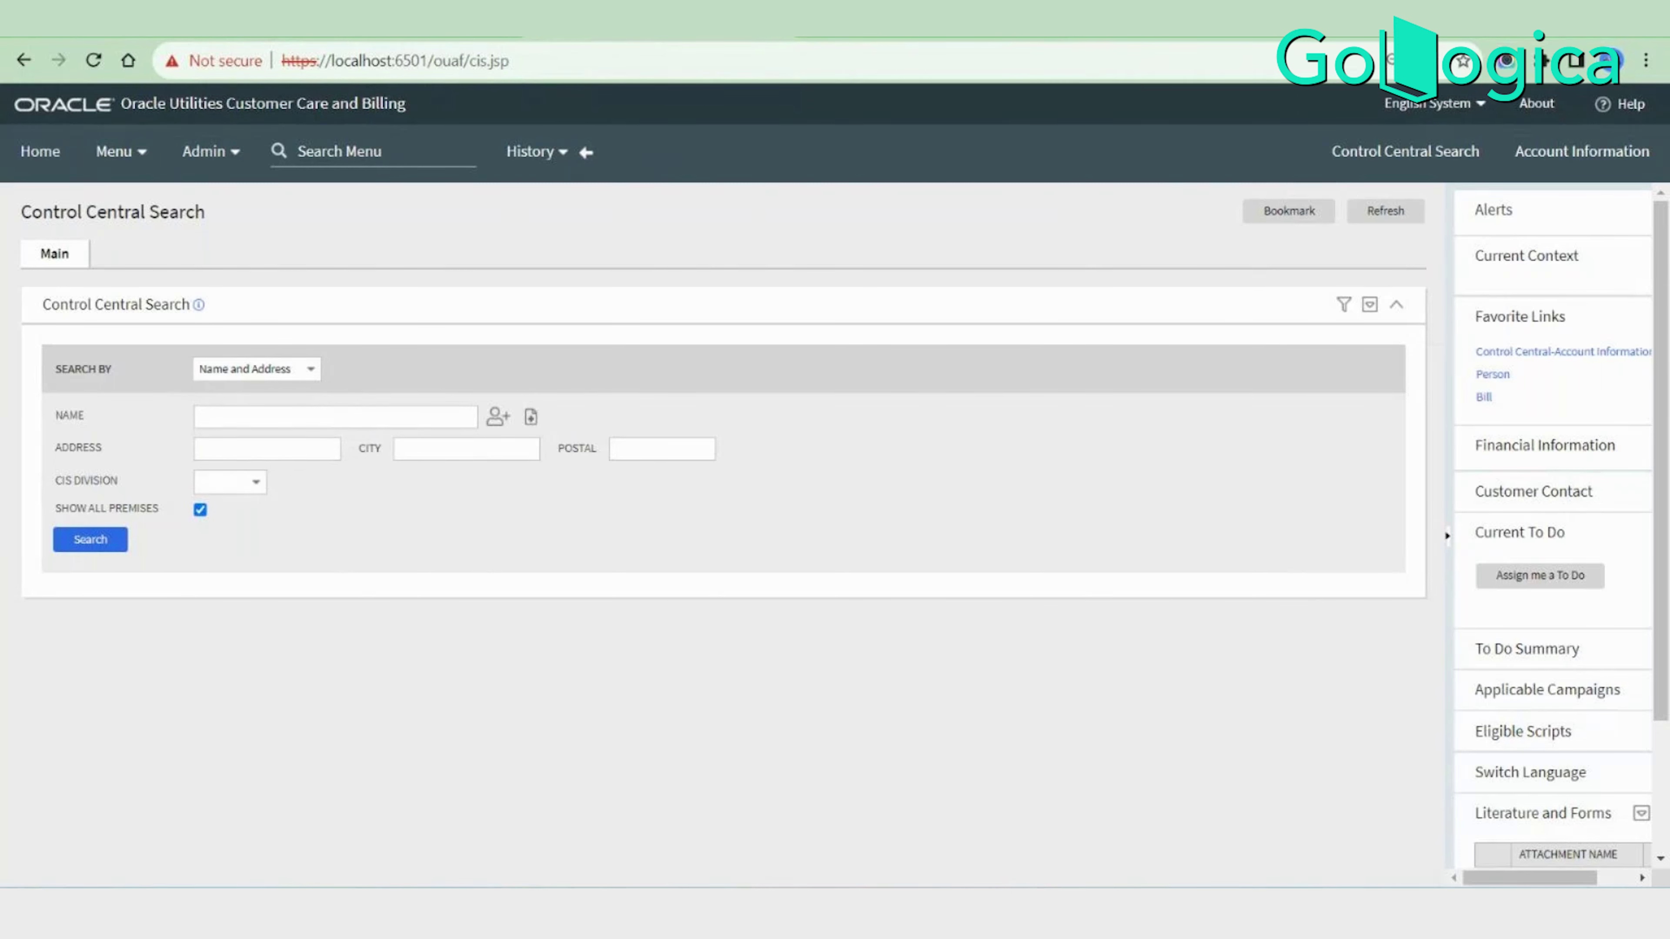
Switch to Oracle SQL Developer, run the ci_bill query for bills completed since 01-JAN-2023, and pick the first row's account ID.
key("alt+Tab")
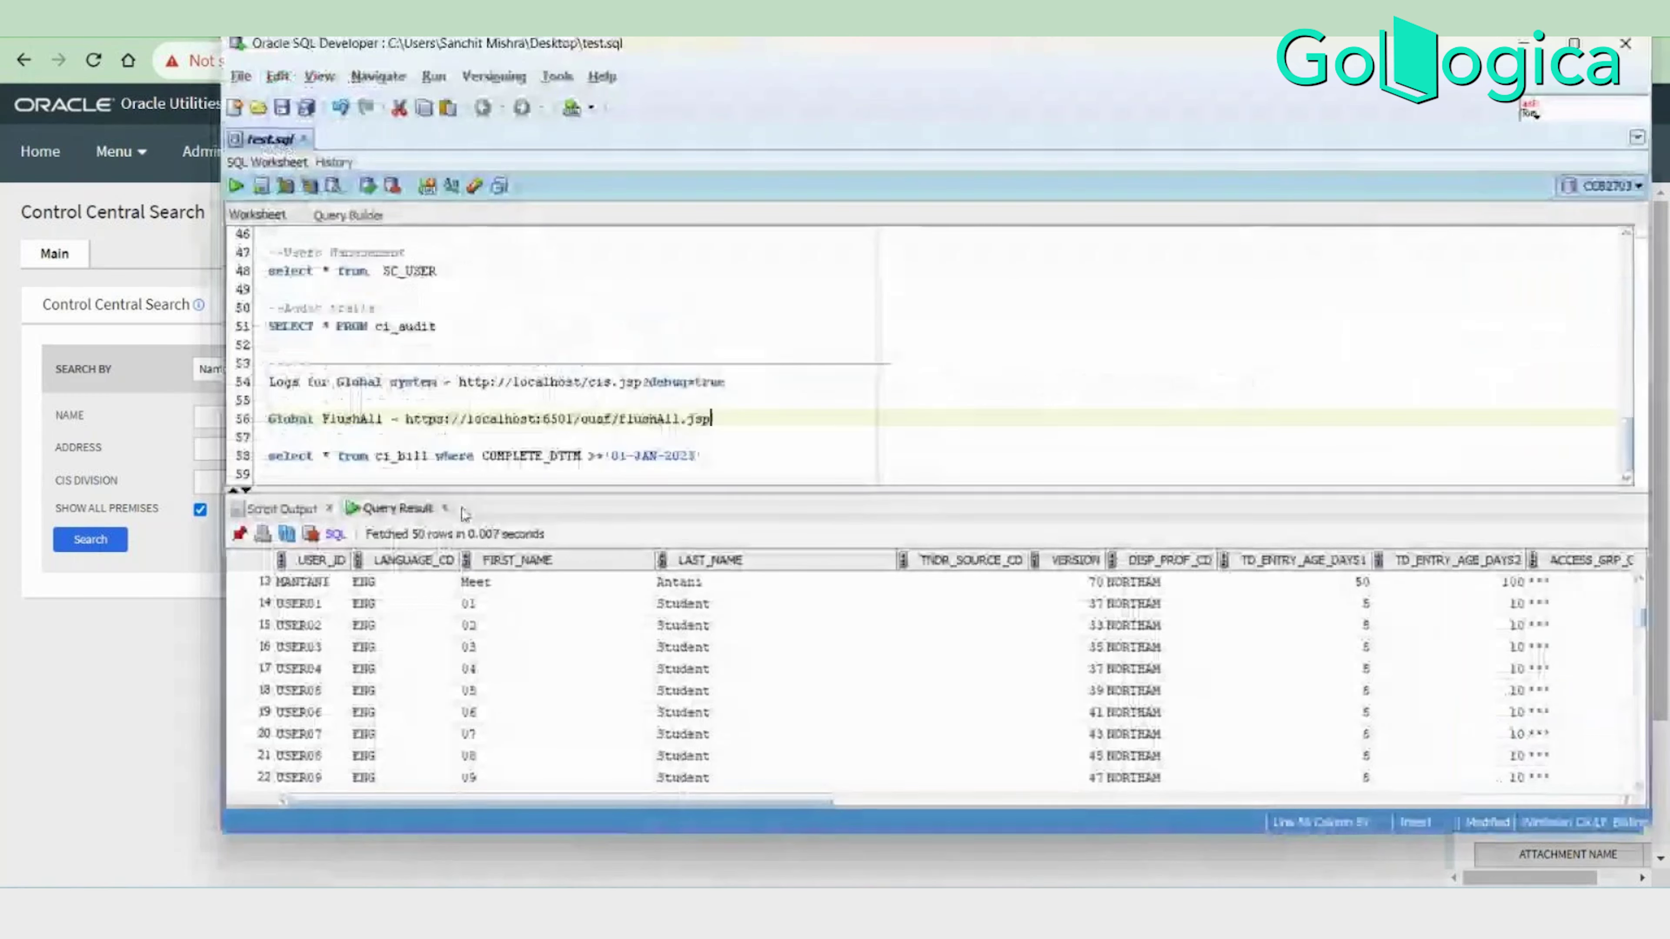
left_click_drag(702, 456, 269, 437)
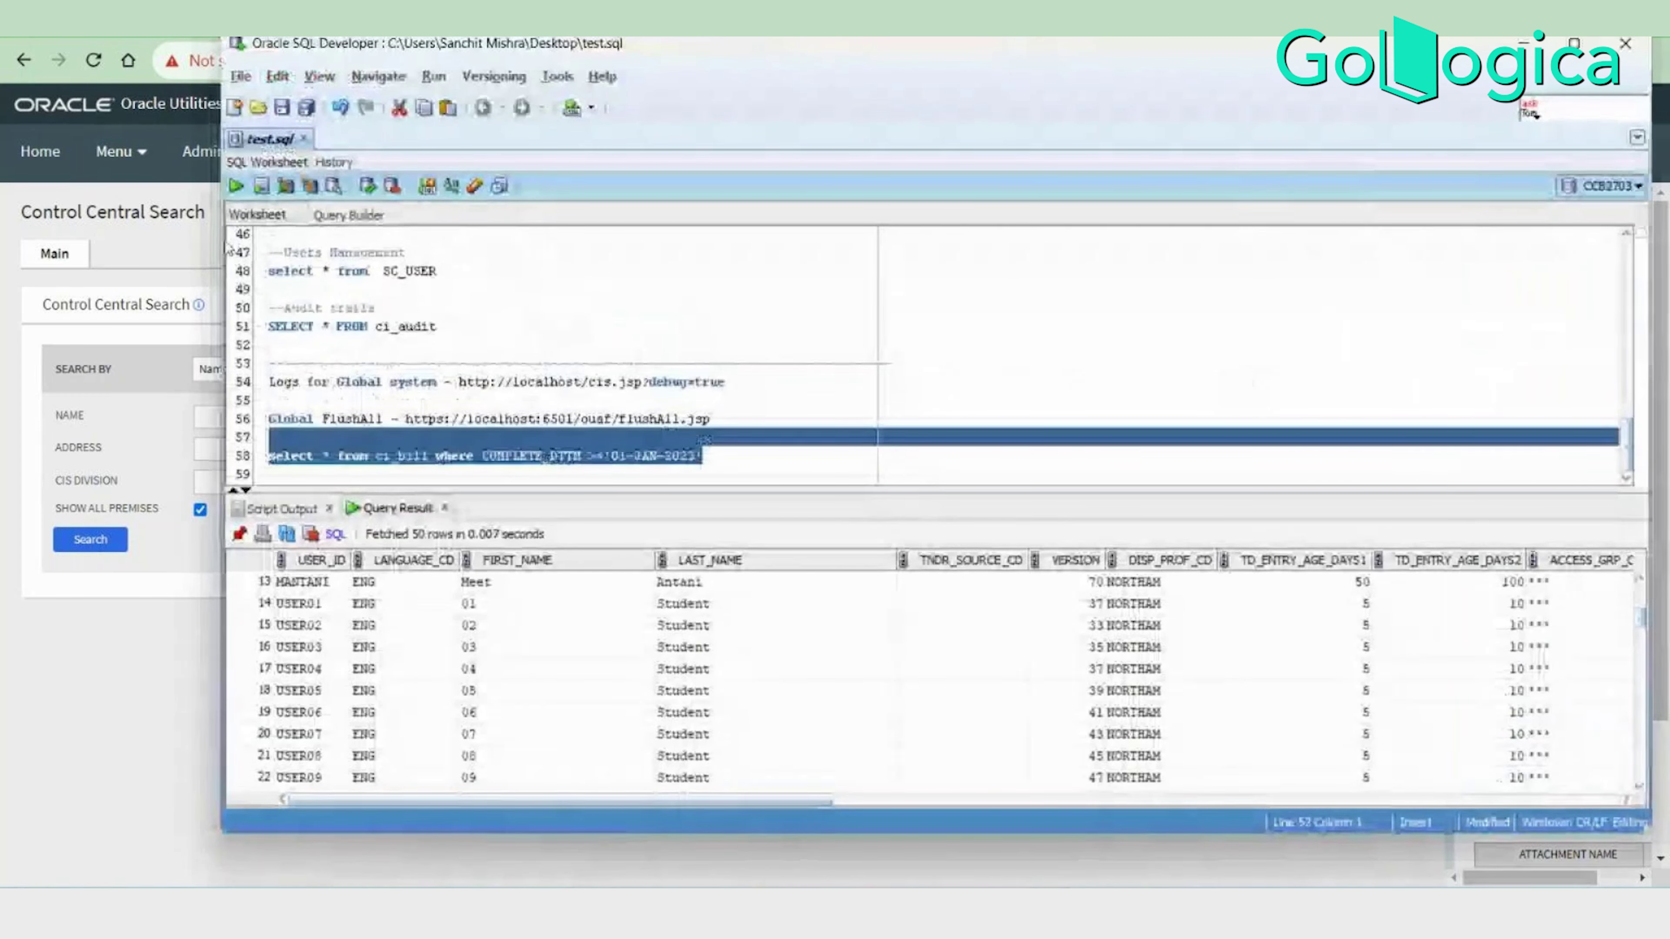
left_click(235, 186)
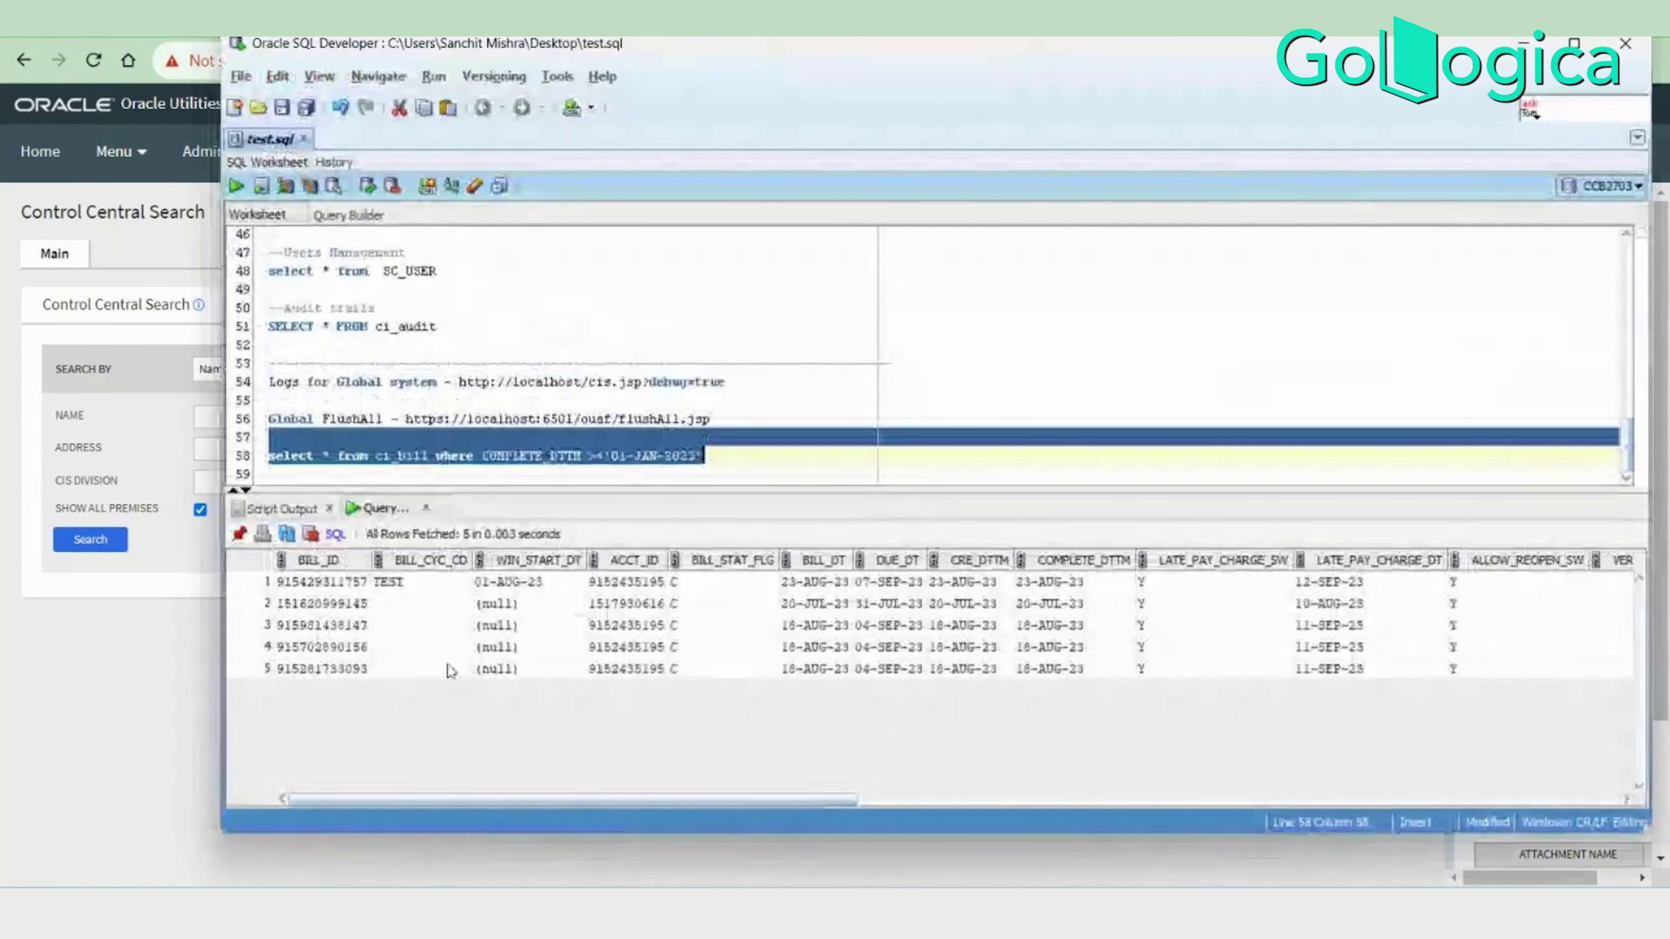
double_click(602, 584)
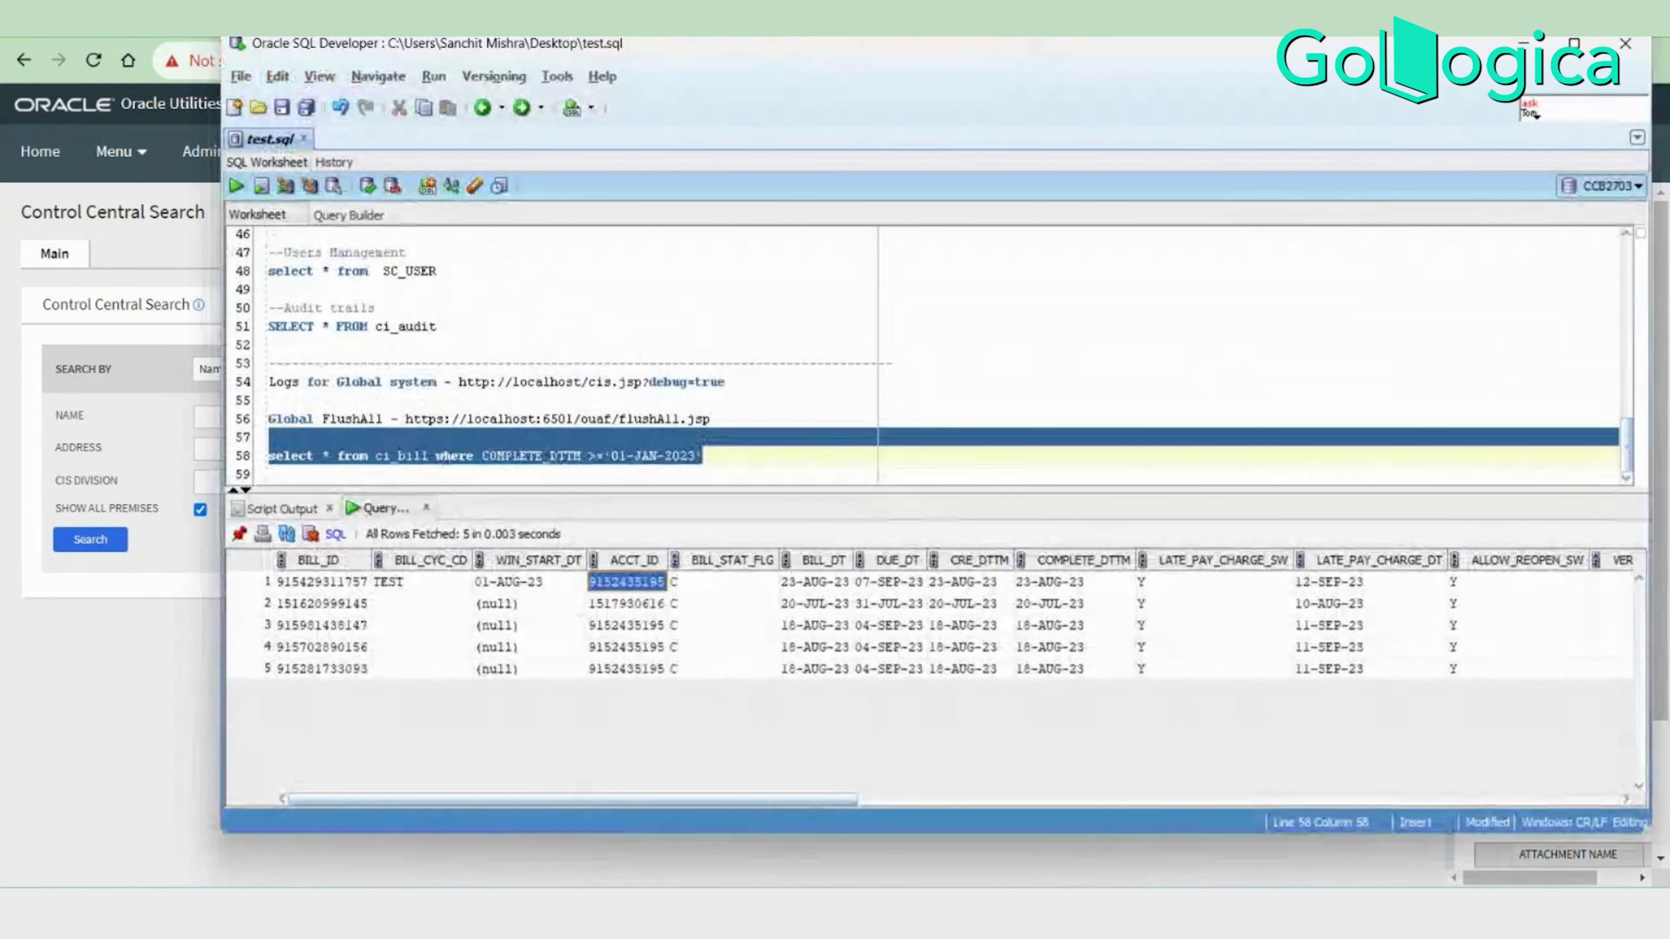
Return to Oracle Utilities Customer Care and Billing and search Control Central by Account ID, using the first bill's account number.
left_click(1051, 799)
left_click(230, 370)
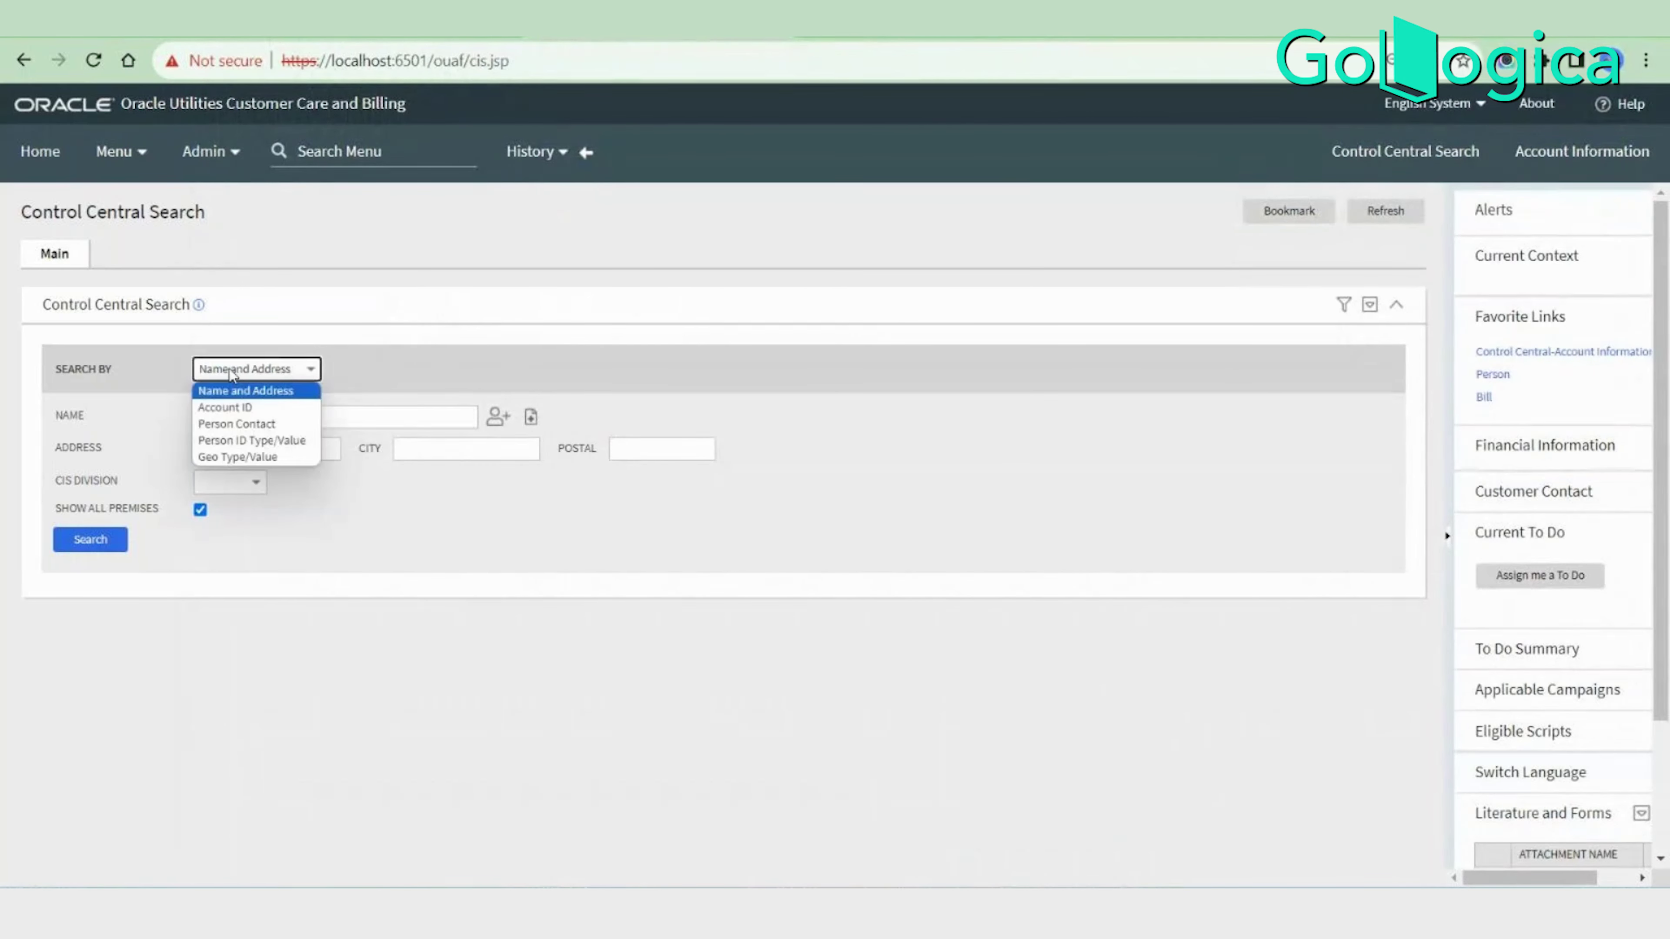
left_click(240, 407)
left_click(258, 414)
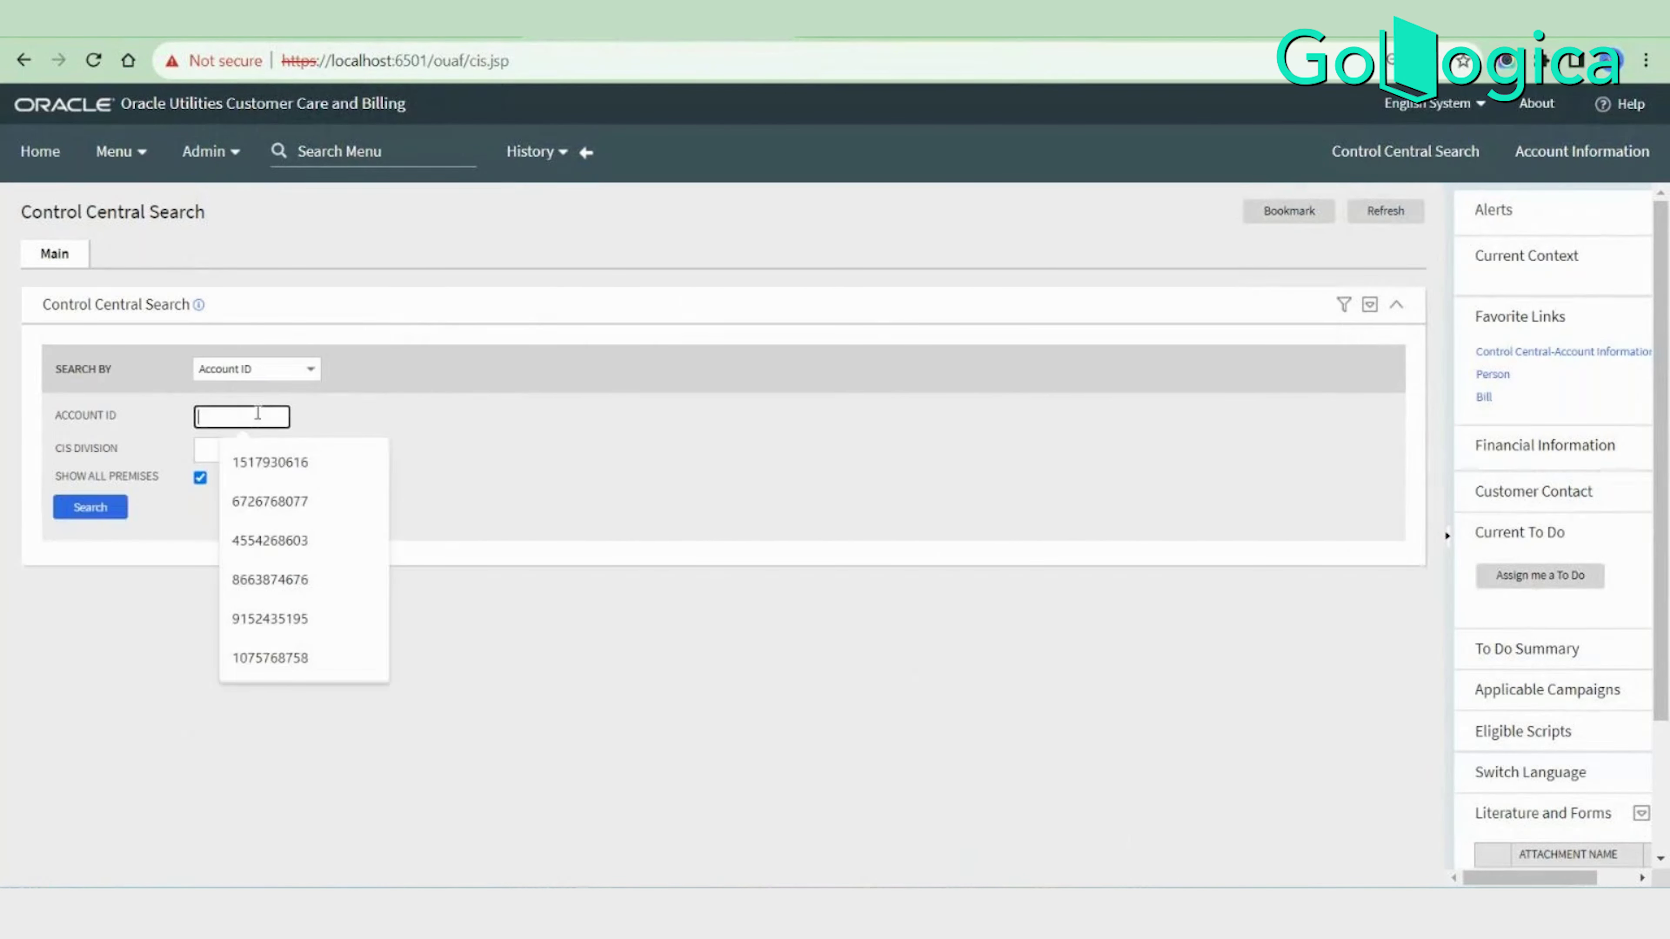
left_click(270, 618)
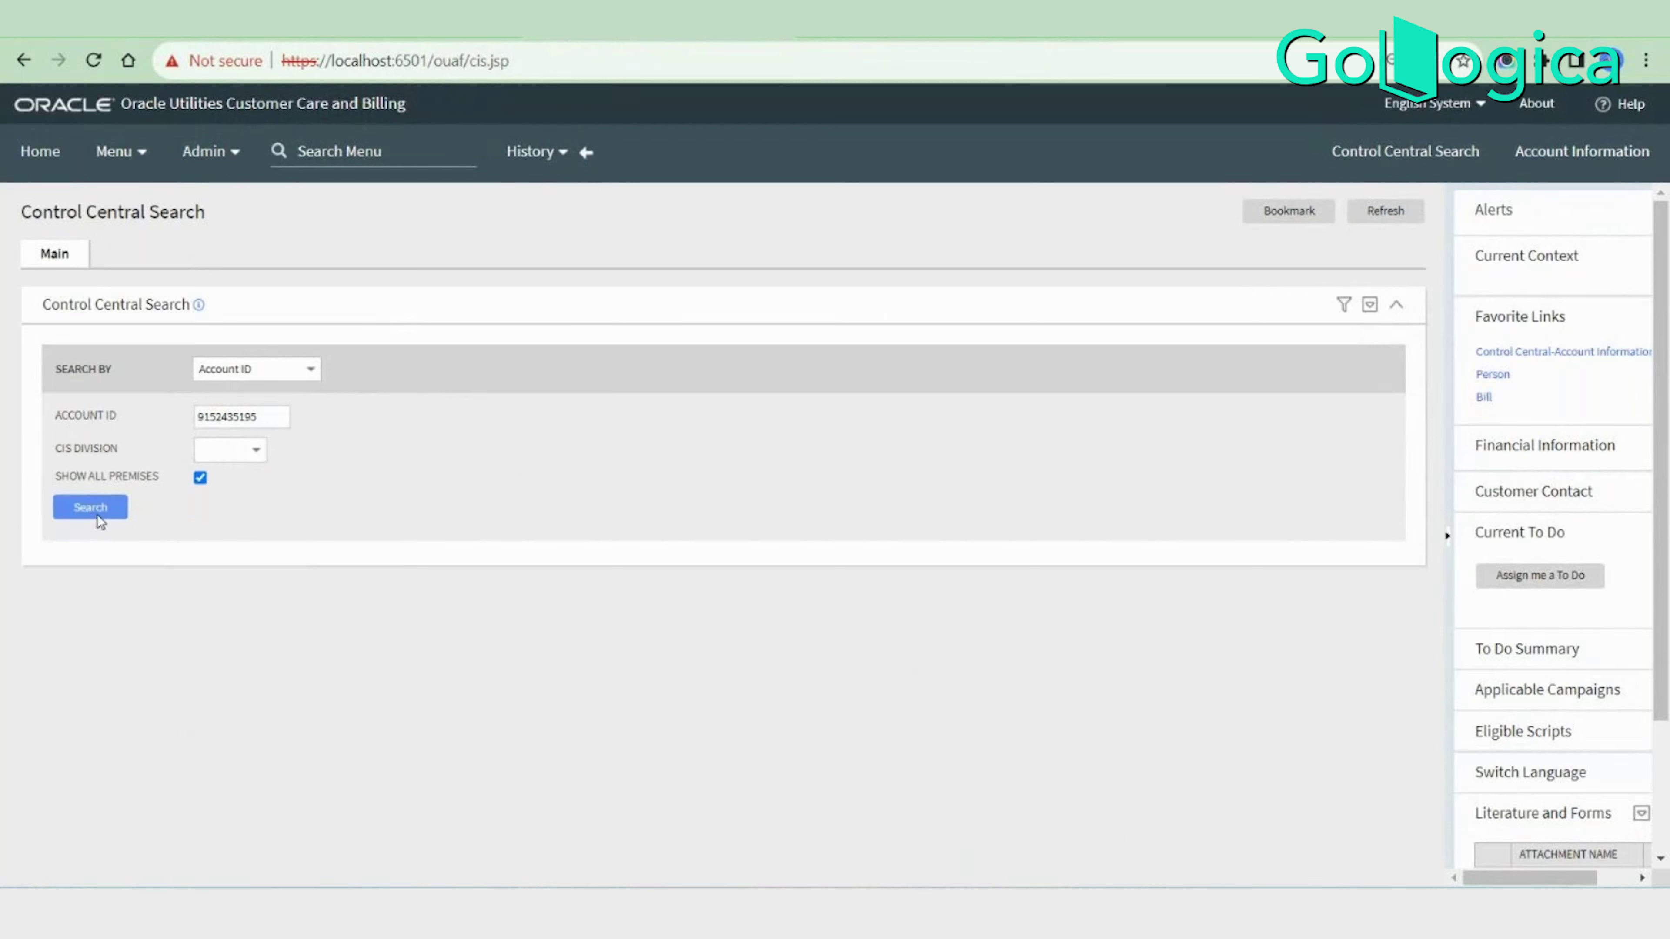
left_click(239, 452)
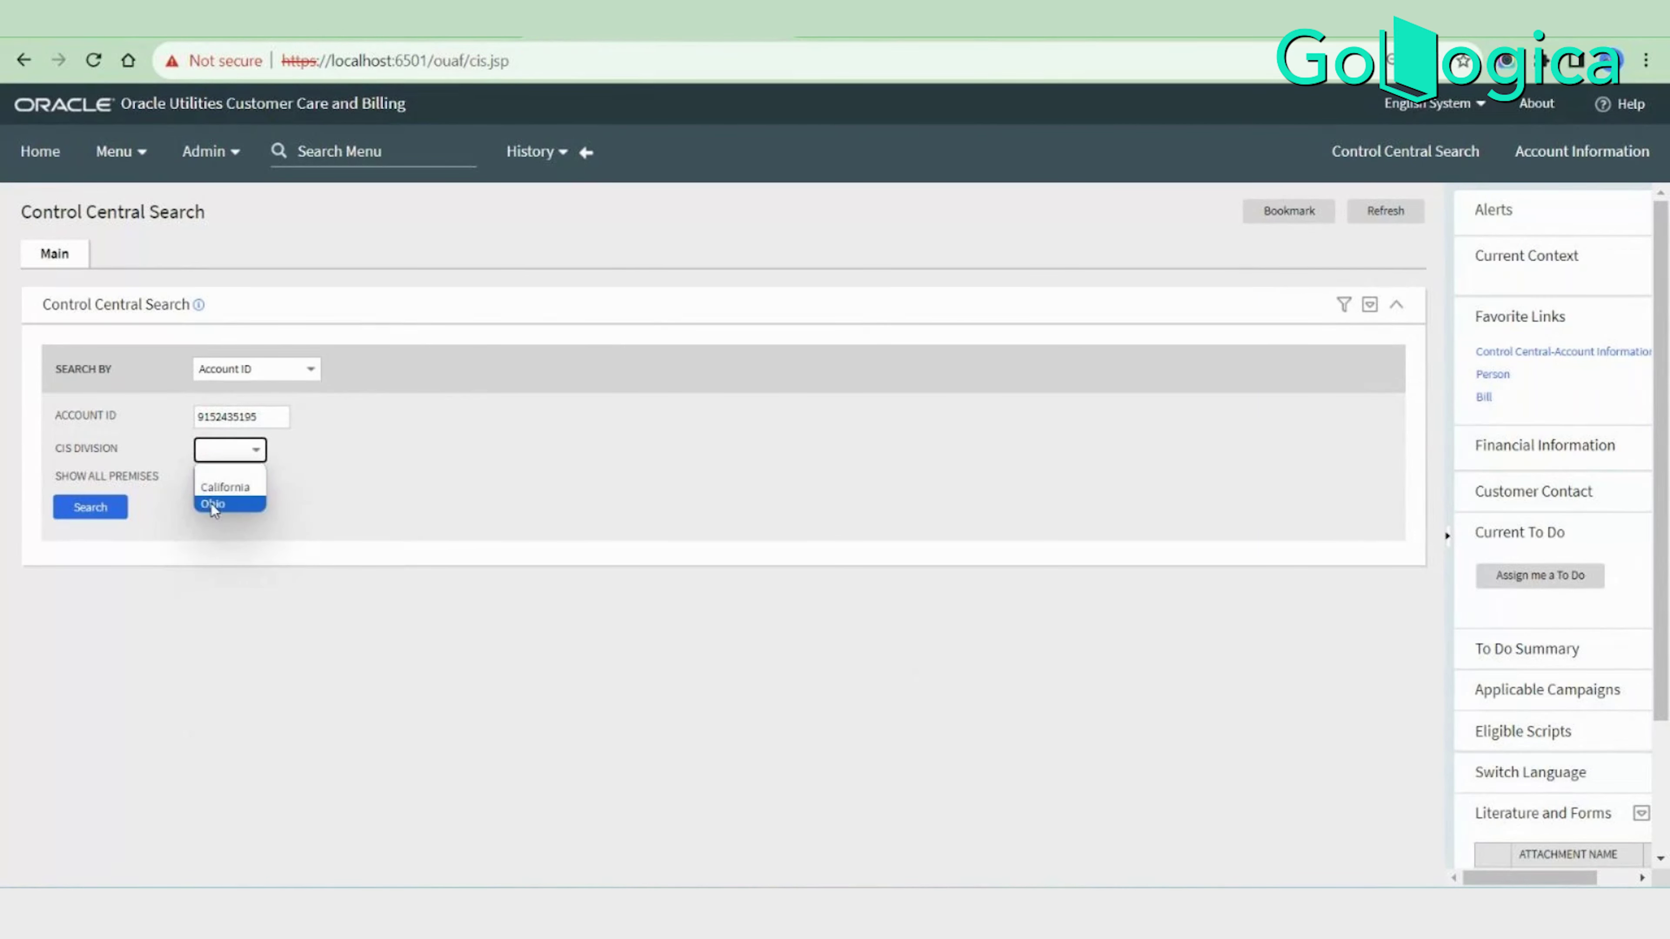
left_click(191, 598)
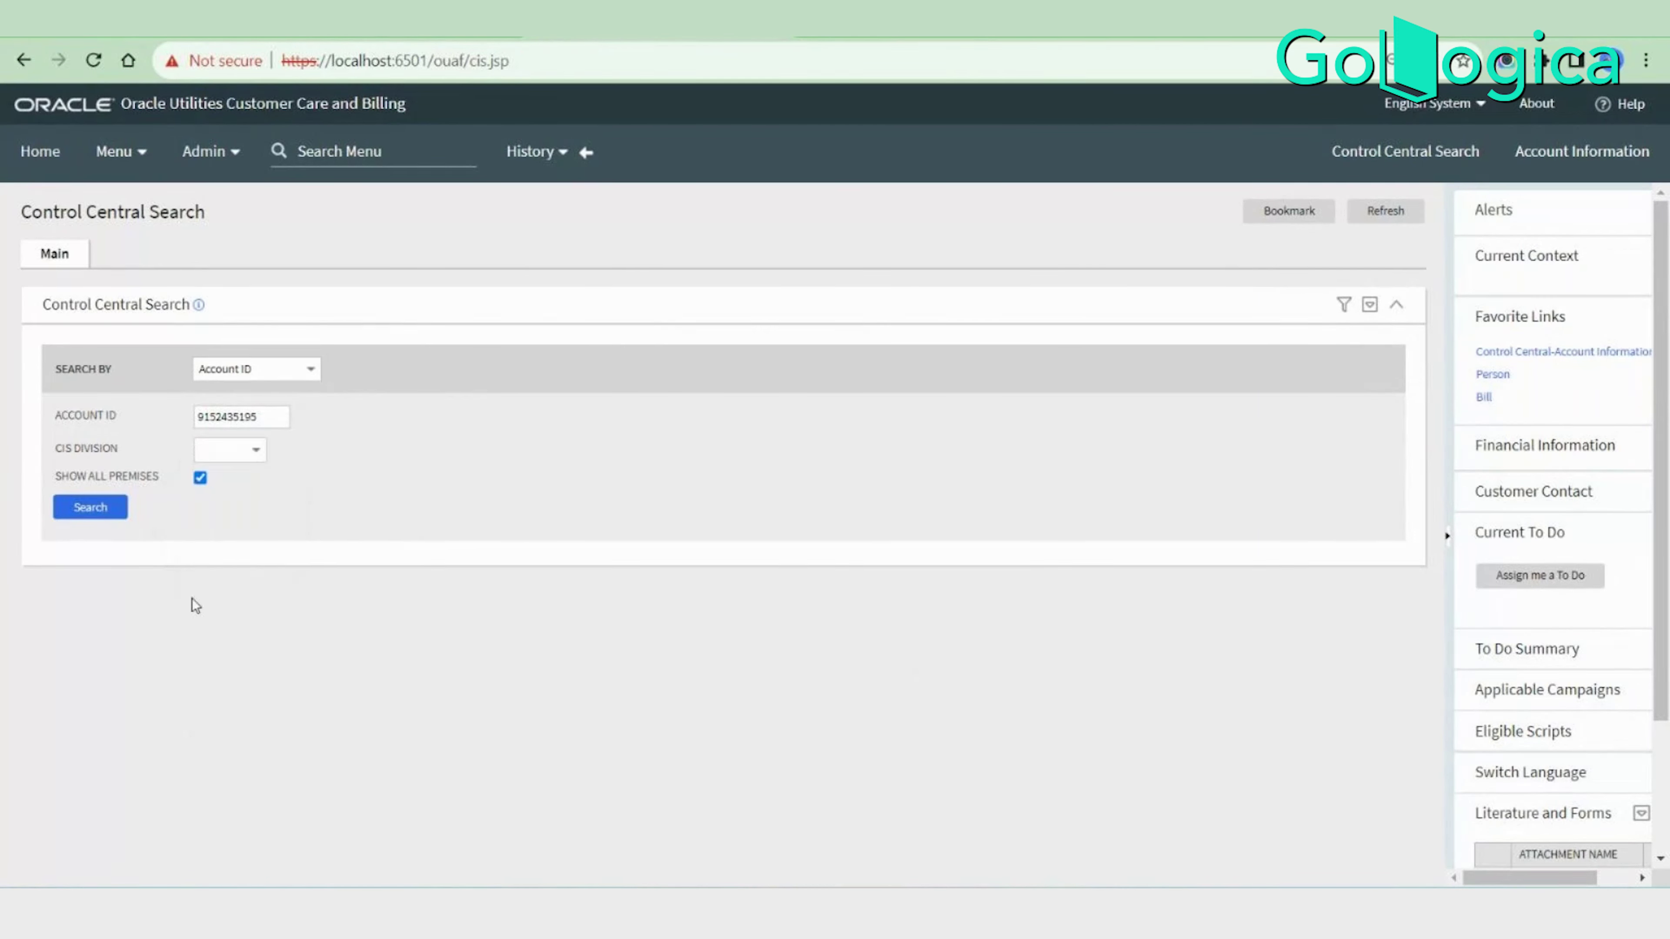
left_click(90, 506)
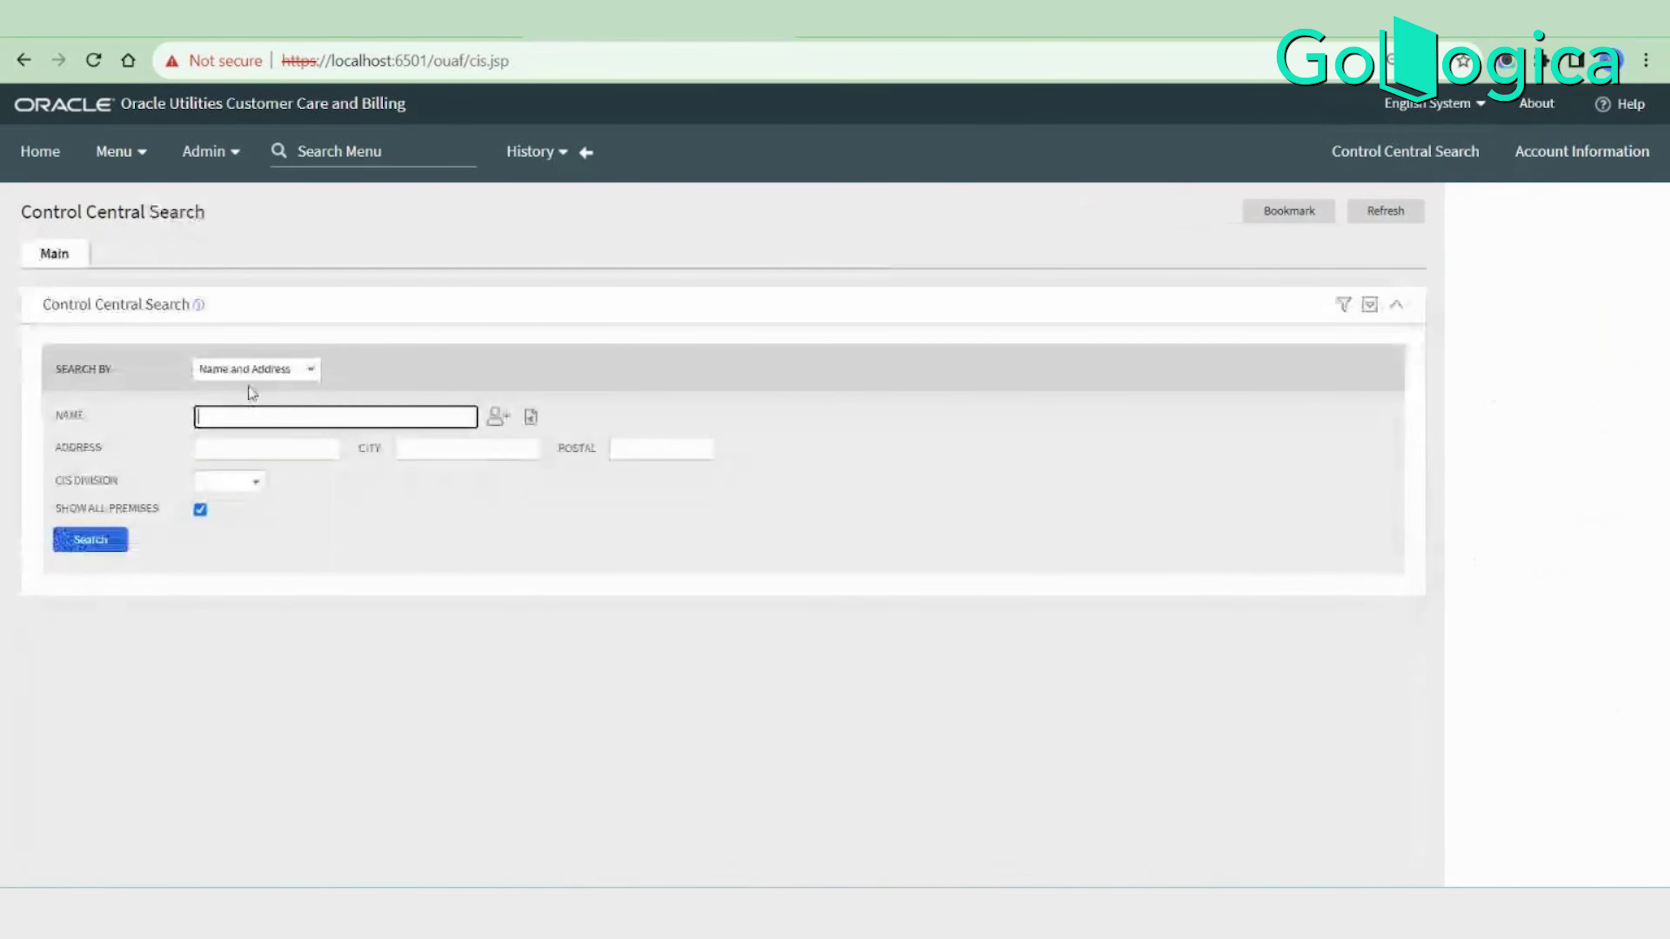
Search Control Central by Name and Address, entering the customer's last name.
left_click(242, 415)
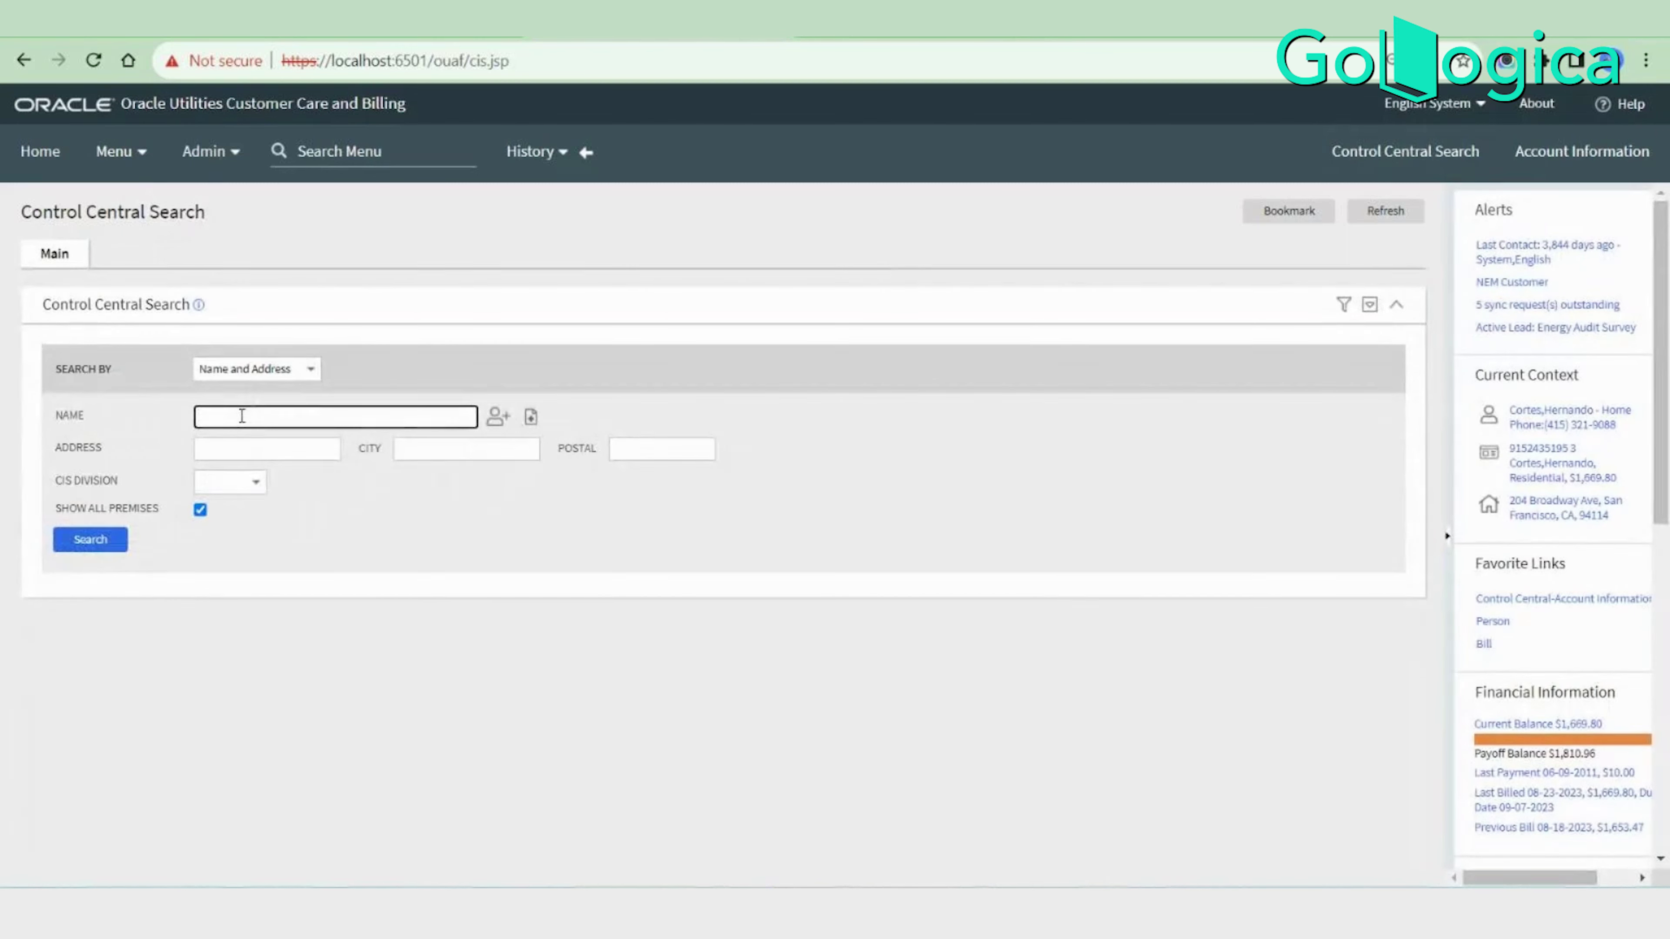
type("brazil")
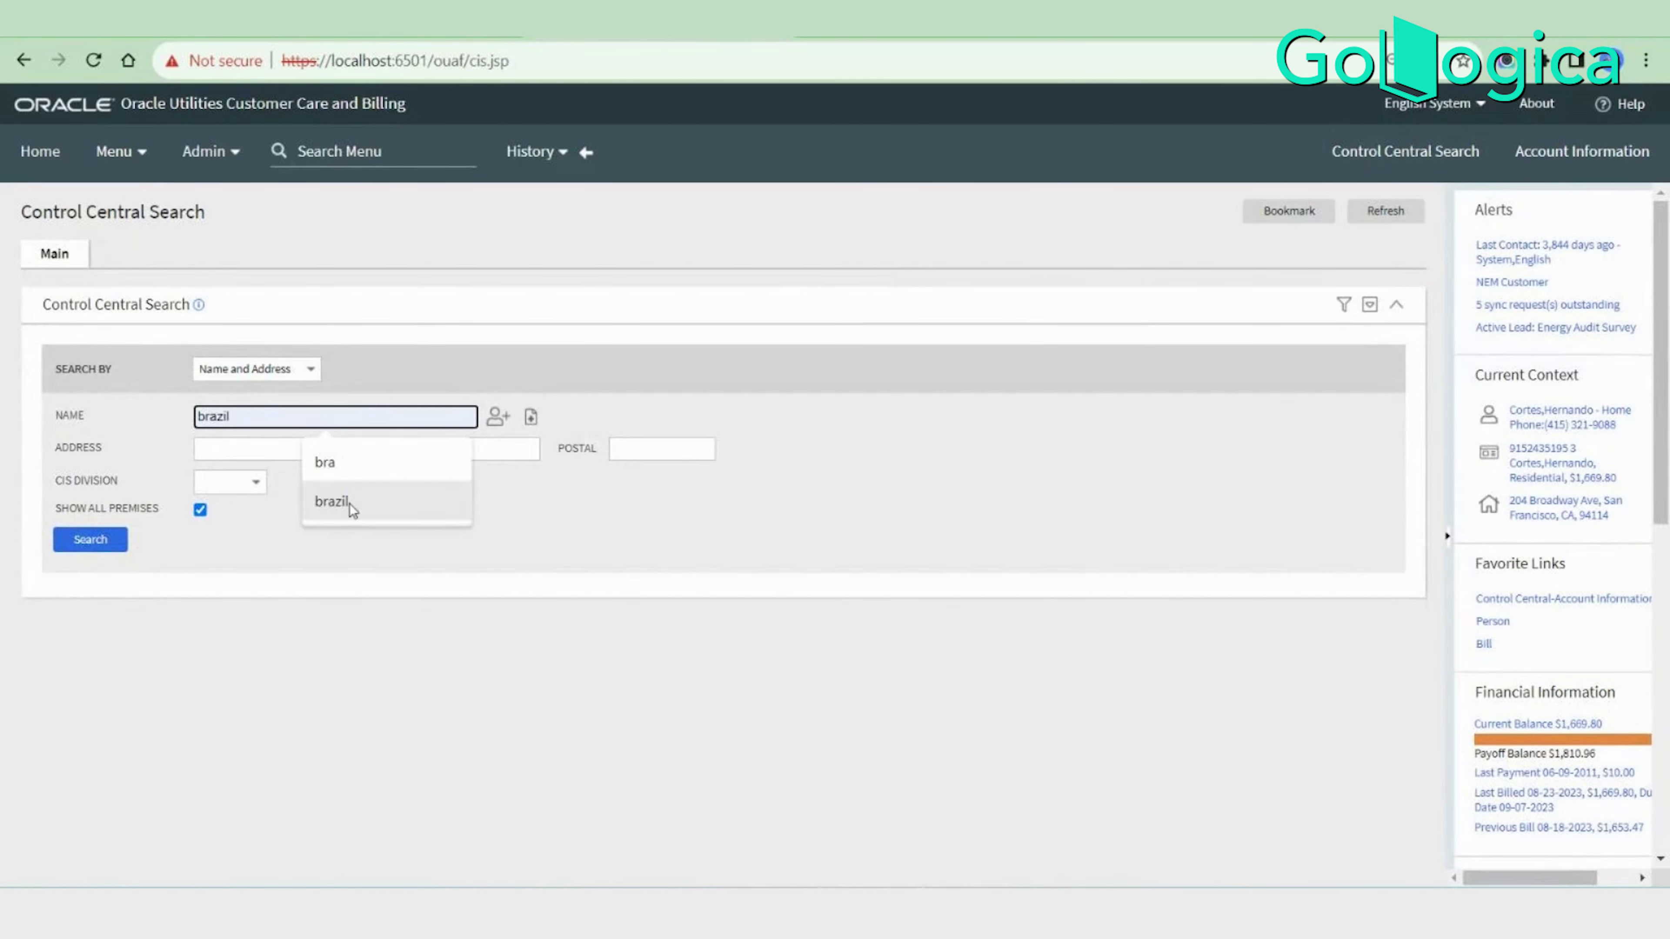
left_click(350, 504)
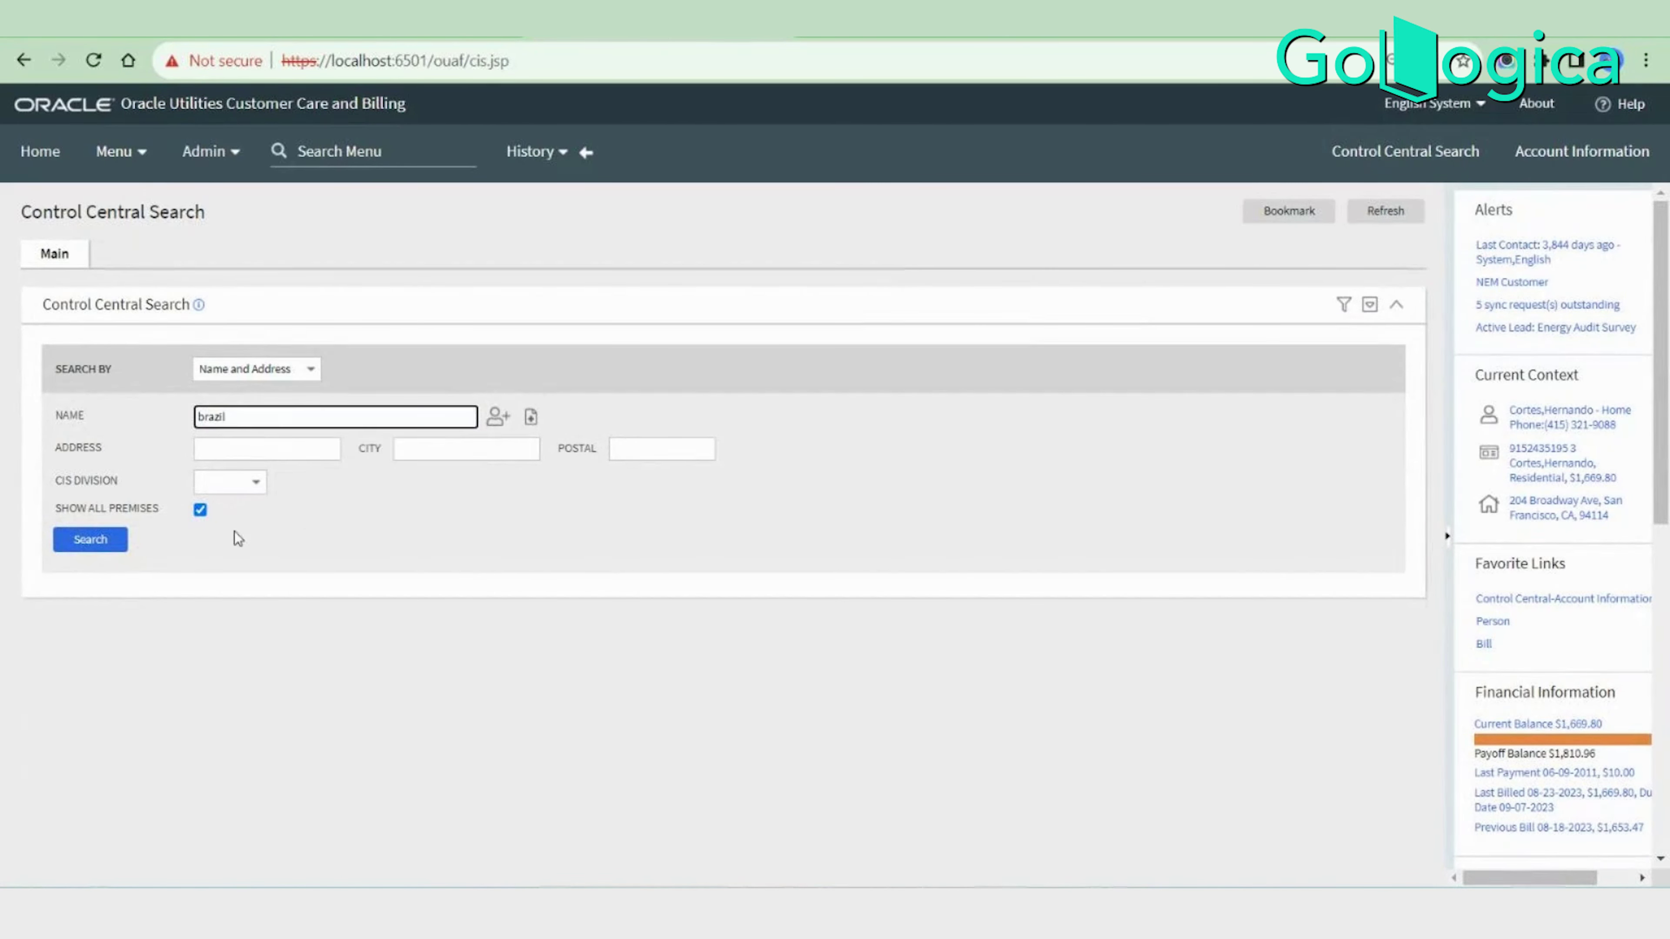
key("Return")
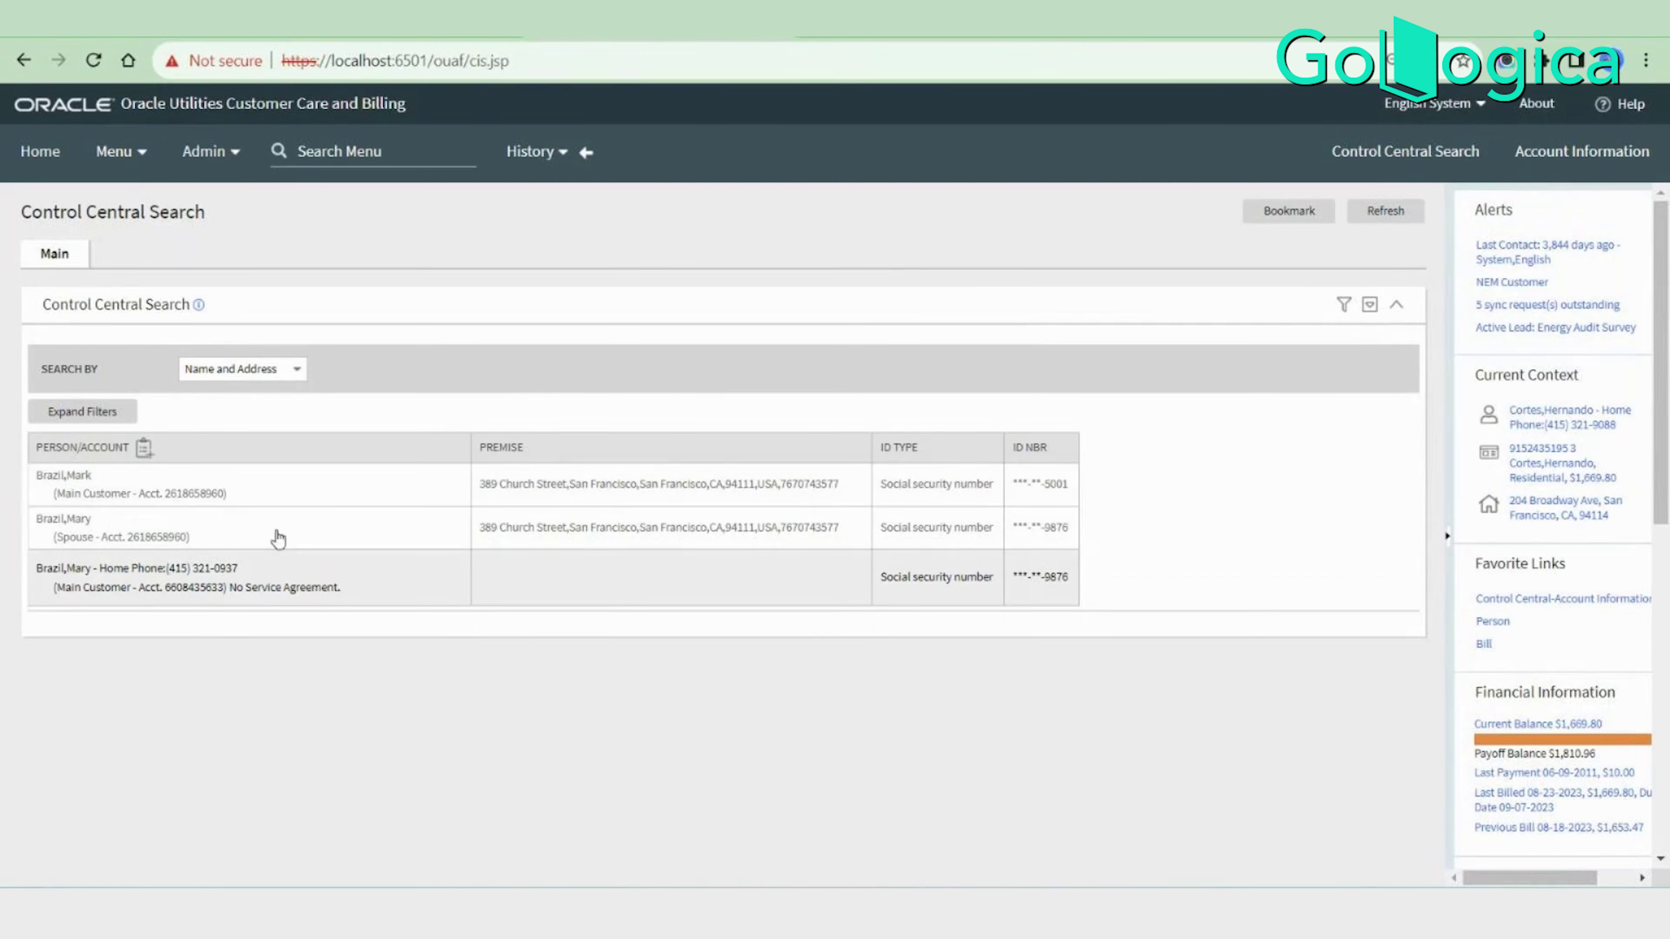
Change the search to Account ID and open the account picked from the bill query in Control Central.
left_click(235, 369)
left_click(235, 397)
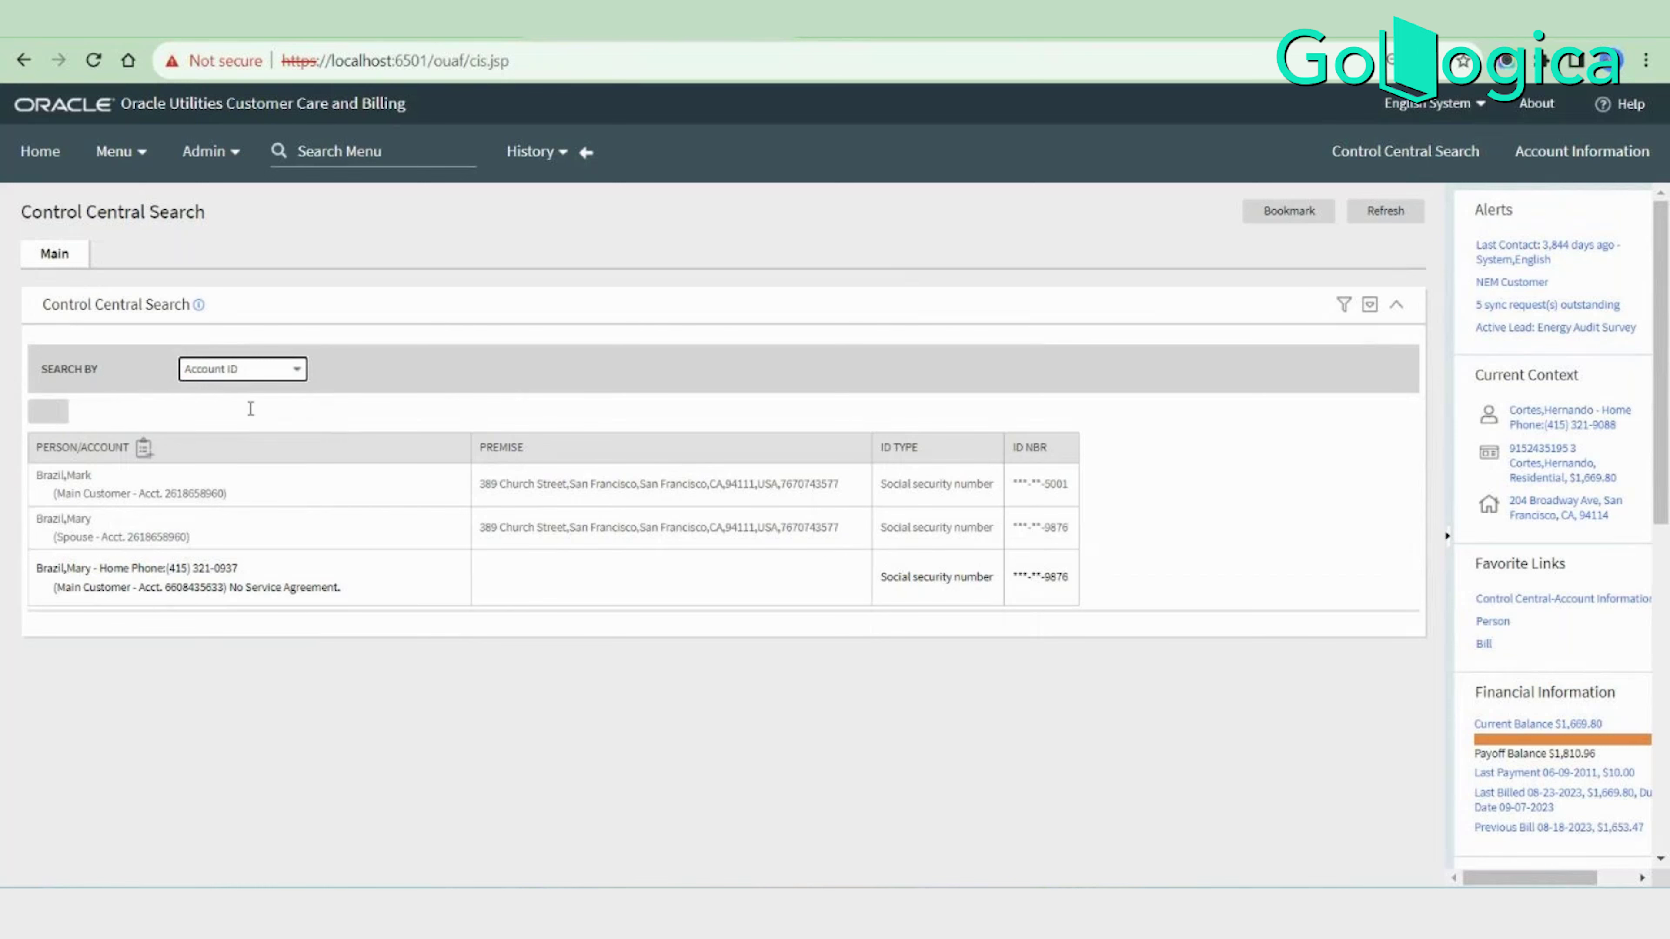
left_click(234, 416)
left_click(270, 580)
key("Return")
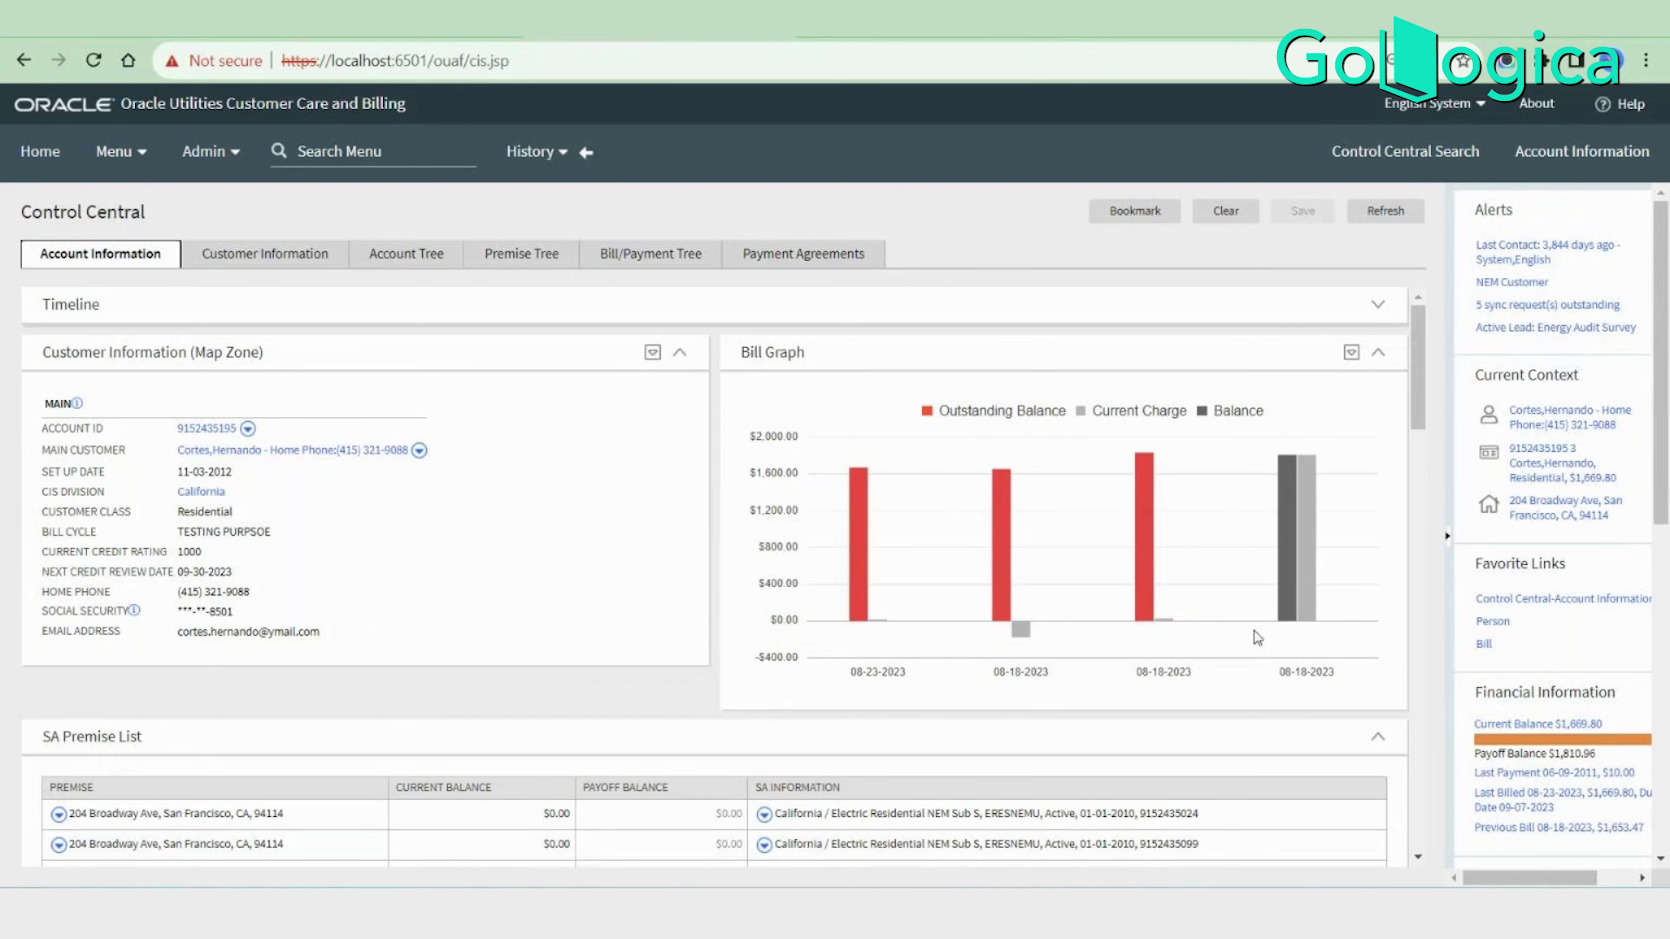
Review the account's customer information, bill graph and SA Premise List on the Account Information page.
scroll(1231, 650, "down", 10)
scroll(1231, 650, "up", 10)
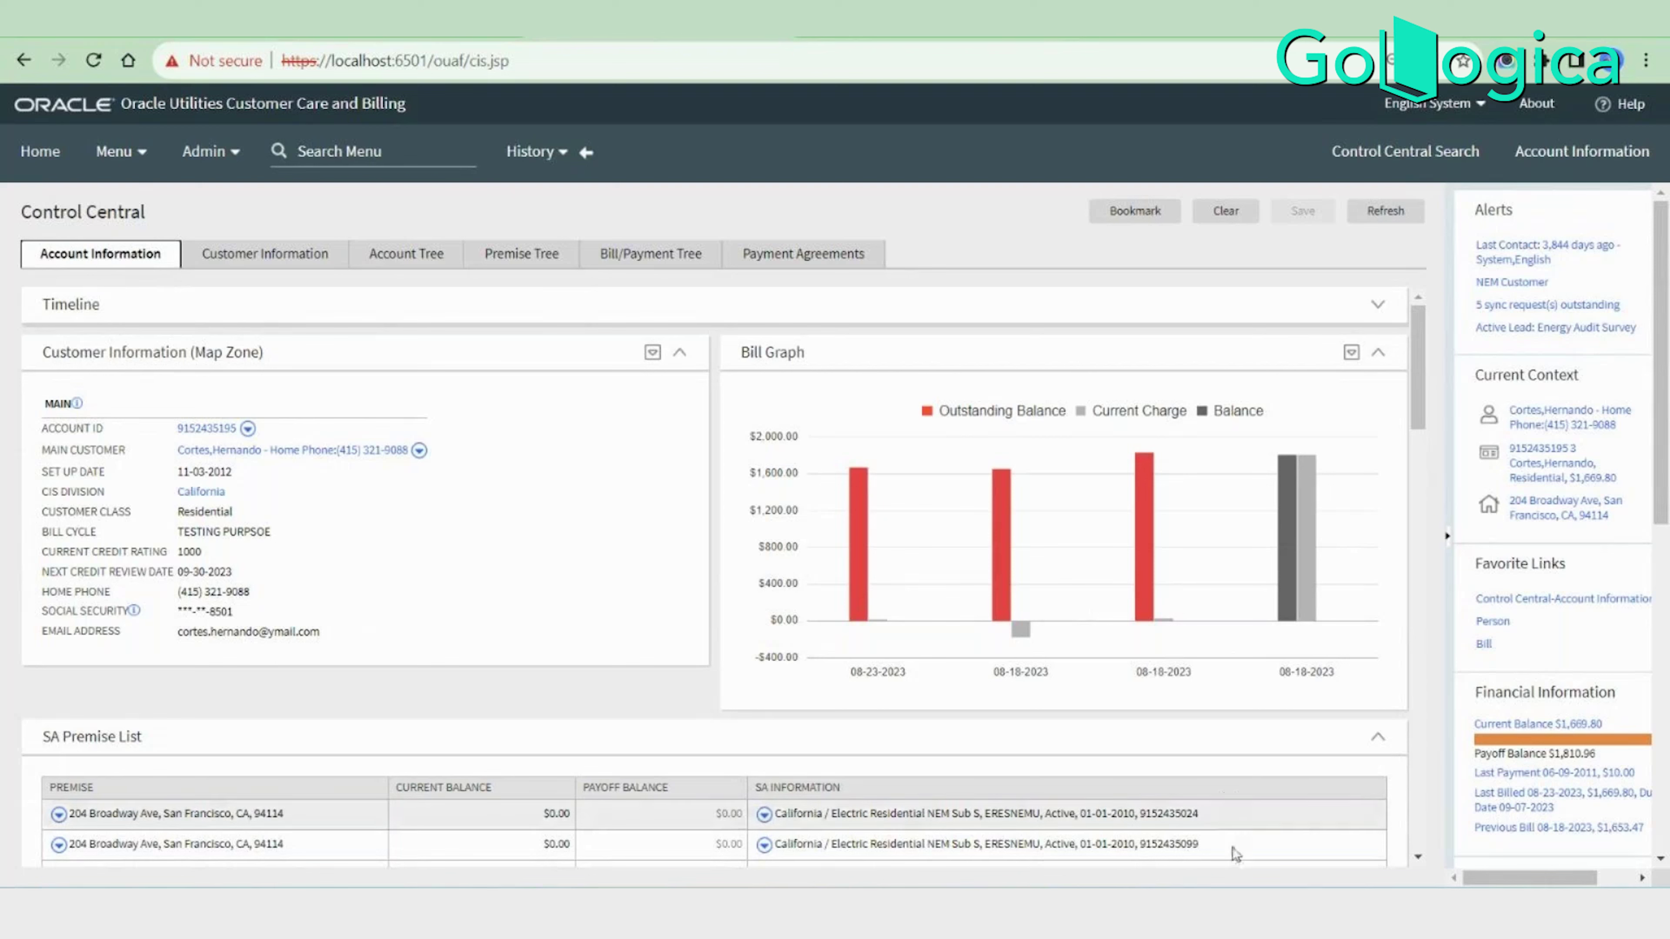
scroll(727, 806, "down", 1)
scroll(726, 806, "up", 1)
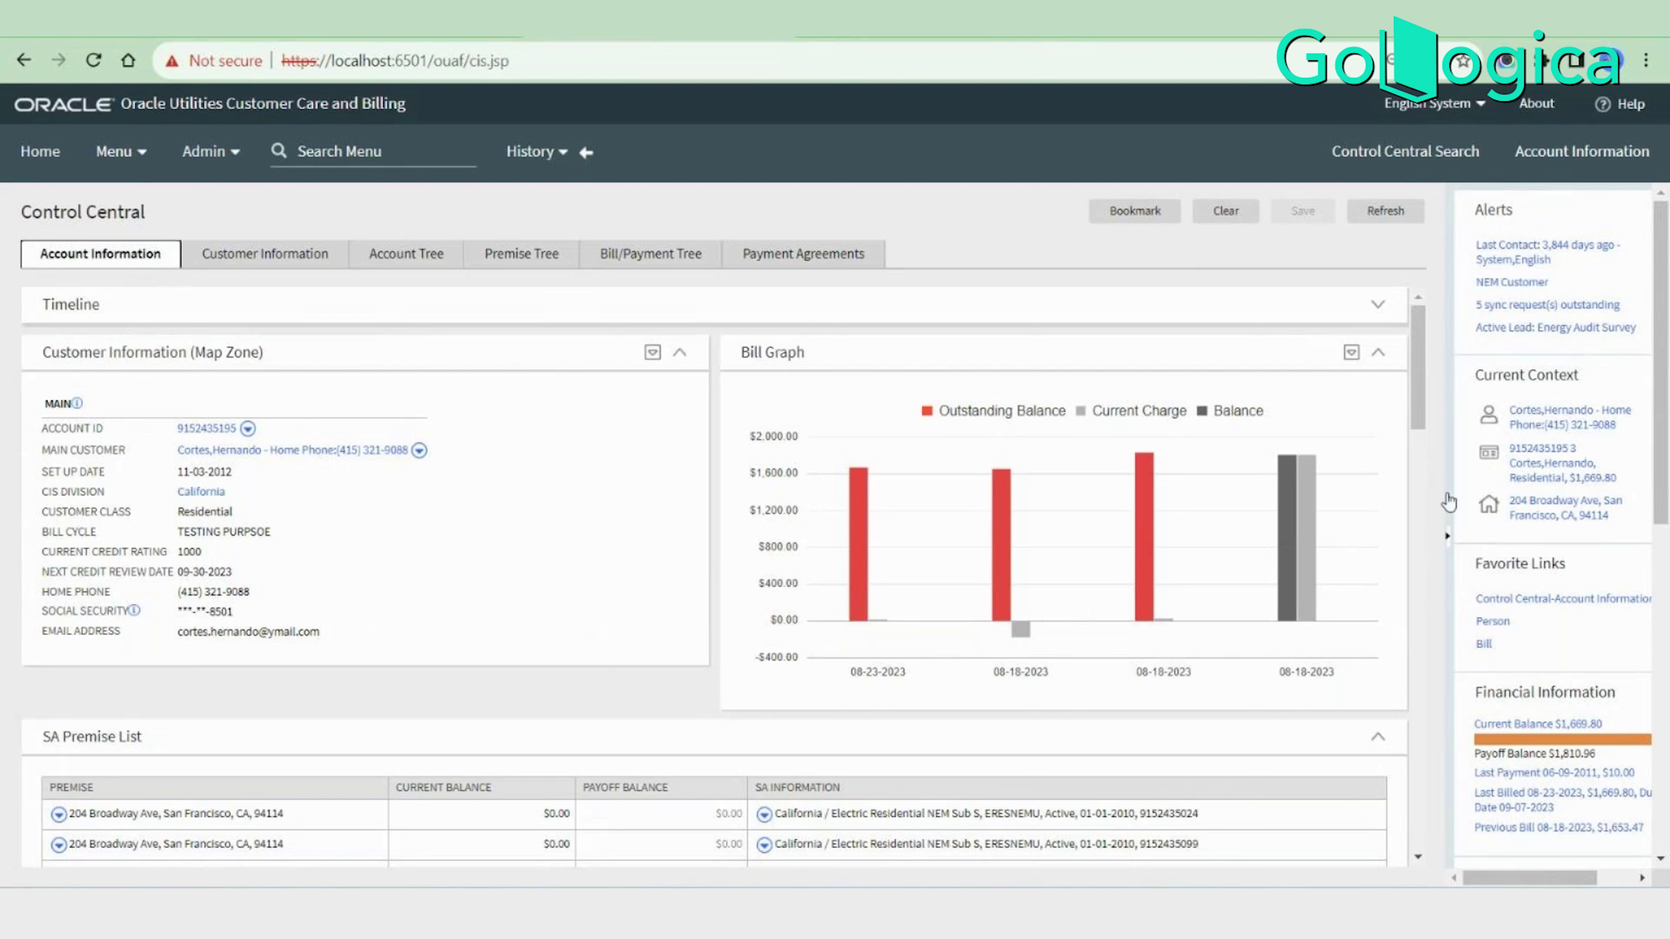
scroll(831, 758, "down", 5)
scroll(832, 759, "up", 5)
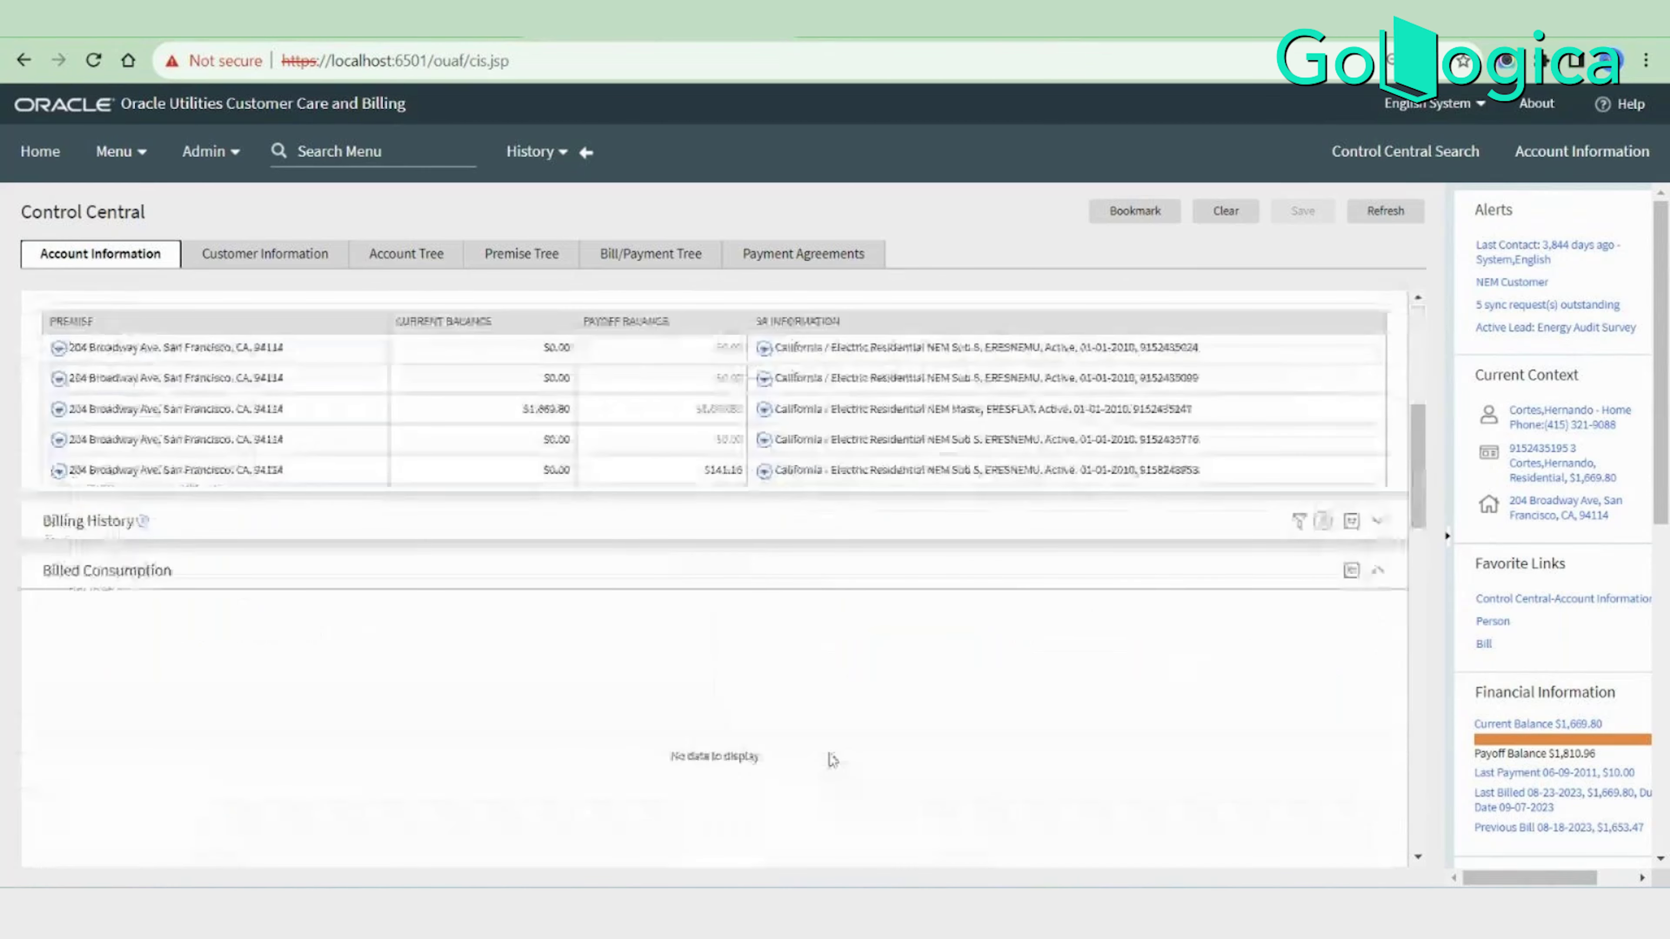
Expand the account's Alerts zone on the Account Information page and look over the matching dashboard zones.
scroll(831, 759, "down", 1)
scroll(1081, 663, "down", 3)
scroll(1234, 734, "down", 5)
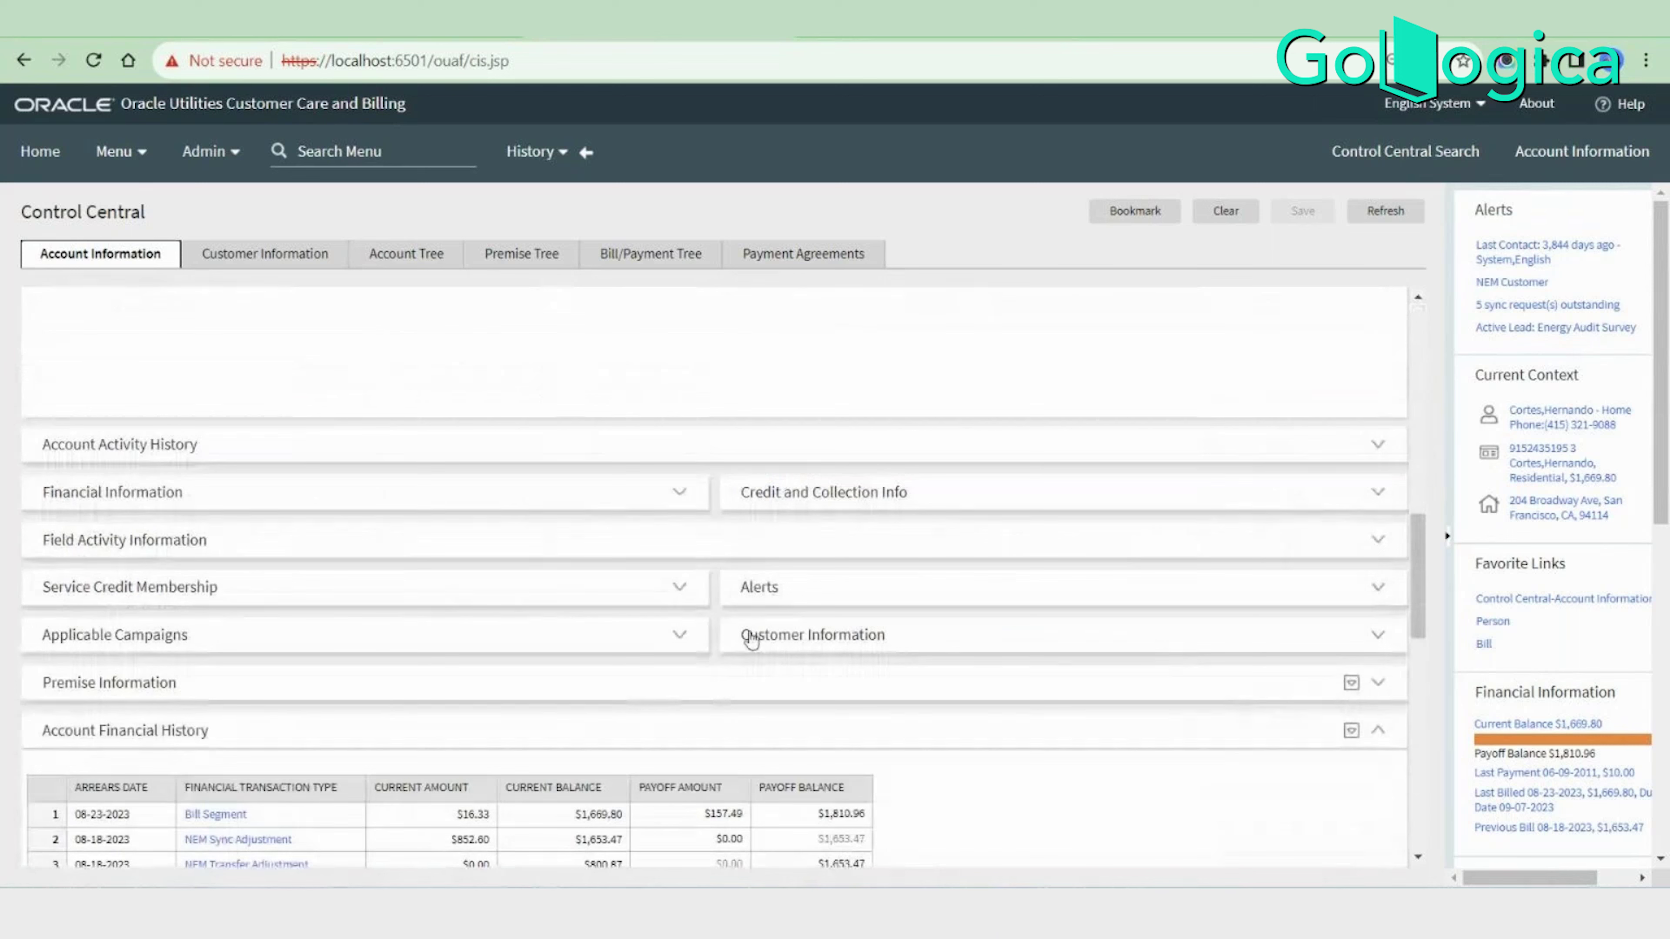
left_click(1381, 590)
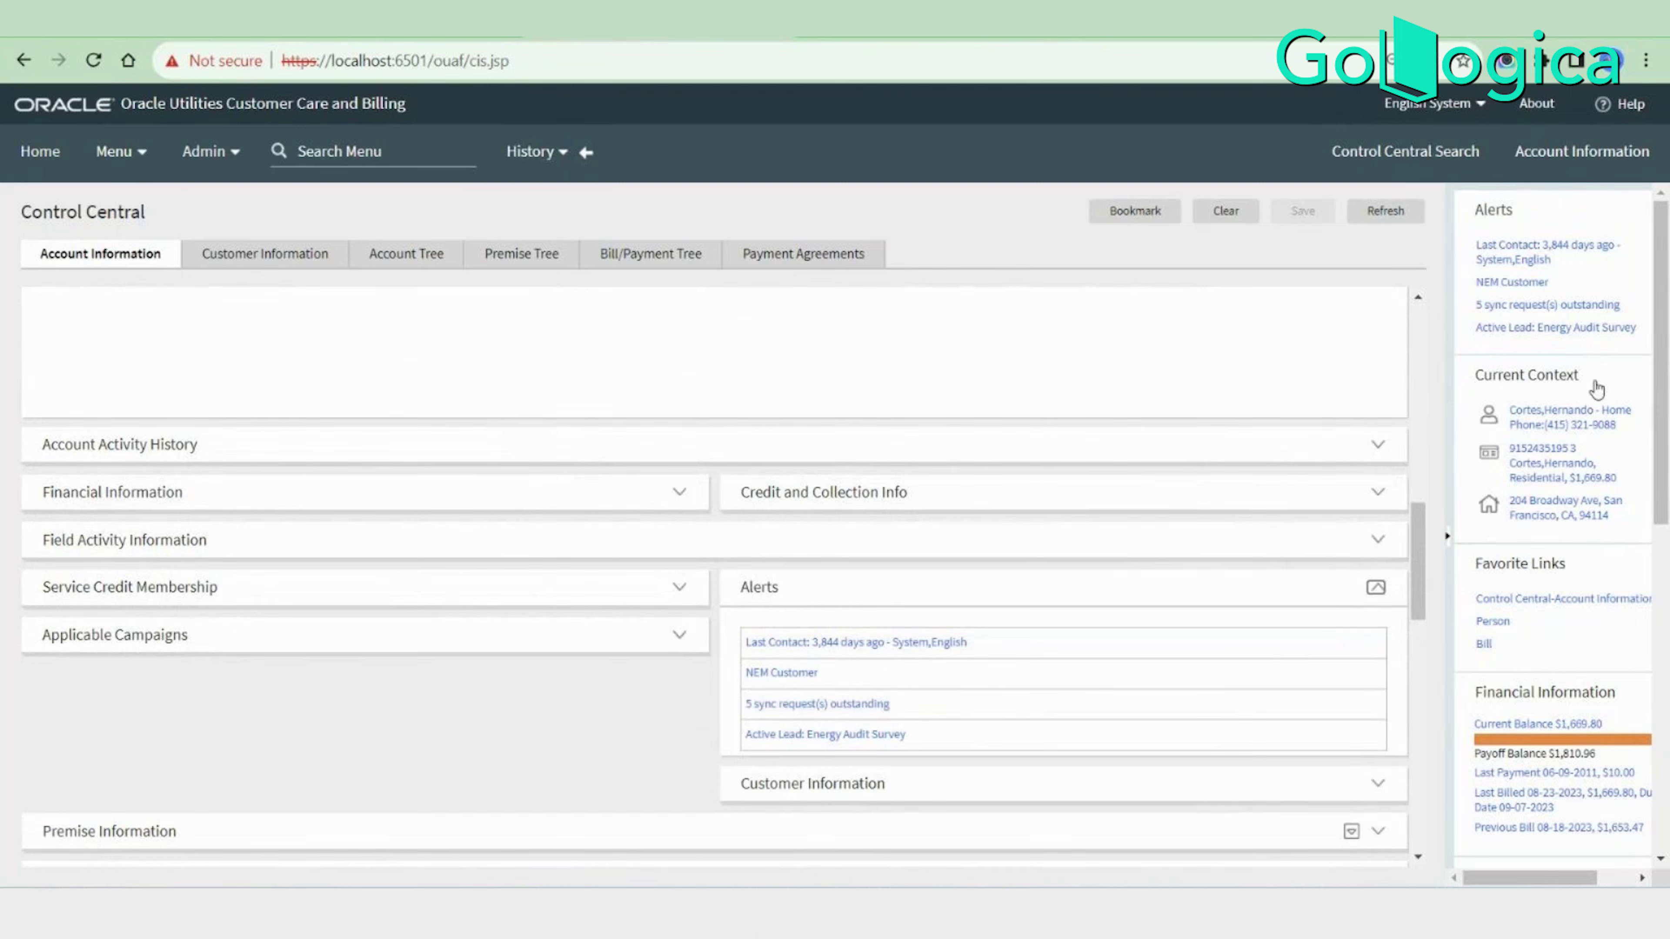
scroll(1571, 276, "down", 3)
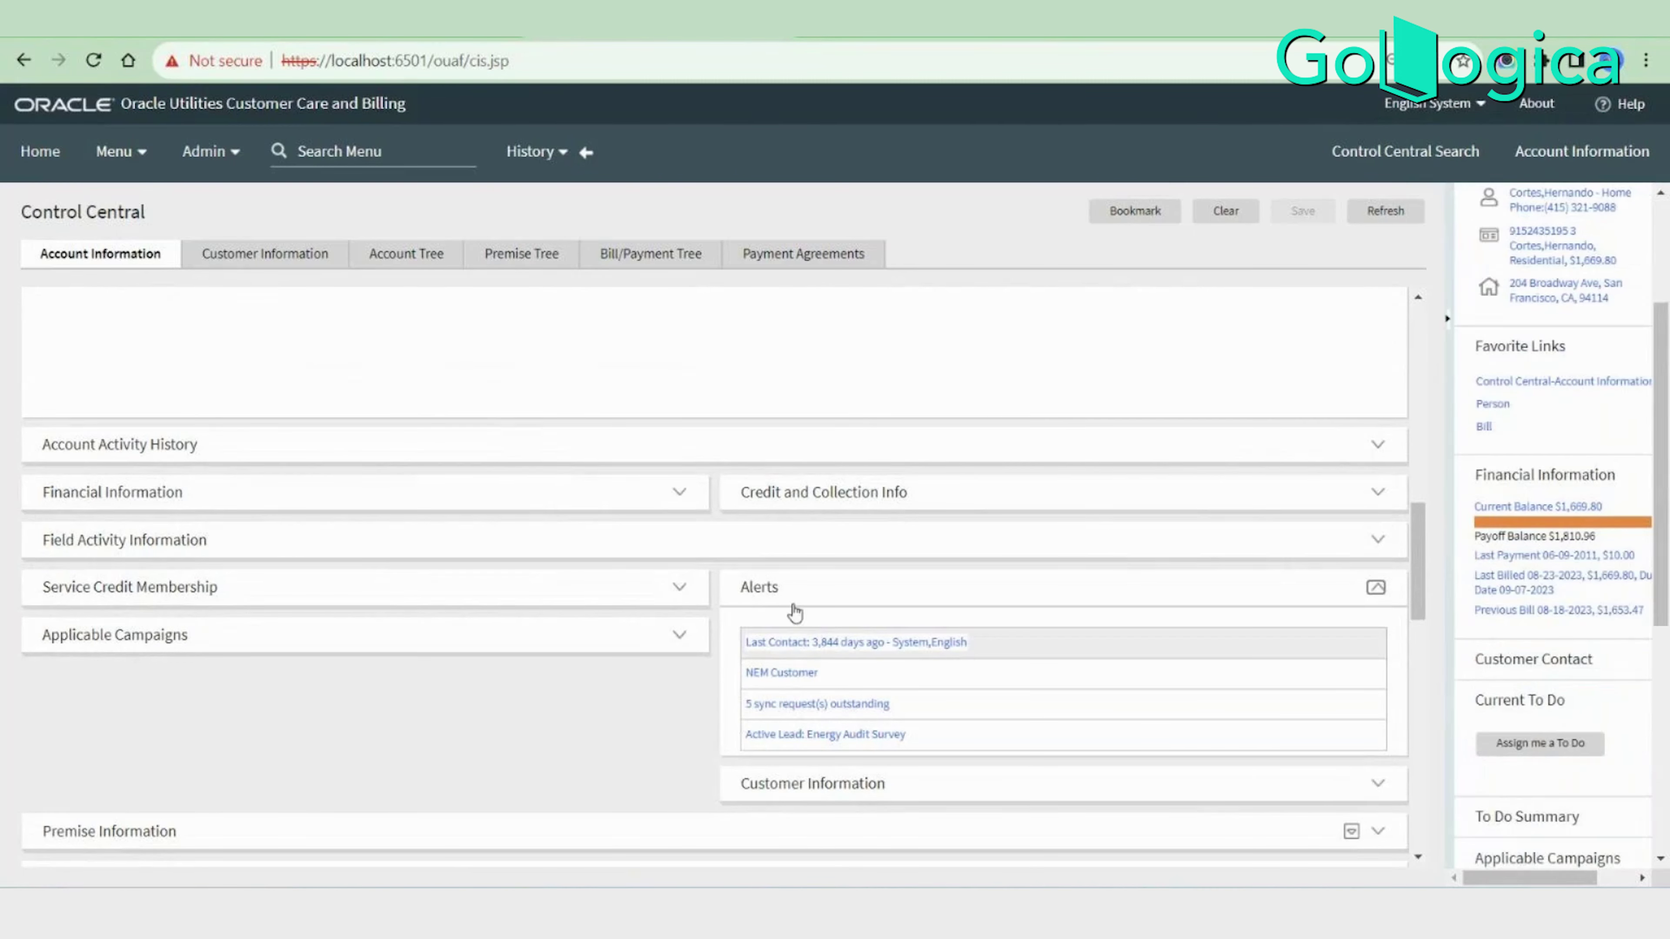
Collapse the Alerts zone and expand the Credit and Collection Info zone on the Account Information page.
left_click(1376, 588)
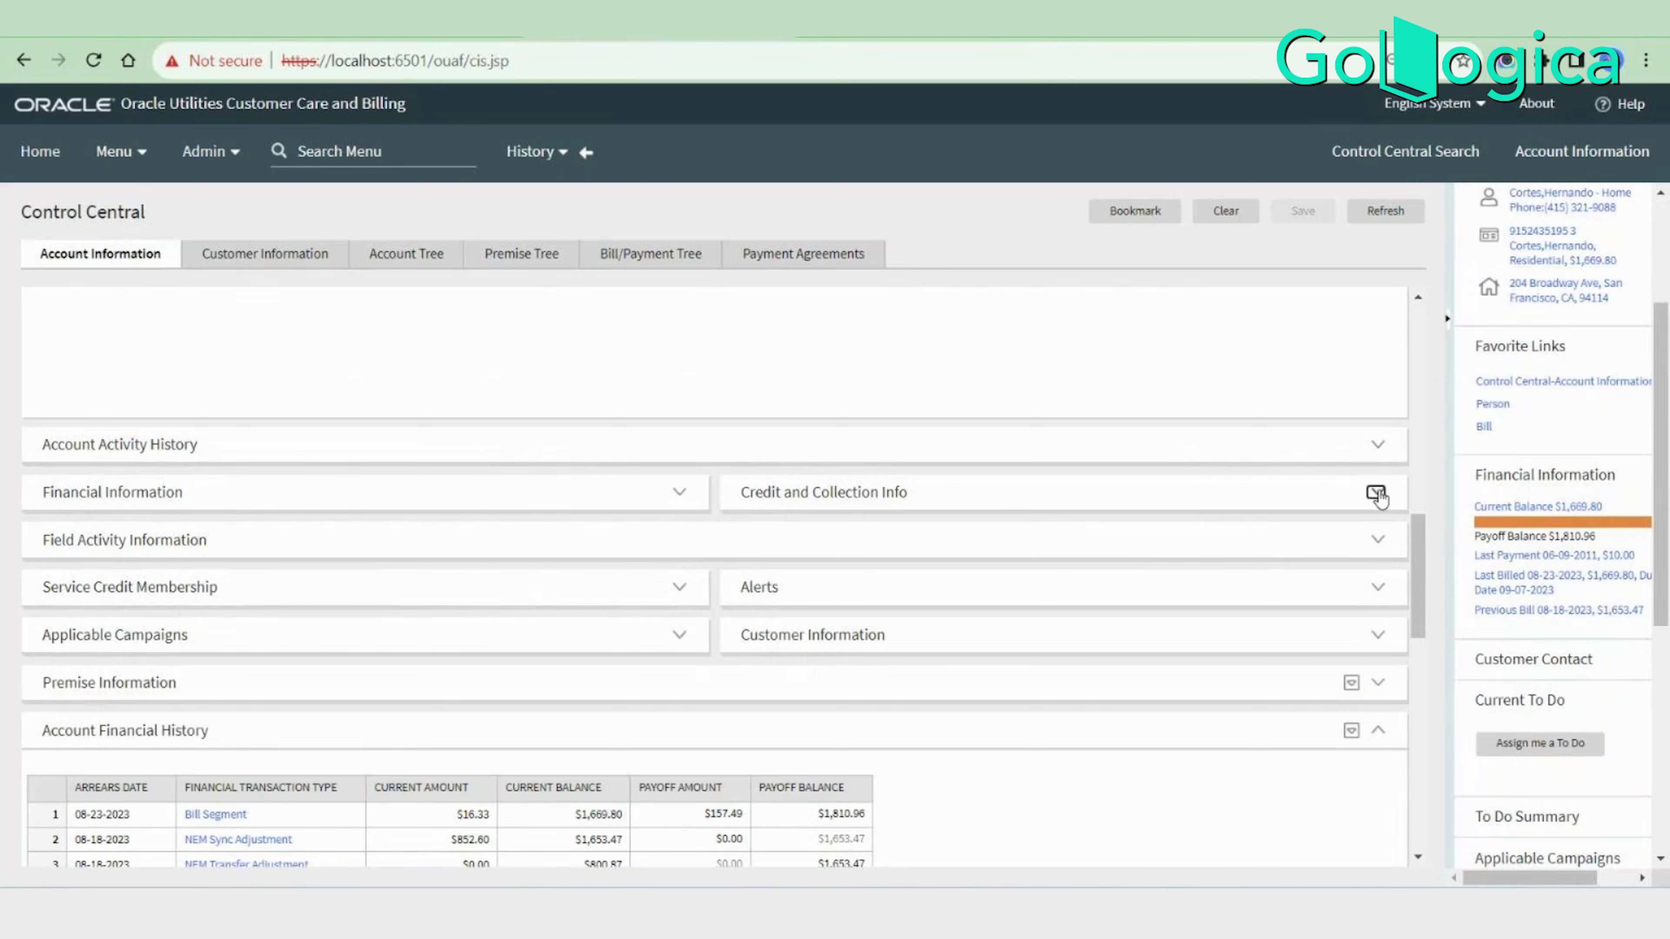
left_click(1376, 493)
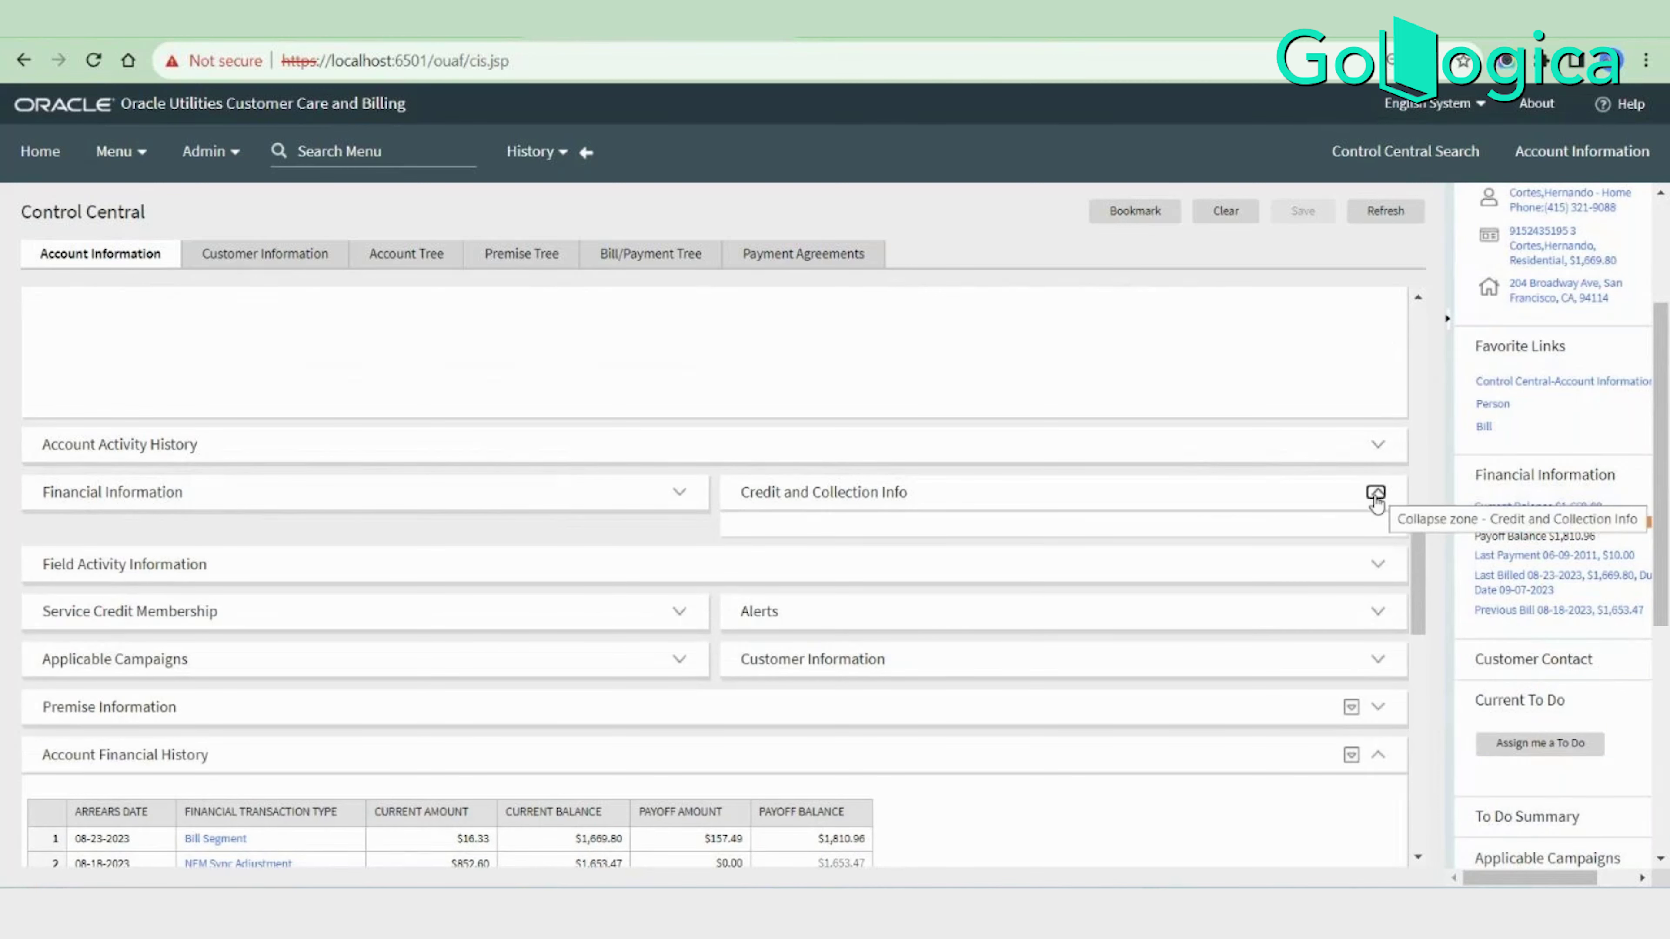
scroll(368, 671, "down", 3)
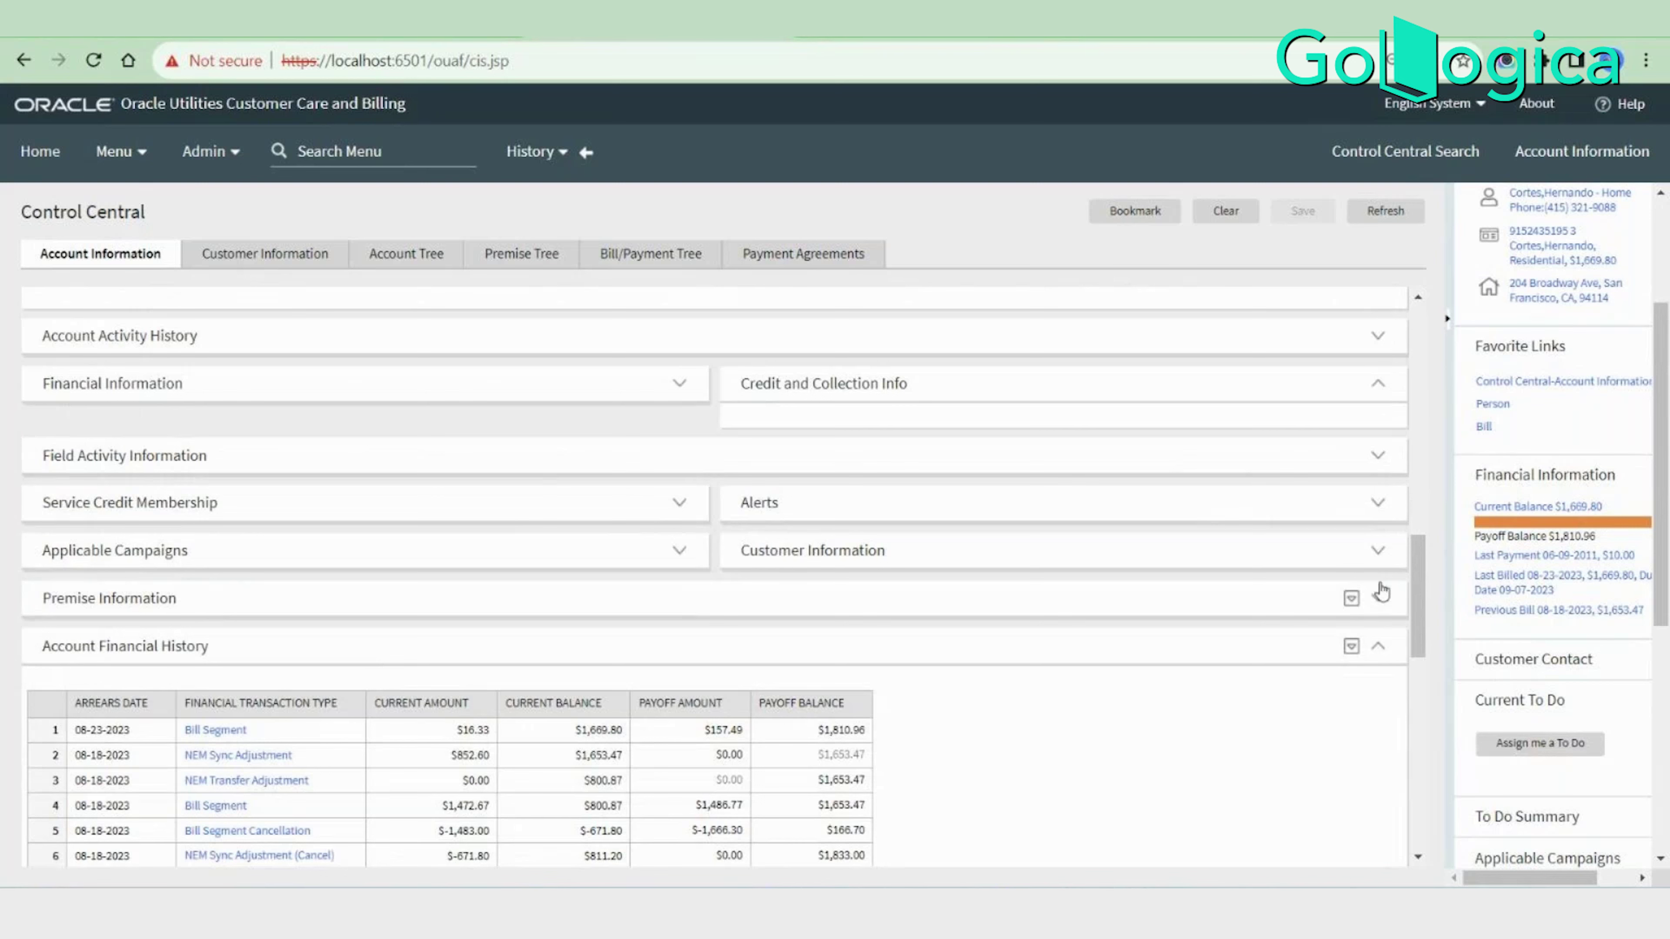
Expand the lower Customer Information zone and read through its rows from Account ID to Social security number.
left_click(1378, 554)
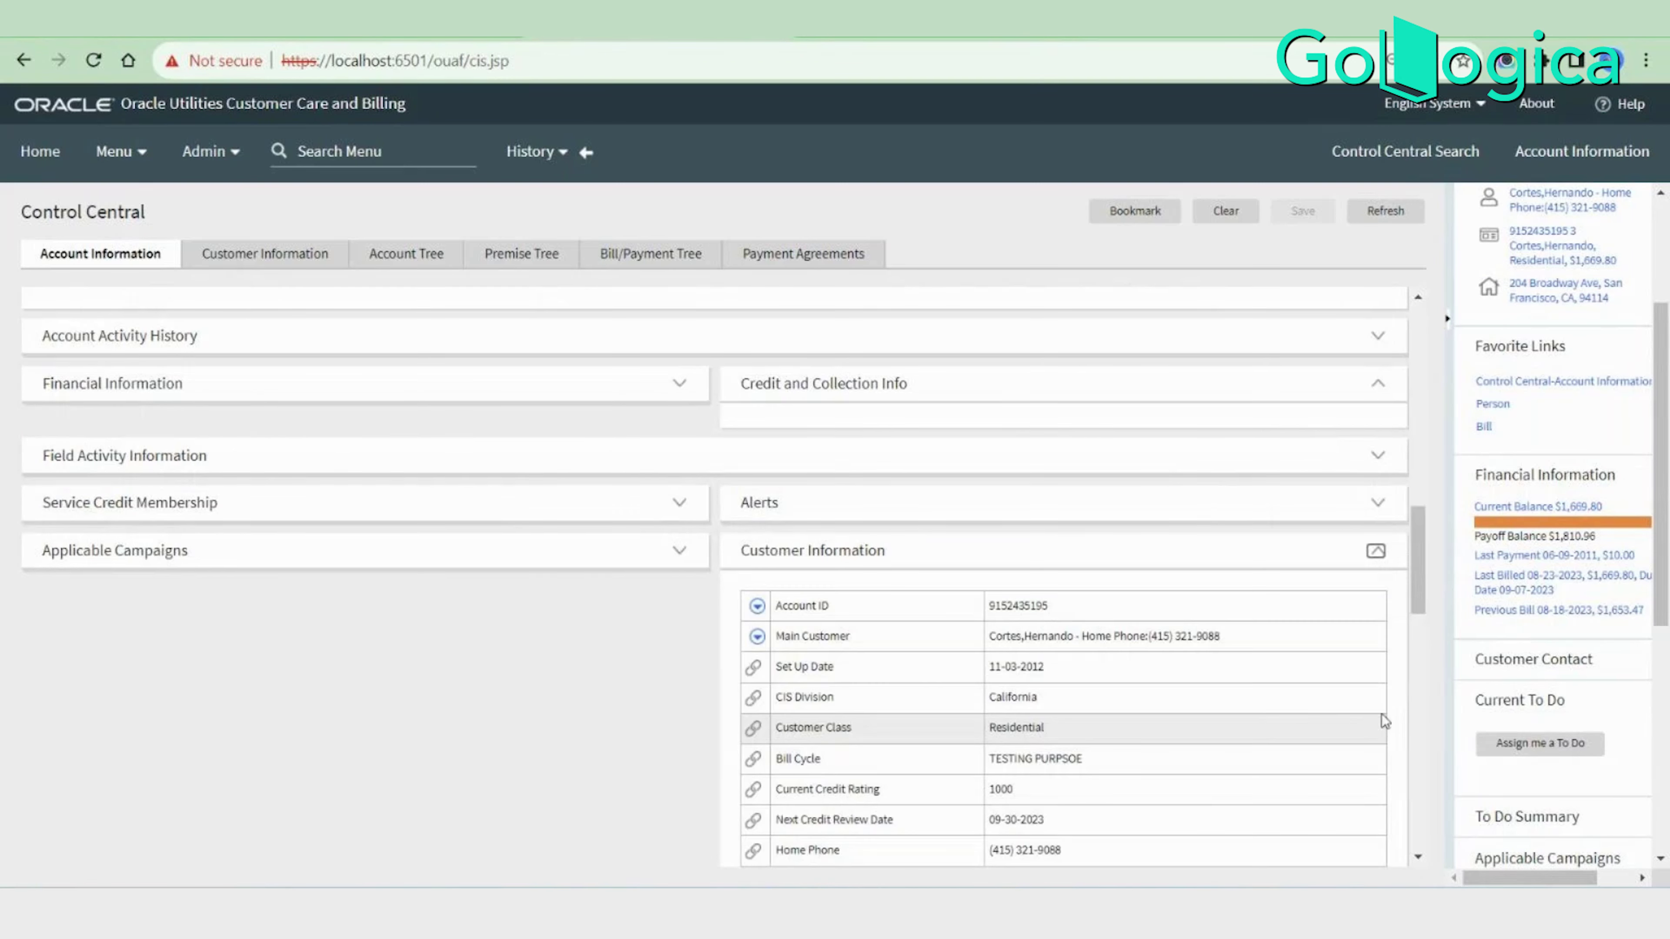
scroll(1228, 685, "down", 3)
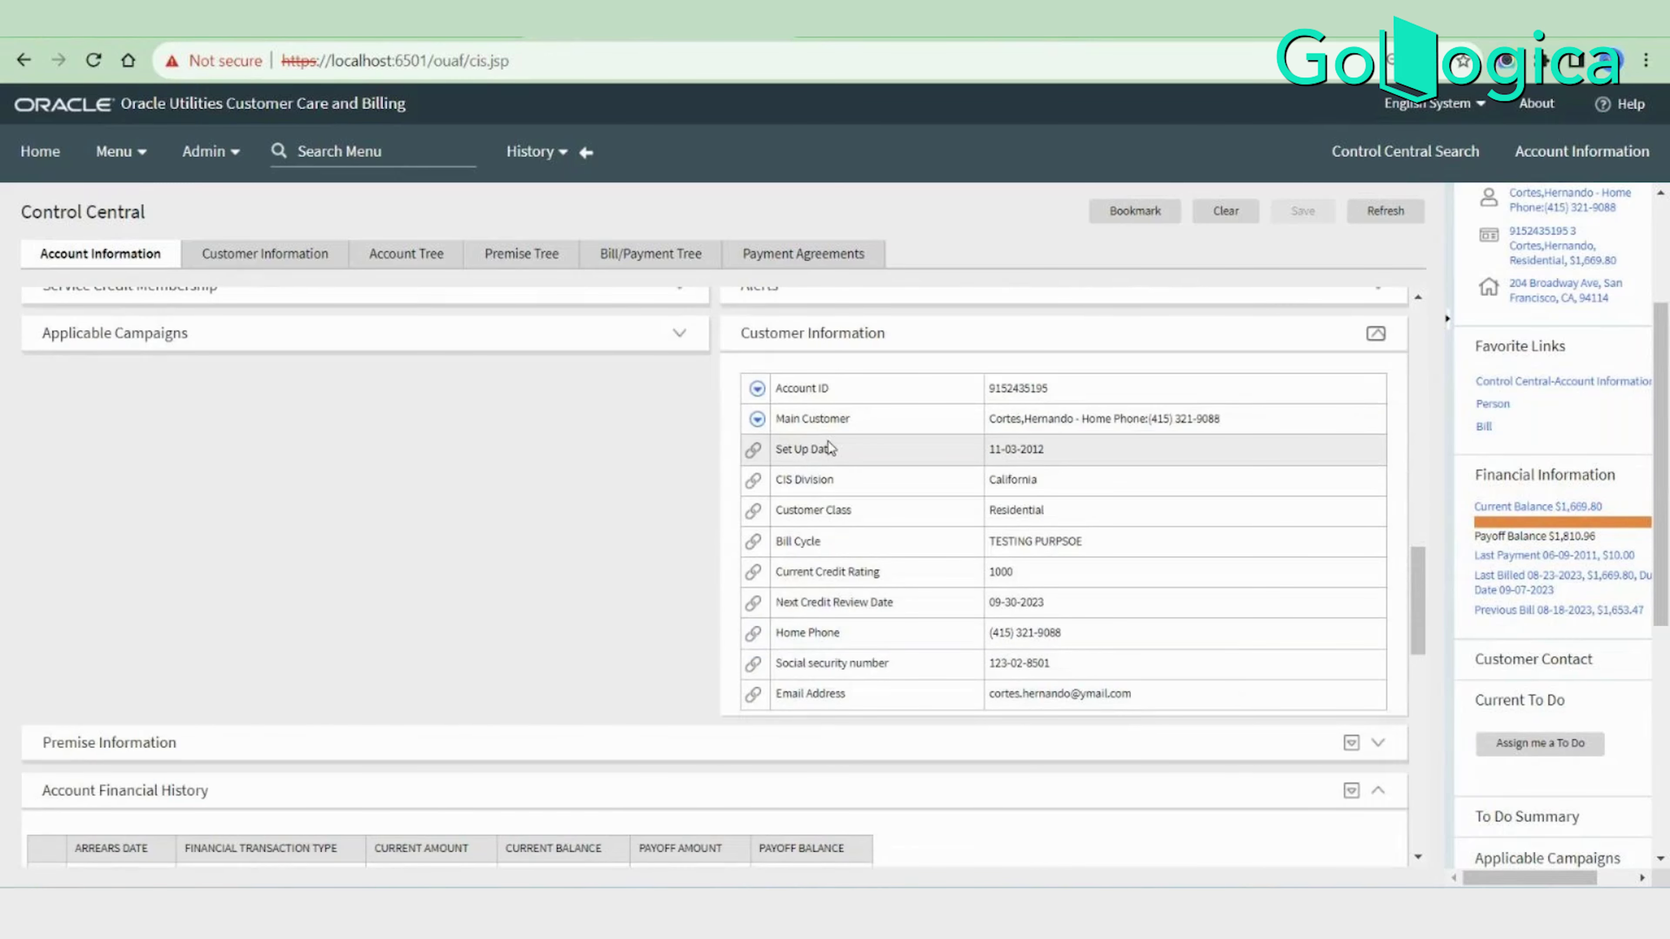
left_click_drag(788, 388, 1276, 676)
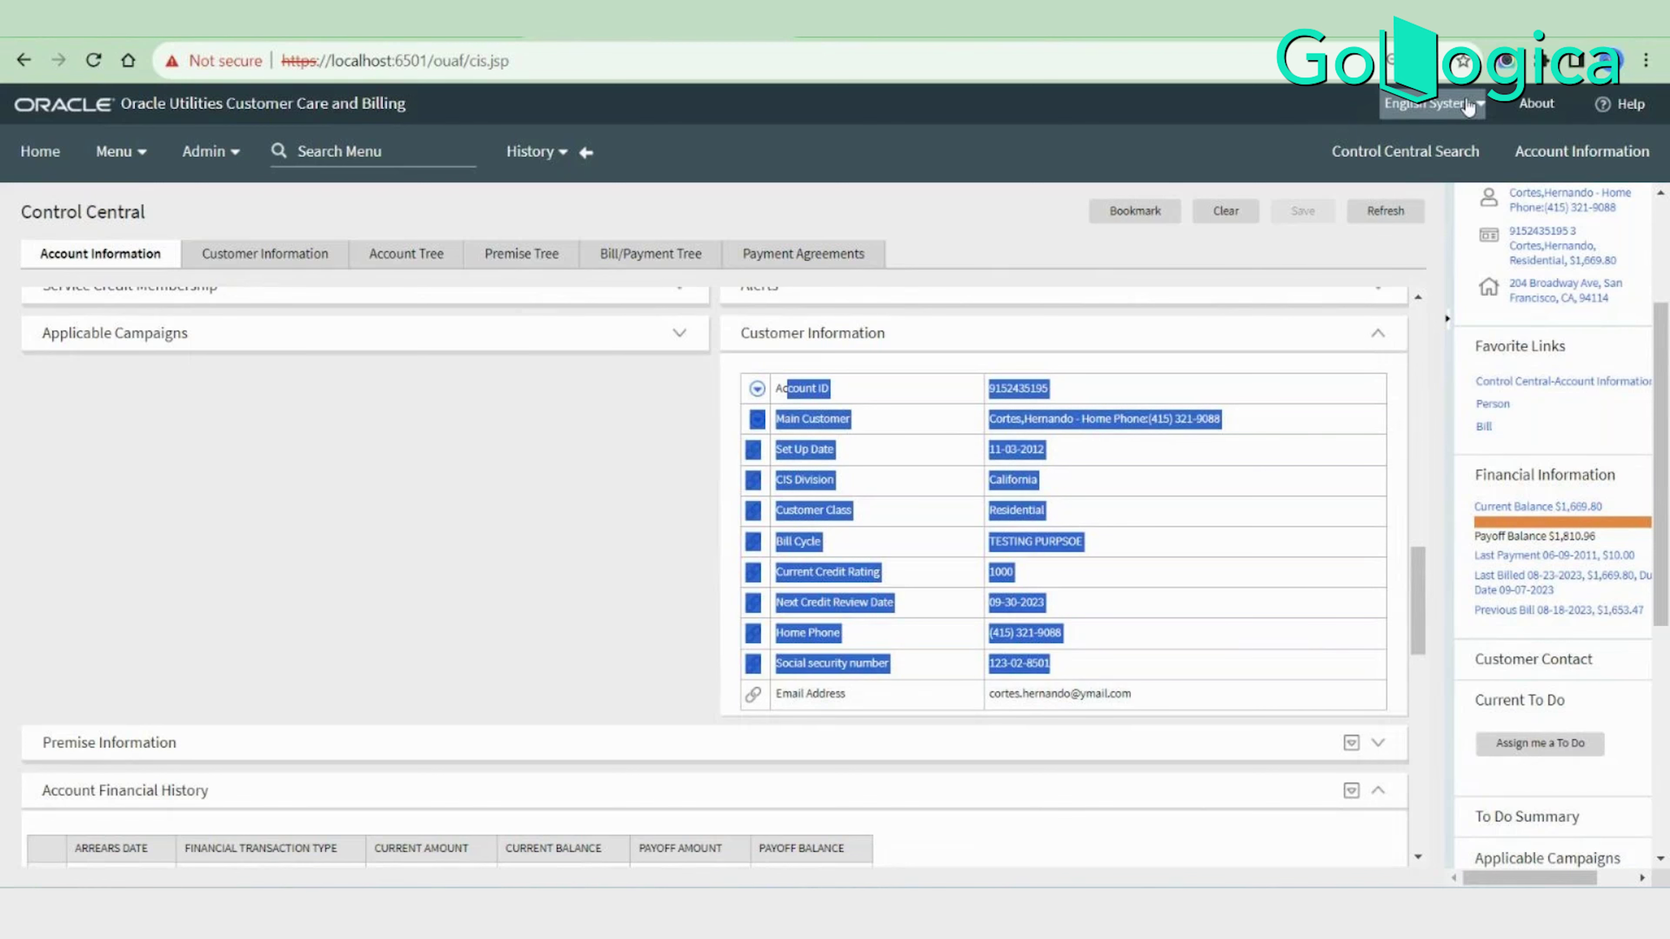
scroll(1102, 645, "up", 1)
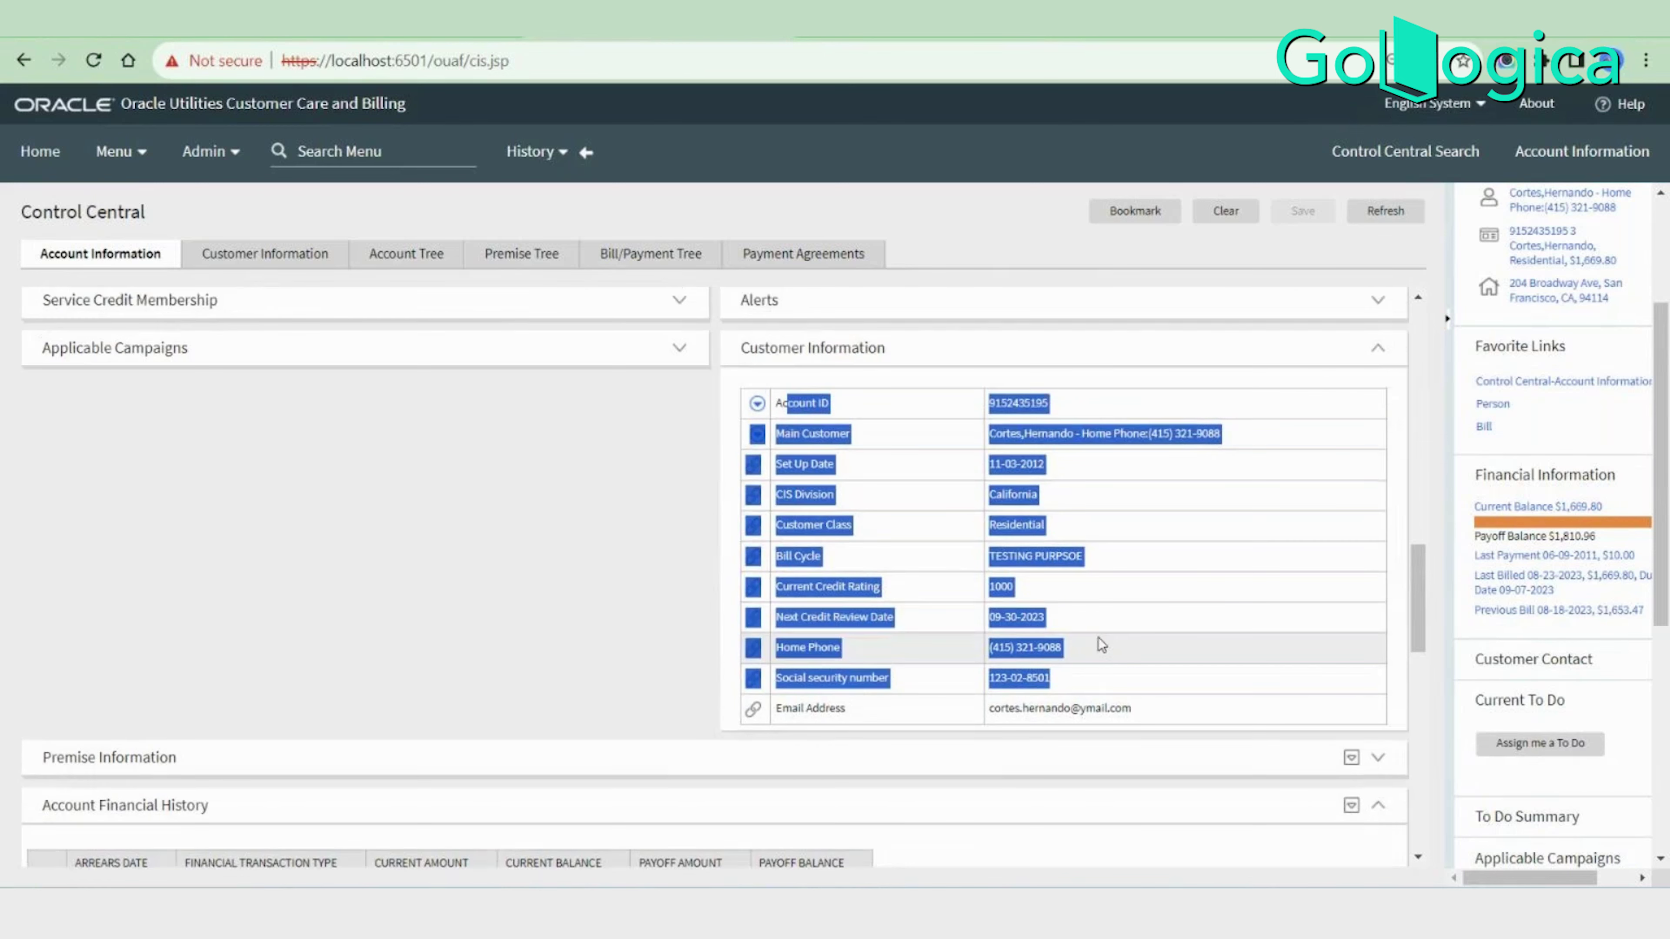
scroll(1099, 636, "up", 3)
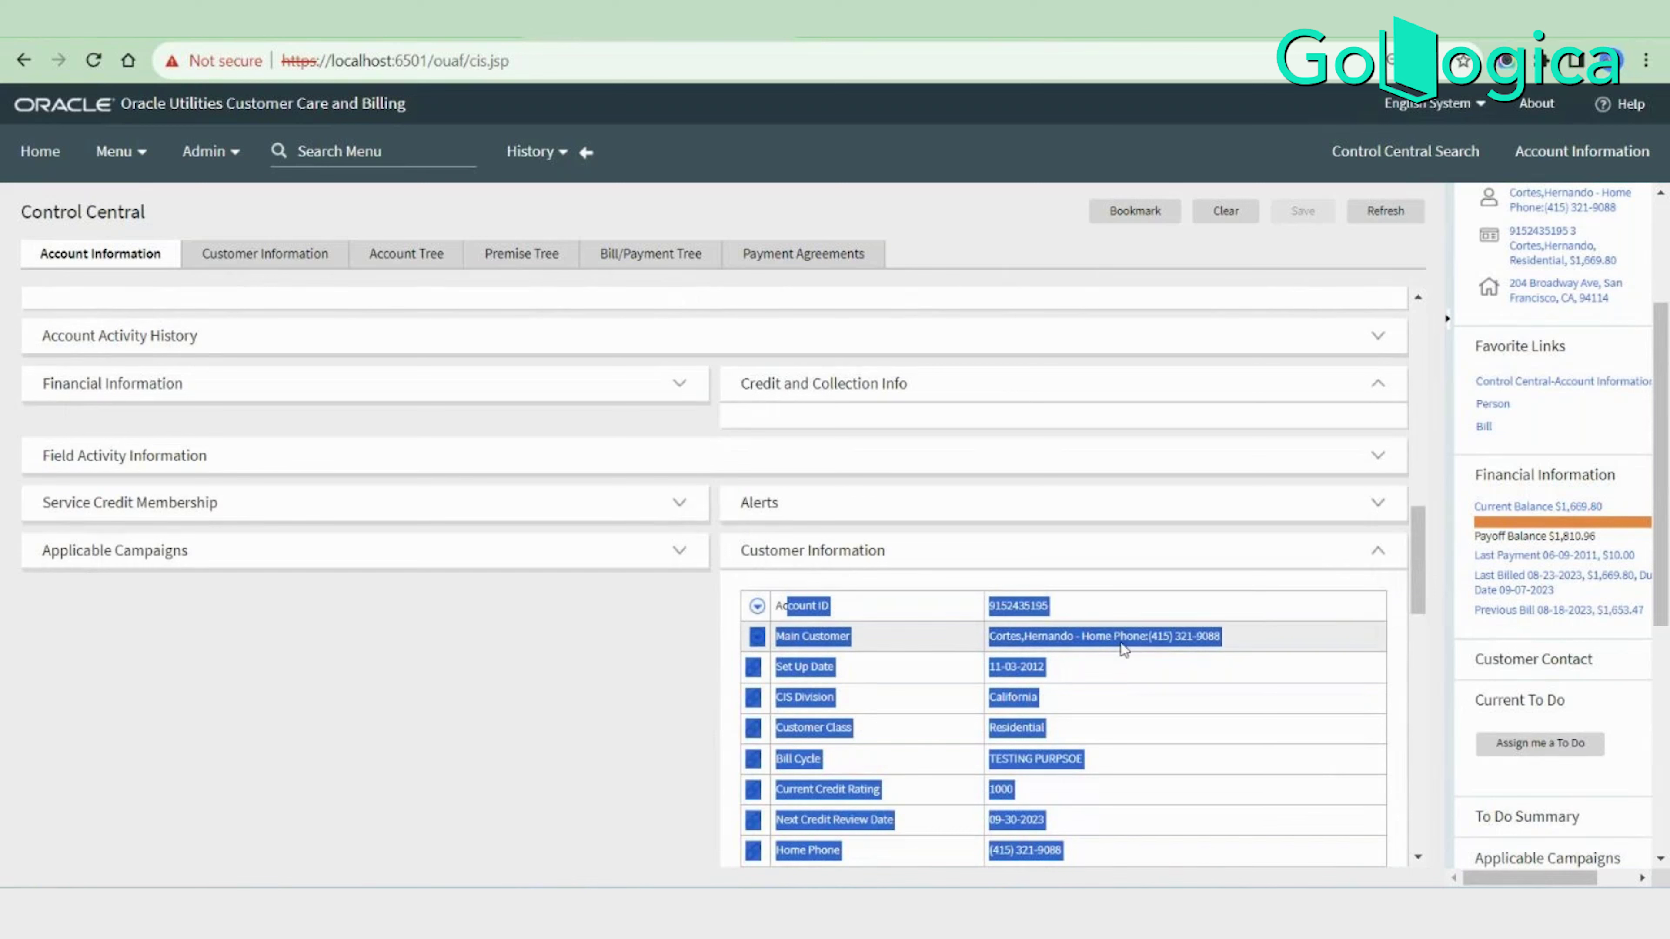
left_click(1203, 691)
triple_click(1068, 557)
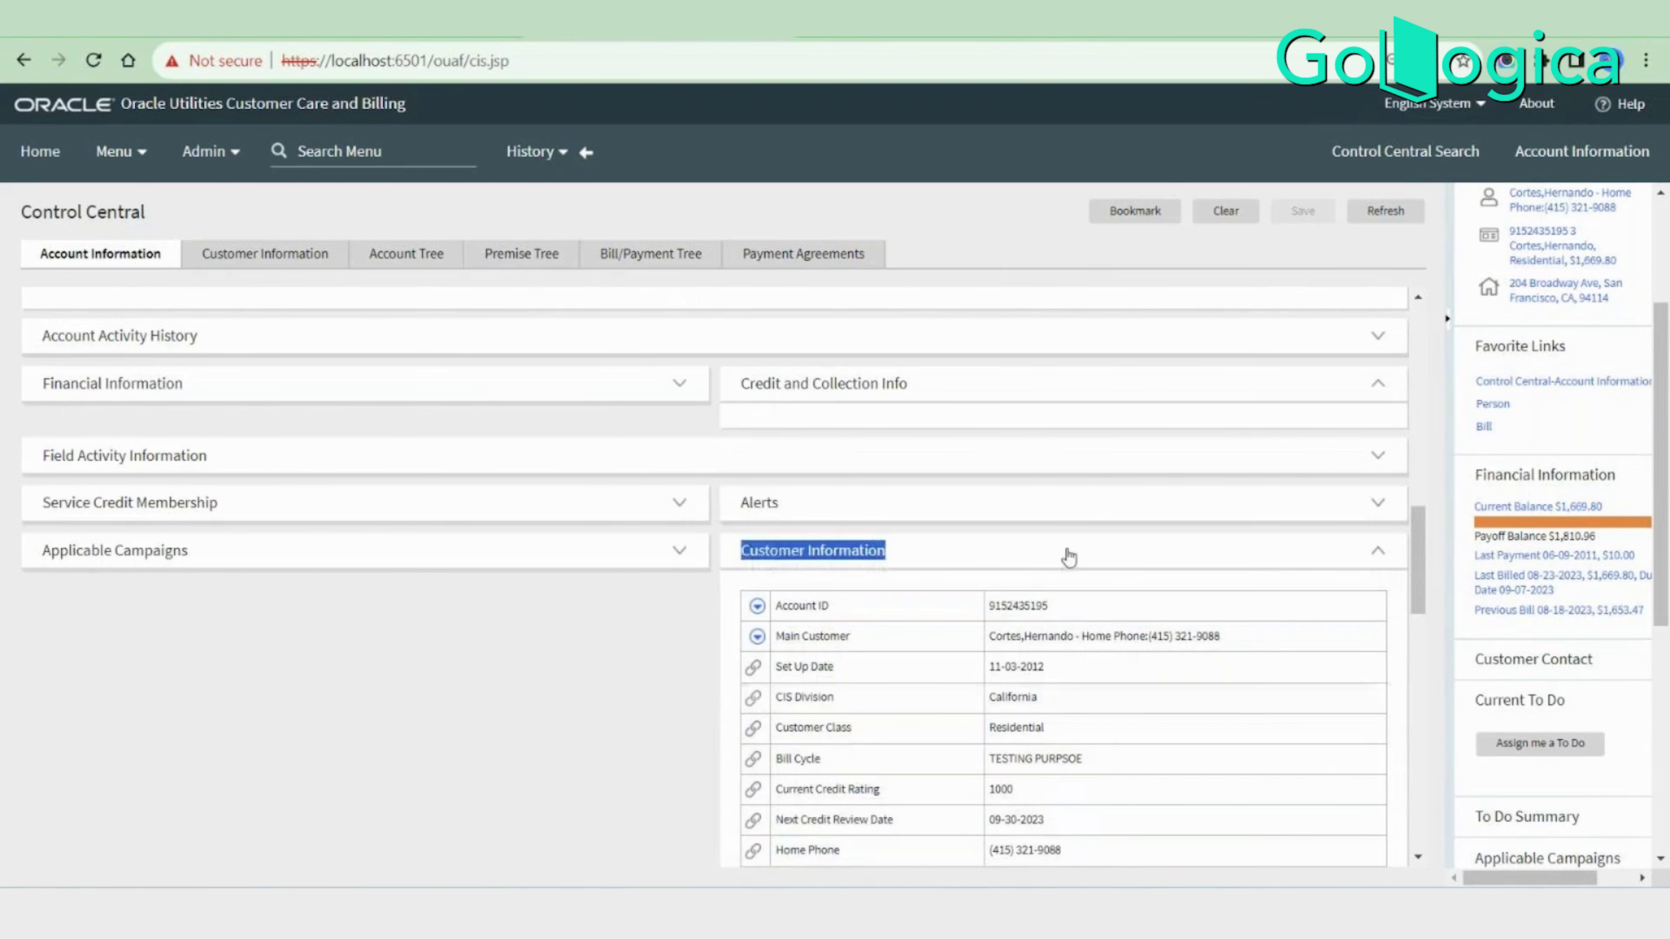
Collapse and re-expand the lower Customer Information zone, and check its fields from Account ID to Email Address.
left_click(1377, 550)
left_click(1375, 550)
scroll(1160, 695, "down", 2)
left_click(797, 501)
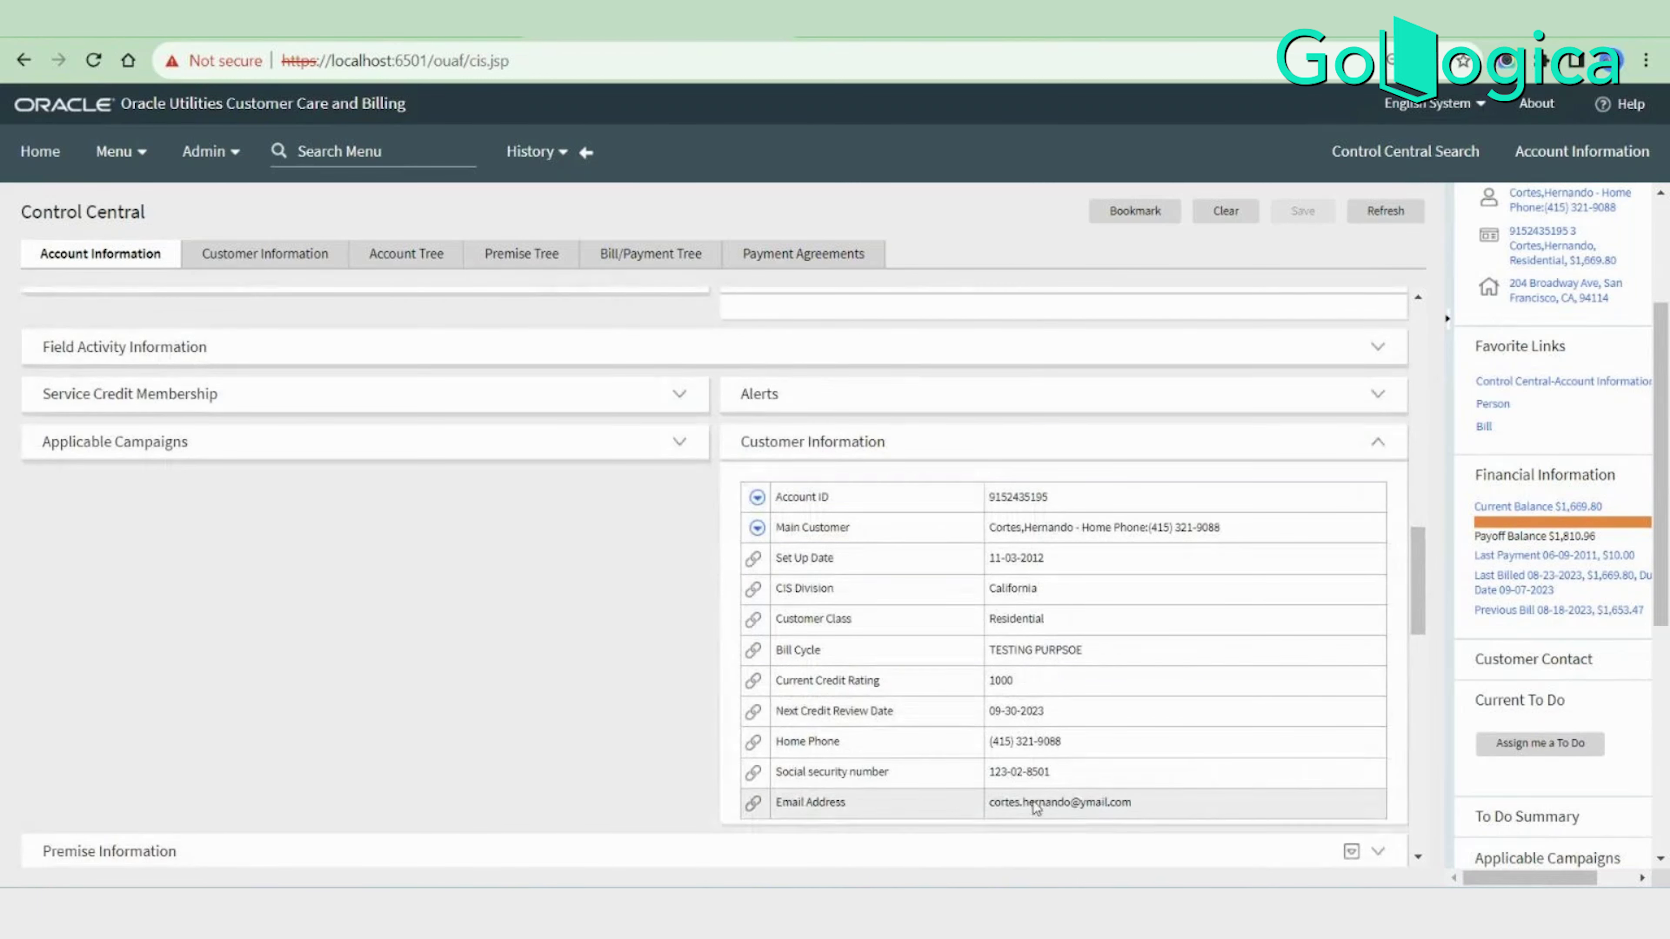
left_click_drag(781, 803, 801, 513)
left_click(800, 513)
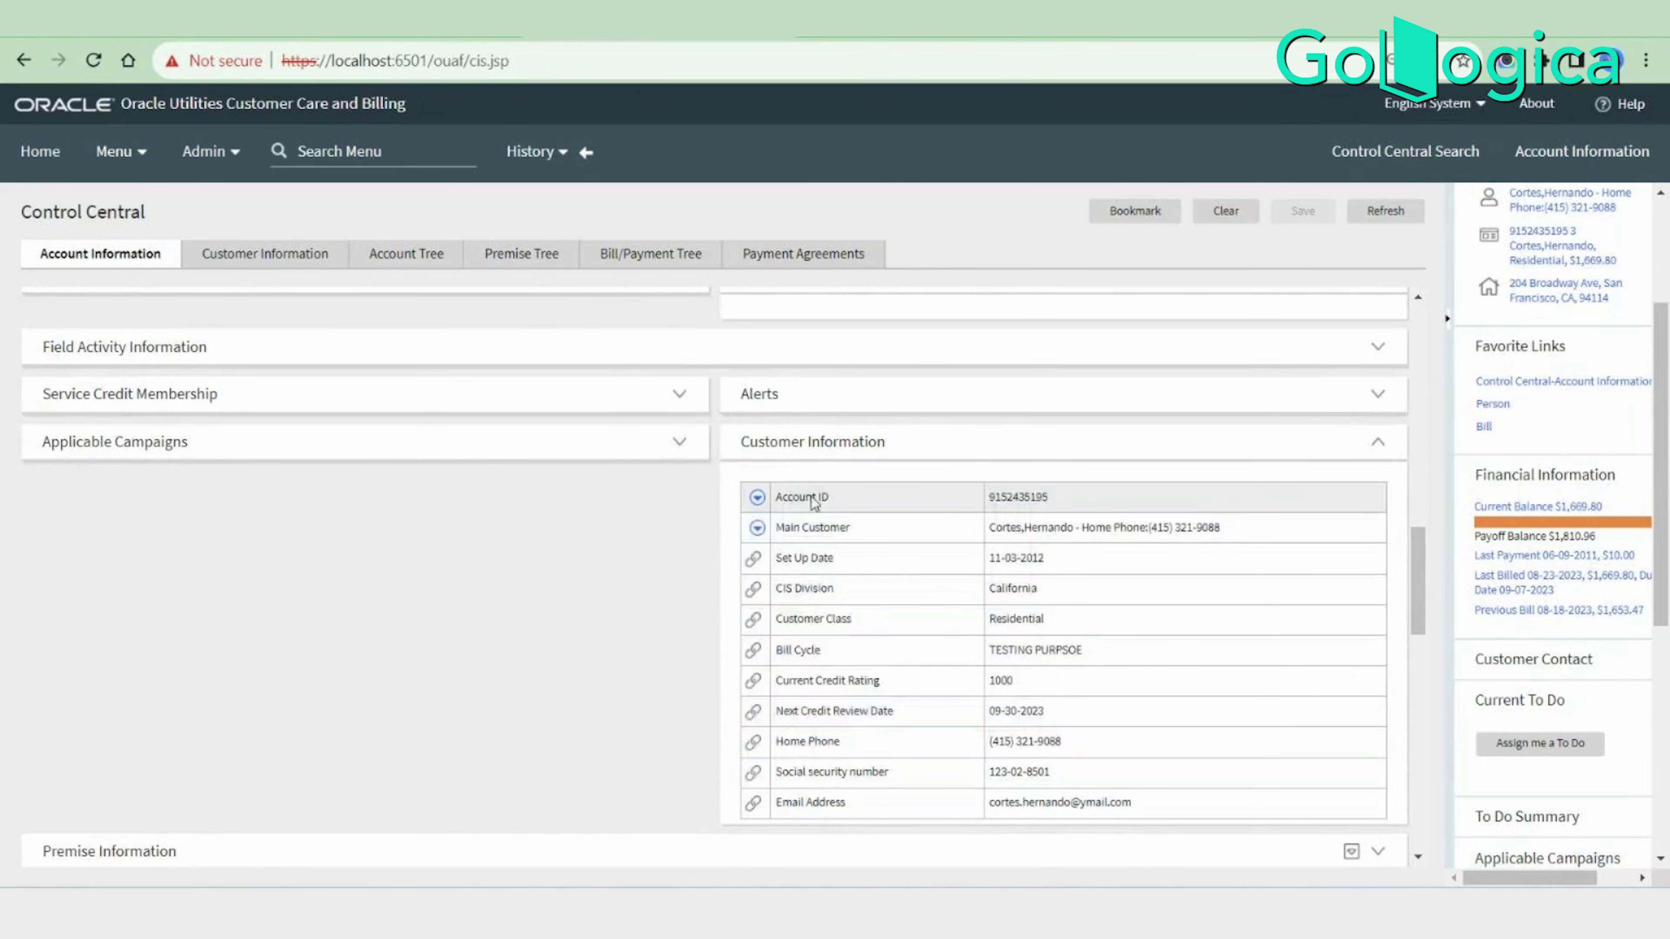
Review the Customer Information (Map Zone) and Bill Graph zones at the start of the Account Information page.
scroll(1148, 725, "down", 10)
scroll(1146, 717, "up", 1)
scroll(1147, 724, "up", 2)
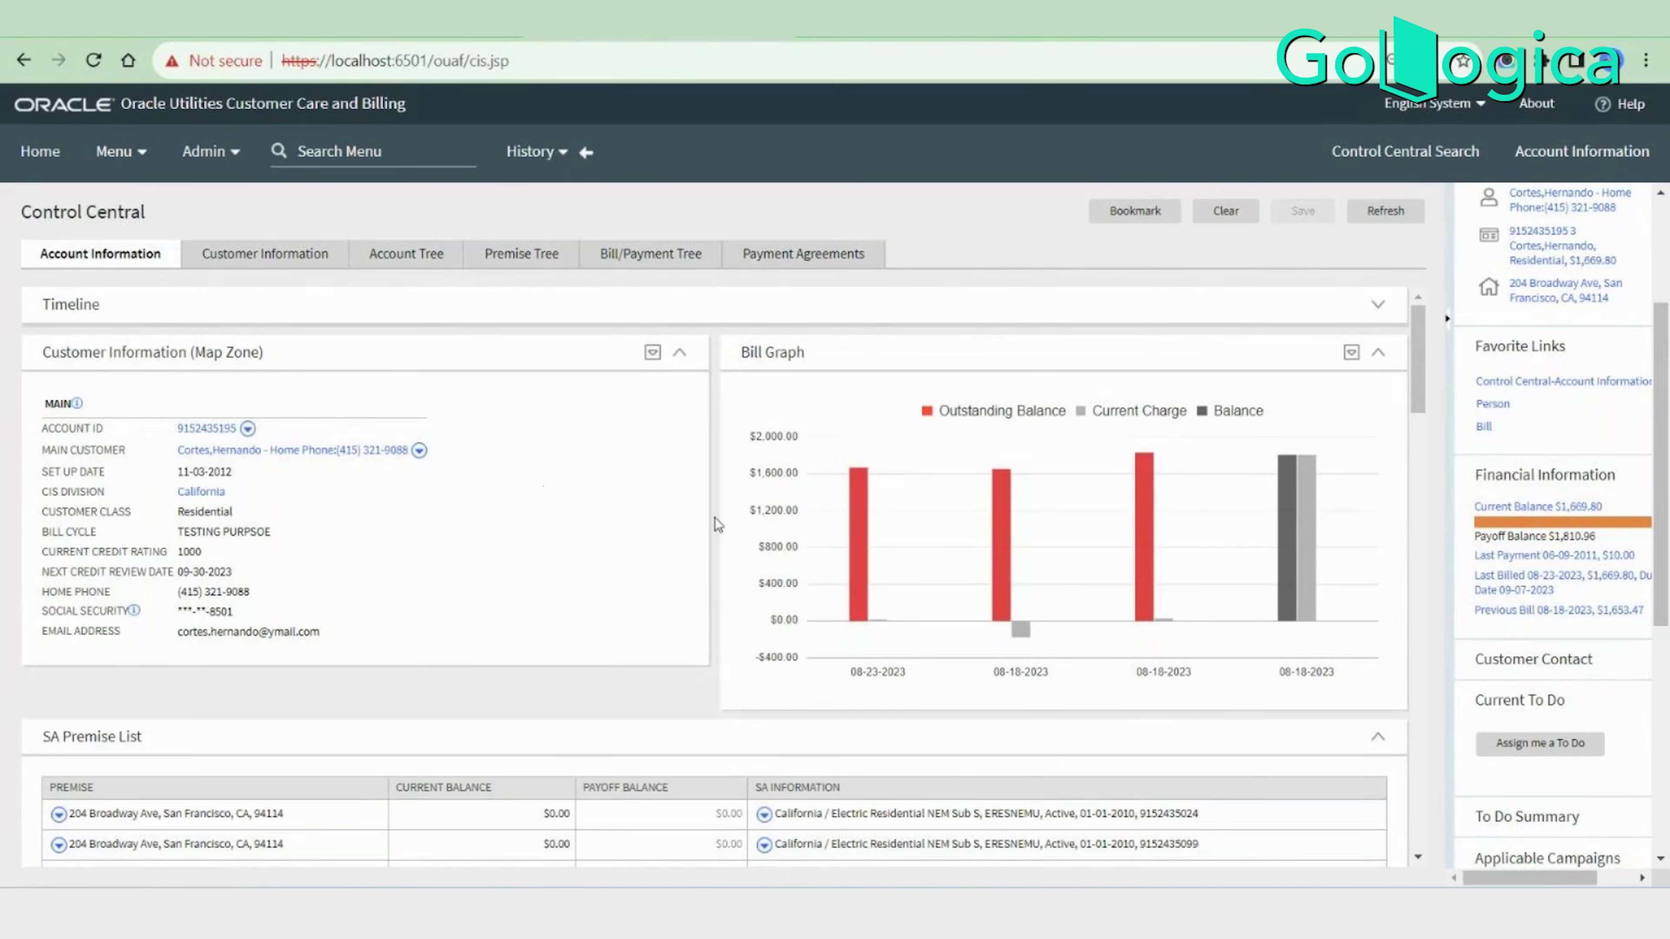
scroll(646, 487, "down", 1)
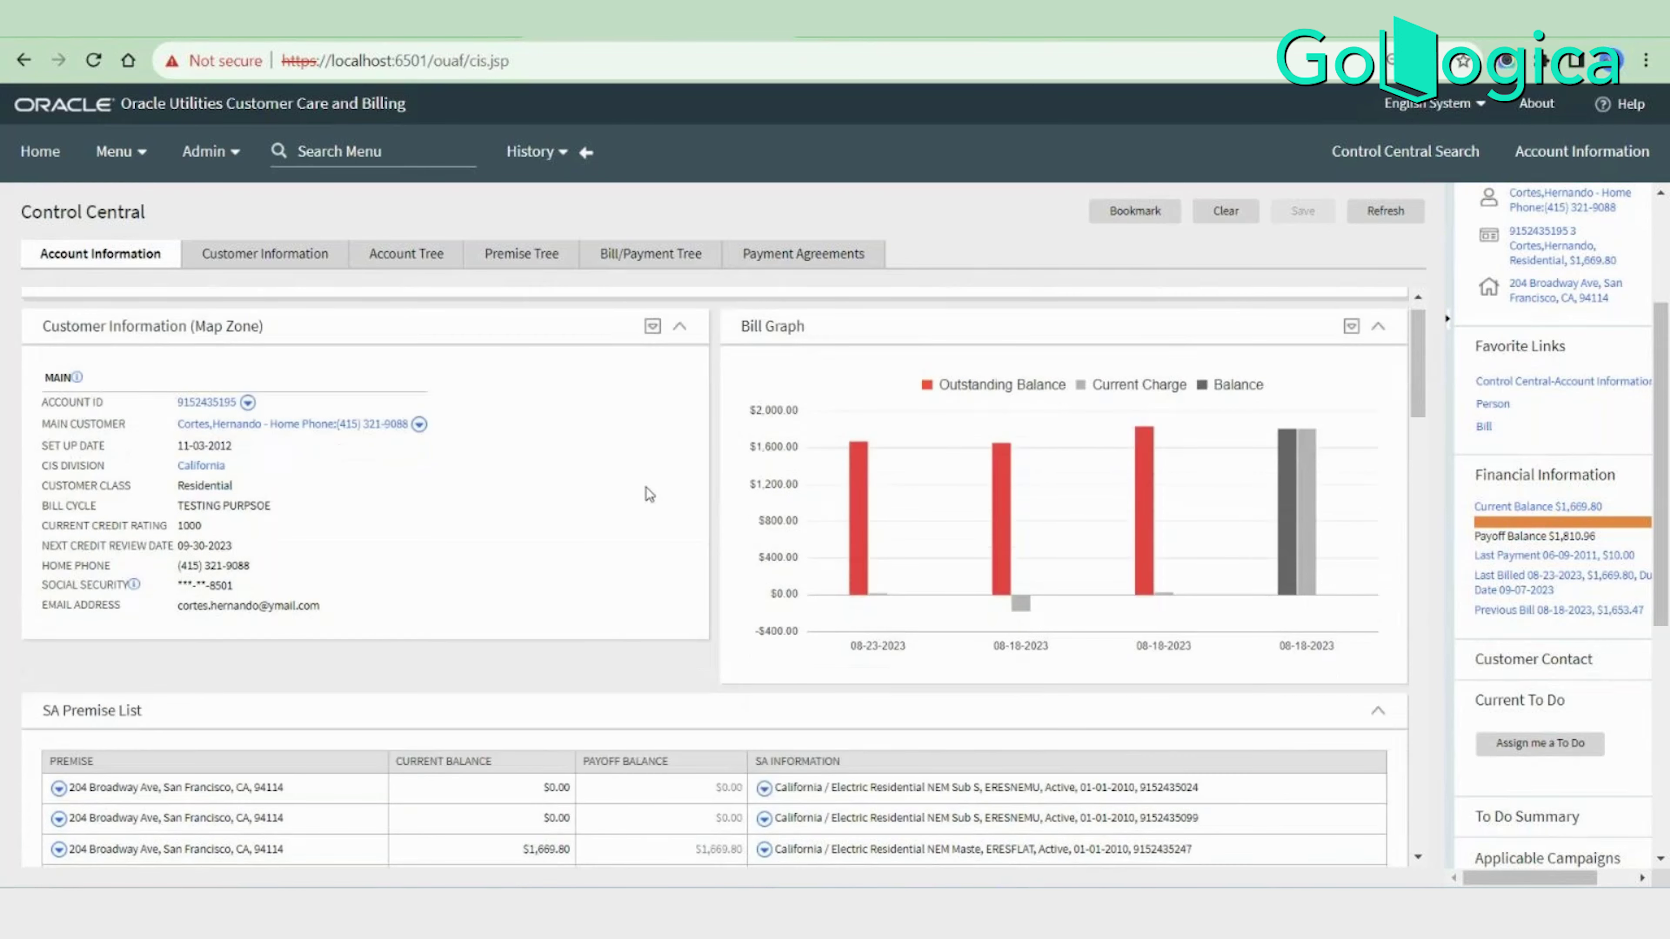
scroll(647, 494, "down", 1)
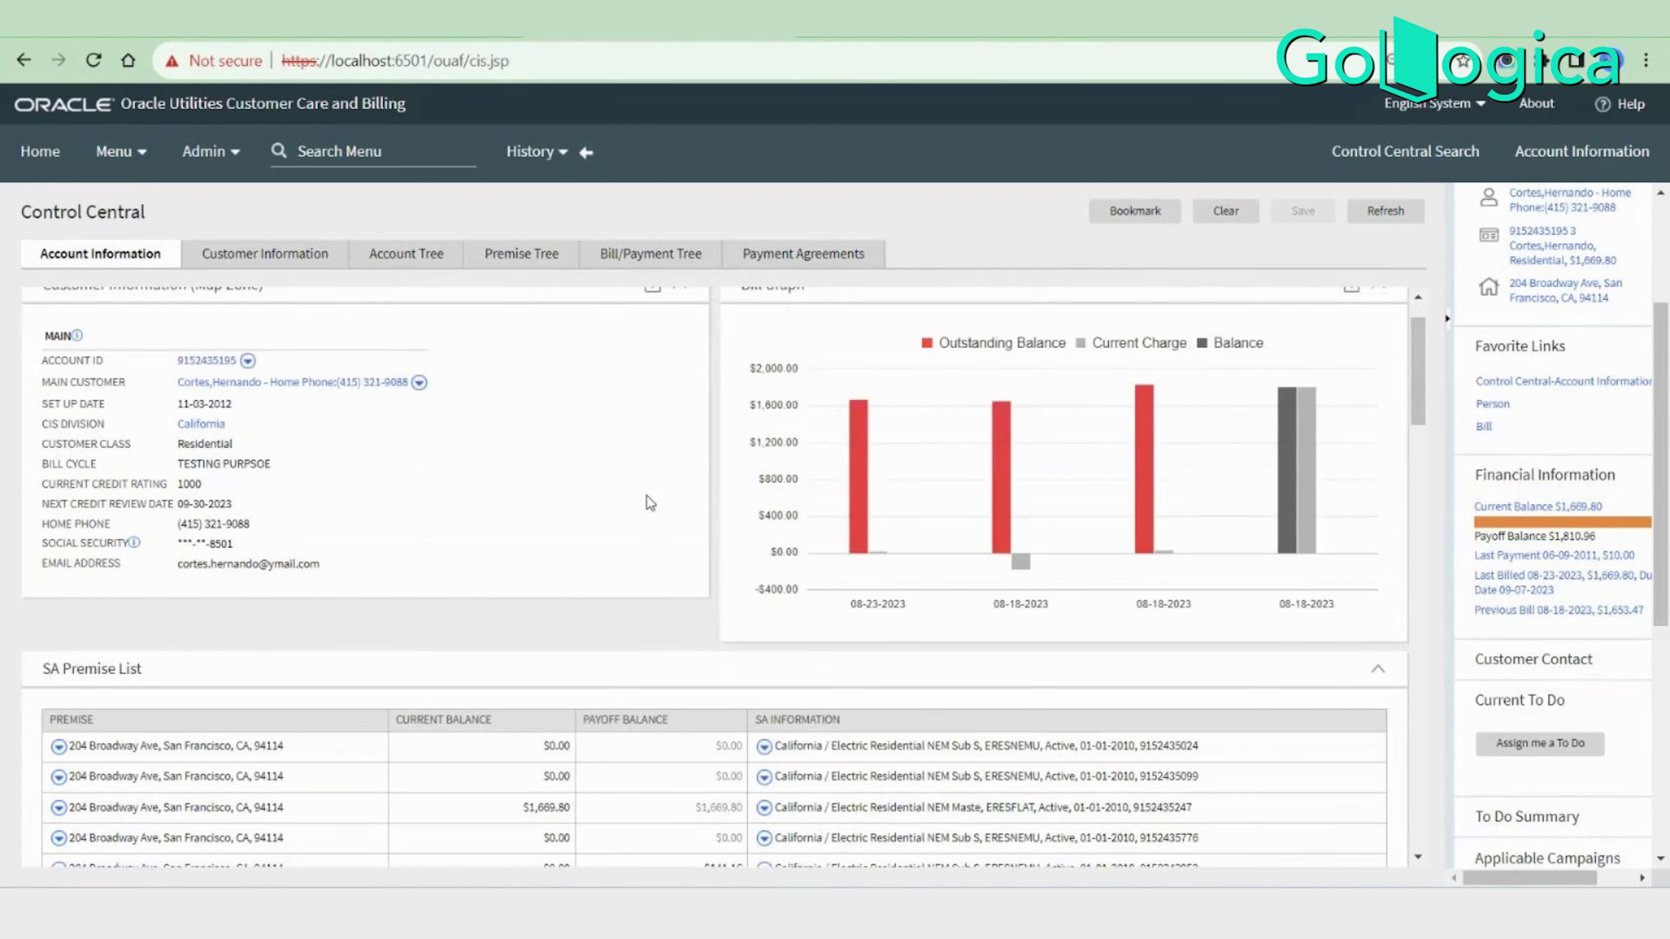
scroll(650, 503, "down", 1)
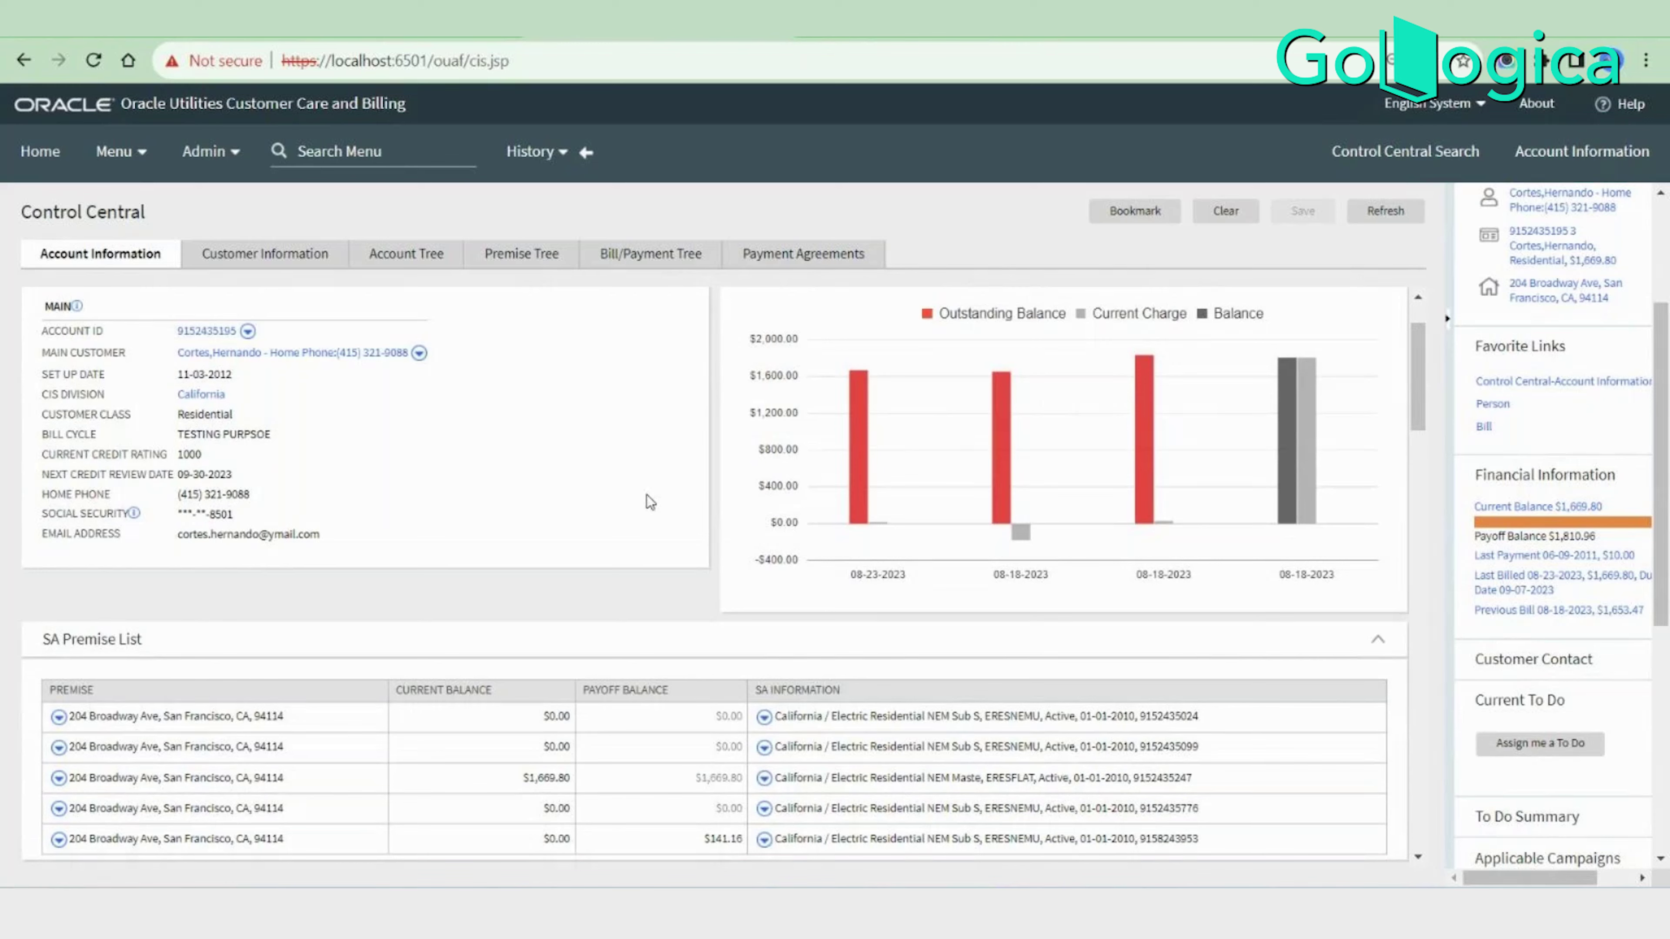
scroll(650, 501, "up", 3)
left_click_drag(42, 352, 321, 376)
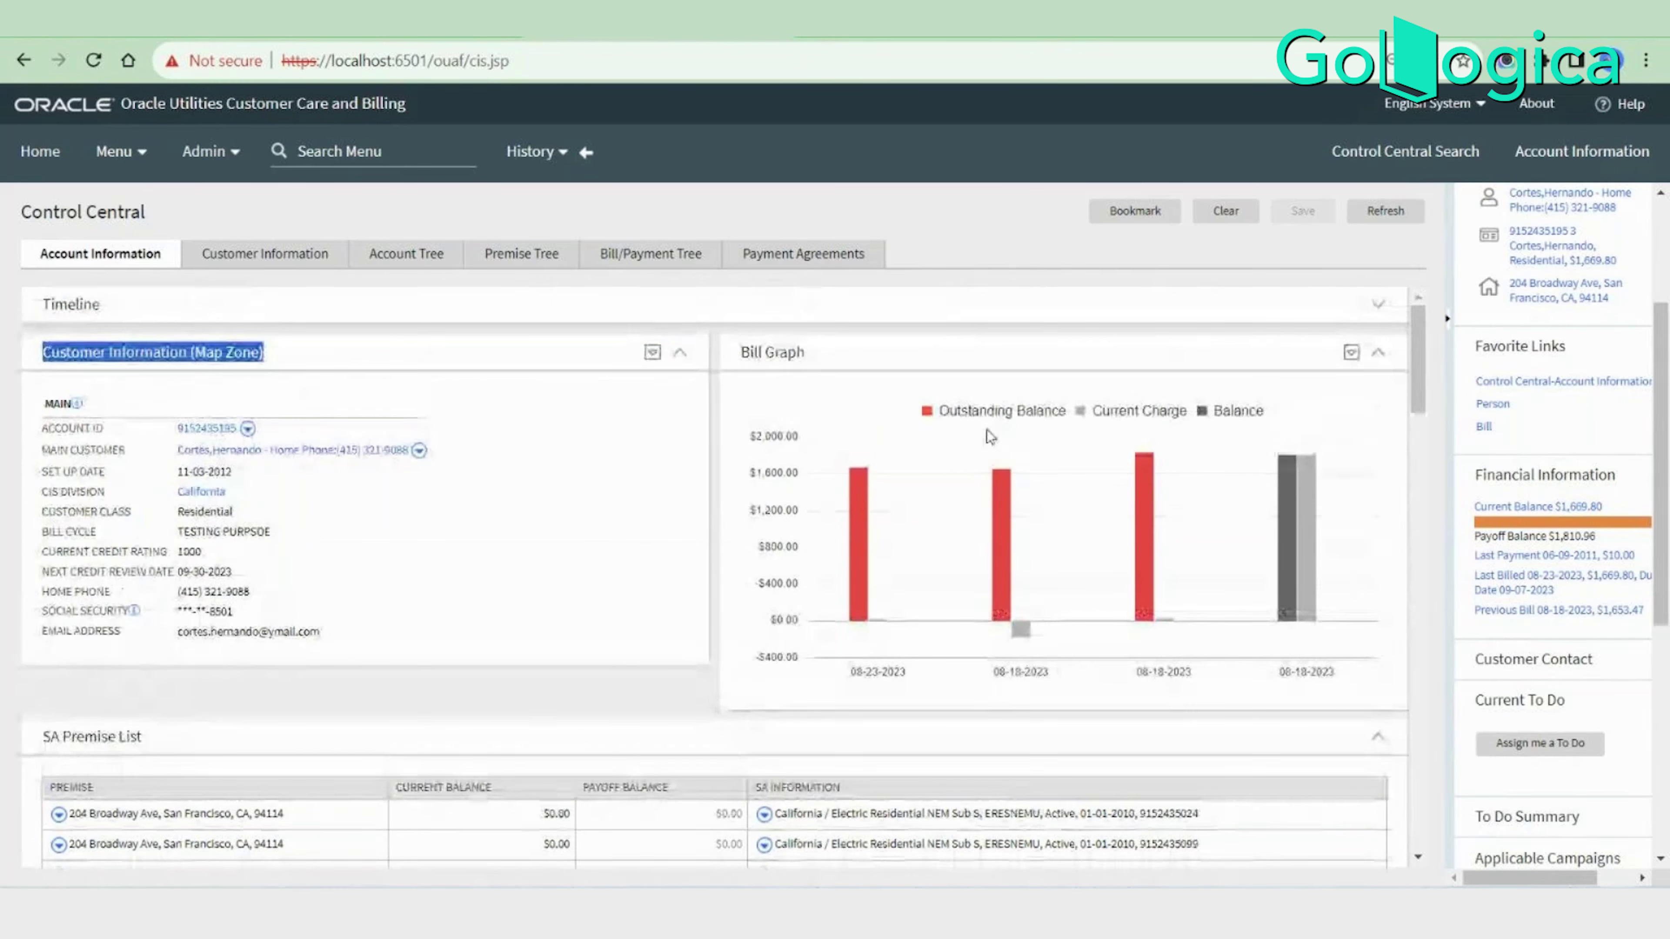
left_click_drag(739, 352, 816, 353)
Look through the SA Premise List, Billing History, Billed Consumption and remaining zones of the Account Information page.
scroll(1124, 694, "down", 9)
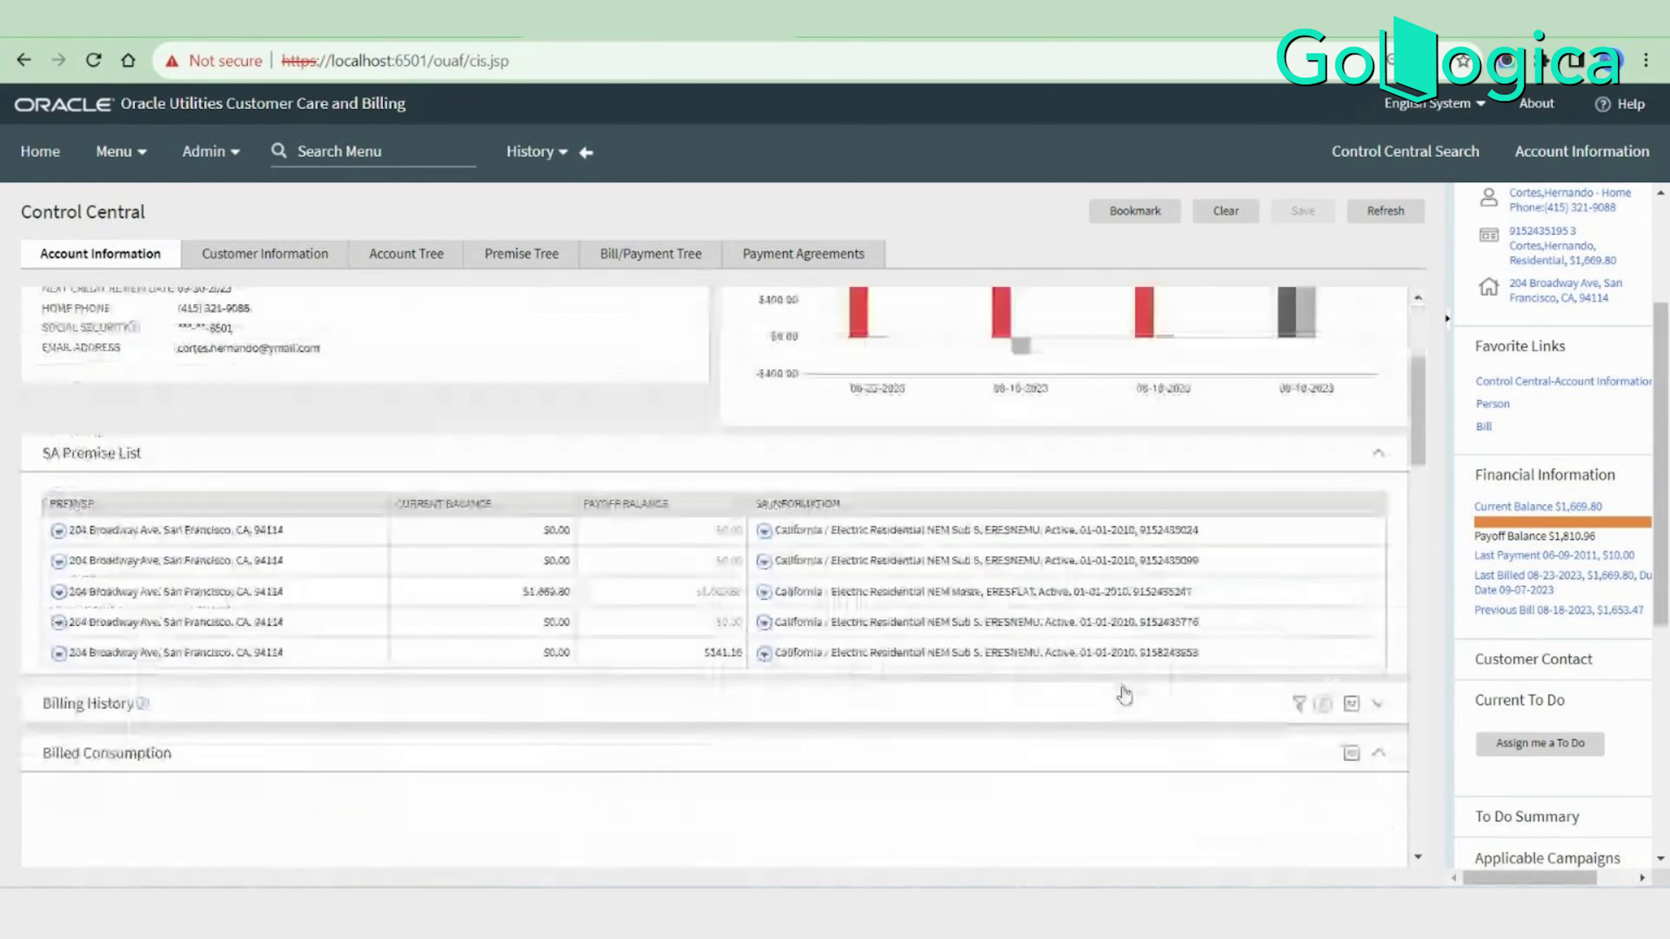
scroll(1124, 693, "down", 1)
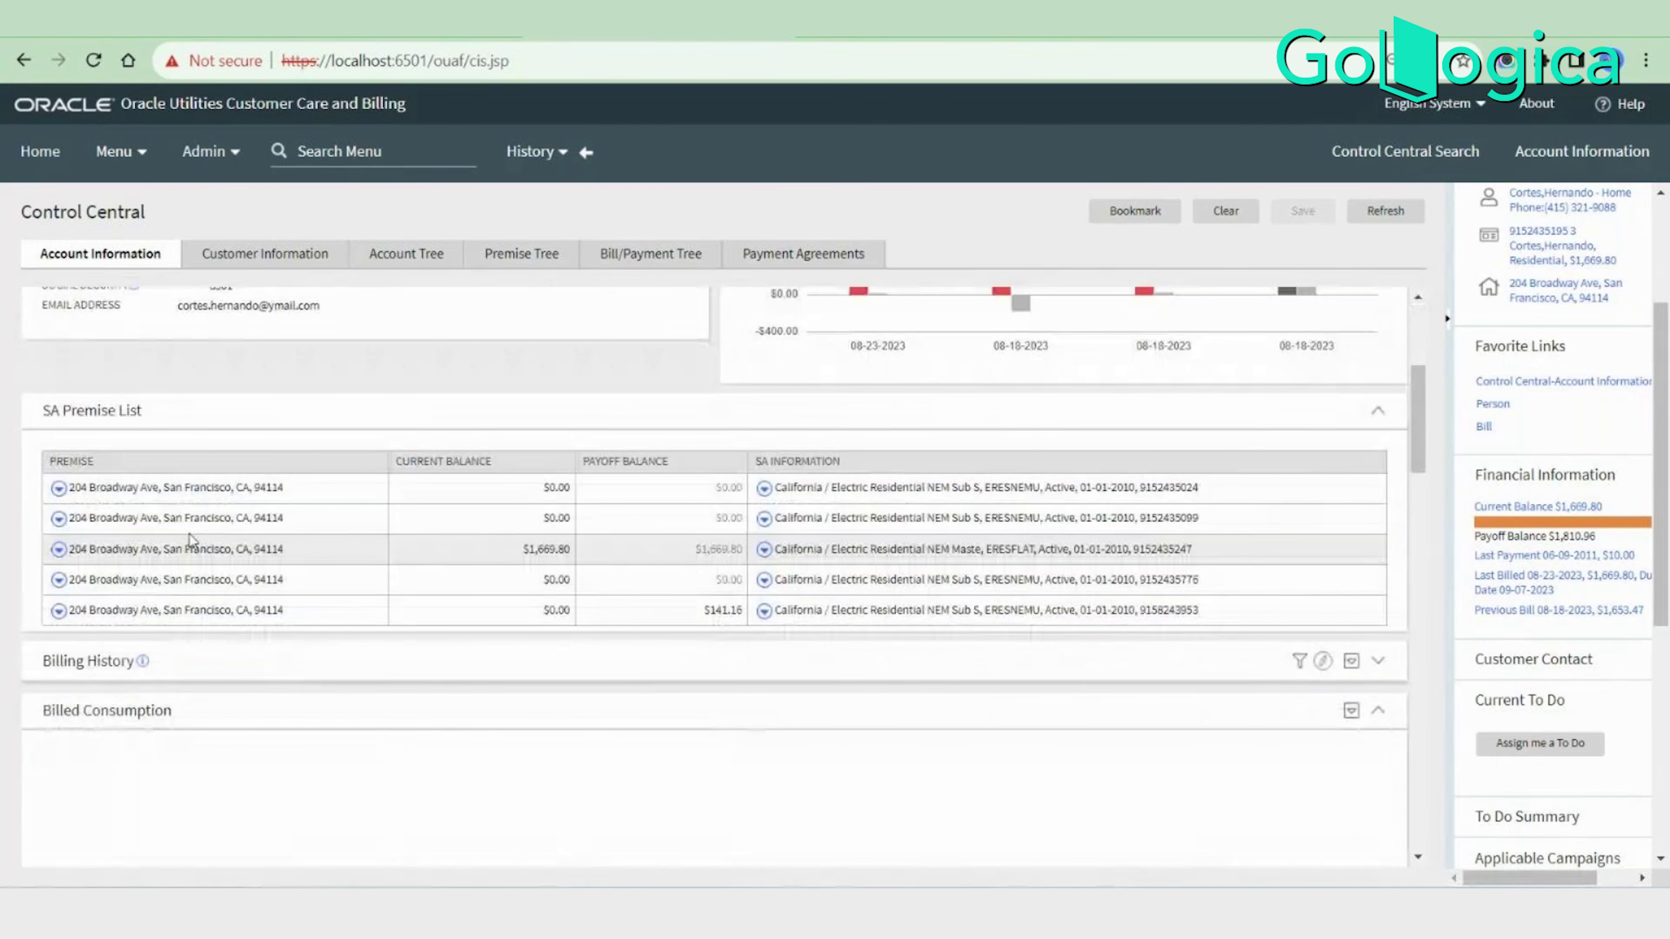
scroll(482, 599, "down", 10)
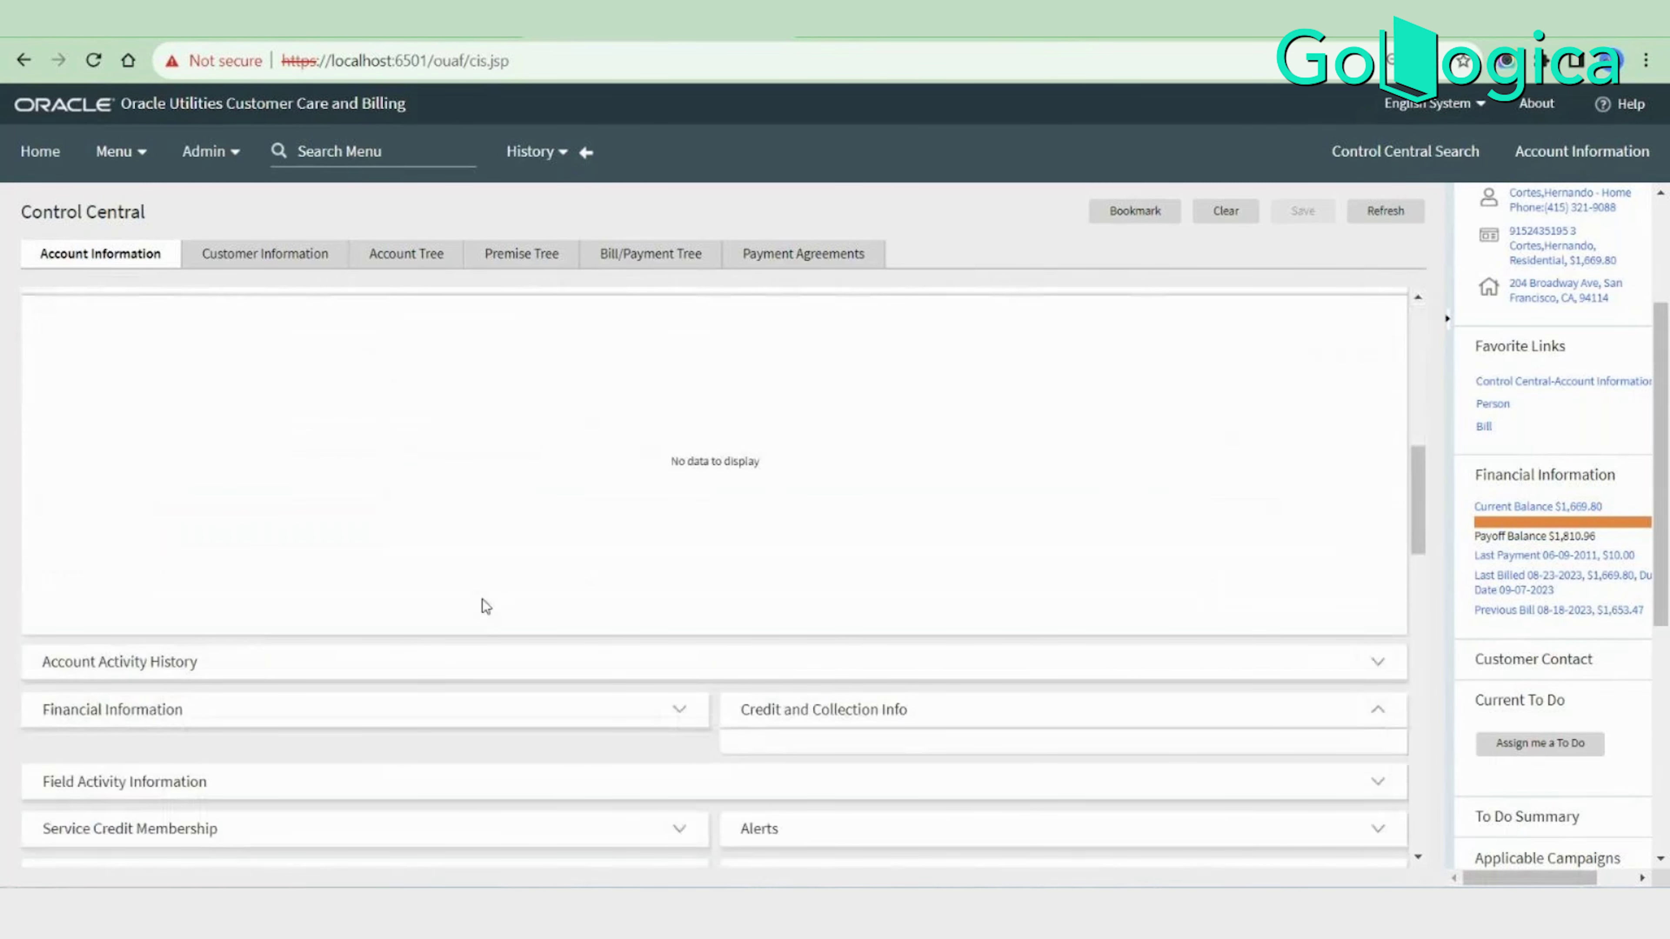
scroll(983, 725, "down", 3)
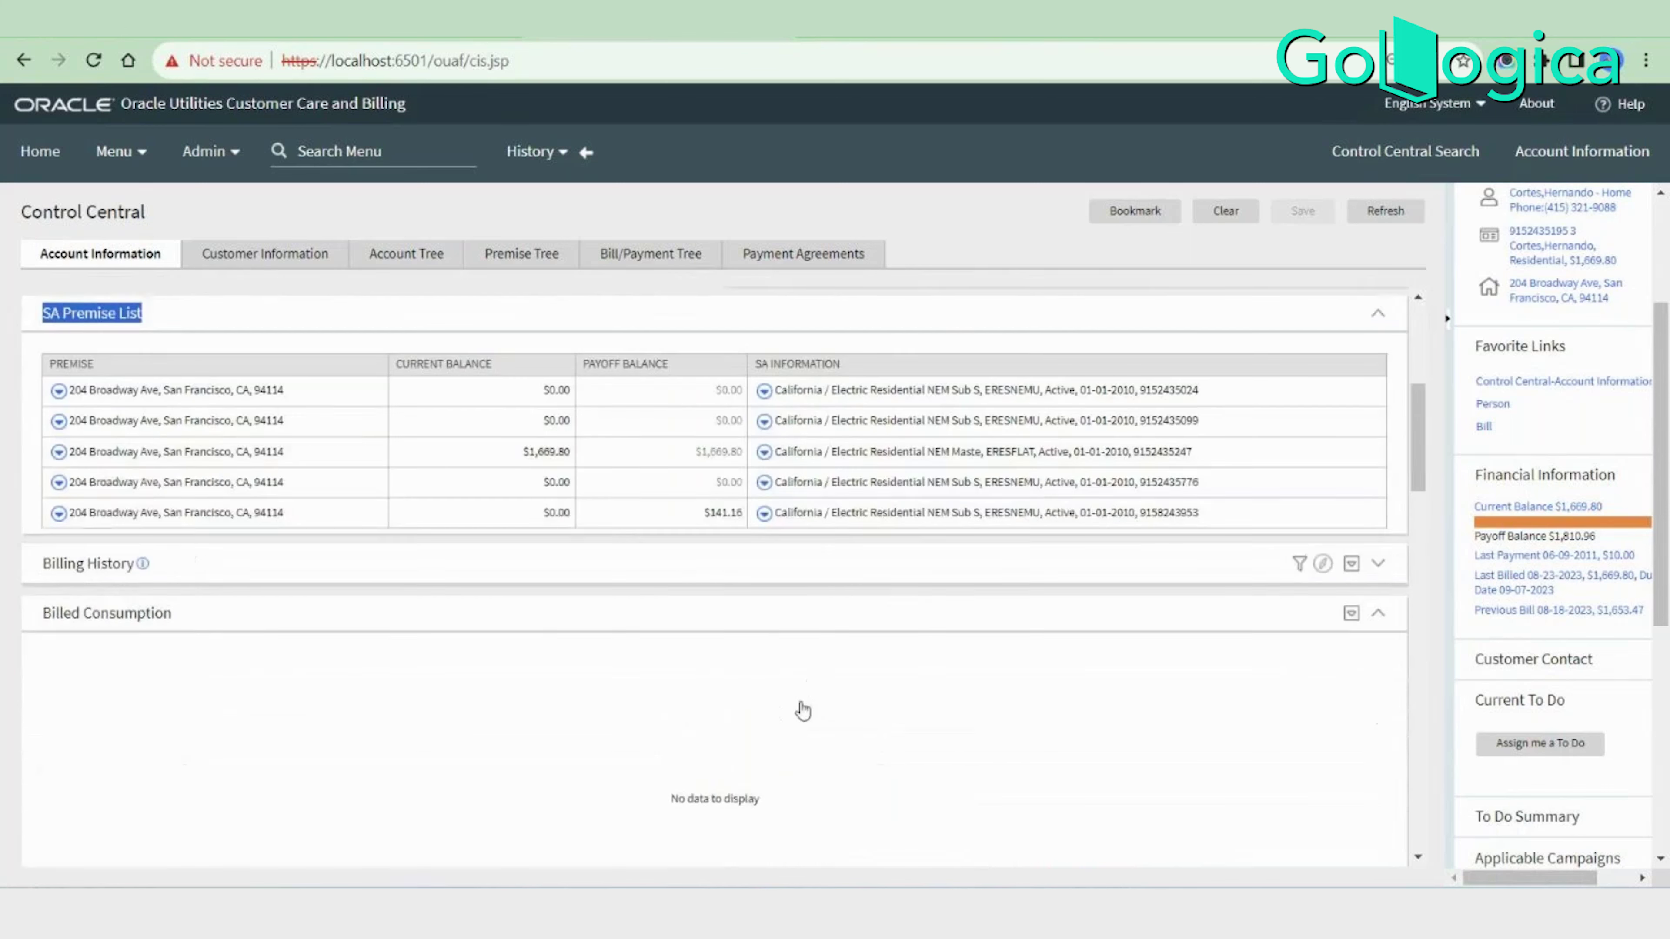
scroll(810, 663, "up", 3)
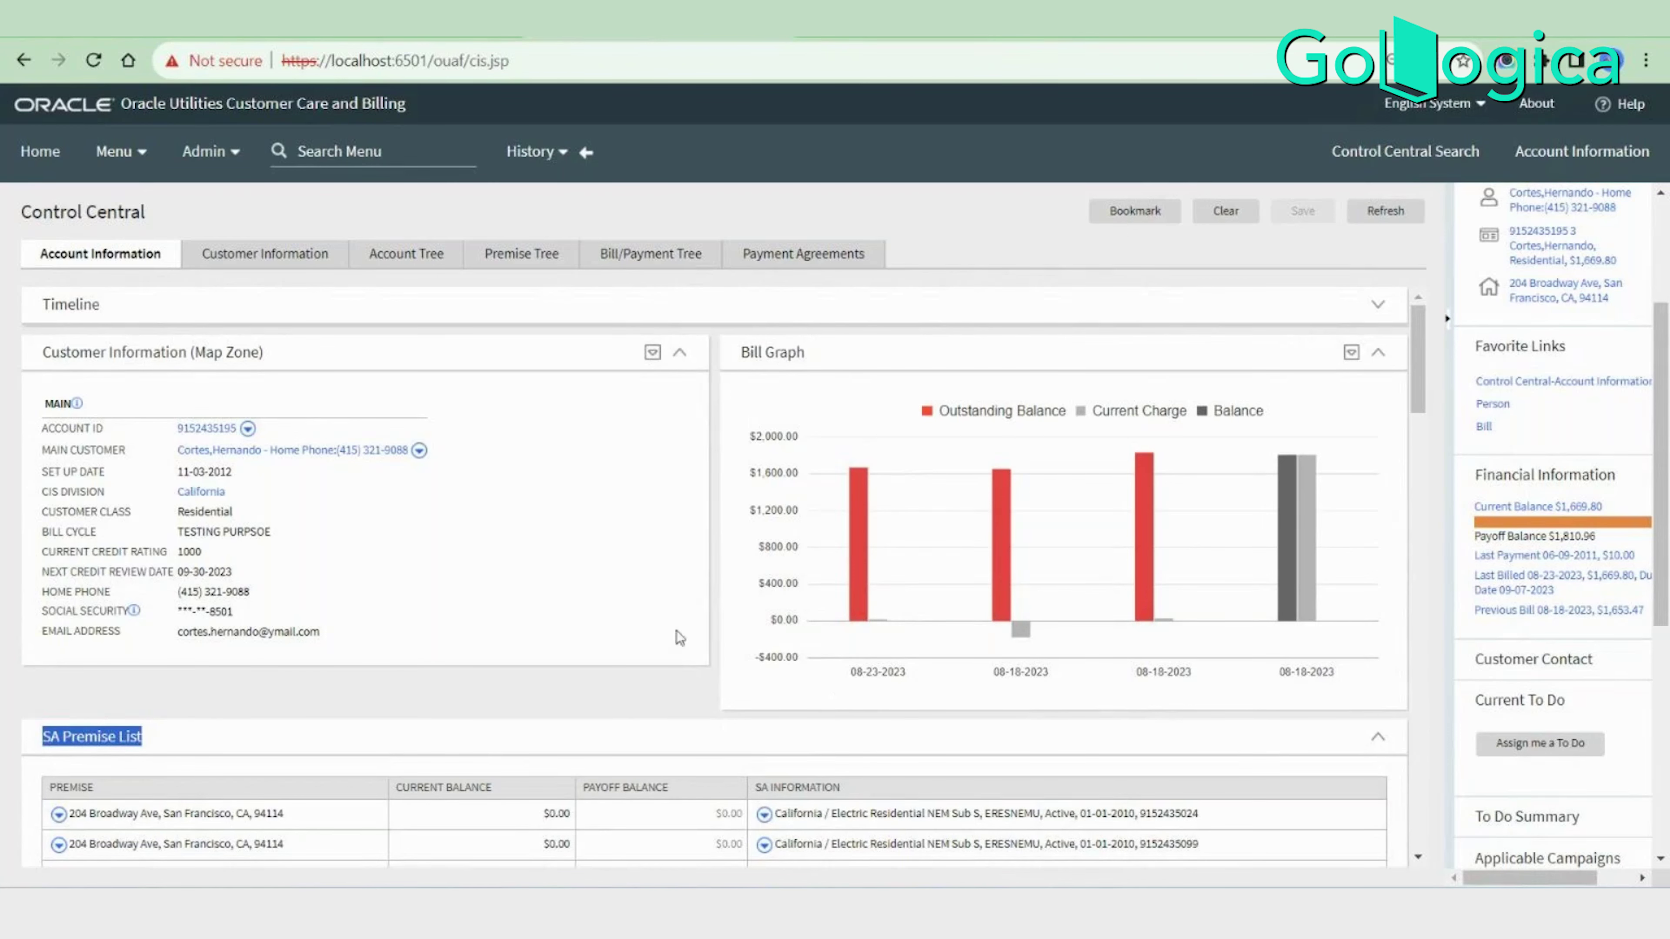
scroll(912, 630, "down", 2)
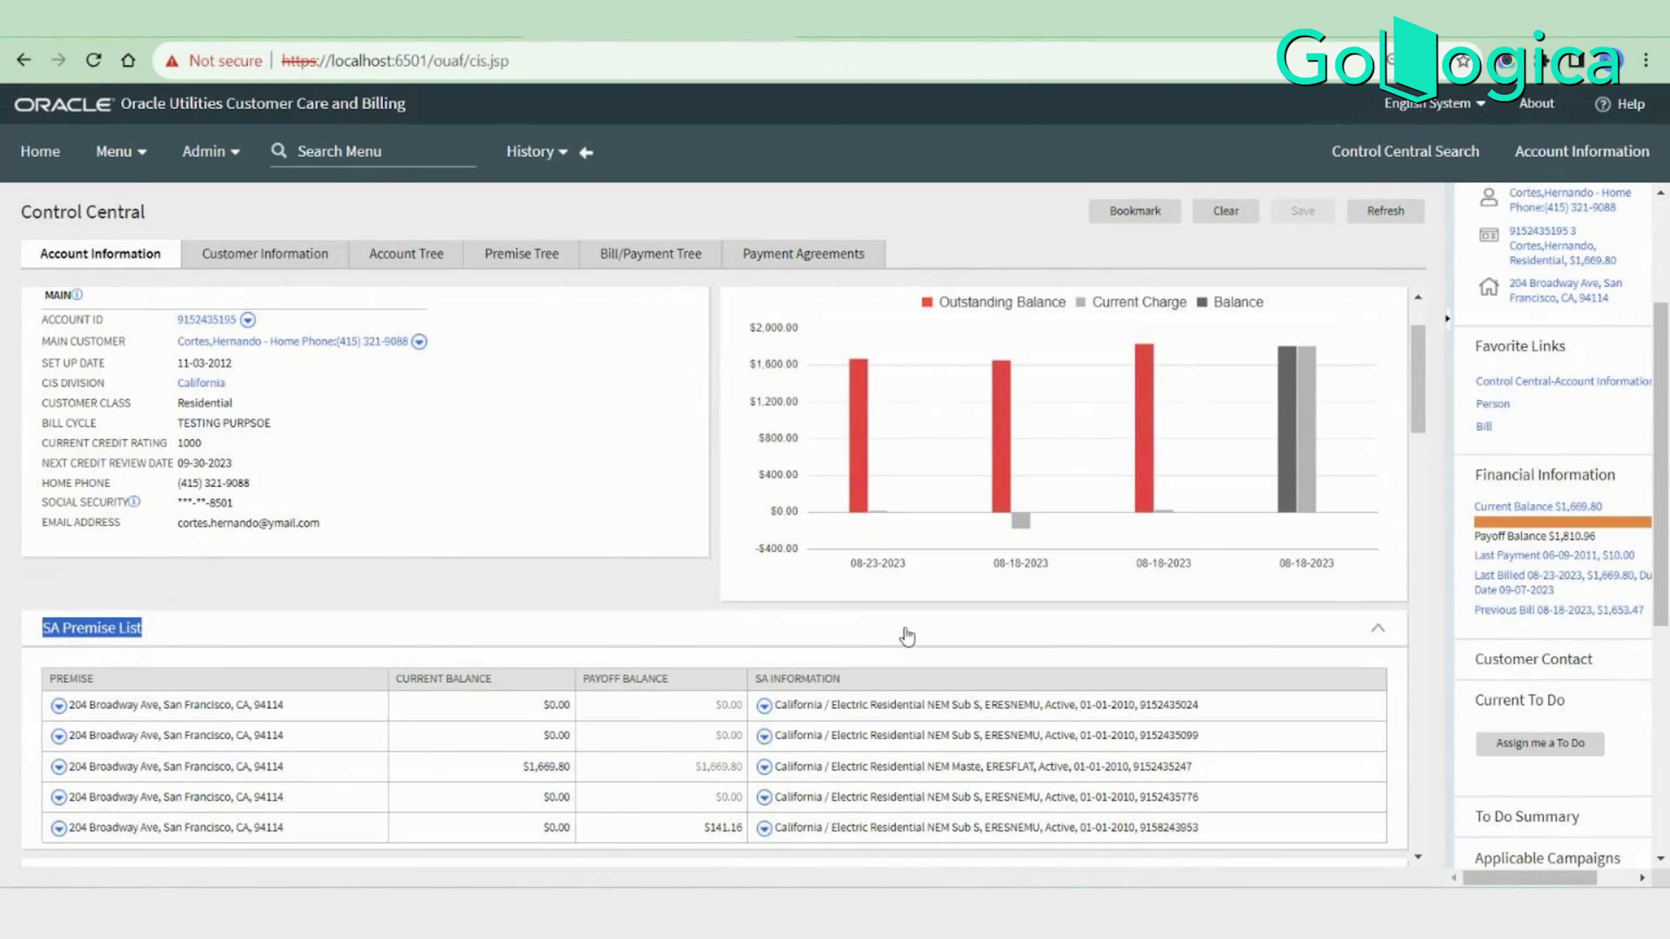
scroll(914, 638, "up", 2)
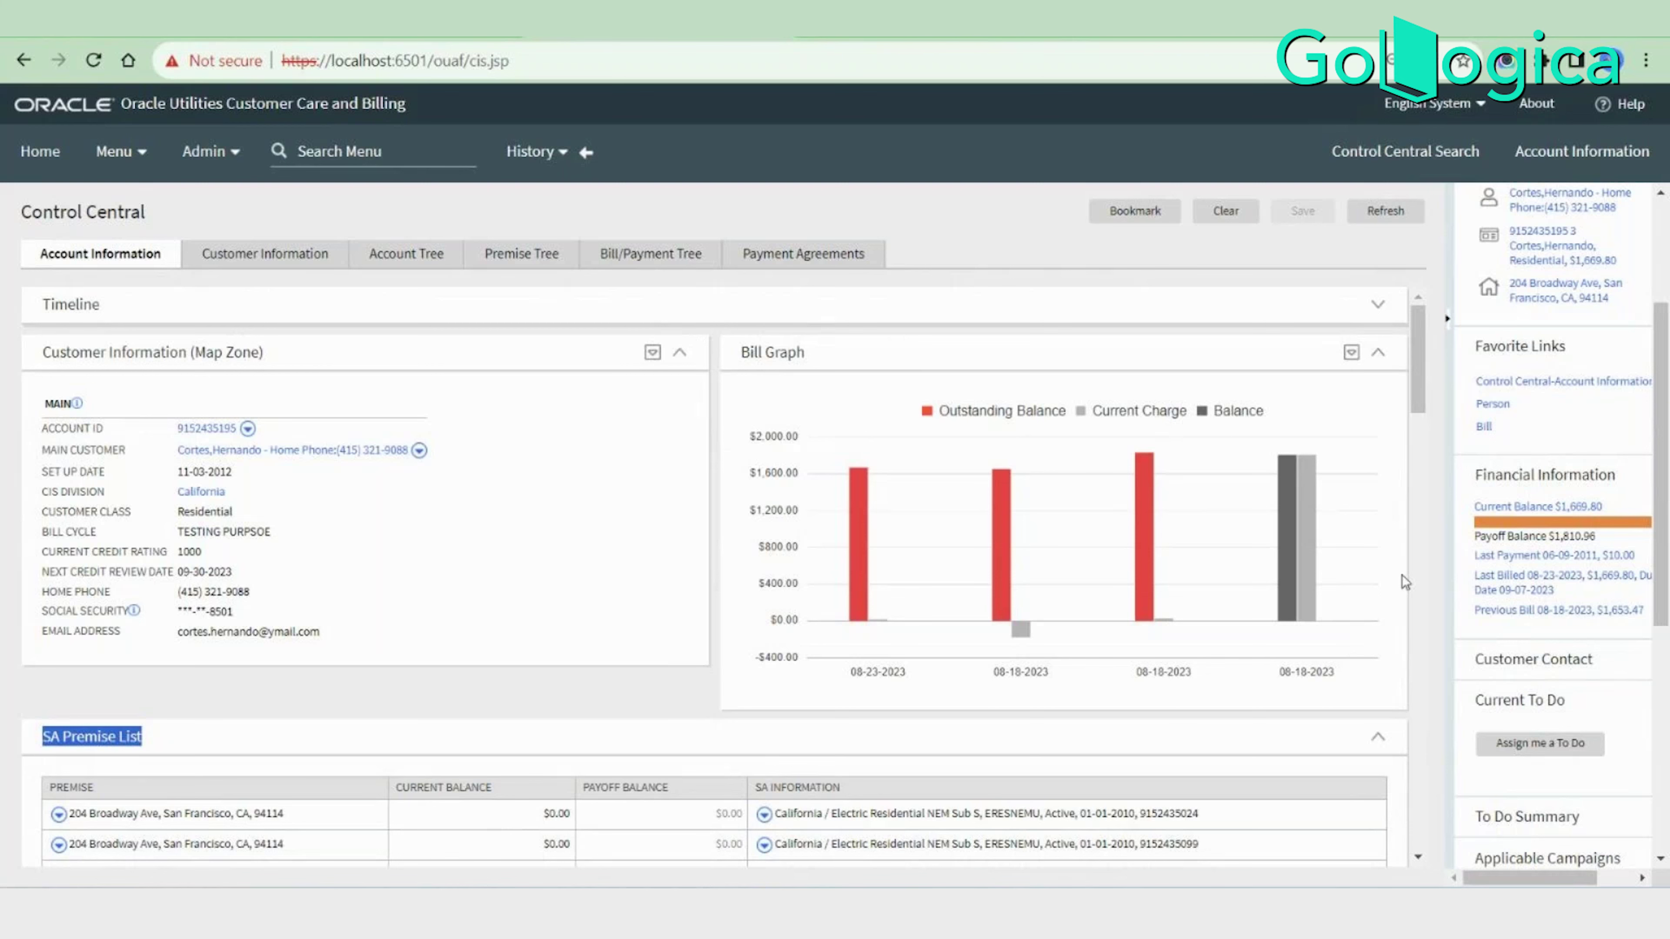
scroll(945, 557, "down", 15)
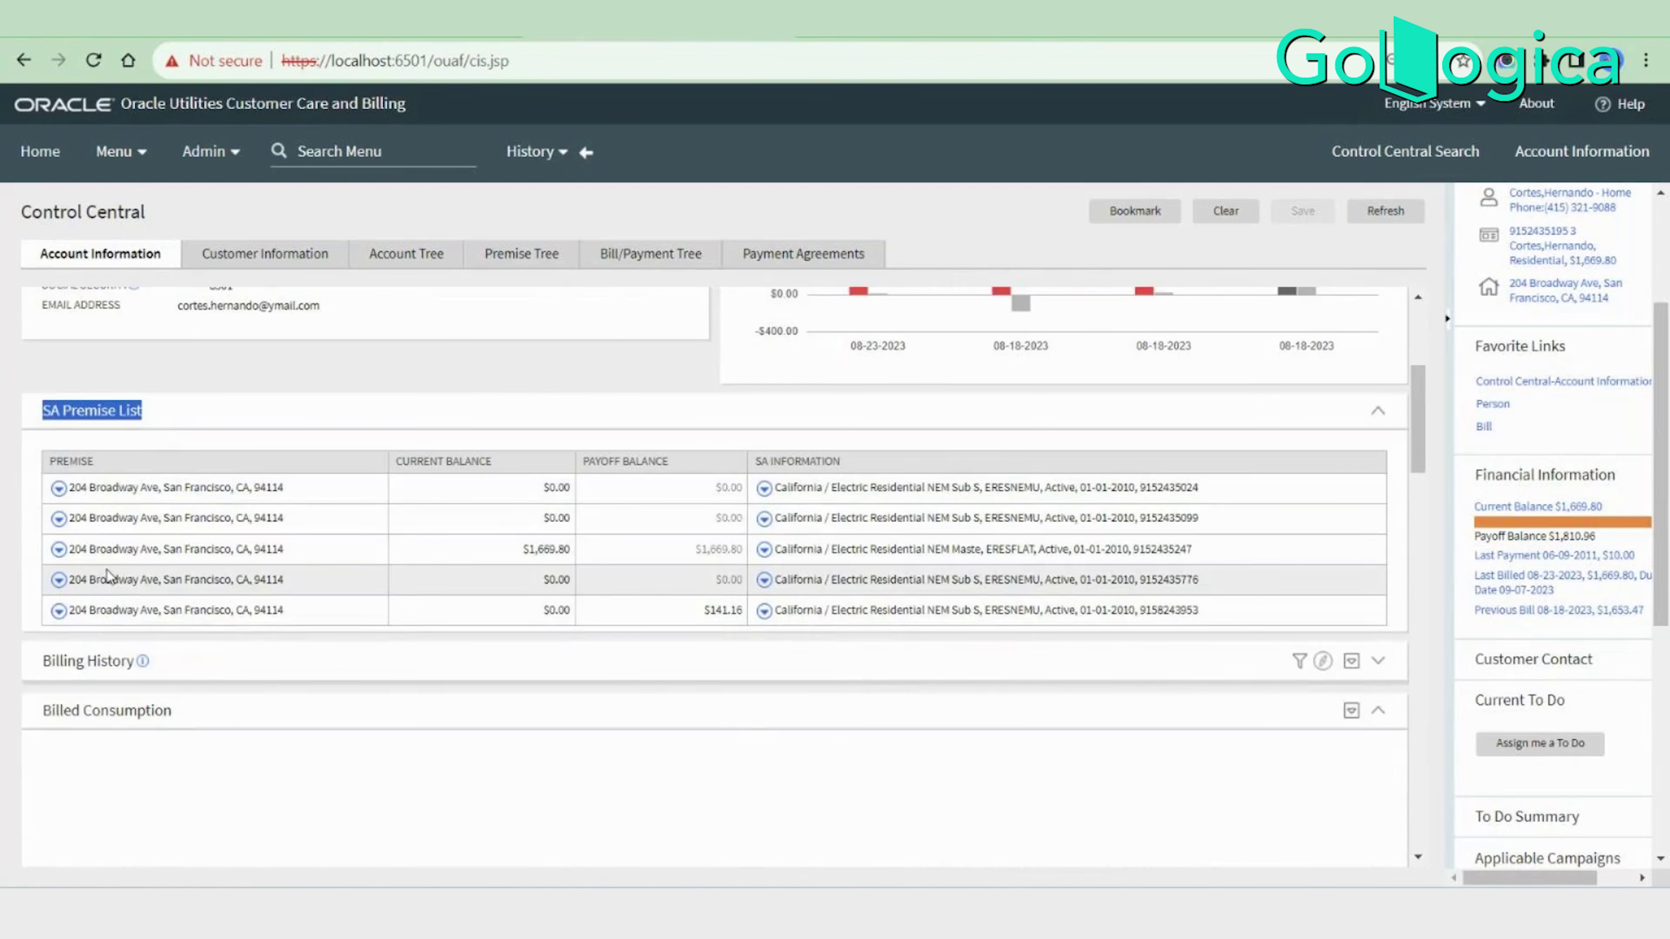
scroll(980, 751, "down", 1)
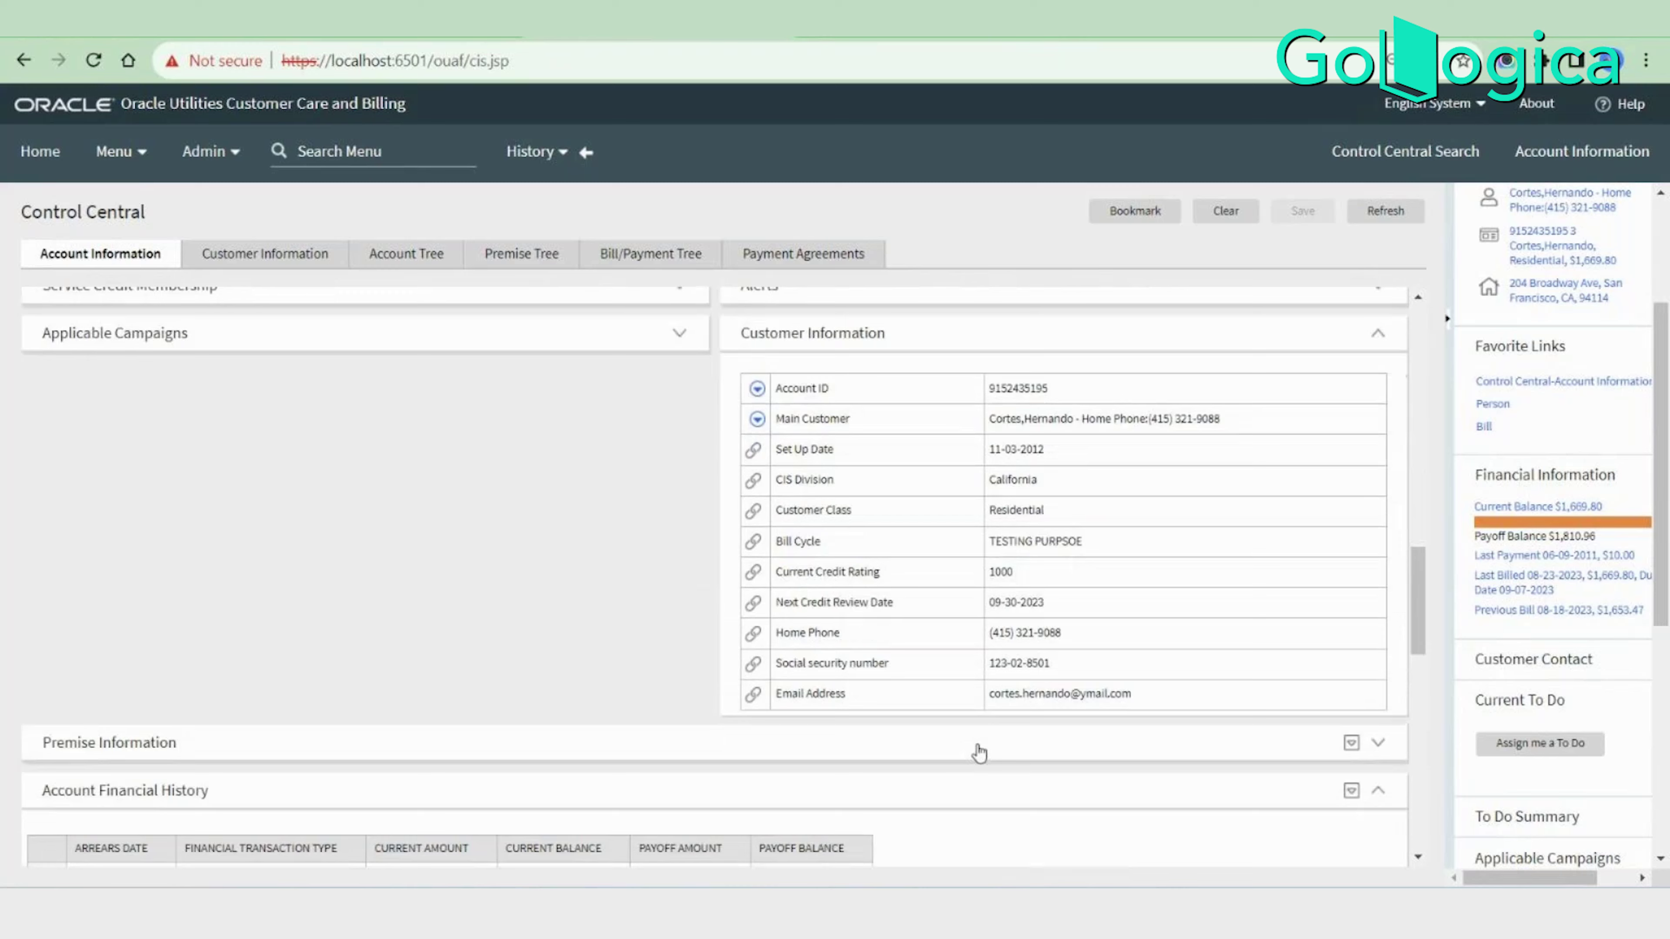
scroll(980, 753, "up", 15)
scroll(825, 449, "down", 2)
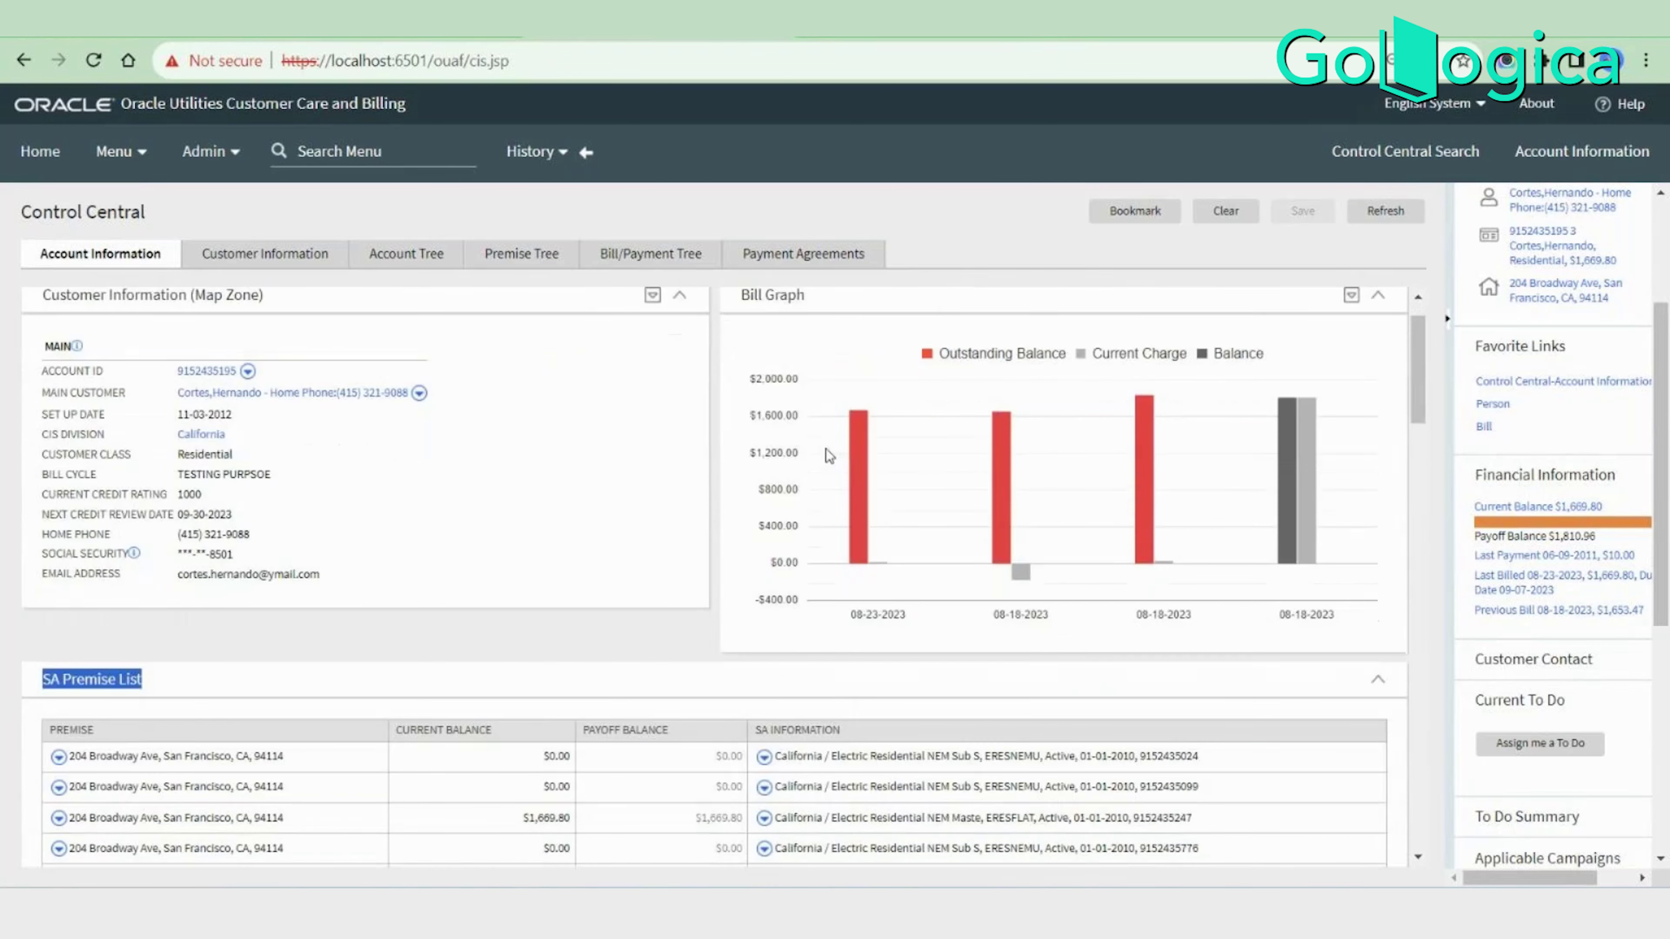
Find the Zone page with the menu search "zo", list all zones and open Account Bill/Payment History (C1-ACCBILLPY).
left_click(357, 141)
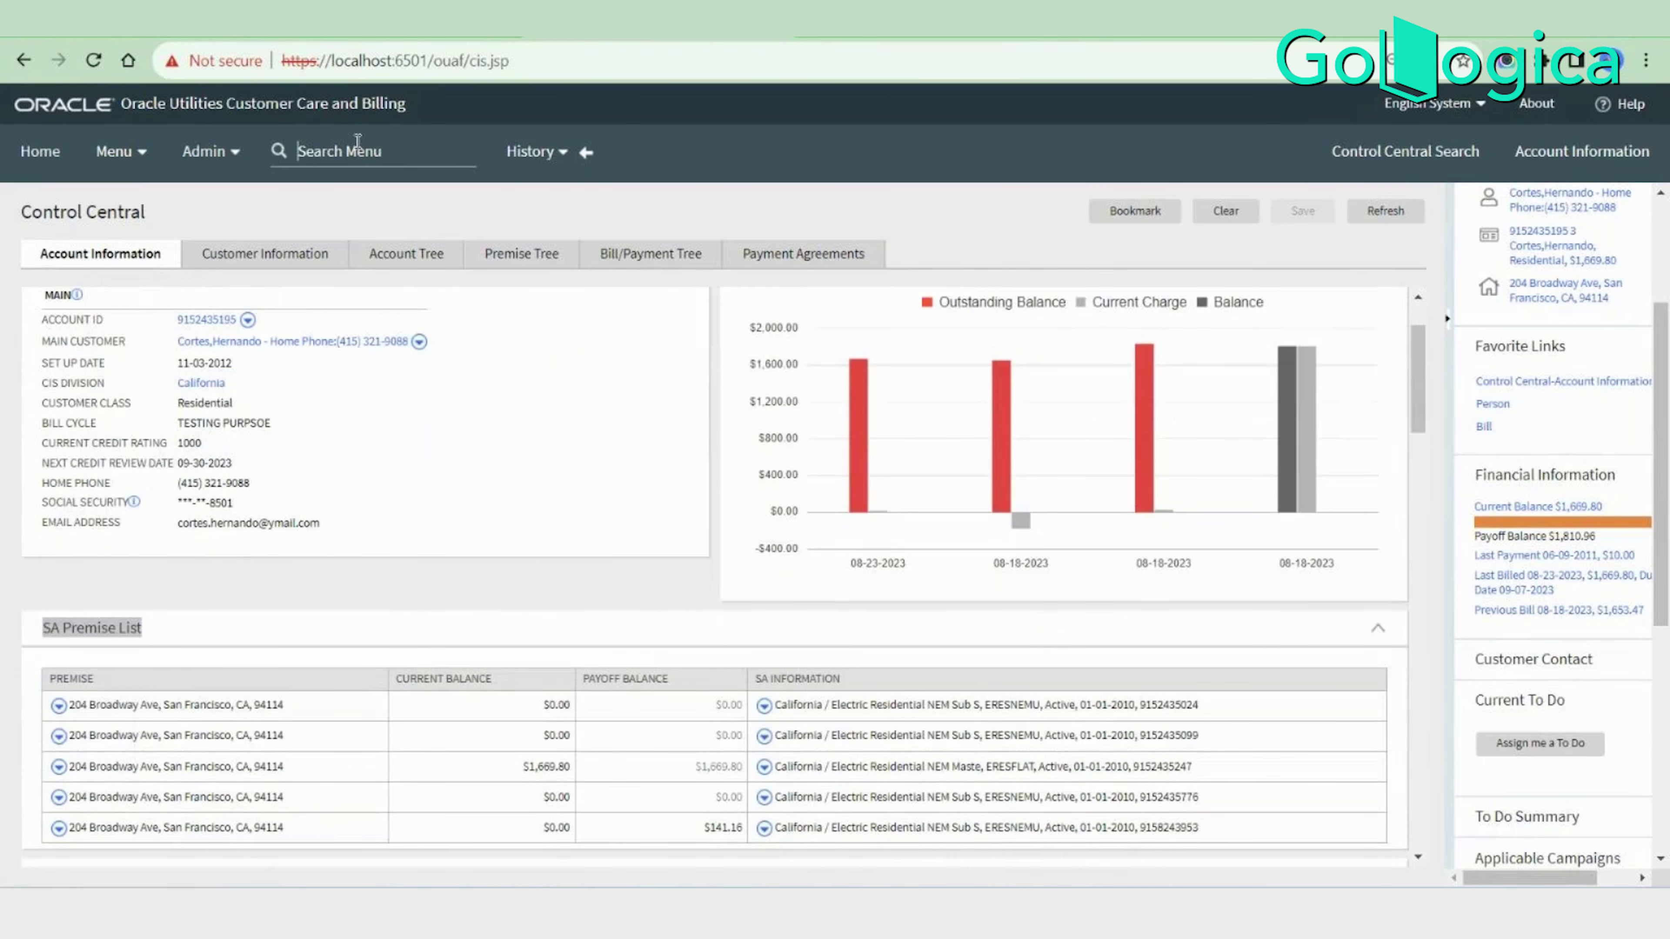
type("zo")
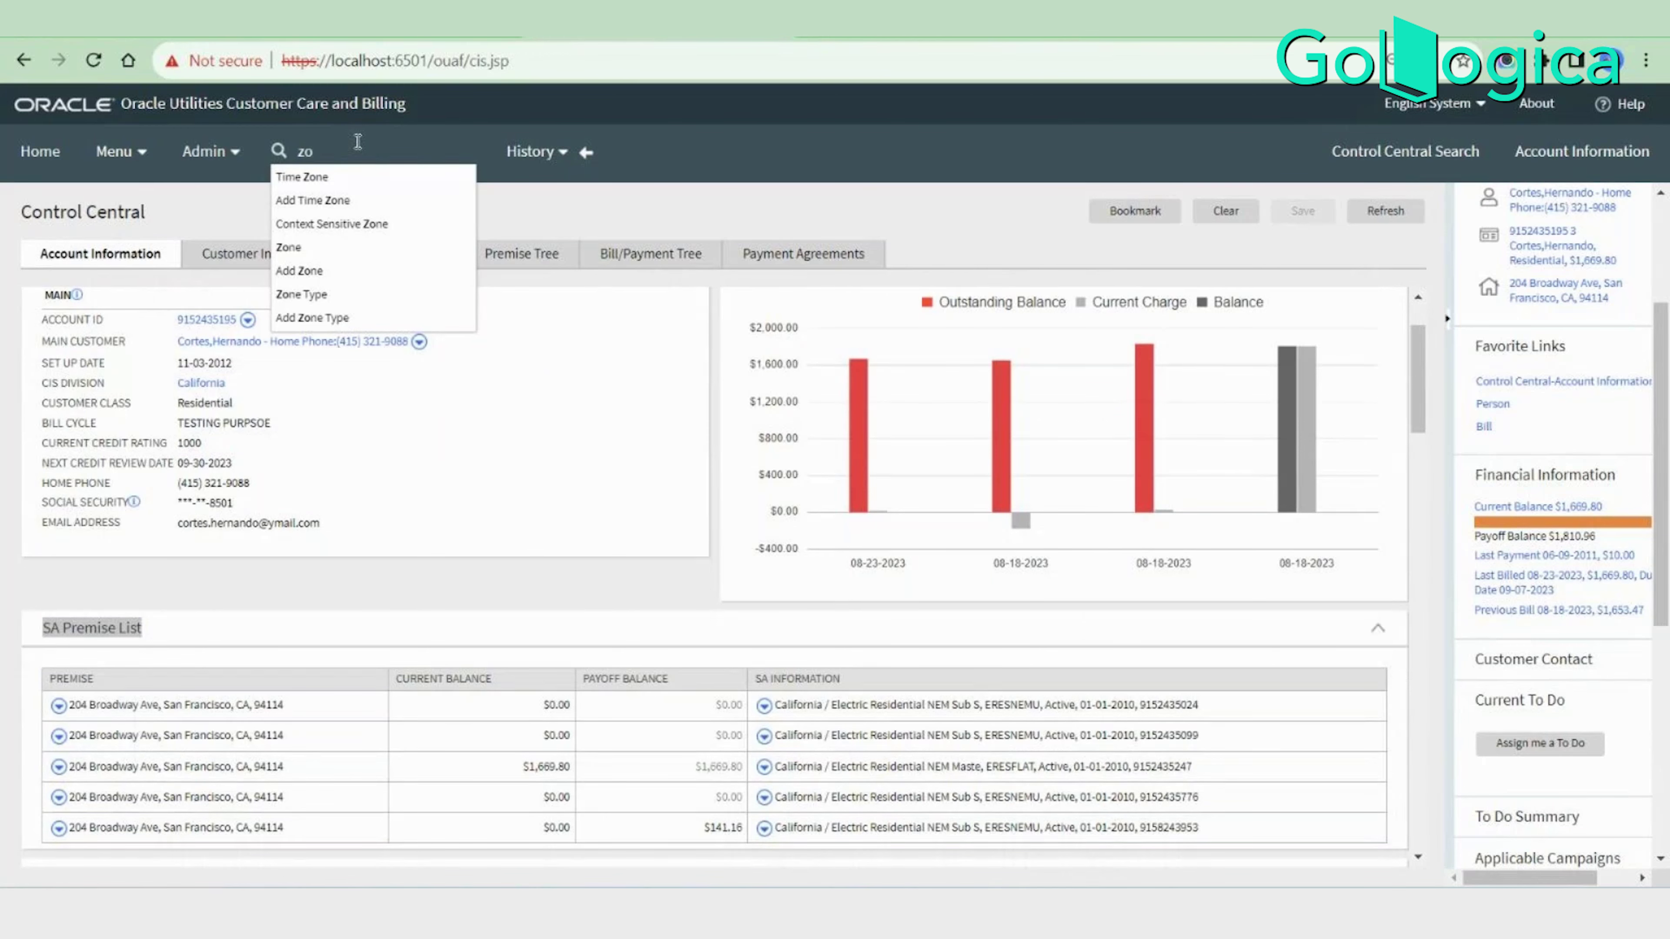
left_click(305, 247)
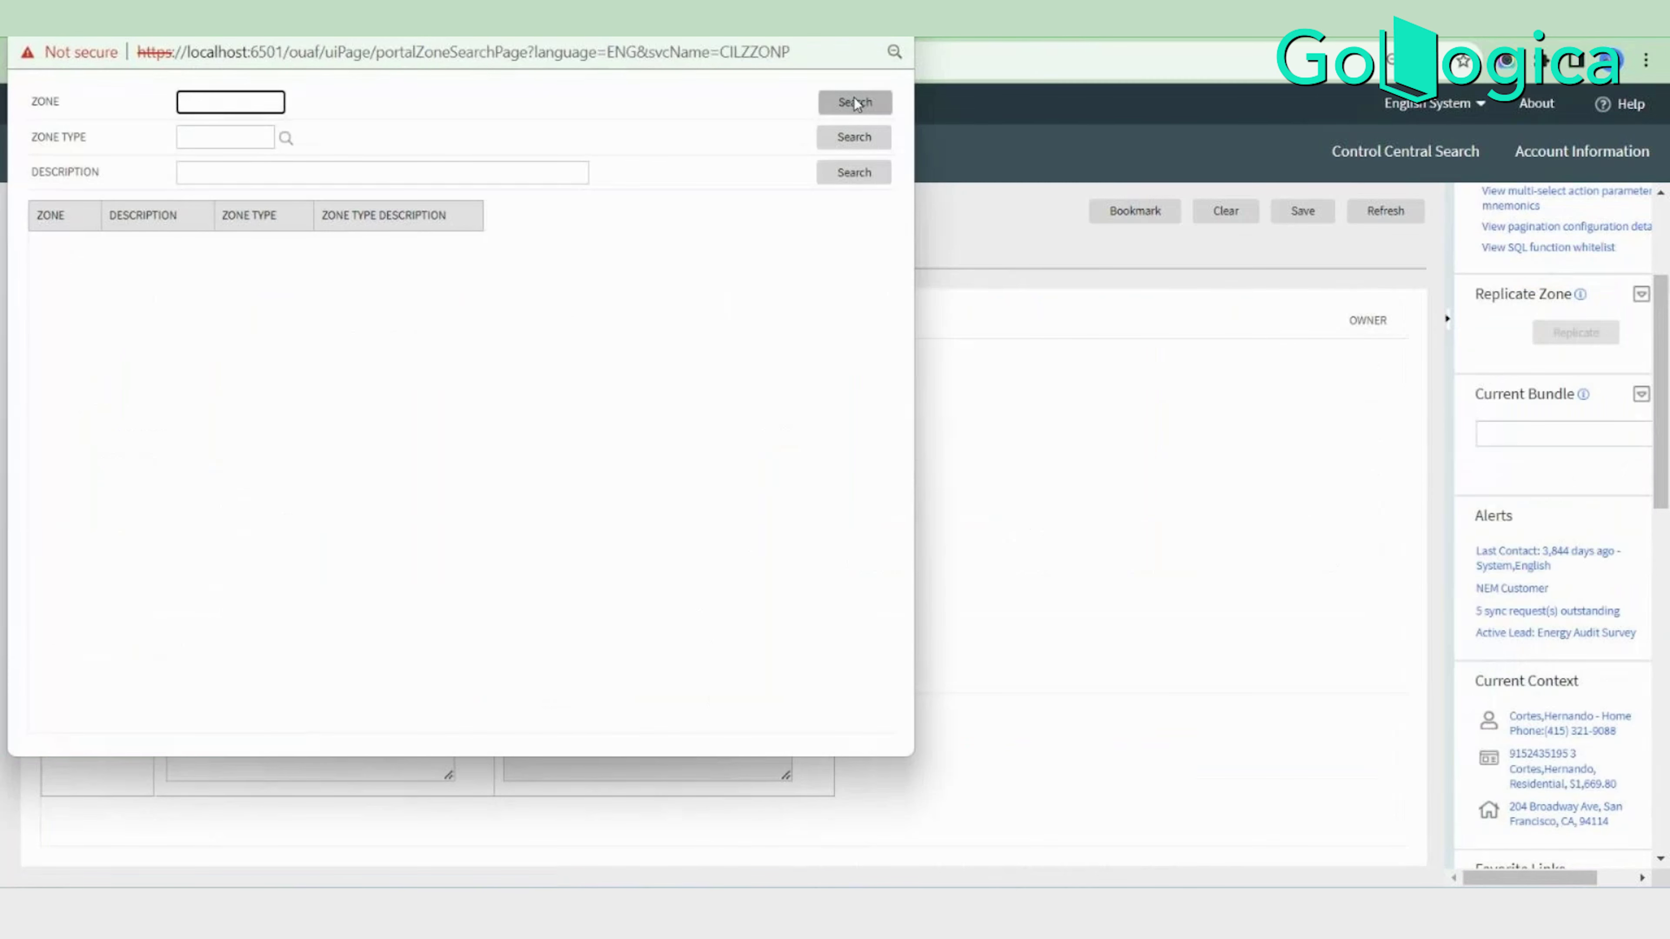
scroll(280, 526, "down", 3)
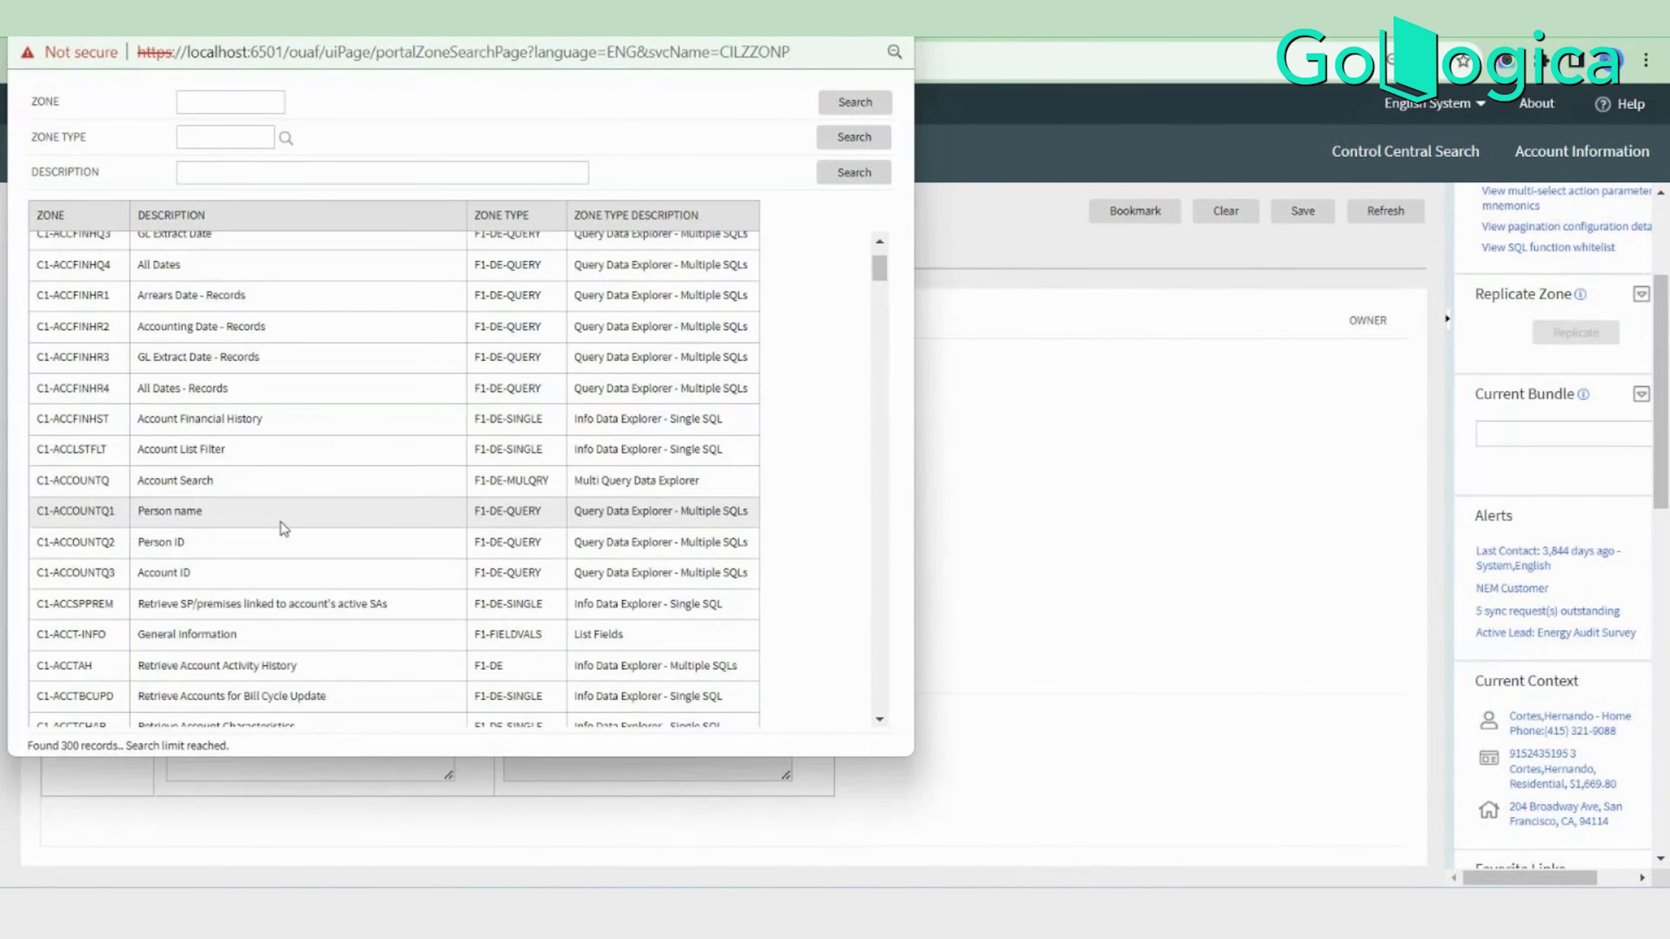
scroll(262, 567, "up", 3)
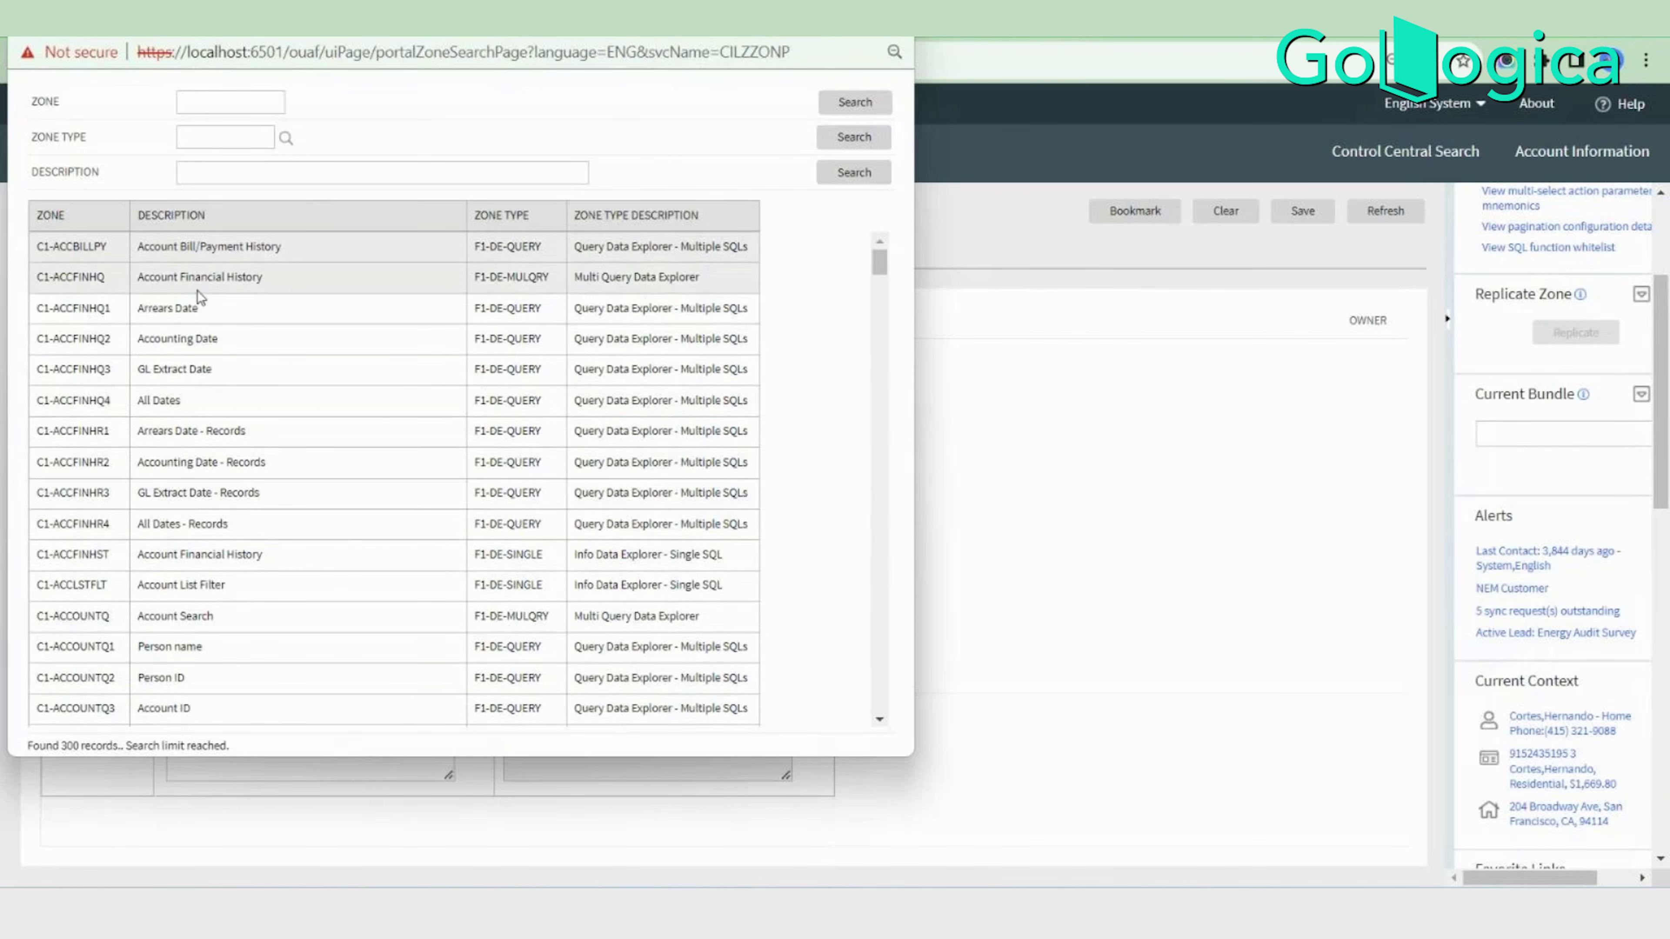
left_click(201, 256)
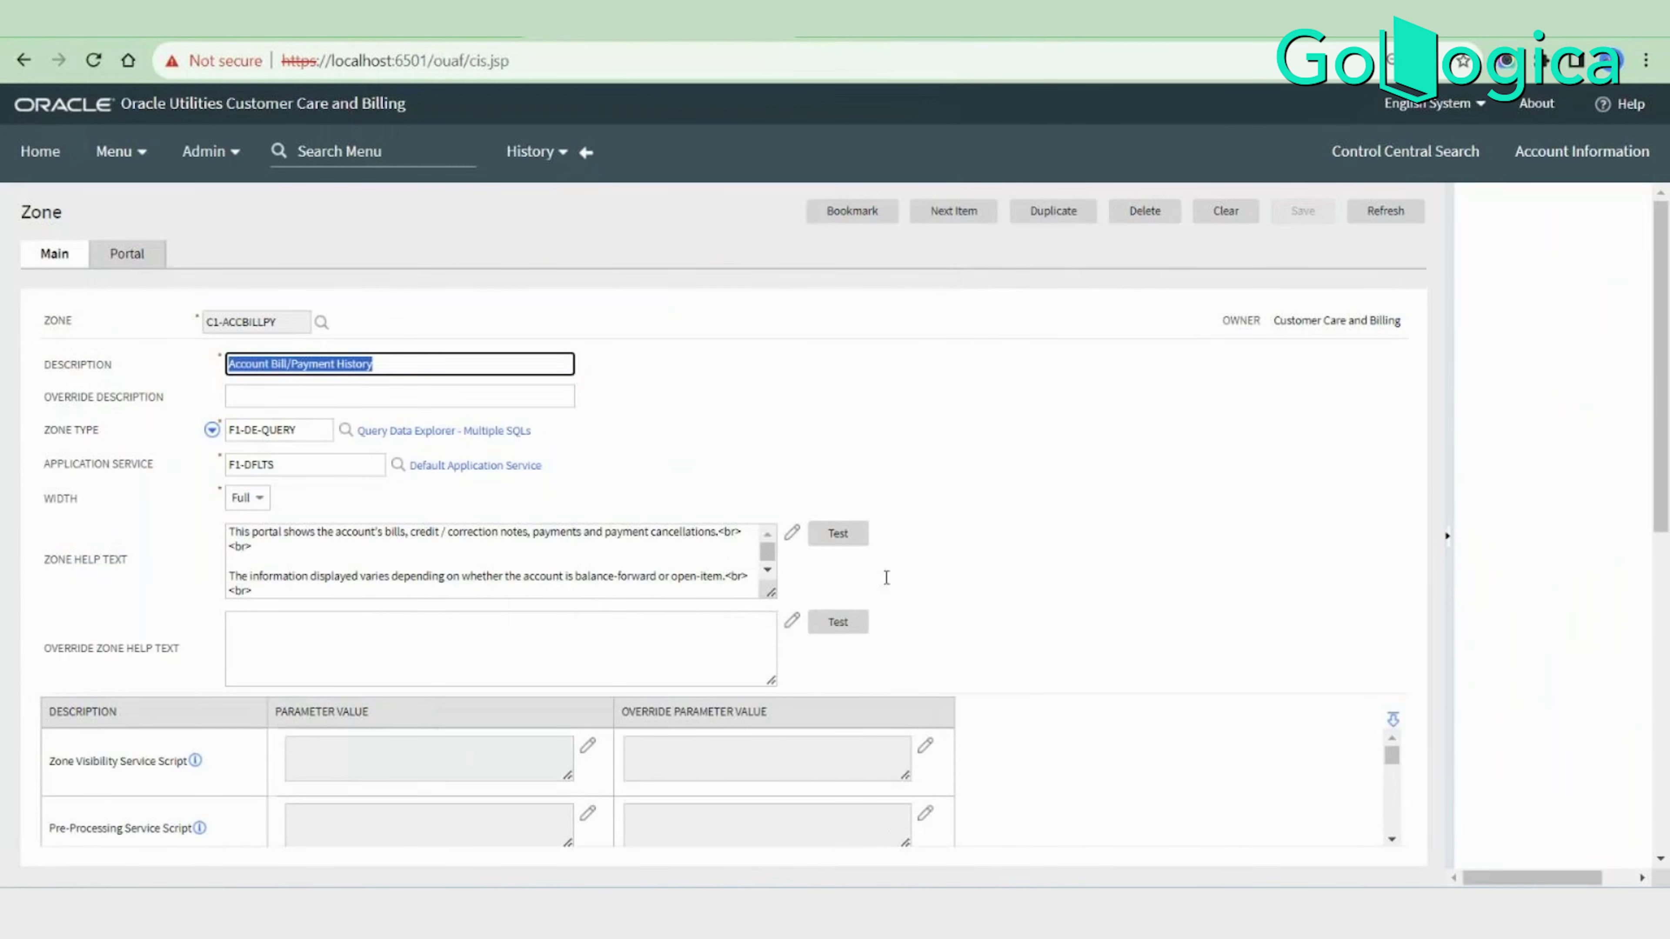
Examine which portal the C1-ACCBILLPY zone is linked to, switching between its portal list and main definition.
left_click(132, 258)
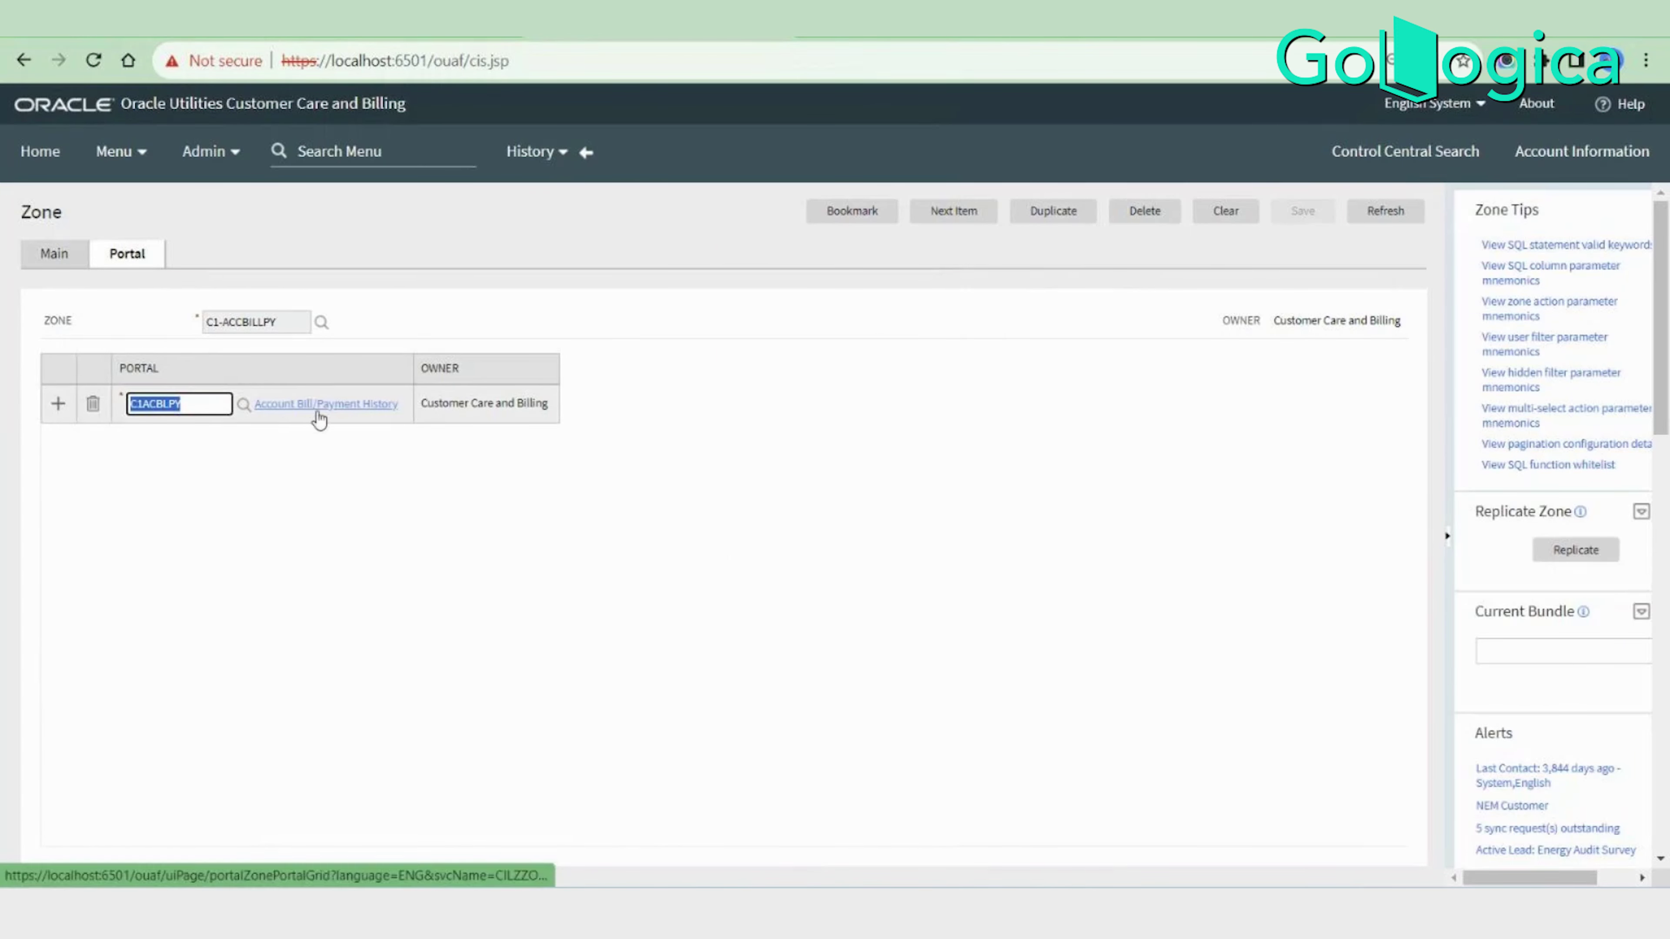
left_click(62, 258)
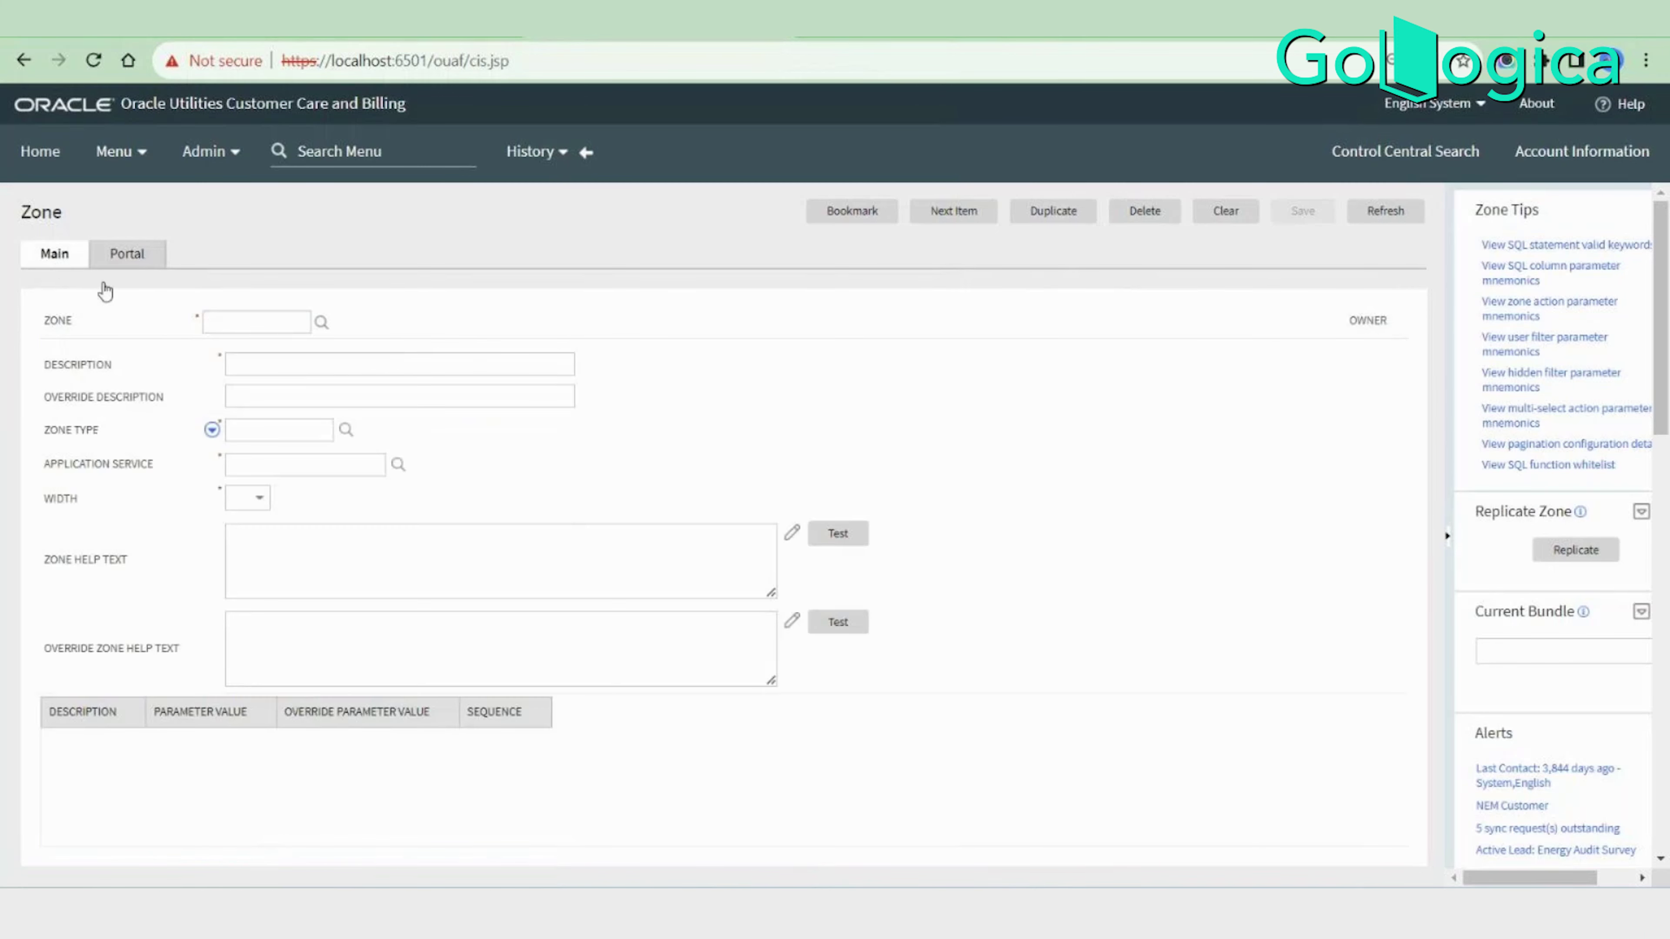
left_click(142, 255)
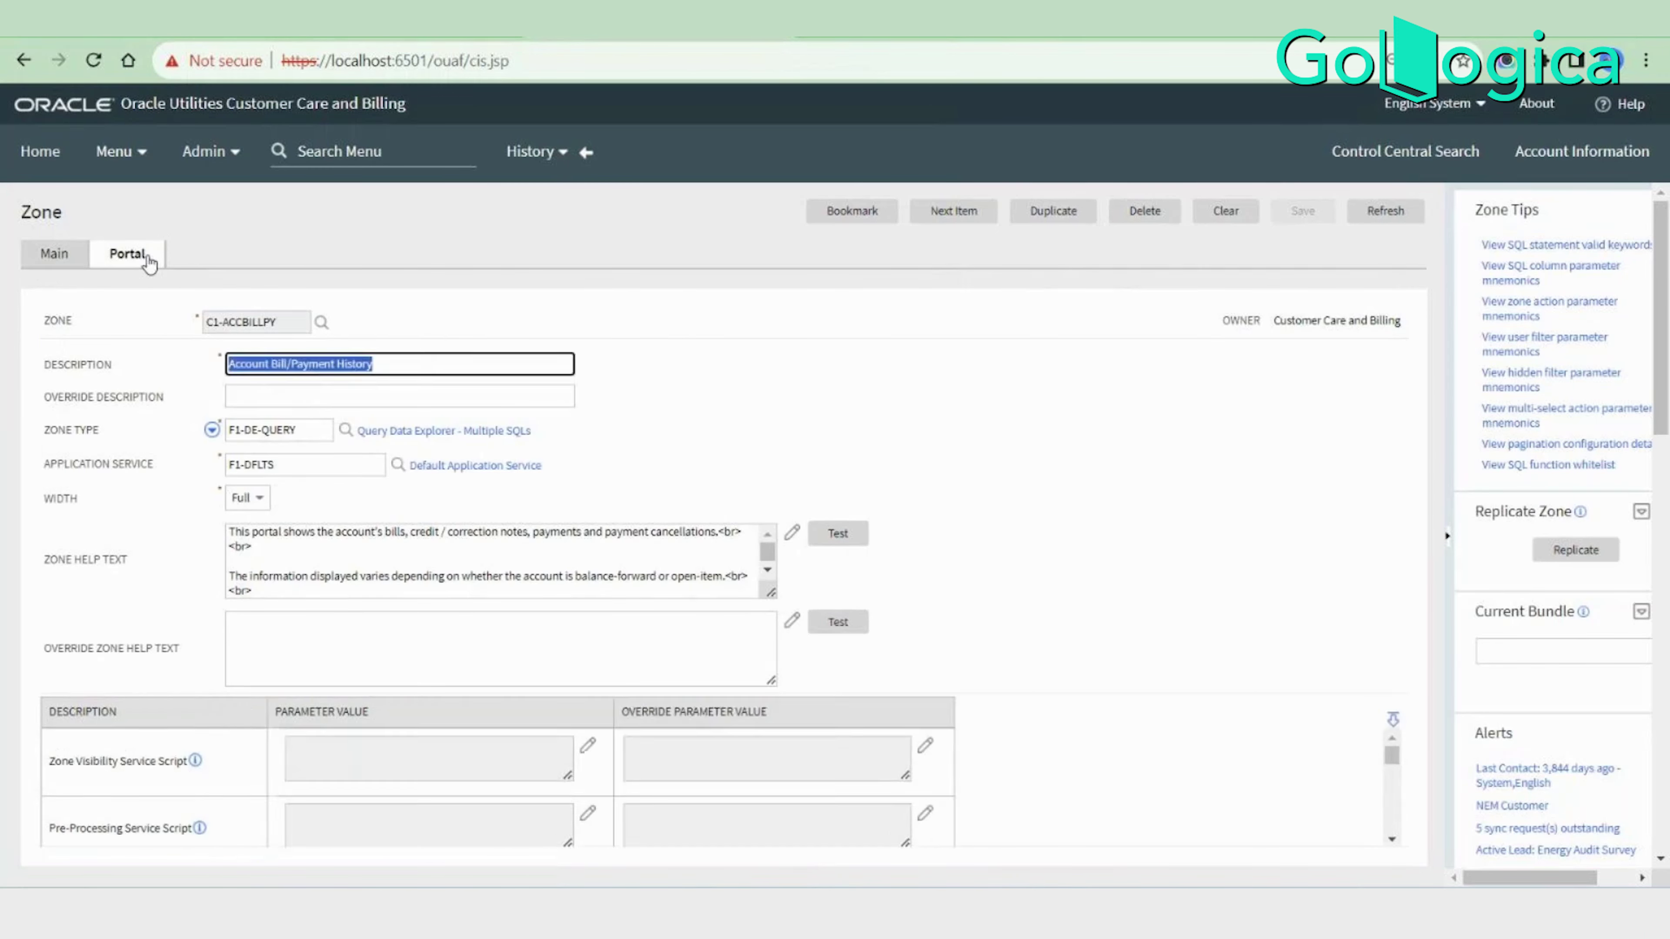
Compare the C1-ACCBILLPY zone's main definition with its portal assignment, checking the zone code and zone type fields.
left_click(49, 259)
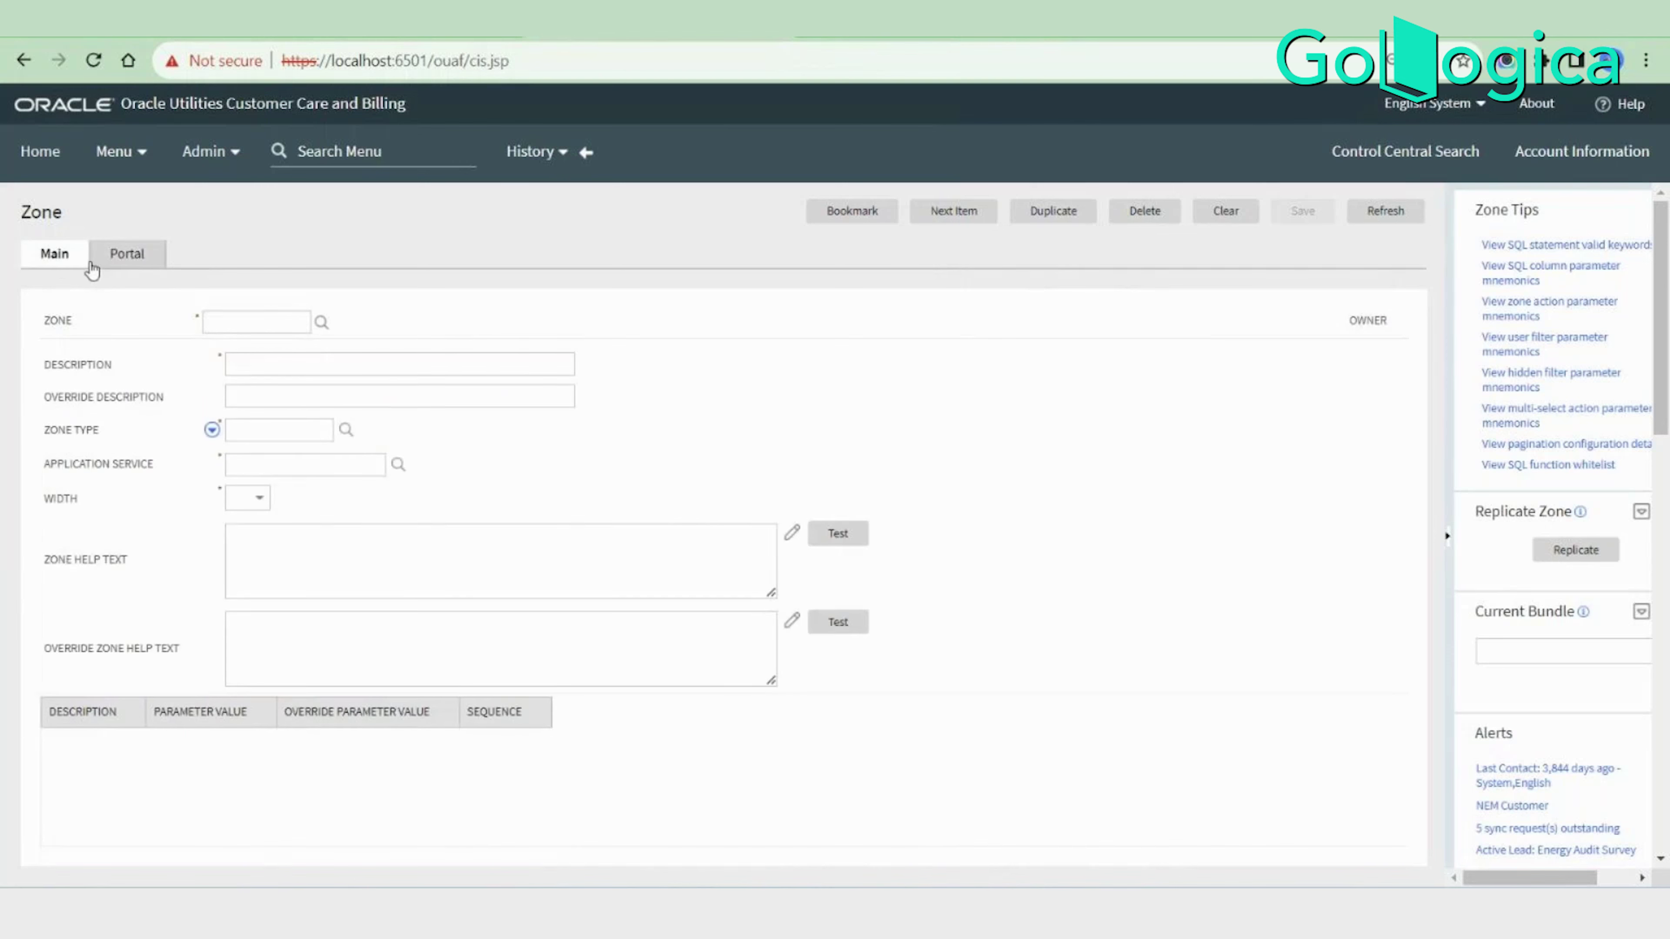
left_click(137, 263)
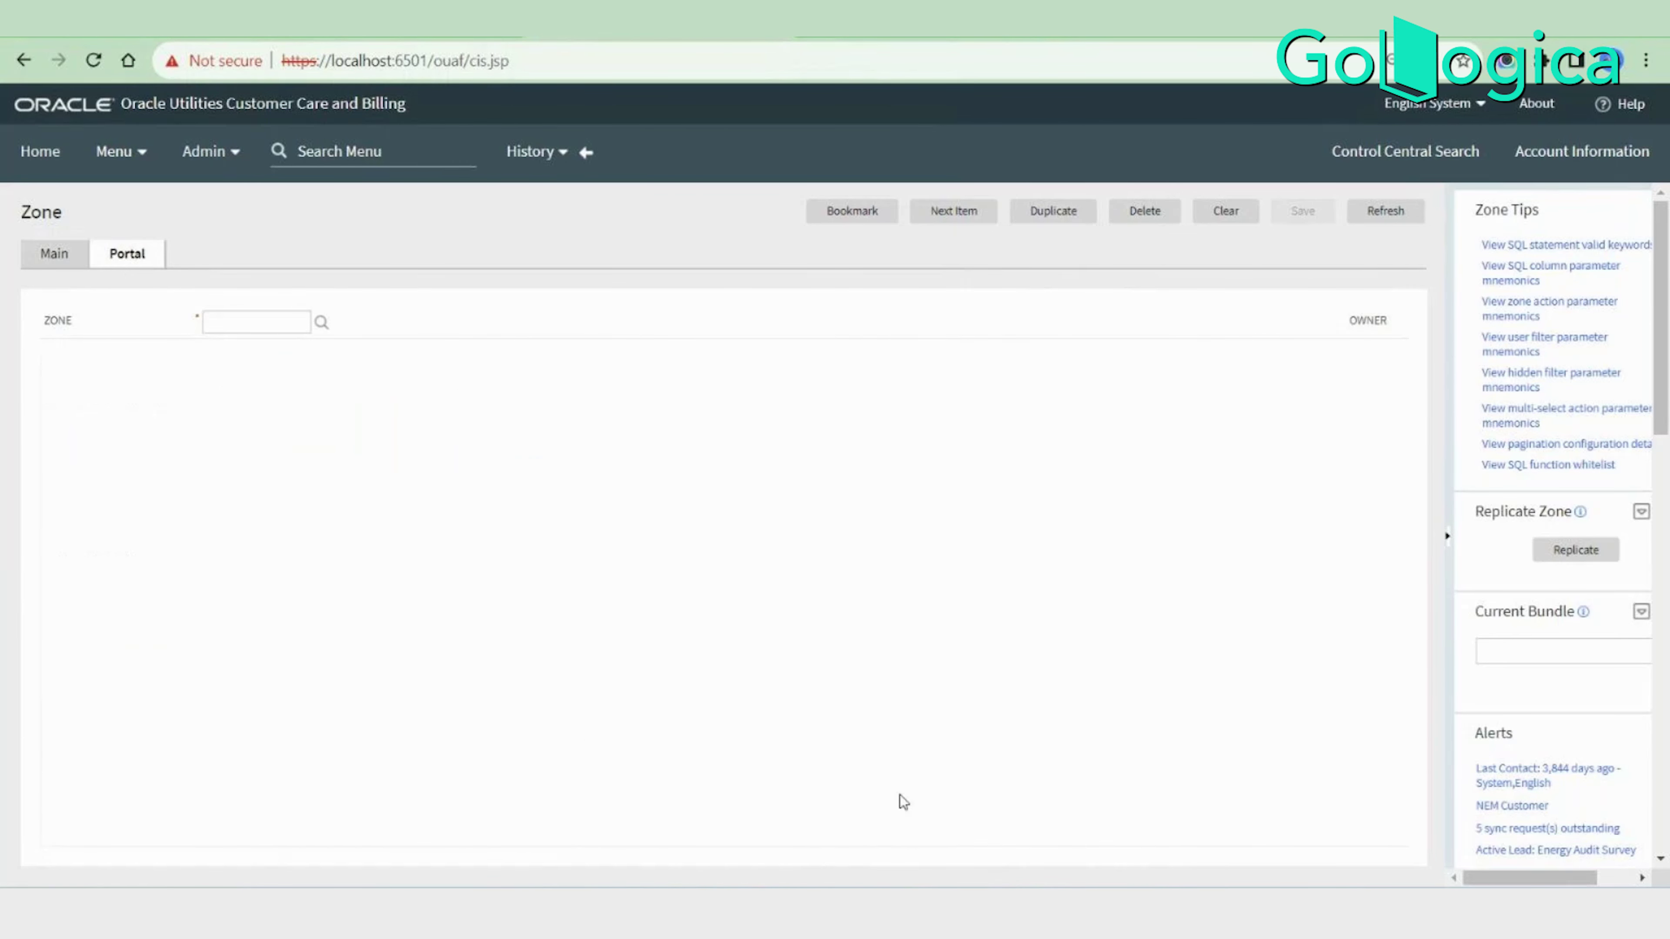
left_click(49, 257)
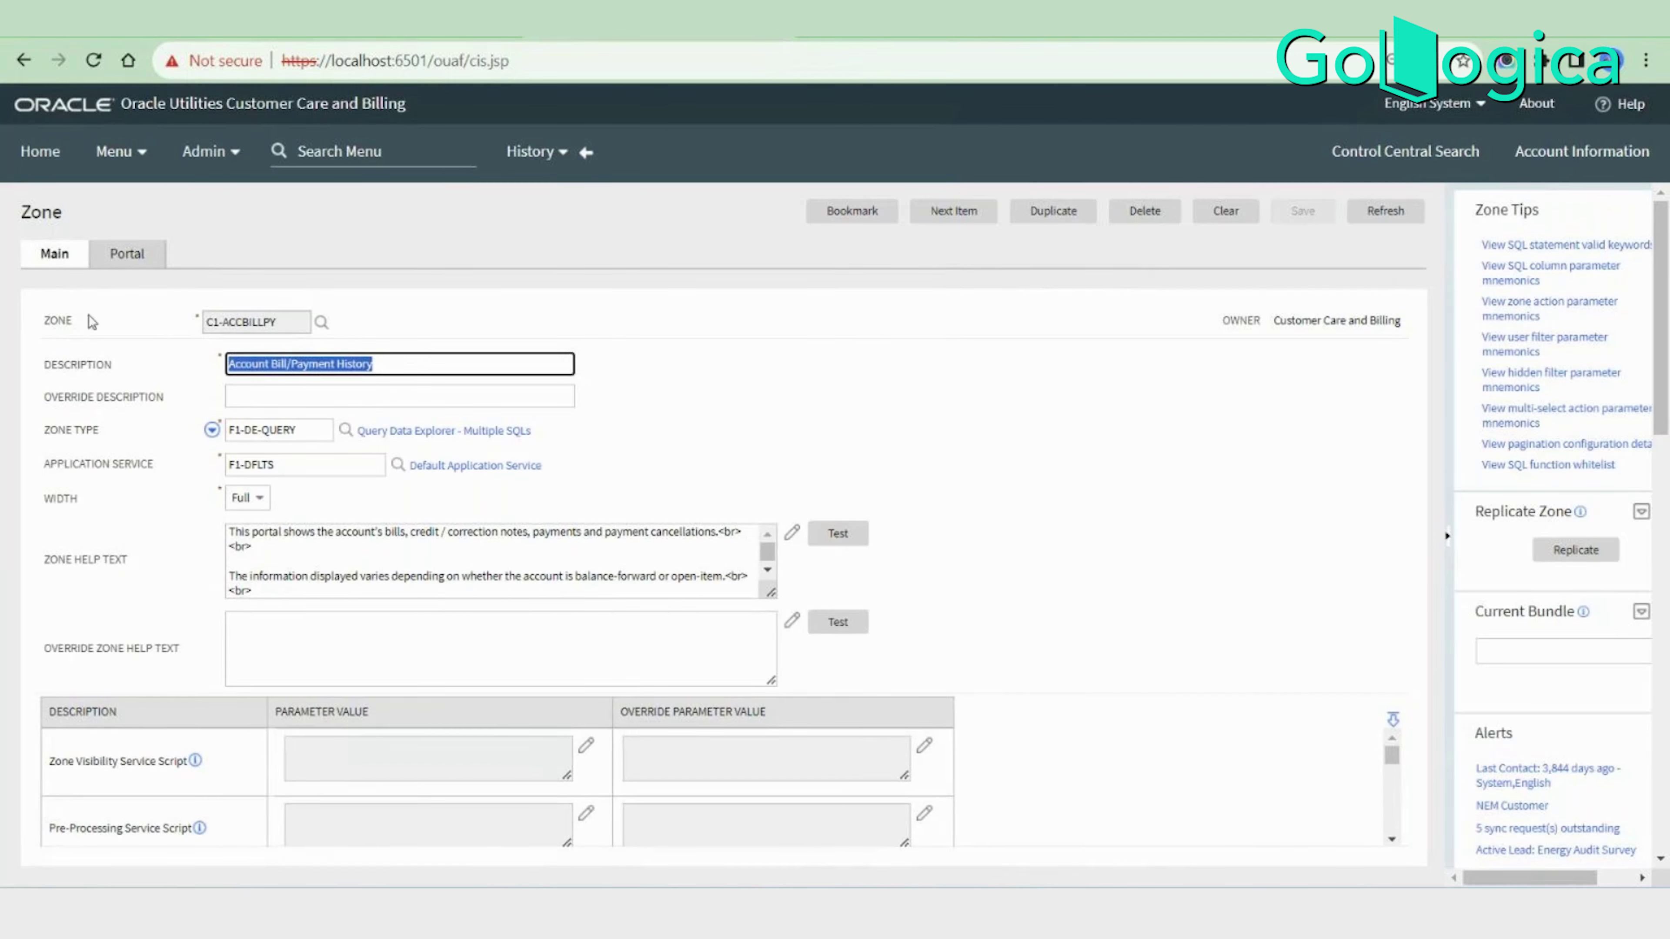
double_click(276, 322)
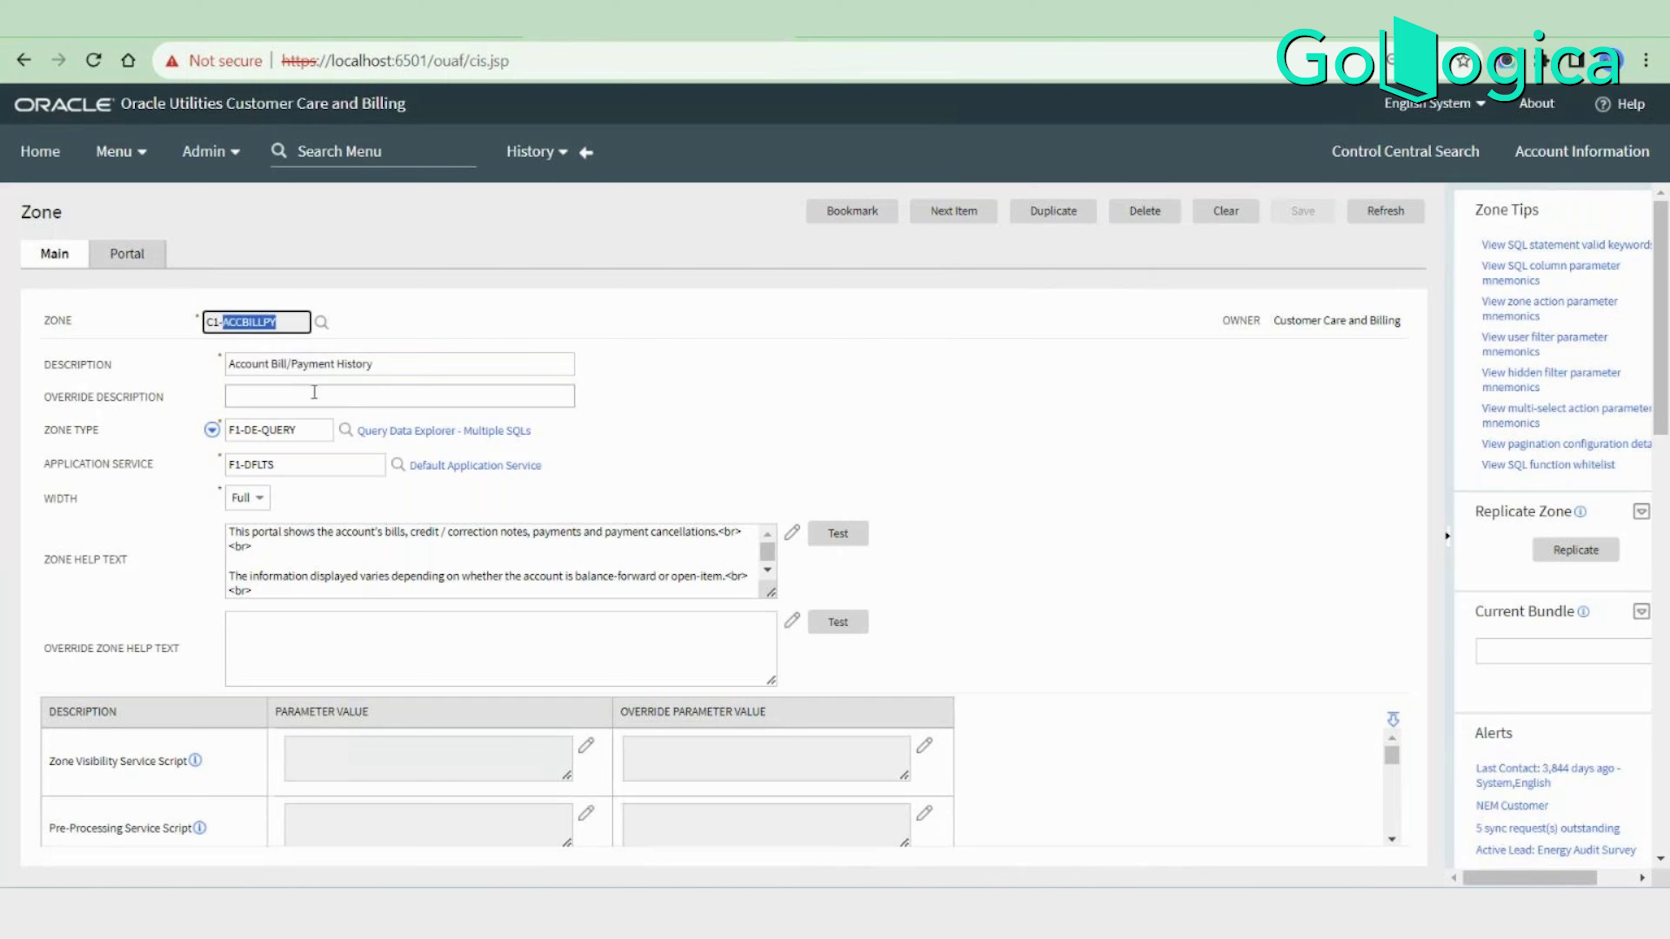
left_click_drag(41, 431, 106, 433)
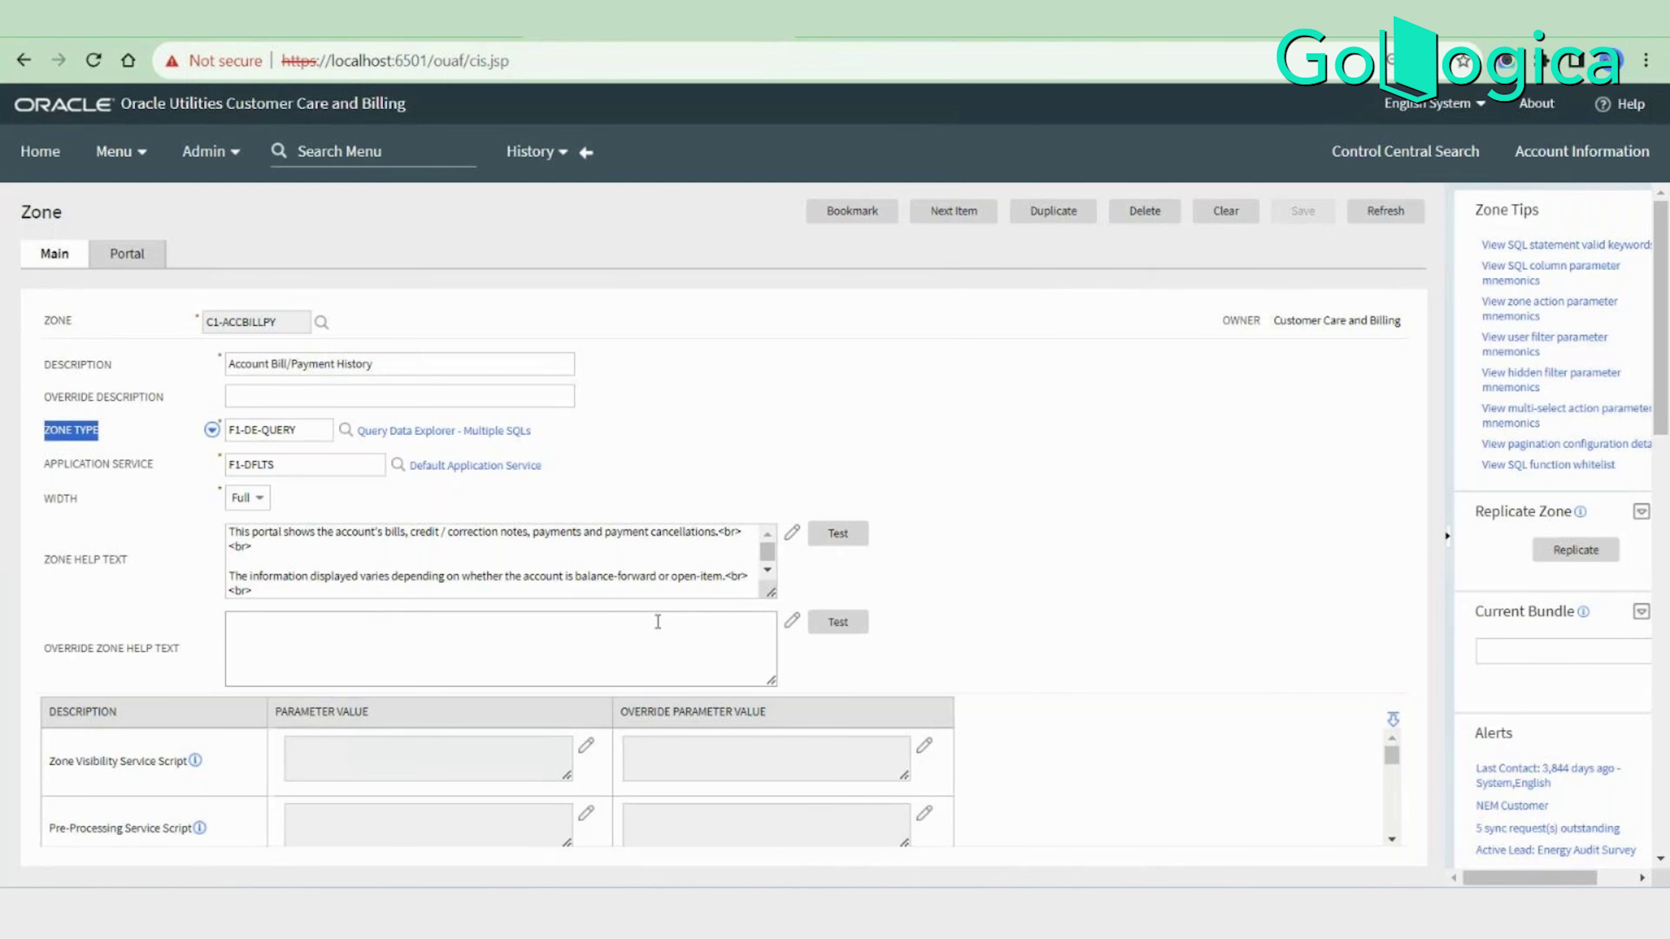
Expand the zone's parameter list and look through its user filter and hidden filter parameters.
left_click(1395, 721)
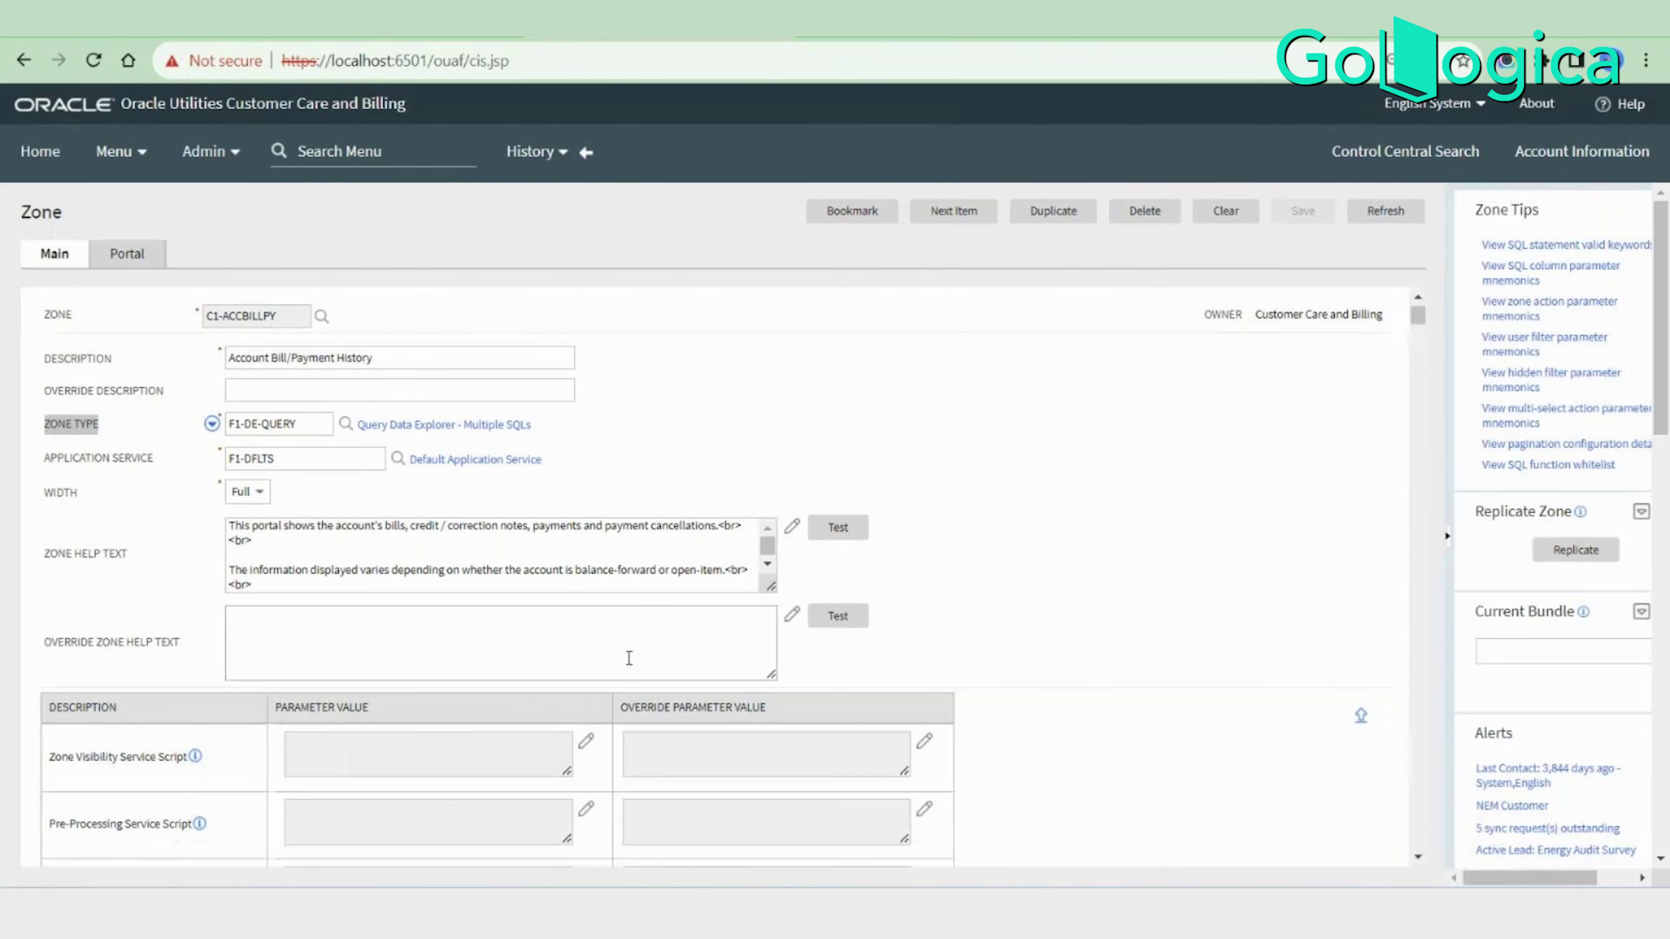
scroll(447, 674, "down", 10)
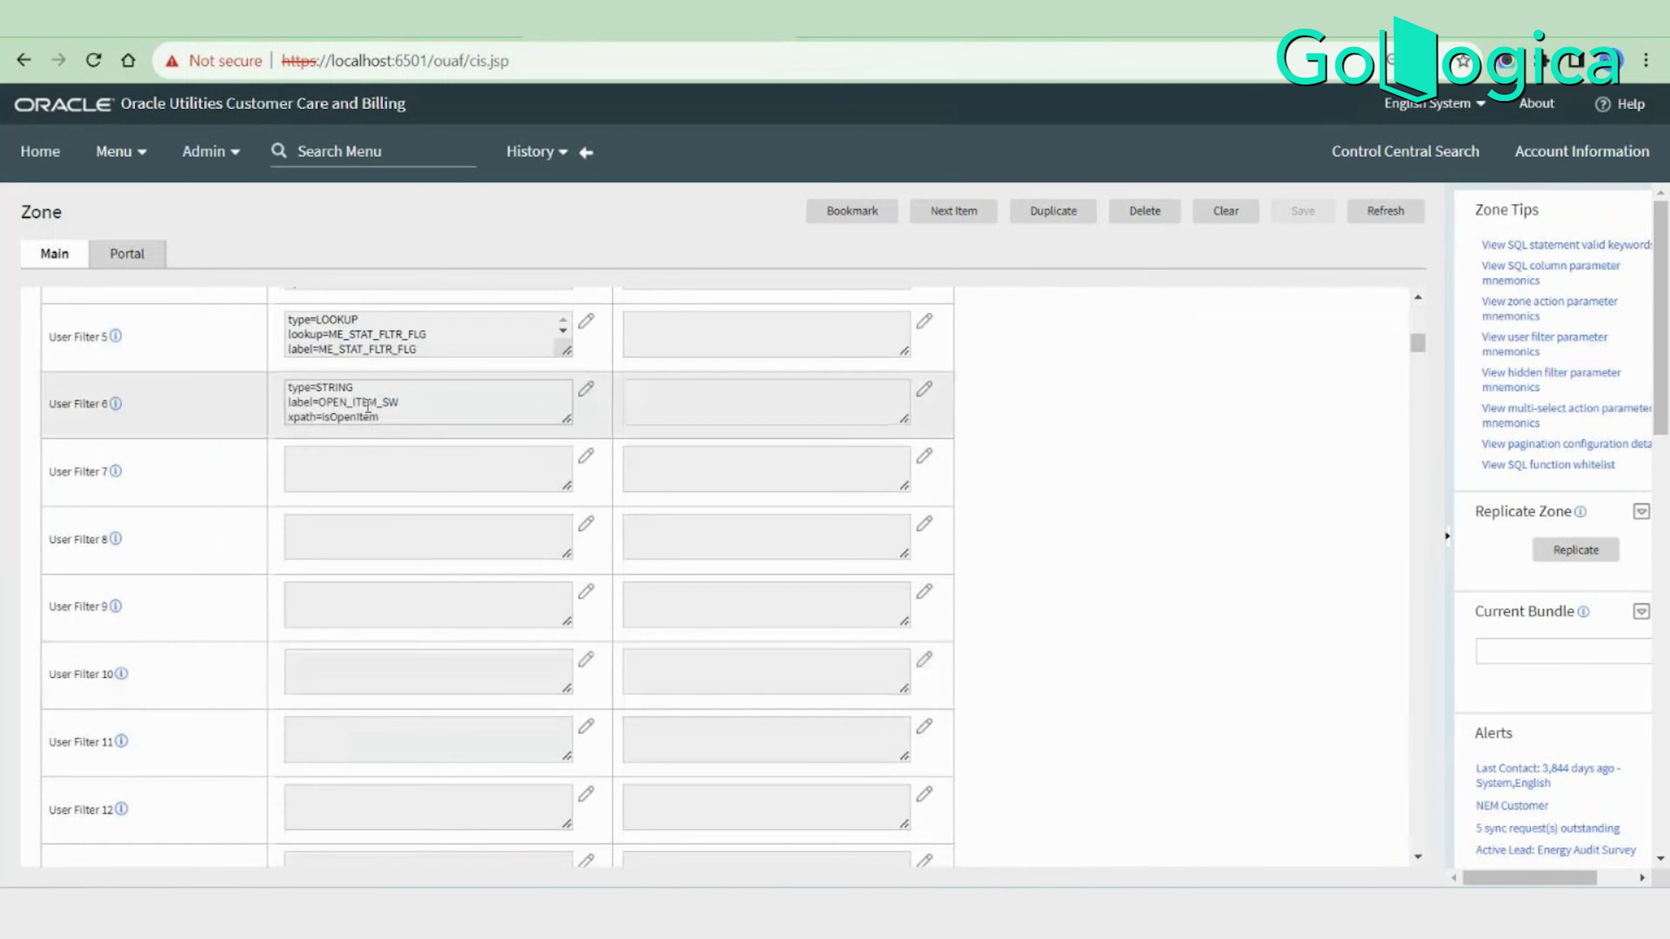
scroll(507, 789, "down", 15)
scroll(541, 776, "down", 8)
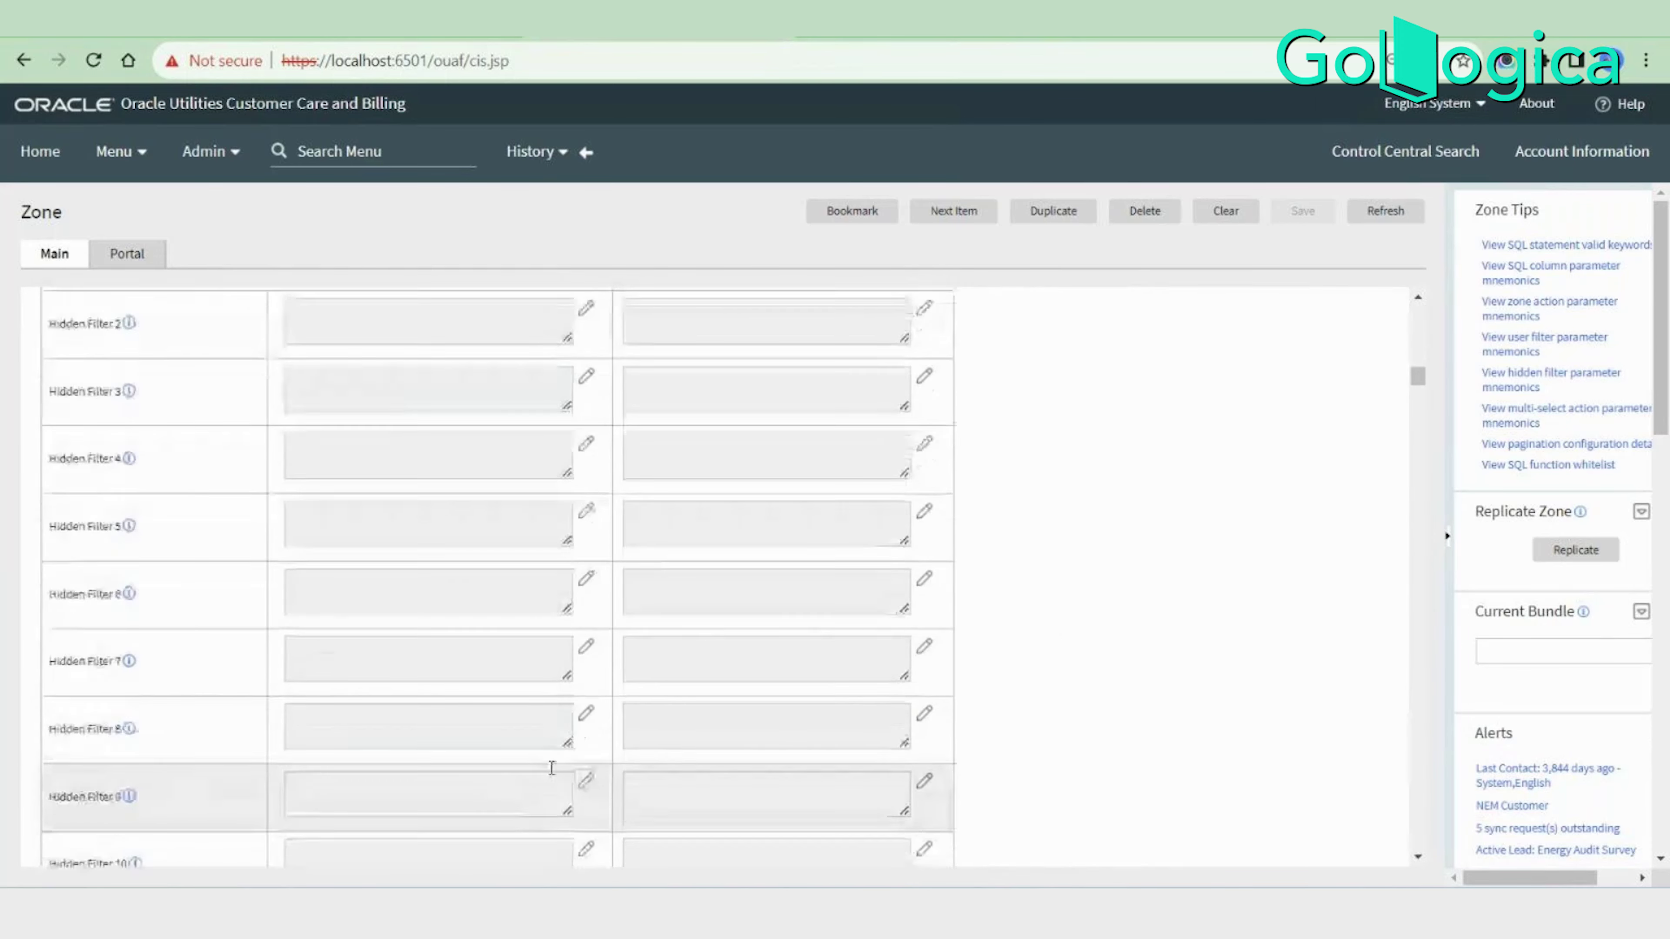
scroll(670, 619, "up", 8)
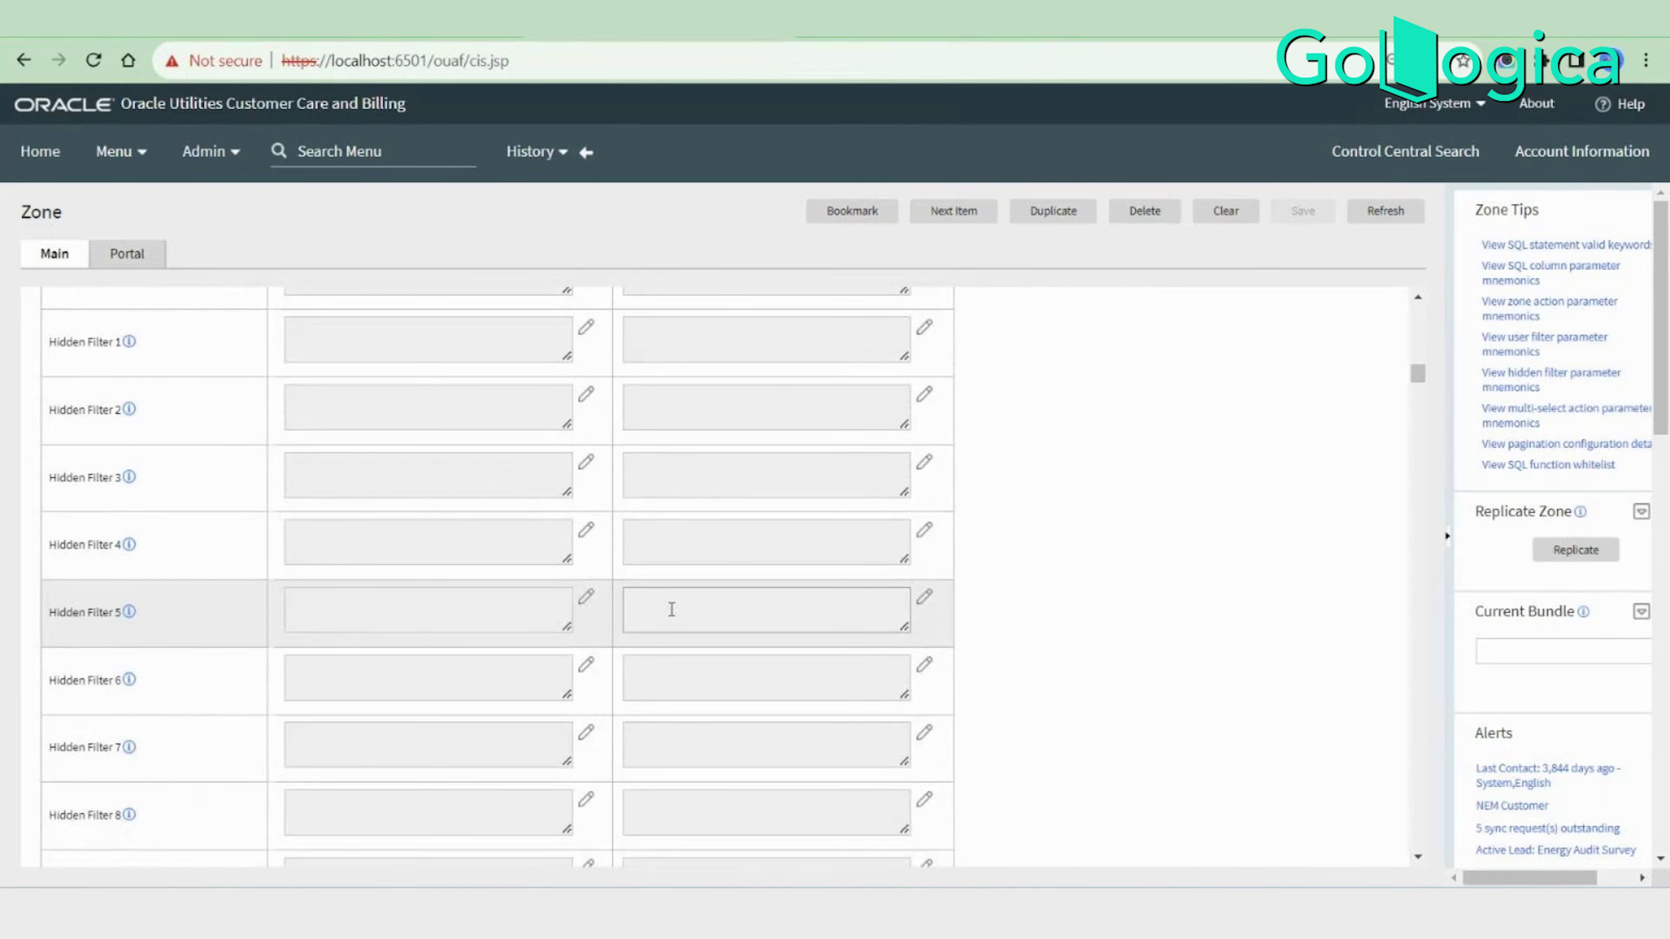
scroll(562, 359, "up", 5)
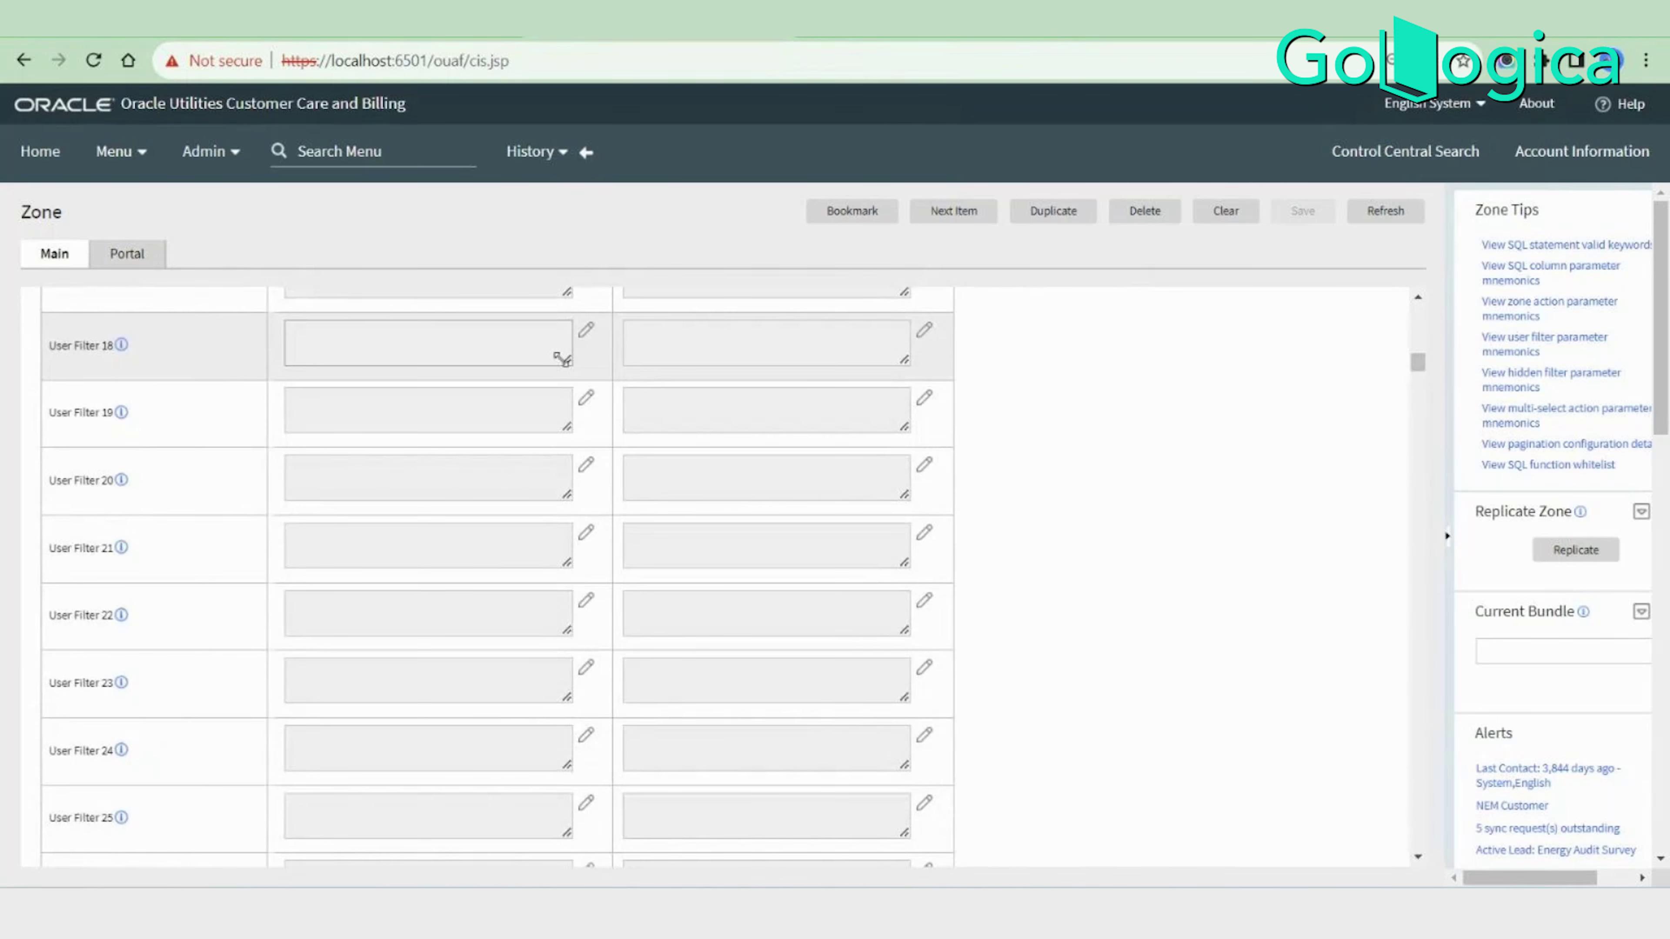
Return to the Control Central Account Information page and review the dashboard's Financial Information alongside the account zones.
left_click(597, 164)
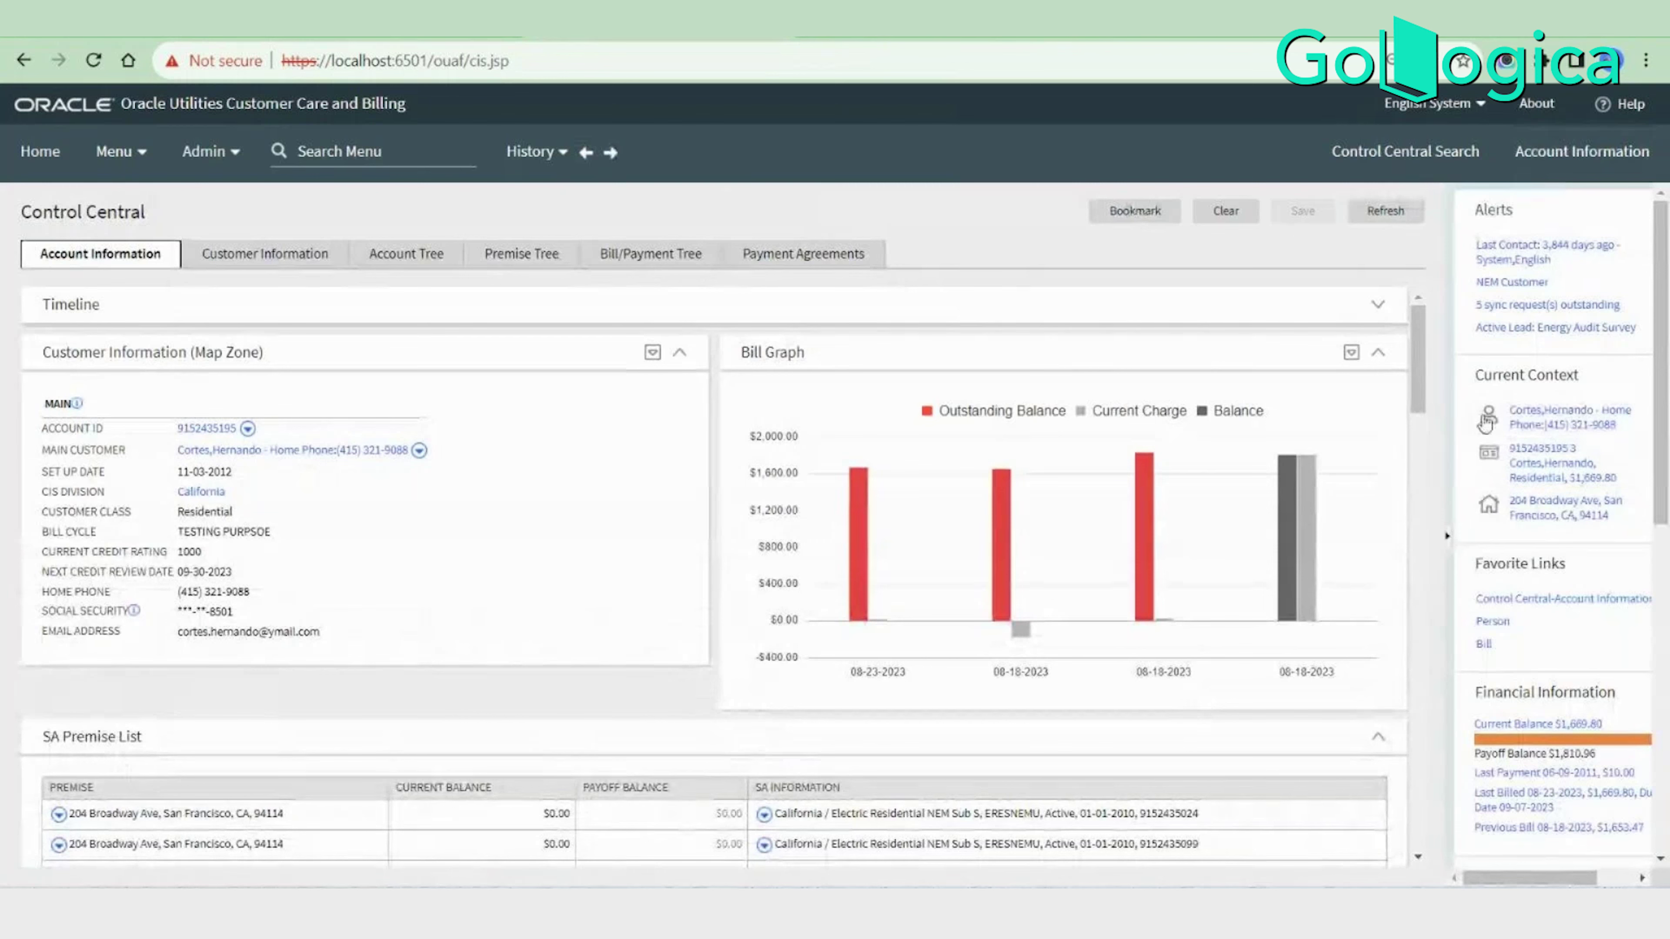
scroll(1580, 490, "down", 5)
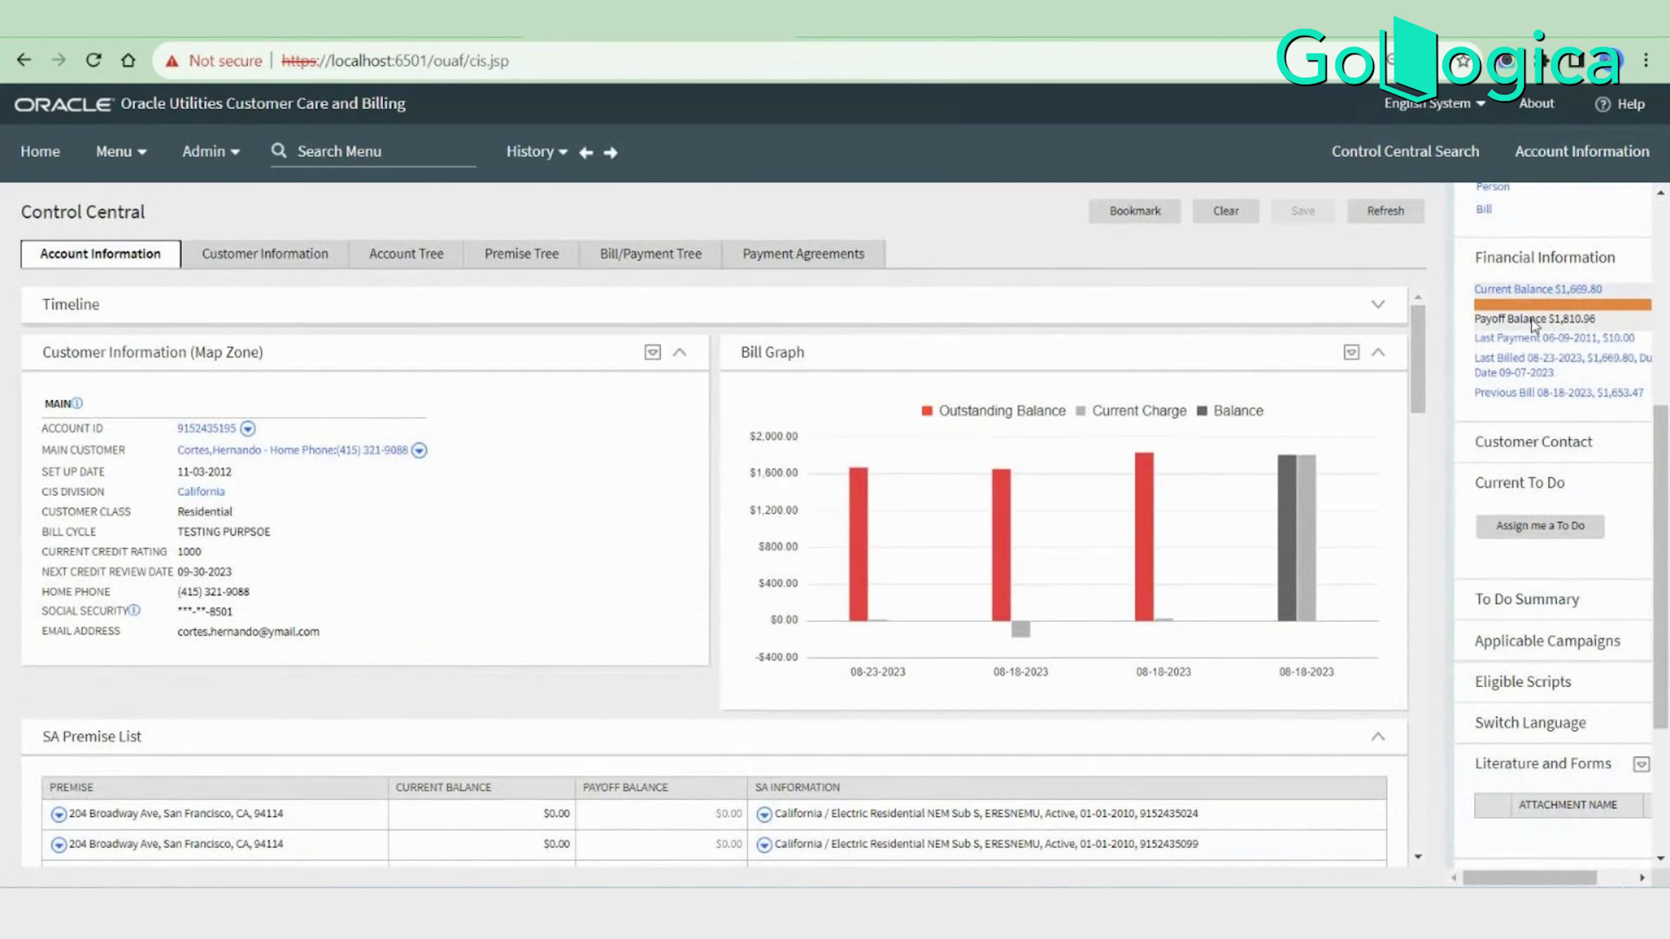
scroll(1577, 381, "up", 2)
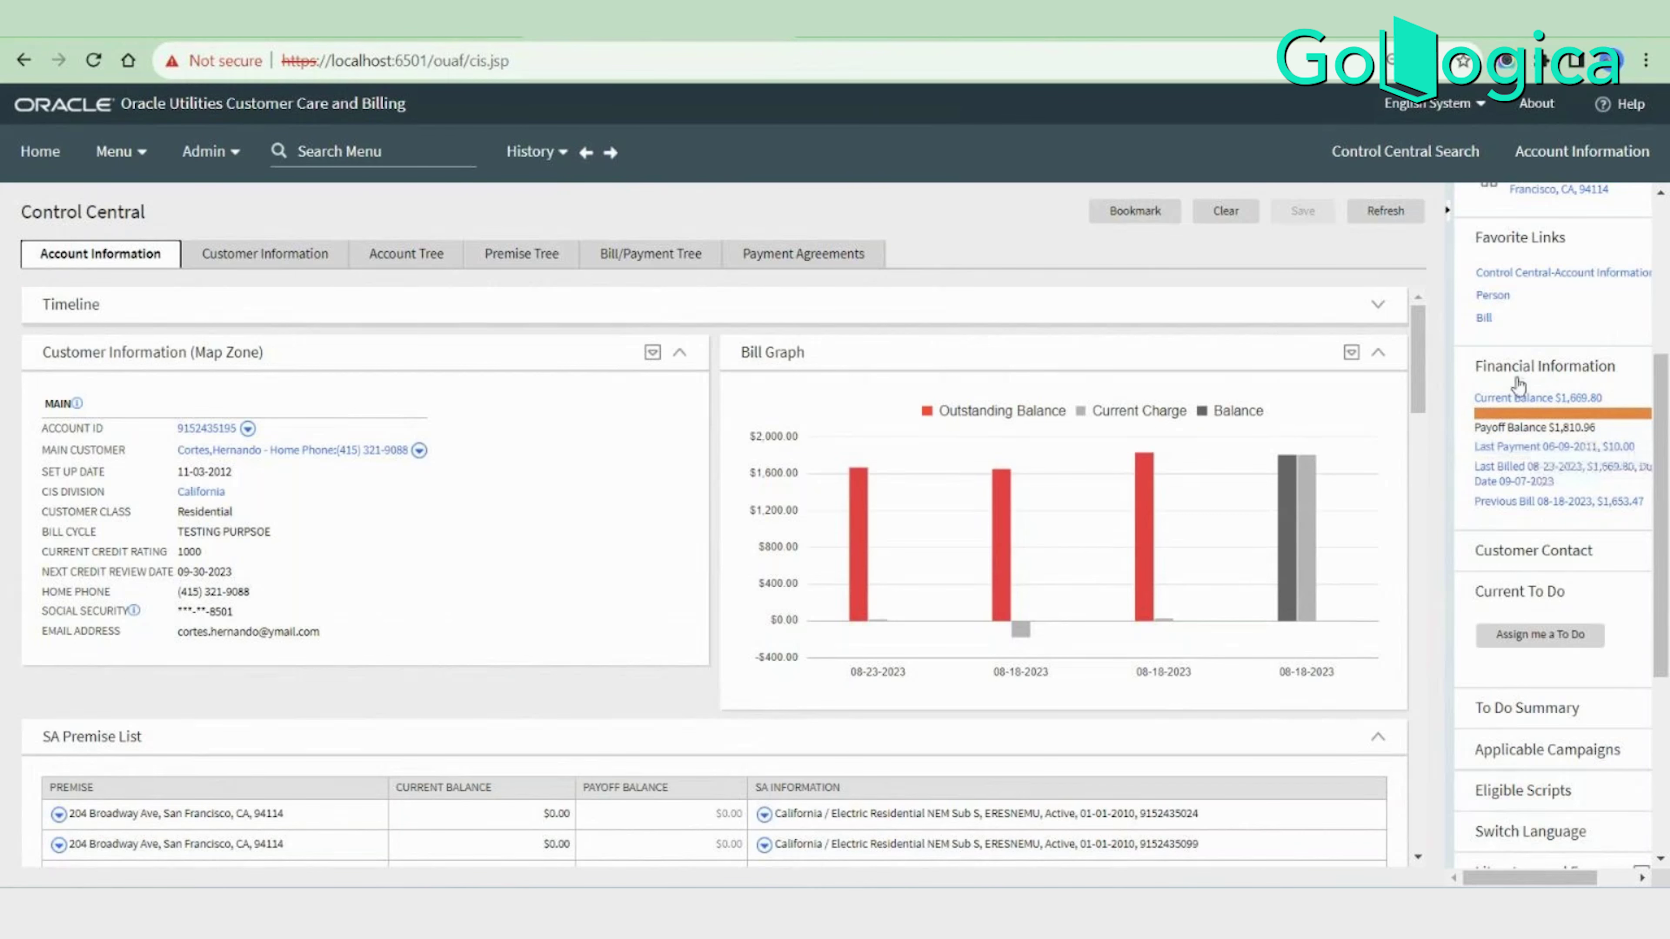
scroll(831, 655, "down", 2)
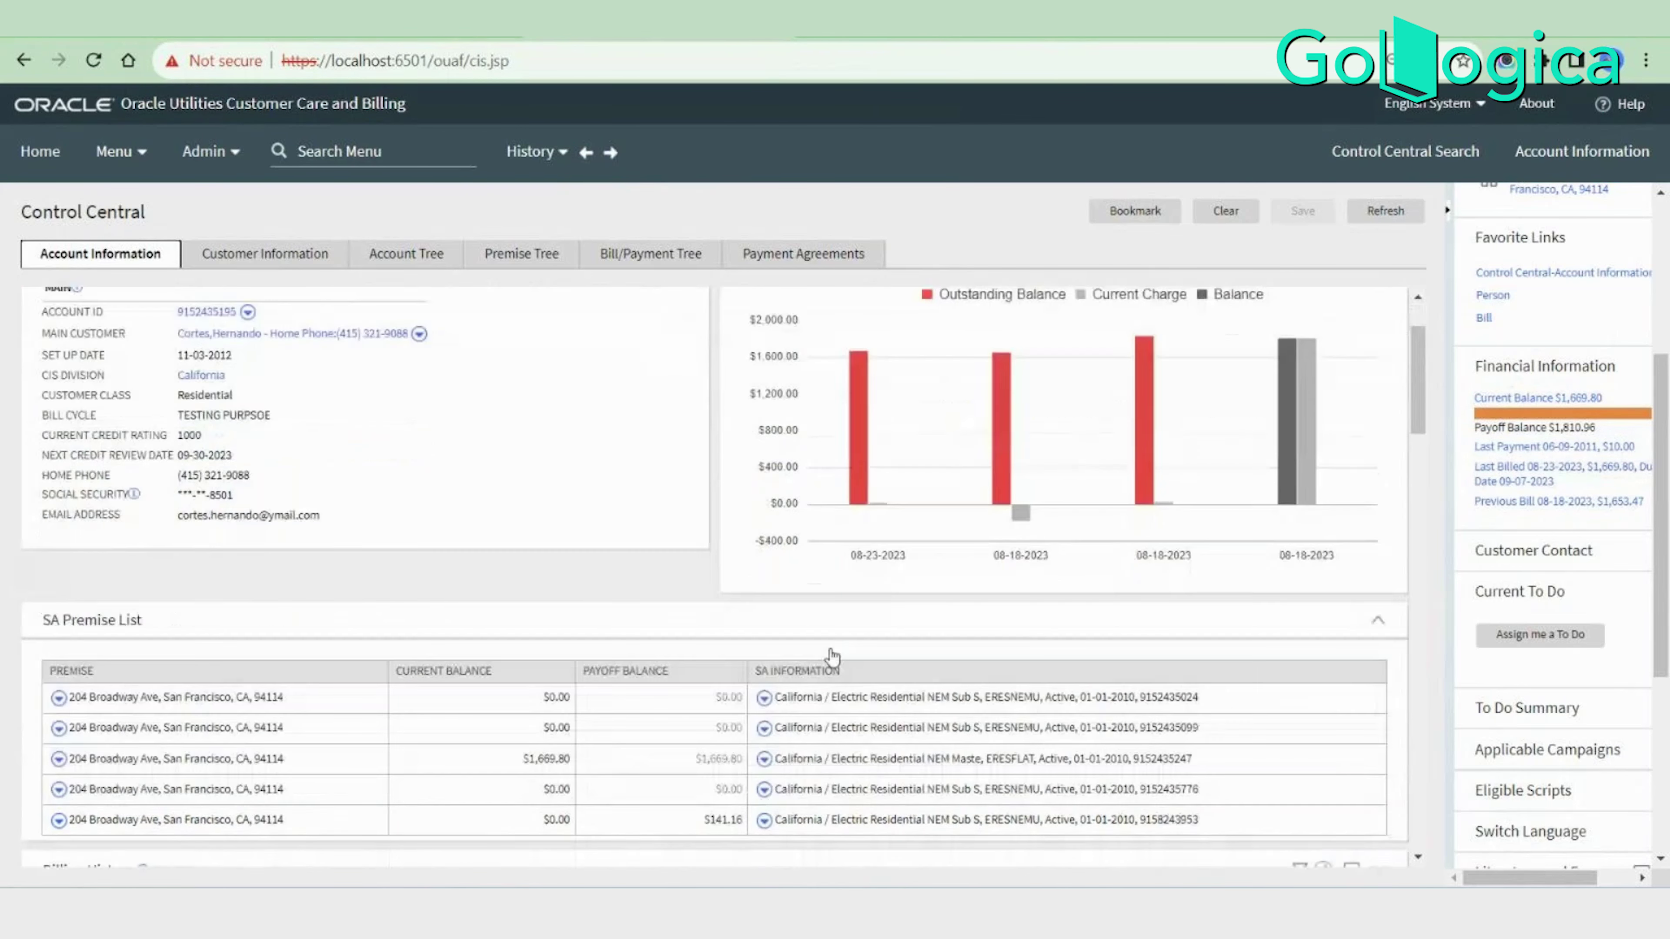
scroll(831, 655, "down", 5)
scroll(840, 639, "up", 8)
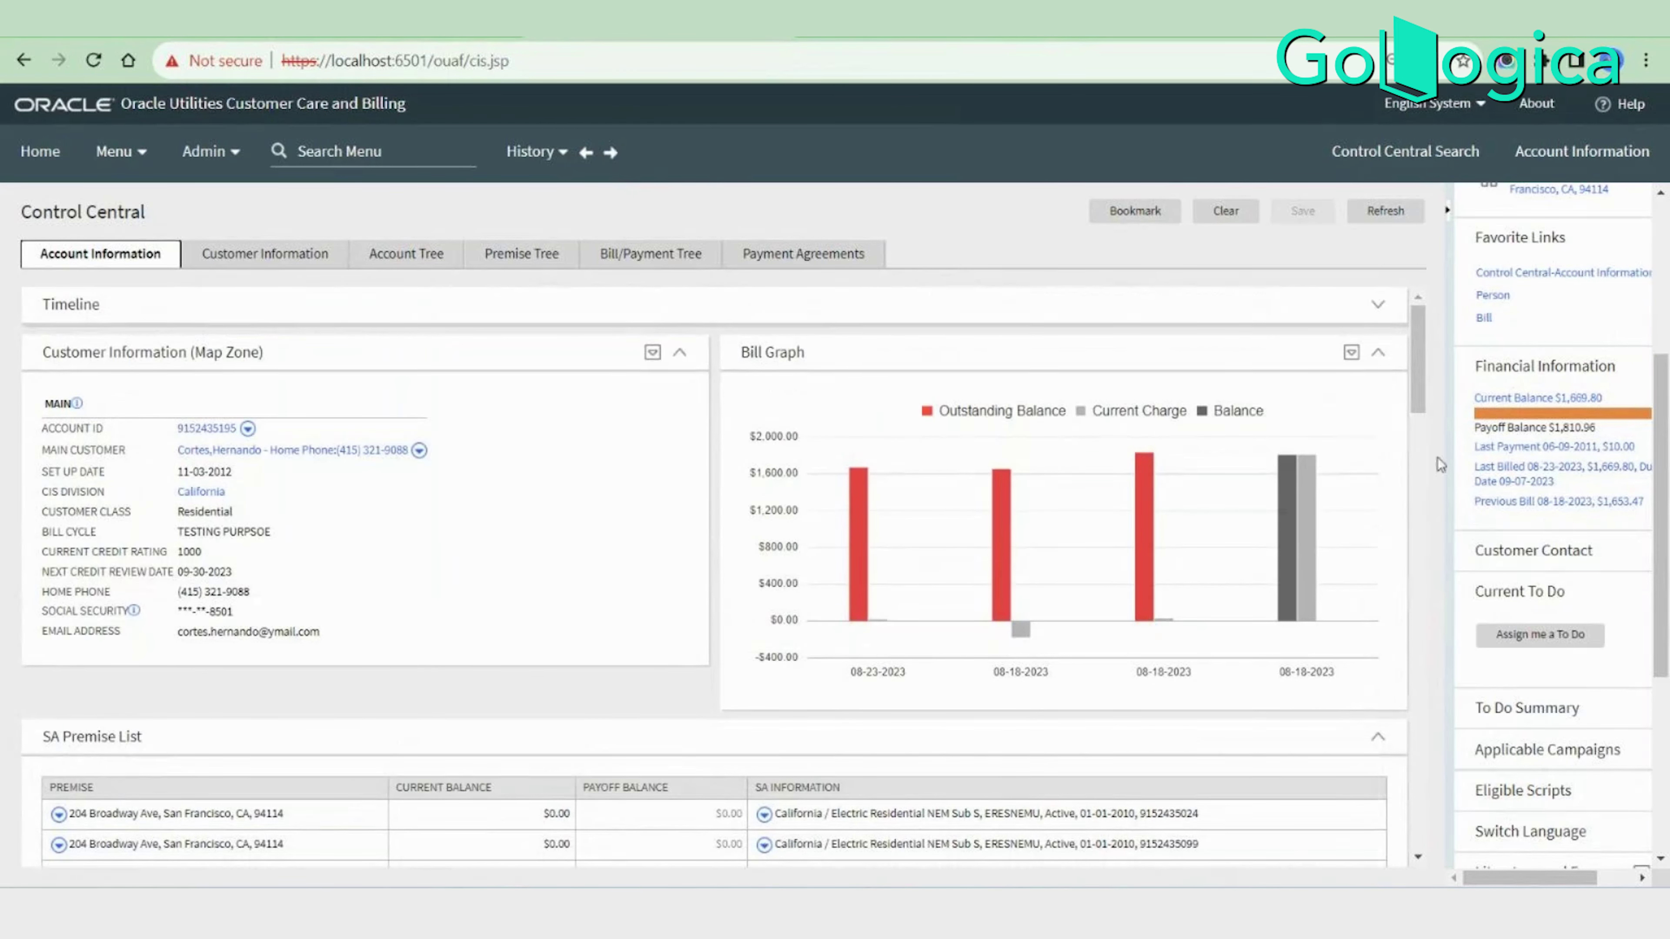
scroll(1619, 587, "down", 5)
scroll(1618, 590, "up", 10)
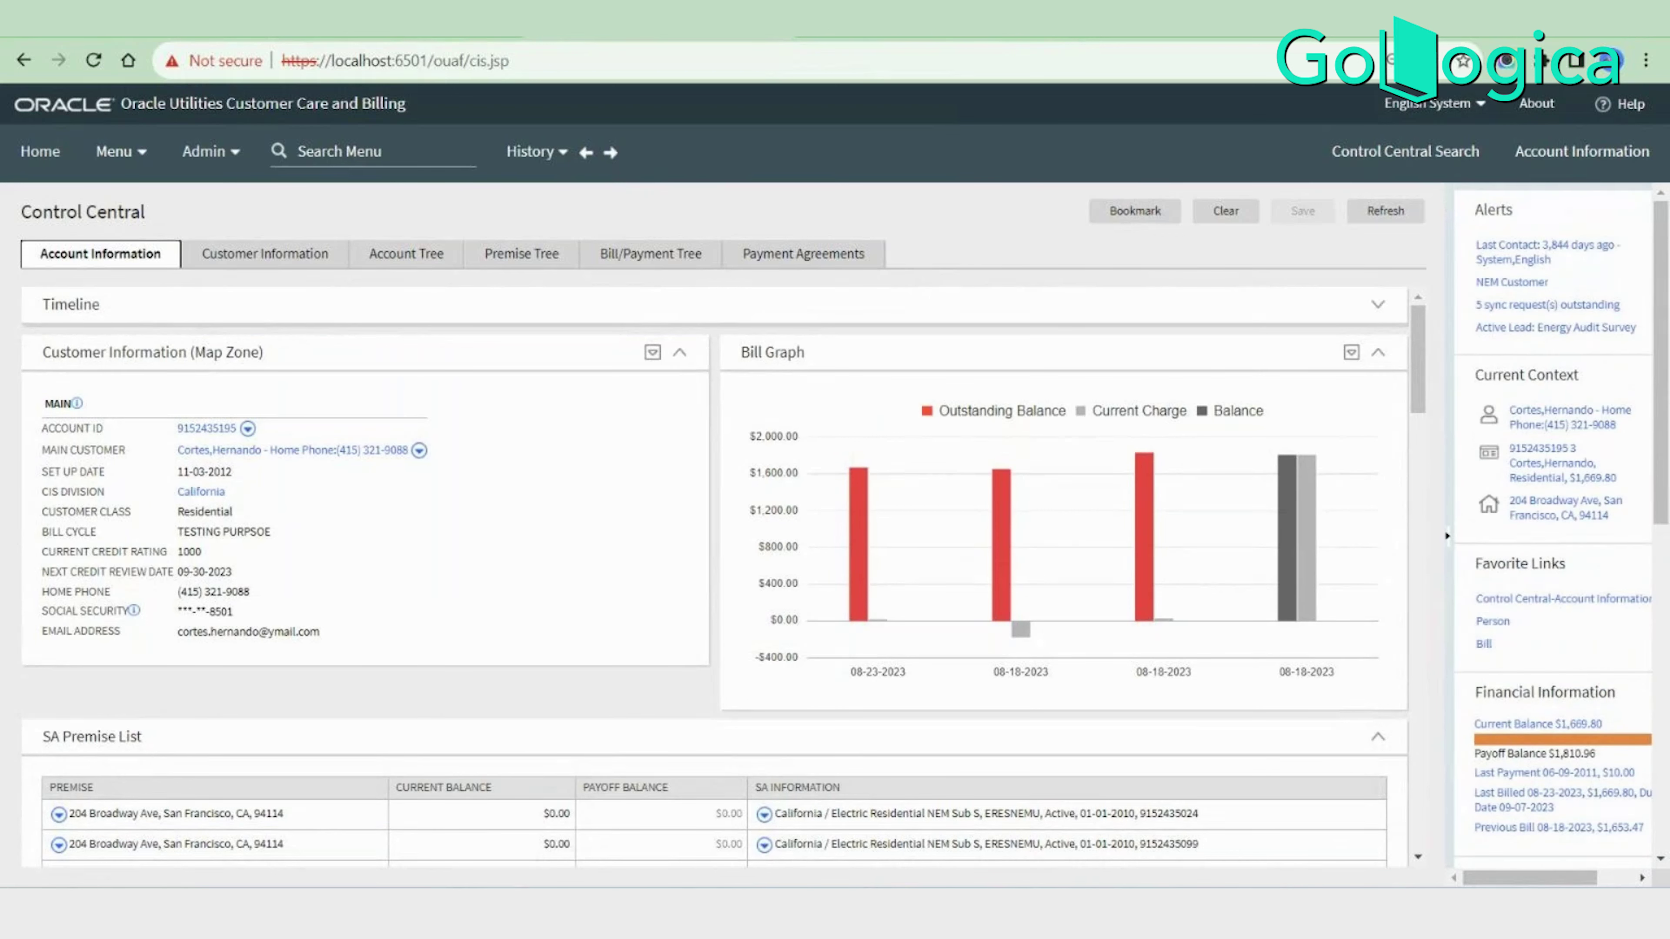
Examine the context options for the person in the Current Context zone and go to the Person page.
left_click_drag(1526, 883, 1563, 883)
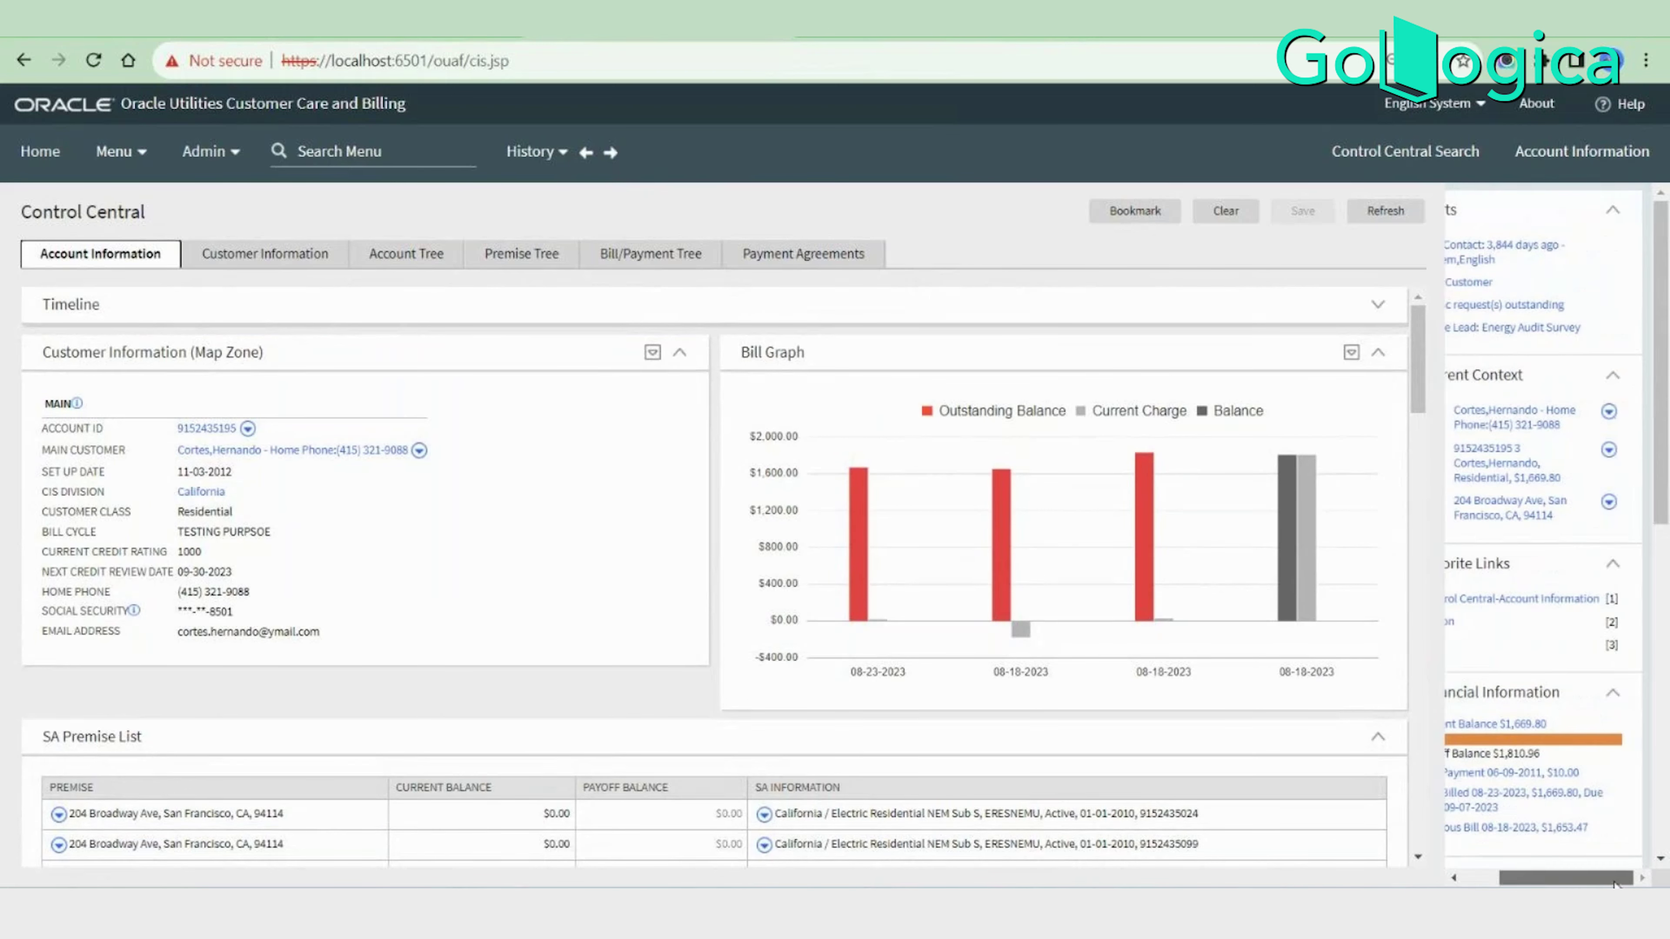
left_click(1608, 412)
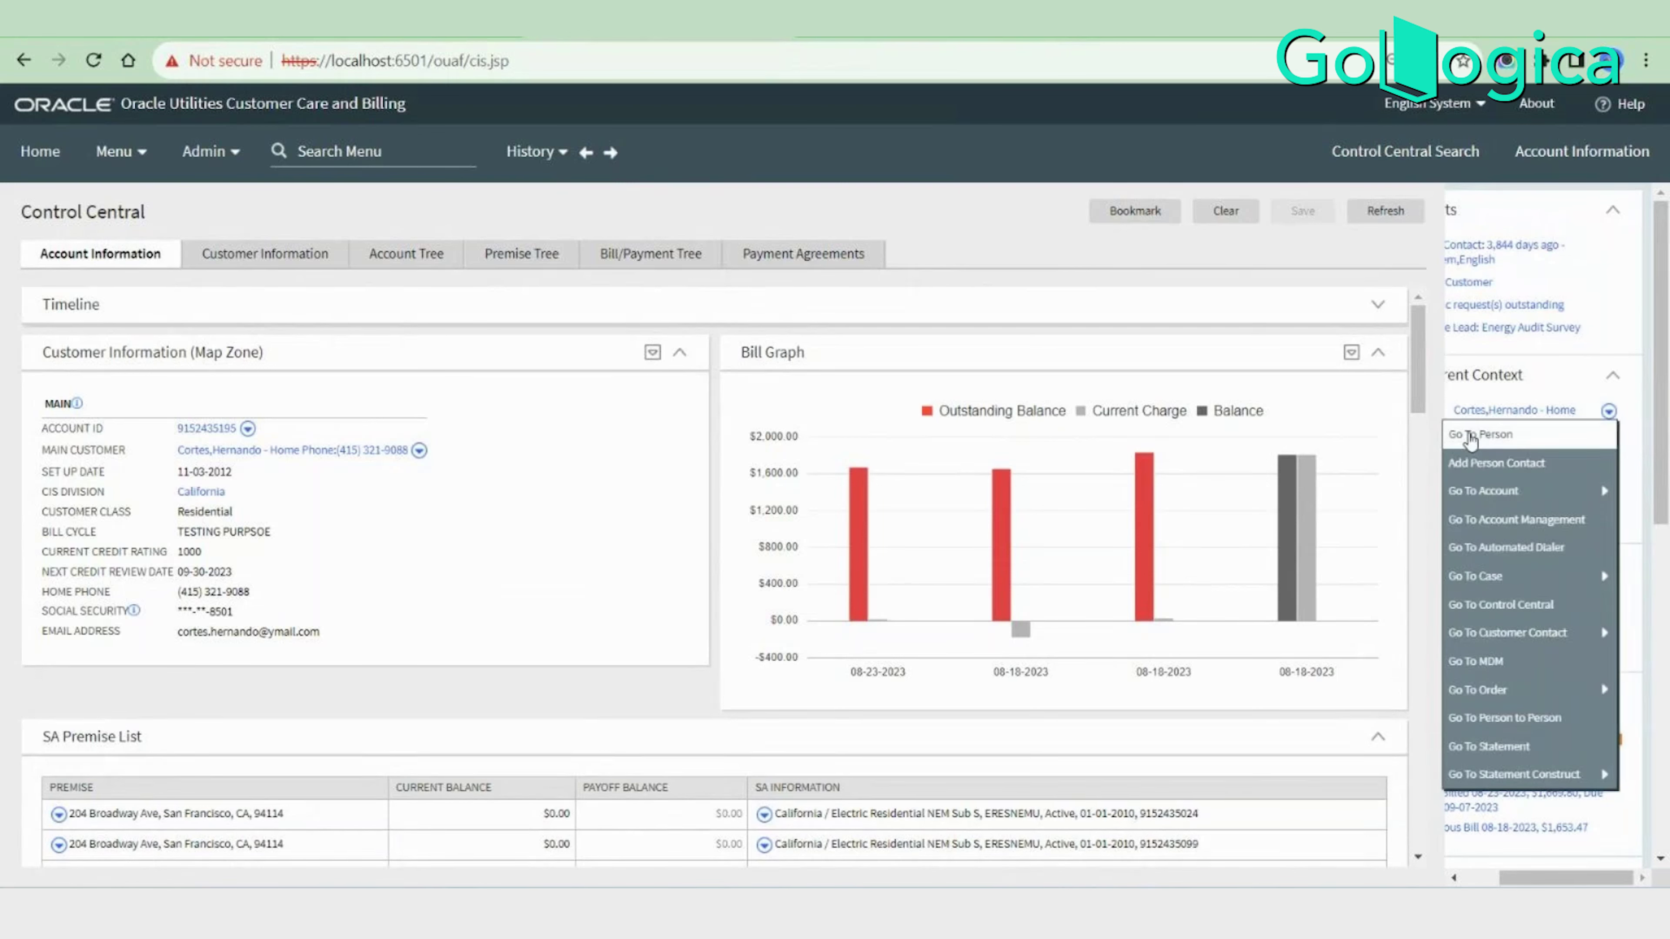
mouse_move(1500, 564)
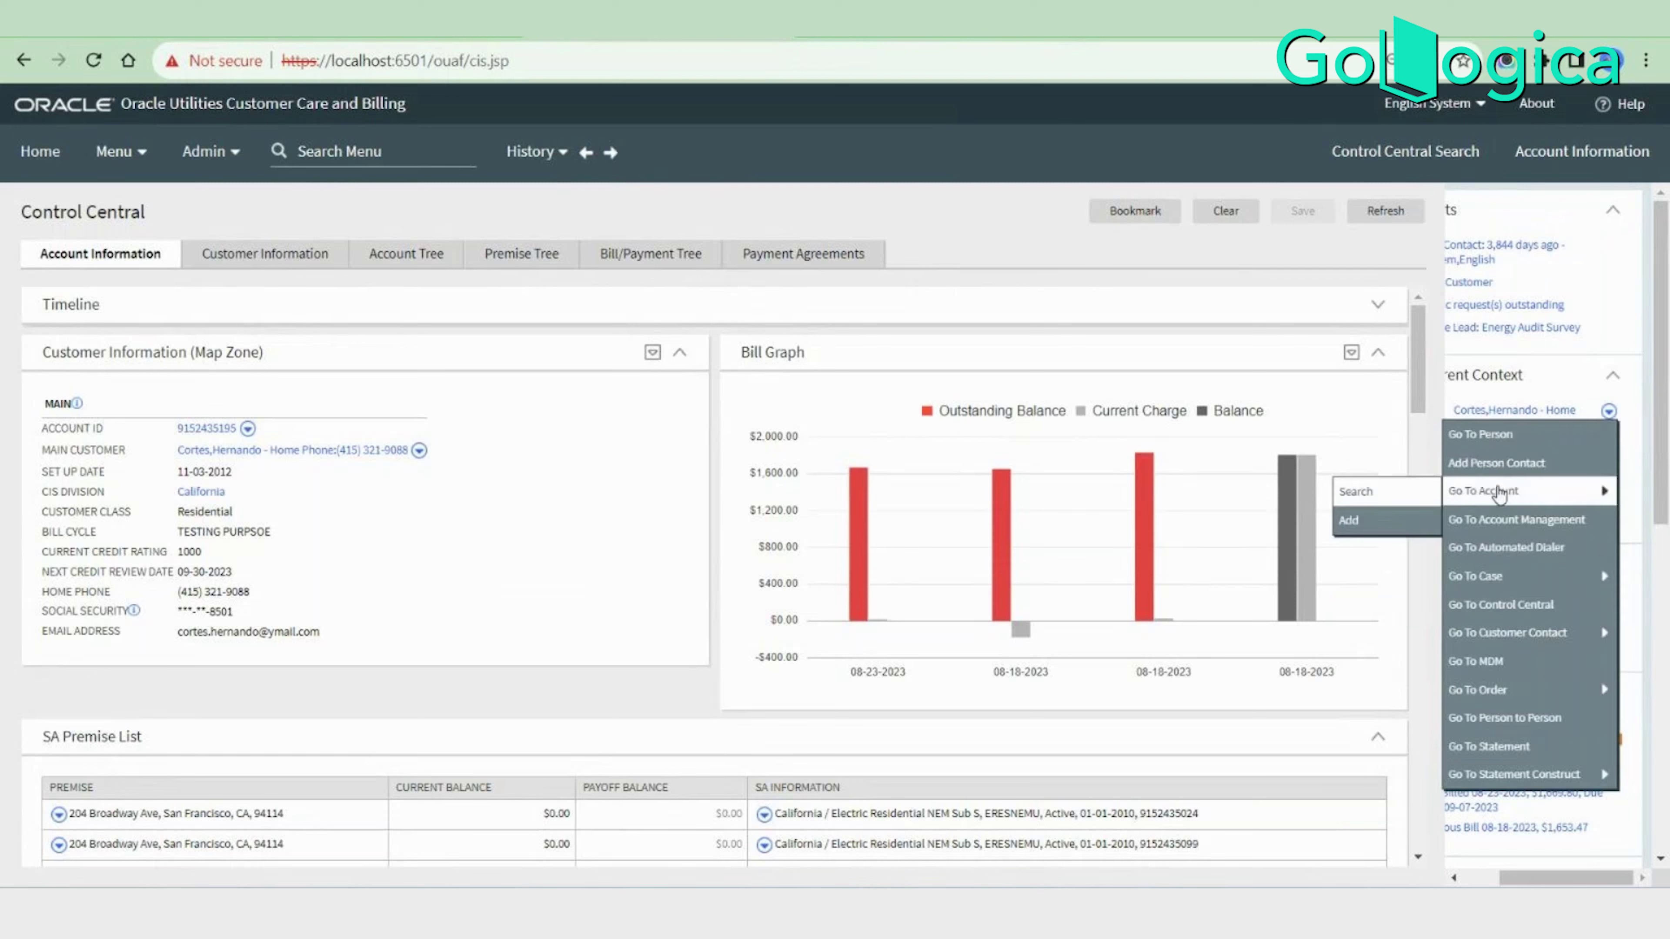
mouse_move(1535, 781)
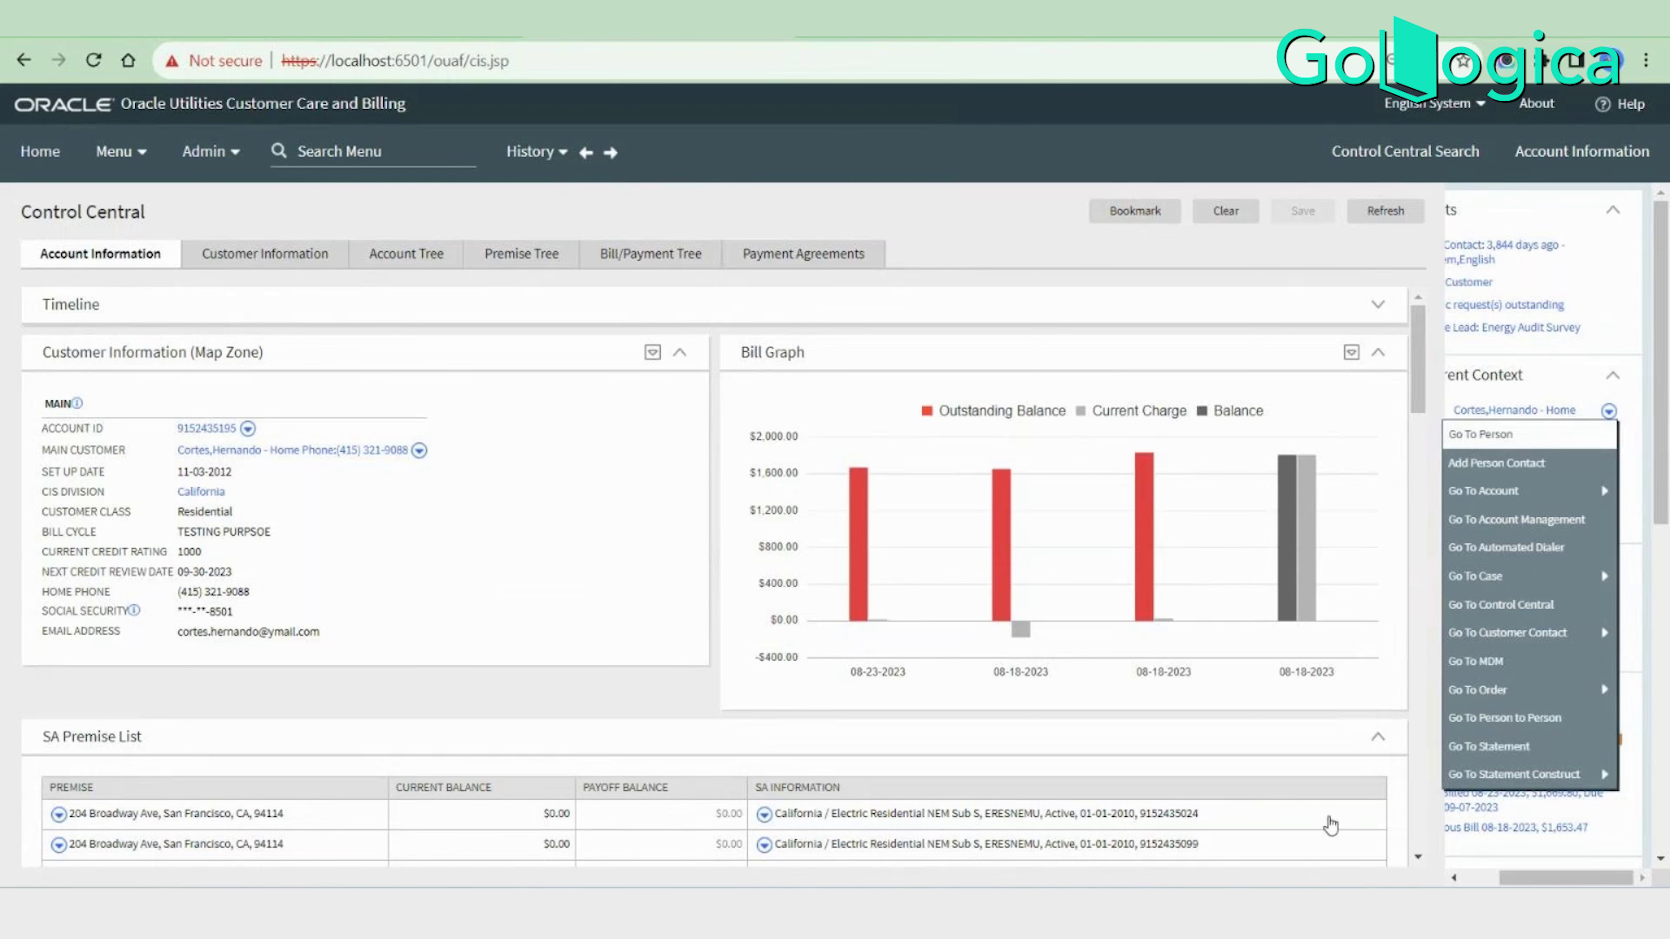
key("Return")
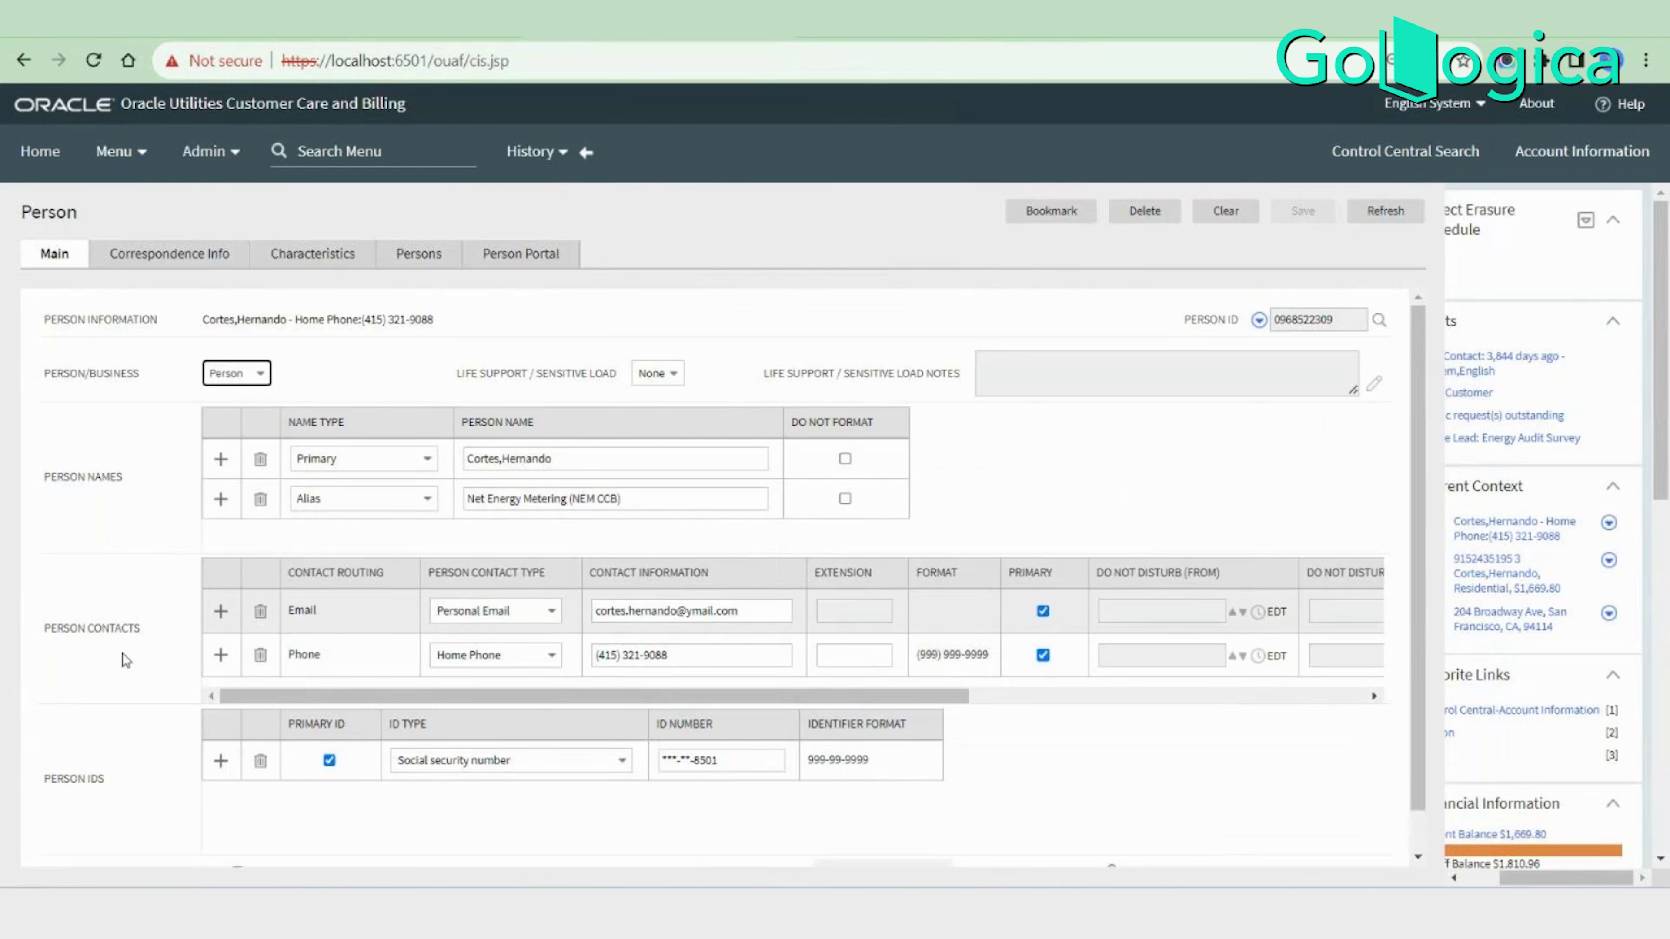
Review the Person Names, Person Contacts and Person IDs sections and the Person ID field of the person record.
left_click_drag(42, 485, 130, 488)
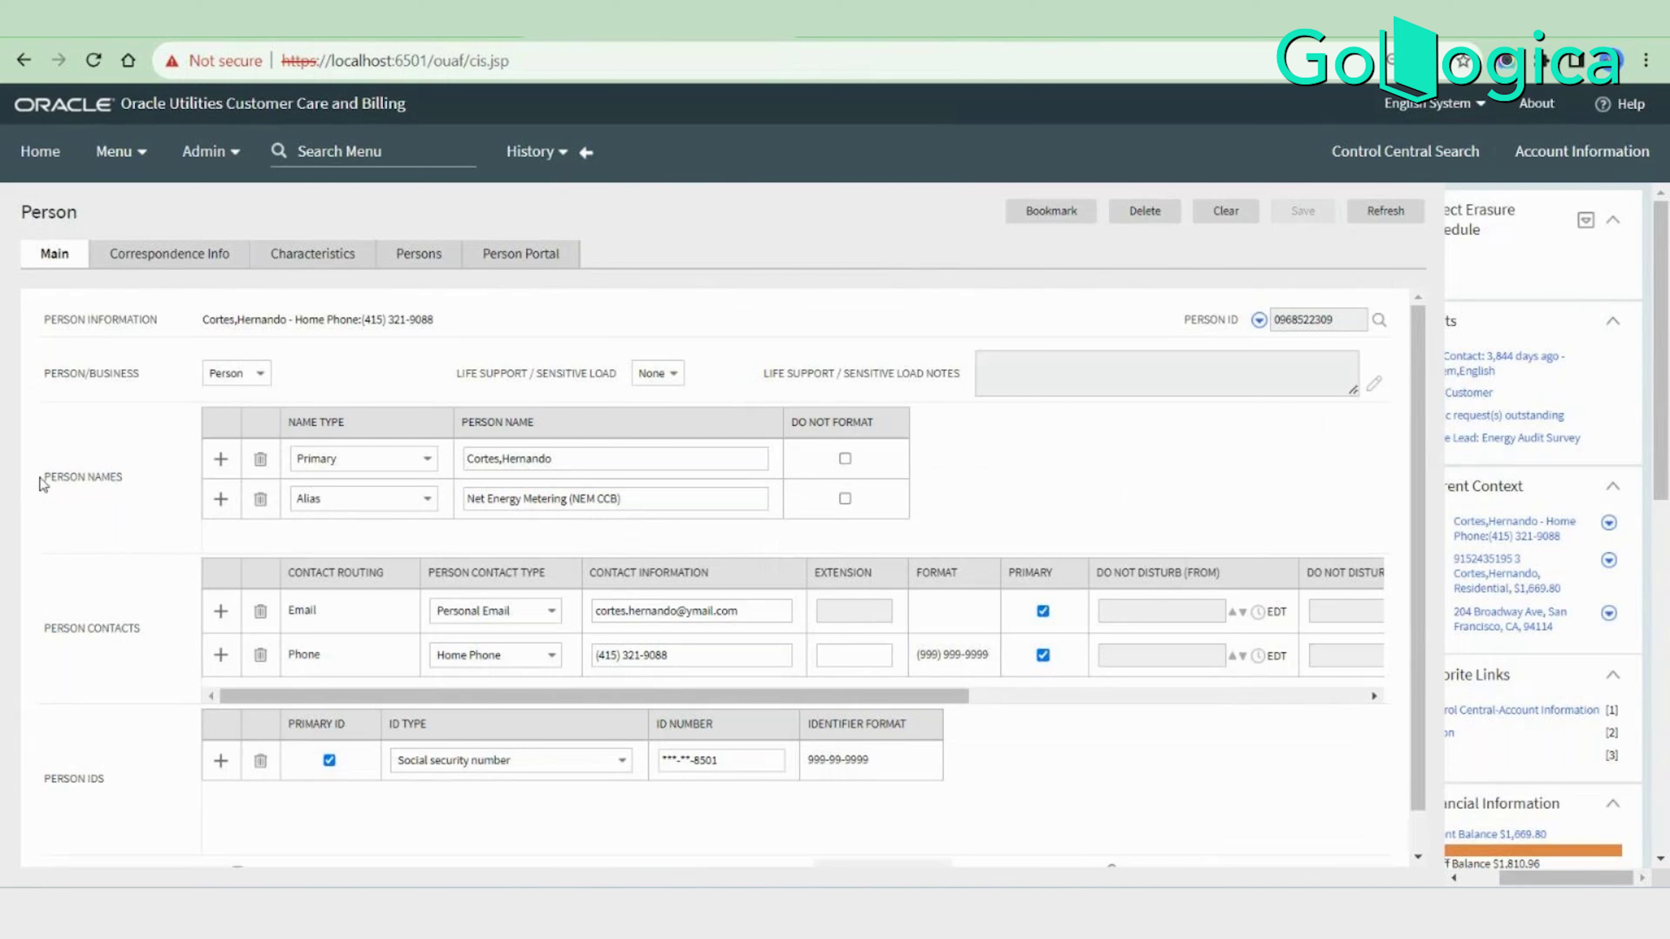
left_click_drag(45, 485, 122, 488)
left_click(1314, 320)
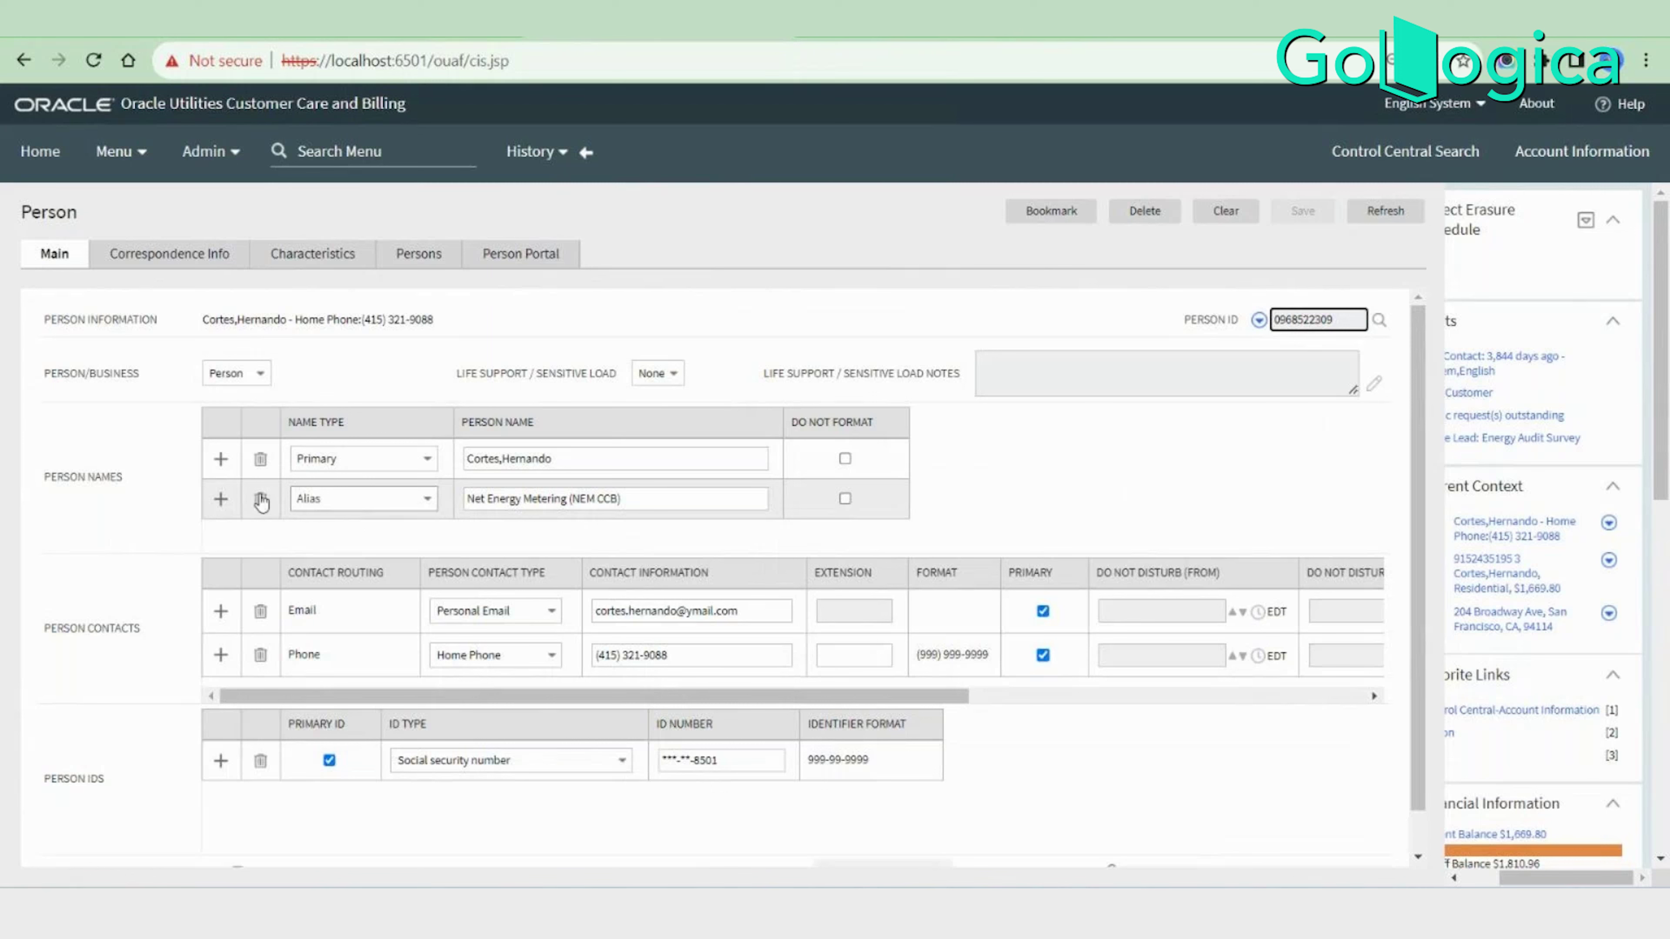
left_click_drag(33, 477, 151, 486)
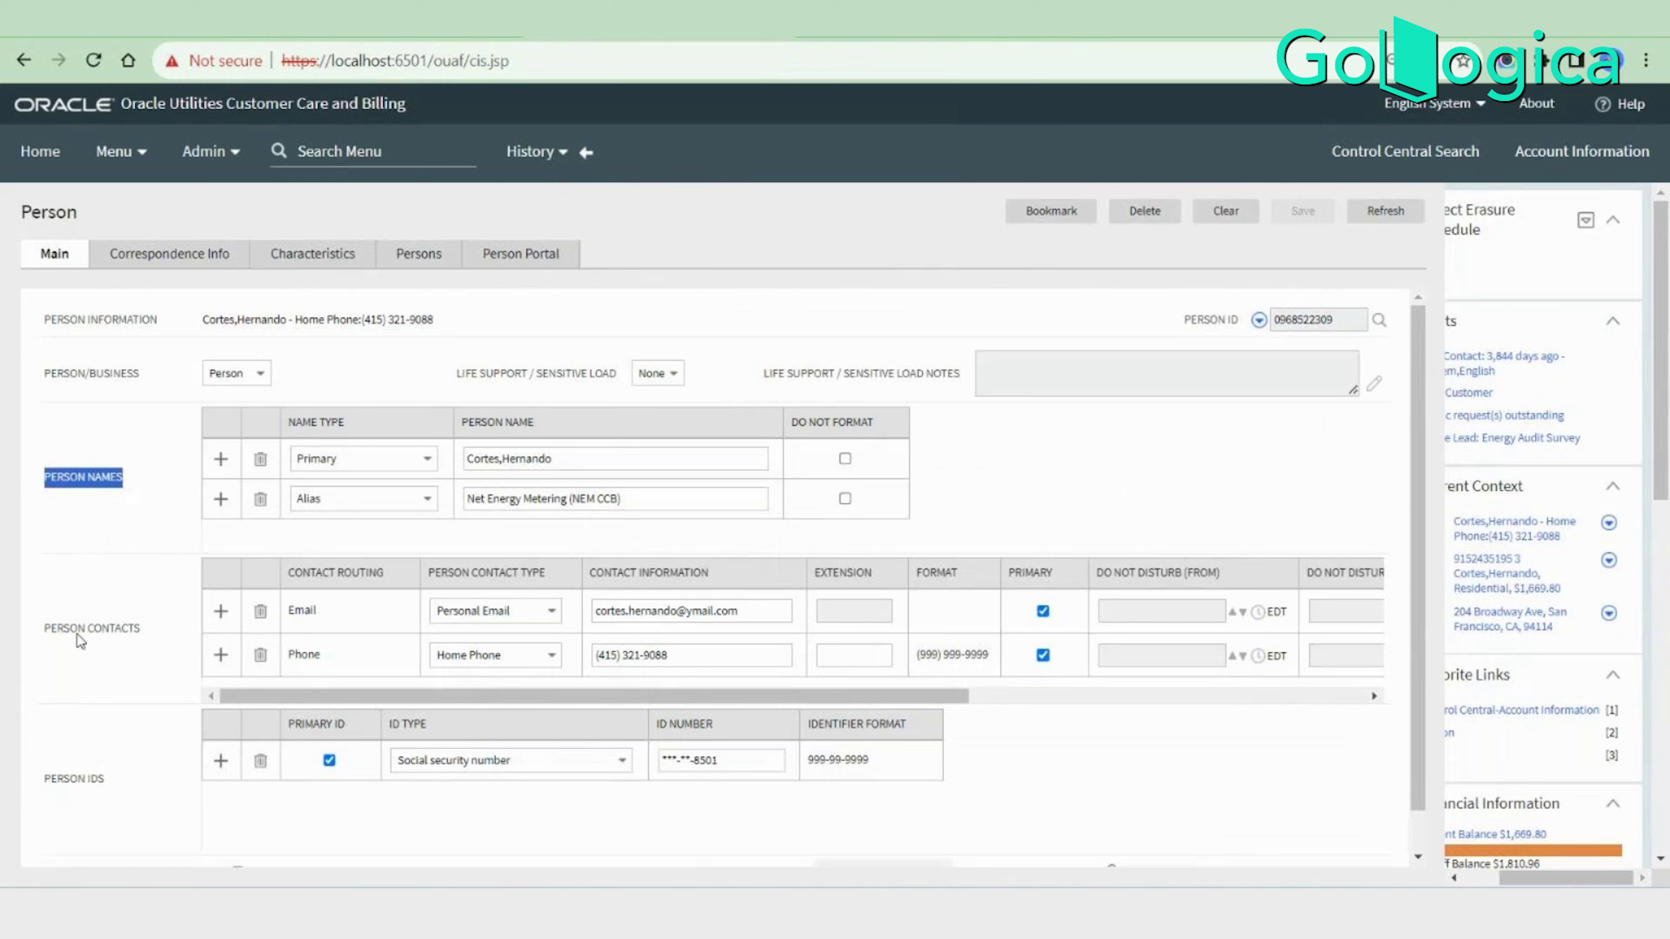
left_click_drag(42, 634, 148, 638)
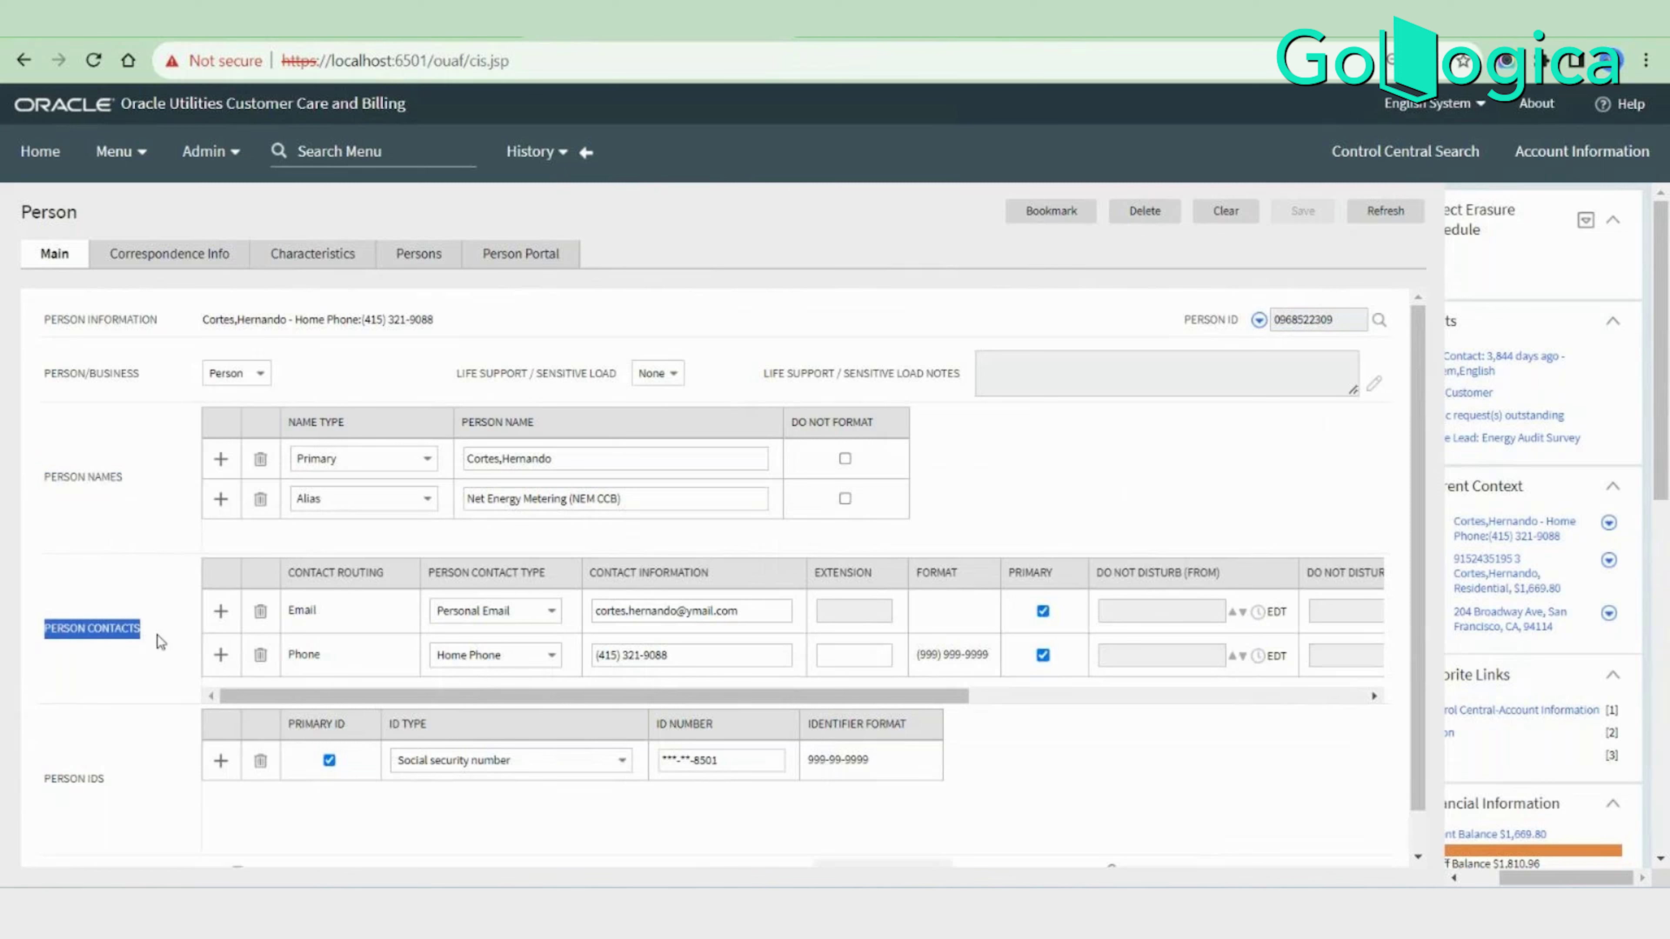
left_click(49, 638)
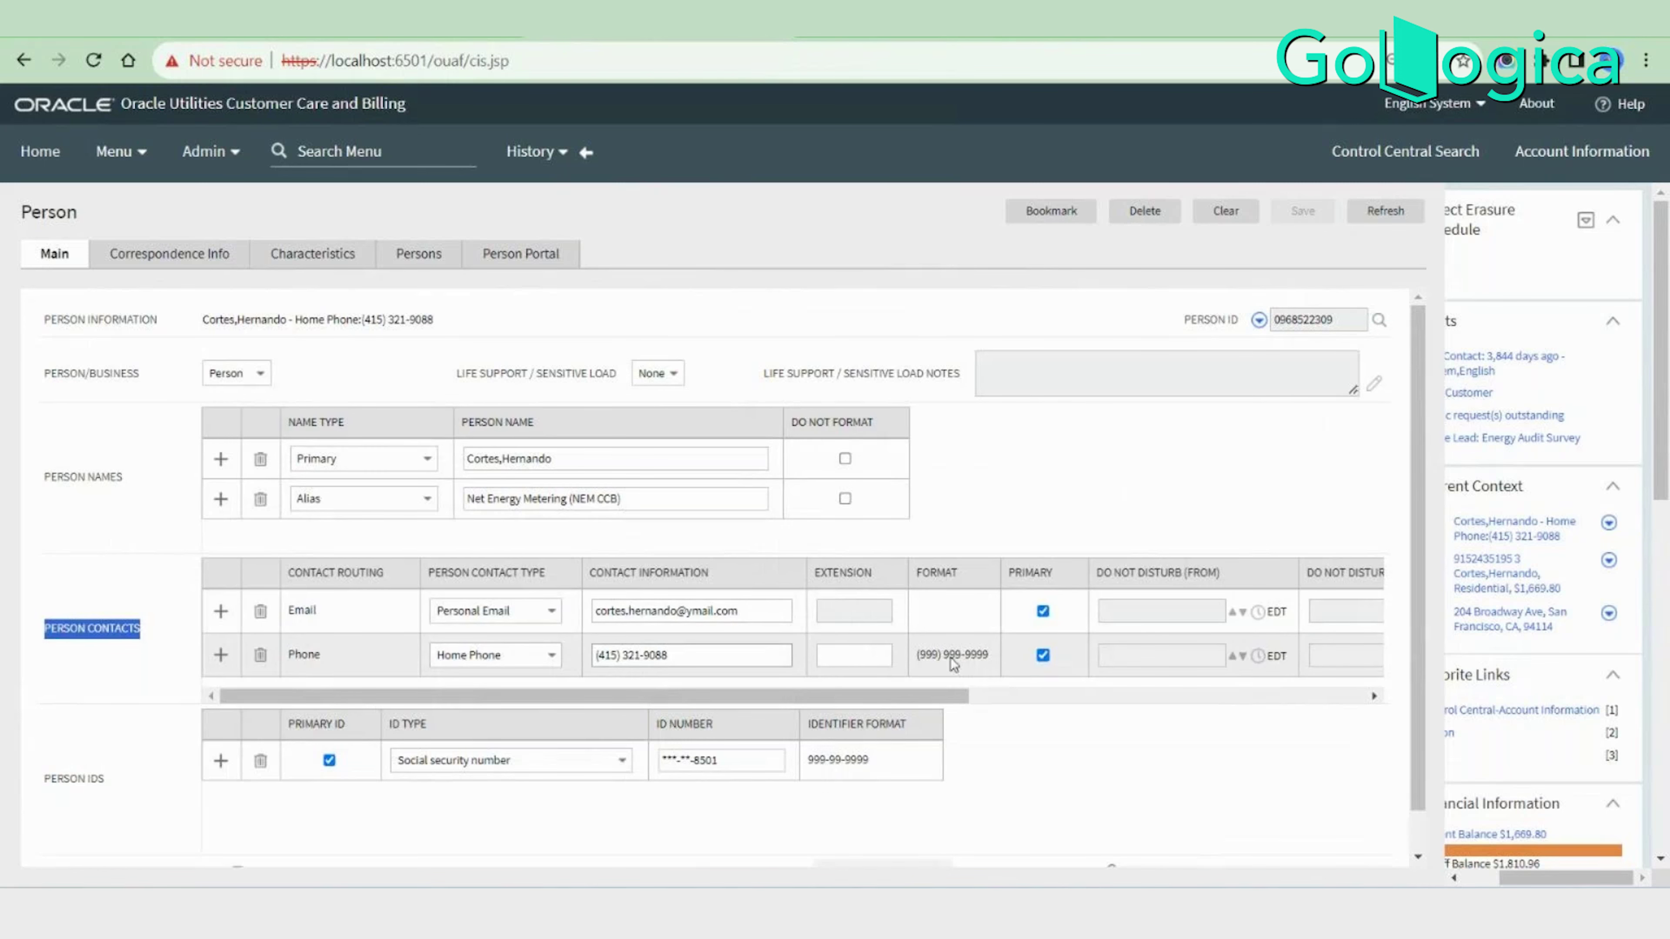
scroll(1161, 730, "down", 1)
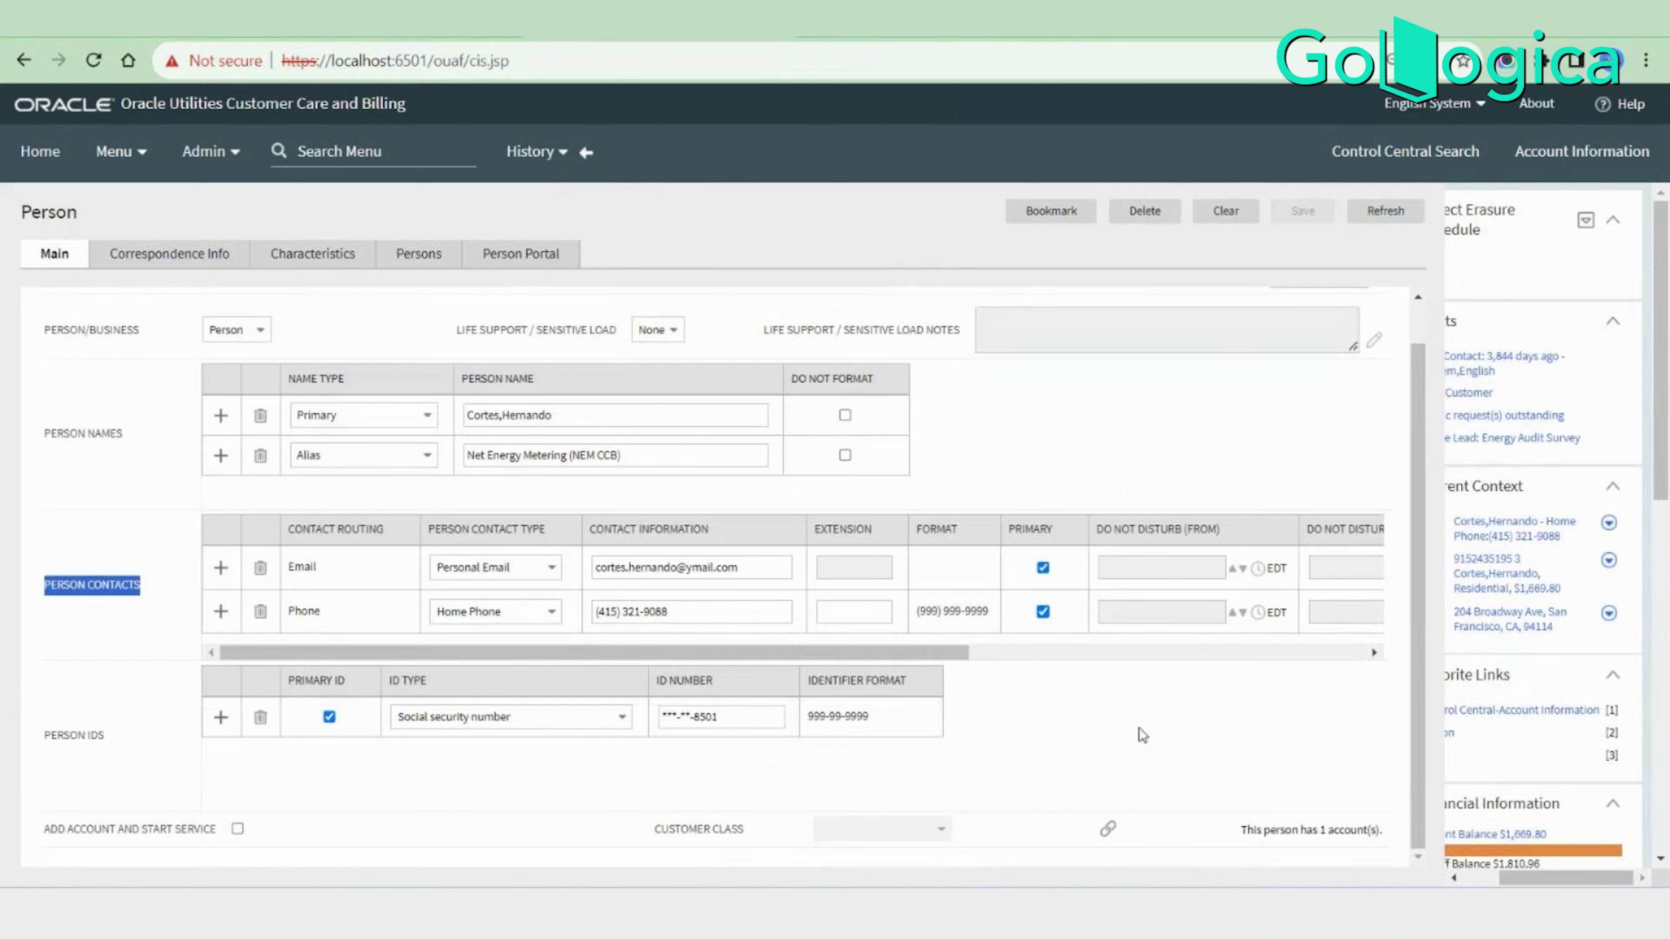
left_click_drag(41, 738, 110, 750)
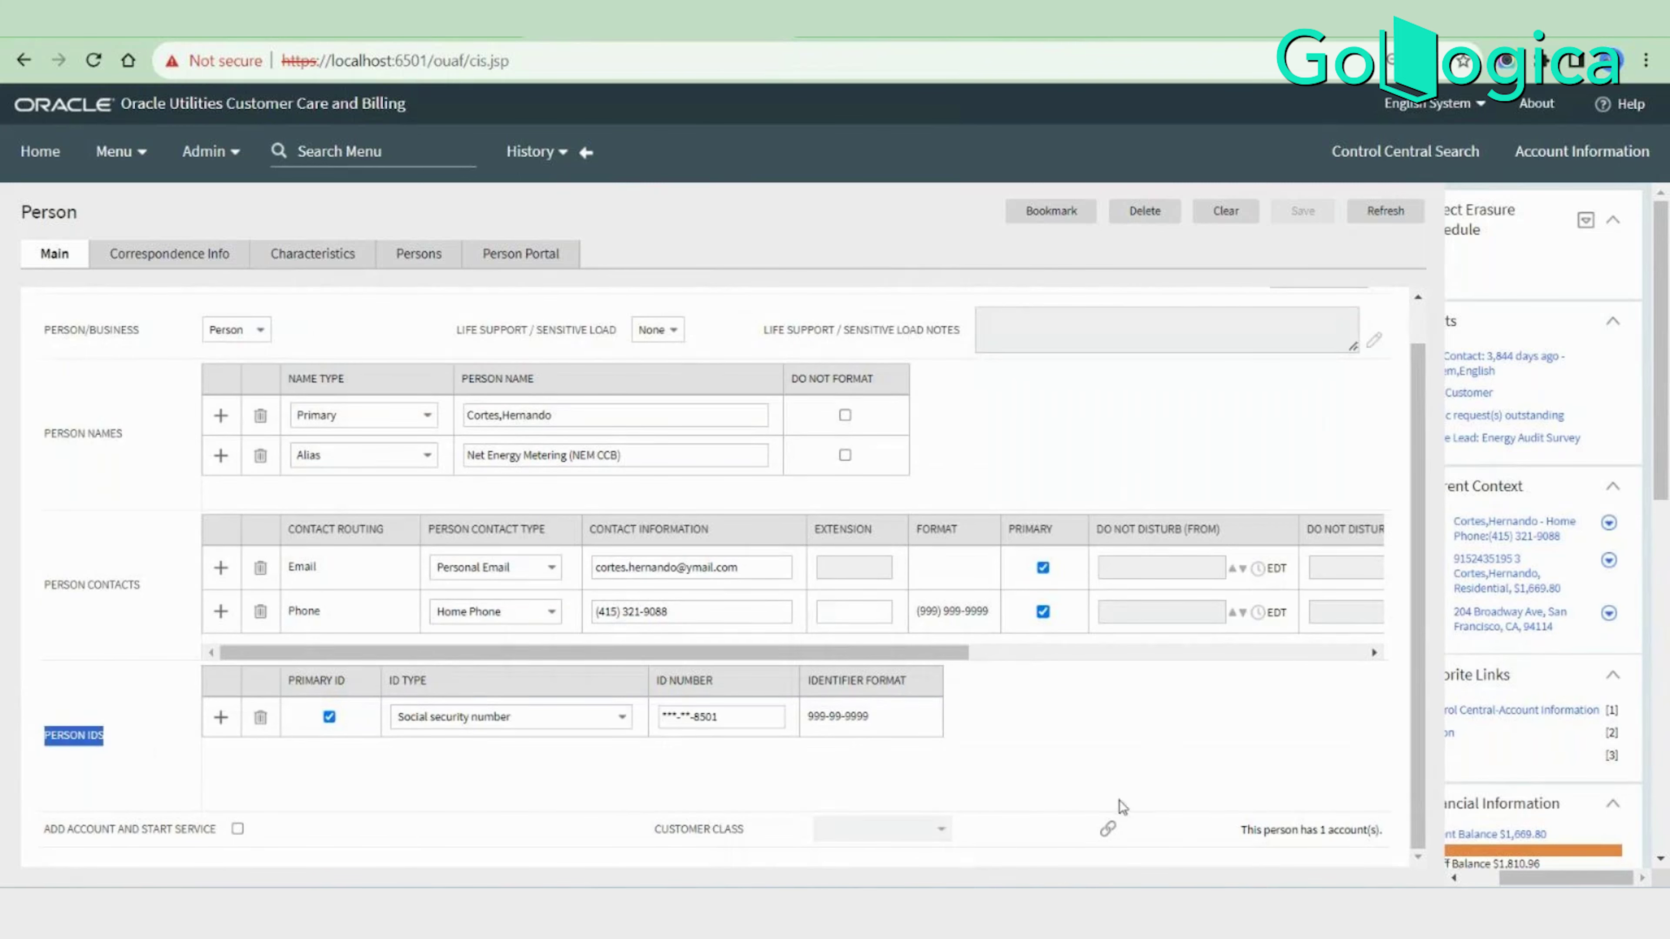
Switch to Oracle SQL Developer and examine the person table queries in test.sql, including CI_PER, CI_PER_NAME and CI_PER_ID.
key("alt+Tab")
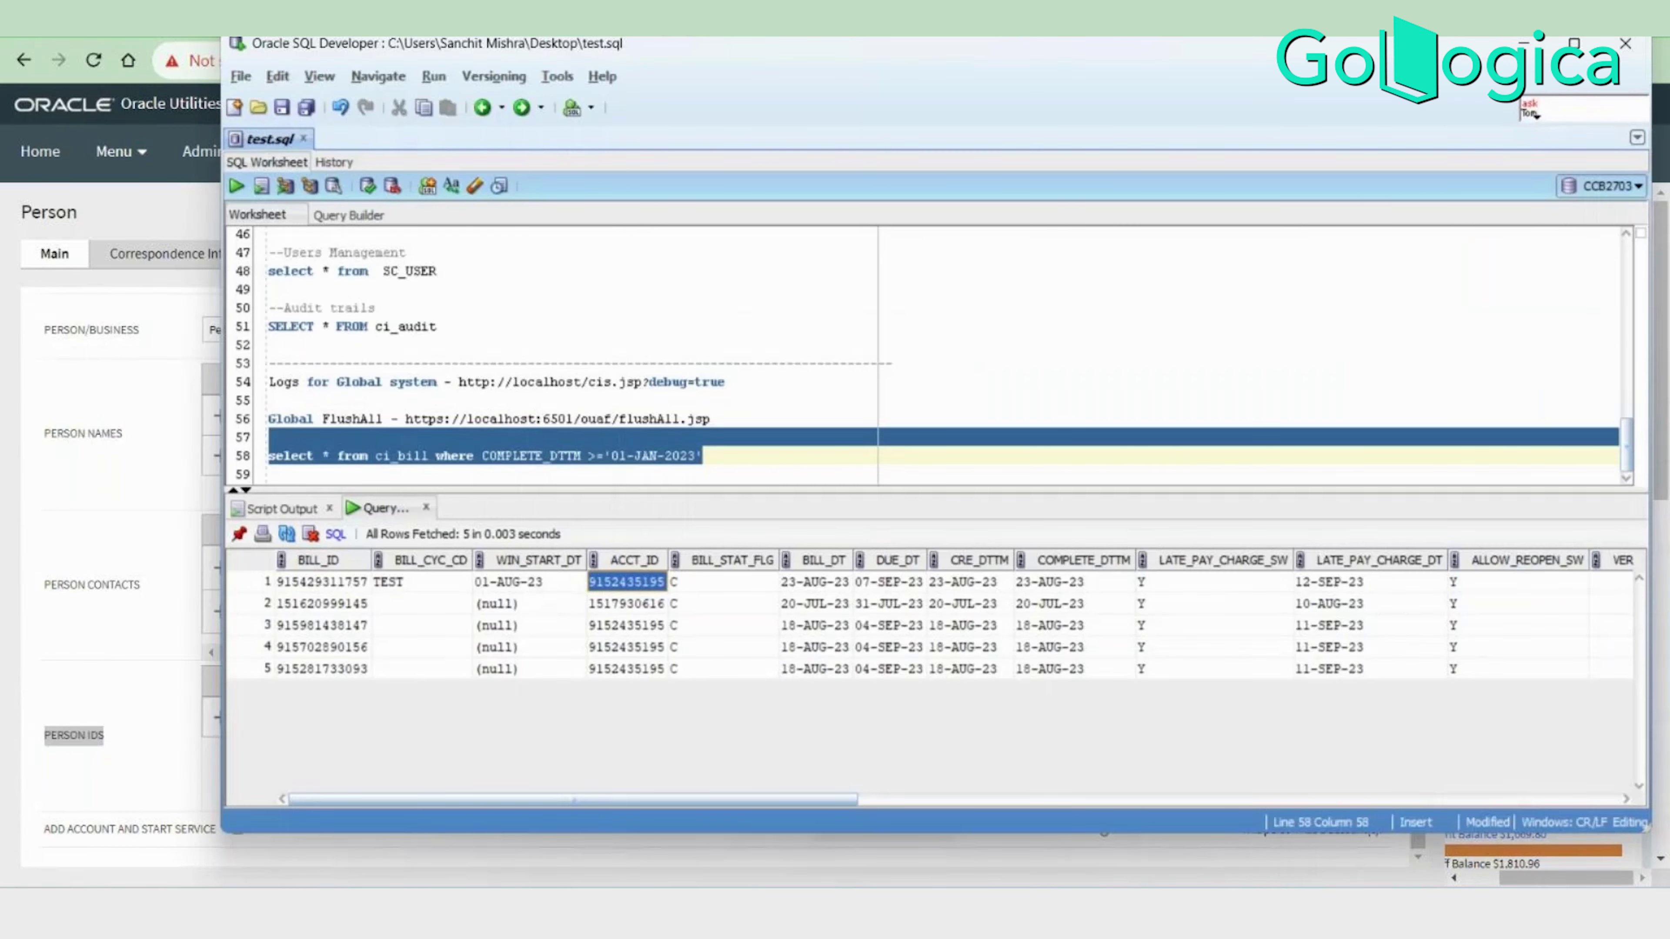
scroll(455, 391, "up", 15)
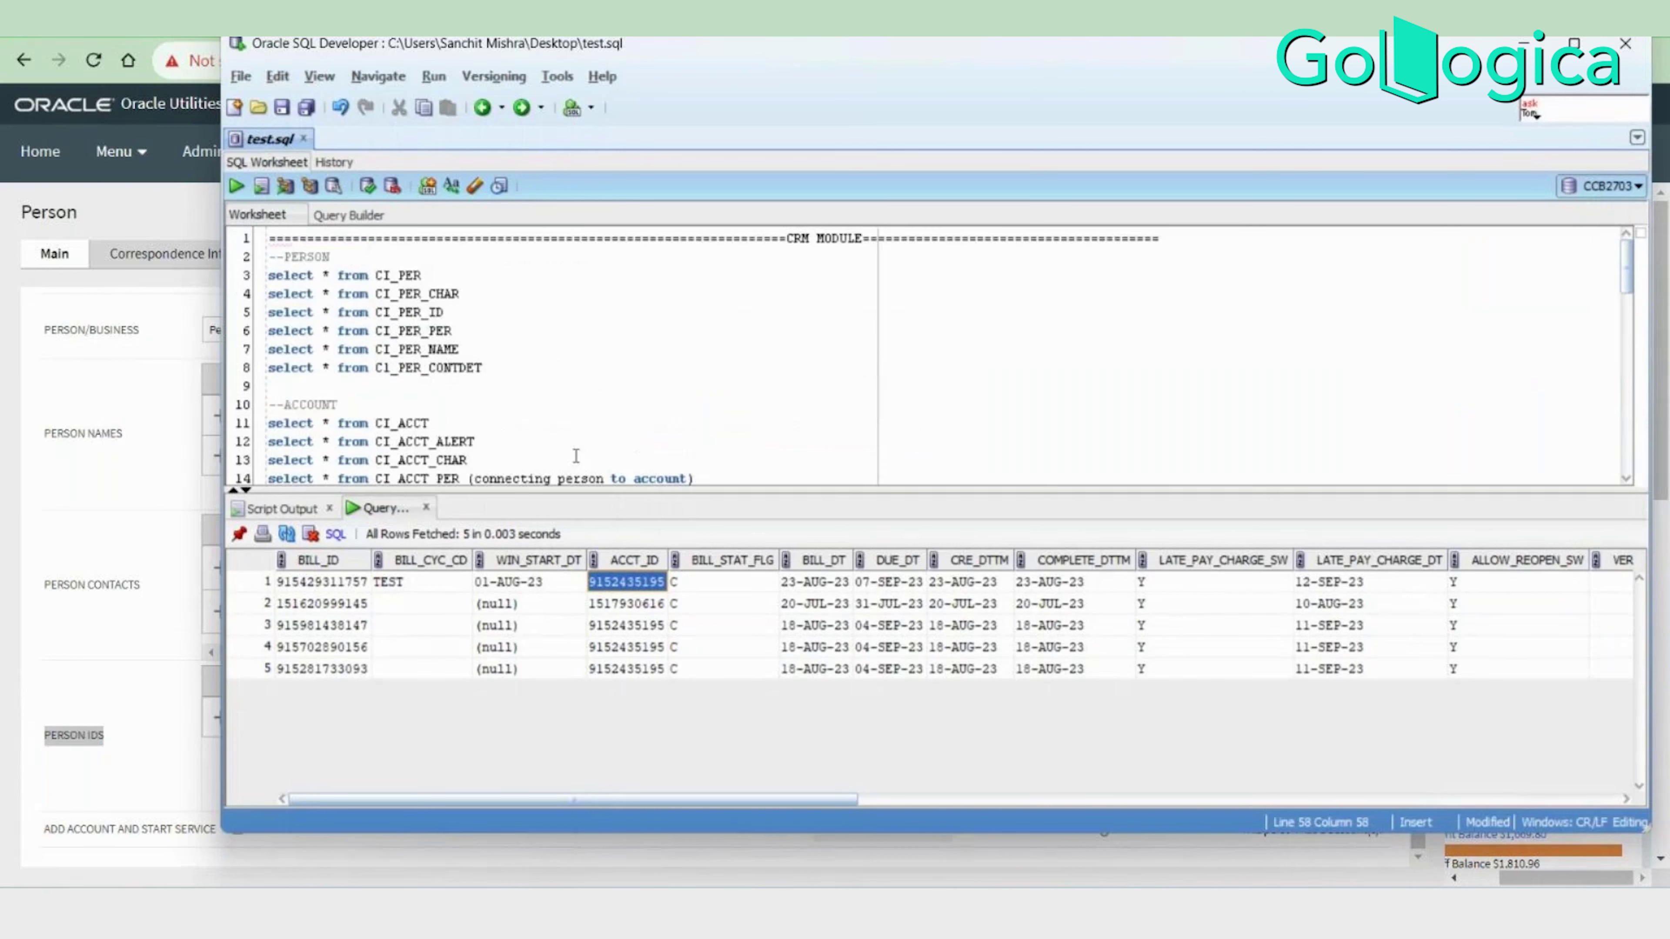
left_click_drag(342, 275, 462, 283)
left_click(463, 281)
left_click_drag(353, 349, 459, 352)
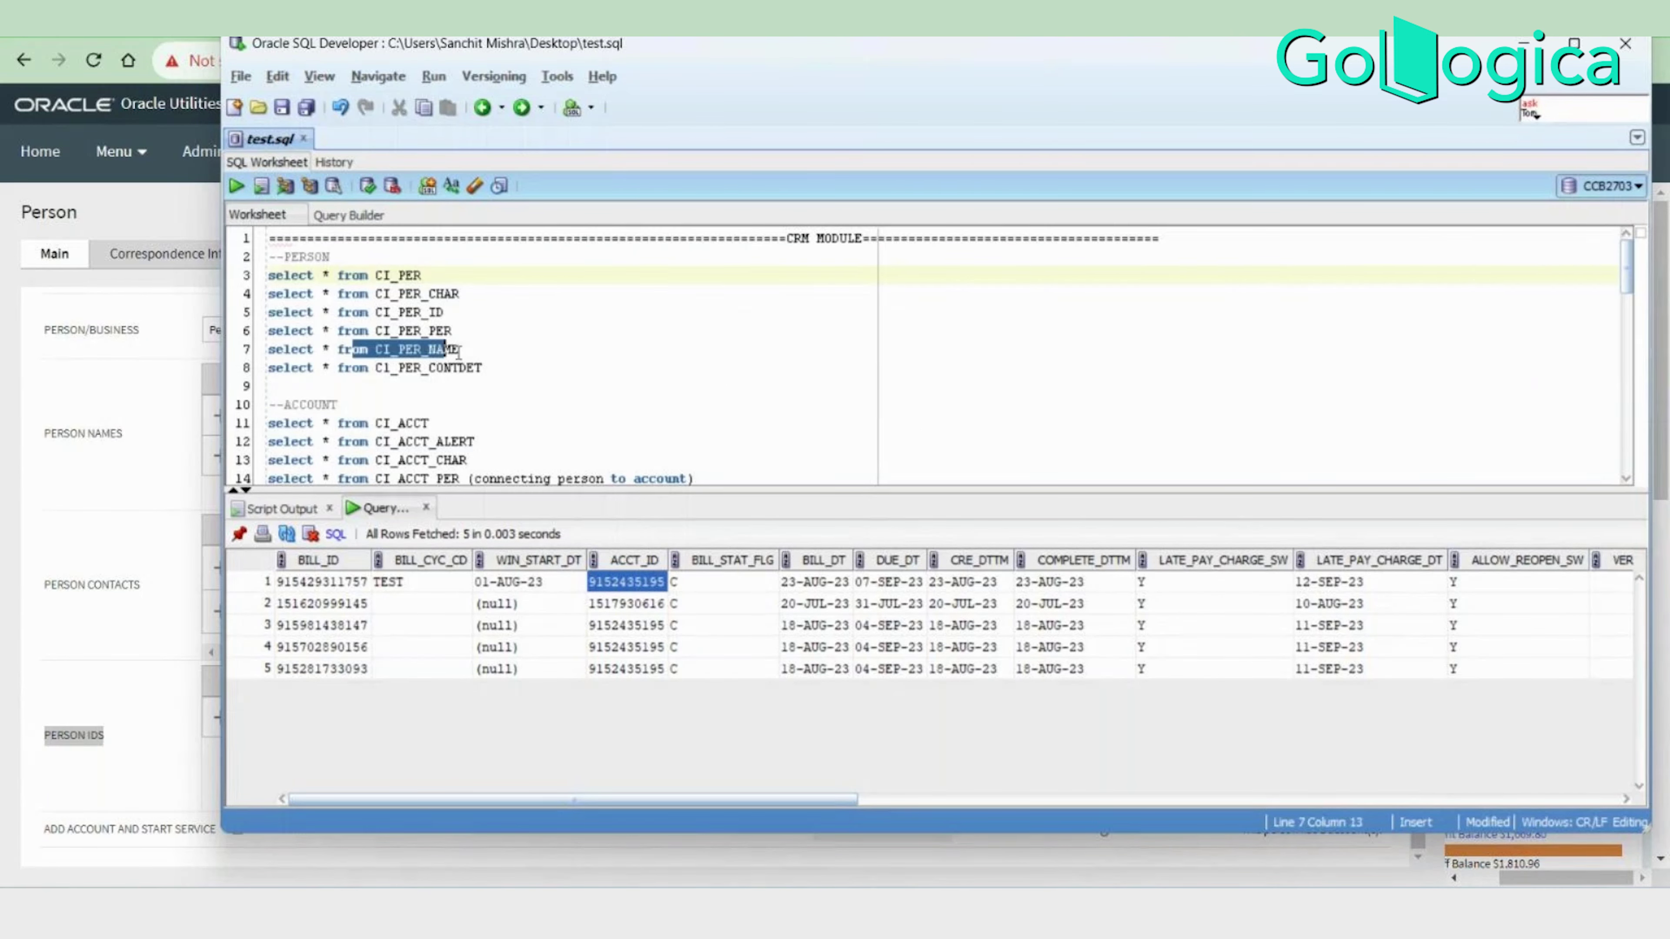
left_click(421, 312)
left_click(270, 385)
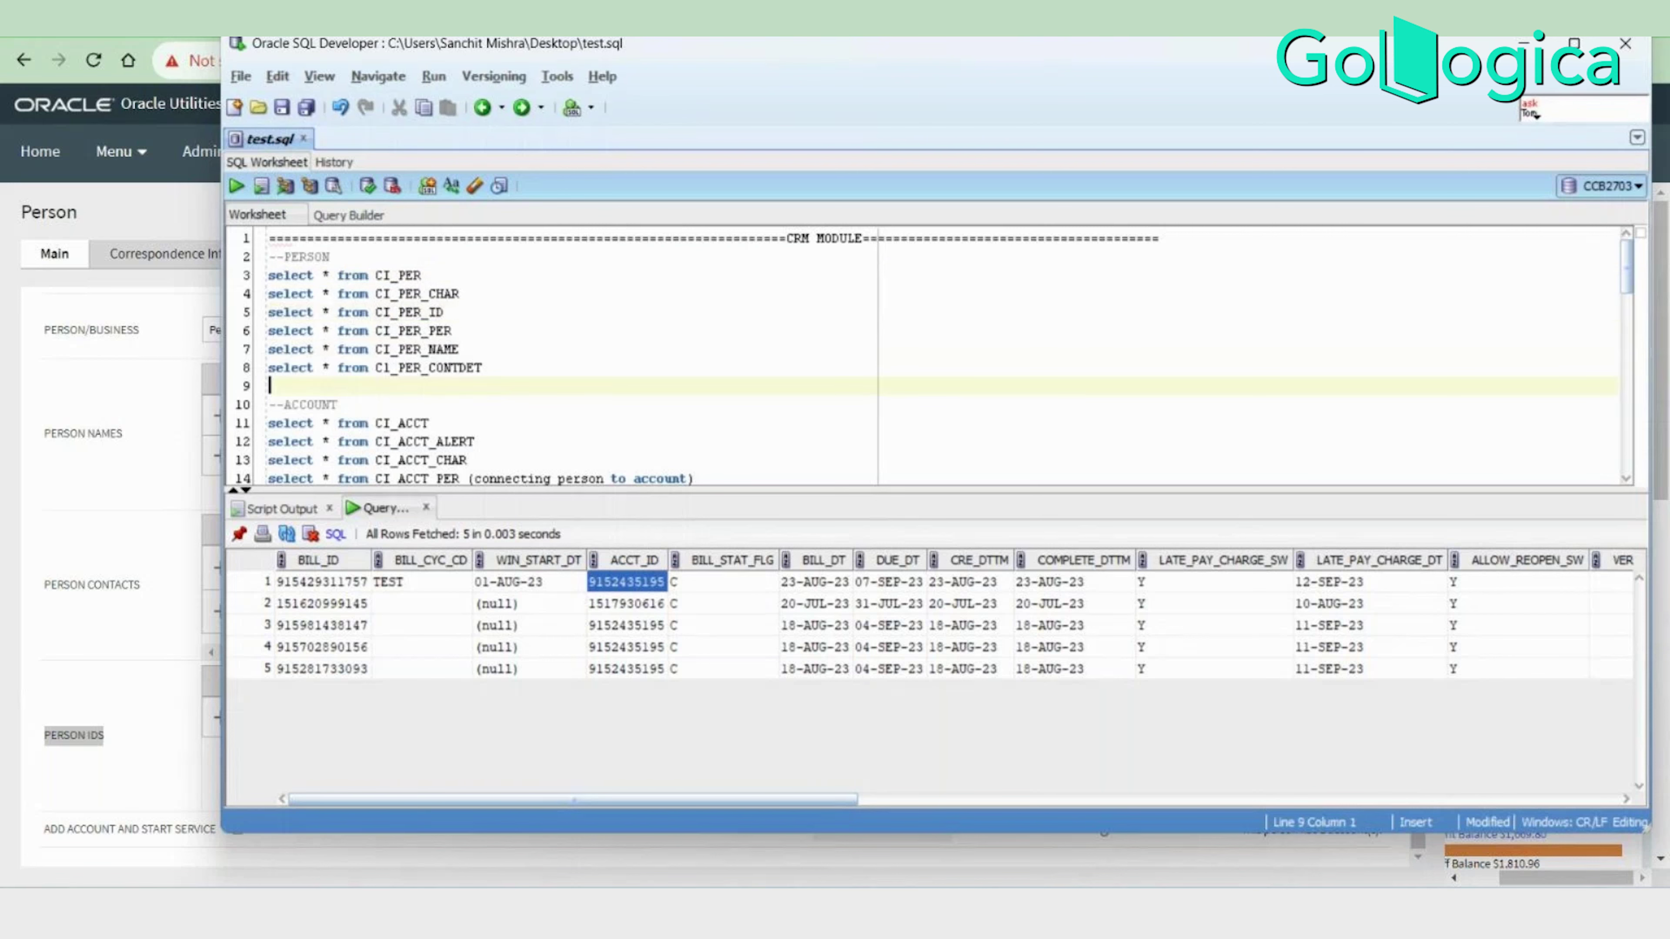
Switch back to Oracle Utilities Customer Care and Billing and look through the person's Correspondence Info, including the override mailing name and address.
key("super+Down")
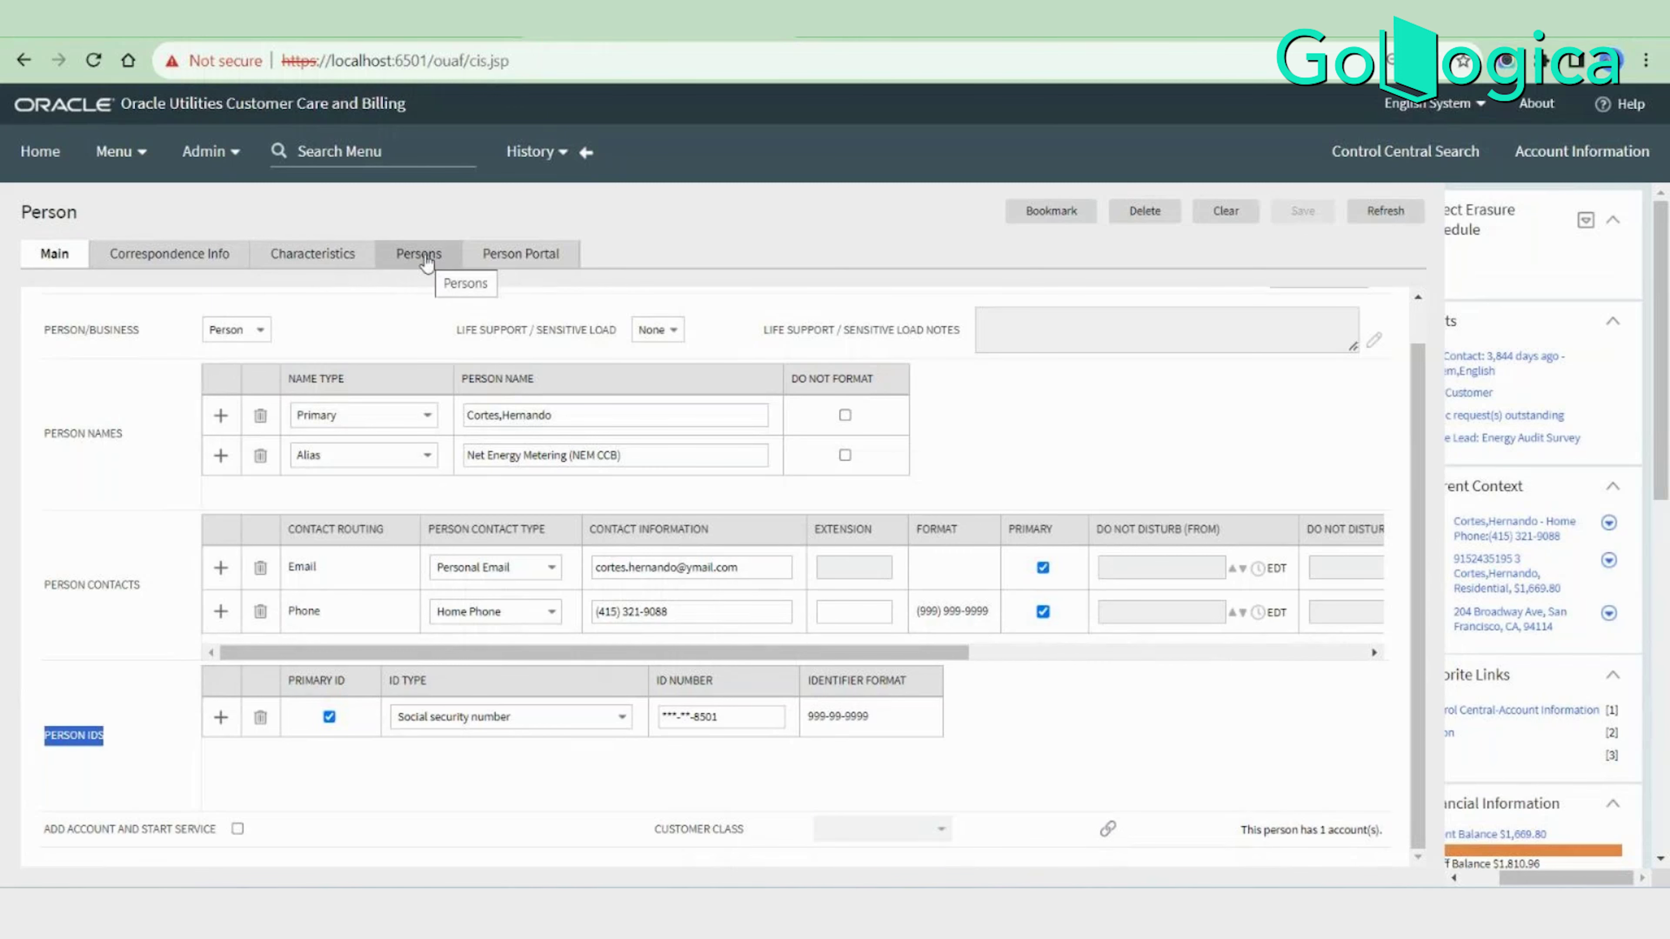
left_click(204, 266)
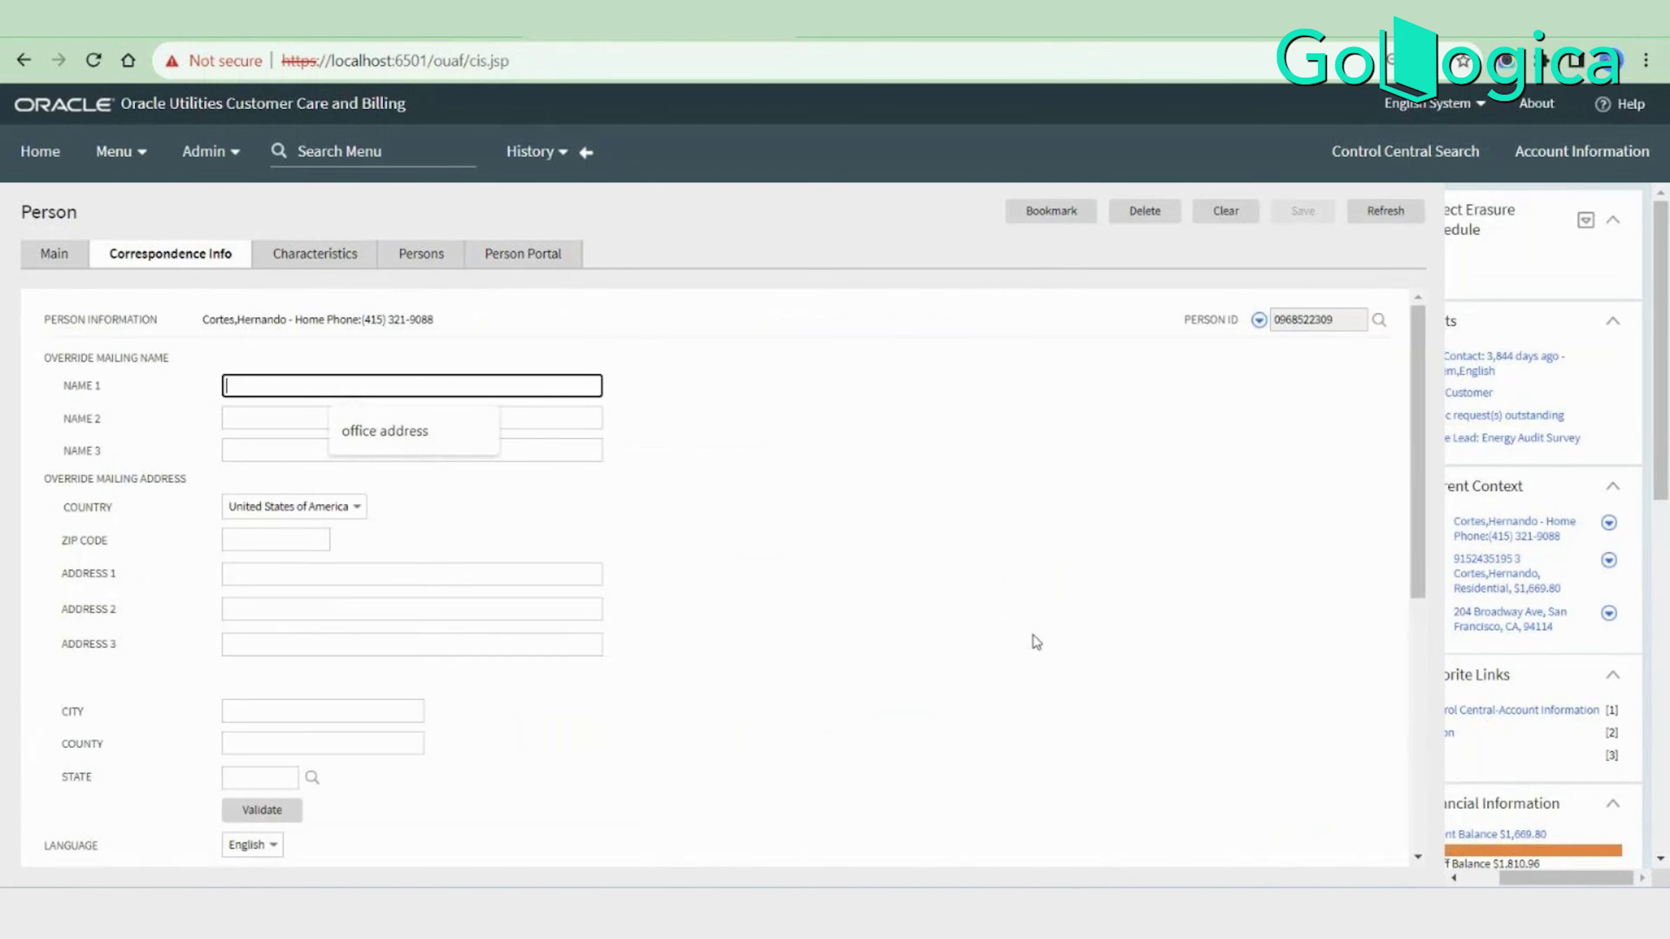
scroll(1033, 634, "down", 6)
scroll(1047, 616, "up", 6)
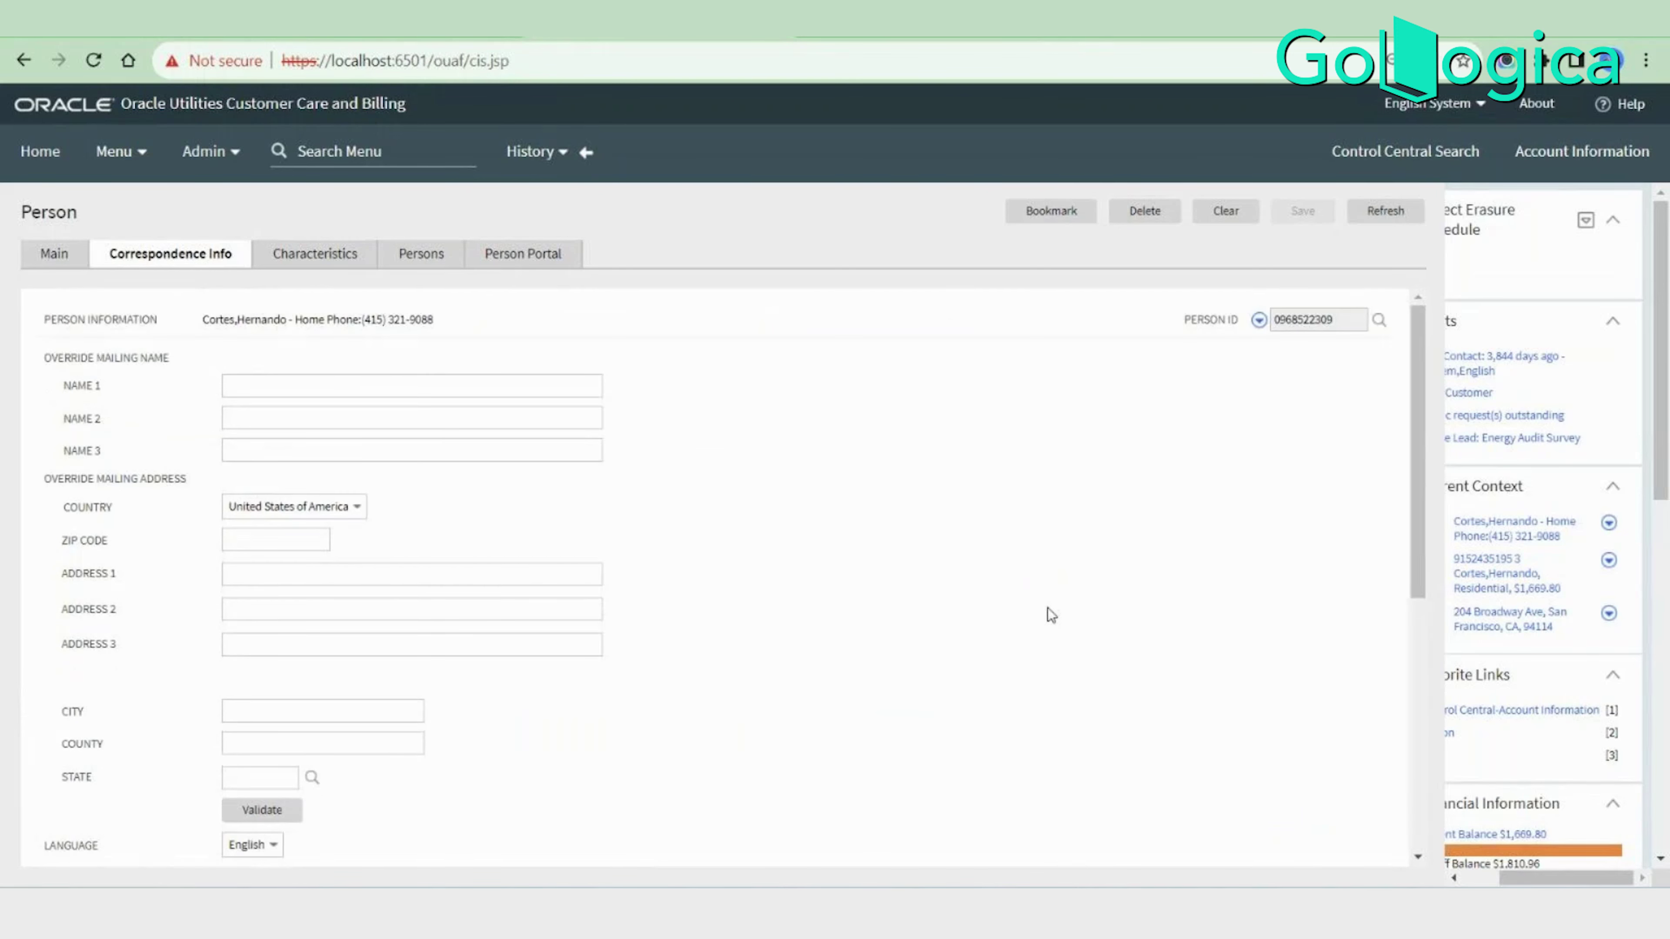
Review the override mailing name fields and the rest of the person's Correspondence Info.
left_click_drag(59, 387, 393, 382)
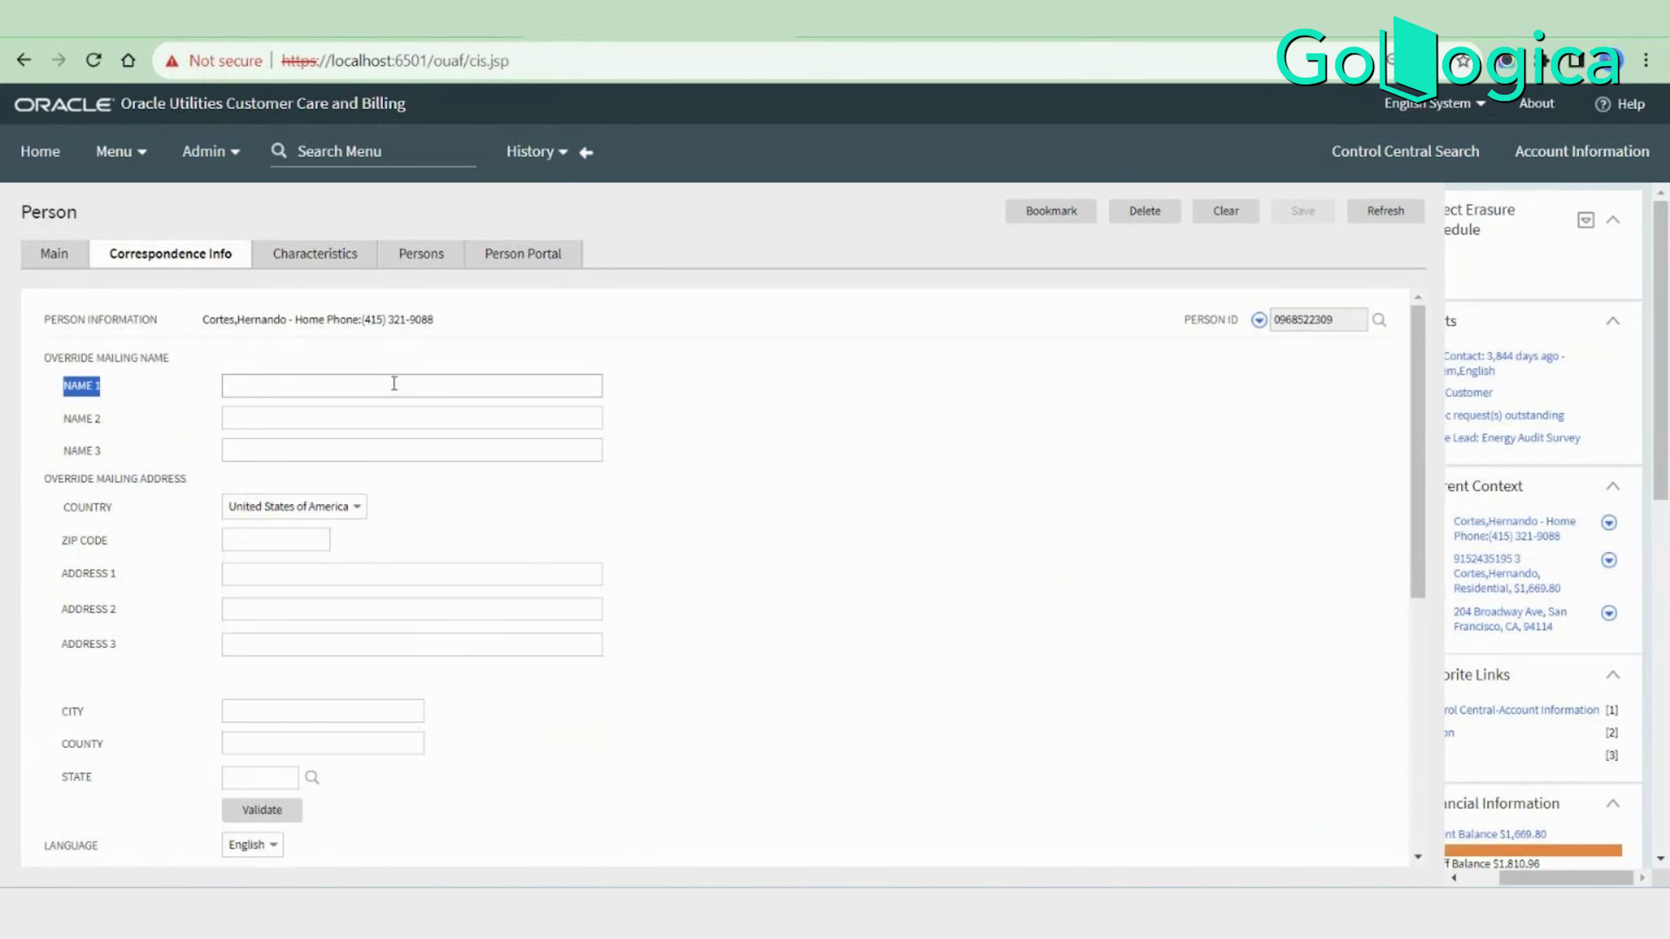
left_click(260, 382)
left_click(834, 671)
scroll(834, 658, "down", 6)
scroll(829, 620, "up", 6)
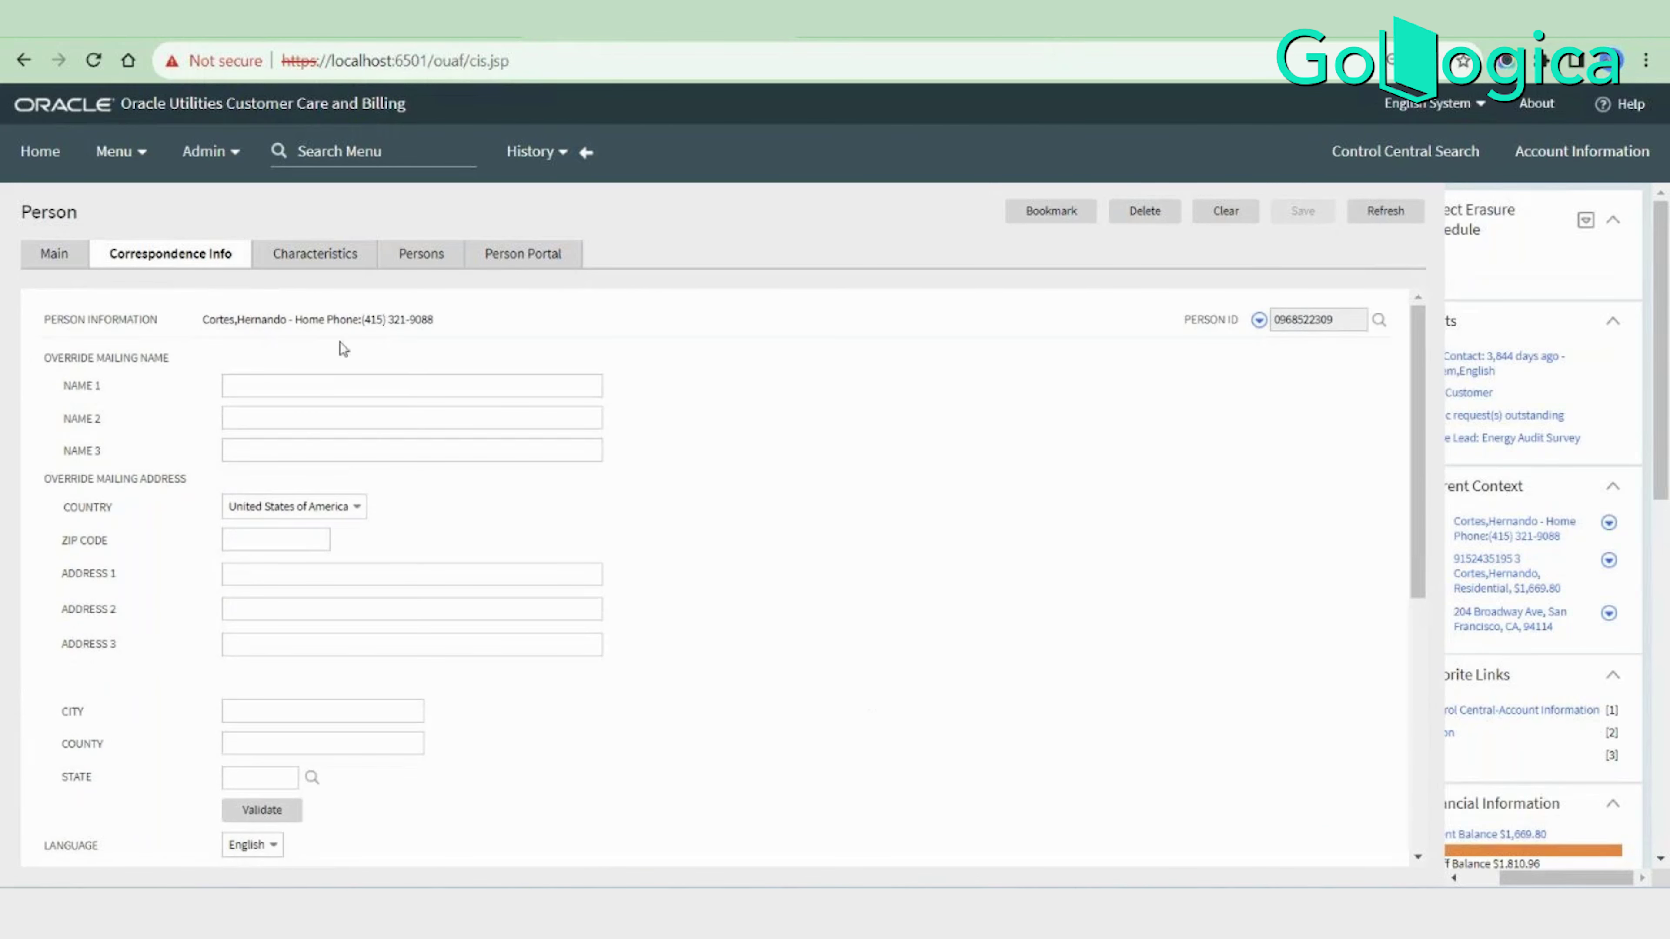
Go to the person's Characteristics and examine the available characteristic types and the Characteristic Value field.
left_click(355, 255)
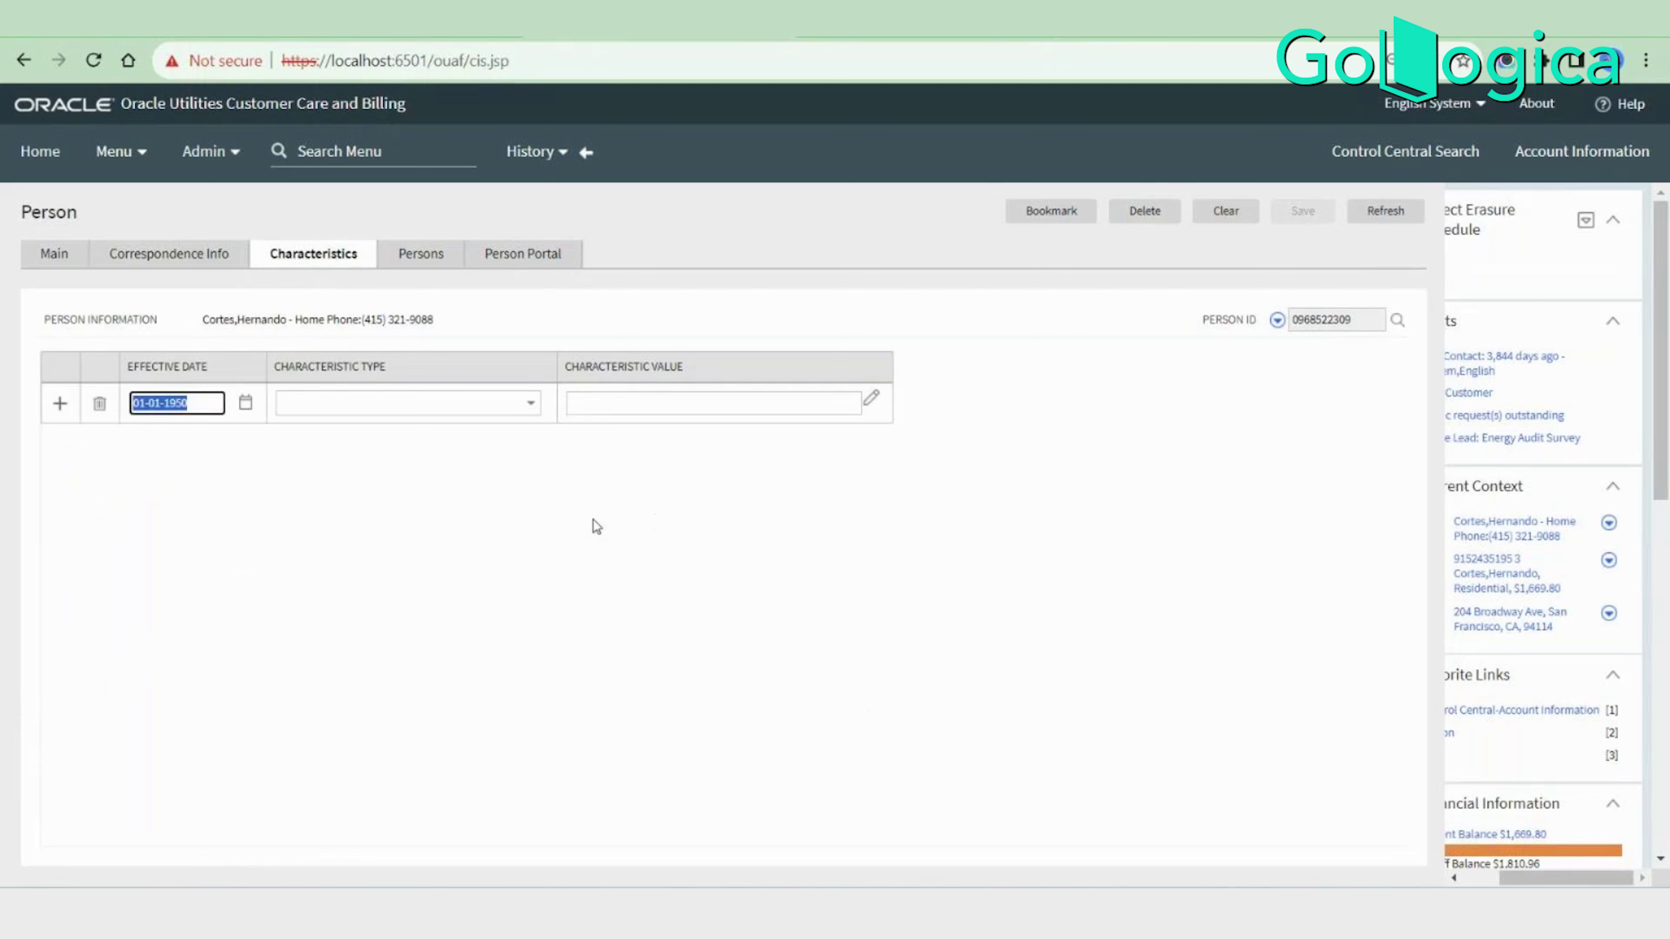
left_click(371, 400)
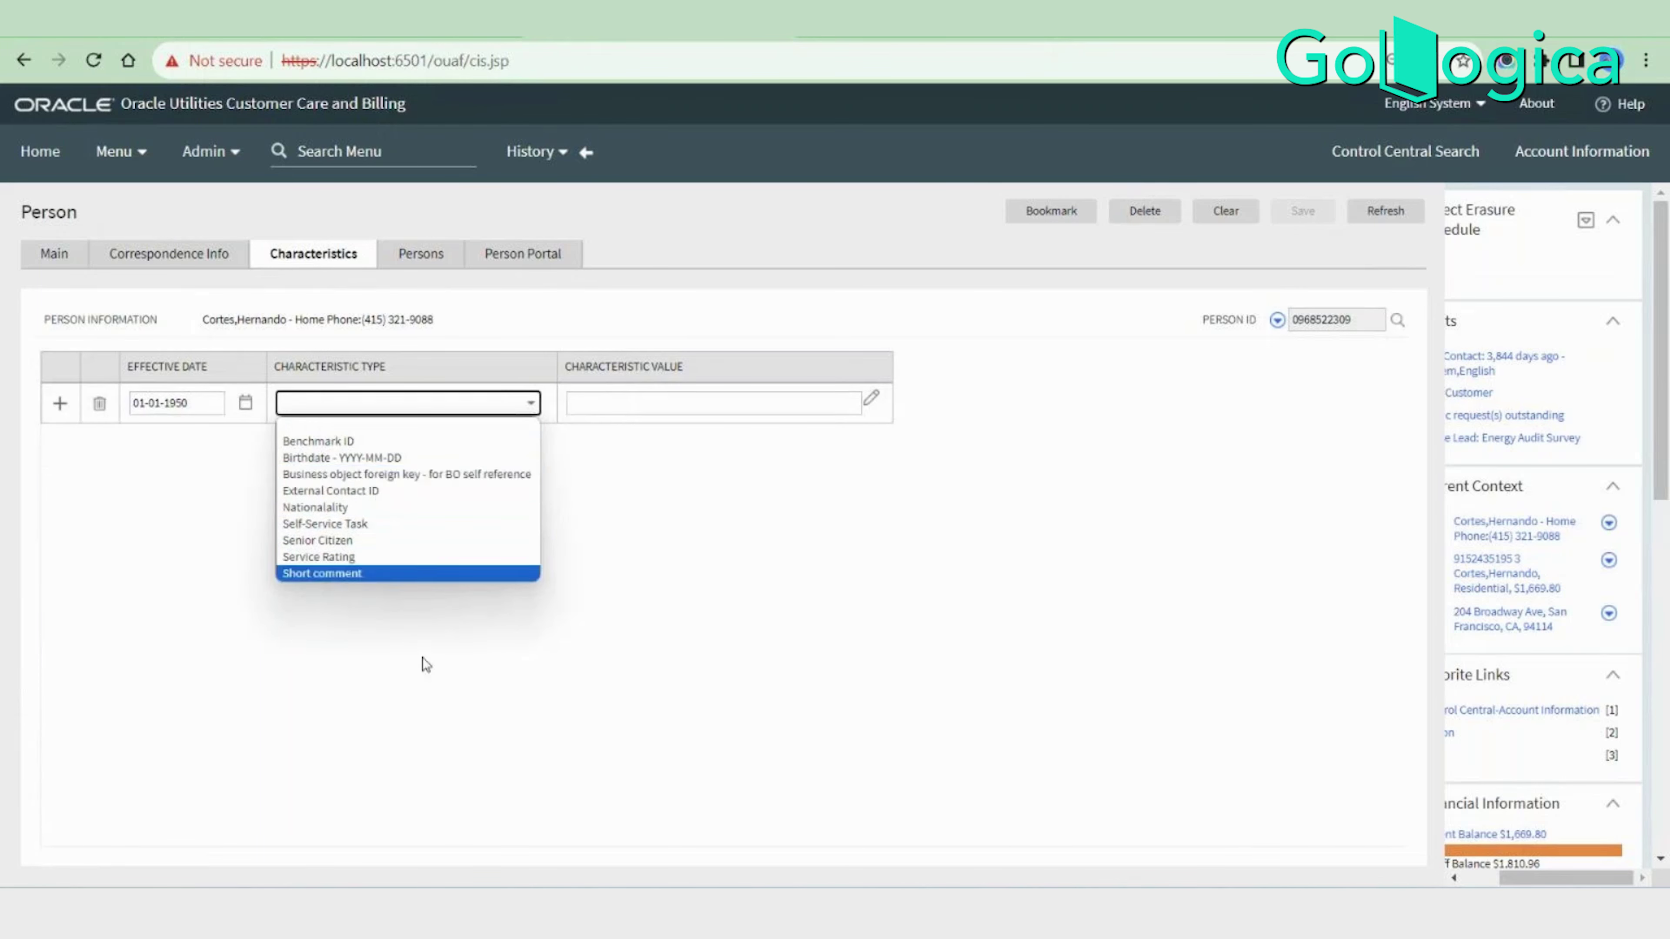
left_click(355, 399)
left_click(354, 399)
left_click(683, 403)
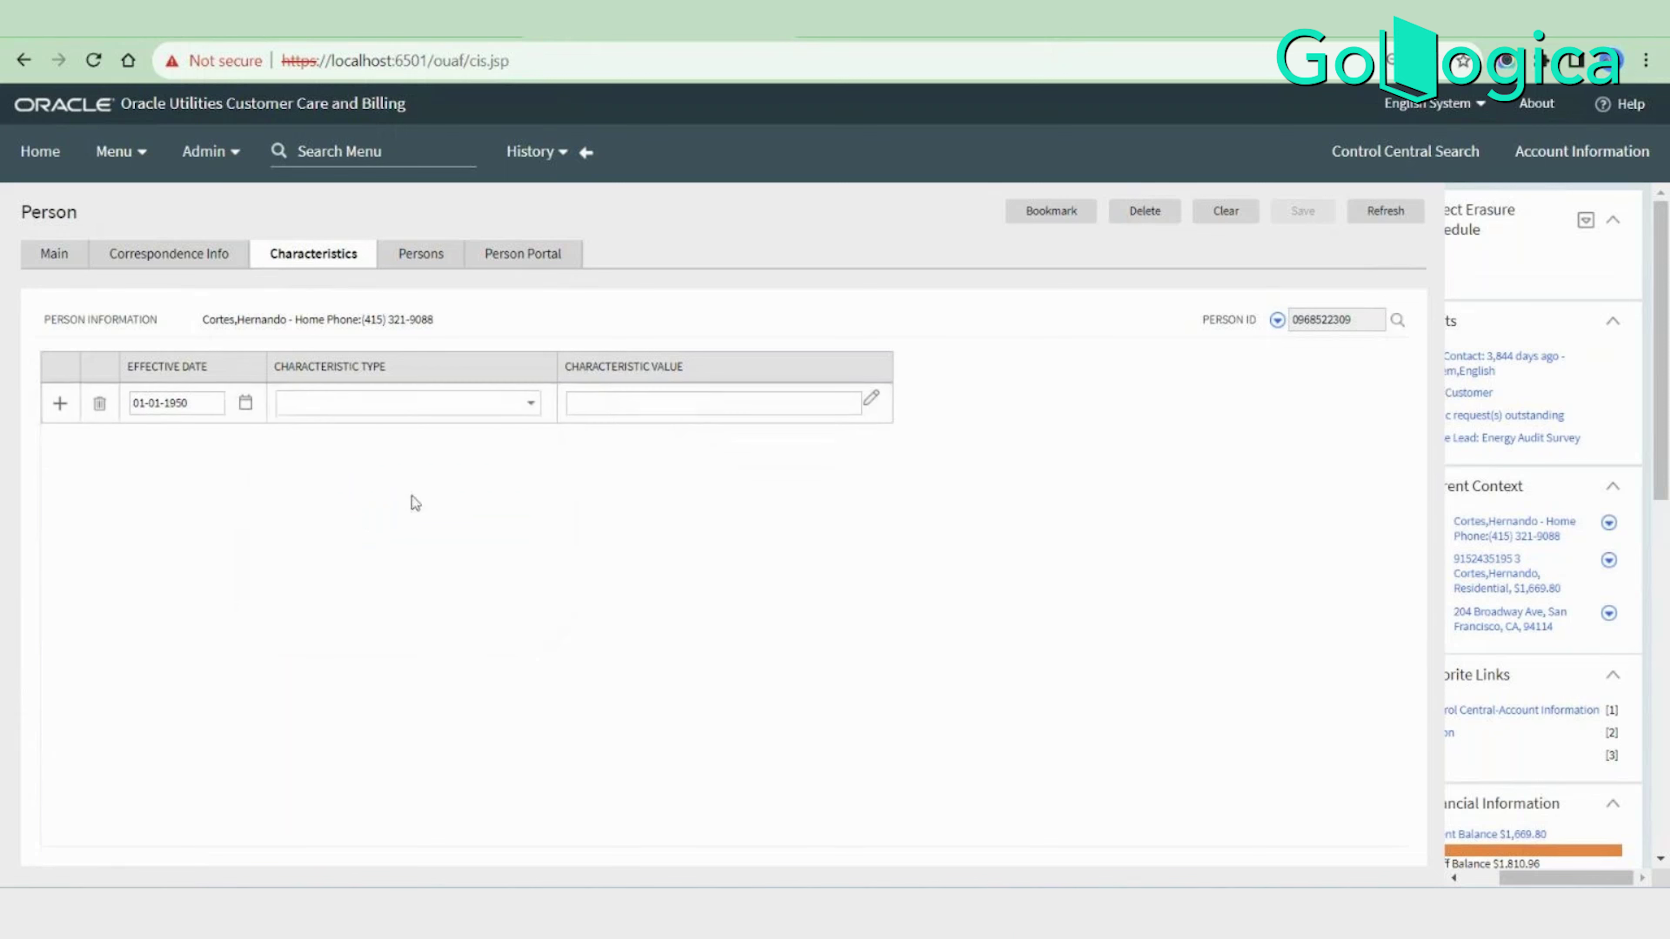
left_click(715, 403)
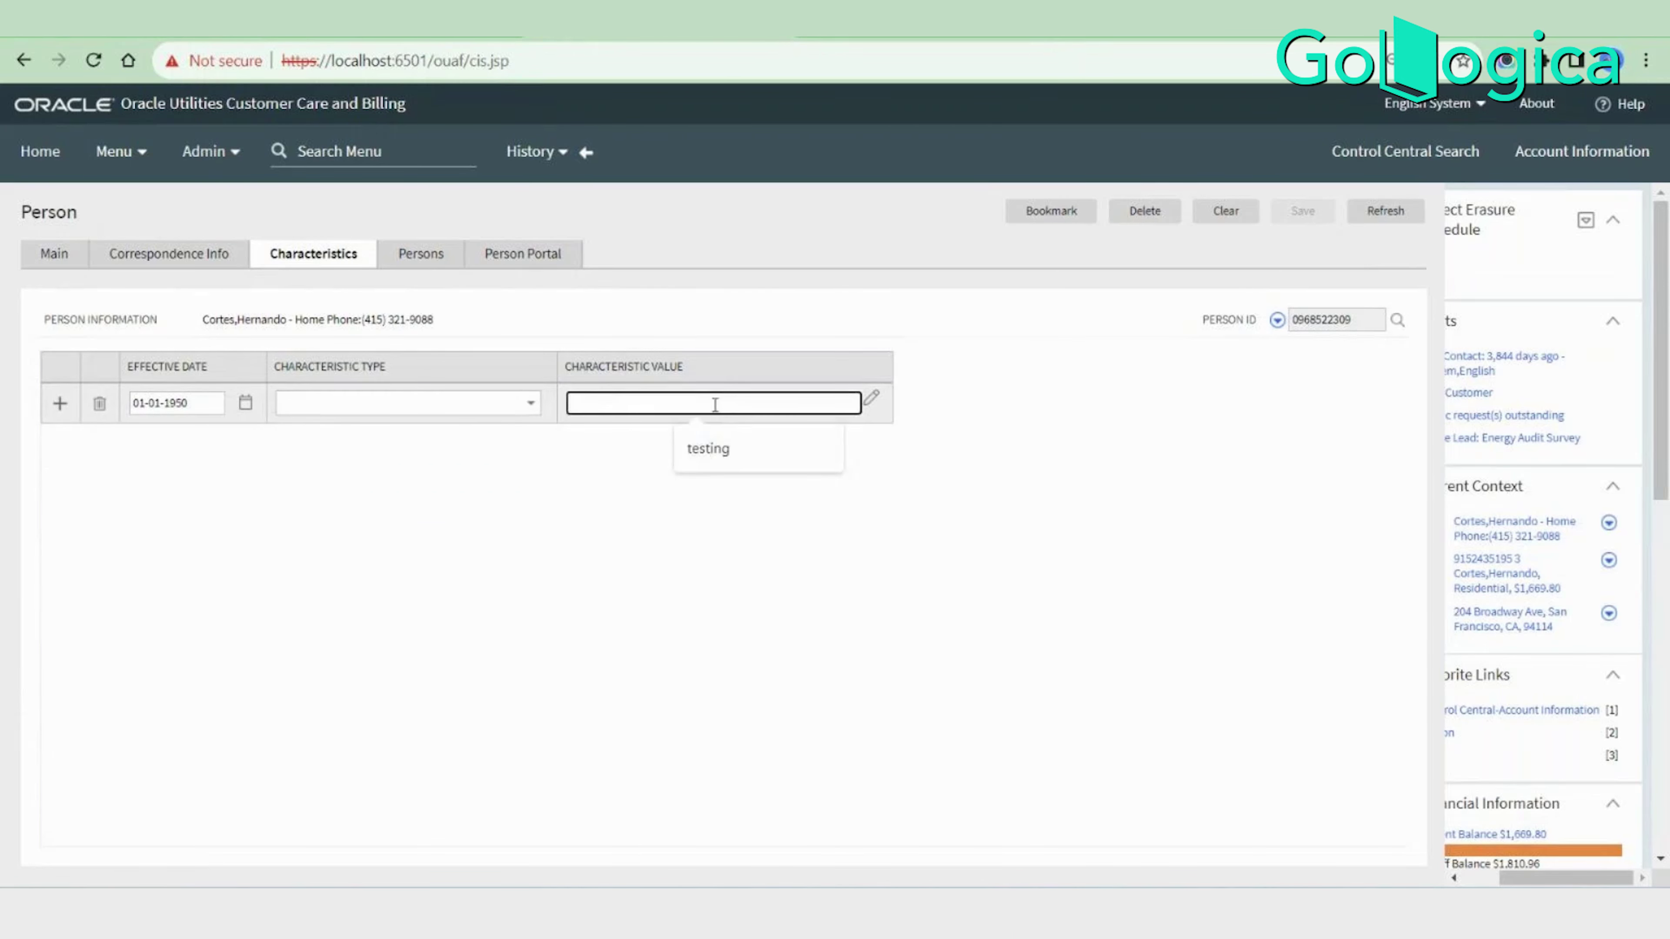
left_click(688, 605)
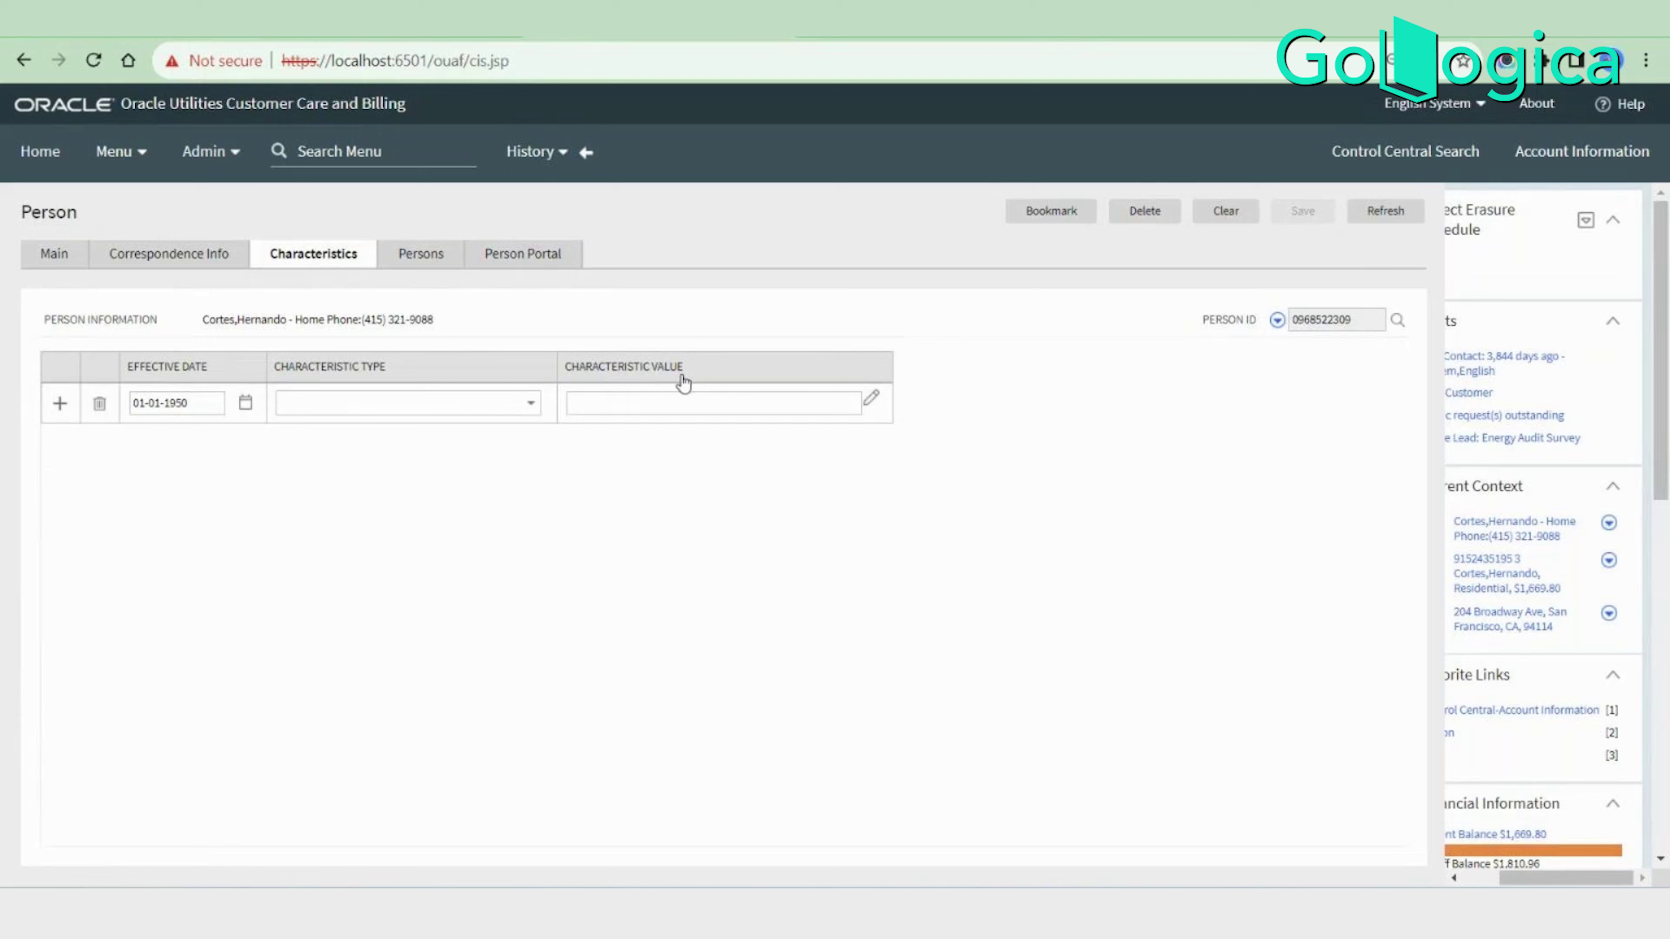
left_click(682, 401)
Set the characteristic type to Nationalality and look up its allowed characteristic values.
left_click(423, 400)
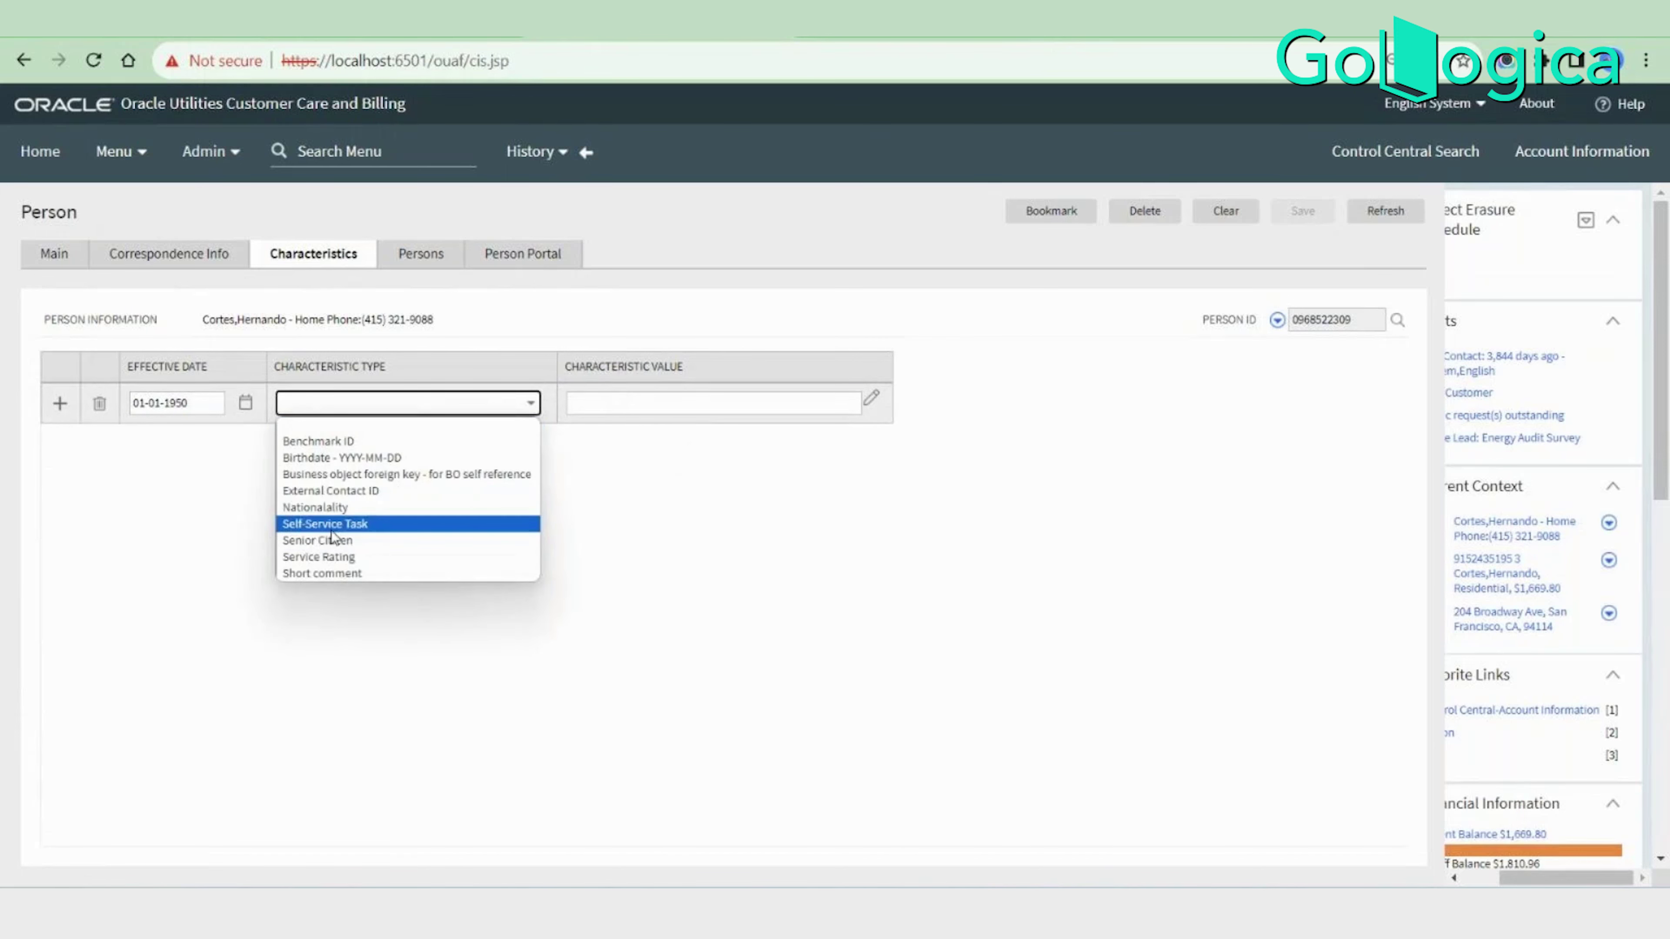
left_click(324, 508)
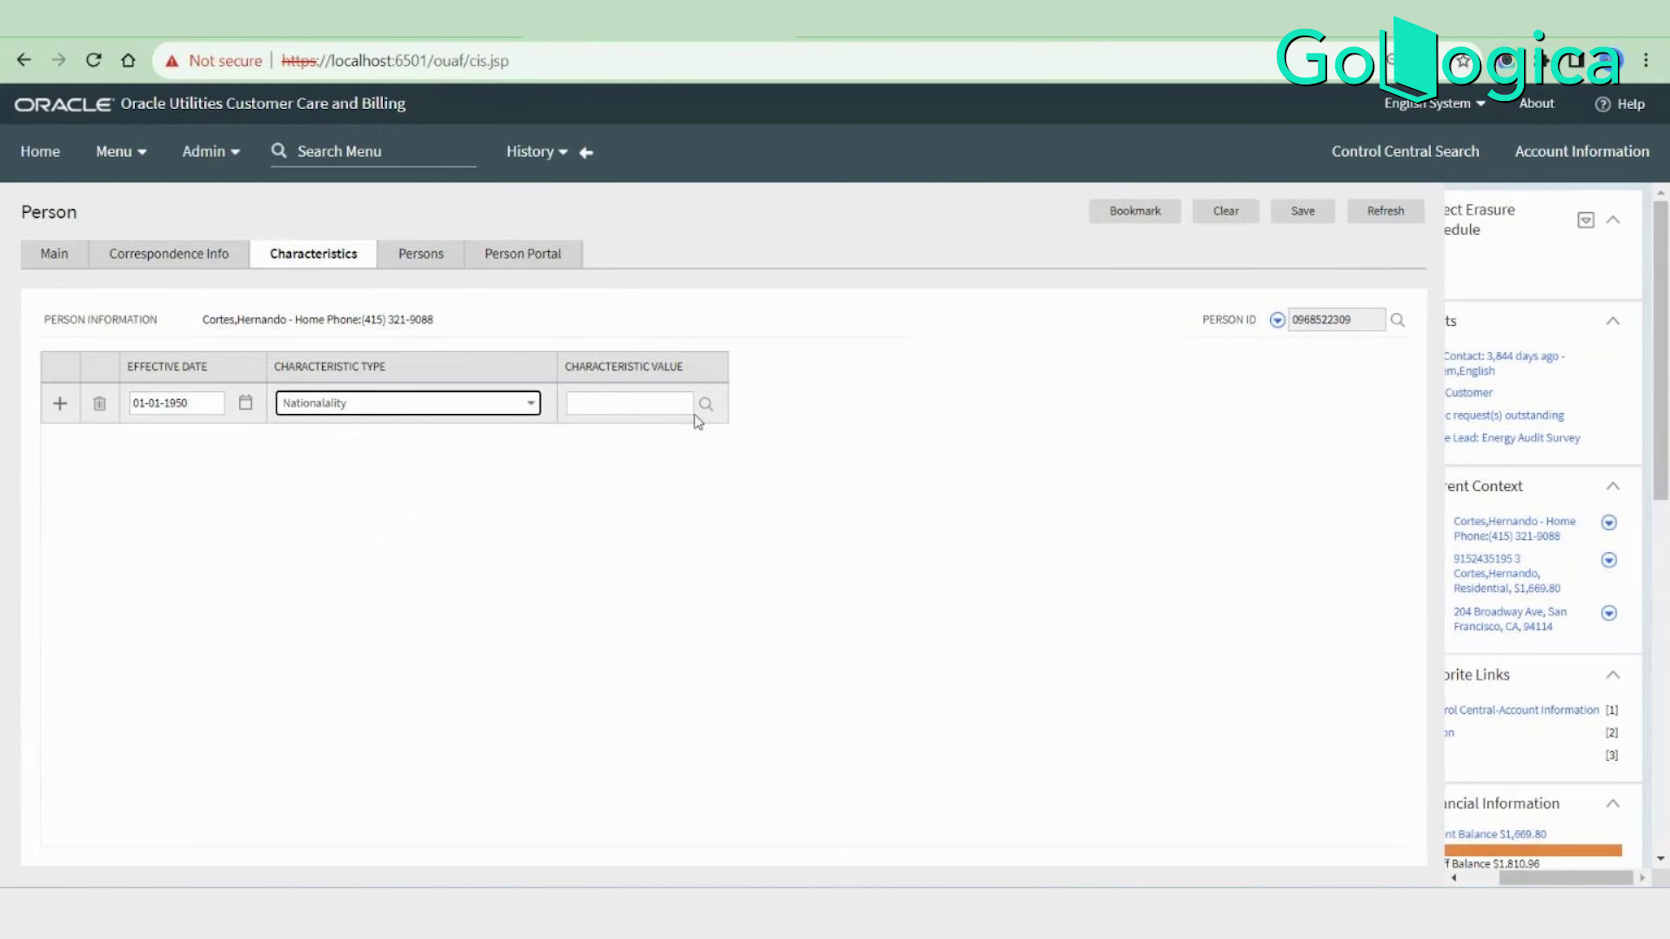
left_click(705, 405)
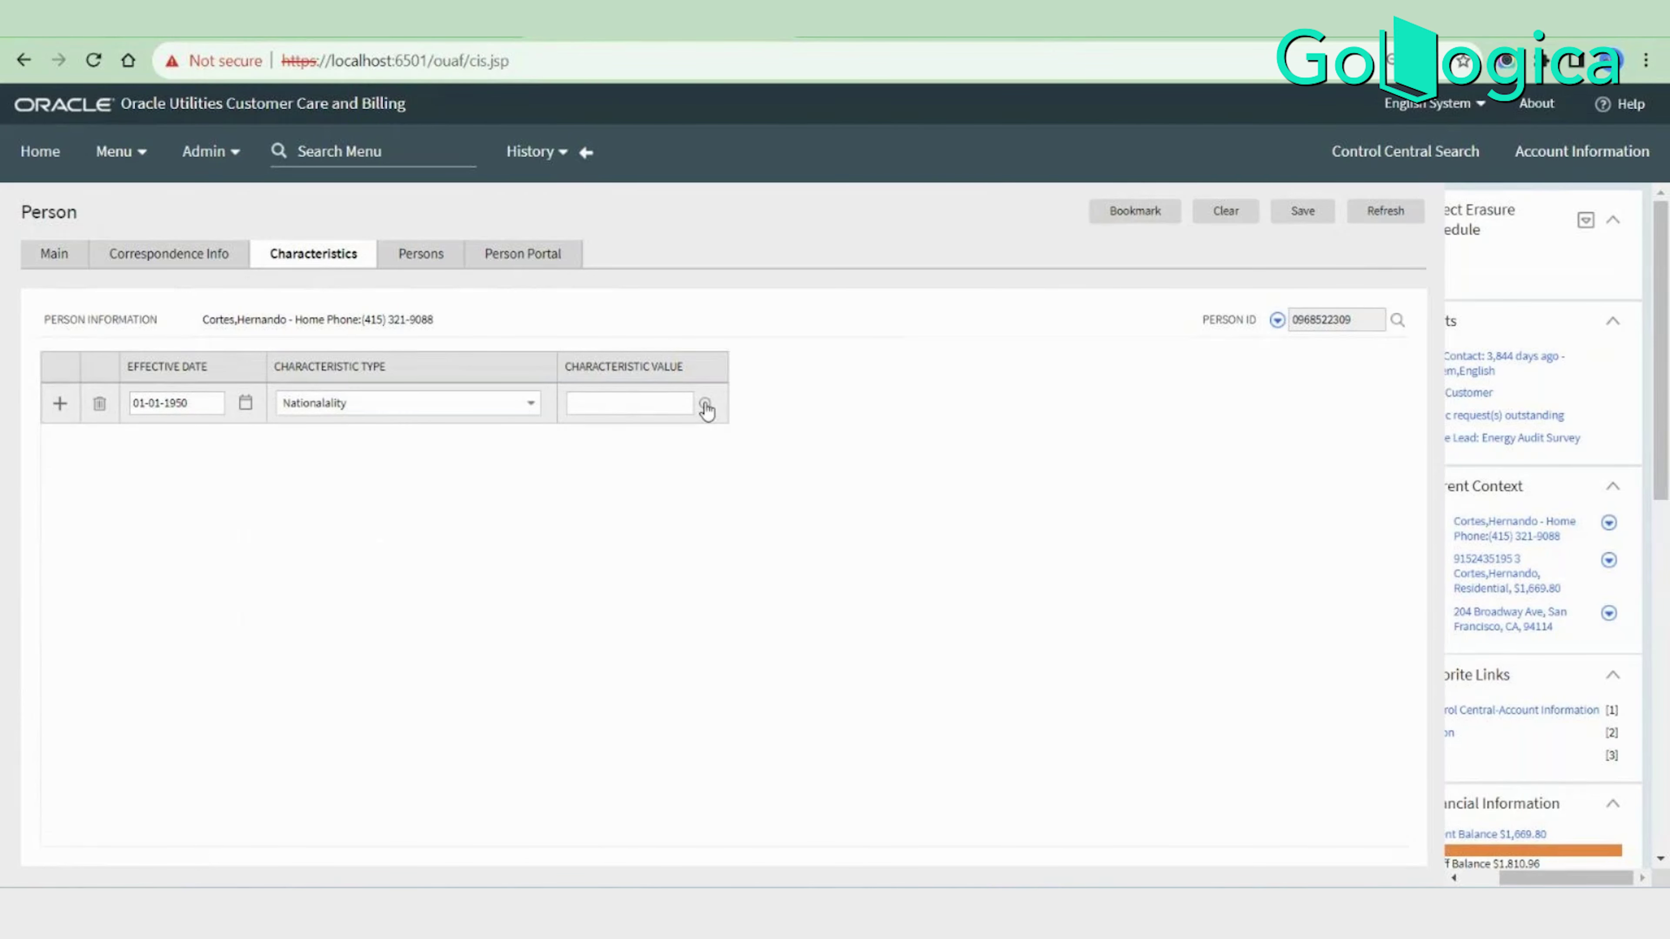
left_click_drag(241, 19, 761, 167)
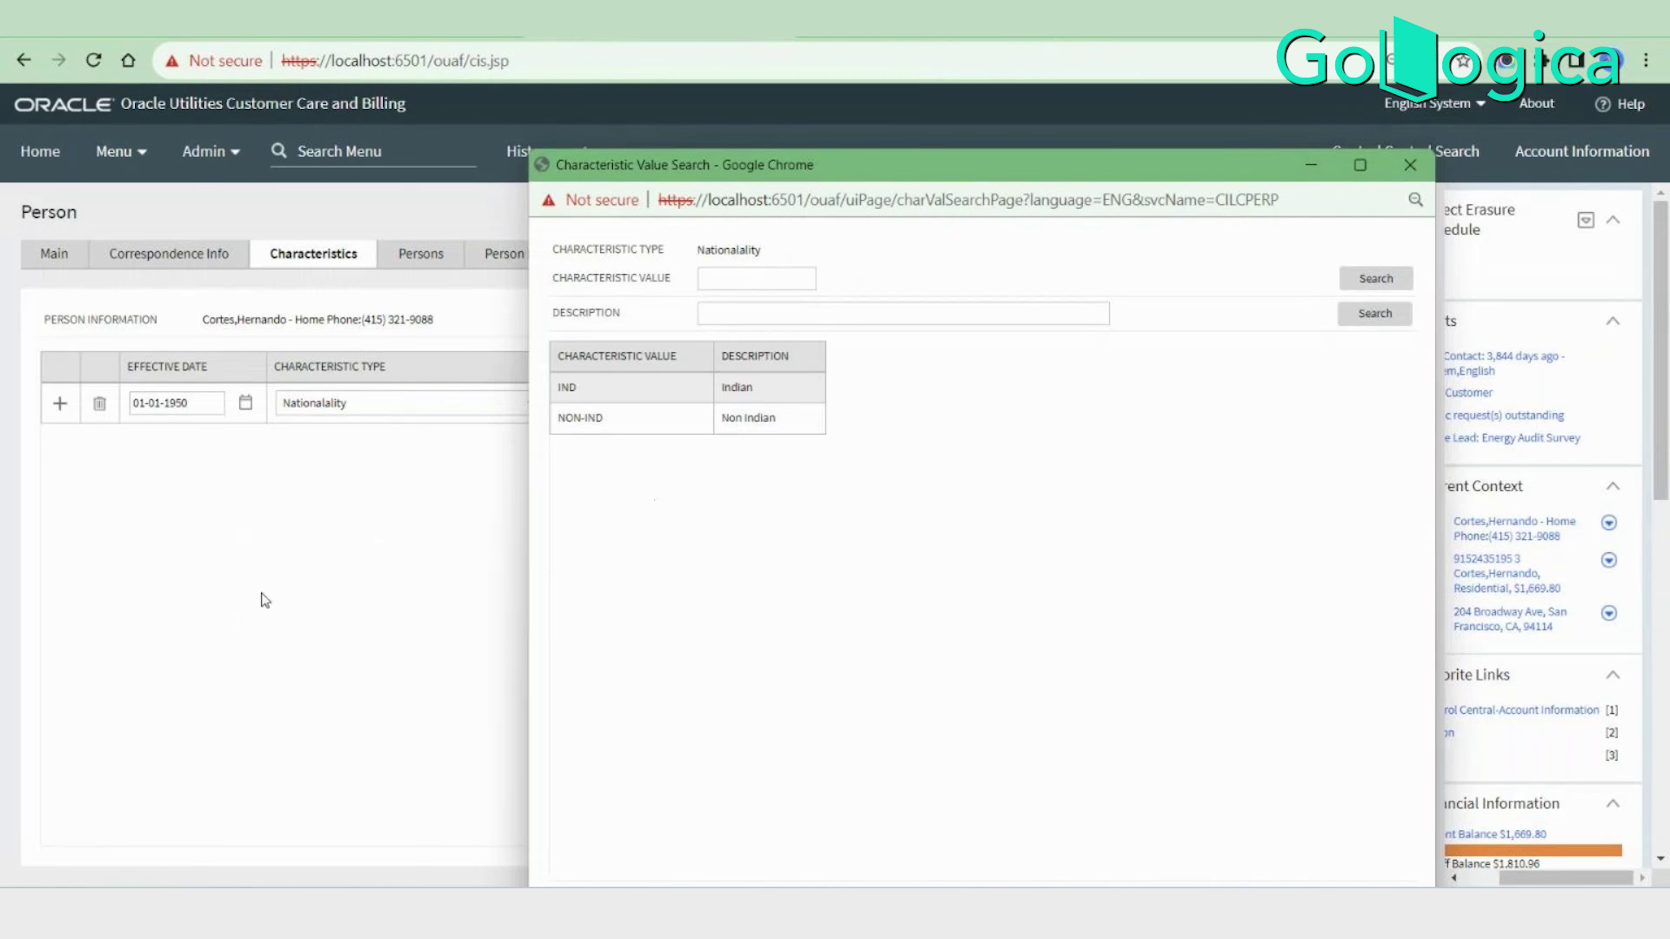
left_click(292, 559)
Change the characteristic type to Senior Citizen and look up its allowed values without picking one.
left_click(400, 401)
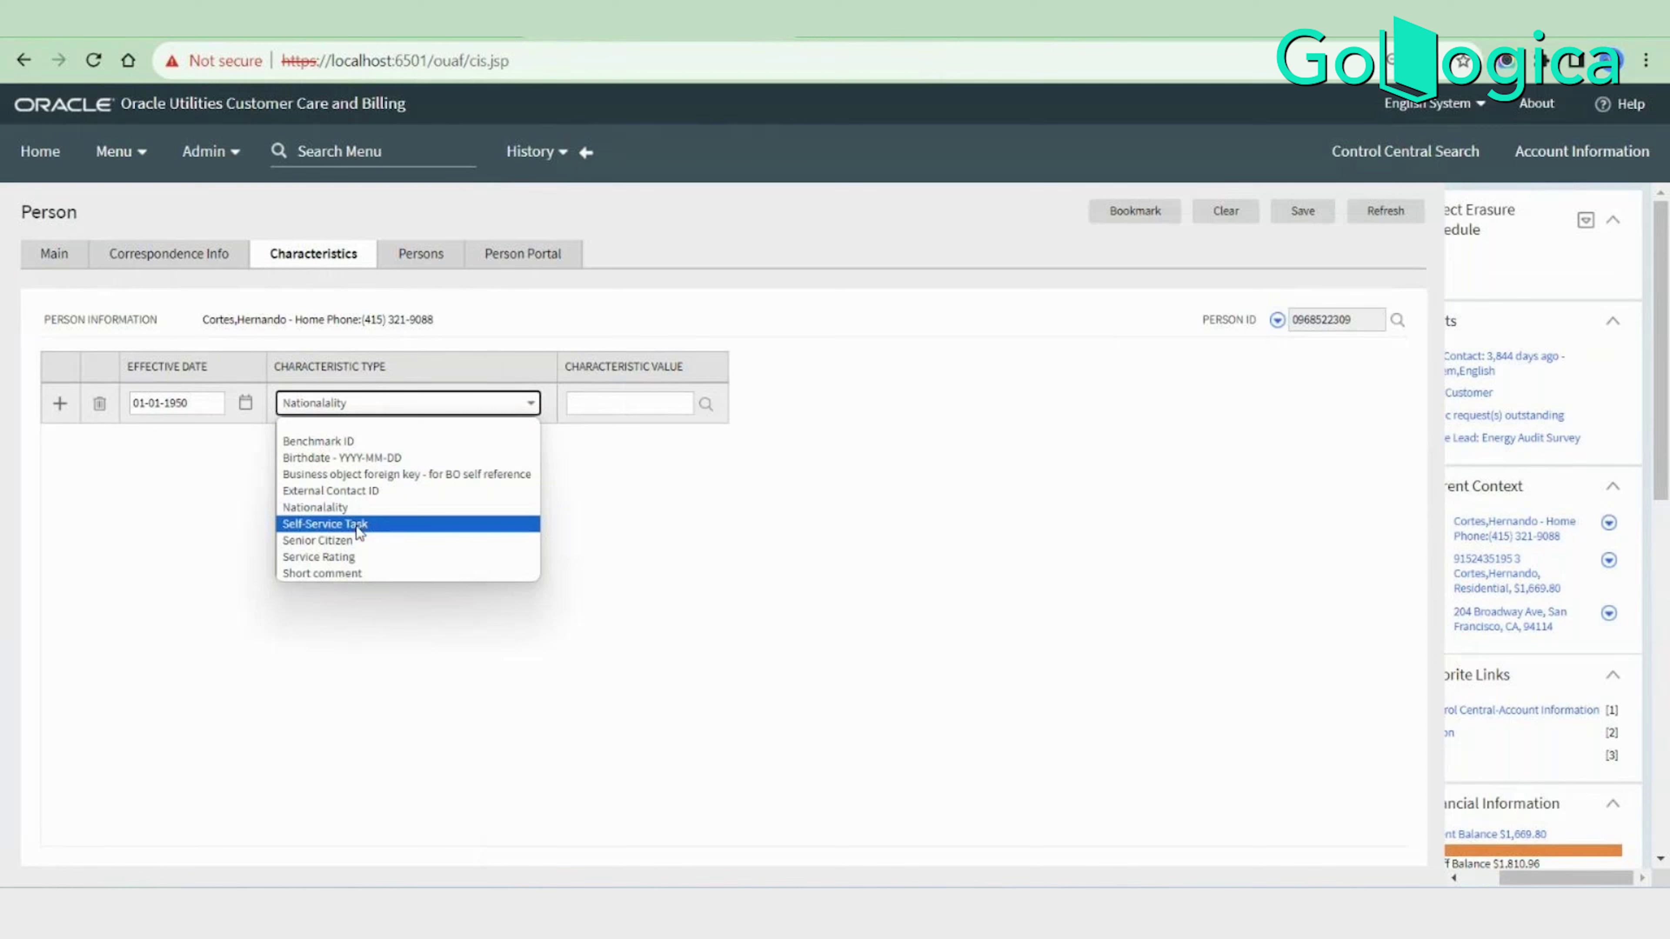
left_click(360, 541)
left_click(705, 404)
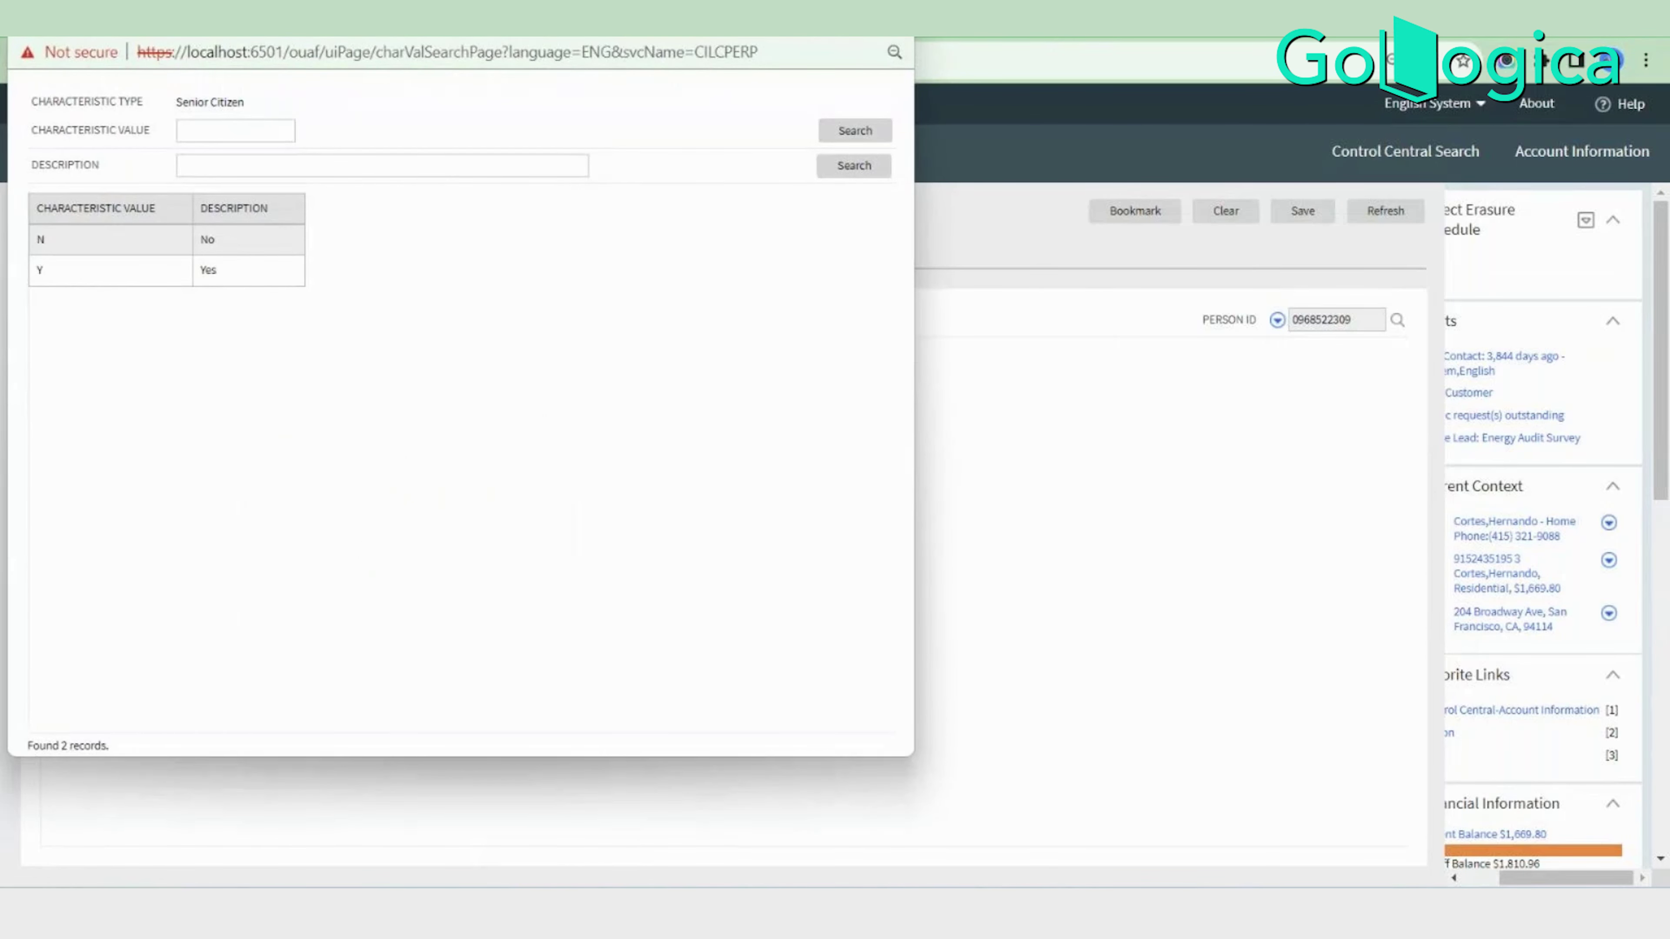
key("Escape")
Change the characteristic type to Short comment and examine its free-text Characteristic Value field.
left_click(440, 403)
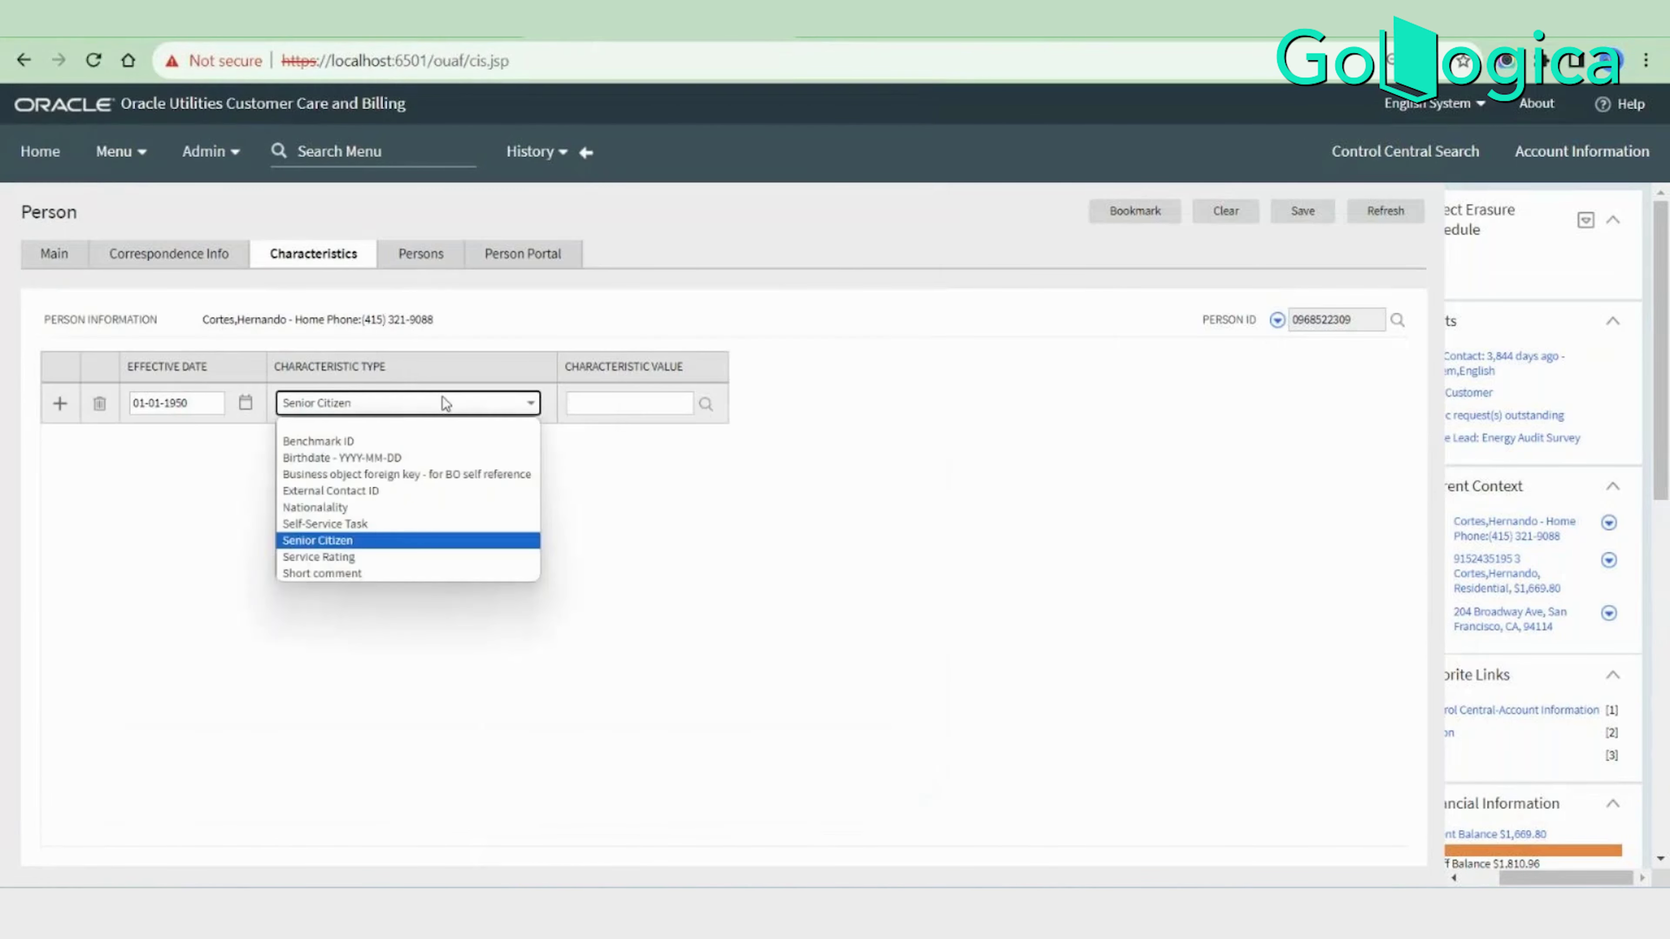
left_click(340, 574)
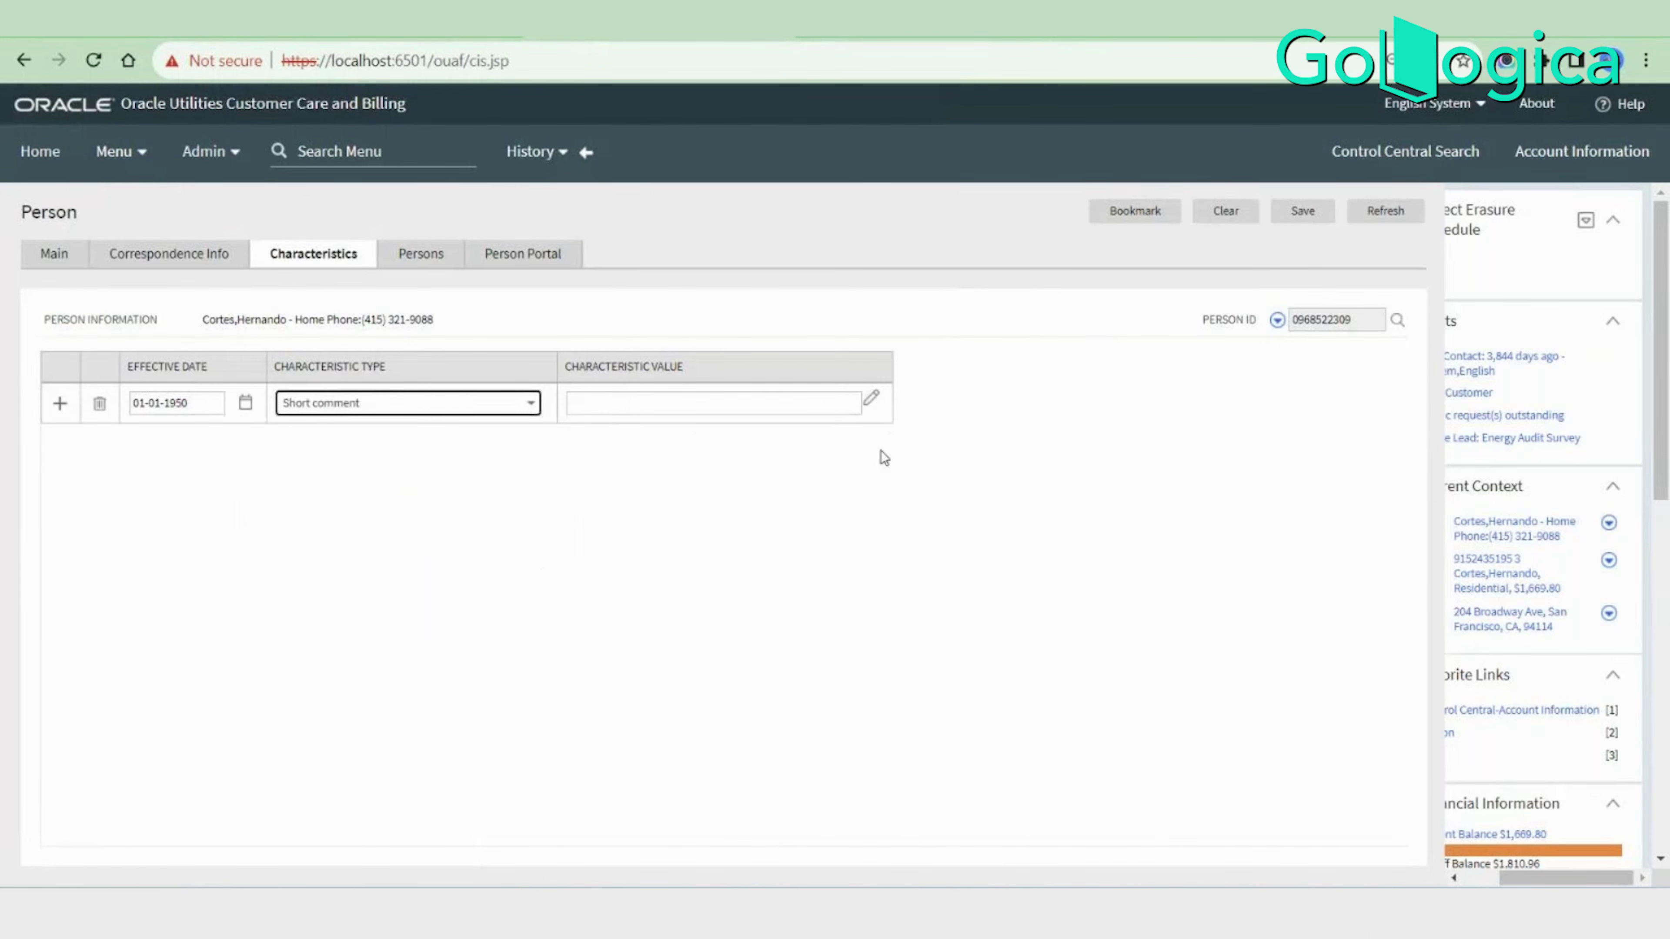
left_click(871, 398)
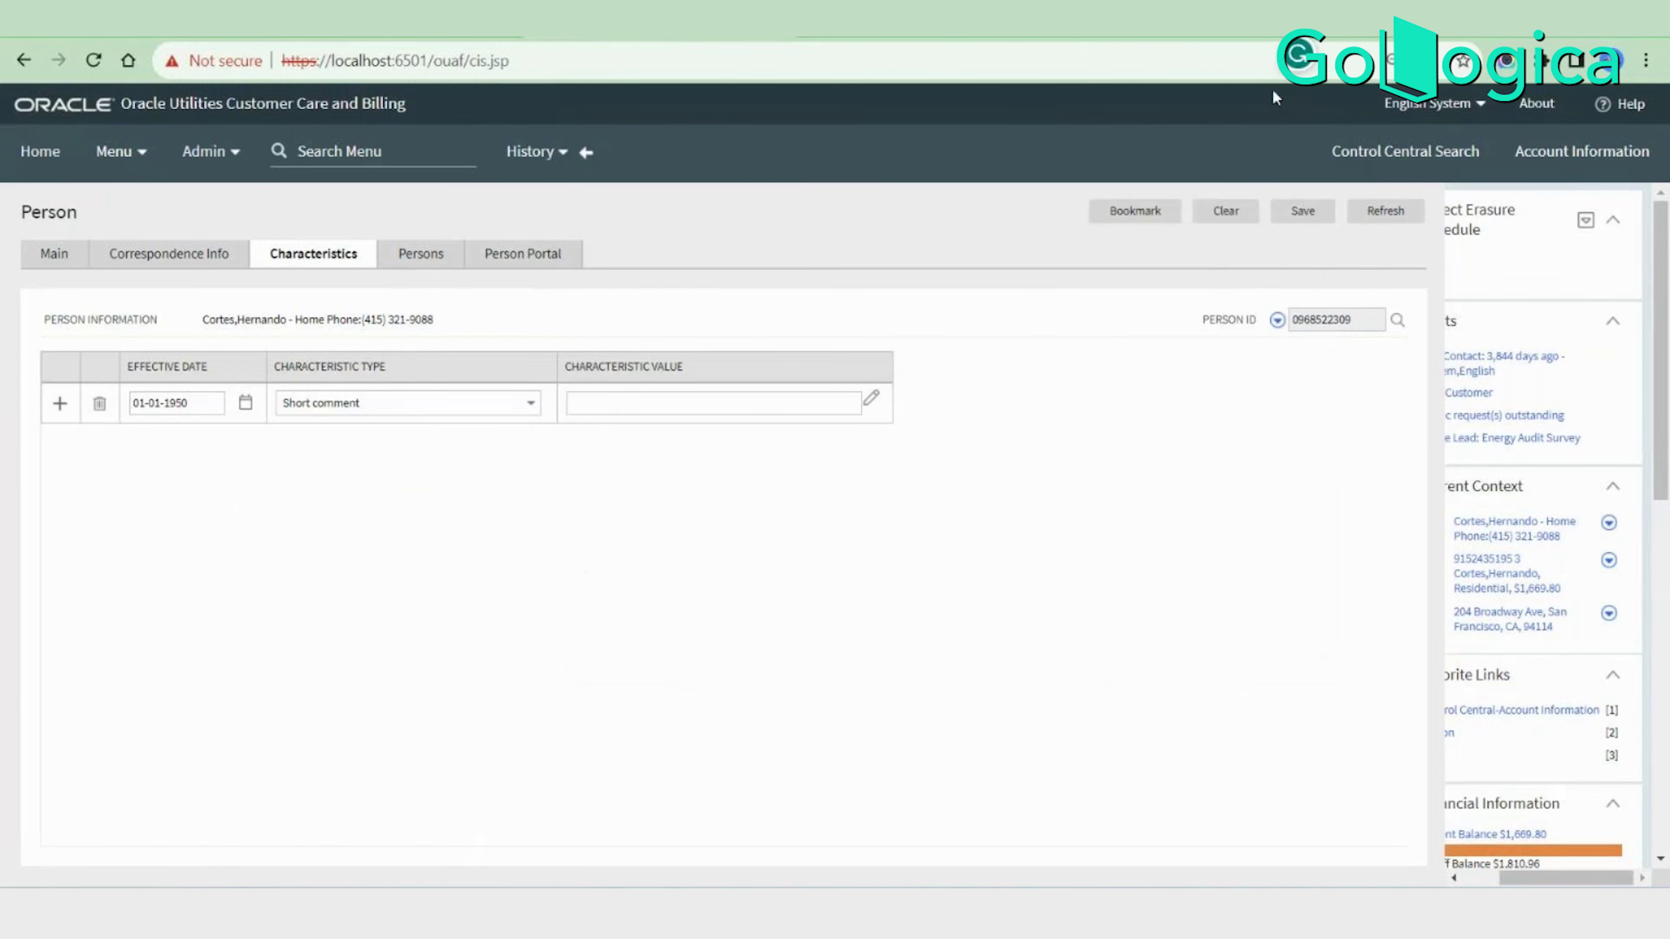
left_click(607, 406)
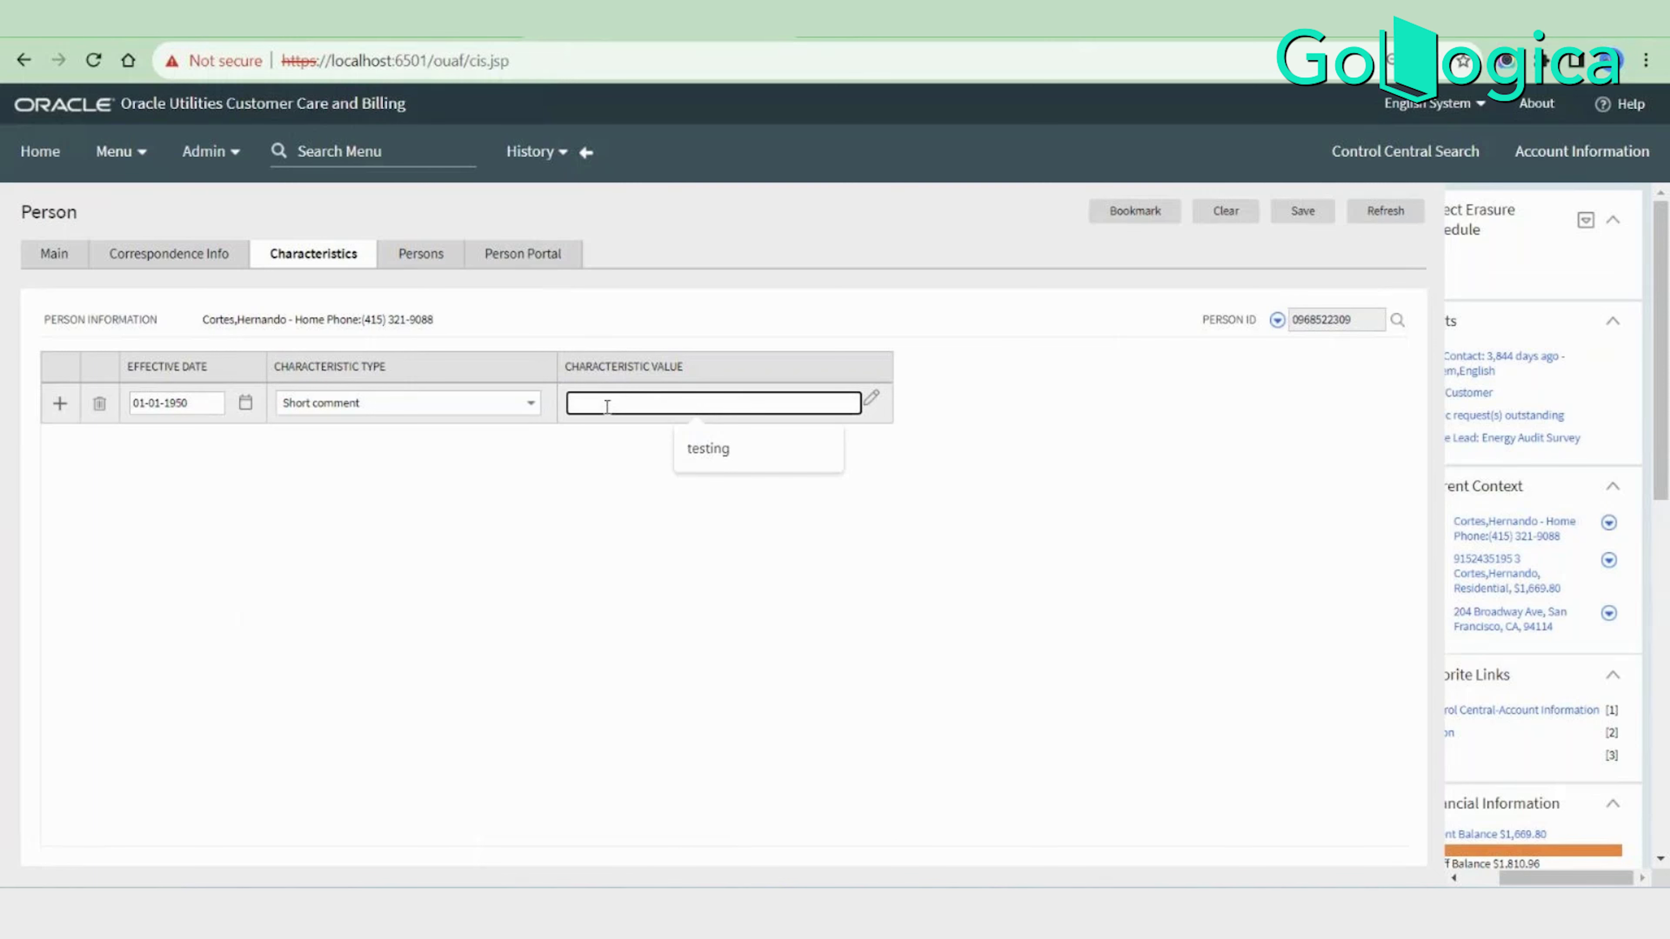
View the person's child person relationships, then return to the Main details and review the whole page.
left_click(426, 259)
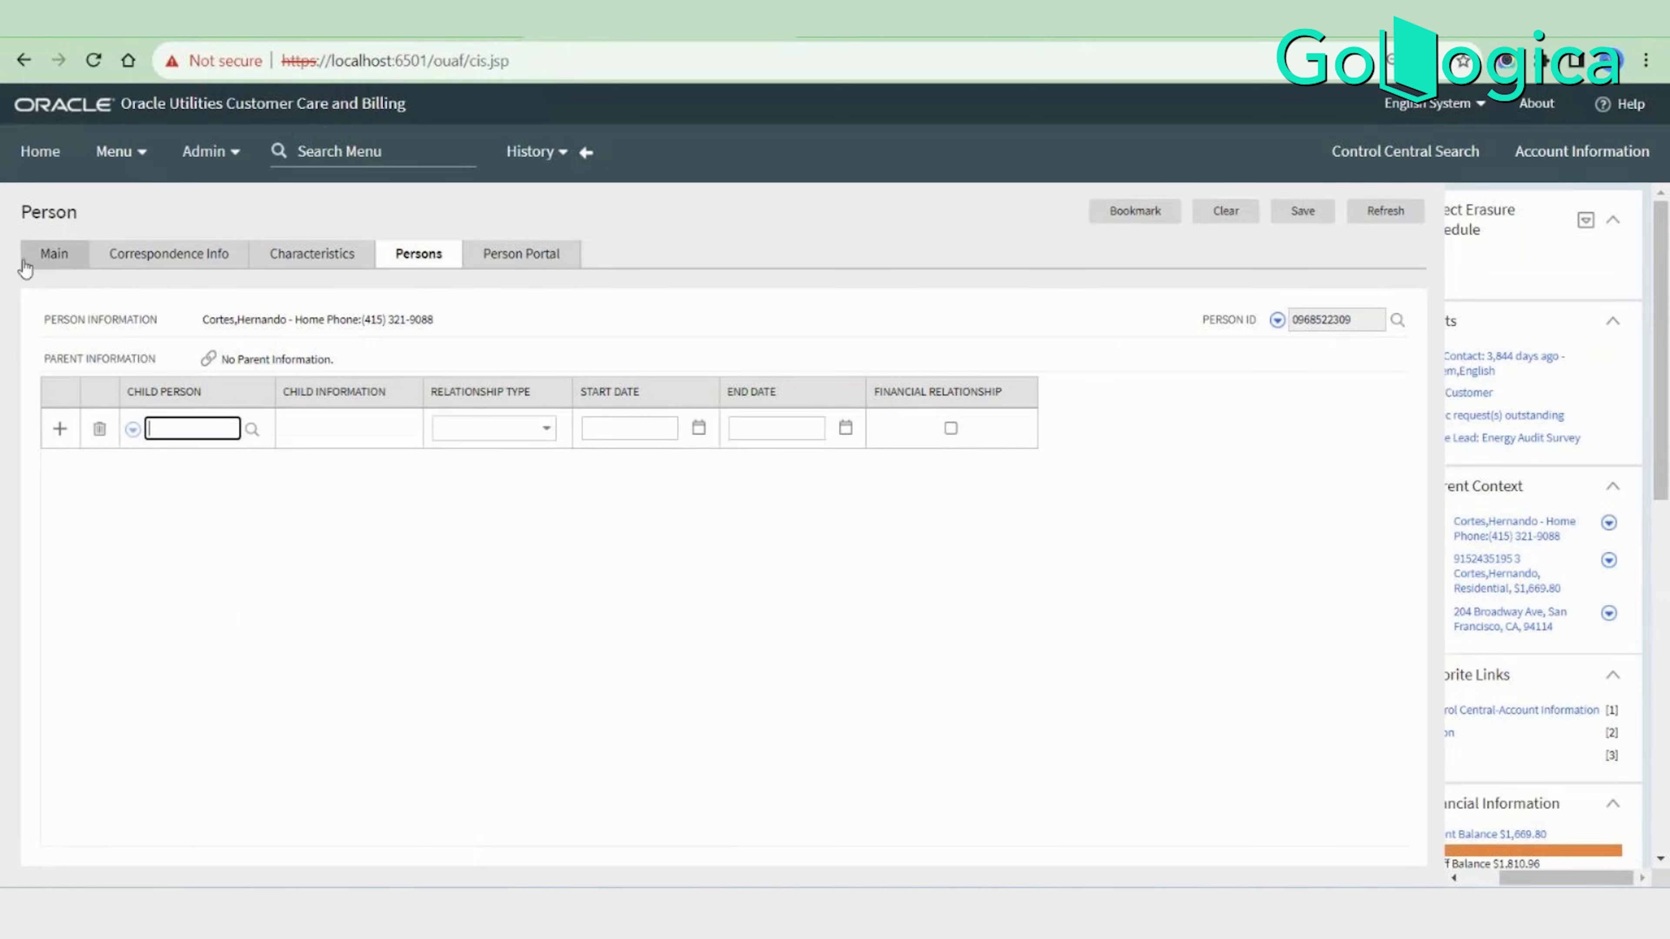
left_click(55, 256)
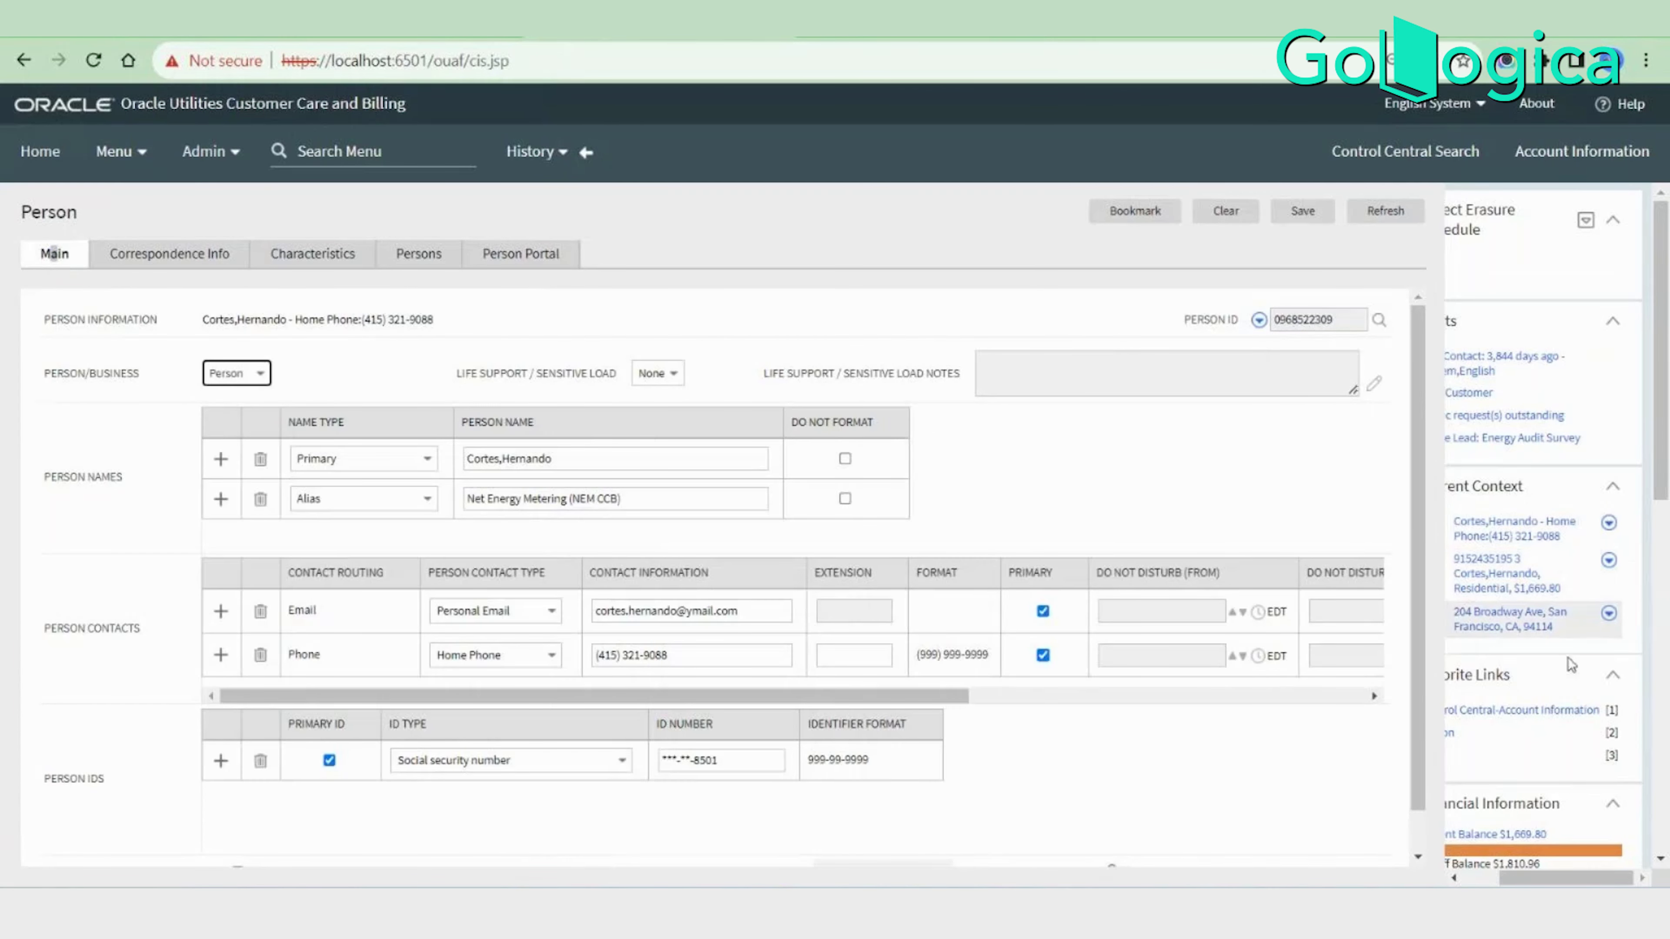
scroll(1262, 580, "down", 1)
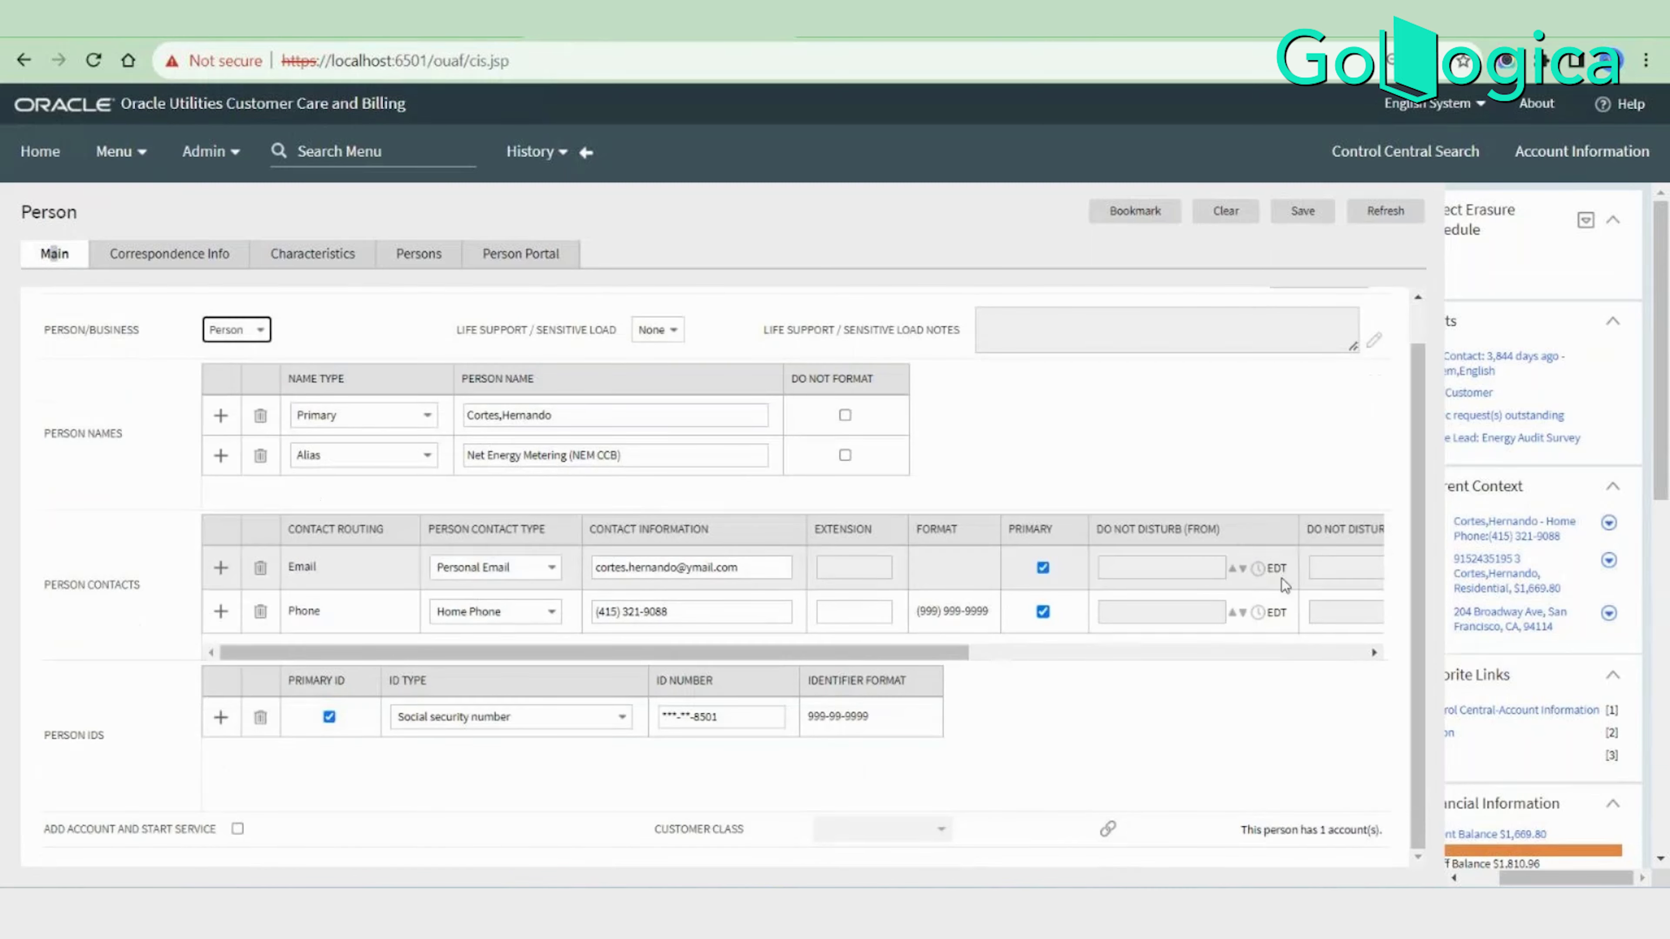
Examine the person's context options in the Current Context zone, including Case, Customer Contact, Account and Statement Construct.
left_click(1608, 521)
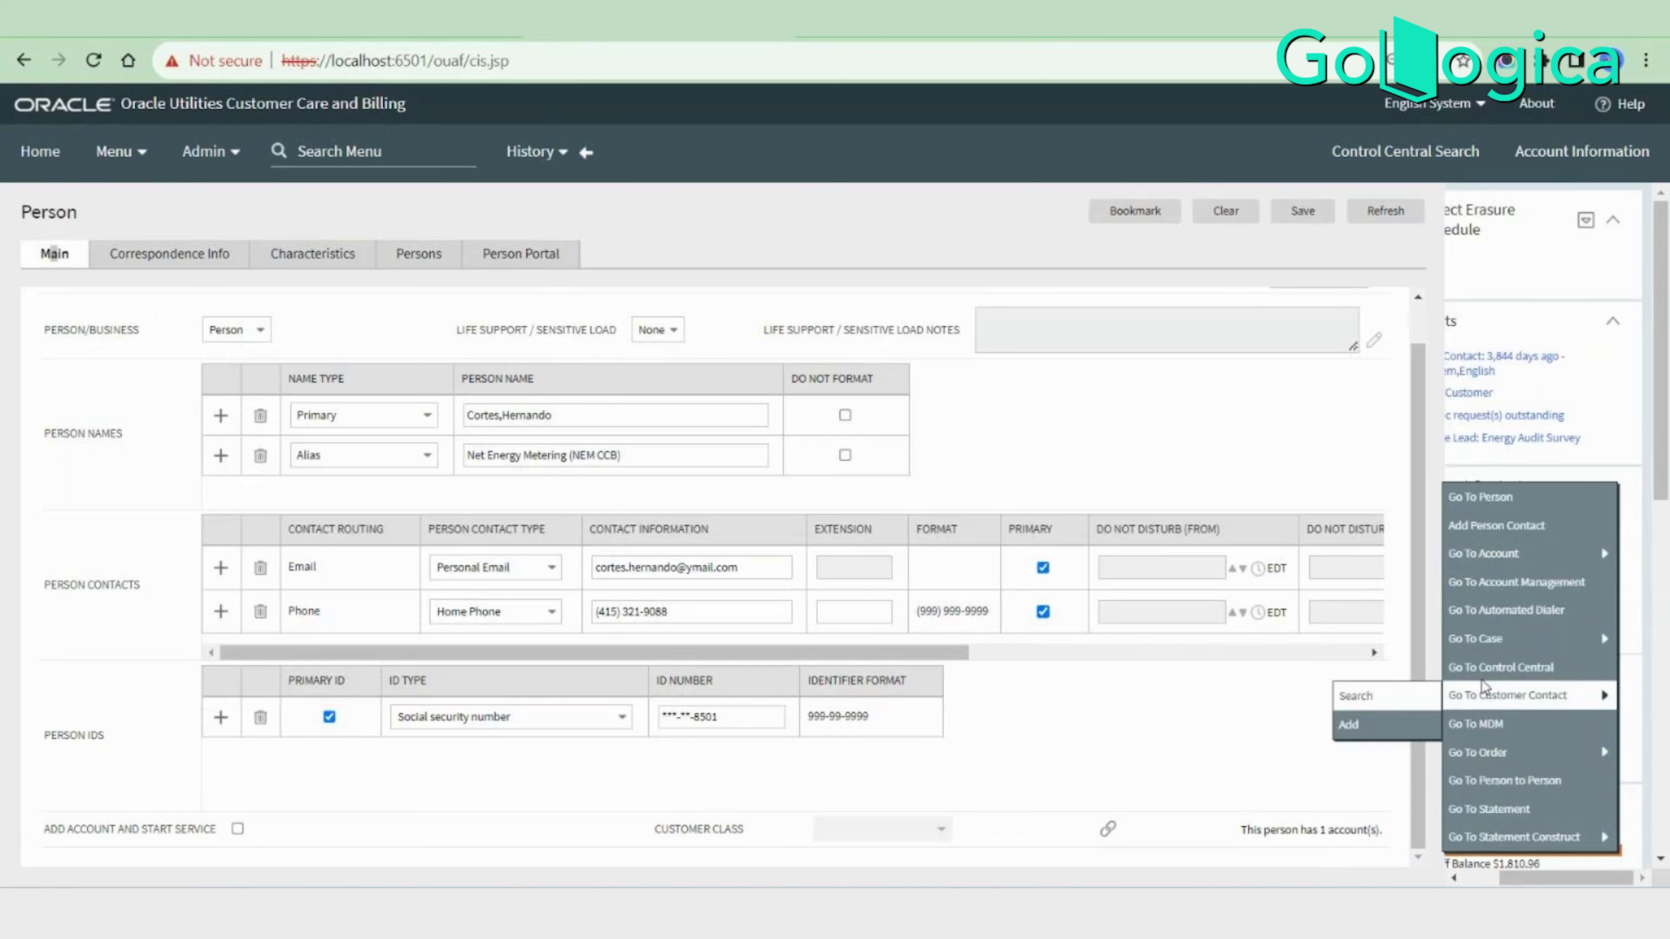
mouse_move(1495, 645)
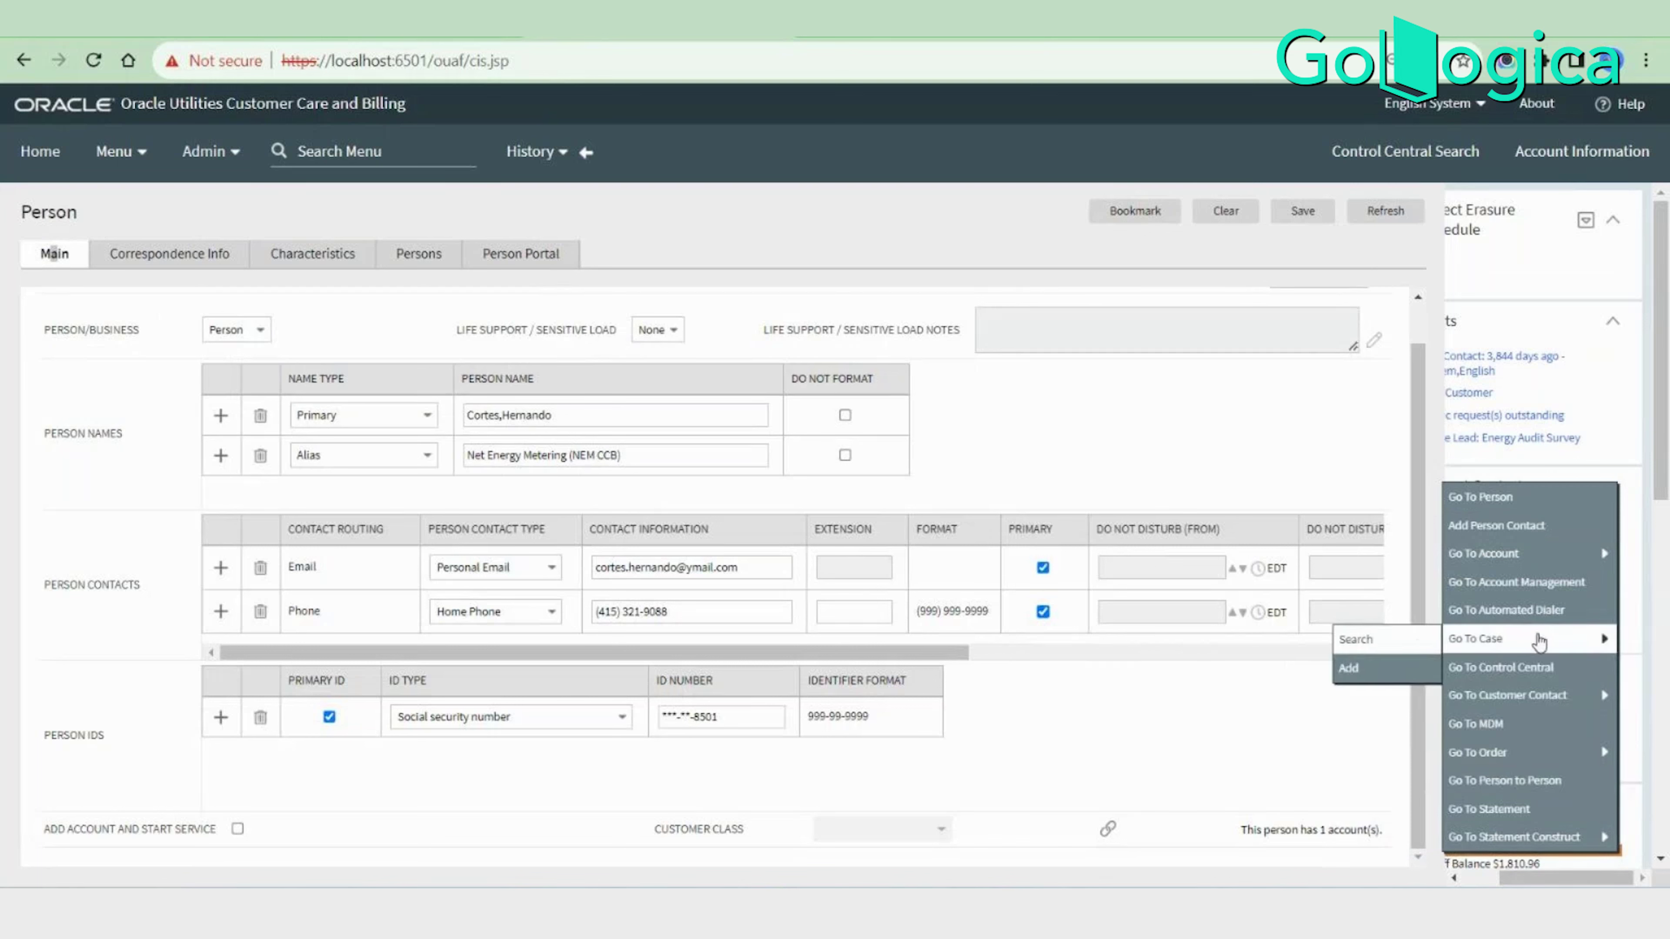
mouse_move(1516, 847)
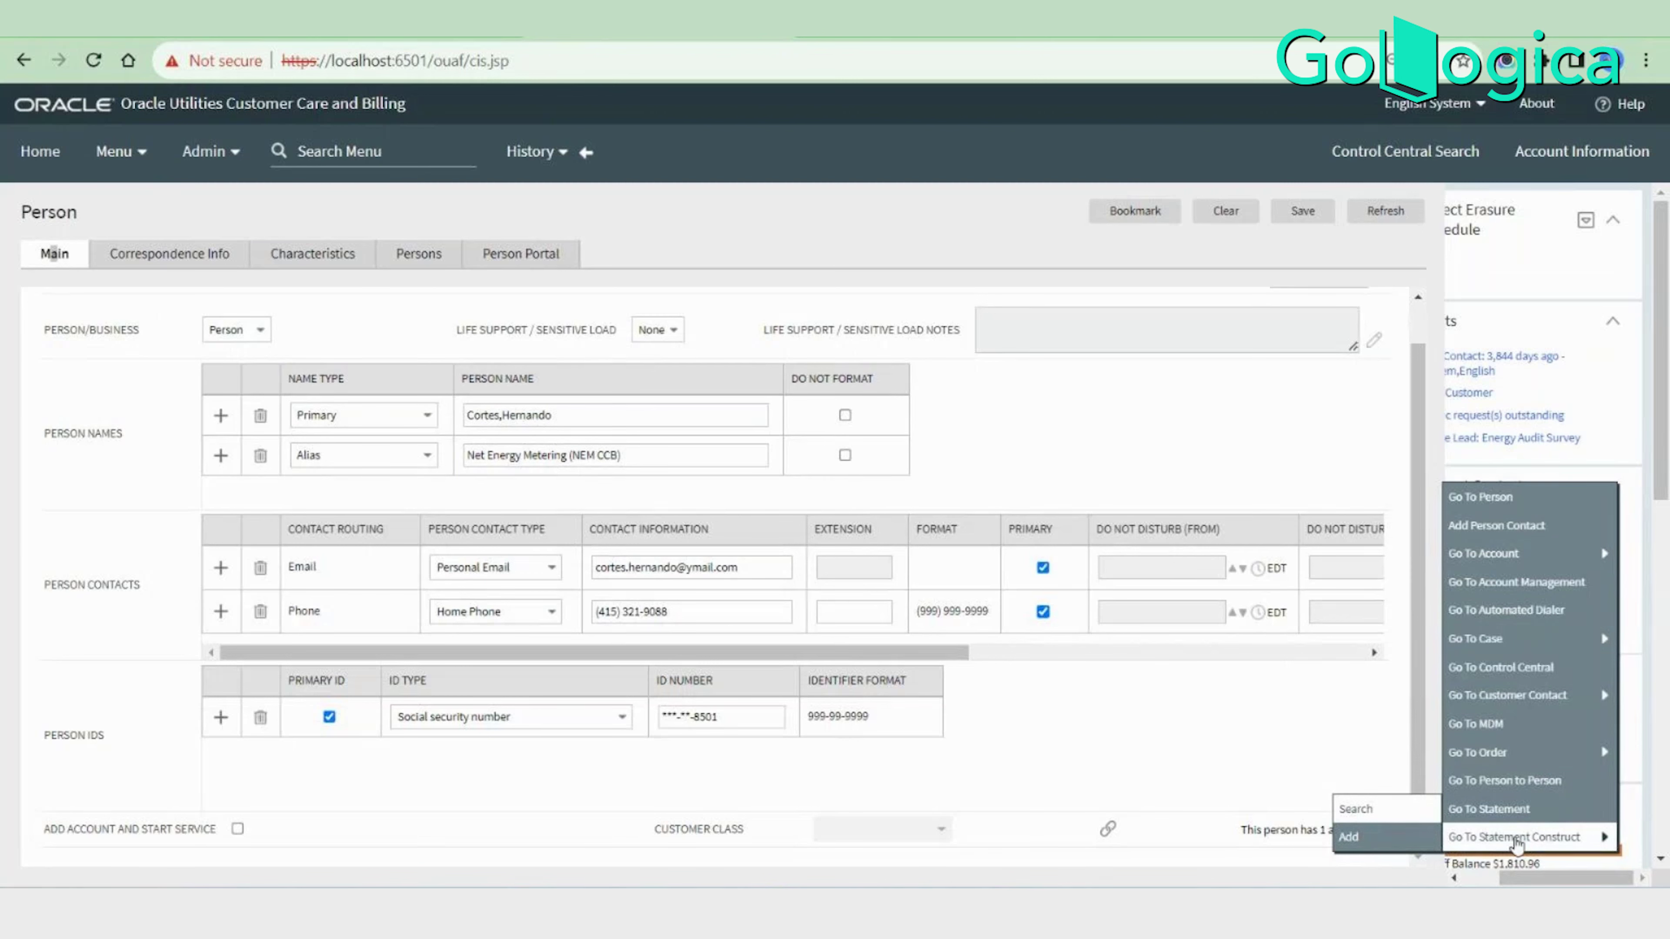
mouse_move(1508, 548)
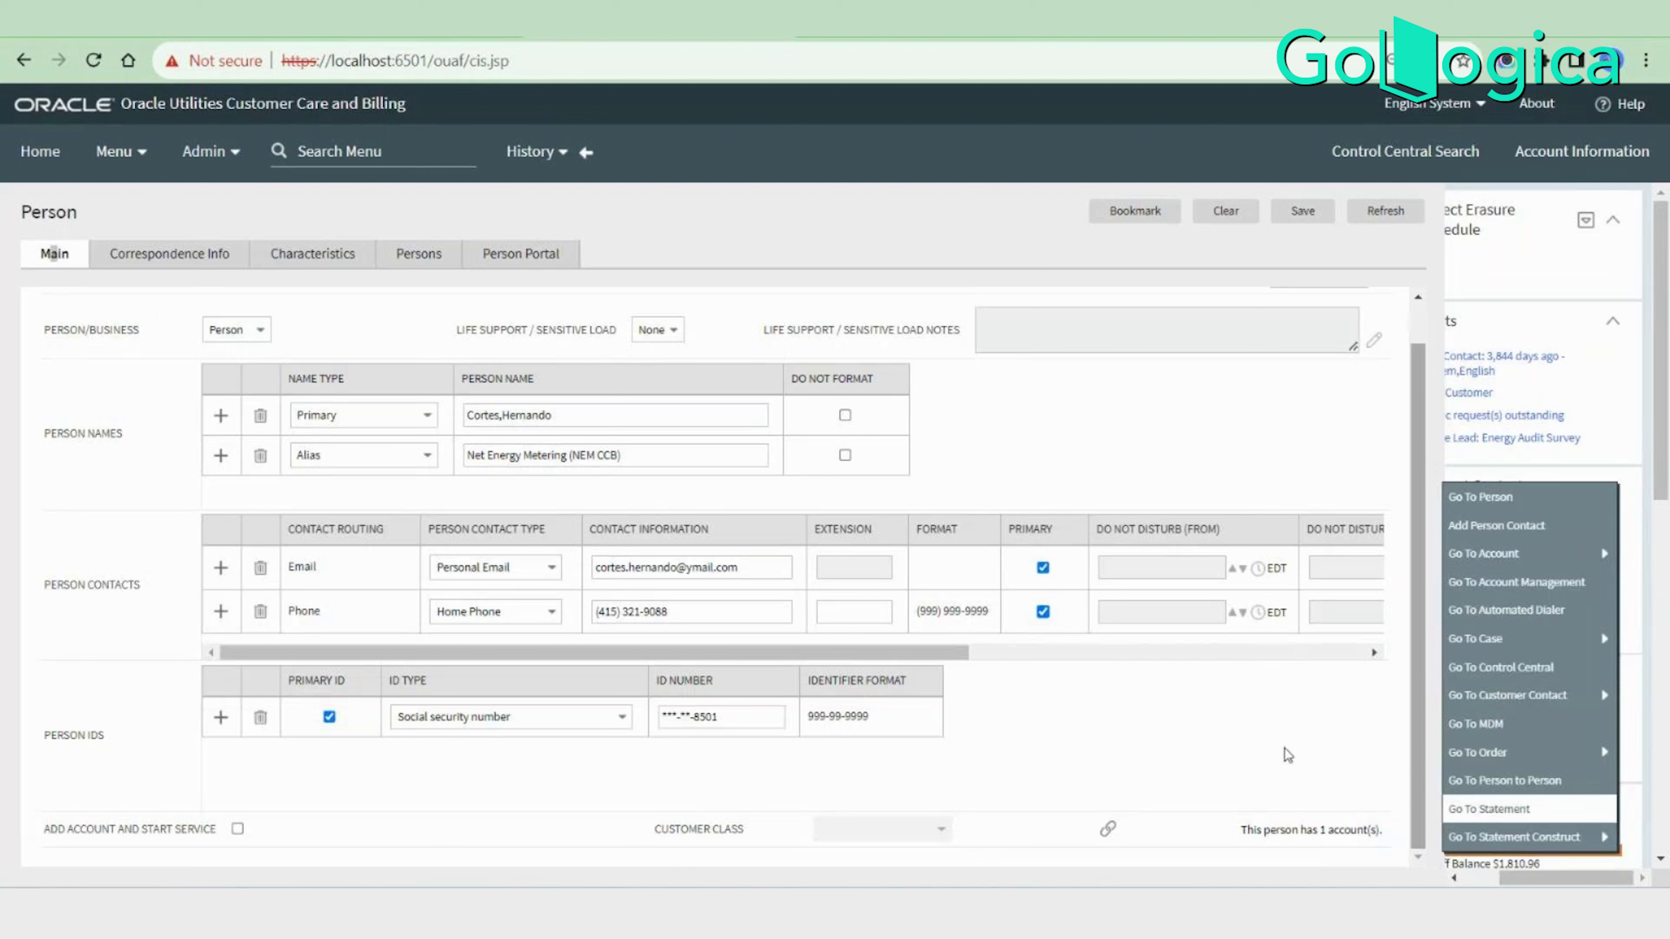
left_click(1608, 522)
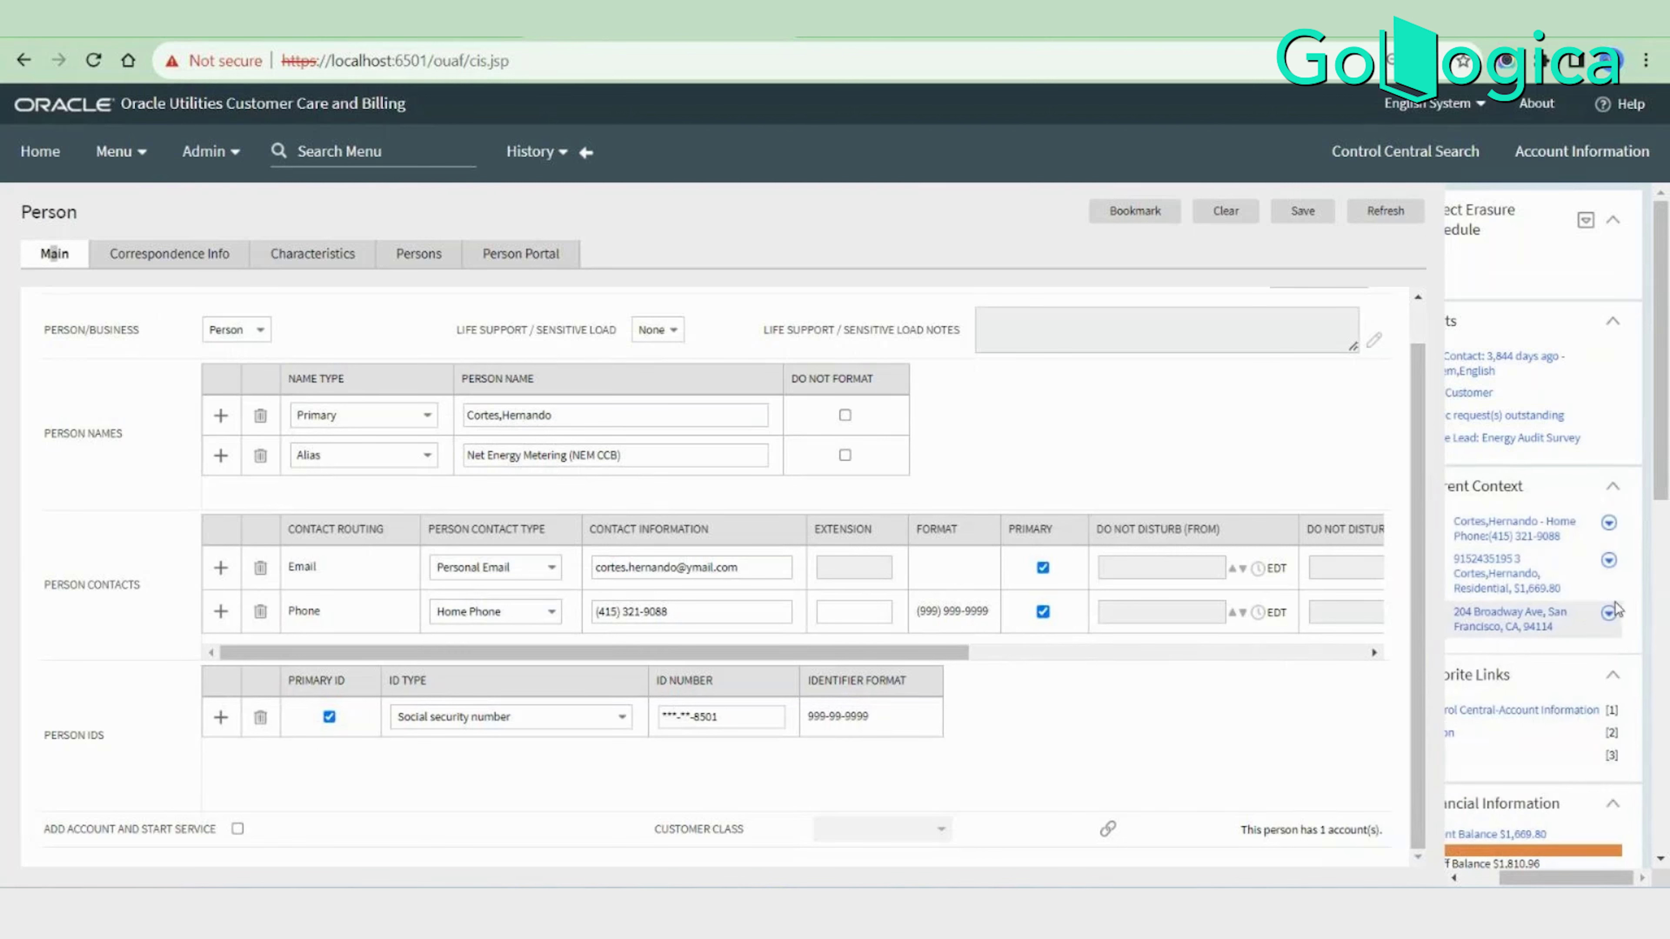
Go to the Account page for the account in the Current Context zone, discarding the unsaved person changes.
left_click(1609, 561)
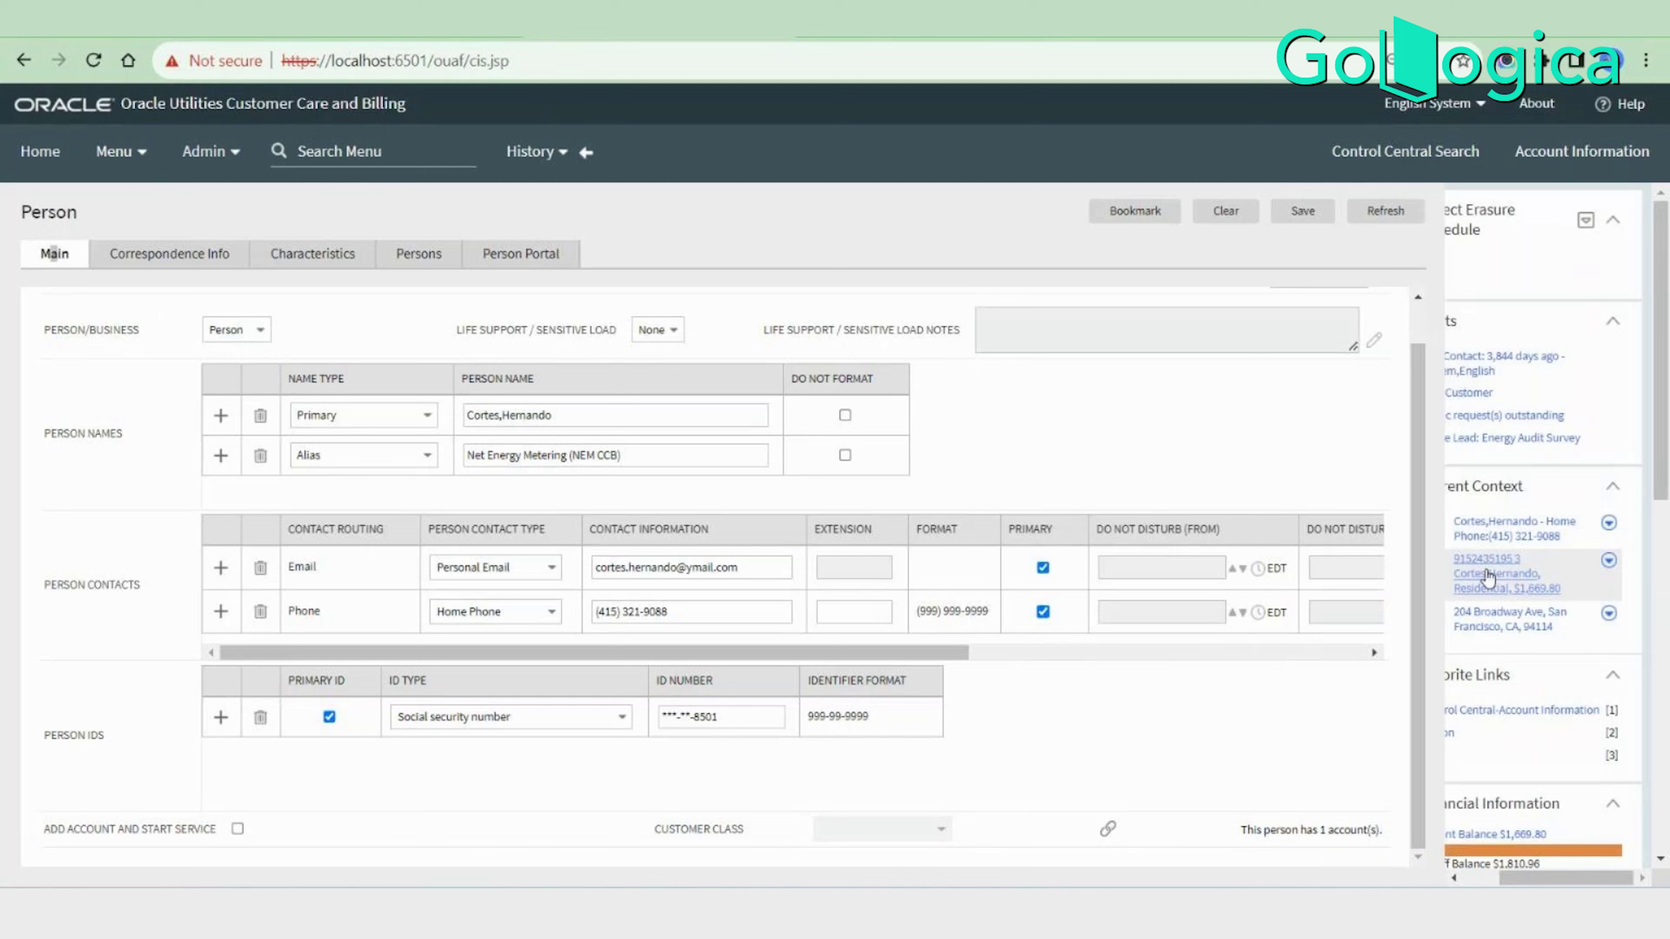
left_click(1488, 564)
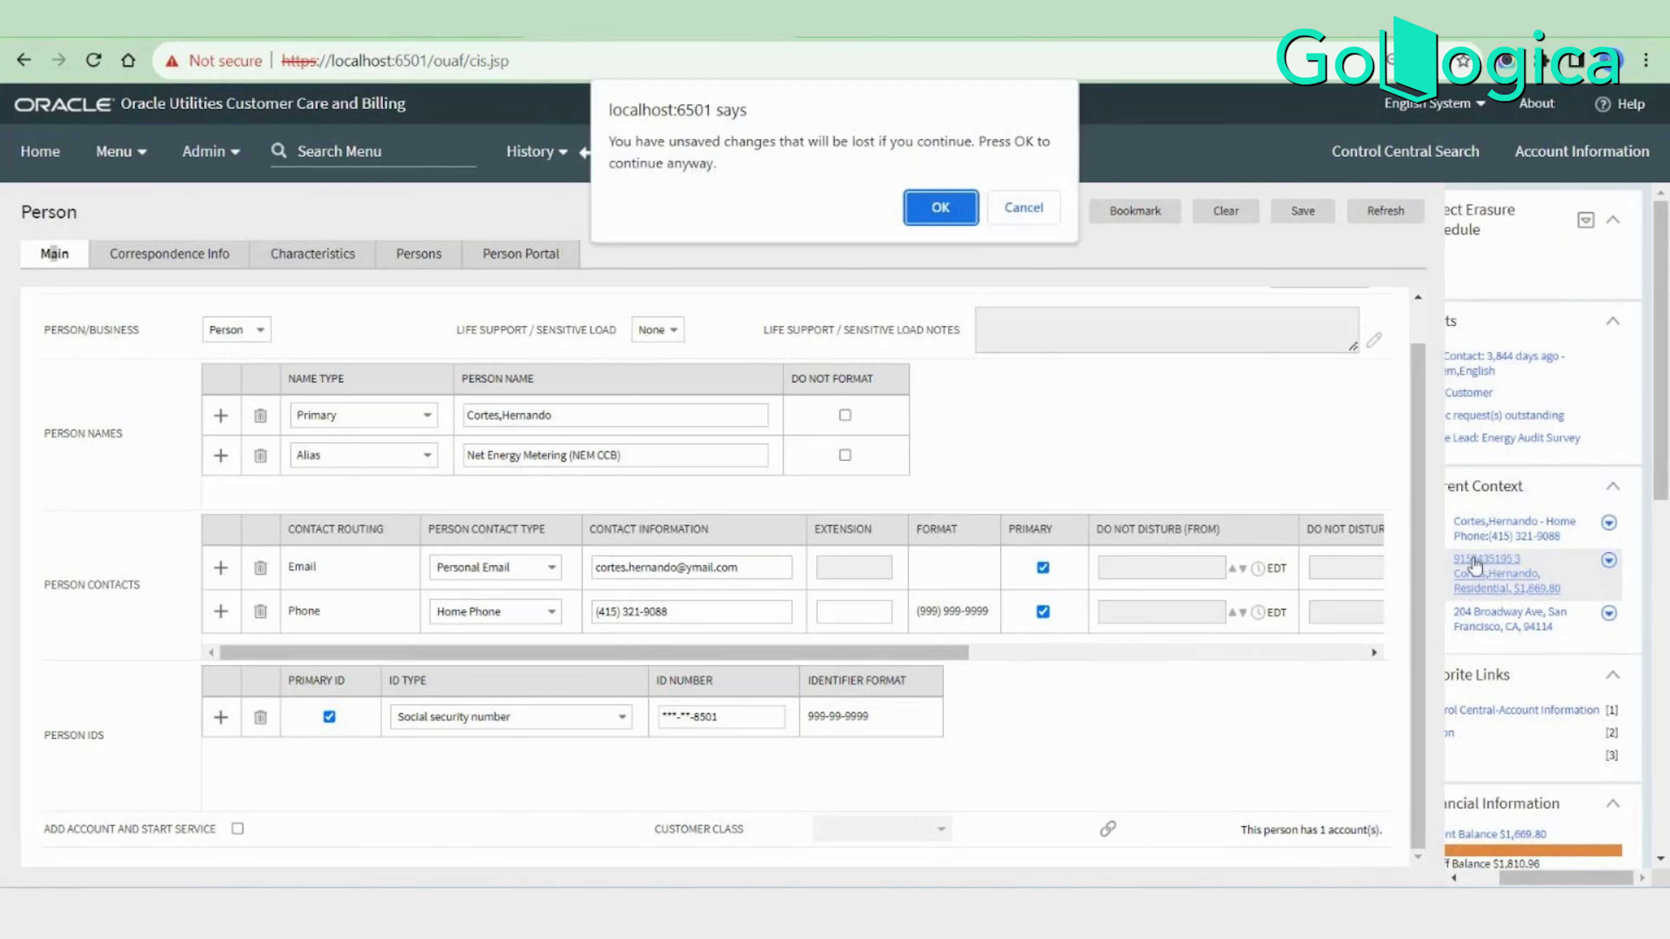
left_click(1018, 198)
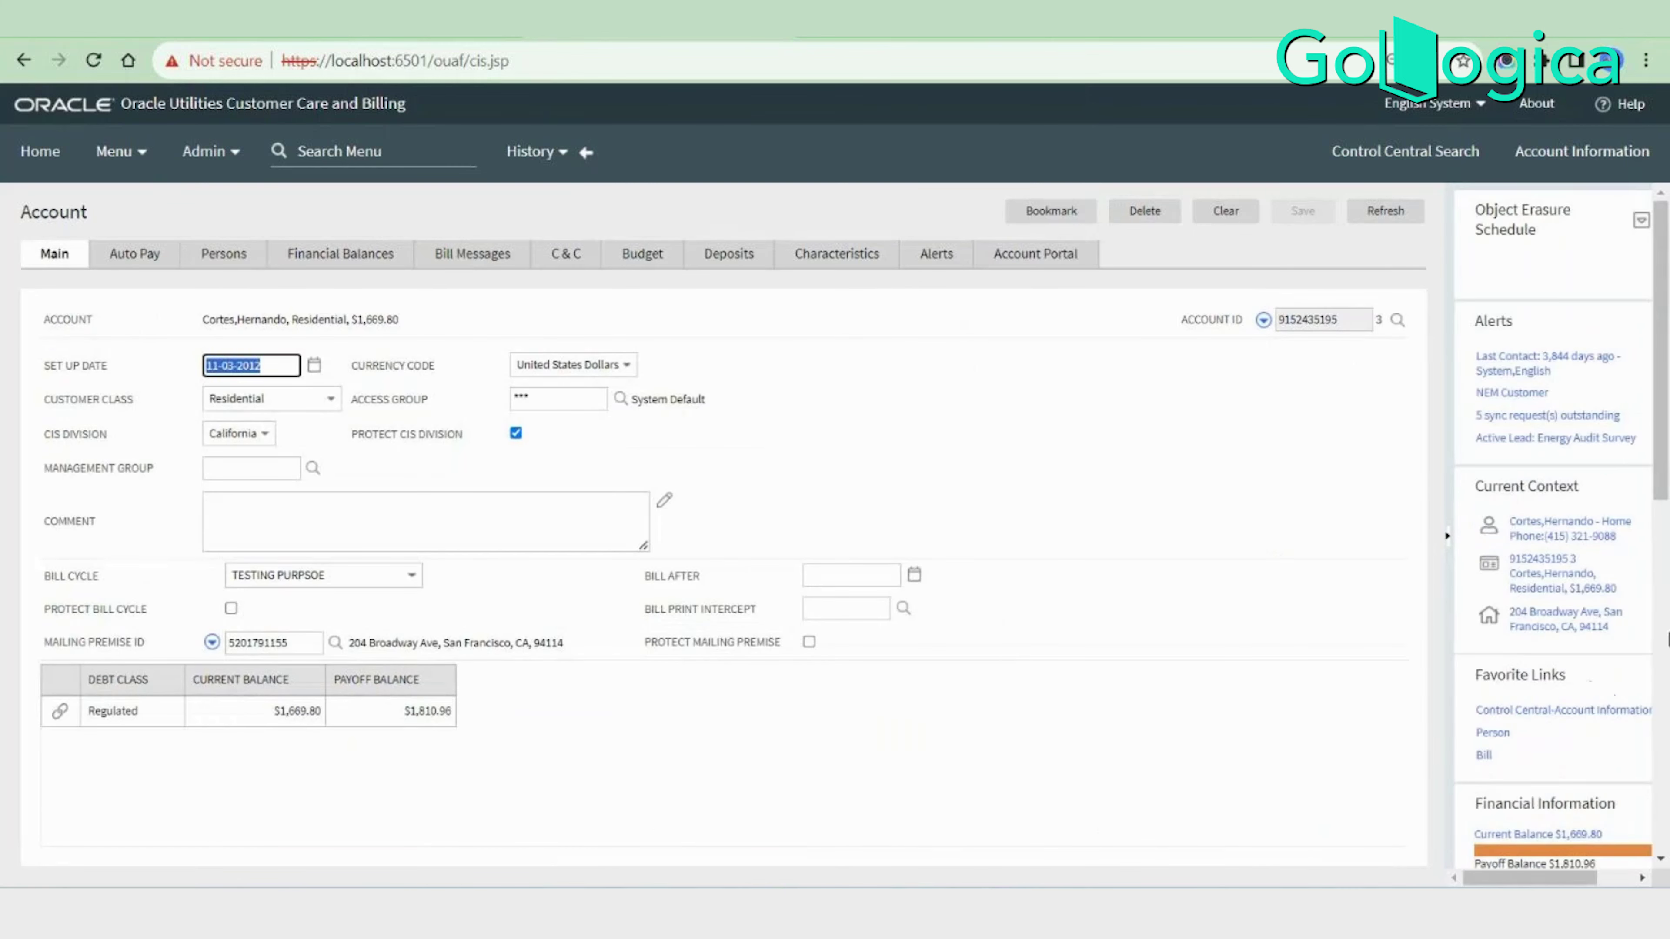
left_click(1553, 564)
Examine the account's context options in the Current Context zone, including Bill, Bill Print Group, Case and Collection Process.
scroll(1647, 596, "down", 5)
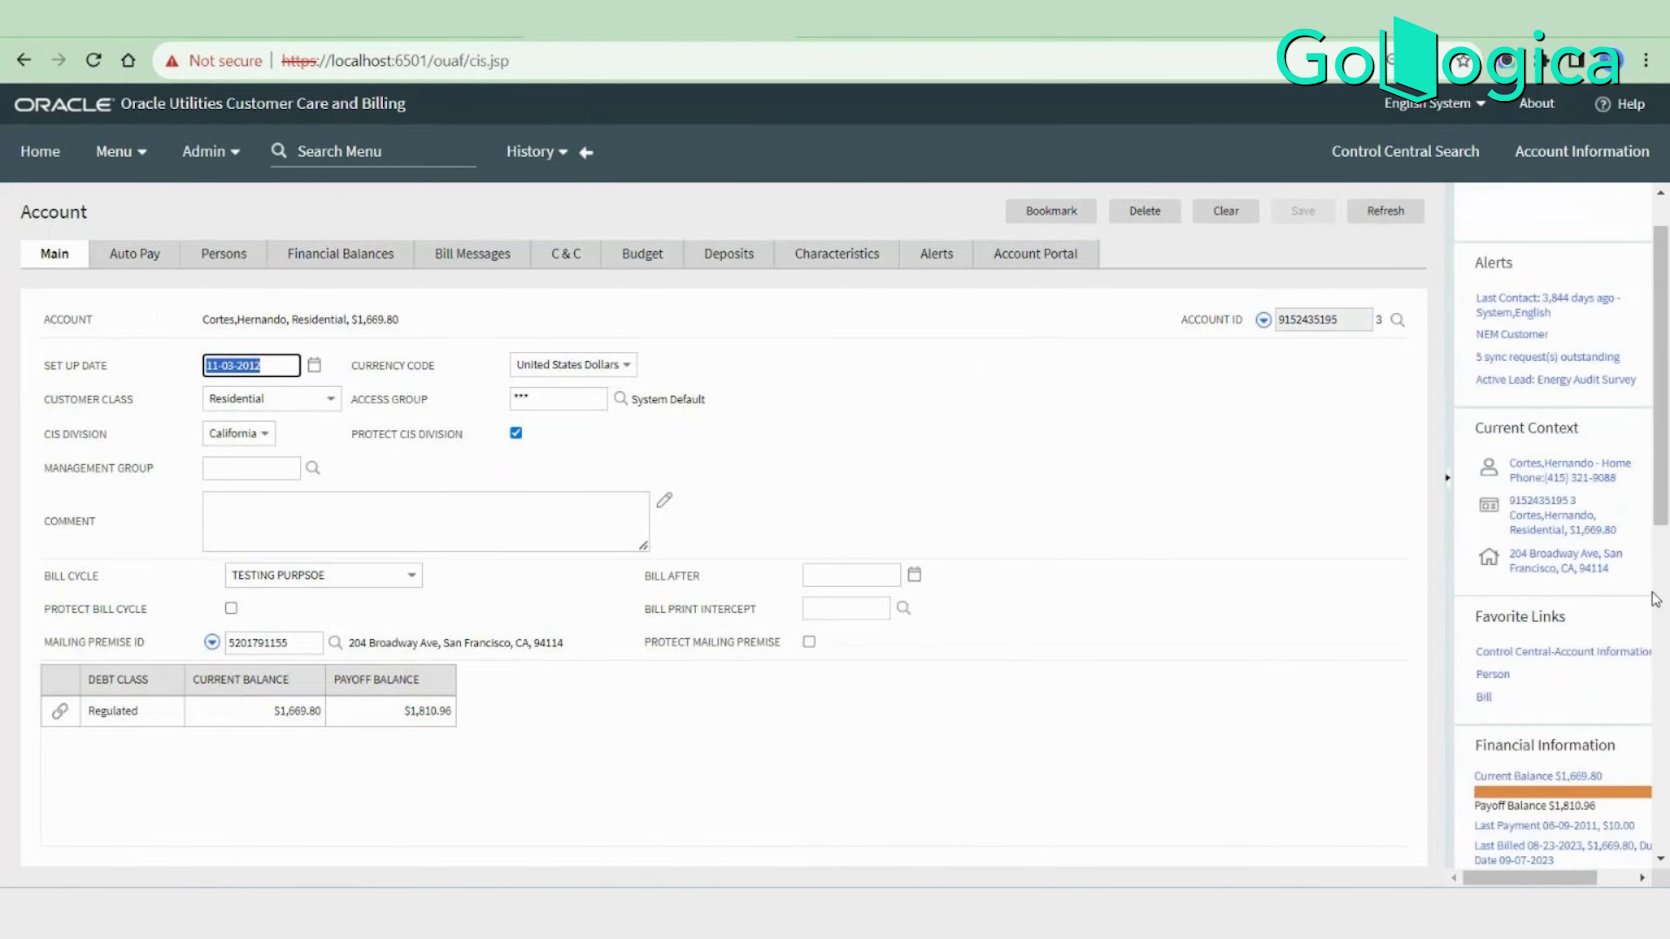
scroll(1647, 596, "up", 5)
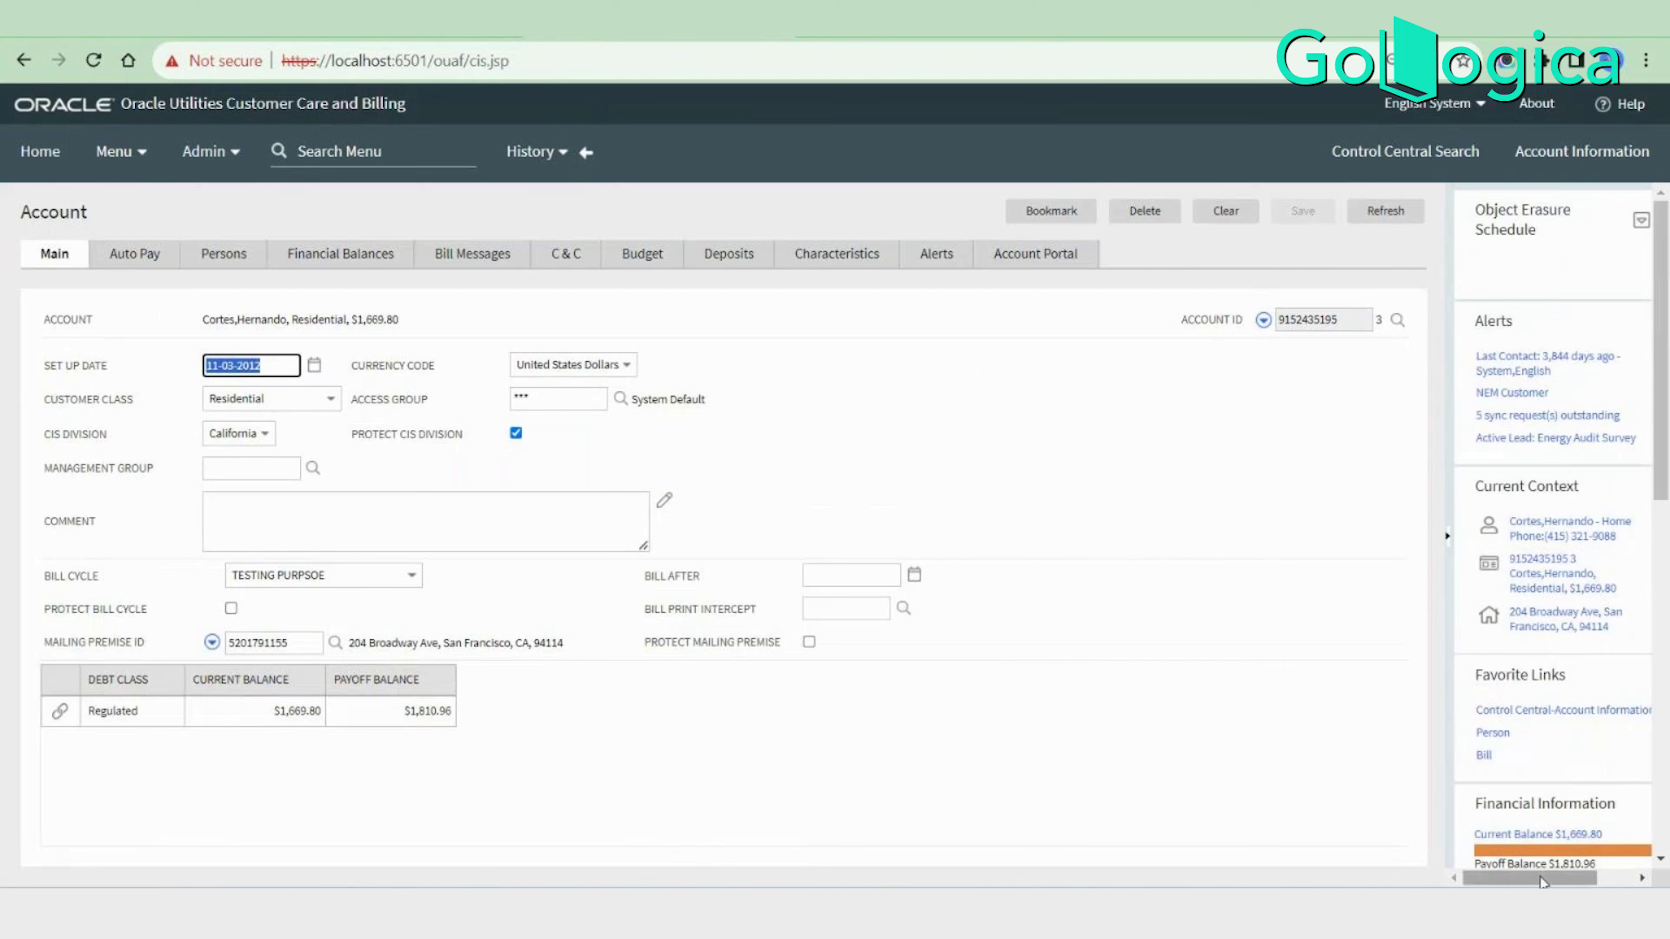
scroll(1548, 539, "right", 2)
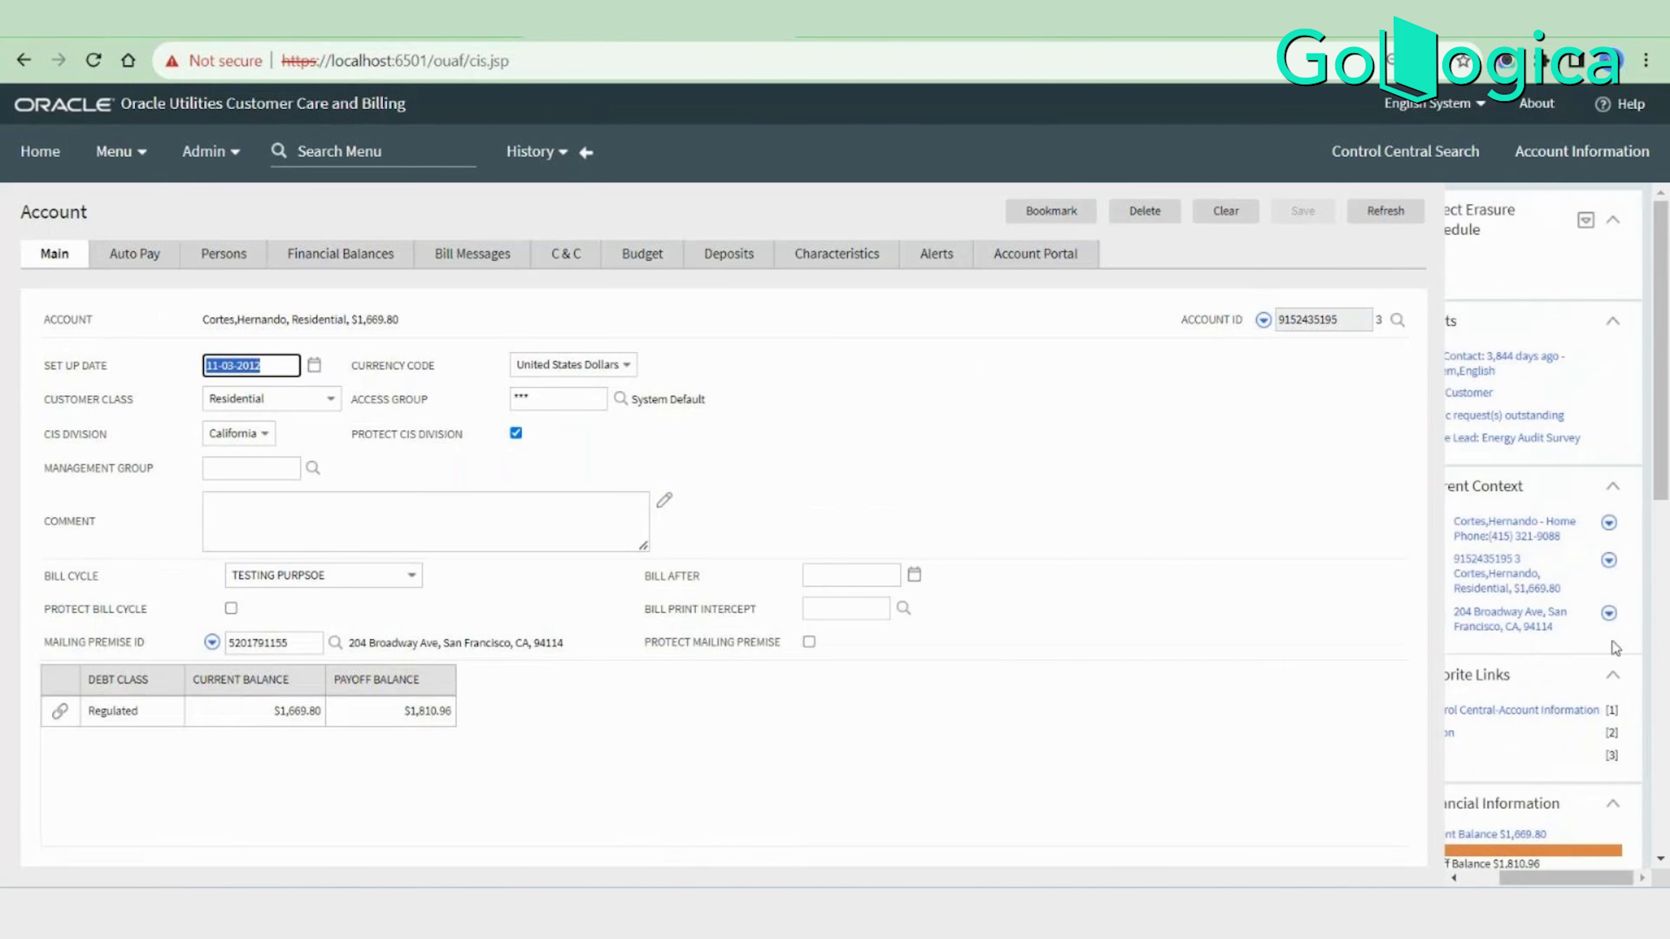
left_click(1609, 561)
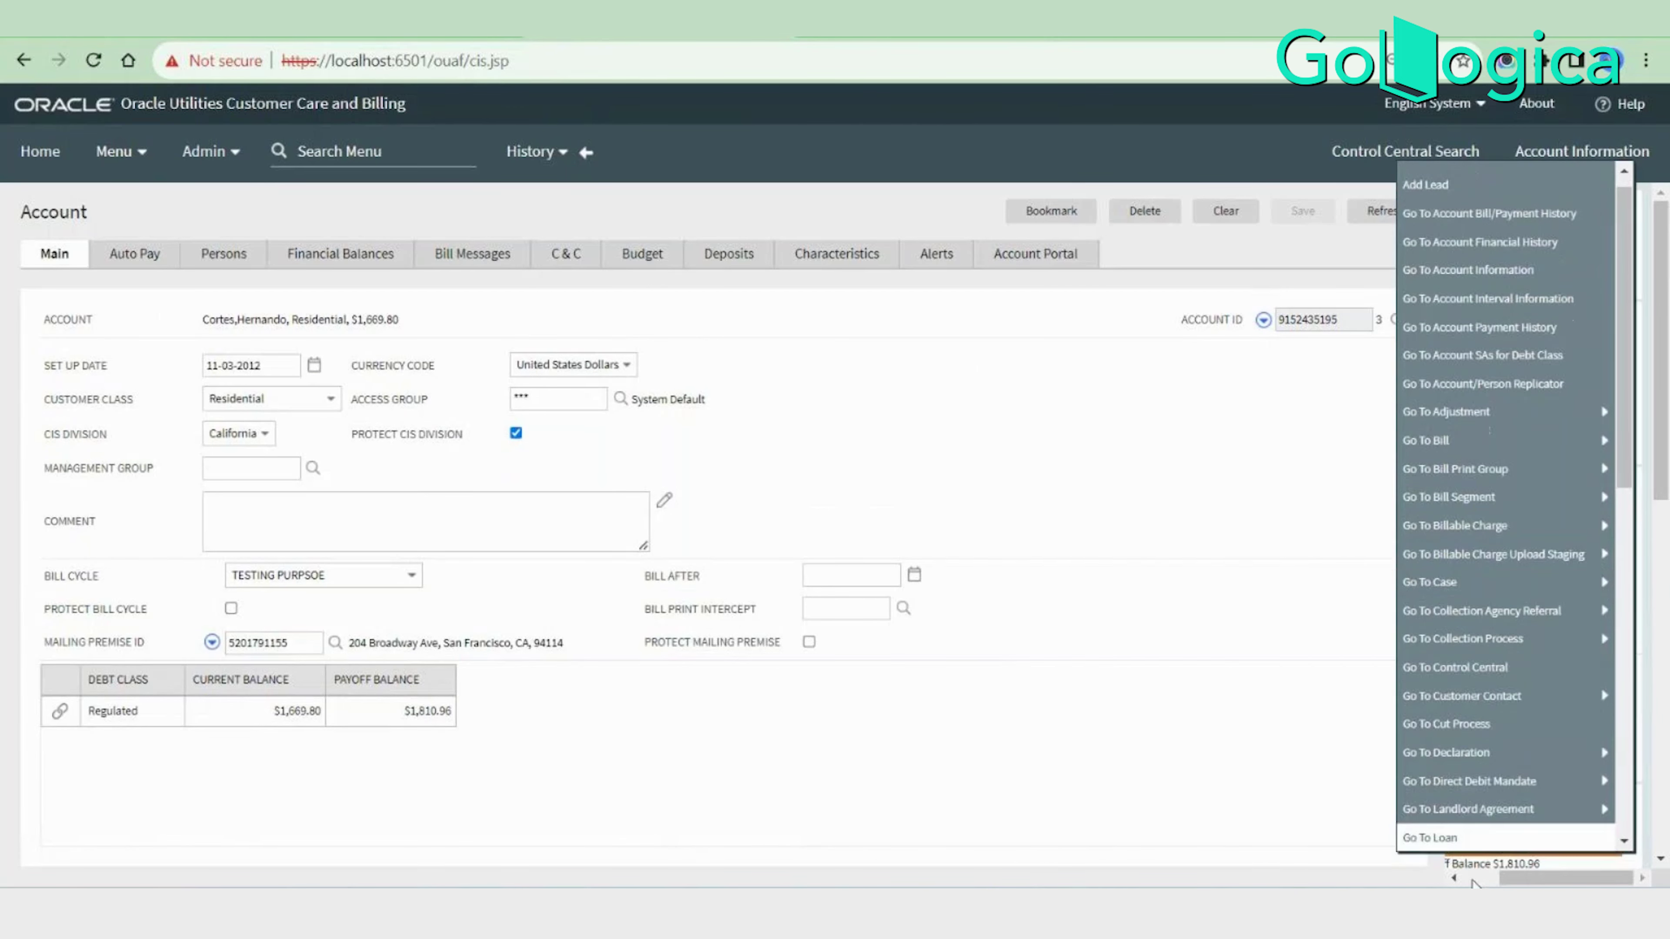
mouse_move(1440, 443)
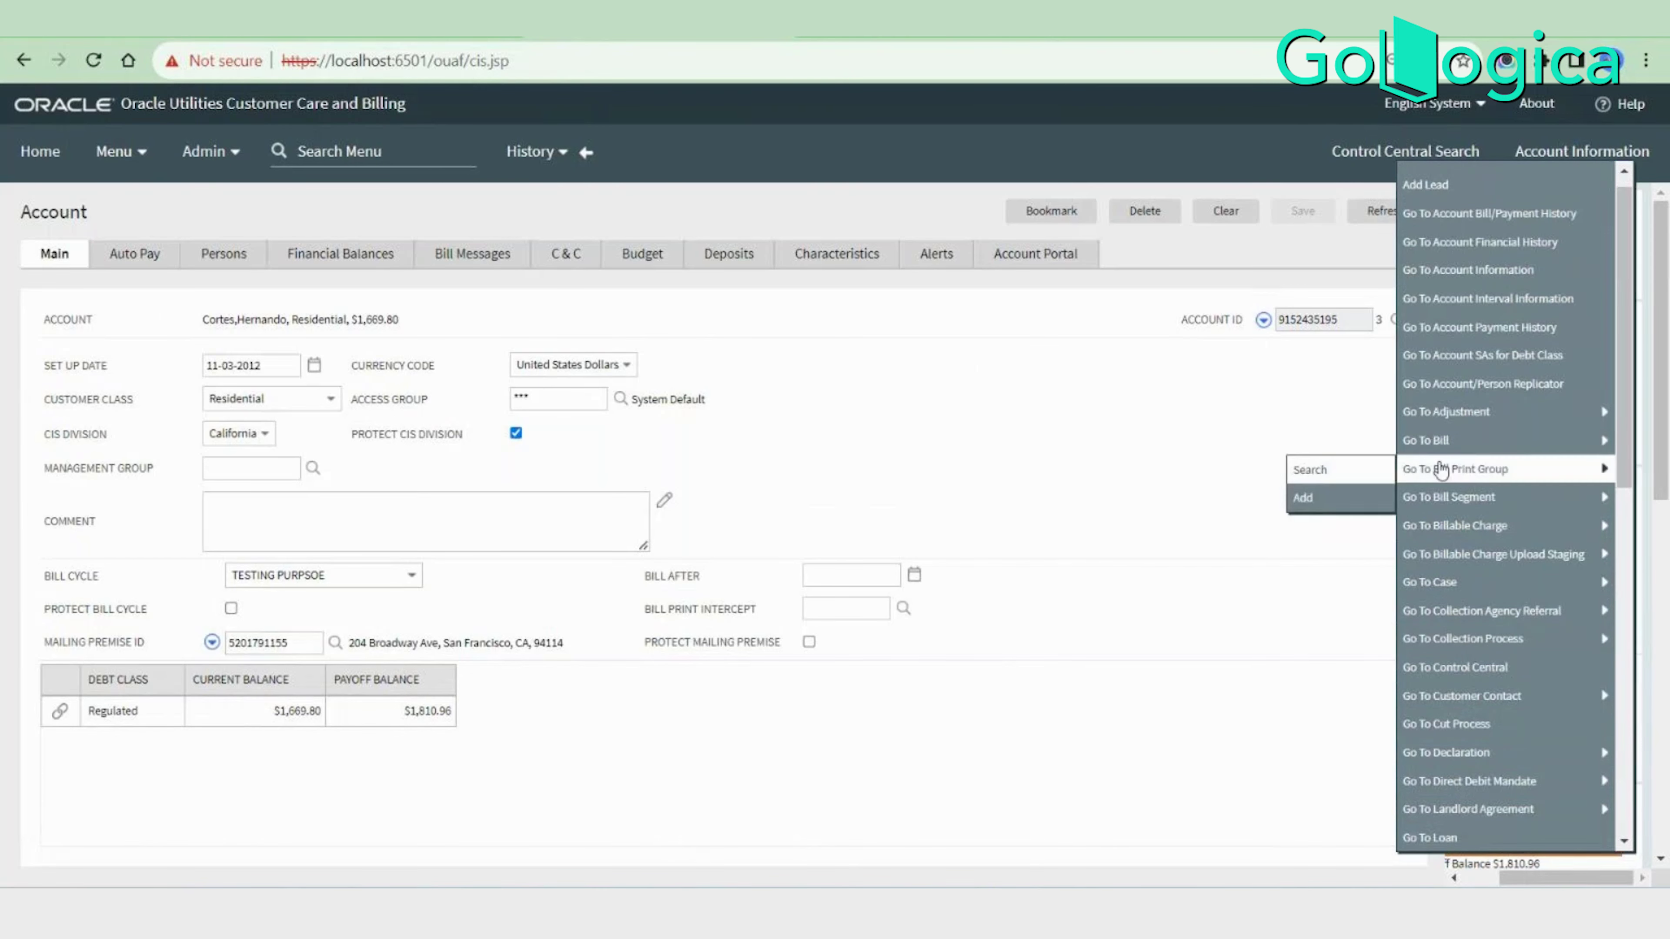
scroll(1484, 698, "up", 1)
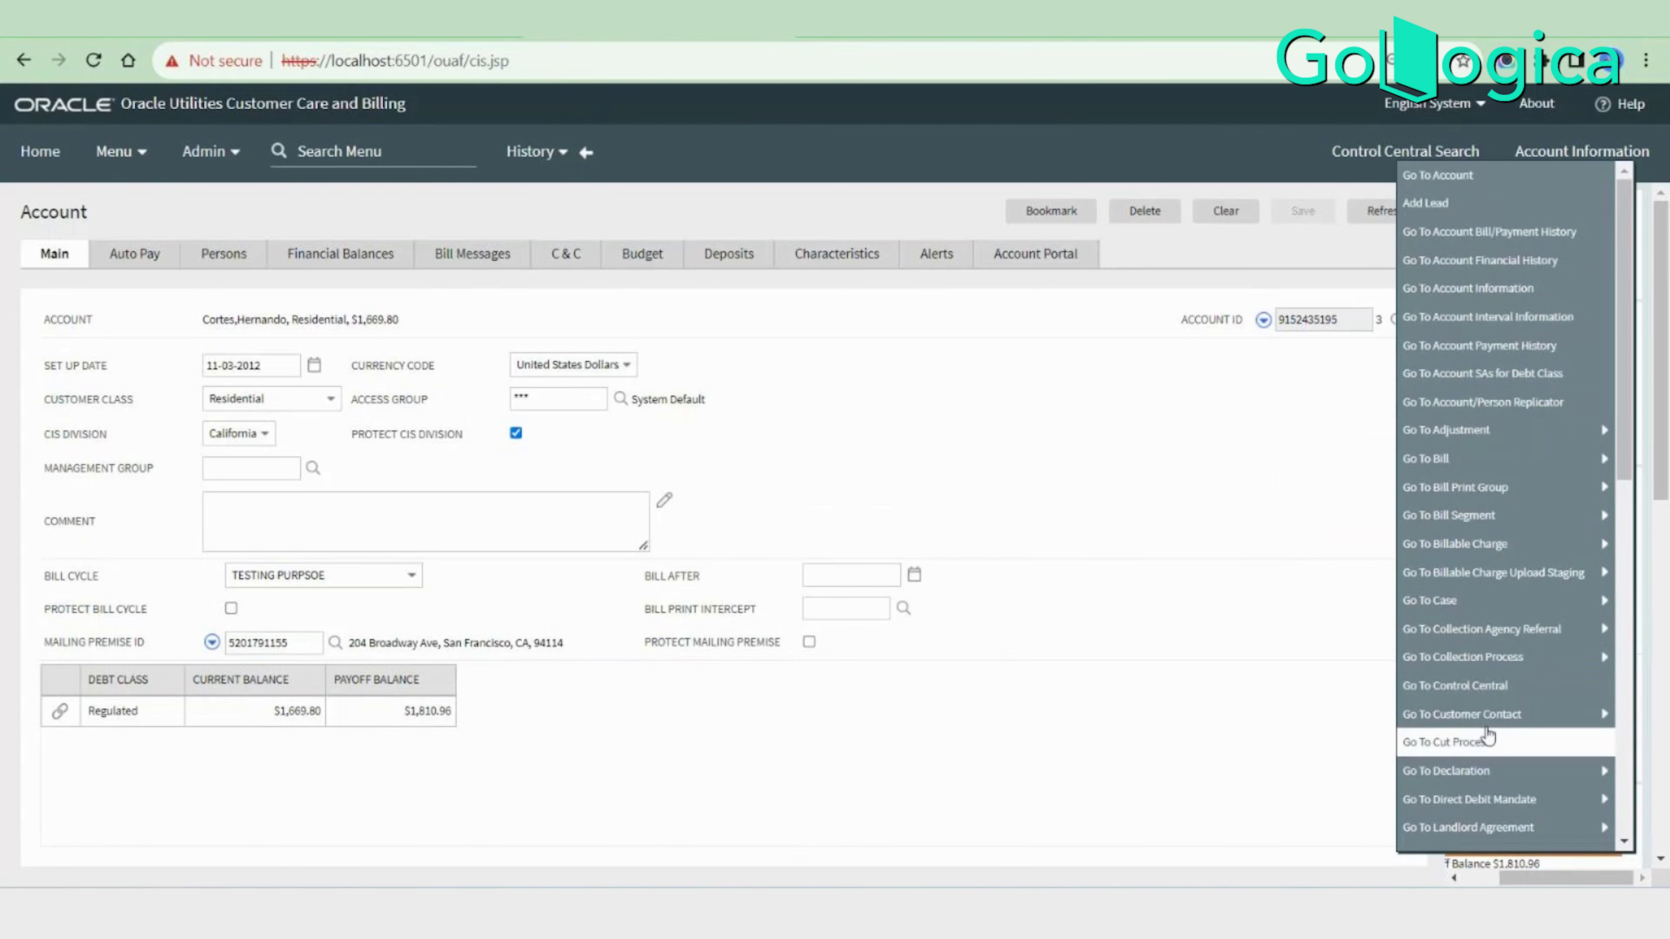
mouse_move(1463, 604)
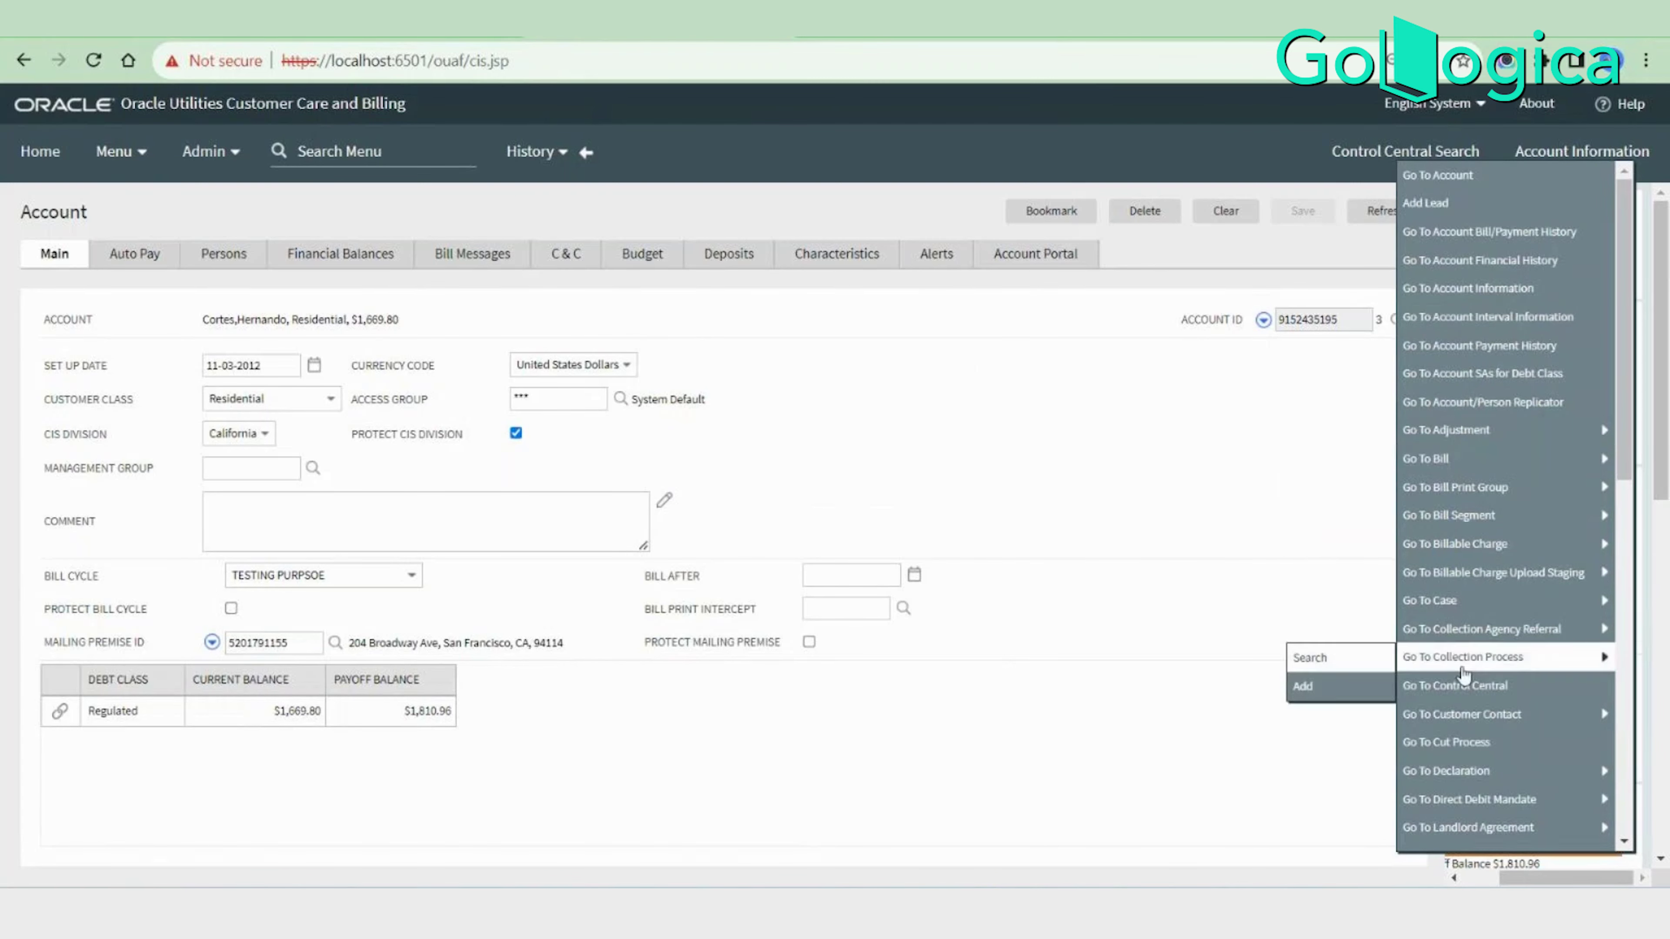
left_click(1182, 454)
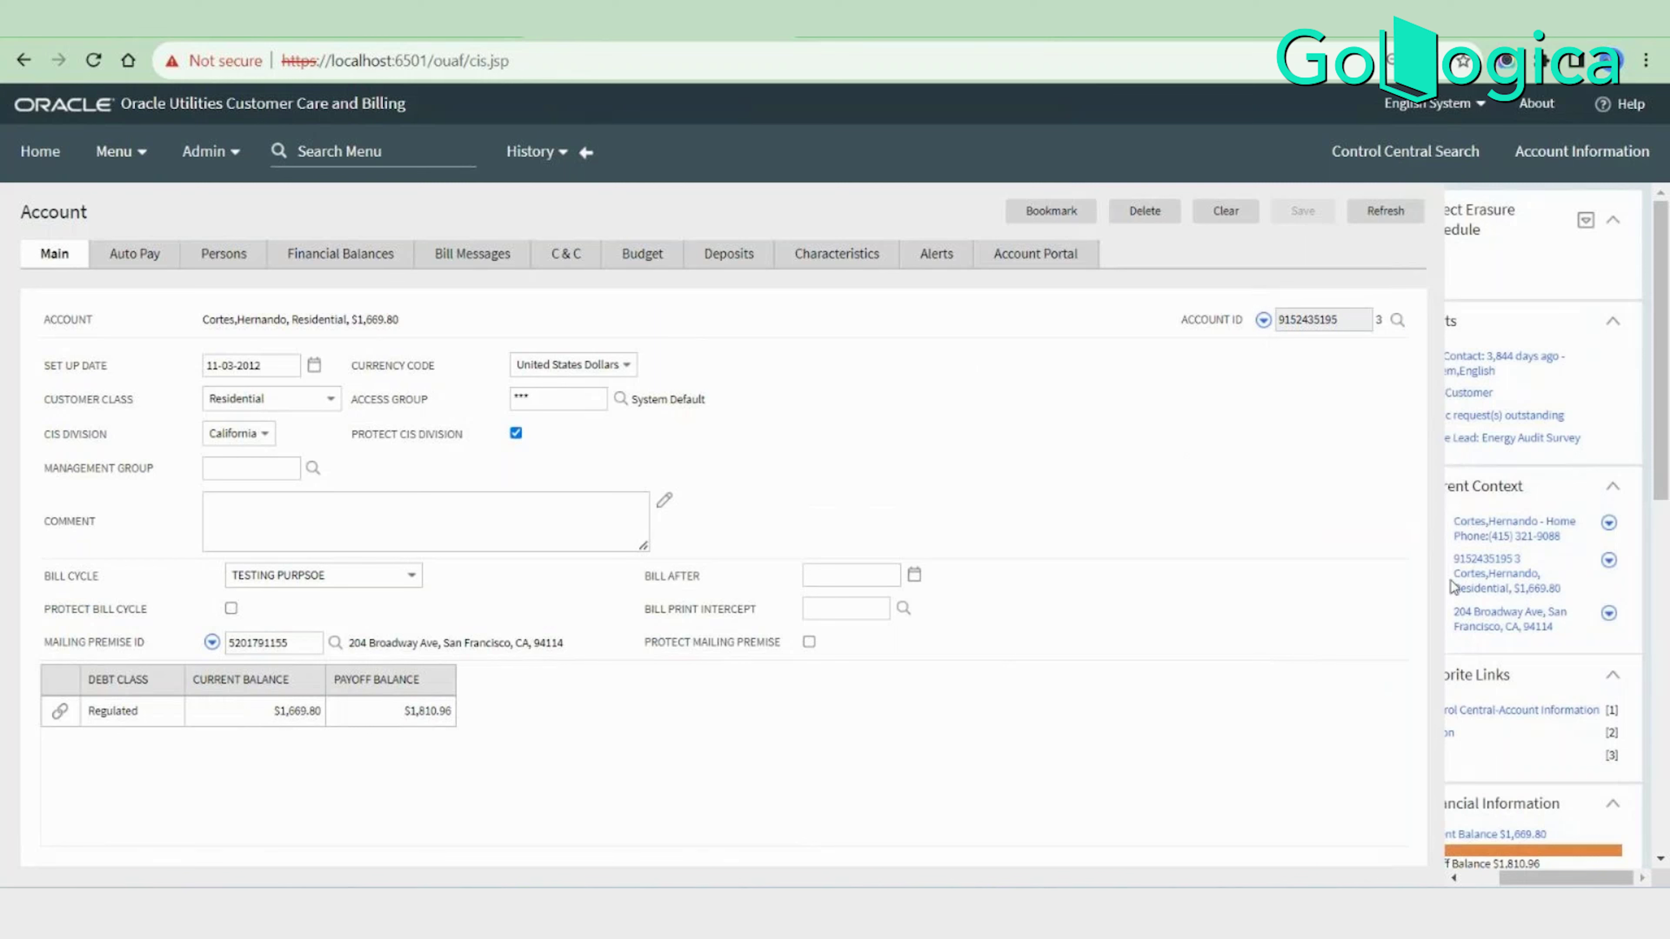
View the Person record linked in the Current Context zone, then return to the Account page from the same zone.
left_click(1608, 613)
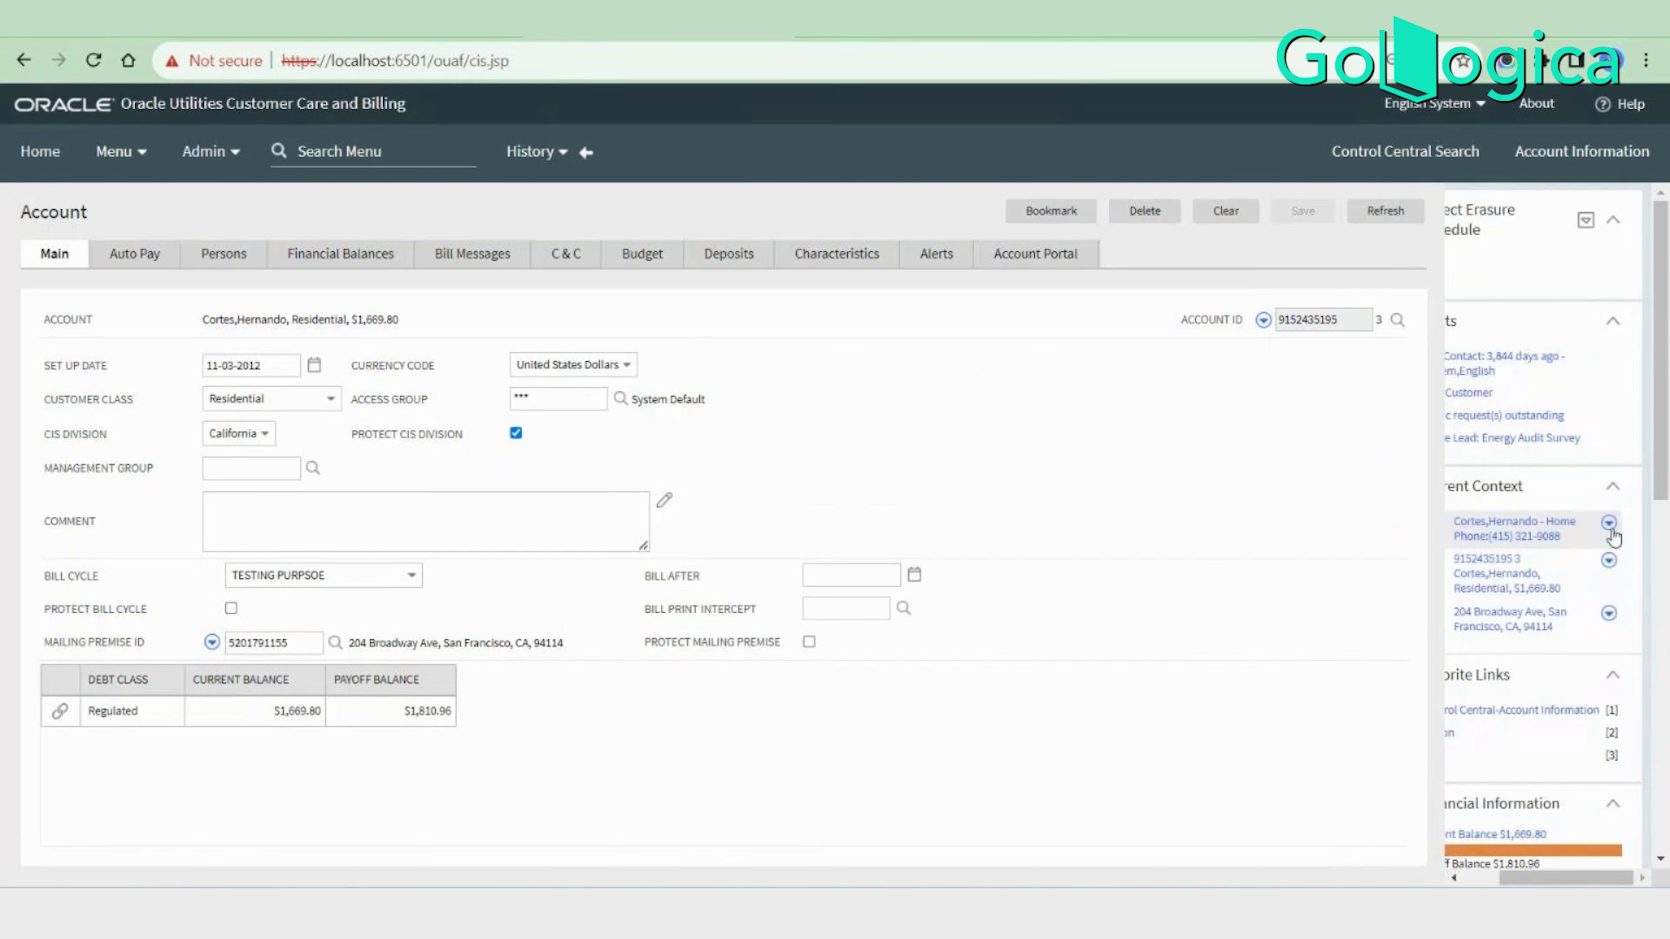
left_click(1504, 525)
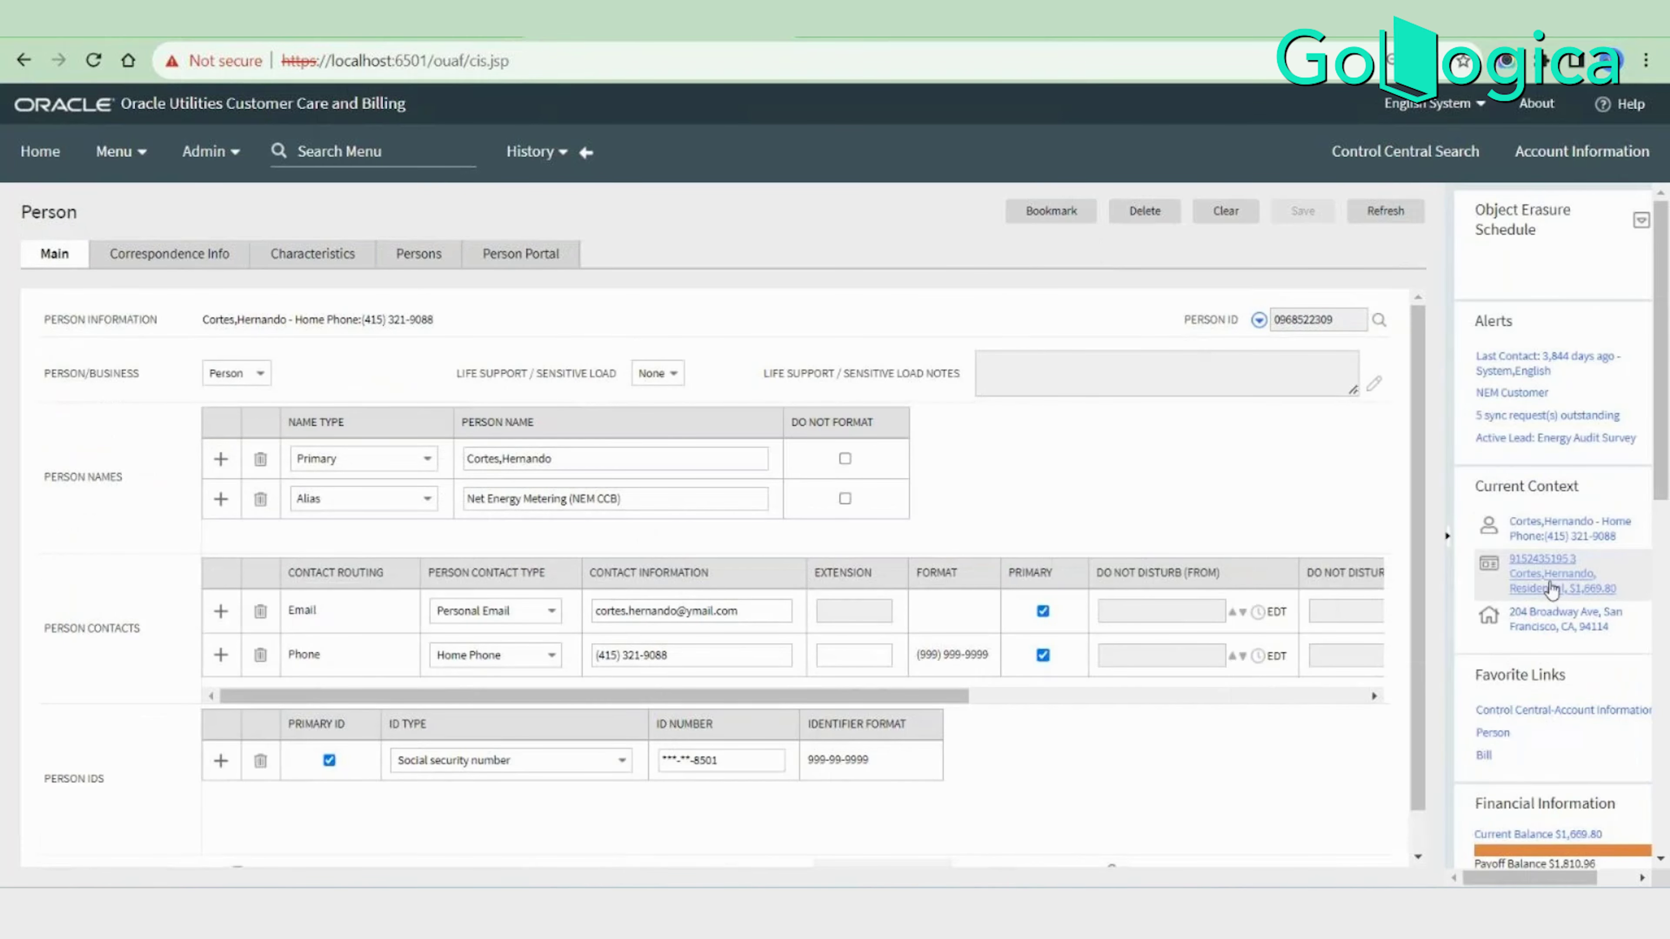
left_click(1549, 582)
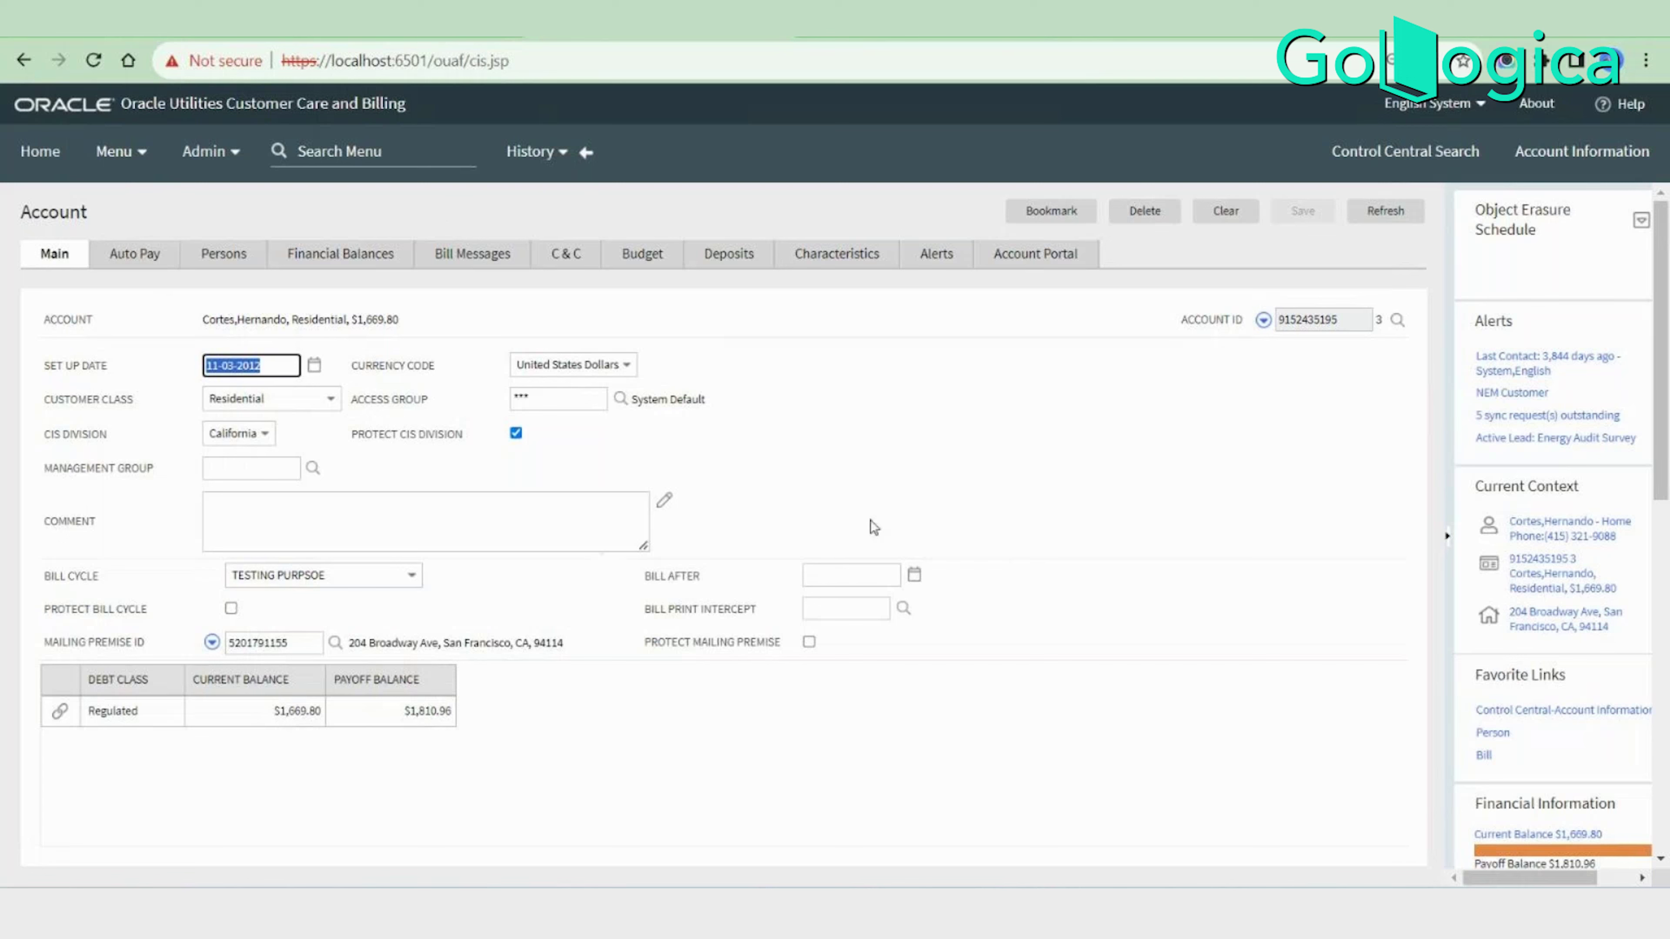
Survey the application's functional areas from Credit & Collection down to Integration, including Tools and Interval Billing.
left_click(119, 163)
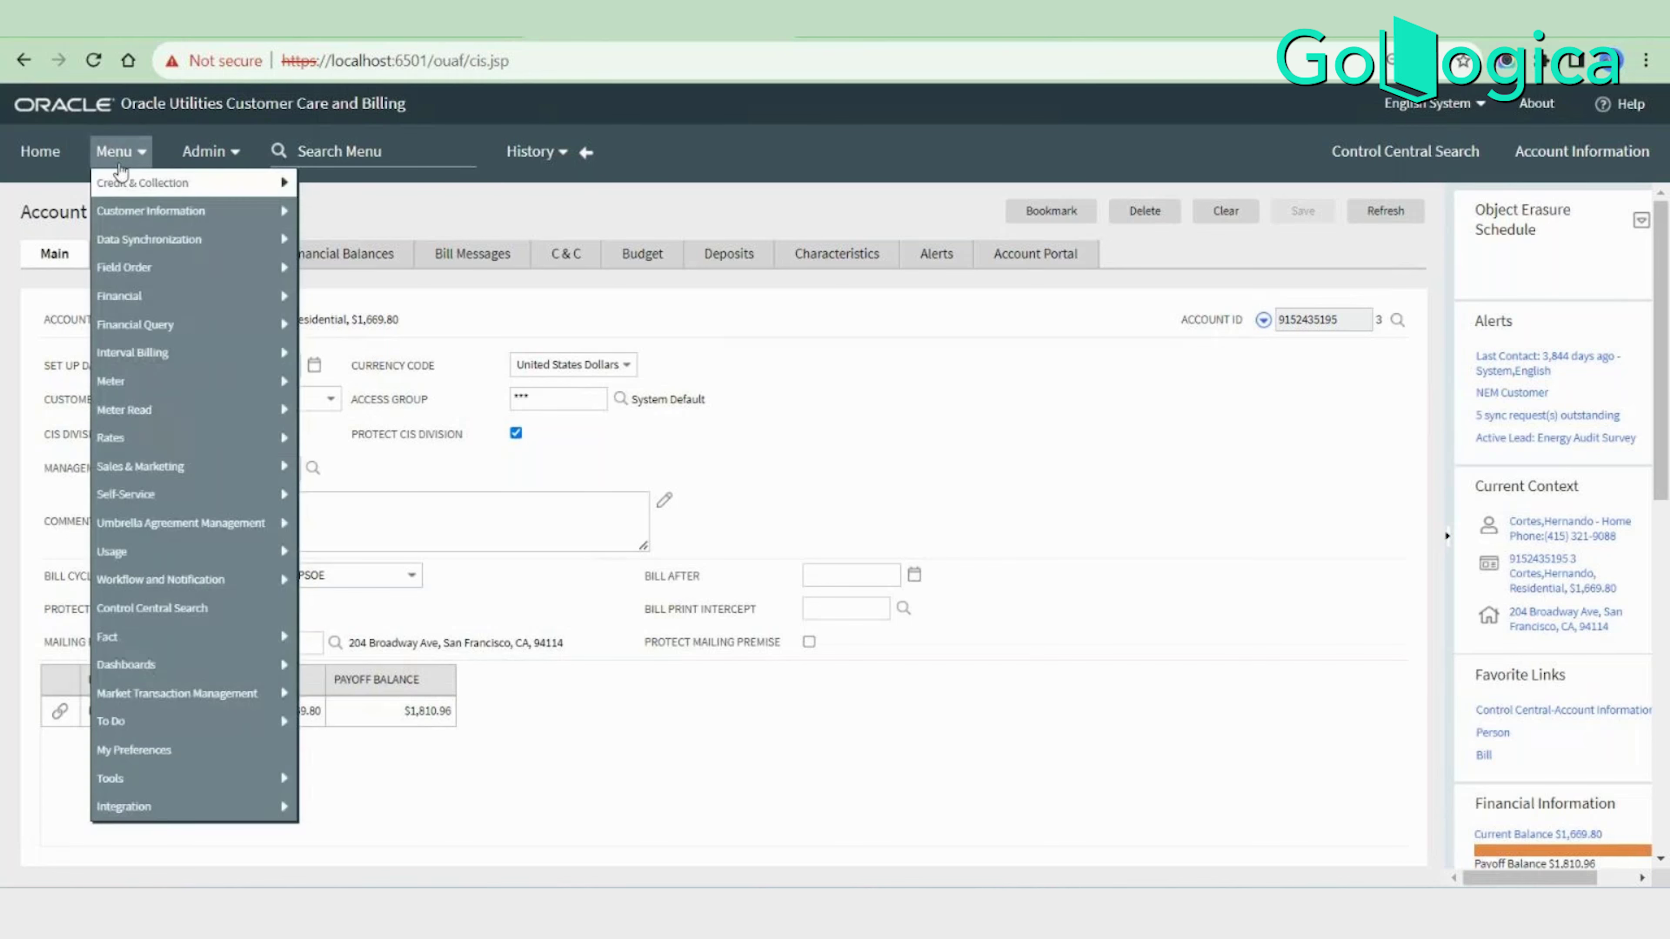
mouse_move(157, 268)
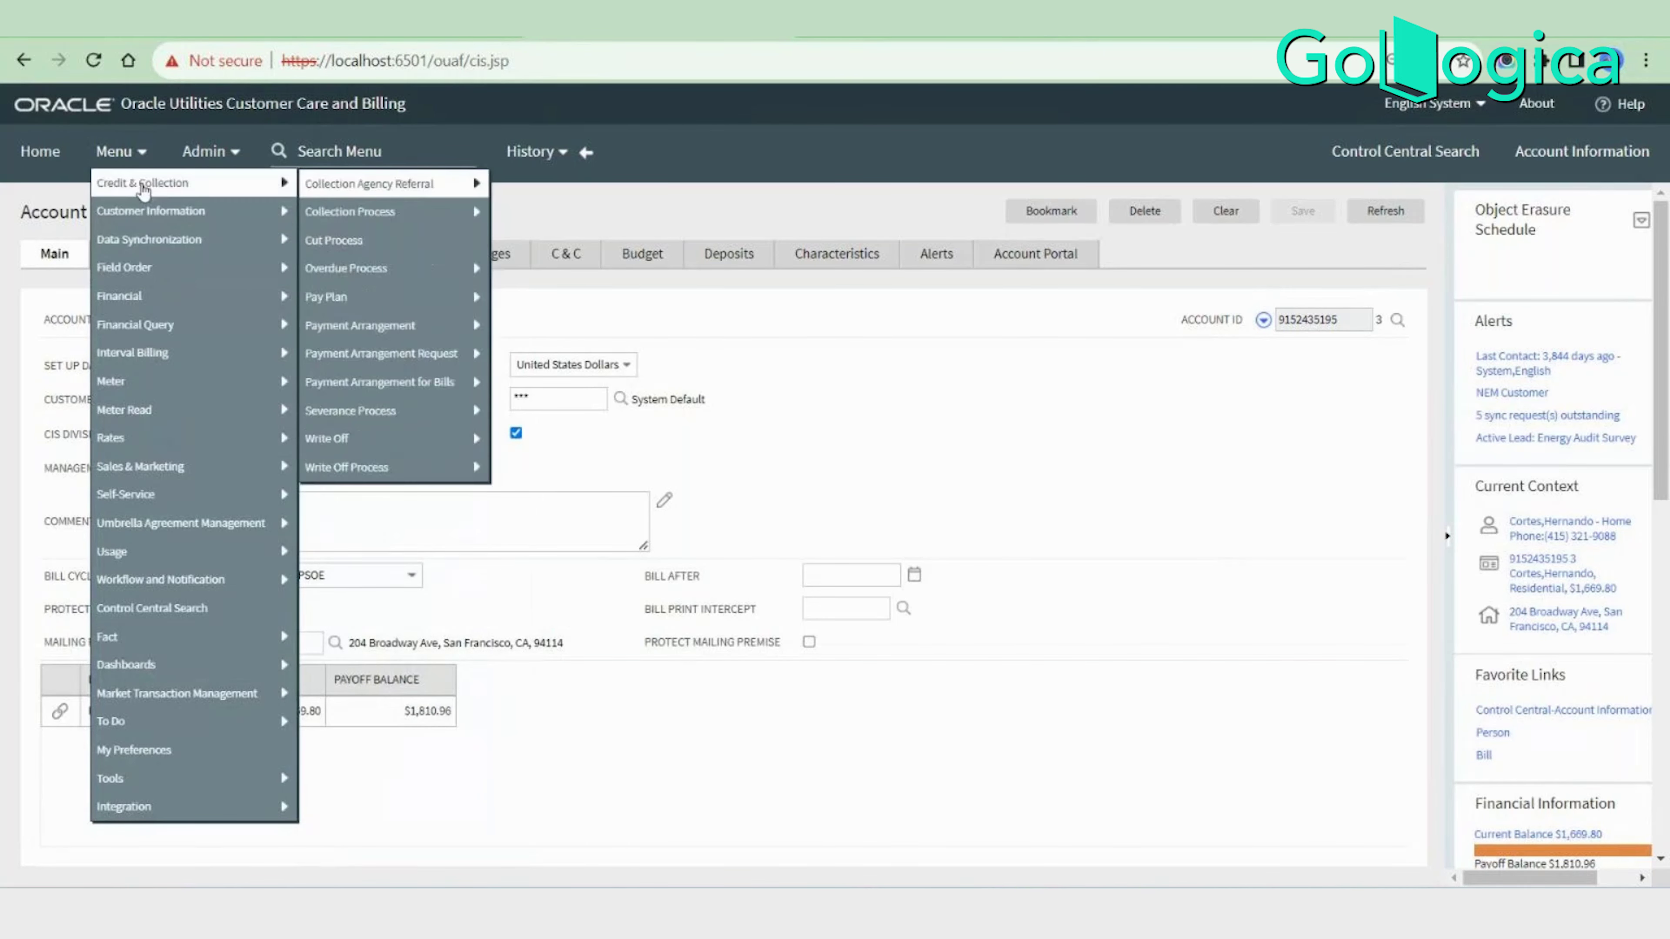
mouse_move(154, 822)
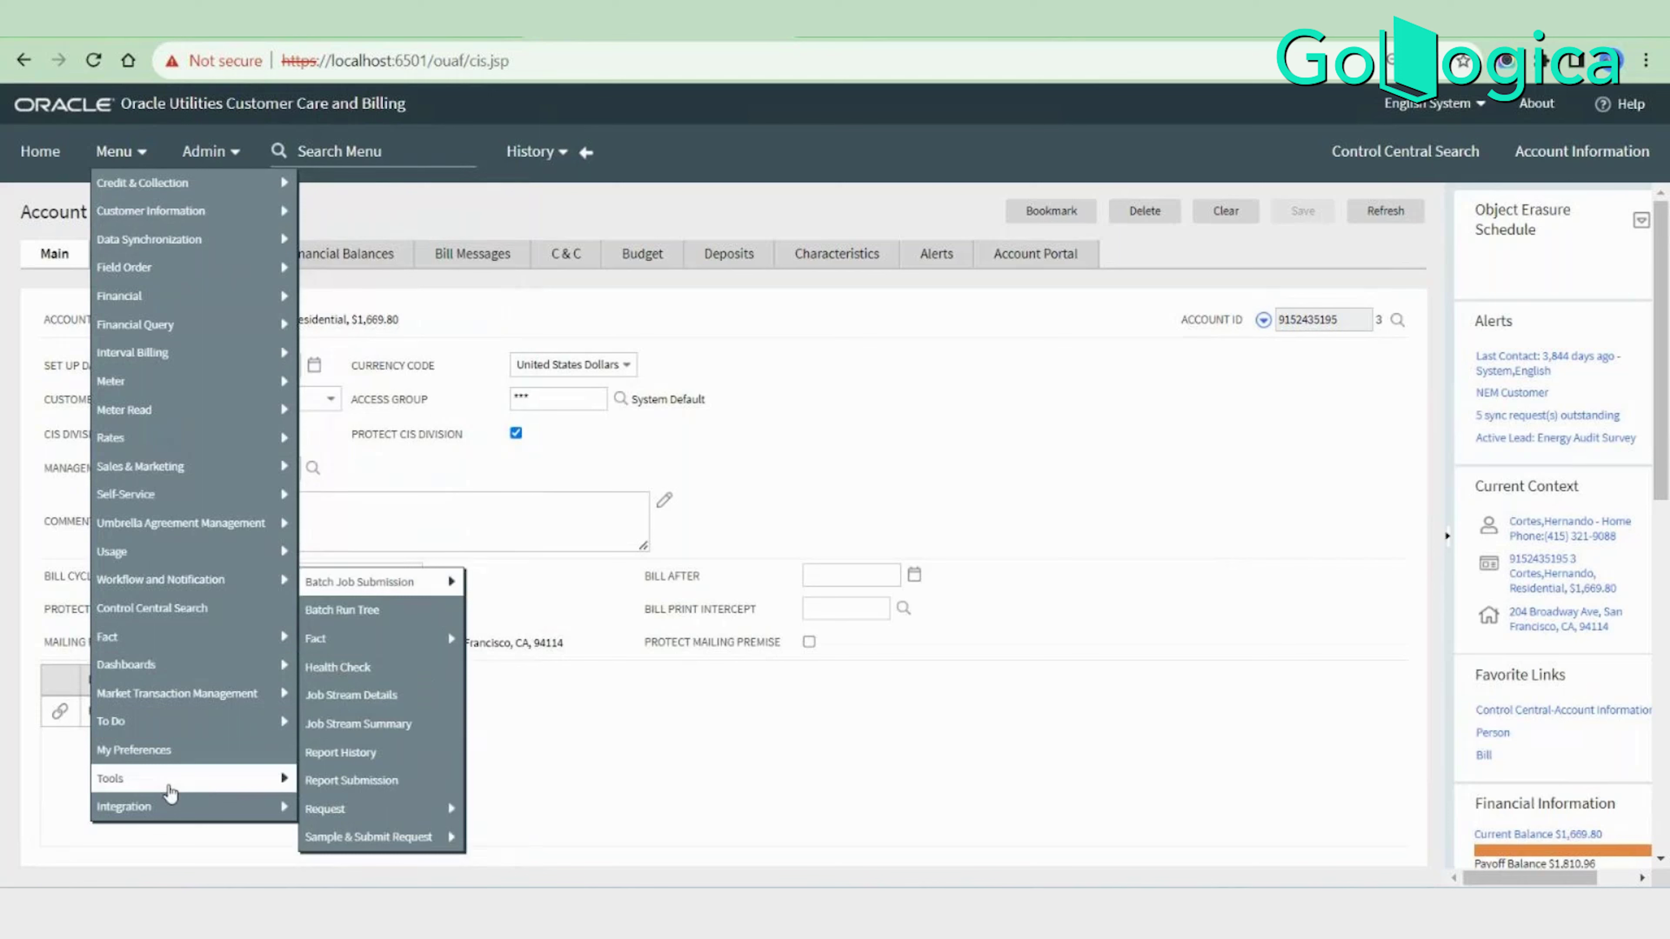
mouse_move(135, 196)
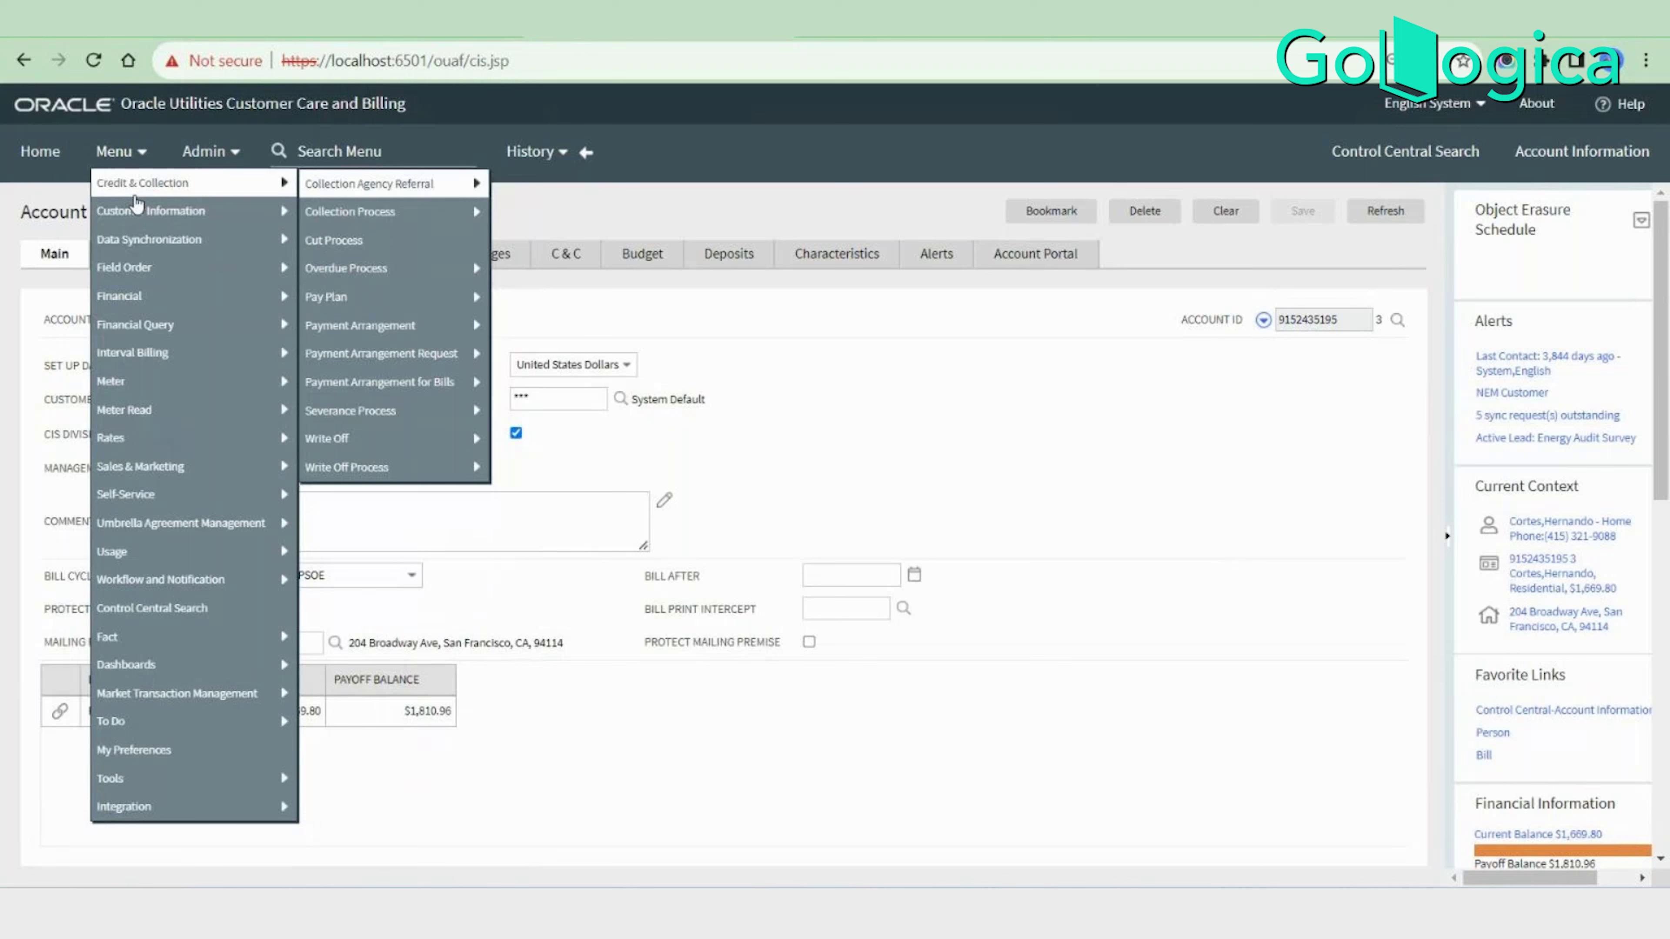
mouse_move(206, 789)
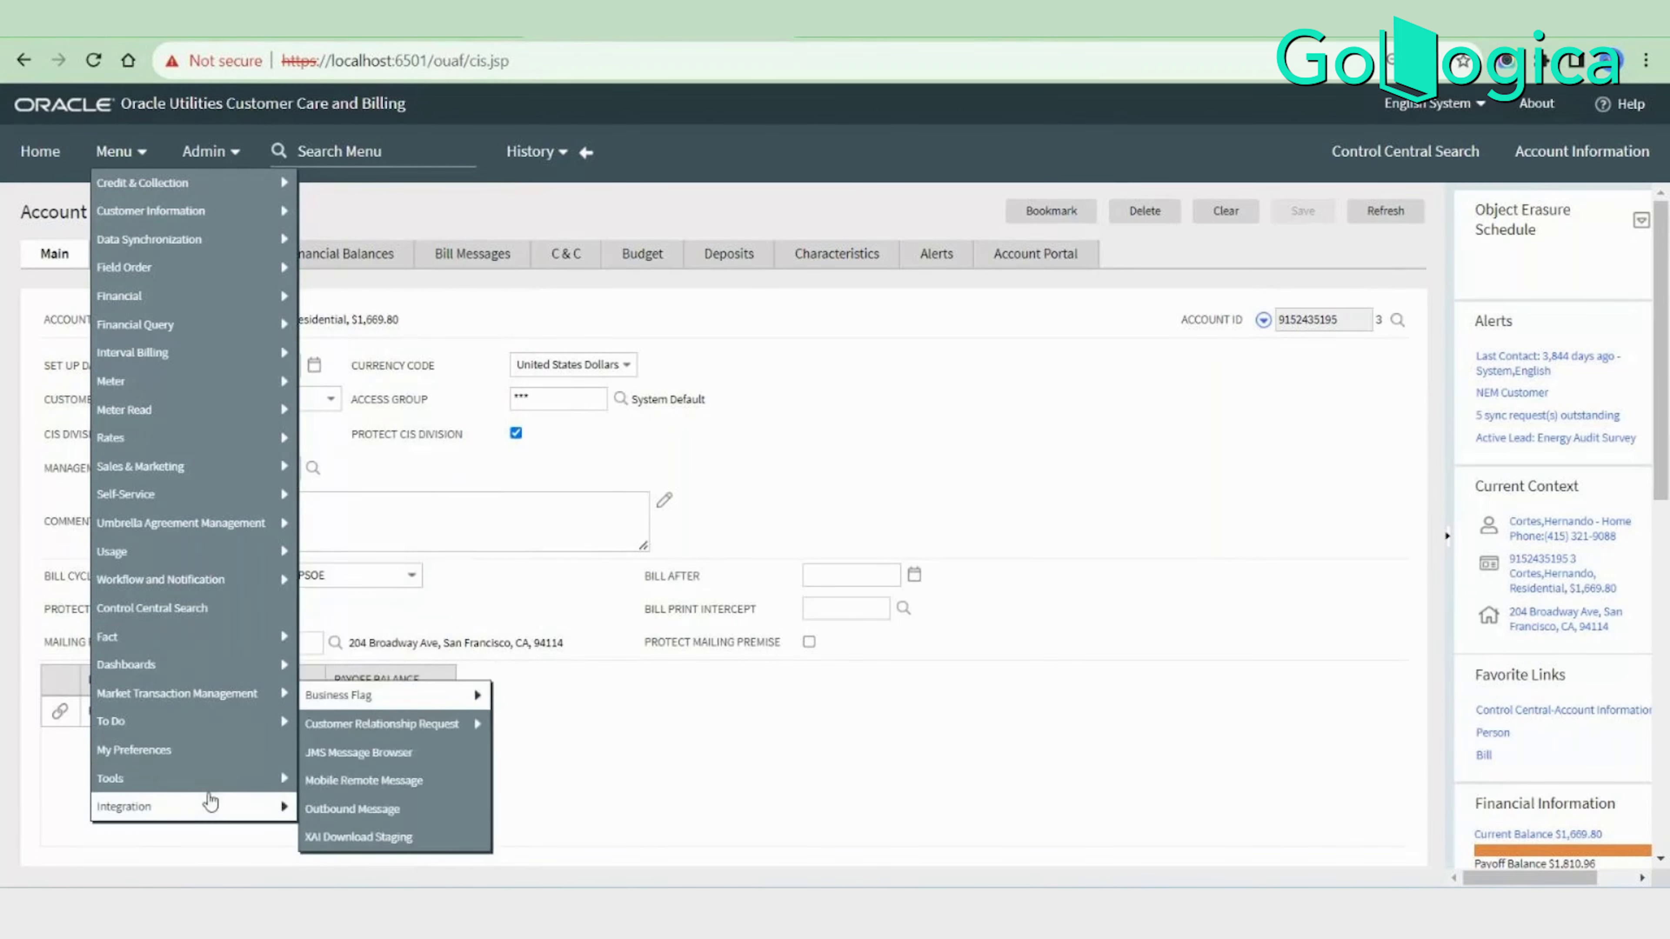
mouse_move(171, 352)
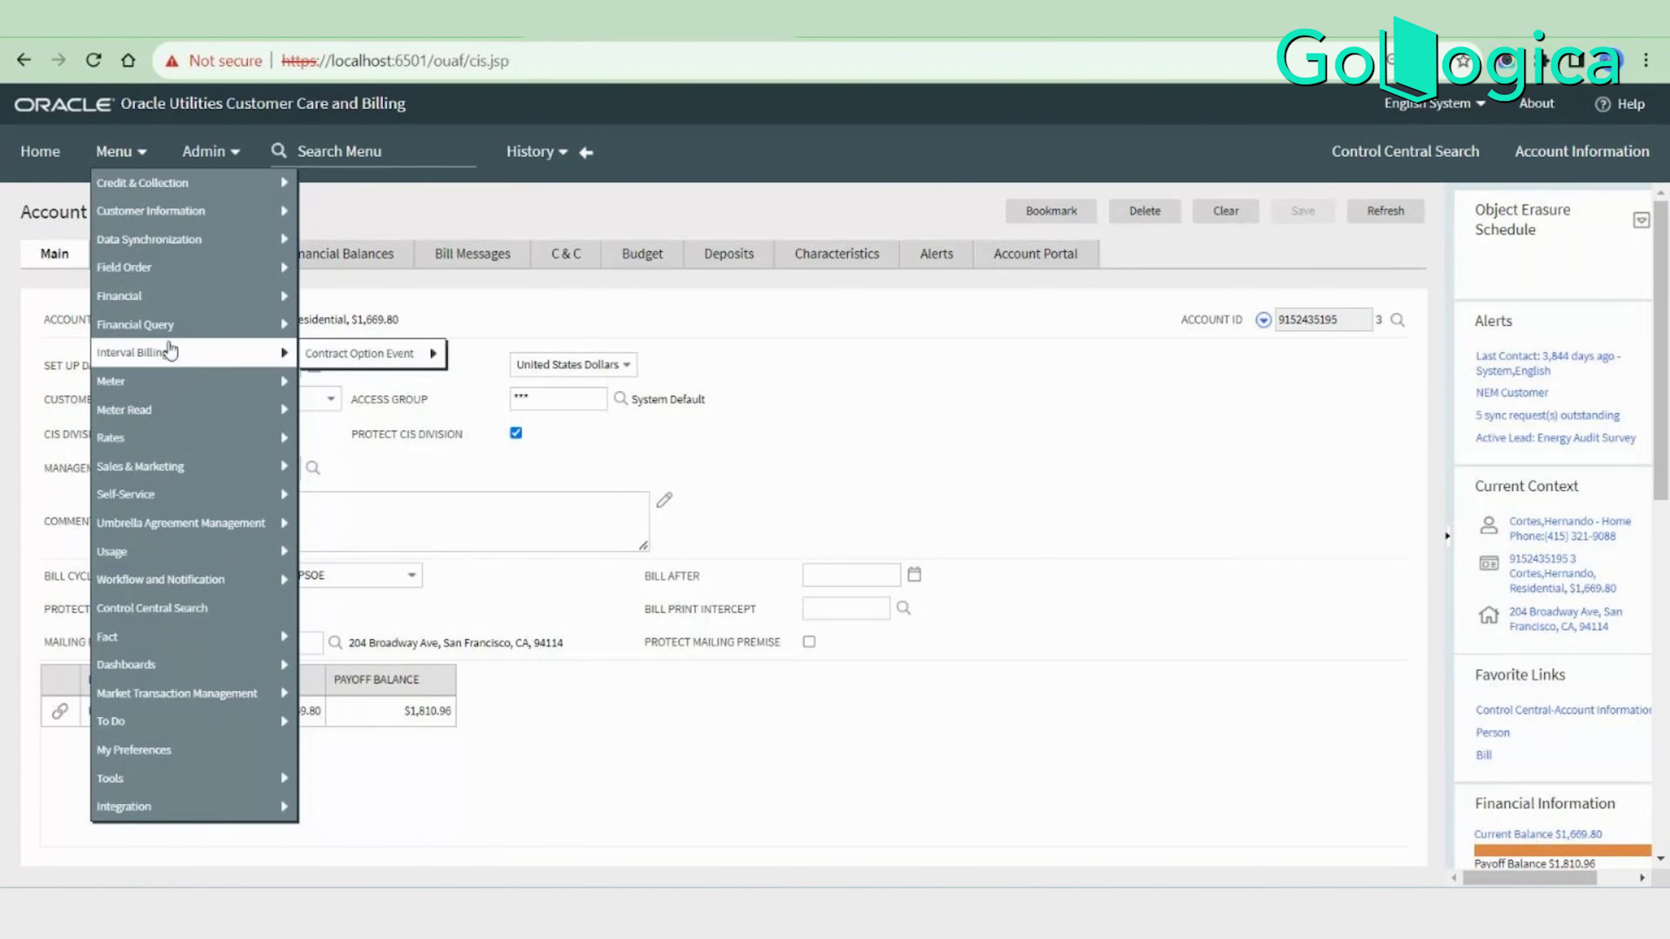
Examine the functions offered under Financial, Customer Information, Sales & Marketing, and Workflow and Notification.
mouse_move(152, 298)
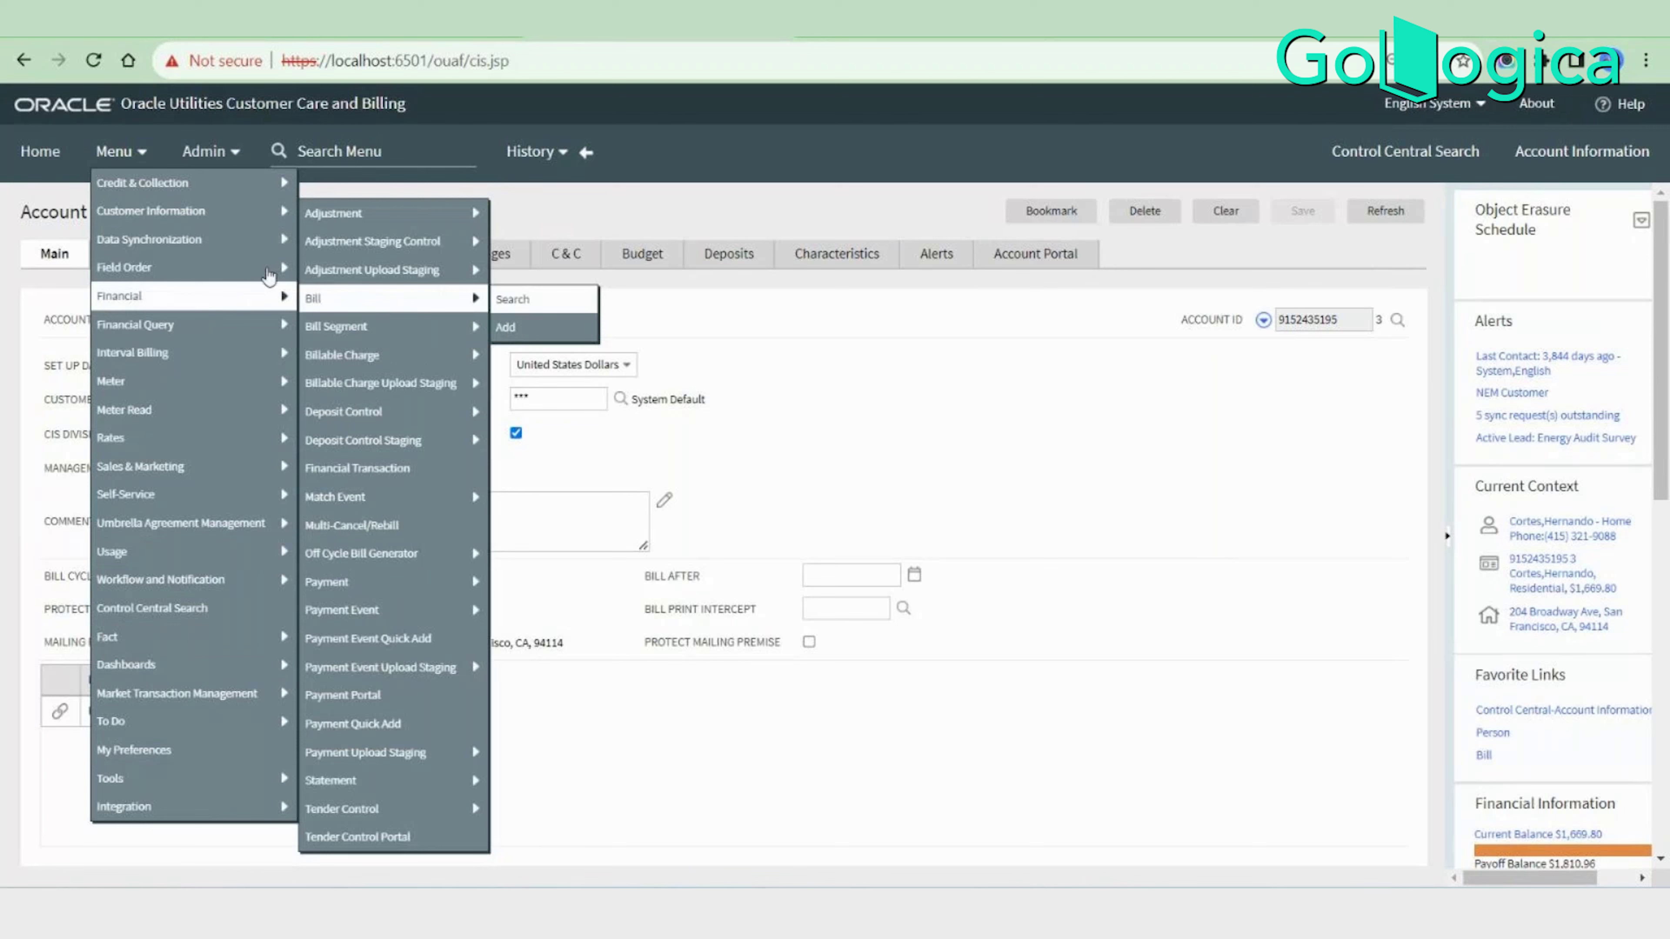
mouse_move(185, 214)
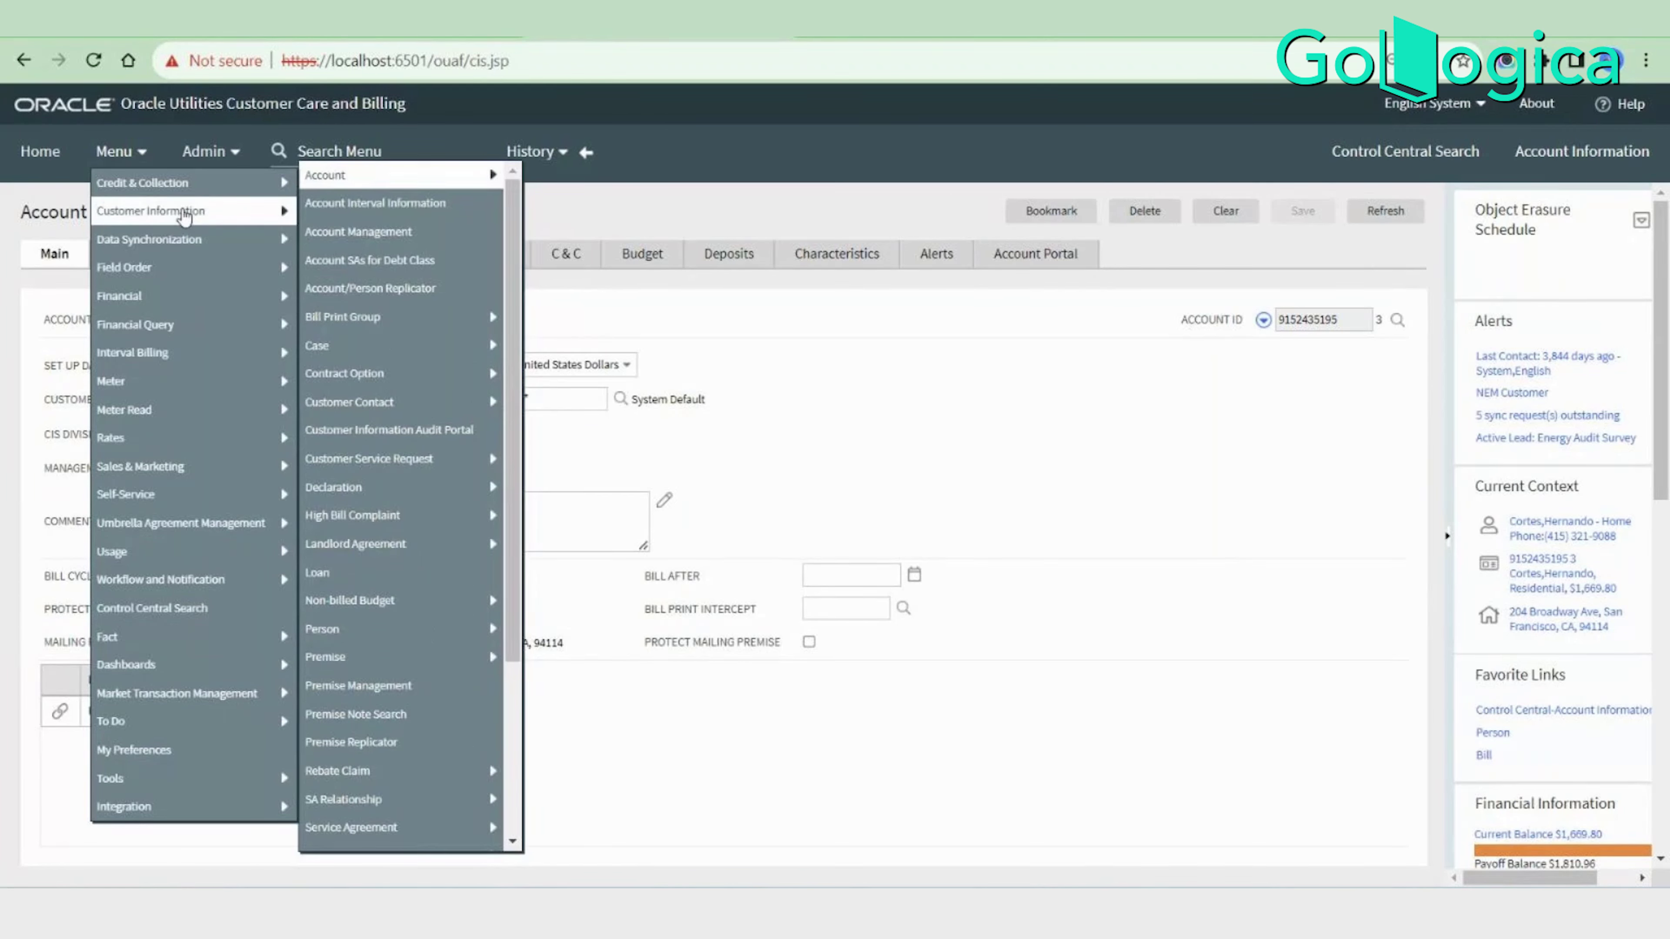
mouse_move(340, 177)
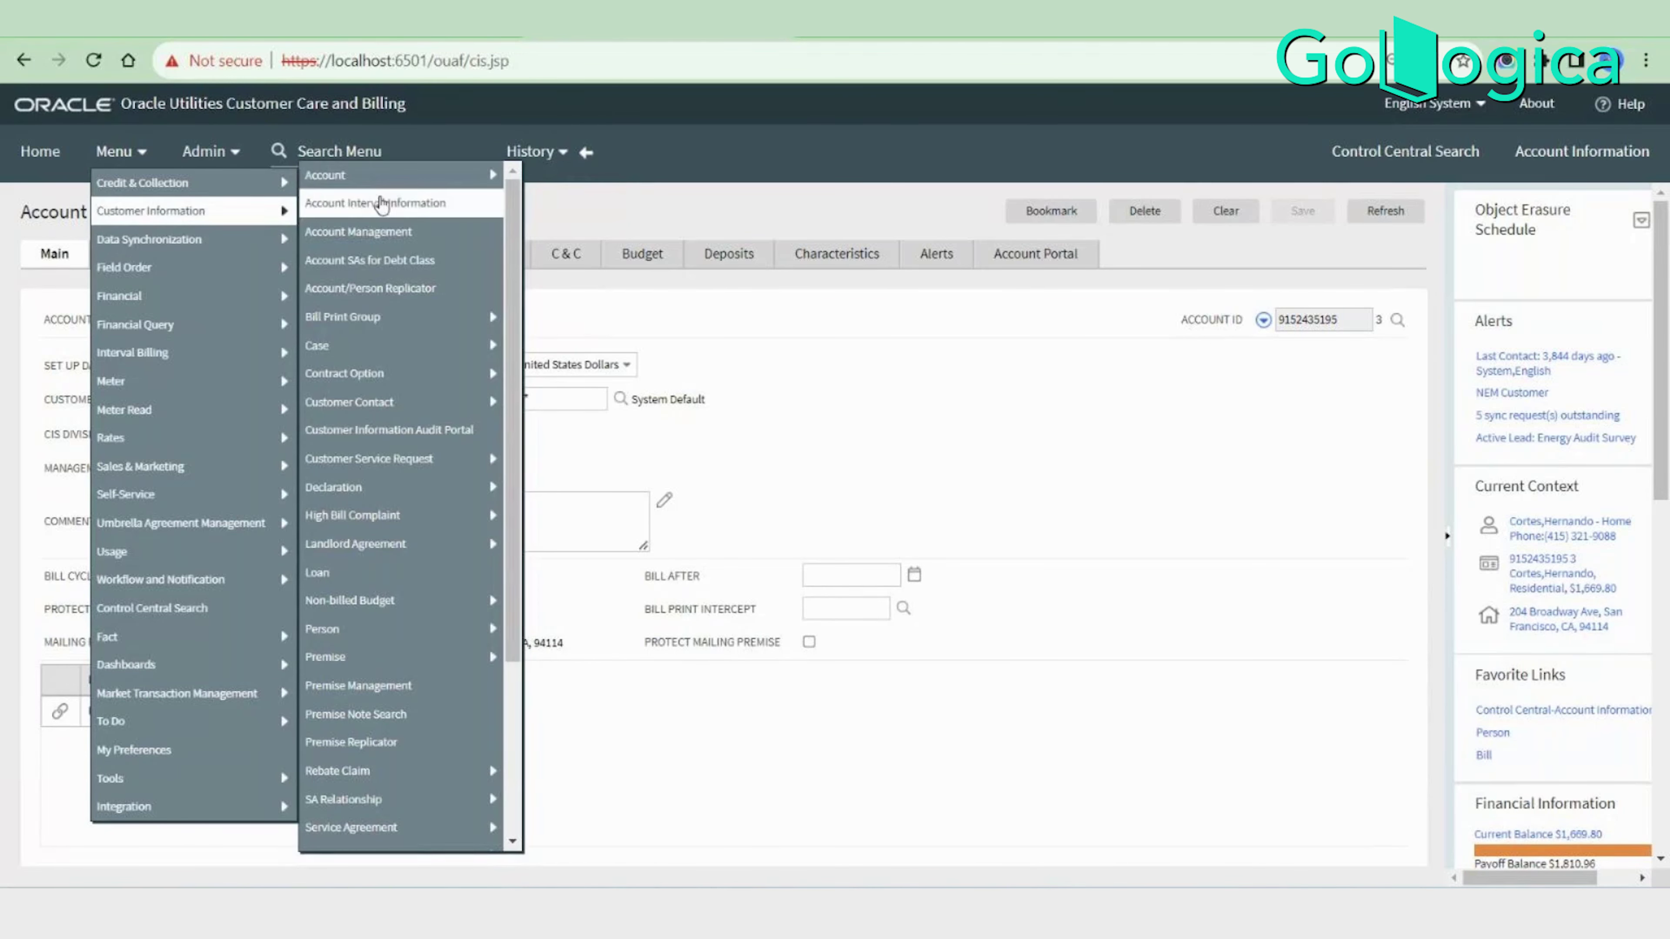
mouse_move(426, 832)
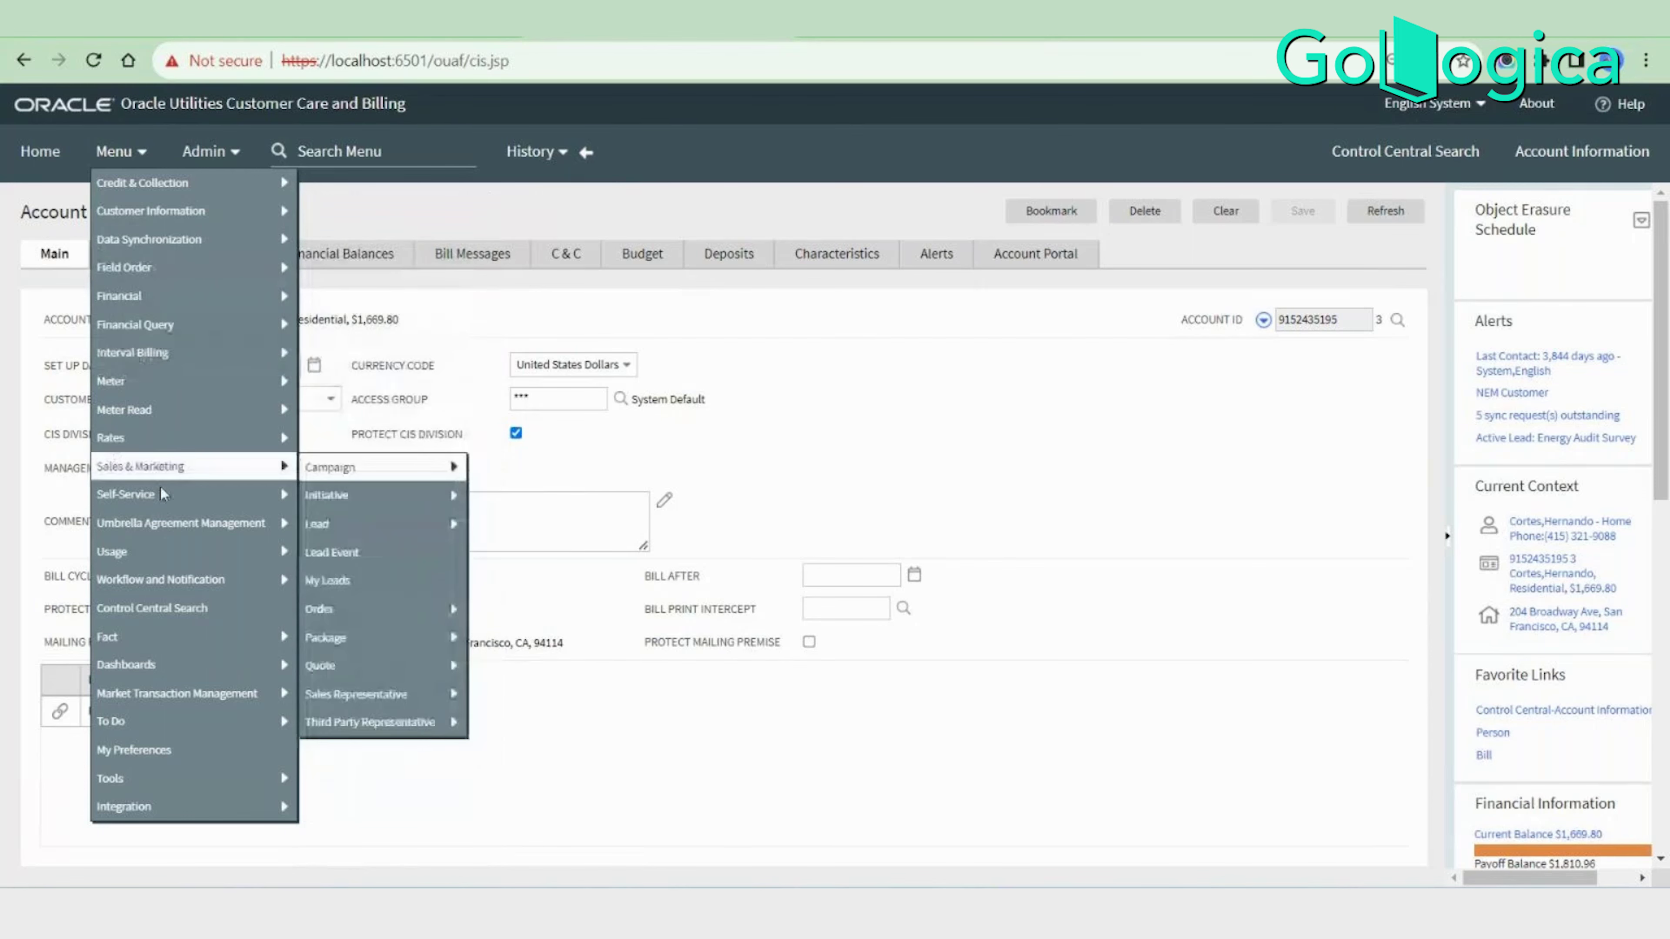
mouse_move(130, 439)
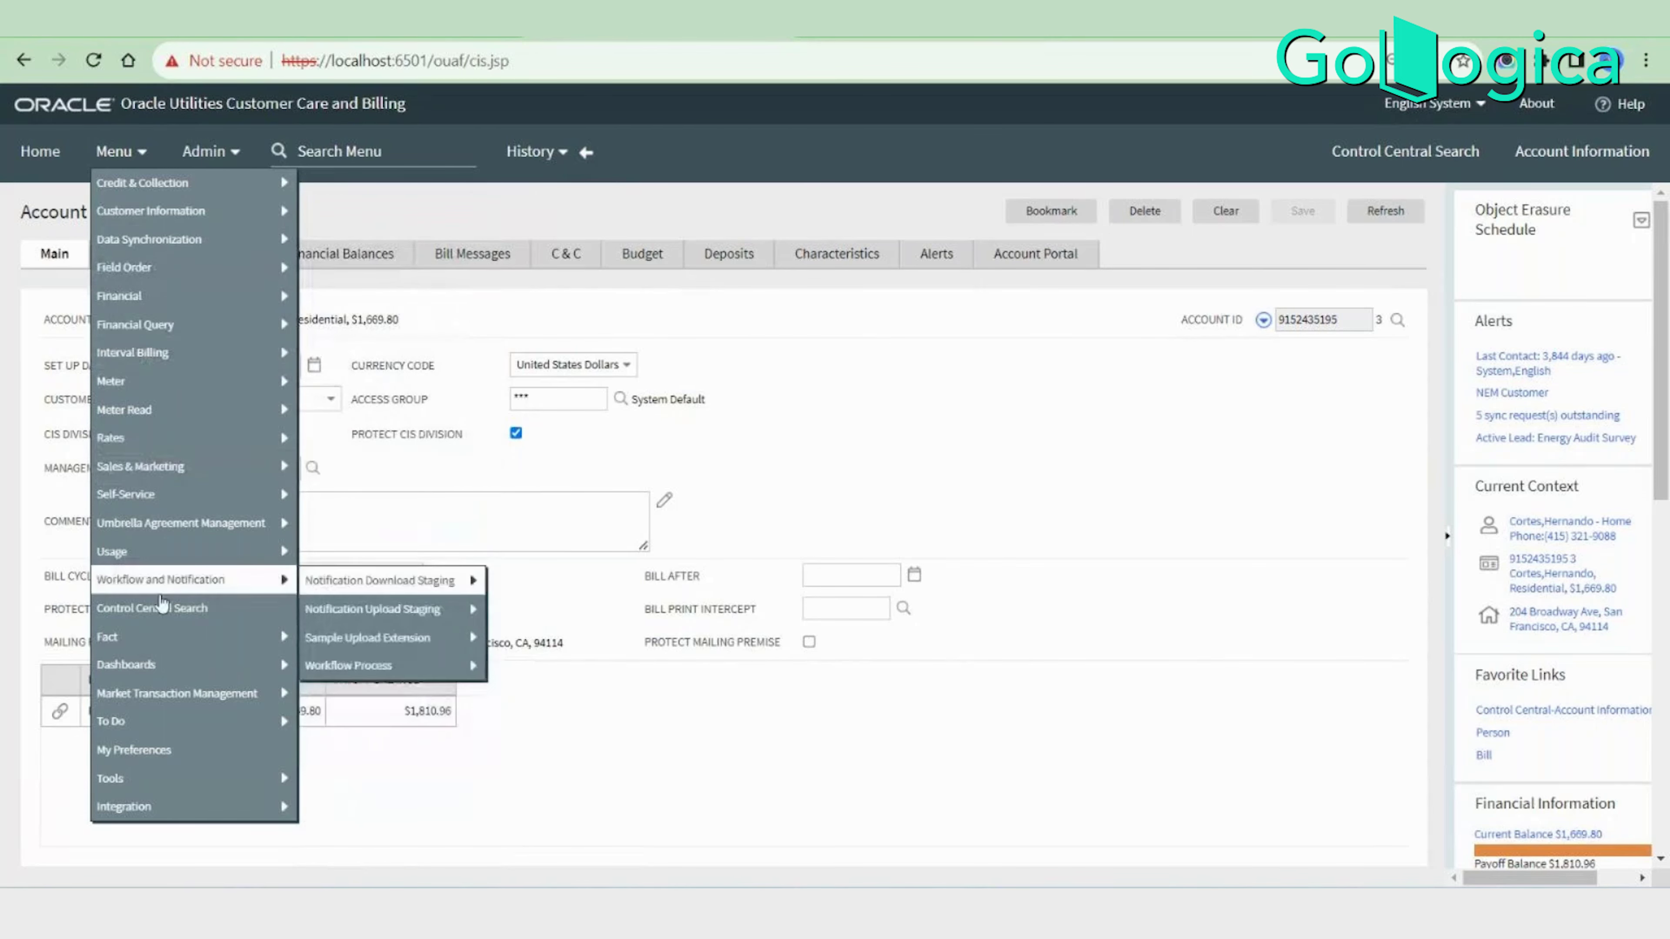
Examine the Tools functions, including the Search and Add options for Batch Job Submission and Job Stream Details.
mouse_move(152, 792)
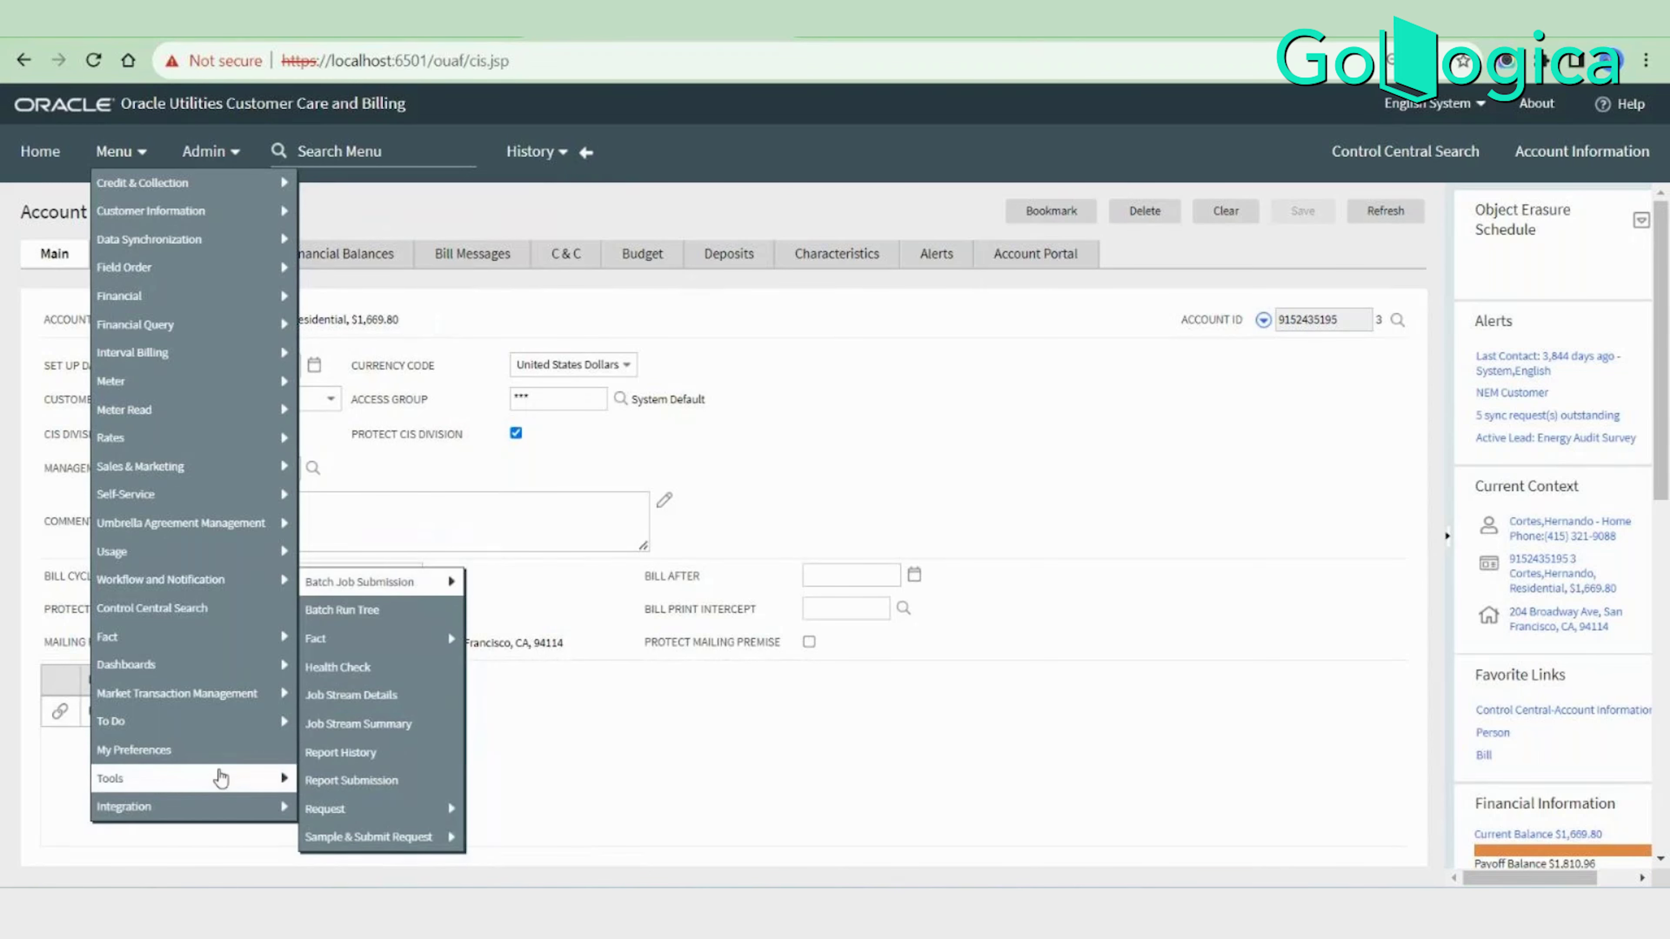
mouse_move(401, 592)
mouse_move(397, 585)
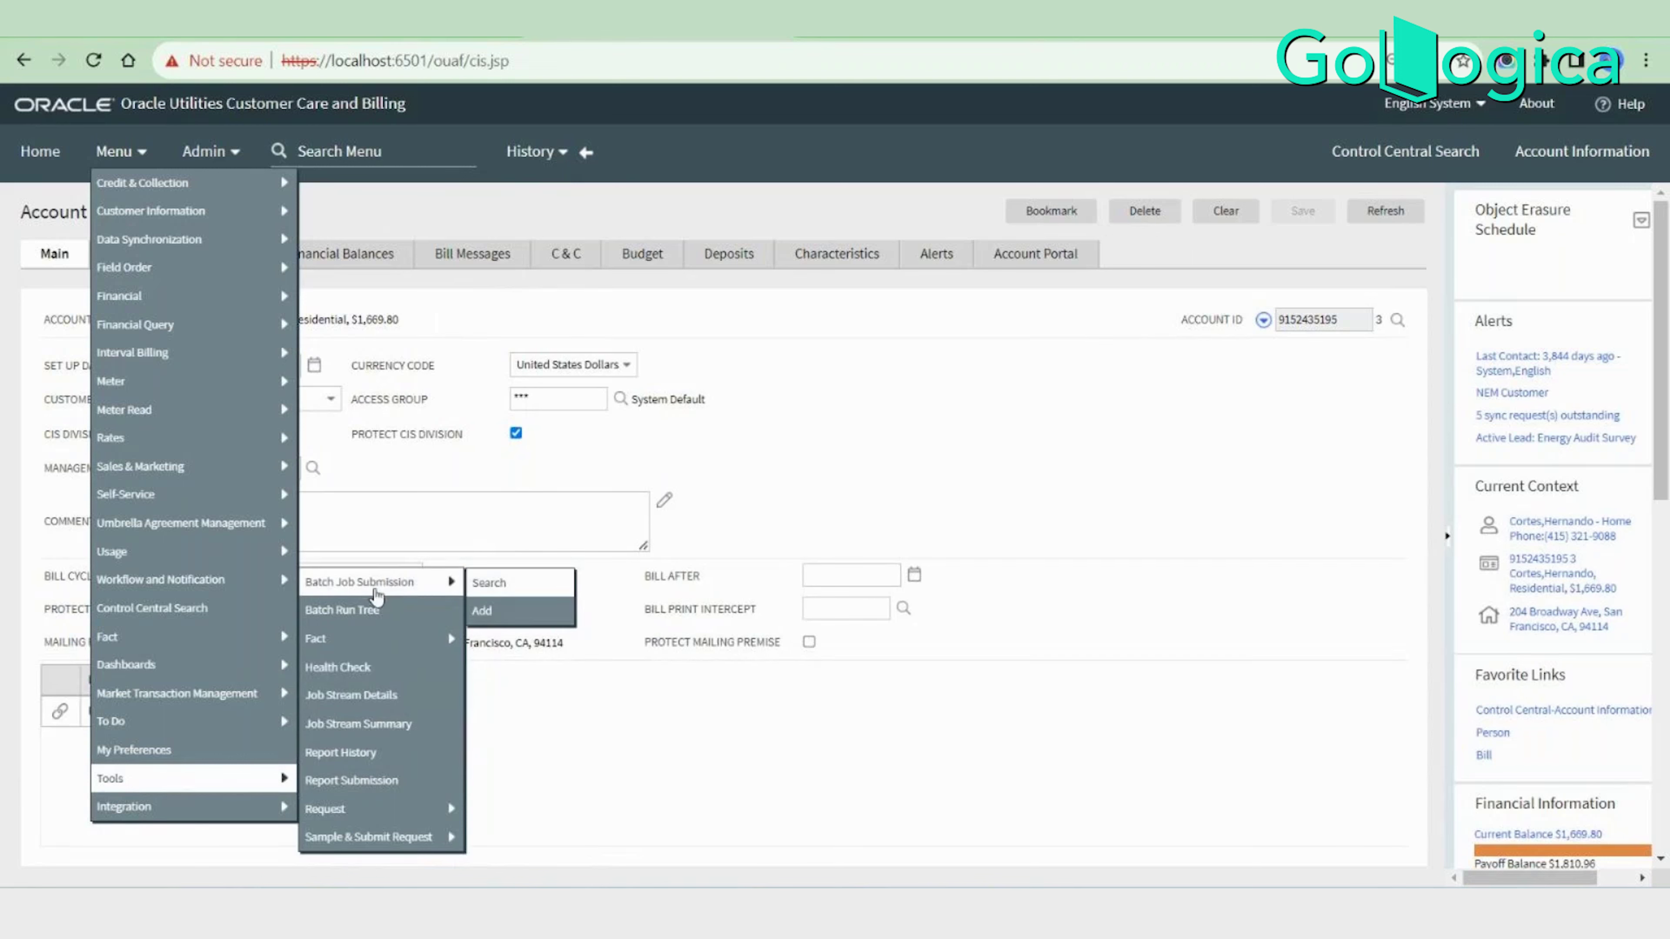
mouse_move(318, 654)
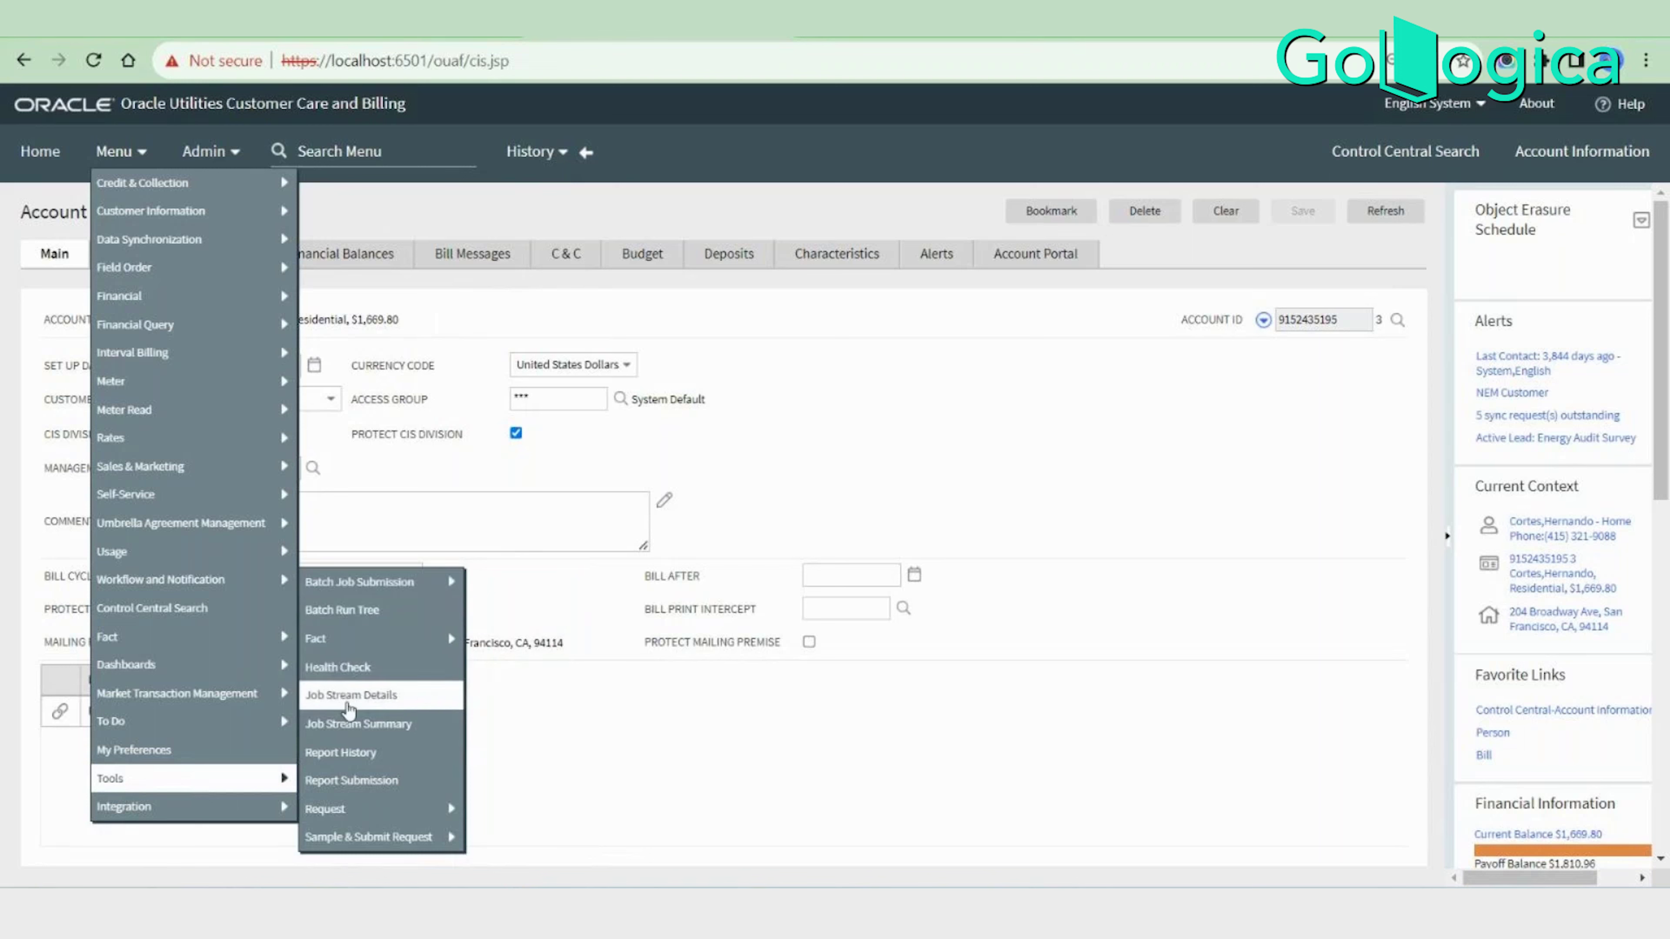
mouse_move(336, 849)
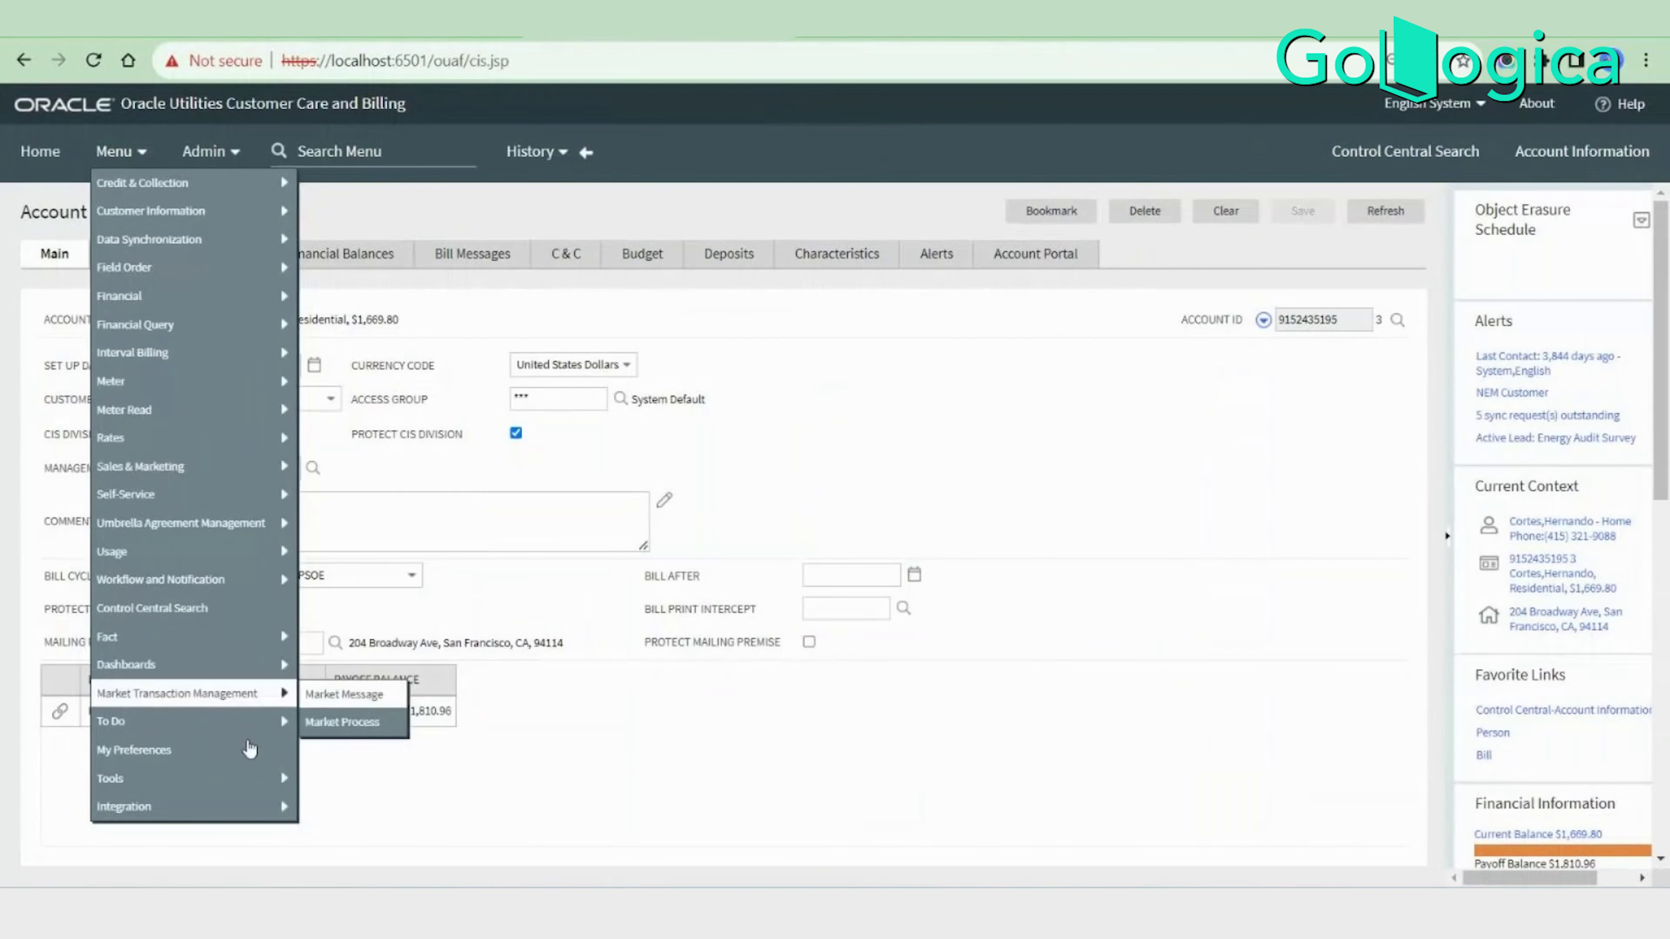
Review the Market Transaction Management, Customer Information, Field Order, and Credit & Collection functions, including FA Upload Staging.
mouse_move(270, 694)
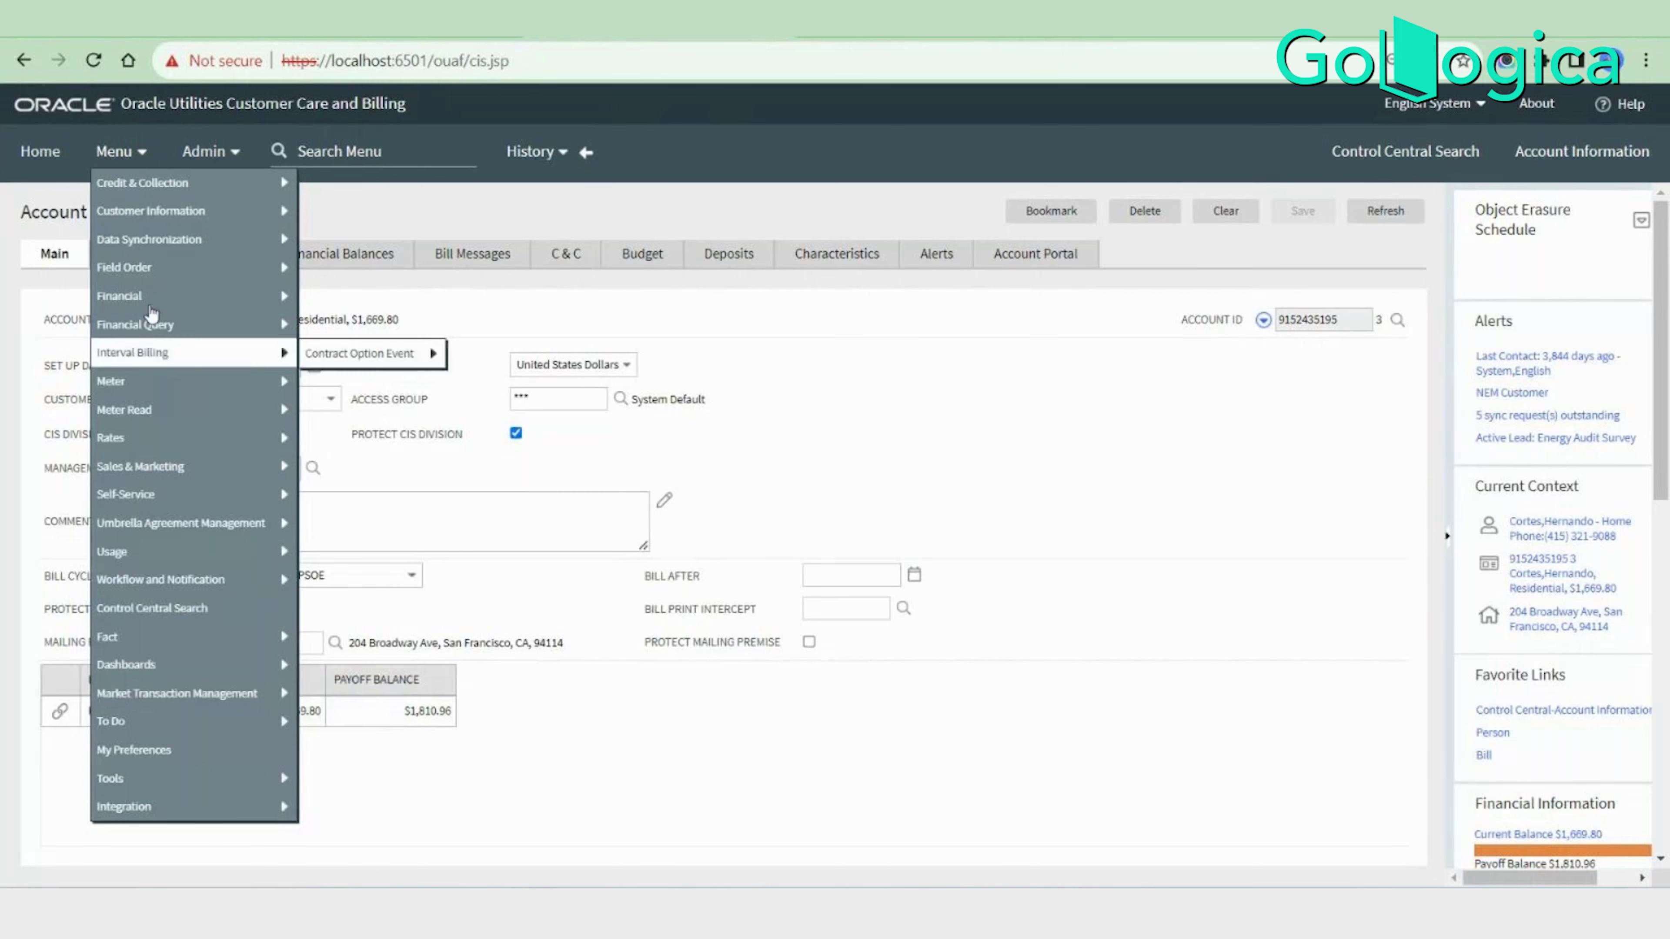
mouse_move(119, 217)
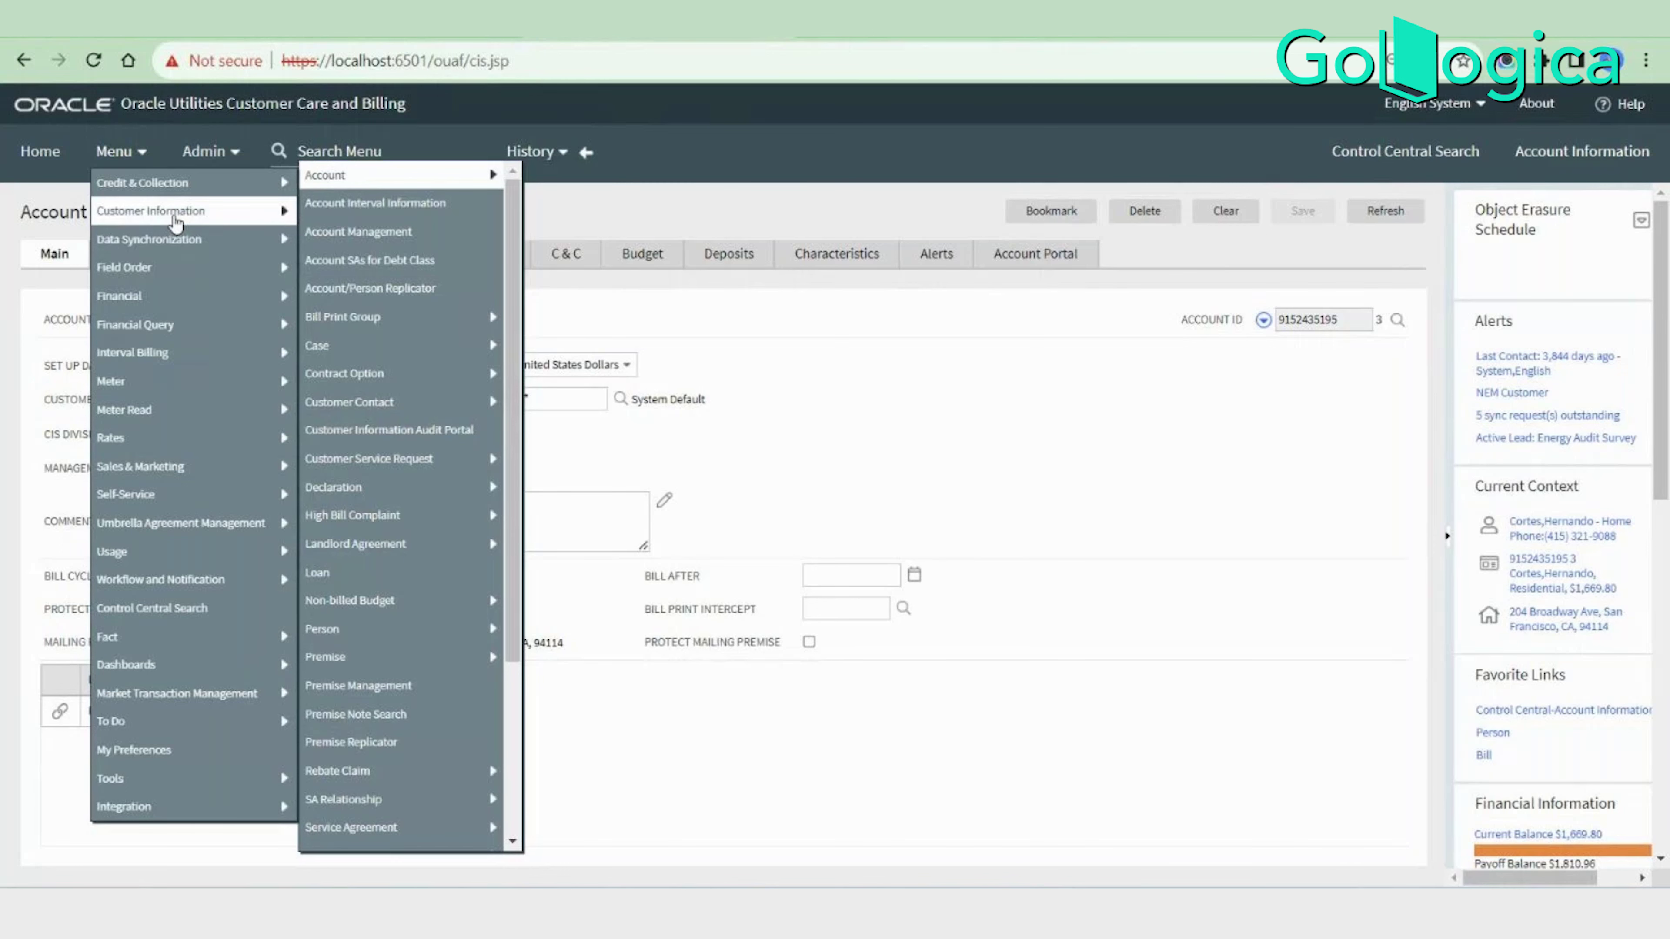
mouse_move(170, 237)
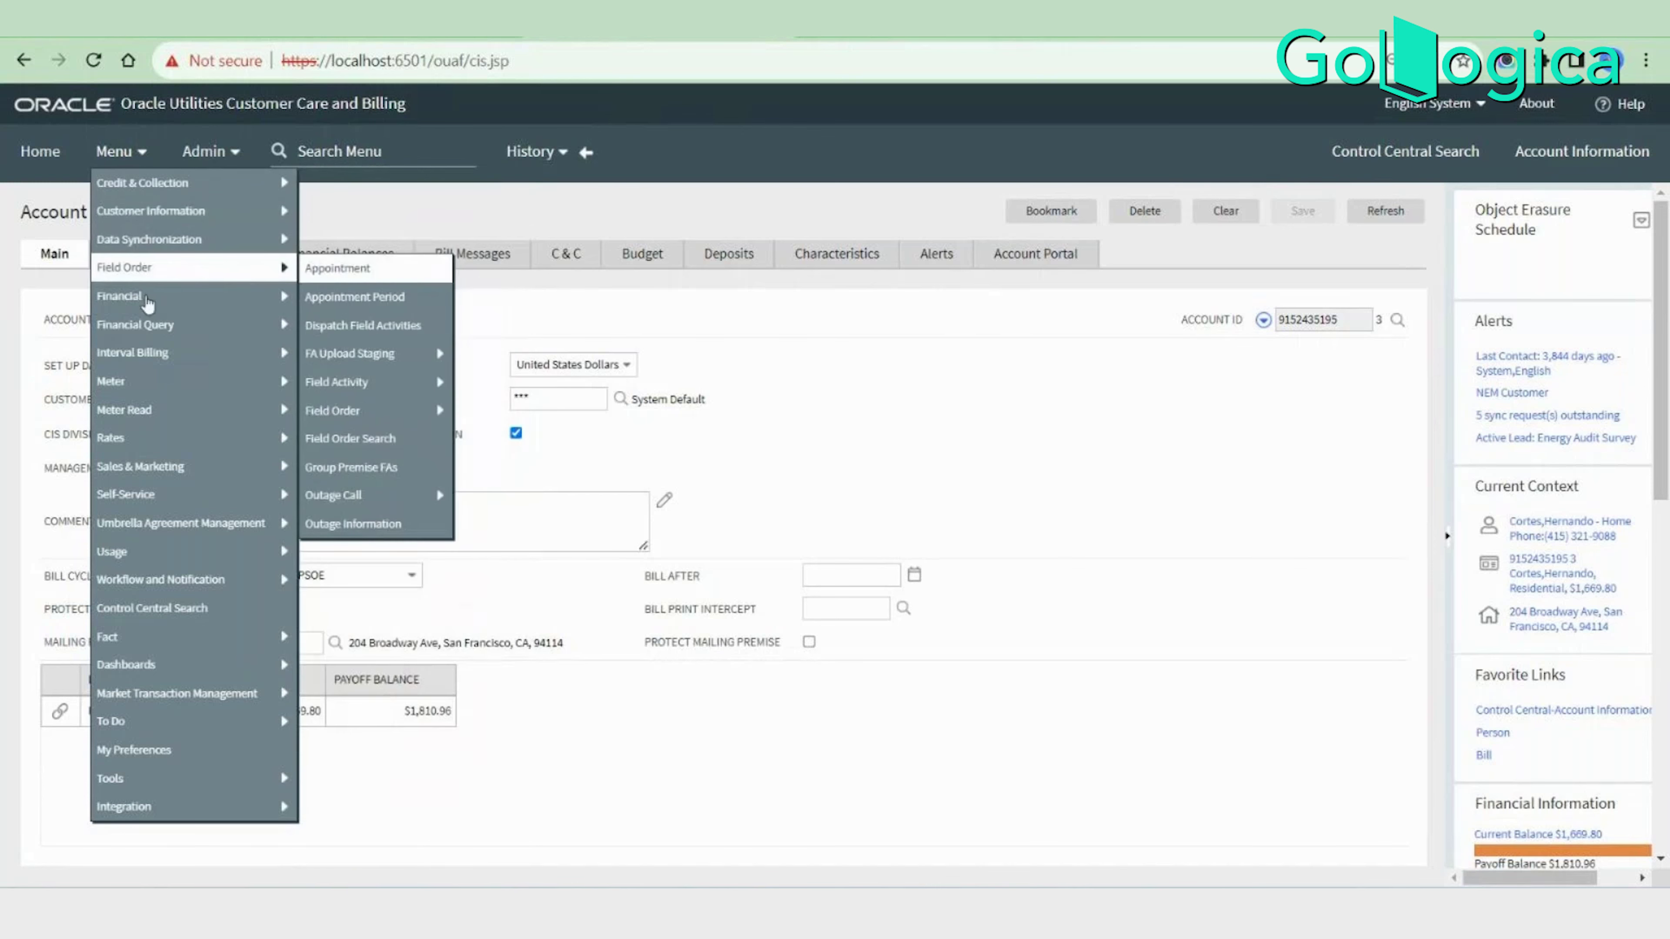
mouse_move(145, 296)
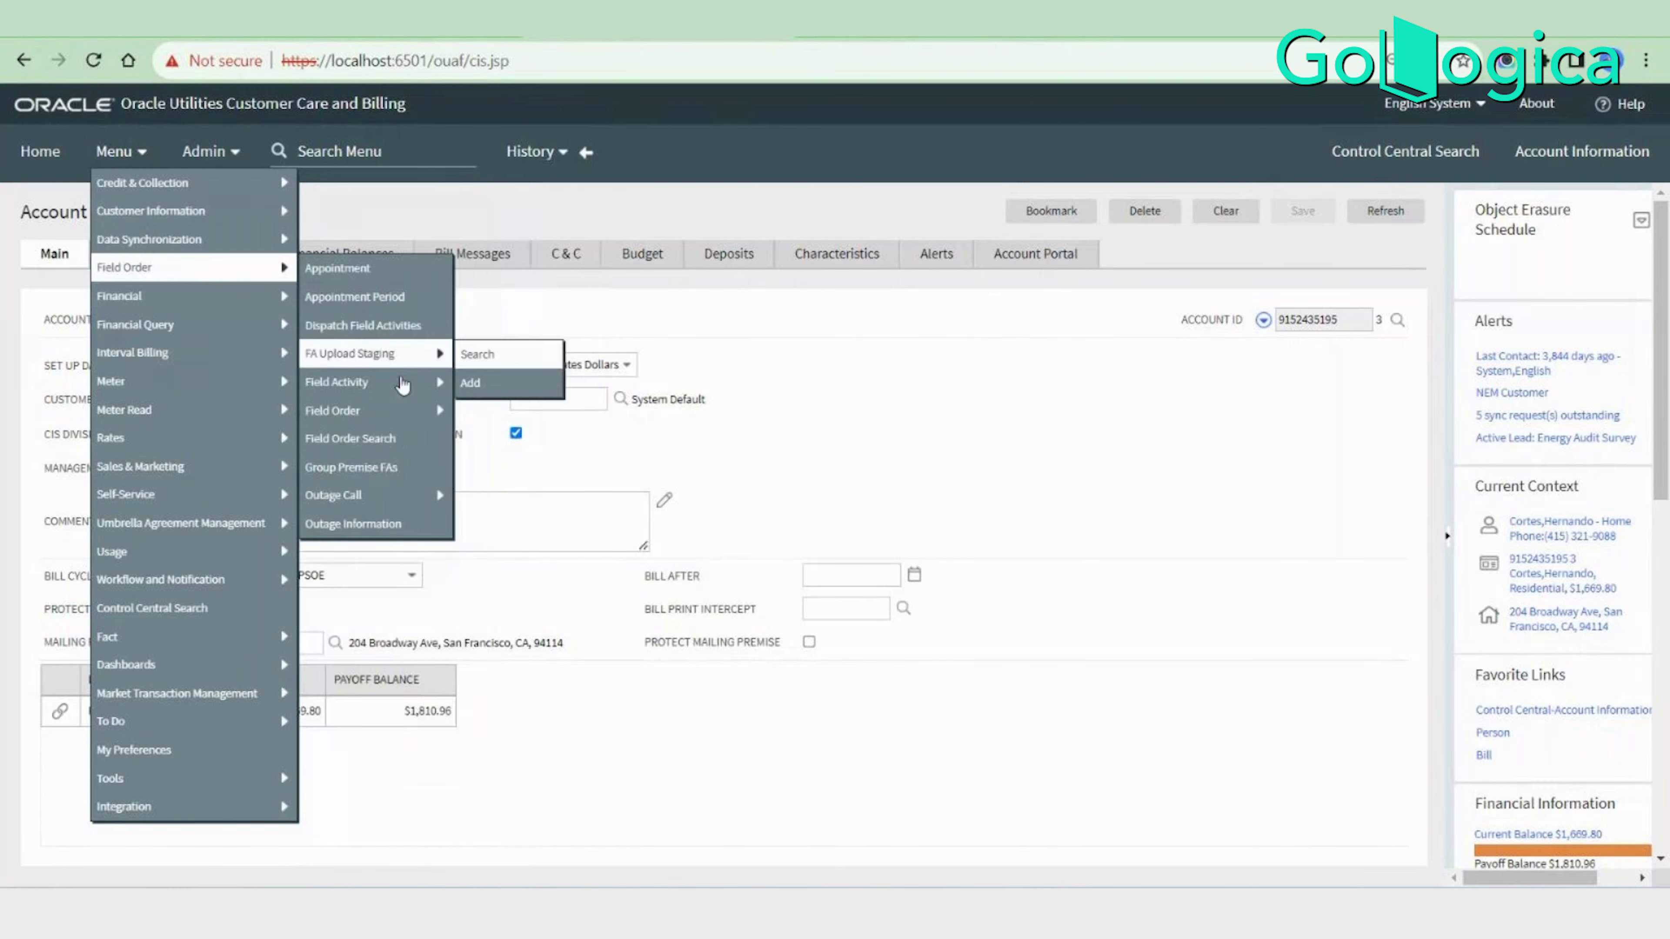
mouse_move(235, 381)
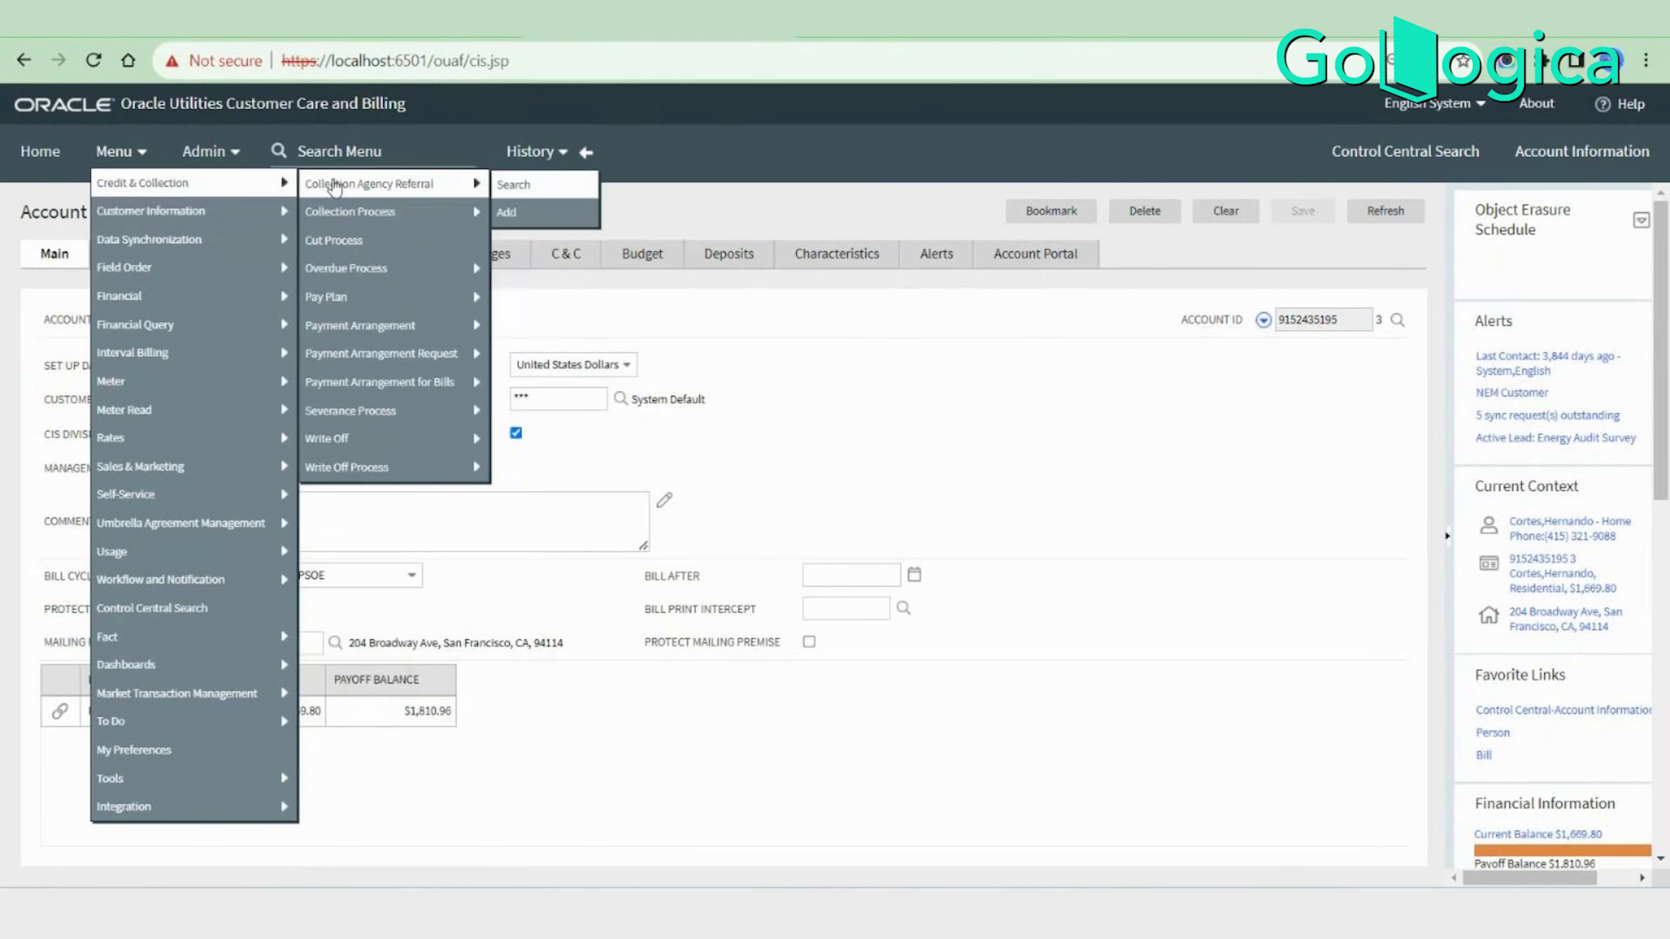
Start an account search from Customer Information and load the customer's account by its Account ID.
mouse_move(394, 178)
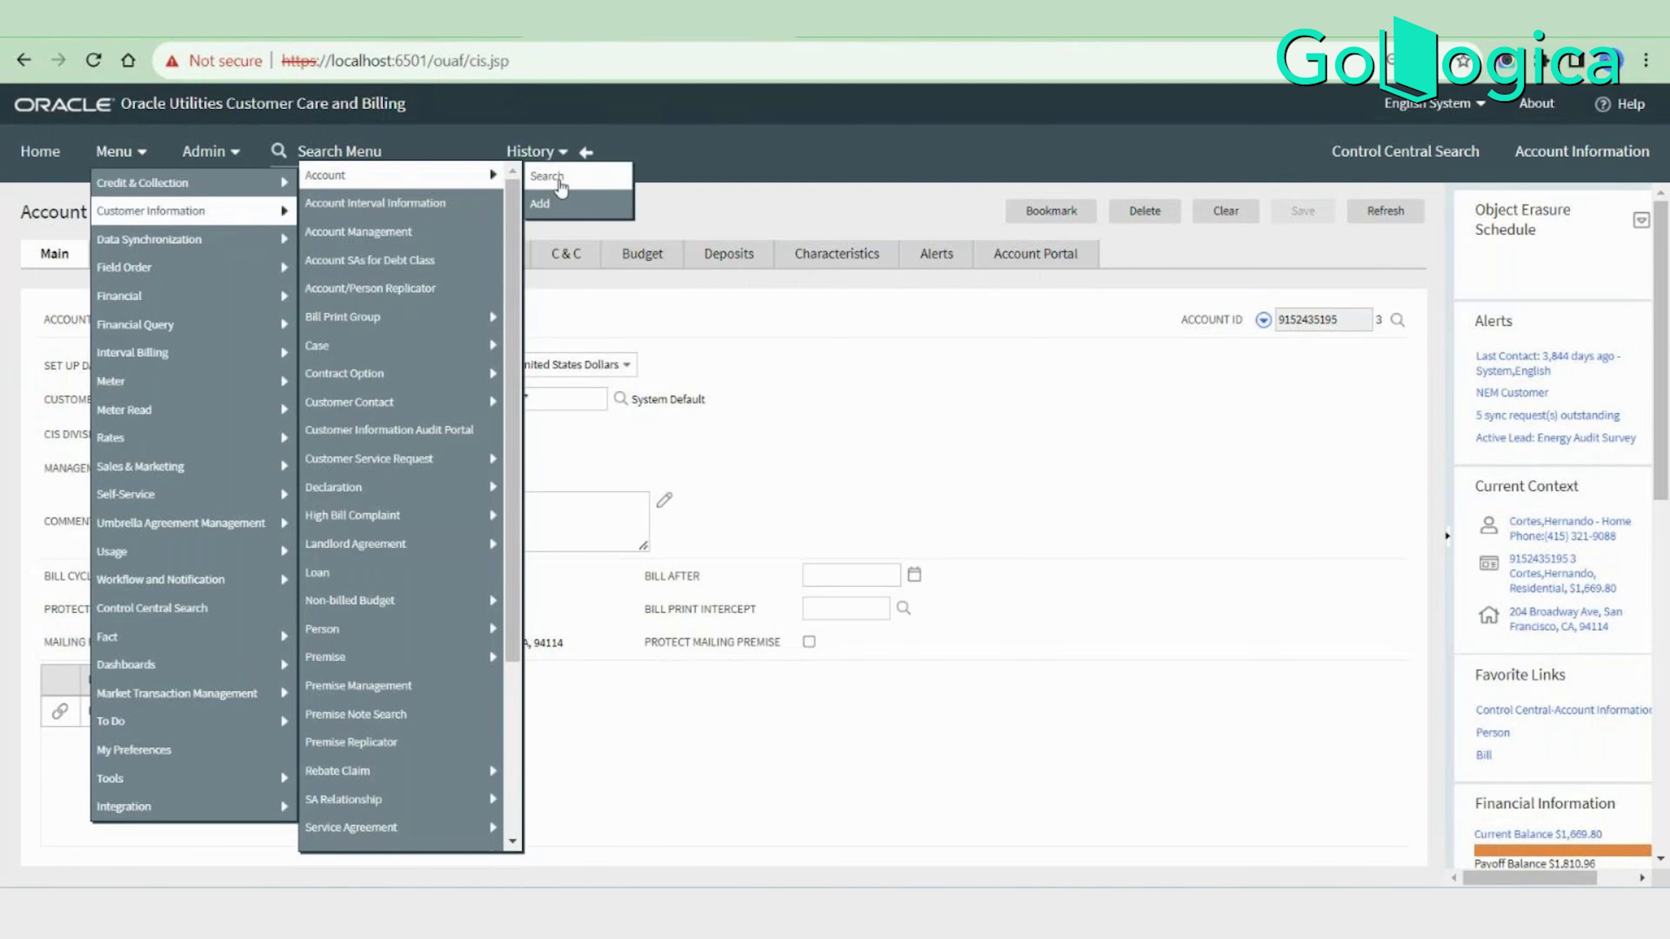
left_click(559, 184)
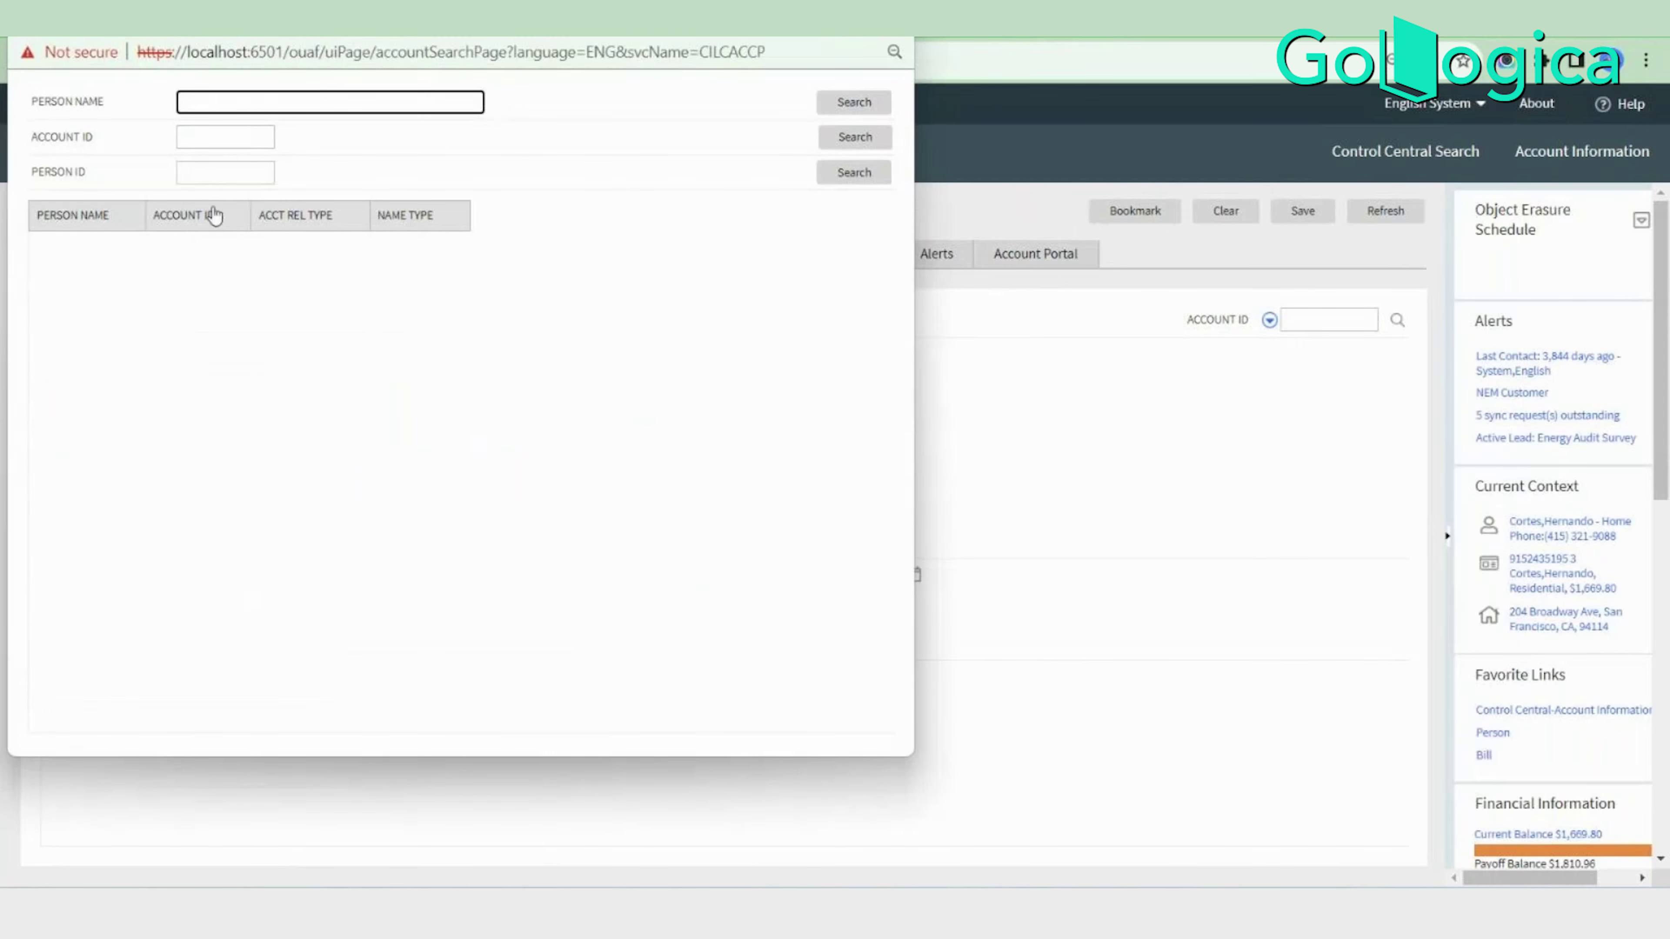
left_click(217, 137)
left_click(223, 179)
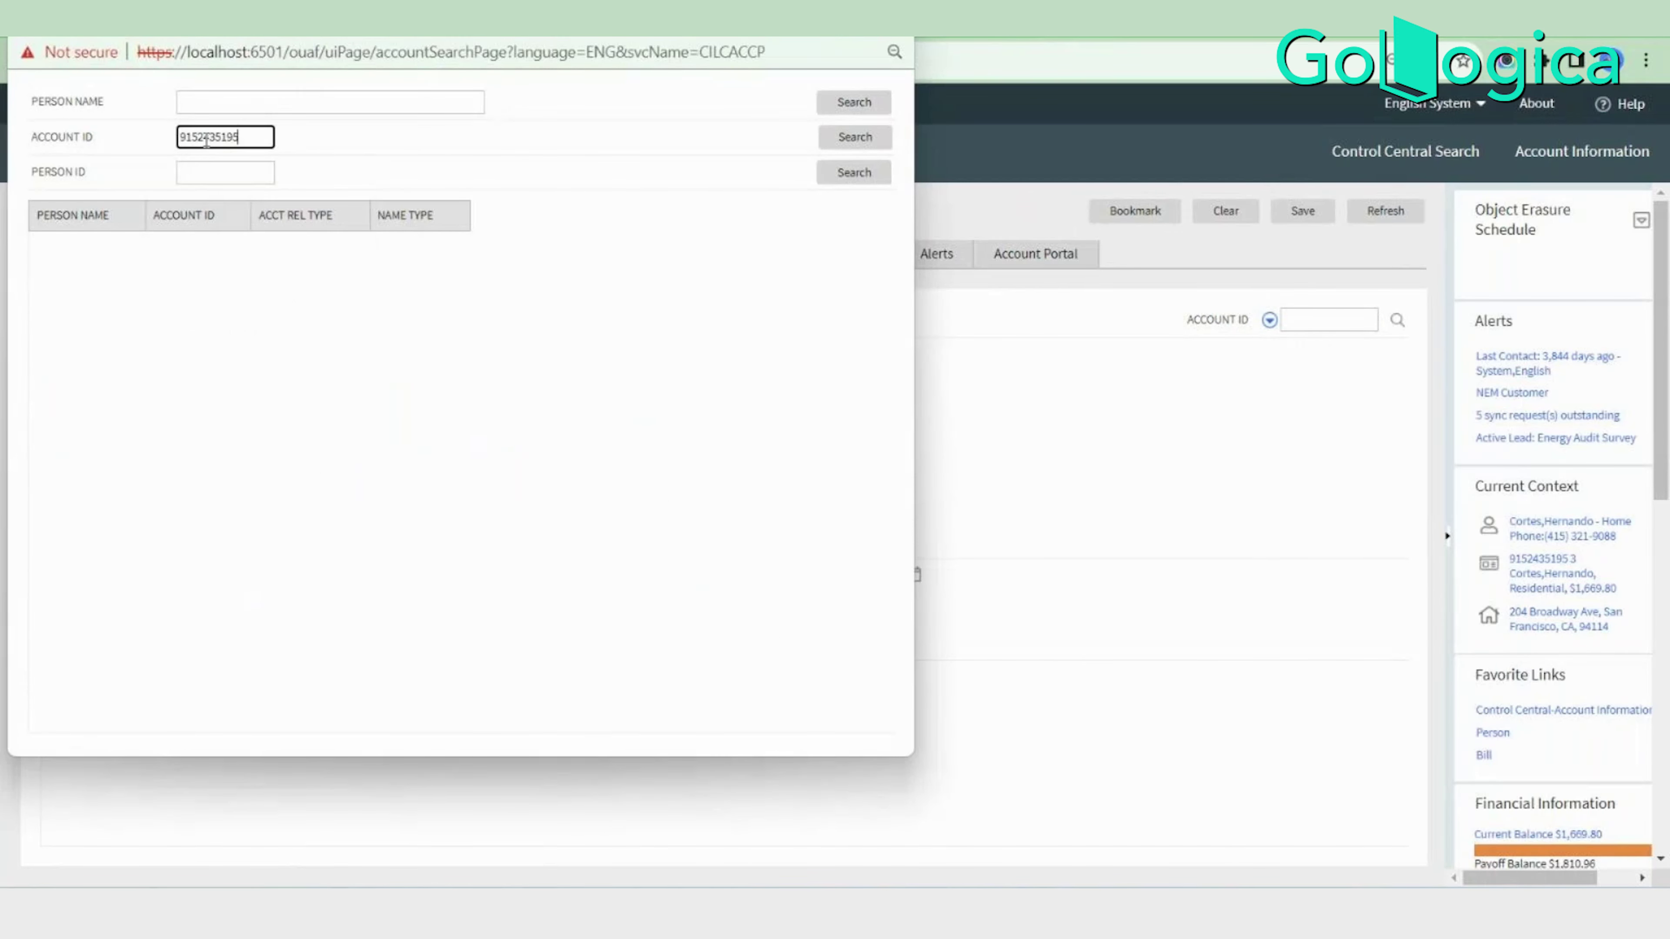
key("Return")
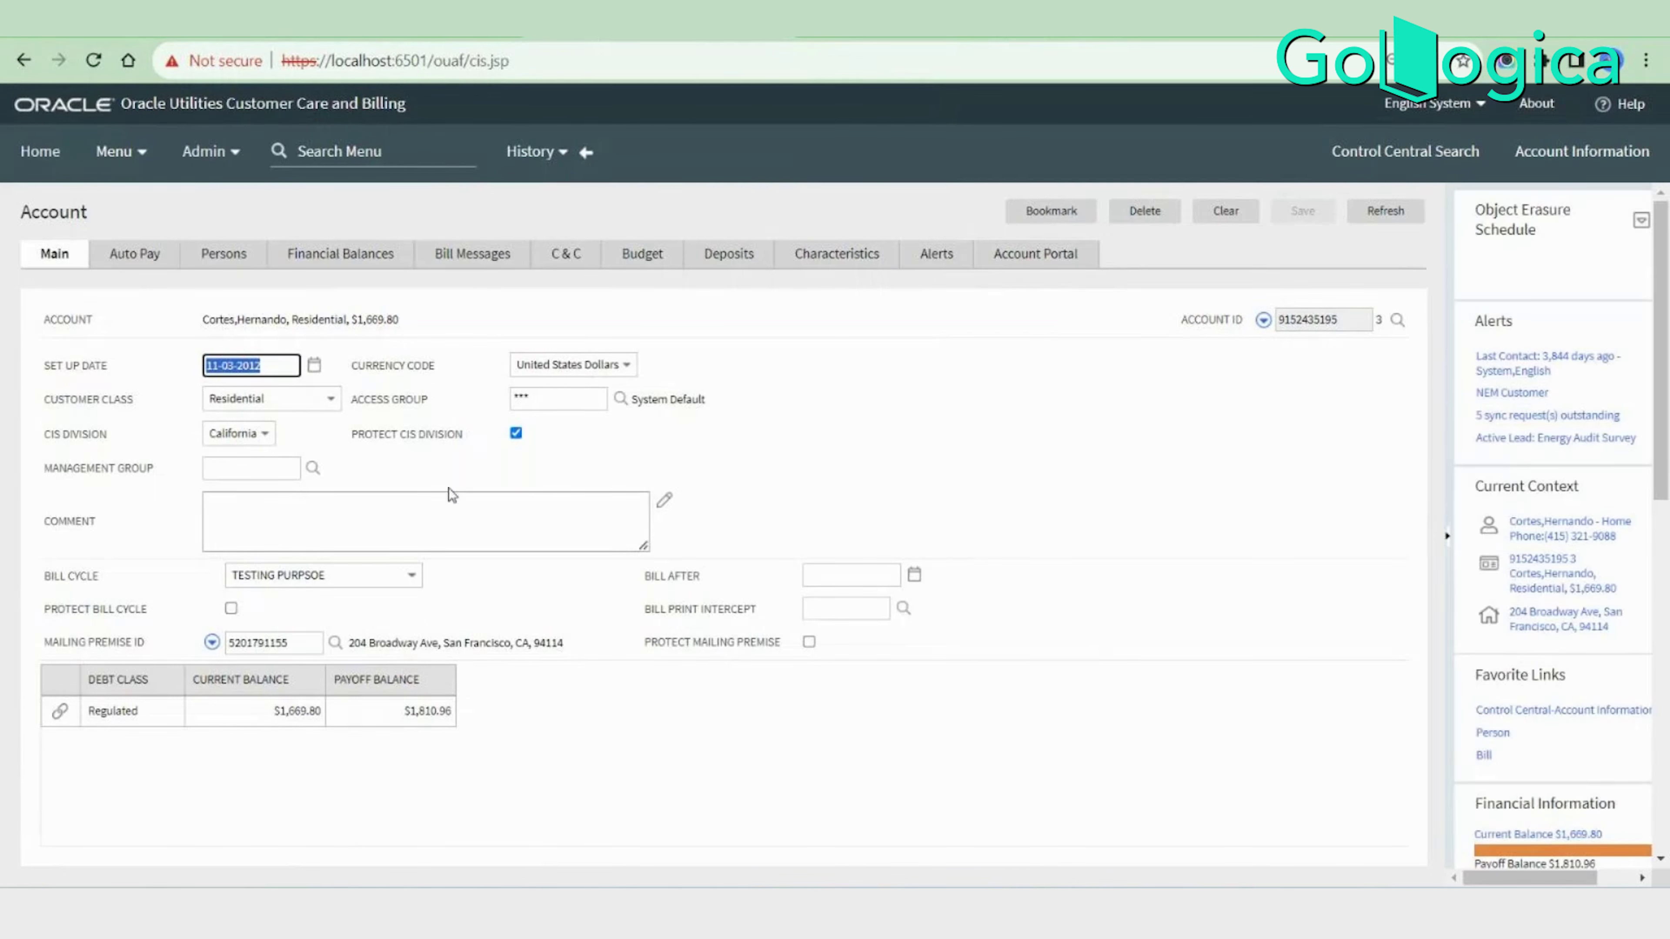
Examine the Customer Information and Data Synchronization functions and the administration areas, including Service Credit and Umbrella Agreement.
left_click(112, 153)
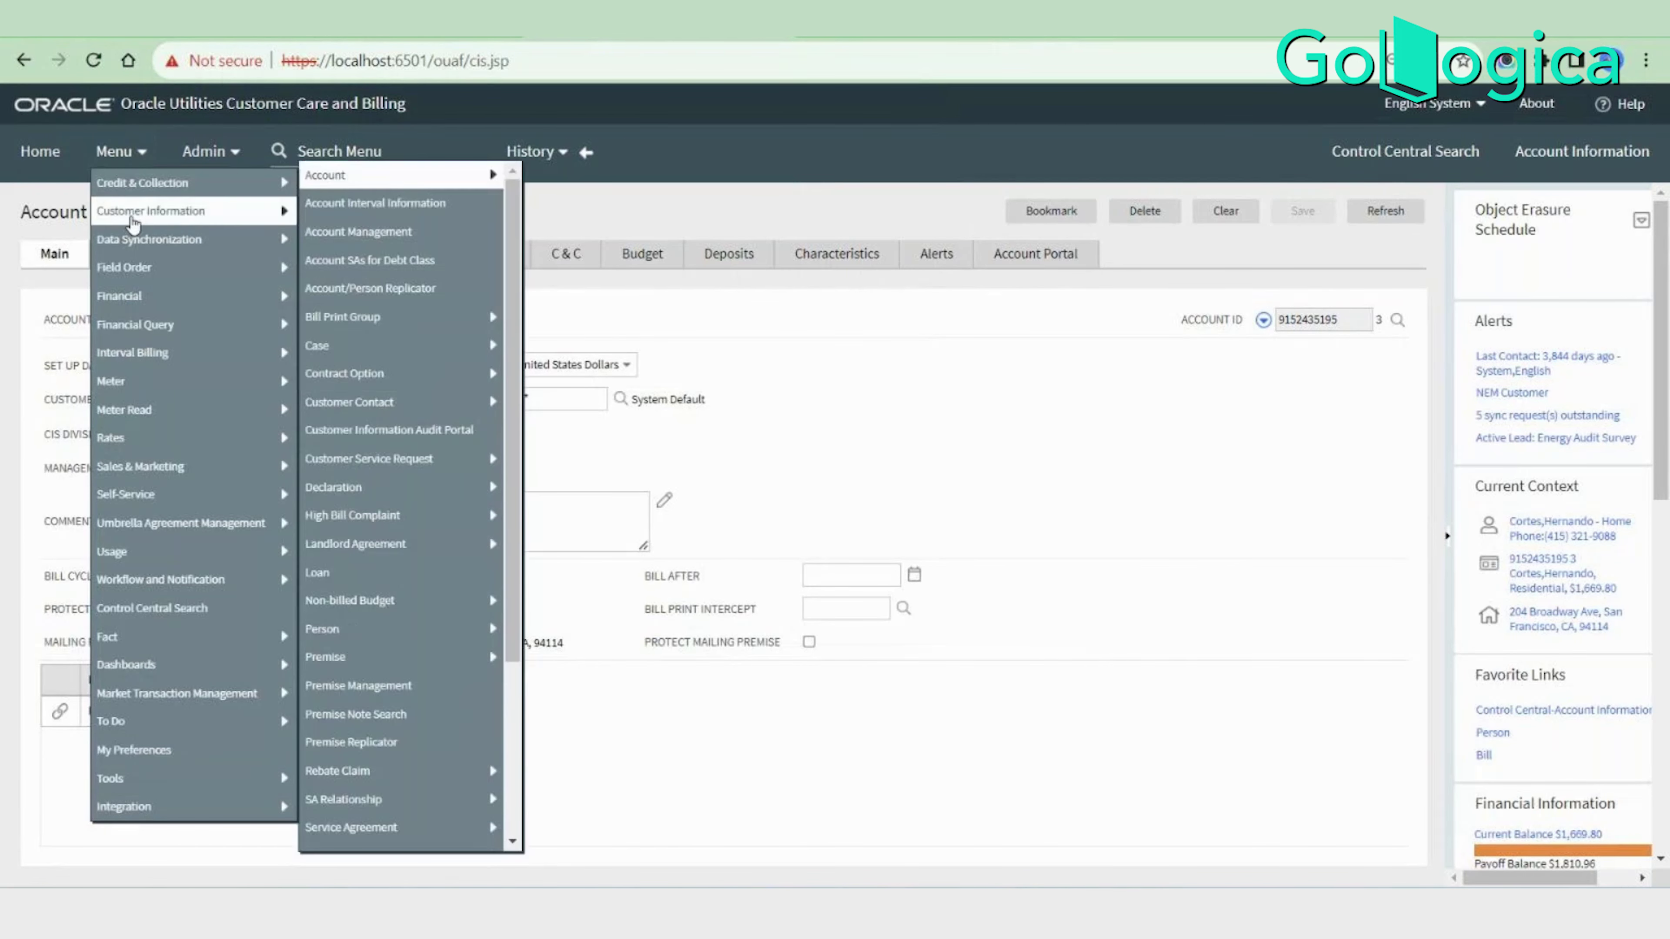
mouse_move(240, 239)
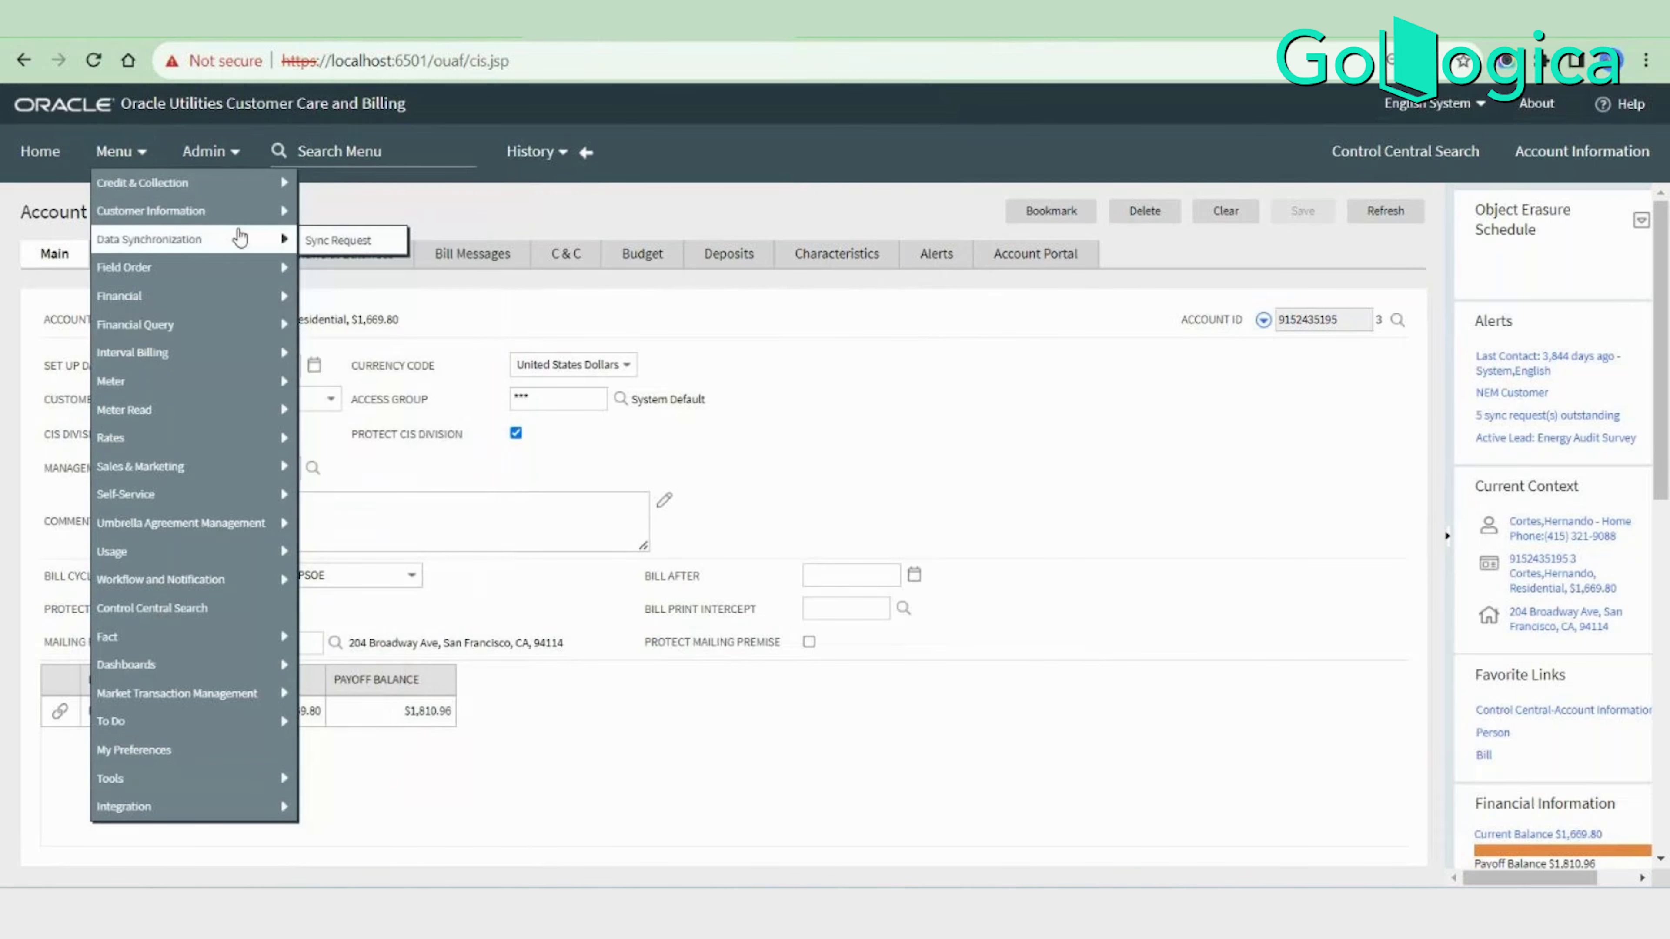
left_click(220, 153)
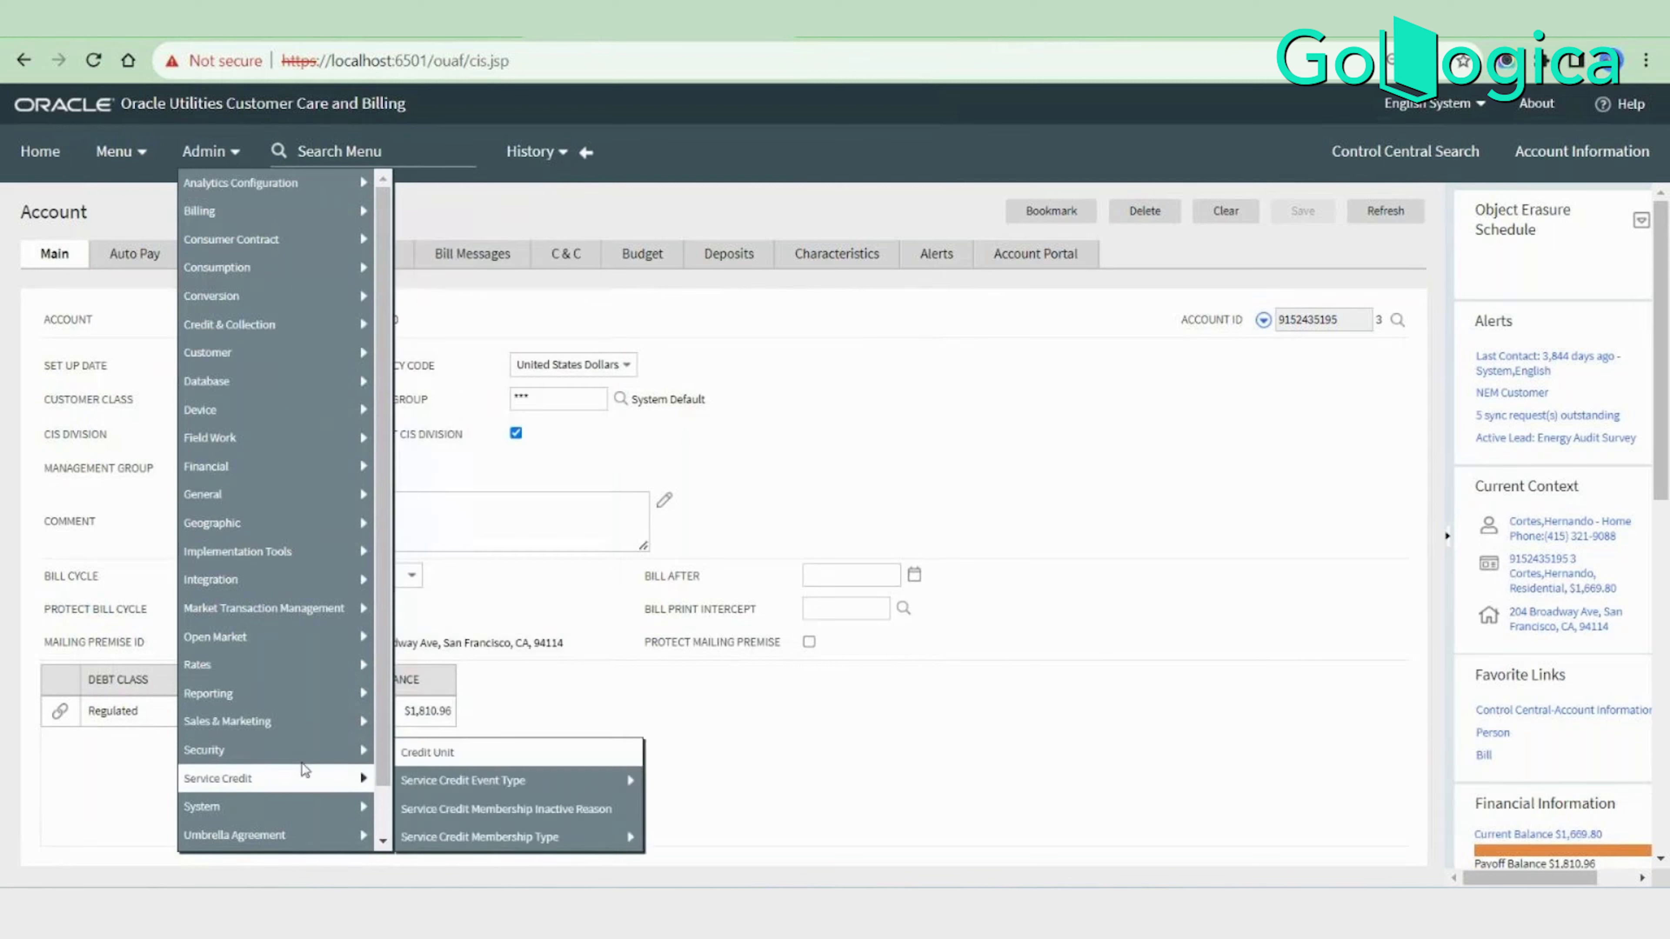
mouse_move(266, 191)
mouse_move(266, 748)
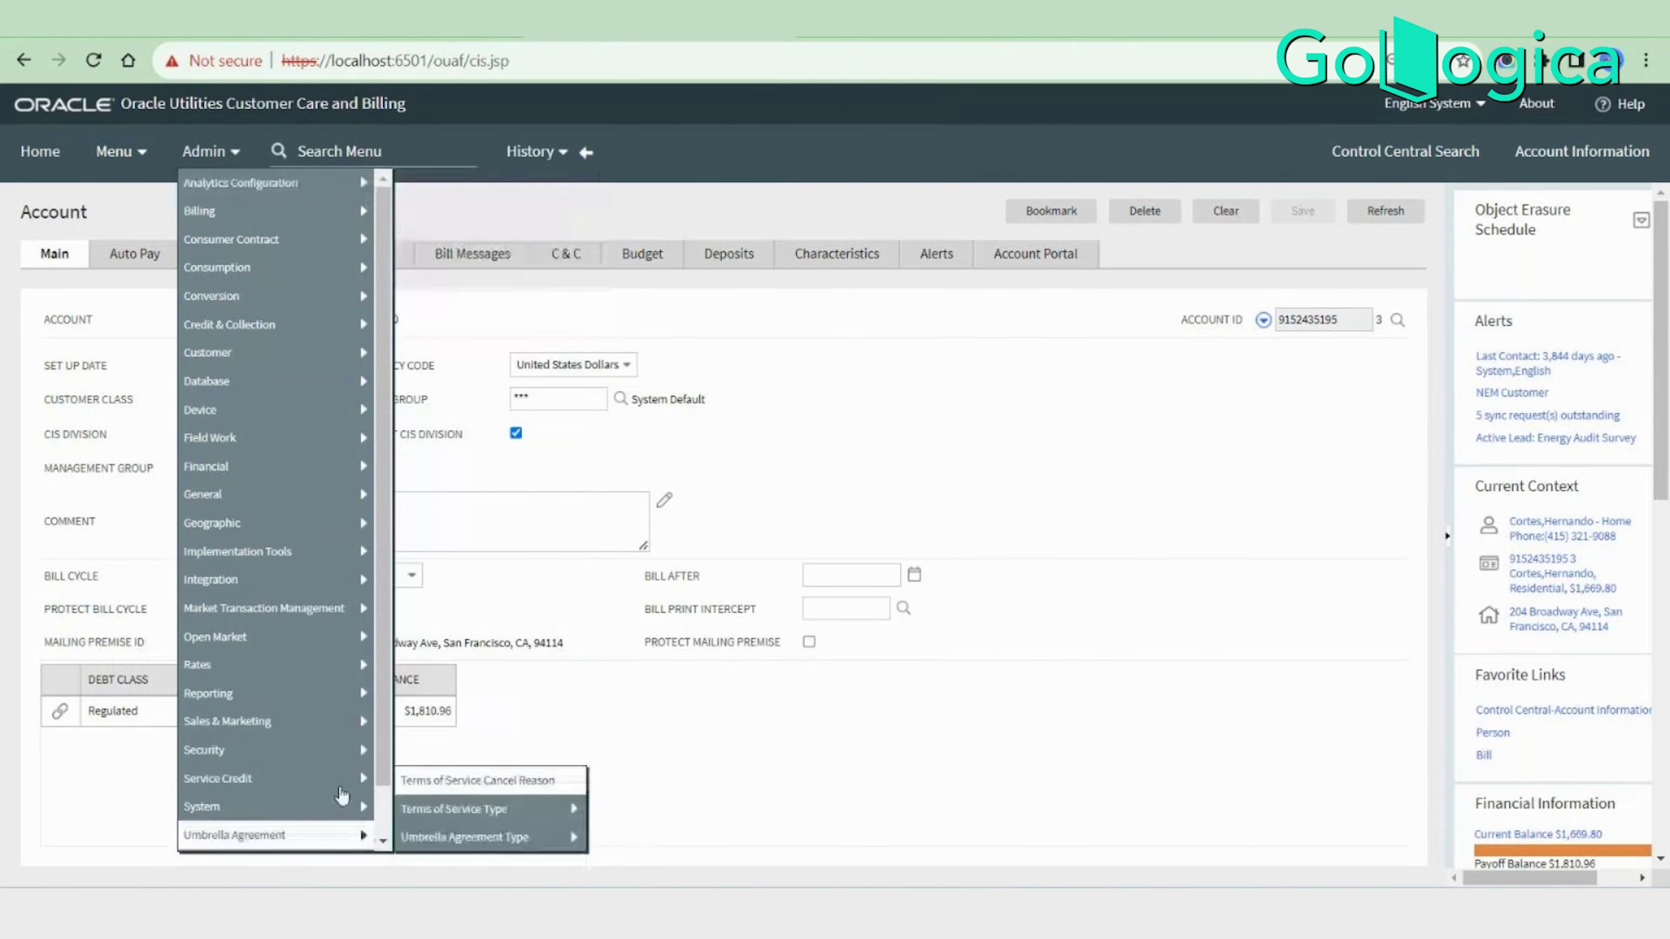
Open the Bill Cancel Reason page from the Billing administration functions.
mouse_move(289, 194)
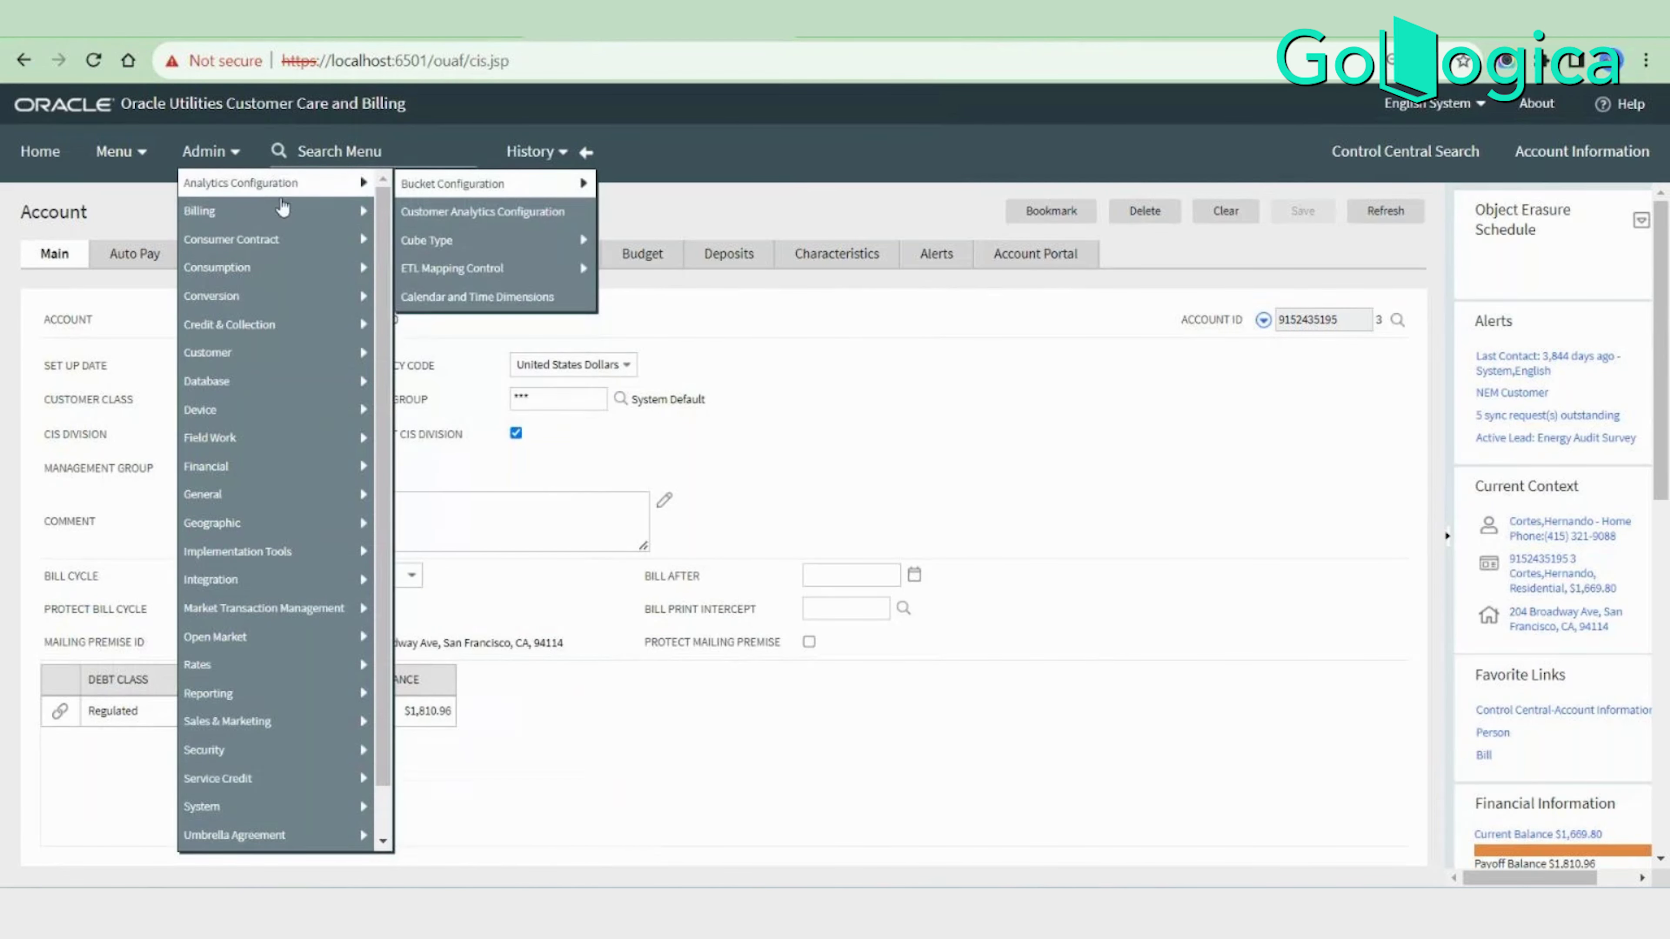
mouse_move(249, 216)
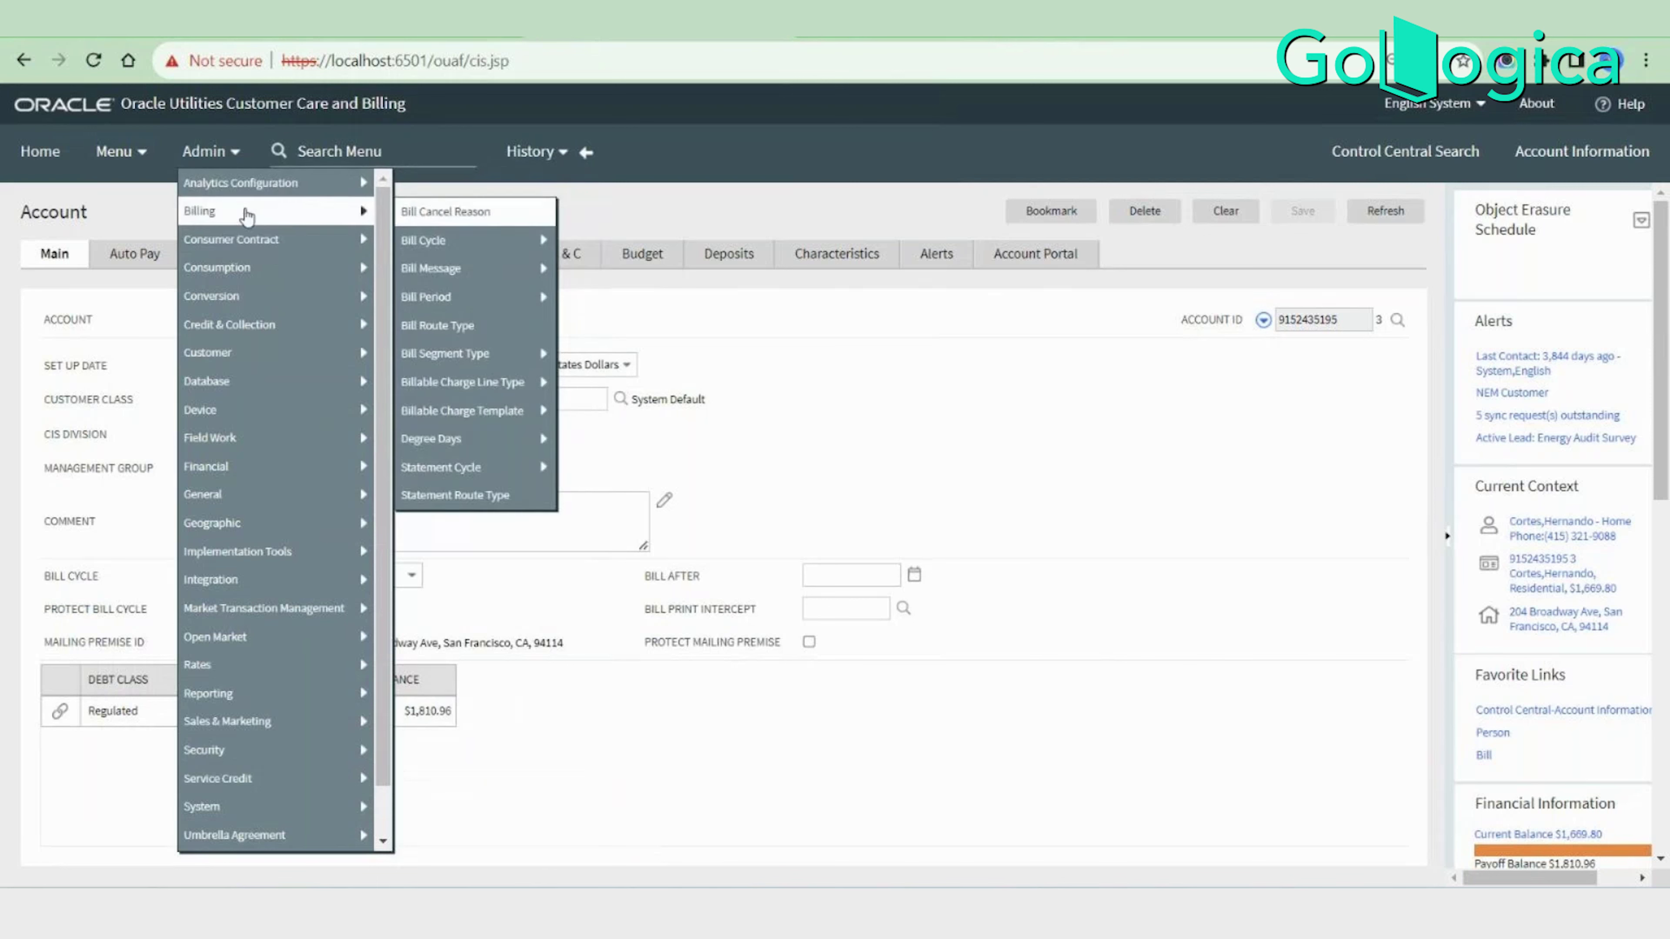
left_click(466, 222)
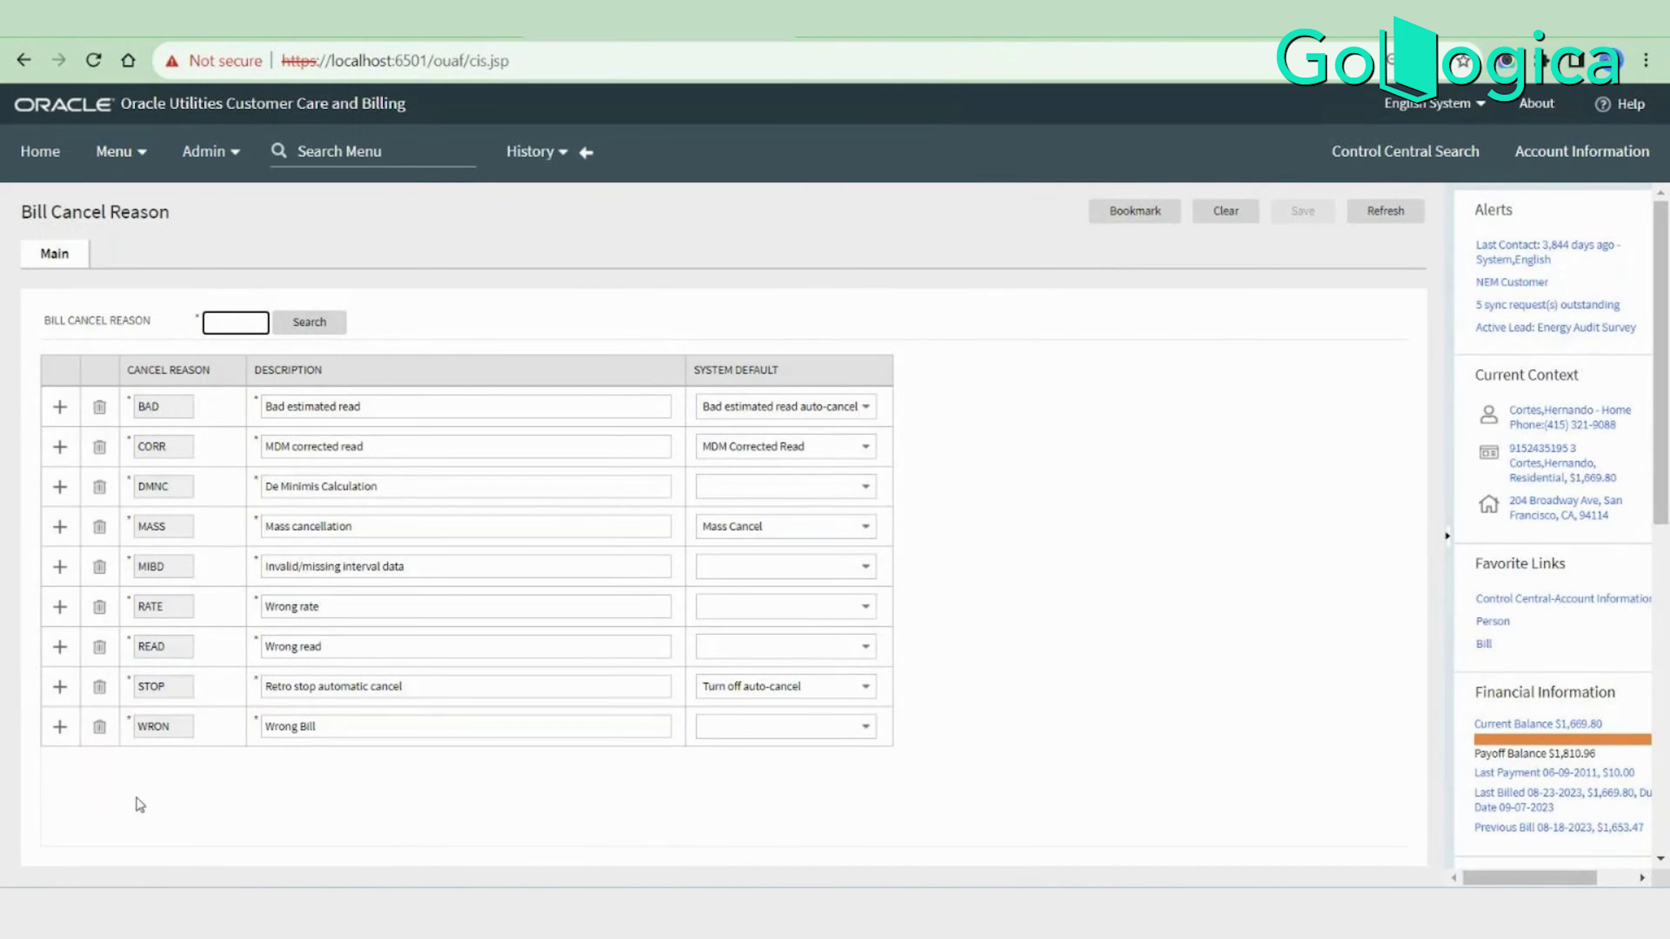
Add a bill cancel reason with the code TEST and the description INDER TESTING.
left_click(58, 736)
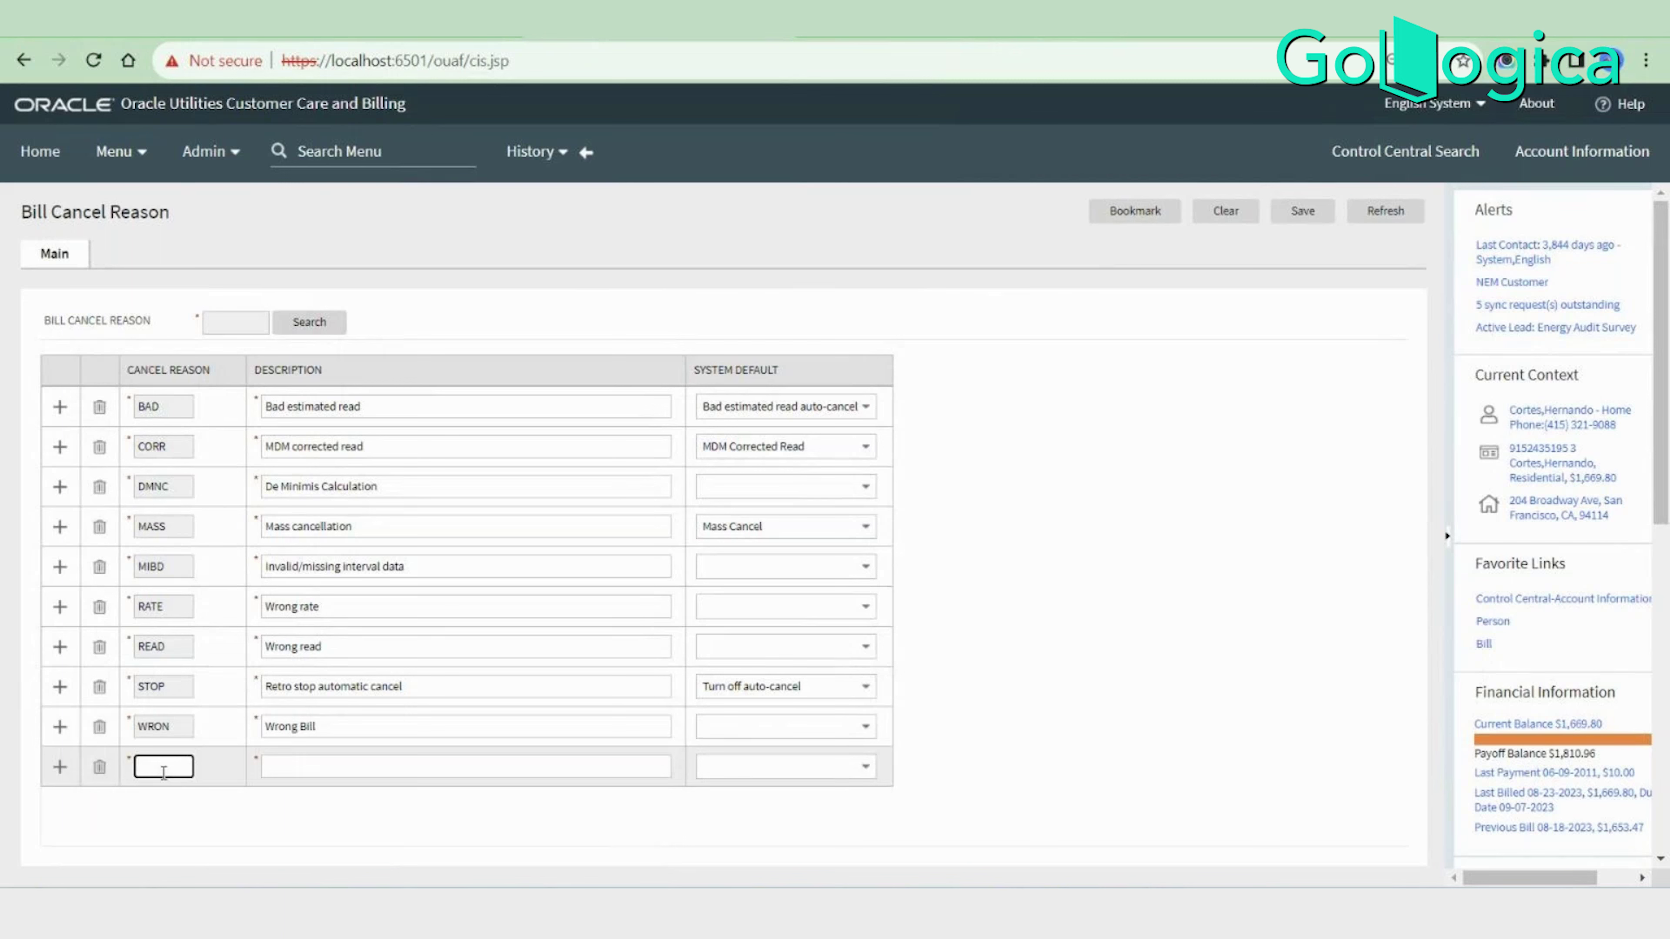
type("TEST")
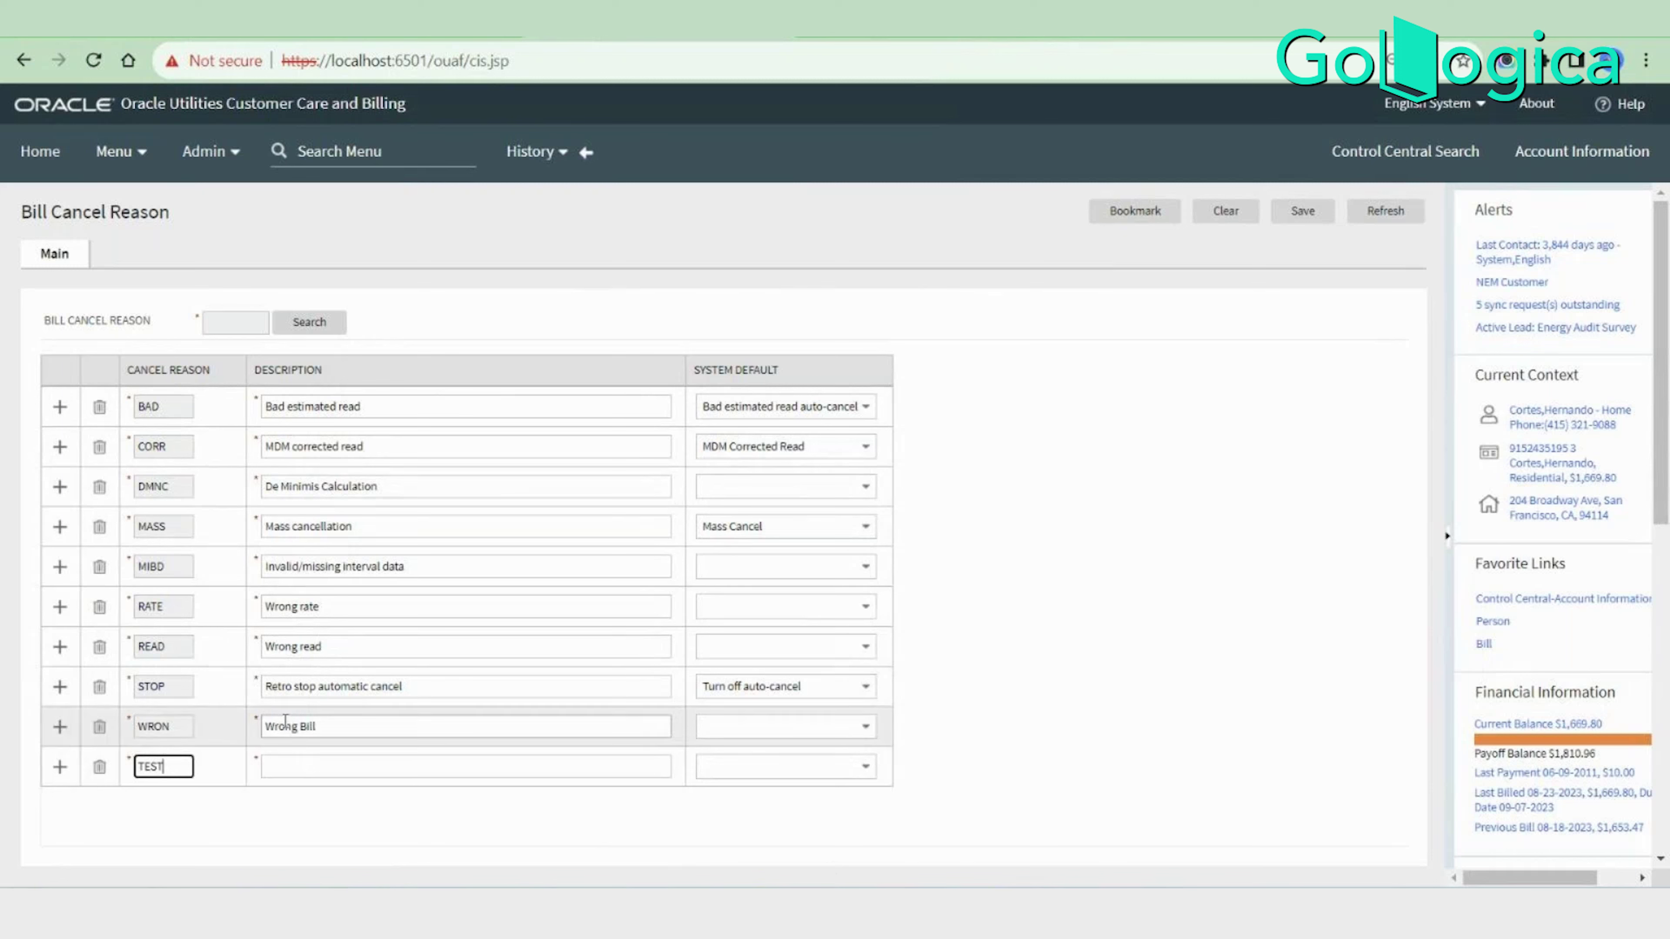
left_click(315, 766)
type("INDER TE")
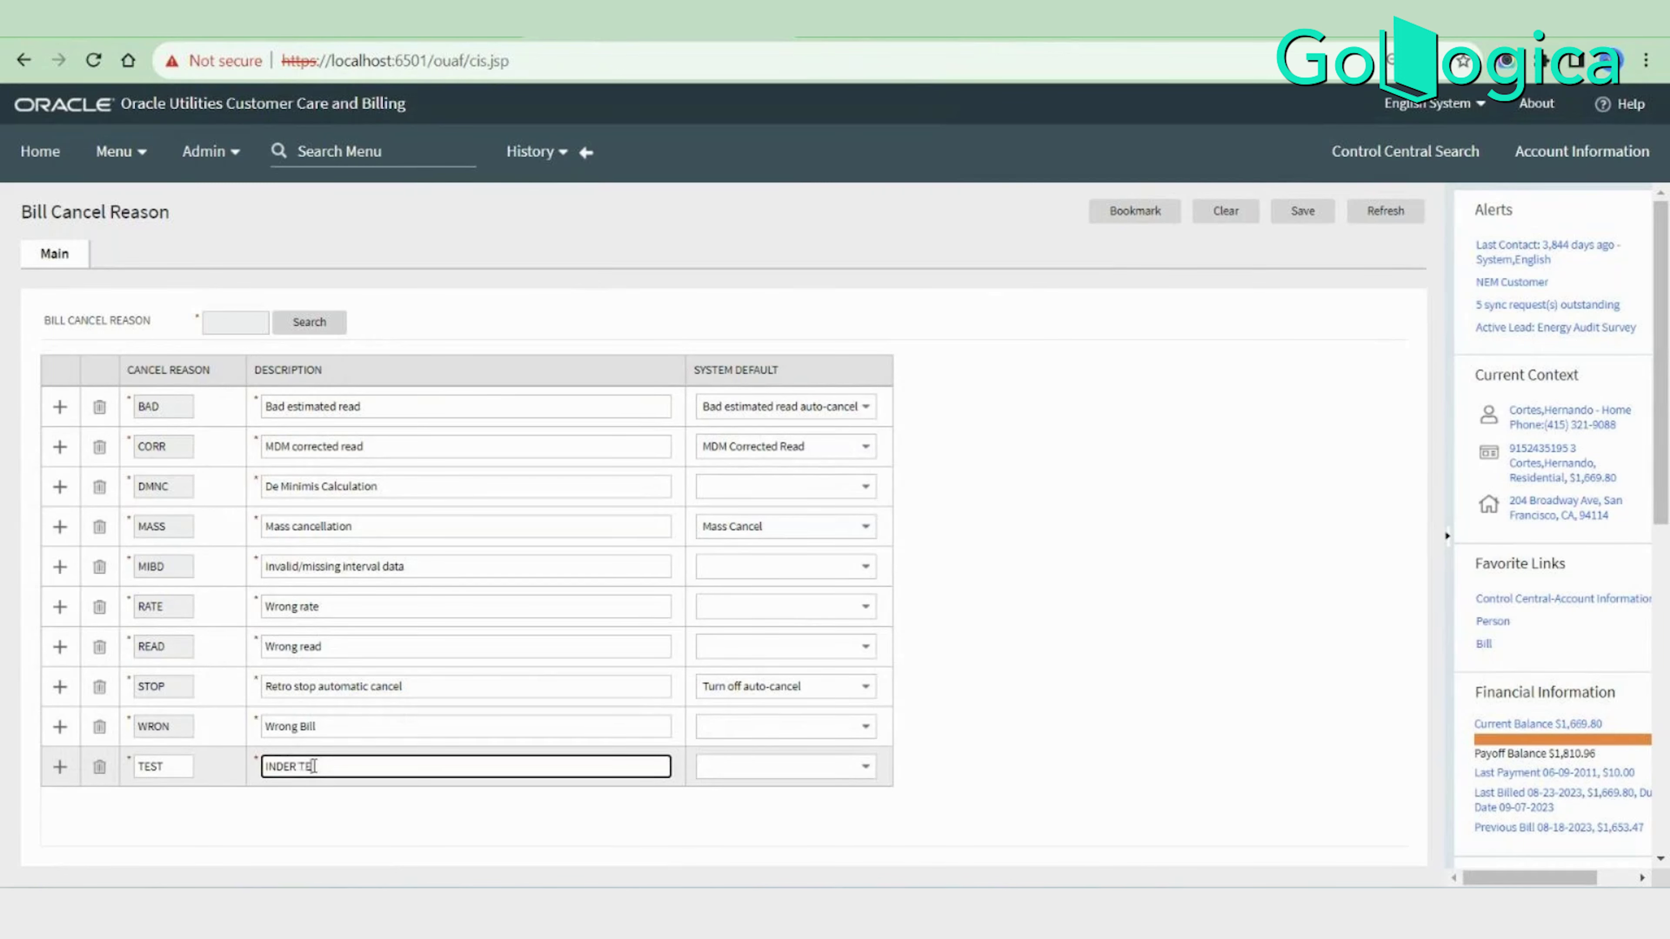
type("STING")
left_click(1126, 728)
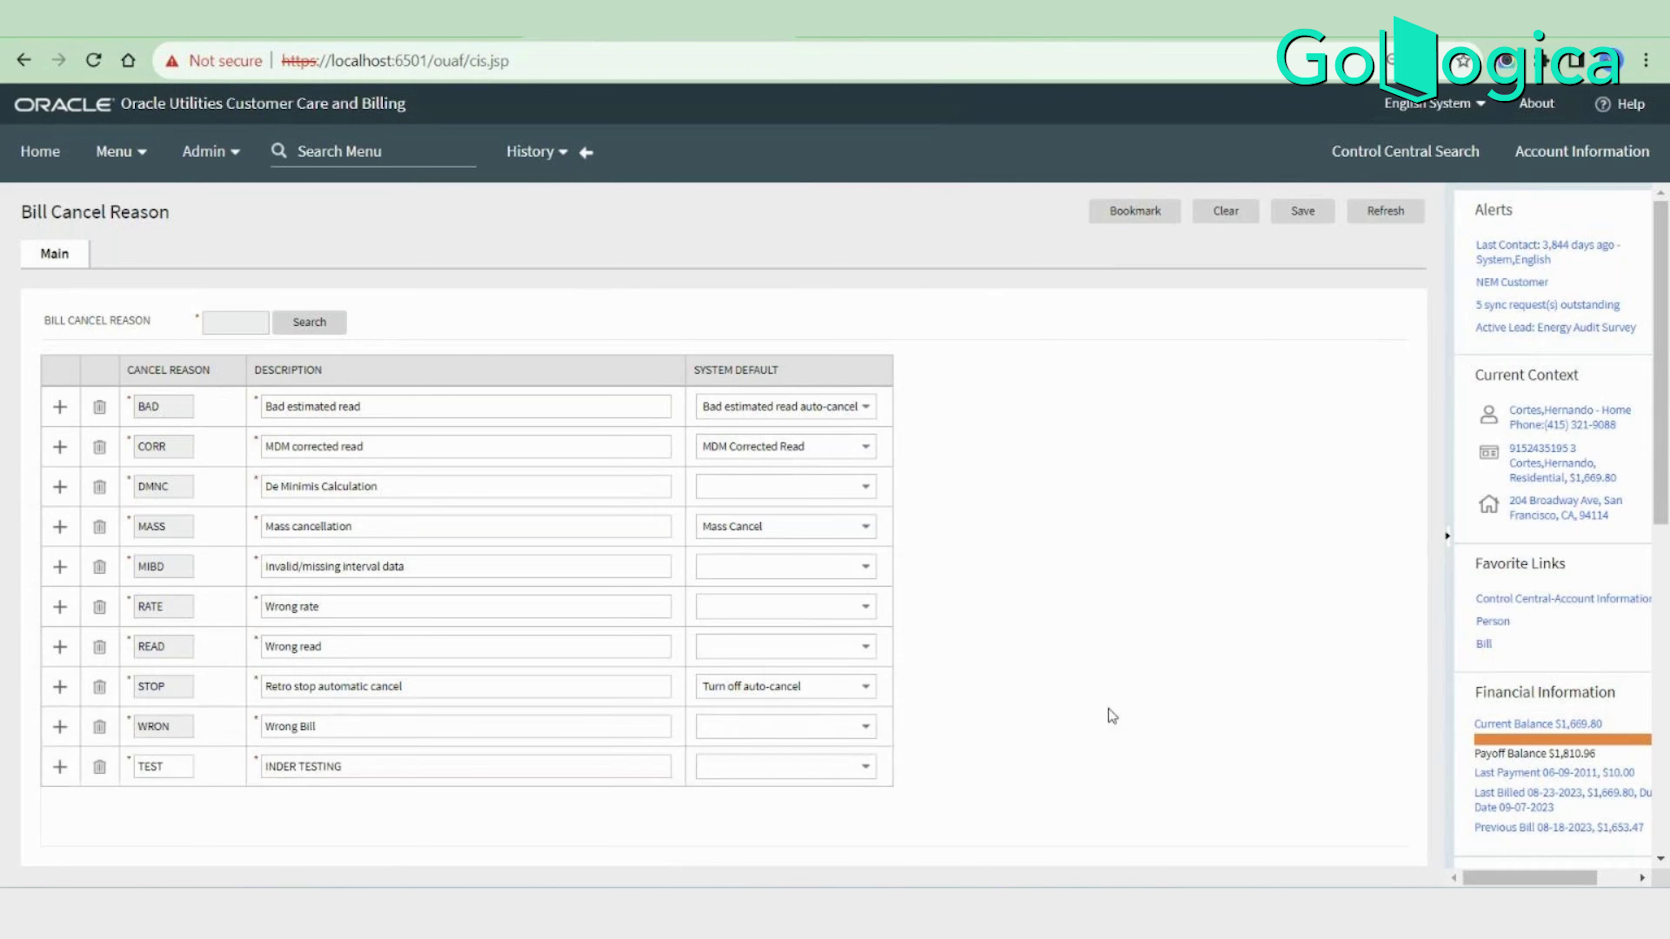
Correct the TEST cancel reason's description to UNDER TESTING and save the bill cancel reasons.
left_click(267, 765)
key("Delete")
type("U")
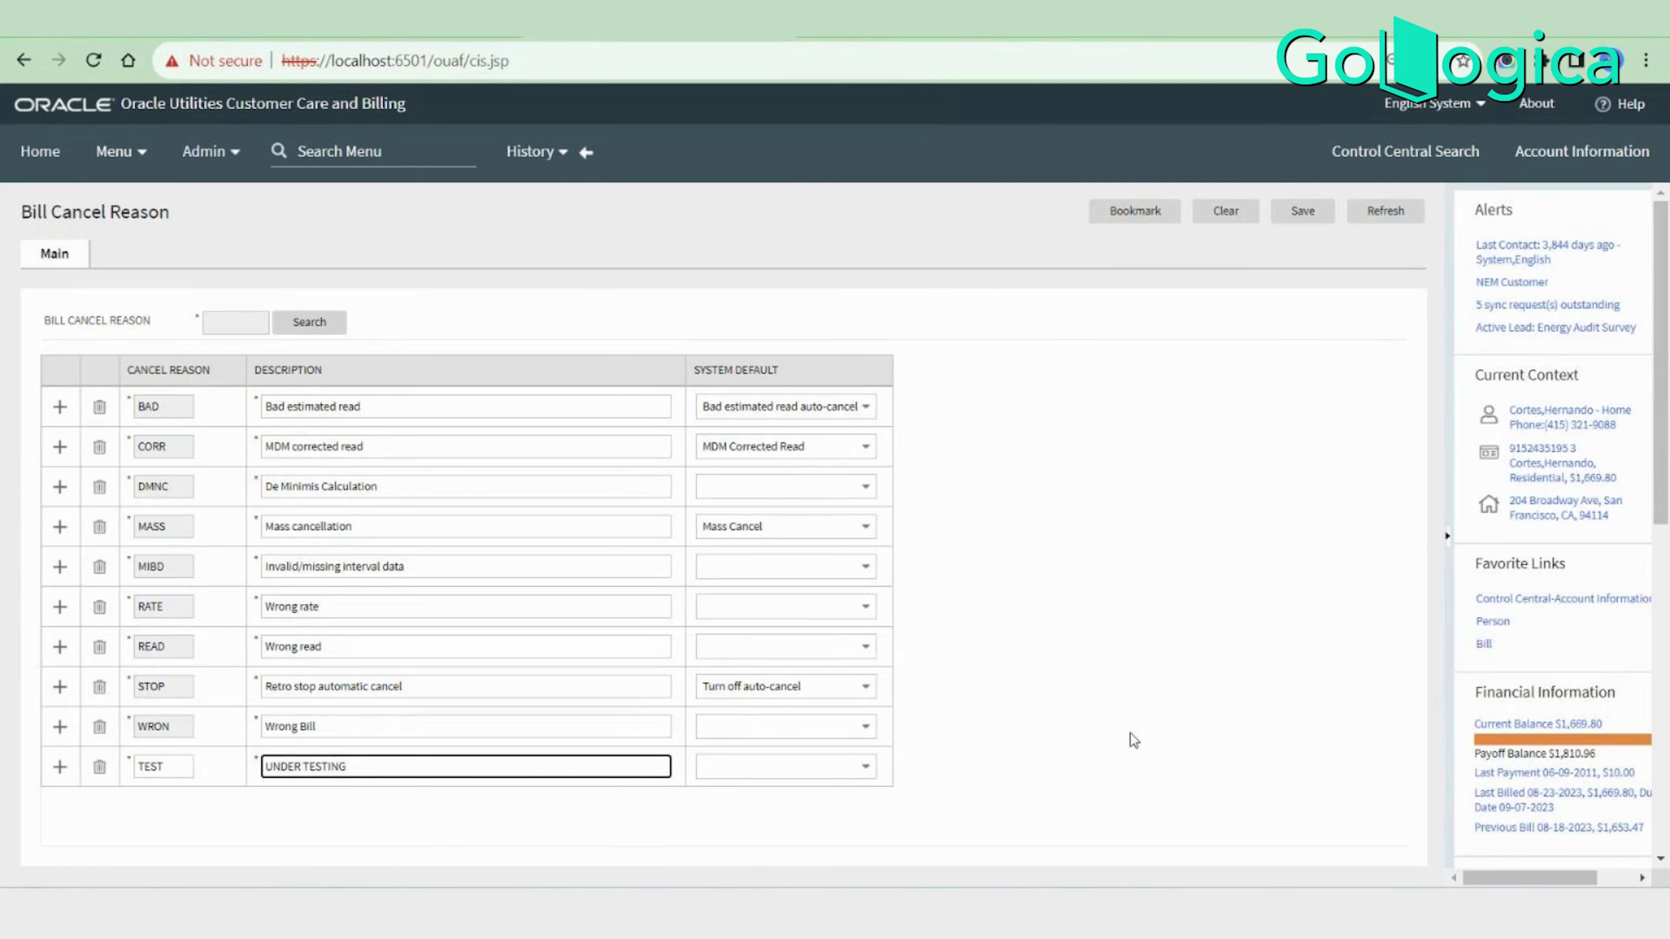
left_click(1129, 734)
left_click(1290, 211)
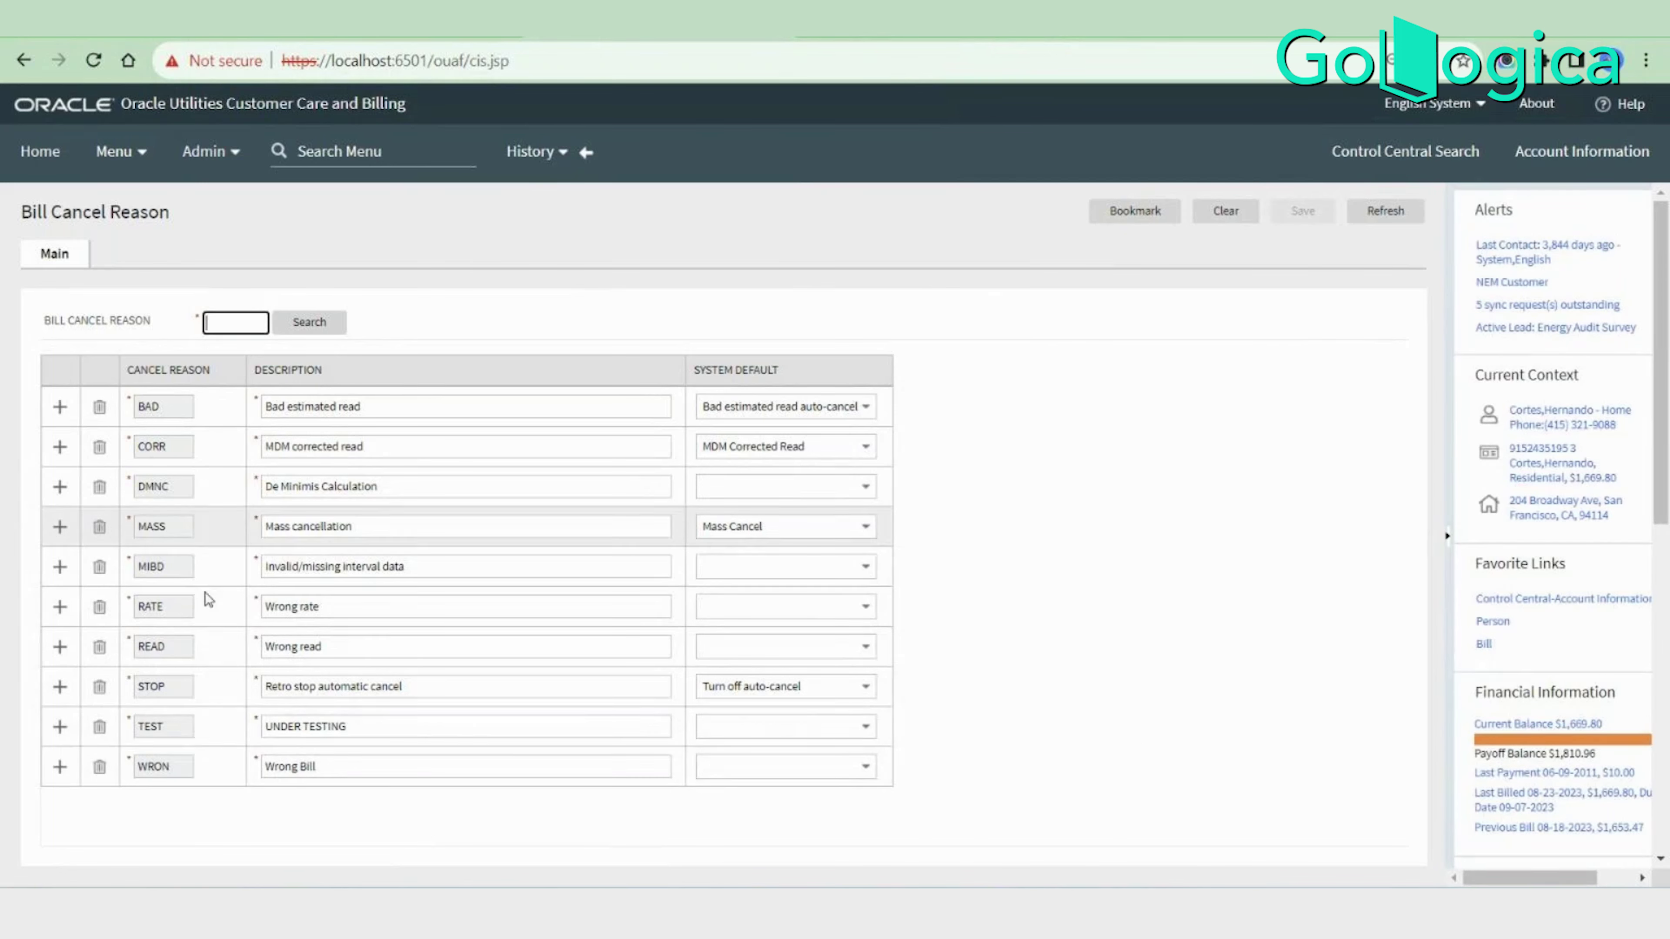
left_click_drag(17, 227, 186, 222)
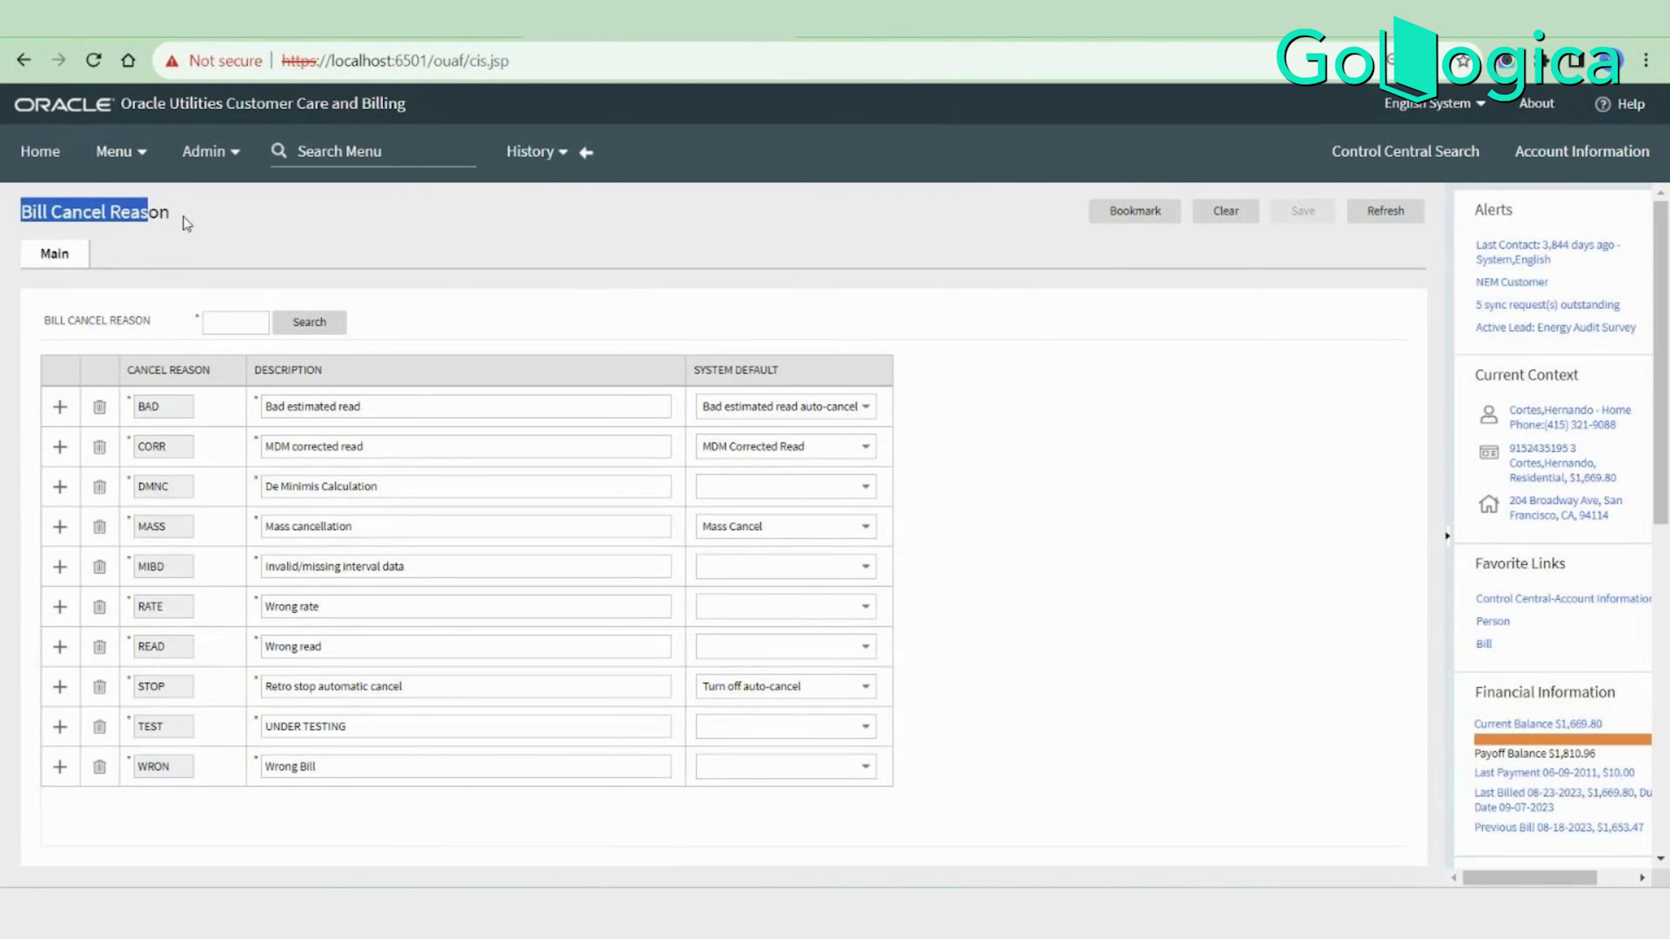
Start a Bill Cycle search from the Billing administration functions and load the TEST bill cycle.
left_click(209, 151)
mouse_move(191, 217)
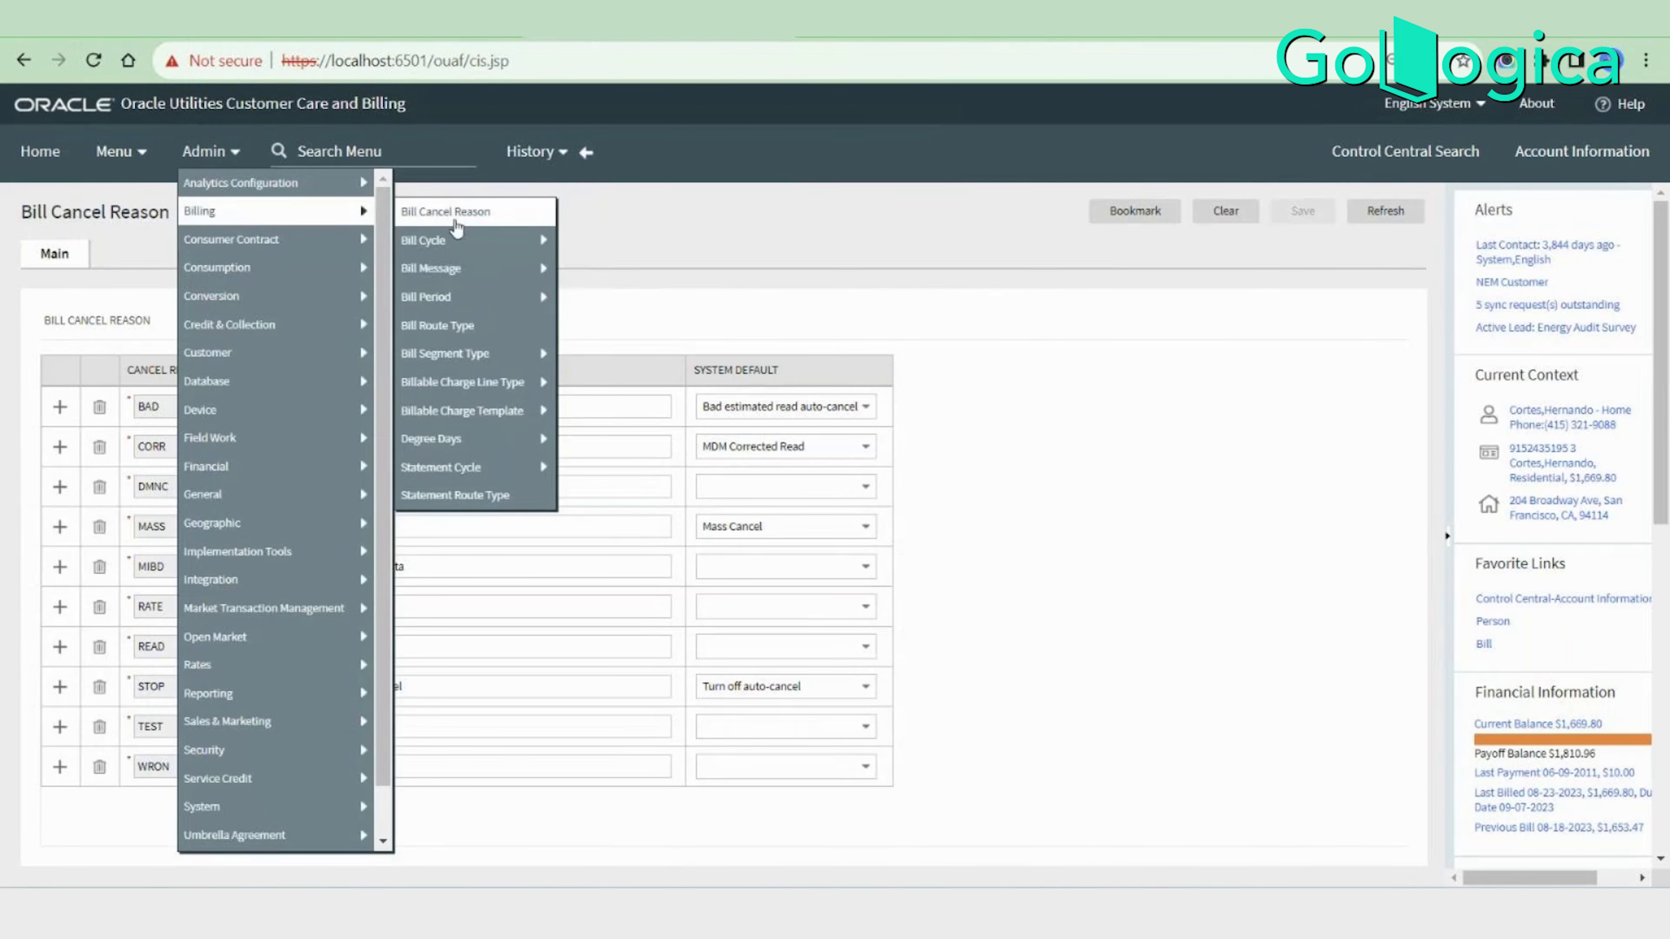
mouse_move(470, 245)
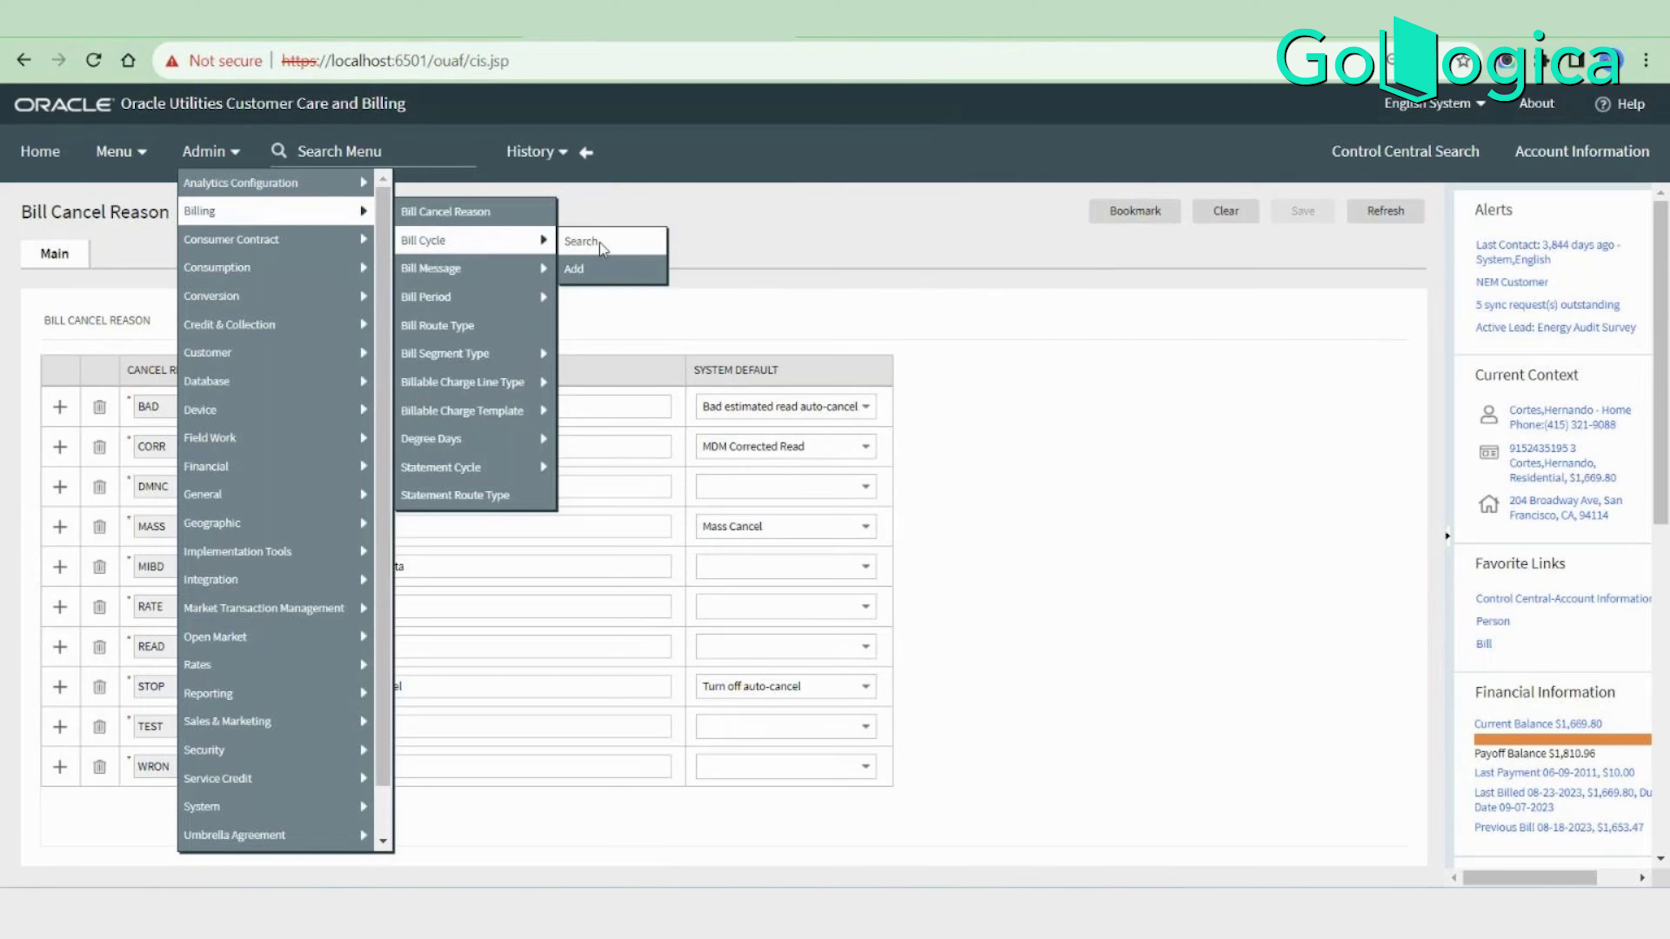
left_click(610, 249)
left_click(865, 116)
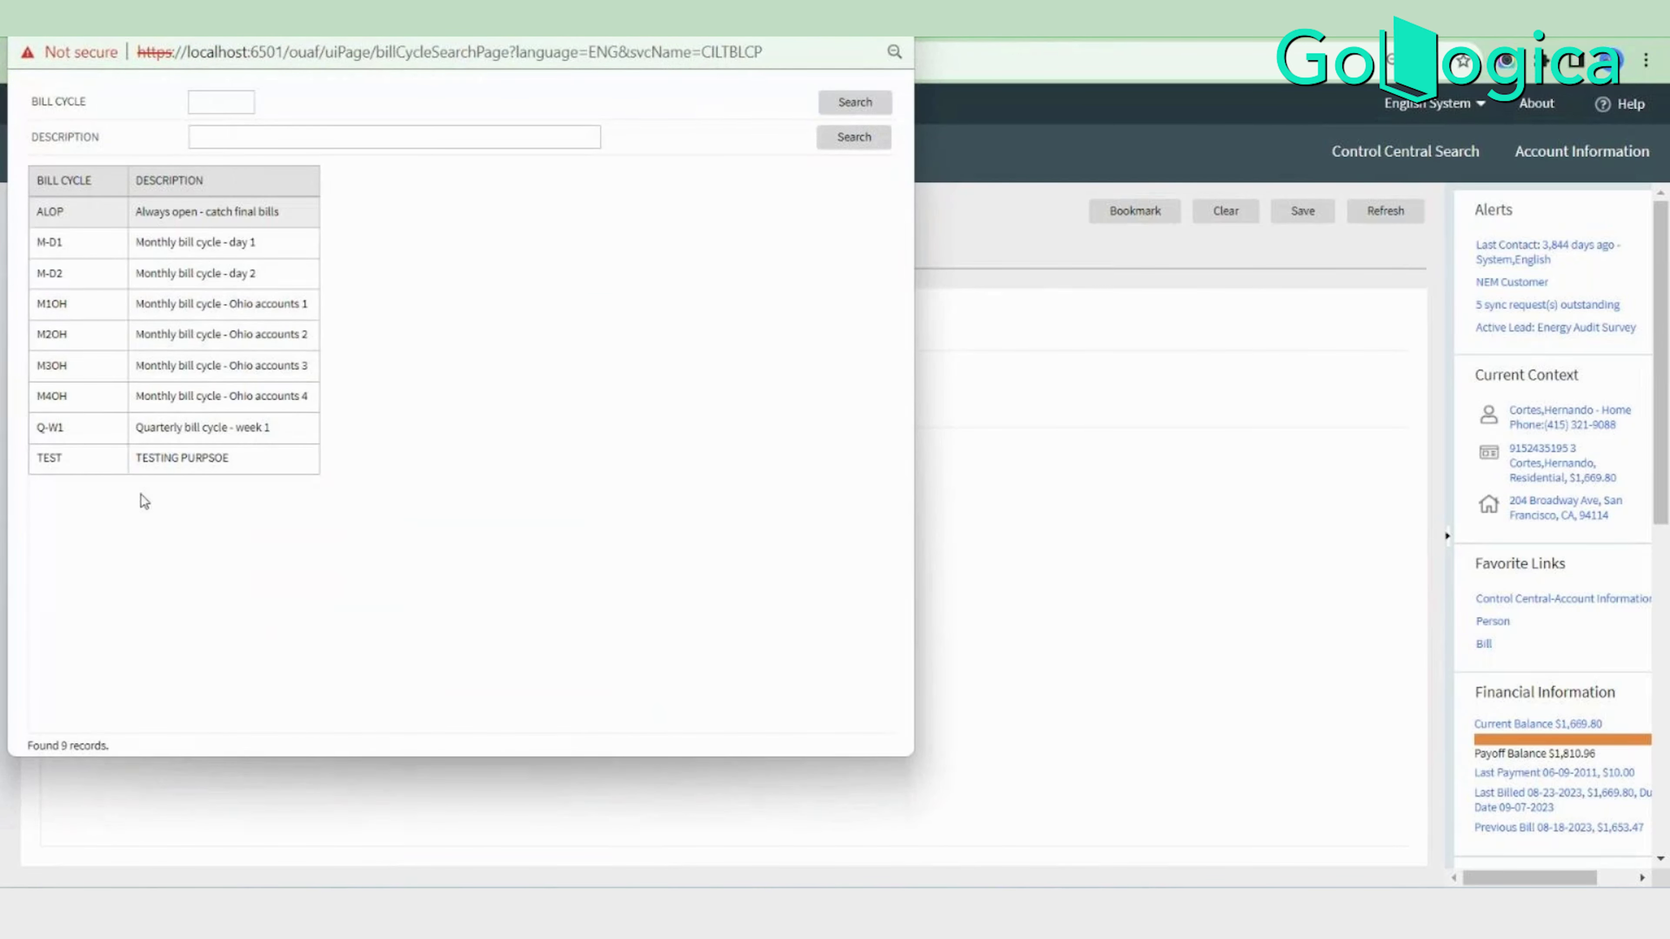
left_click(193, 463)
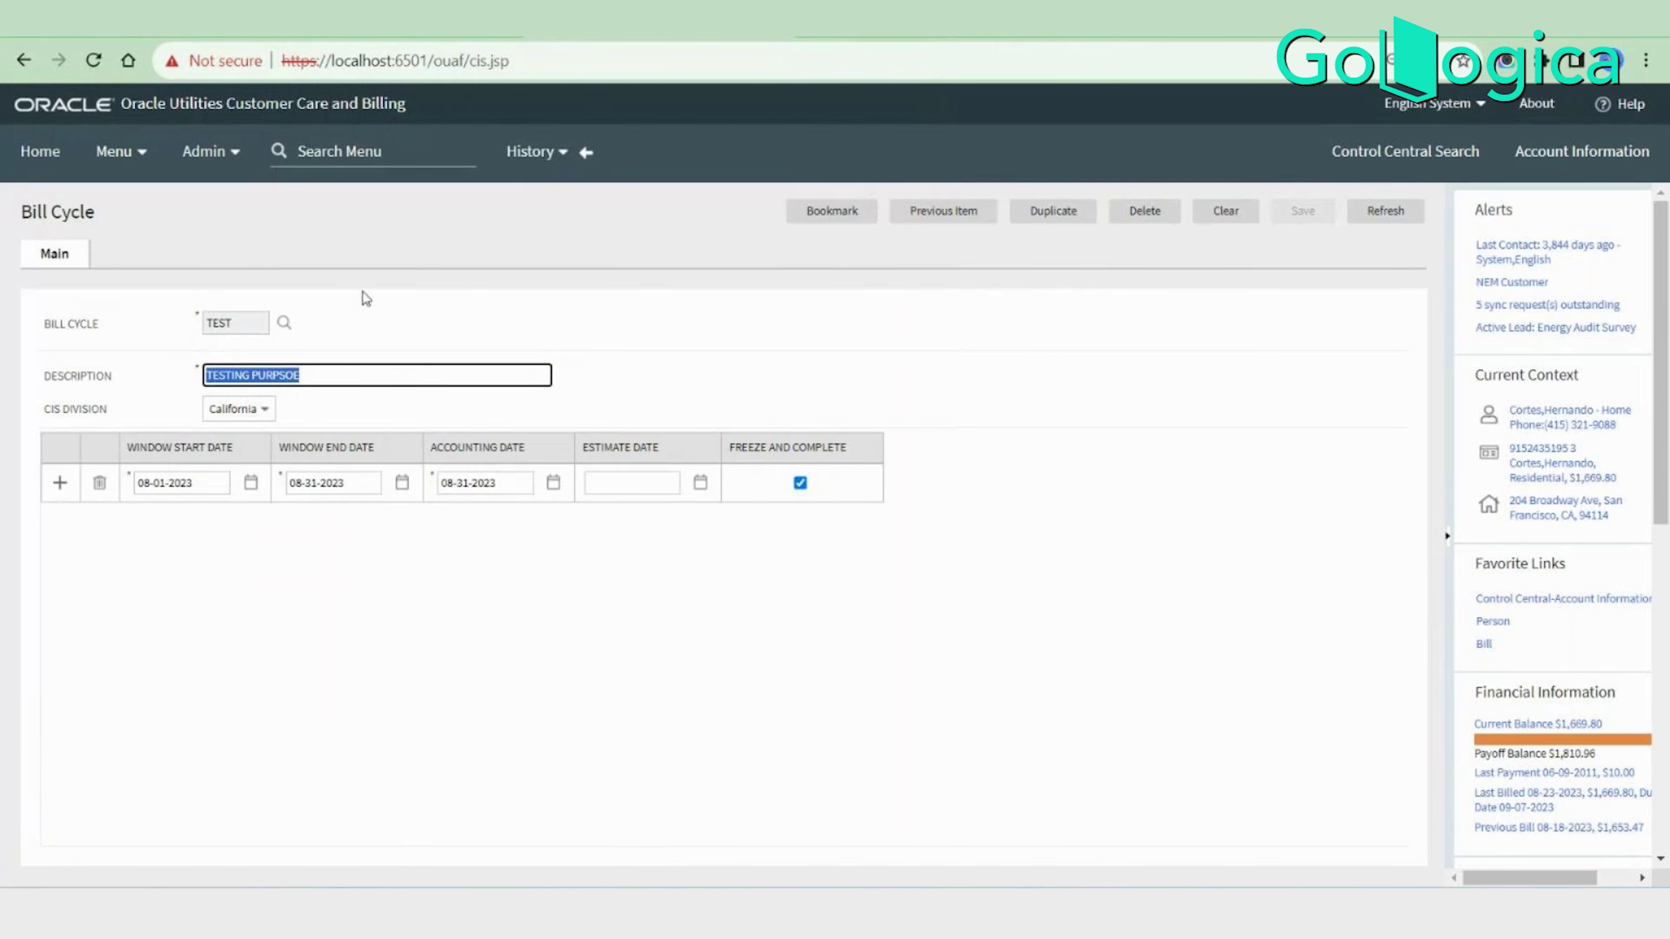
Examine the remaining administration areas, including Umbrella Agreement, Reporting, Field Work and Mobile.
left_click(216, 158)
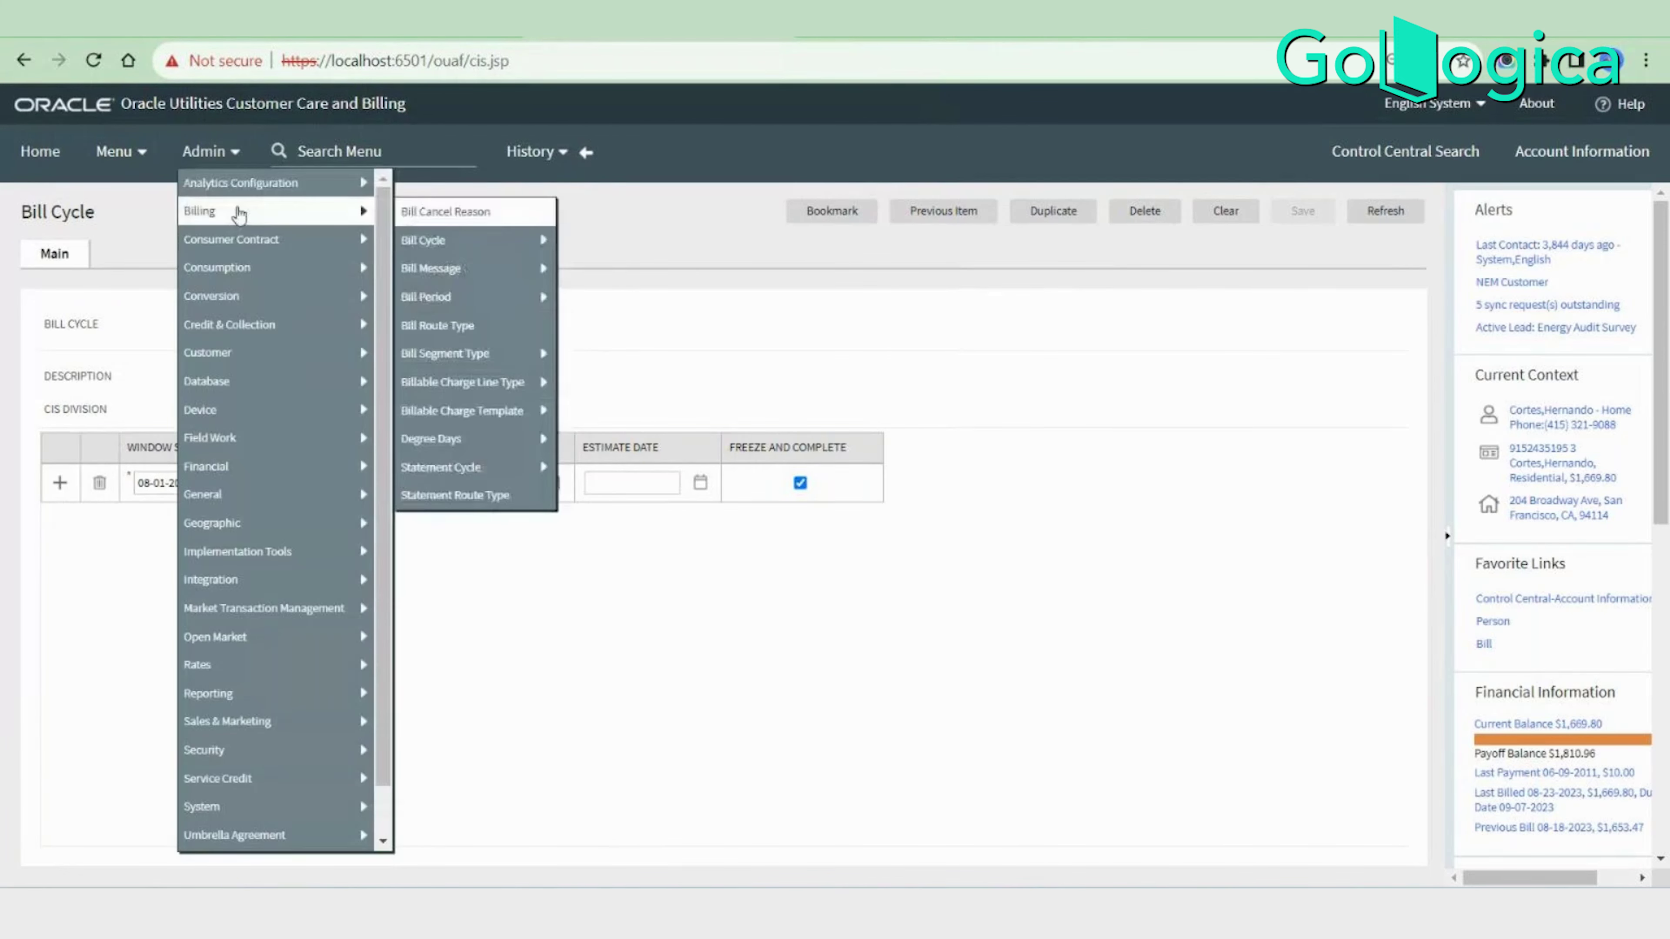
mouse_move(287, 836)
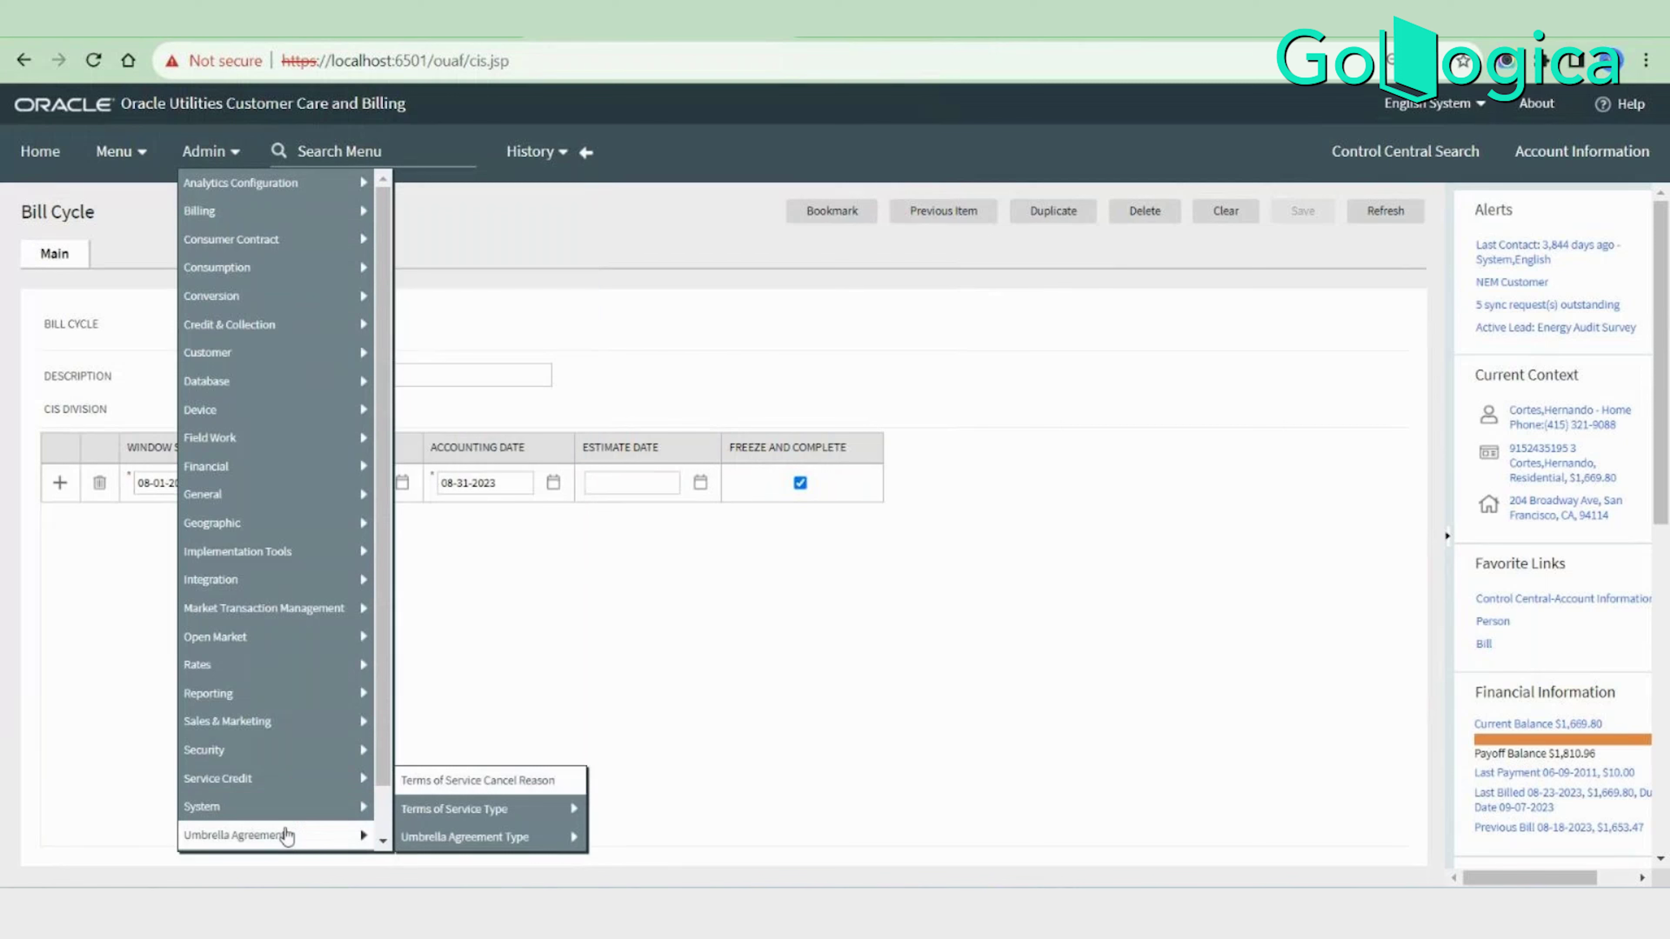
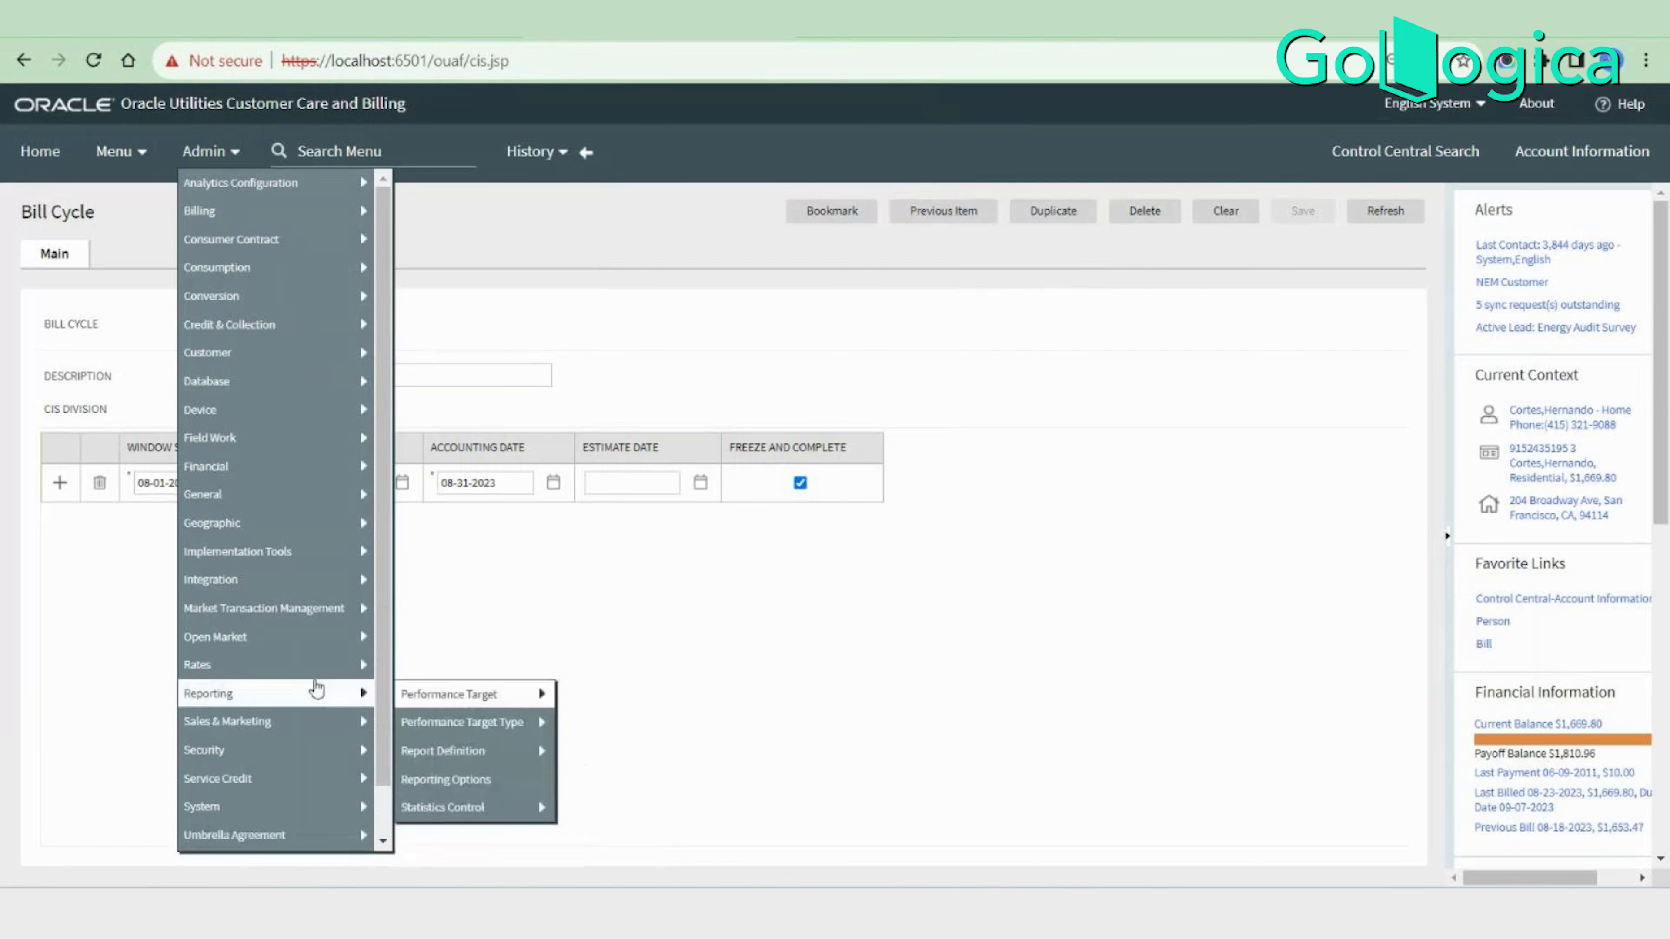
mouse_move(291, 448)
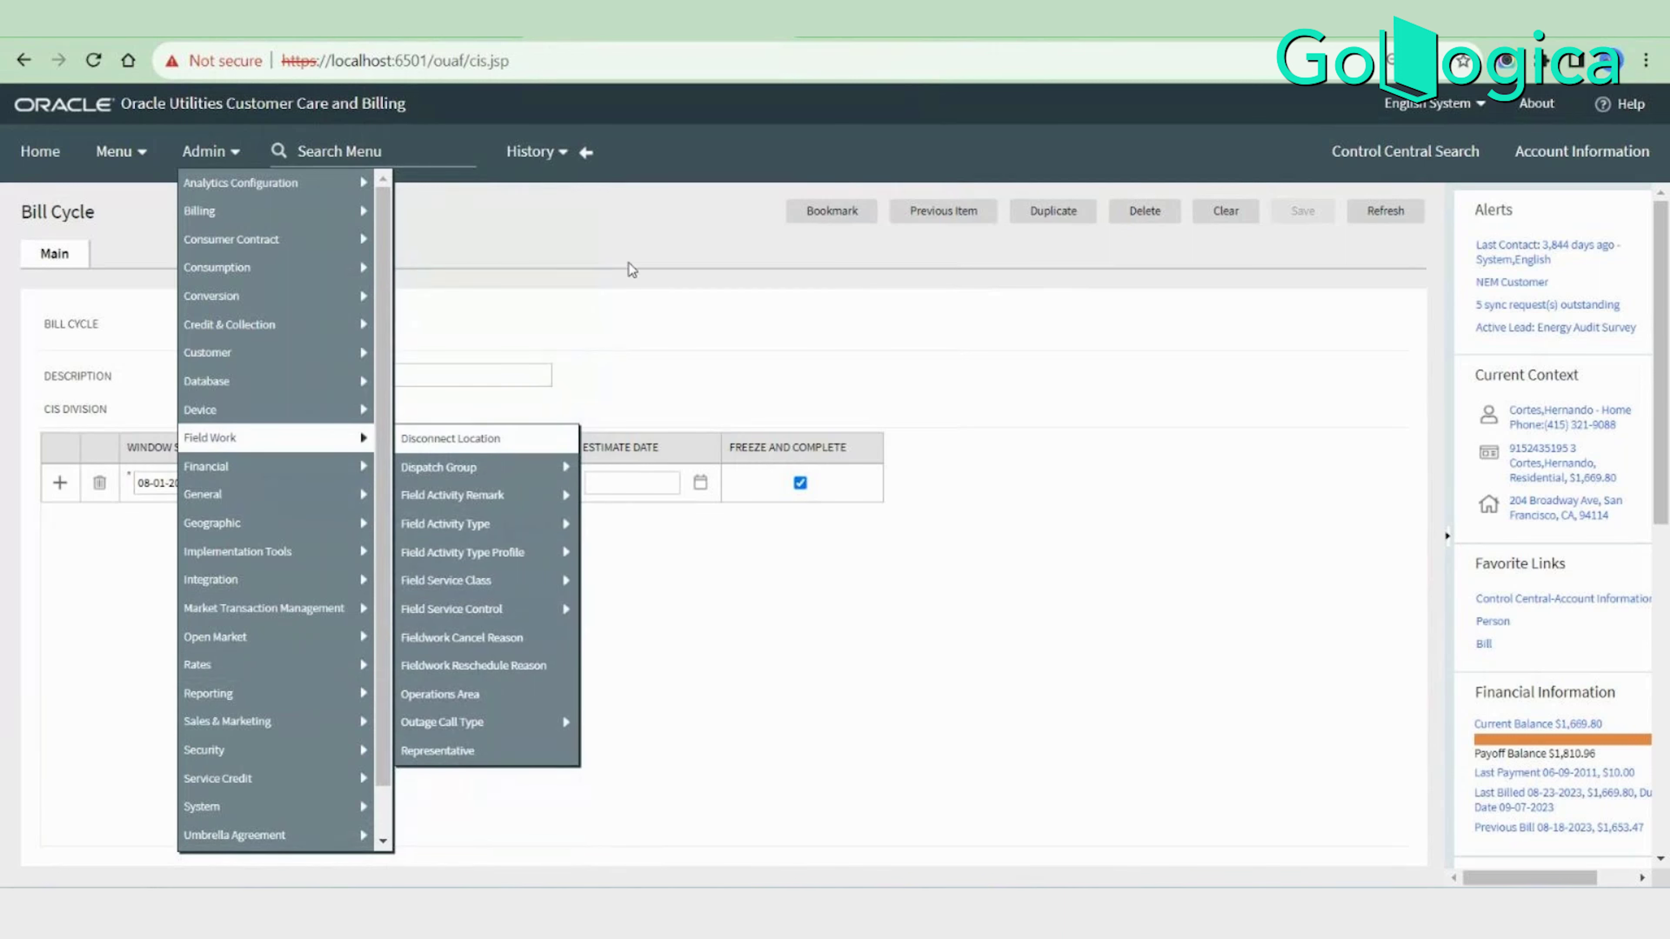
scroll(270, 835, "down", 1)
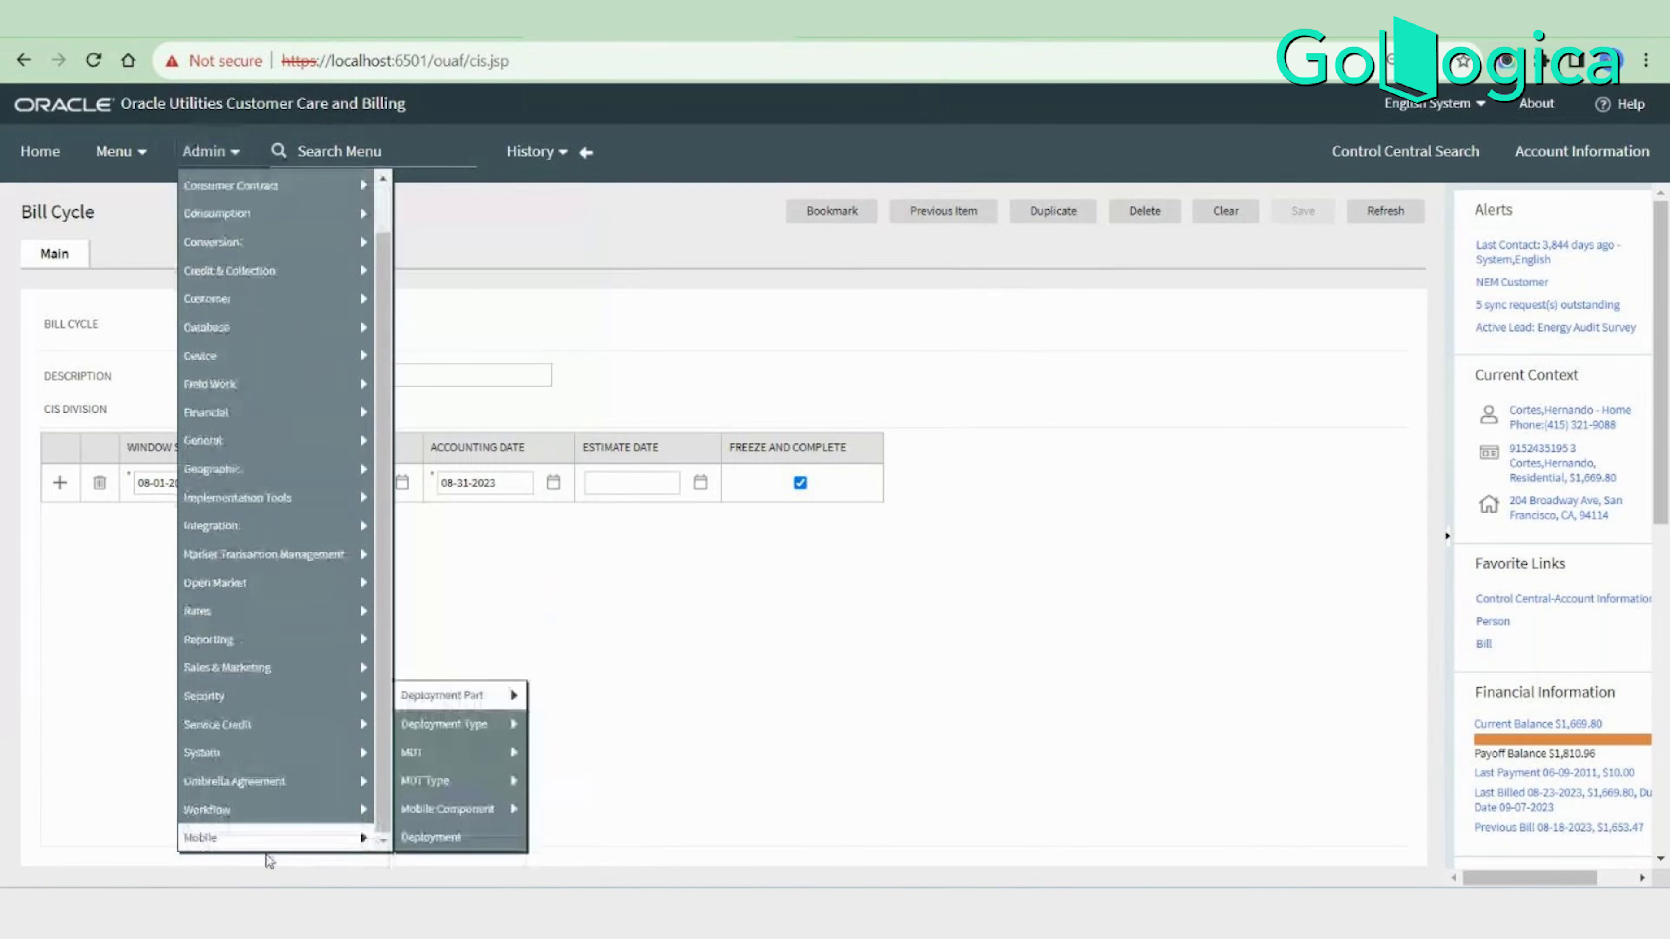
scroll(236, 461, "up", 1)
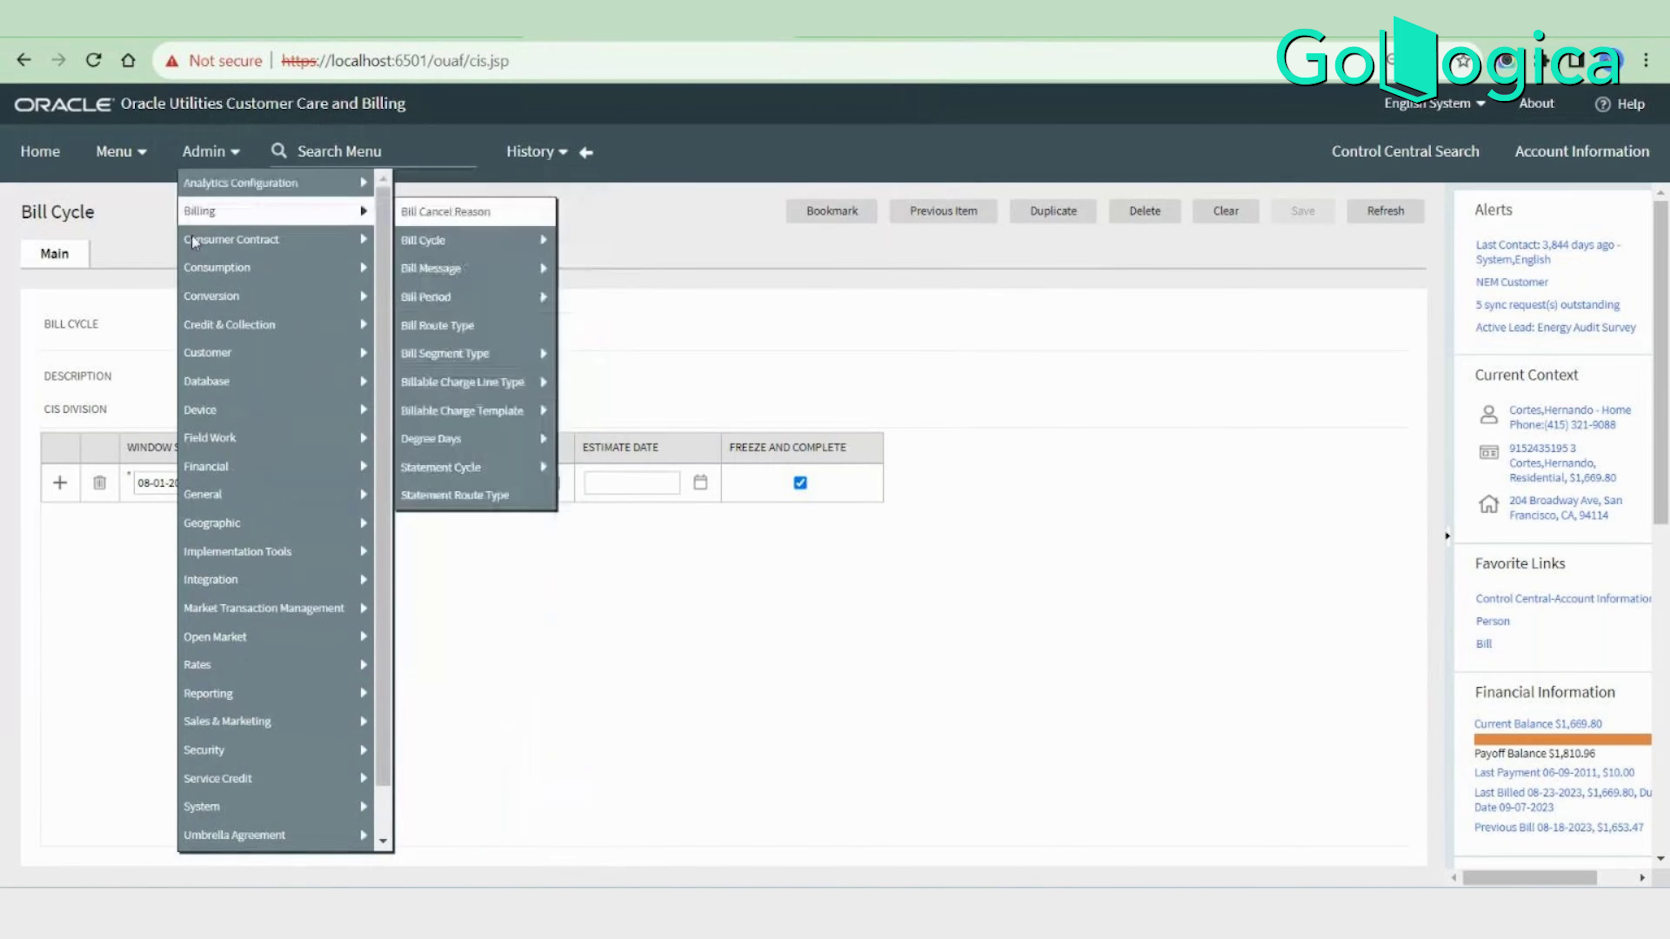
Search the available functions for "bill" and open the Bill Cancel Reason page from the matches.
left_click(412, 145)
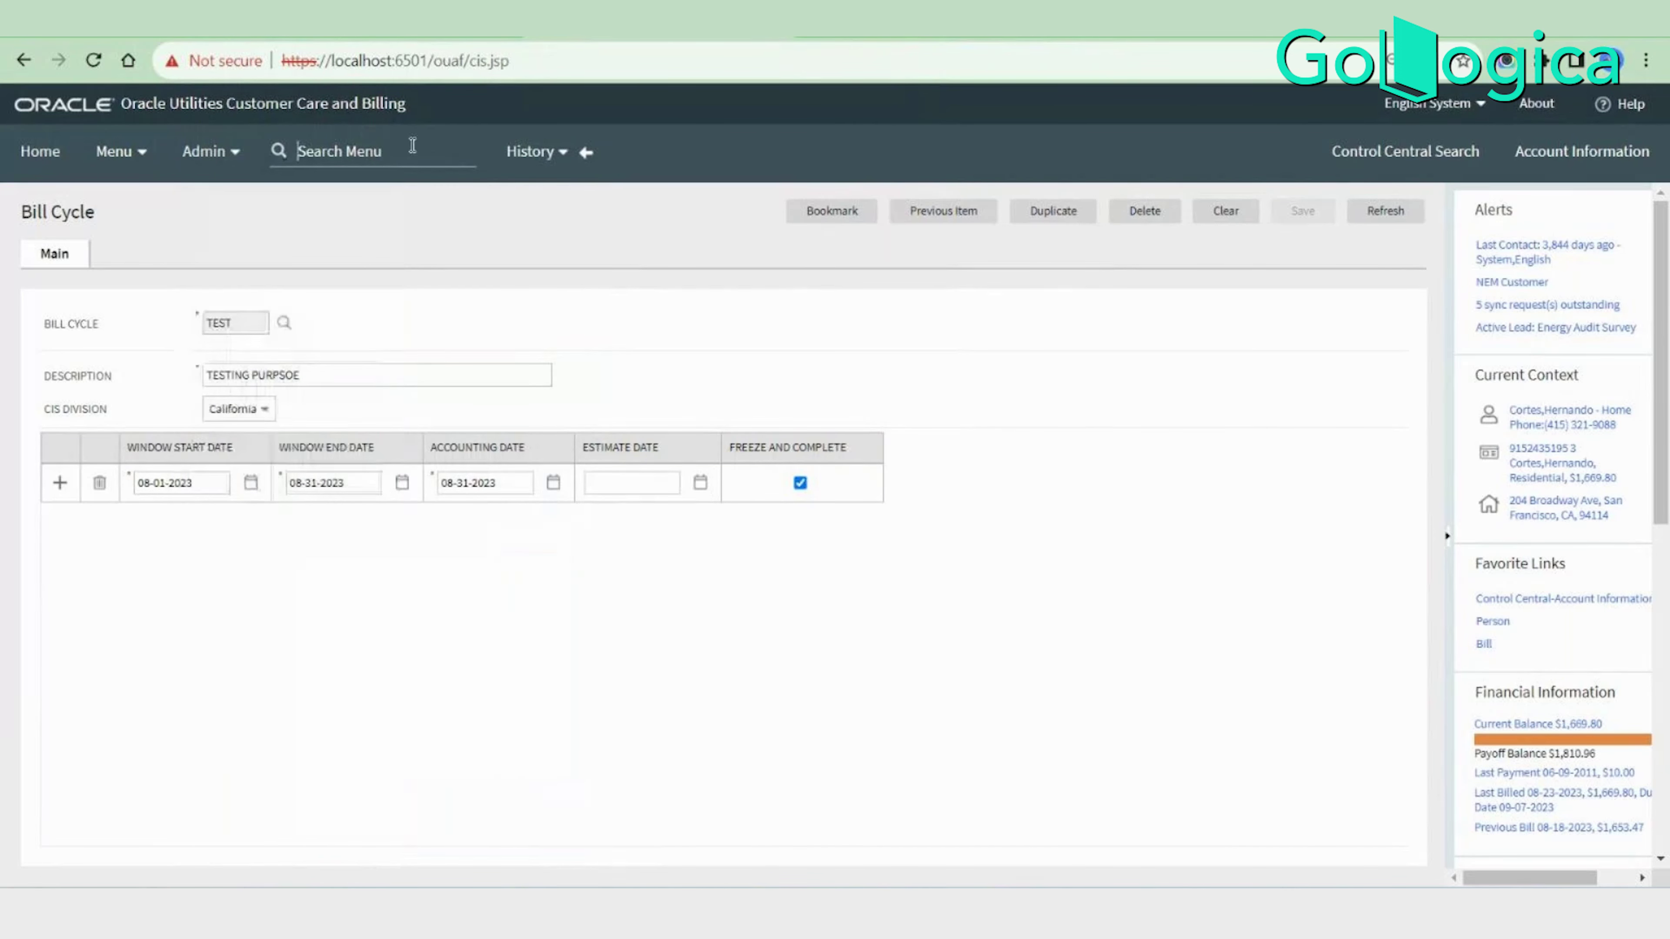
type("bill")
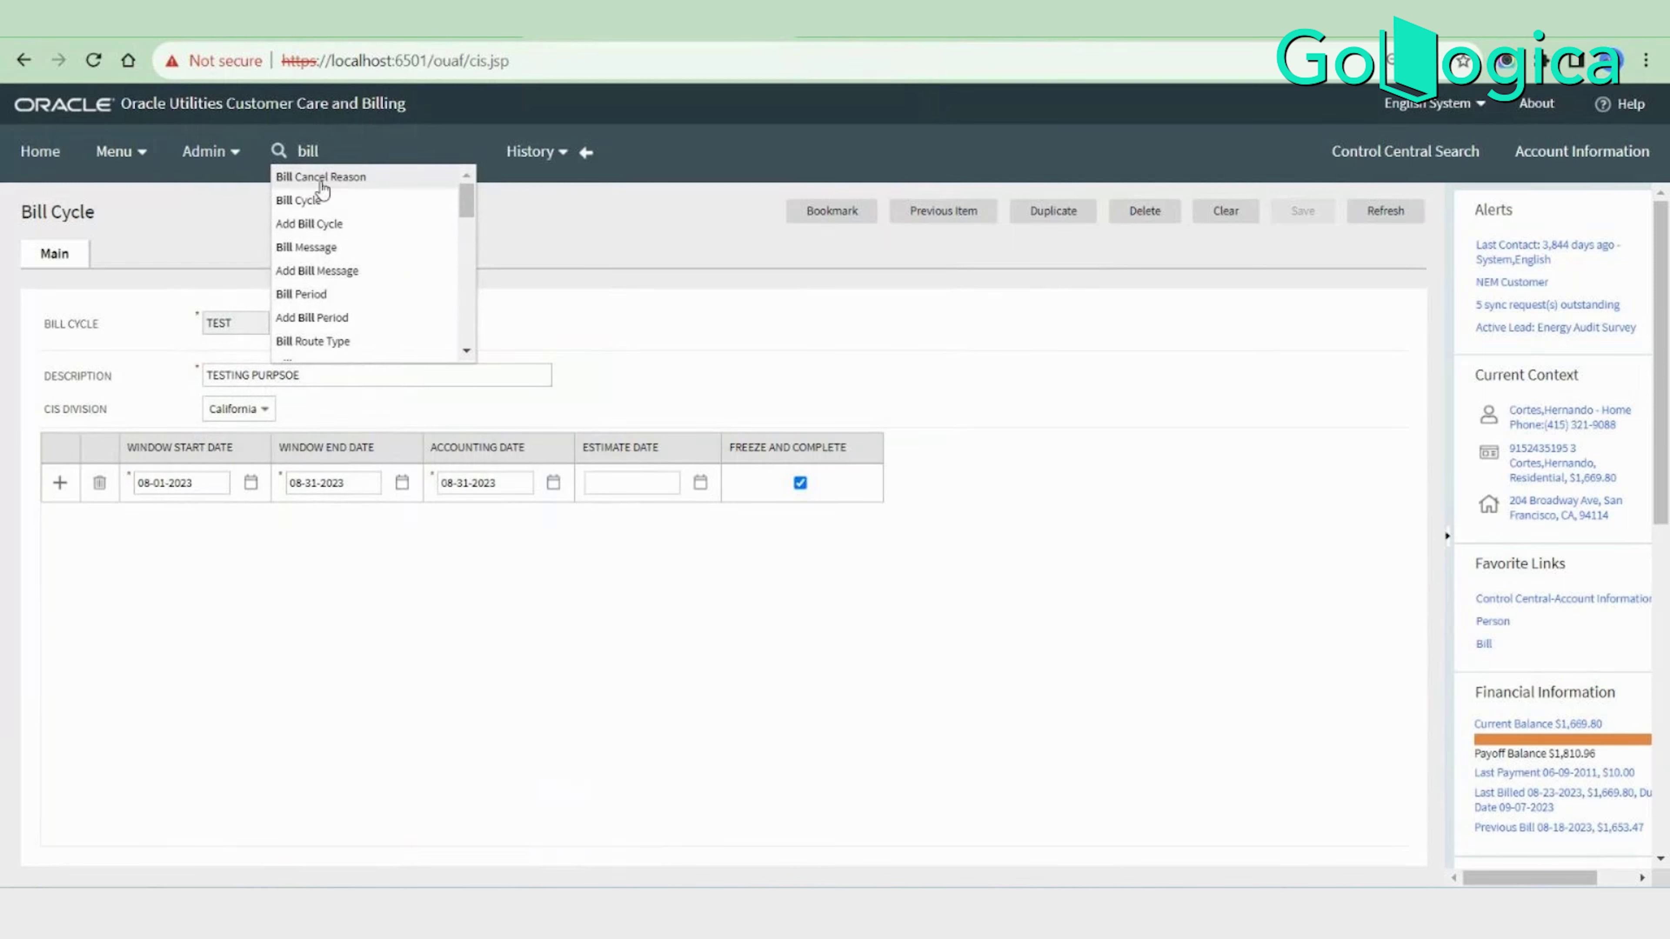
scroll(342, 263, "down", 1)
scroll(342, 222, "up", 1)
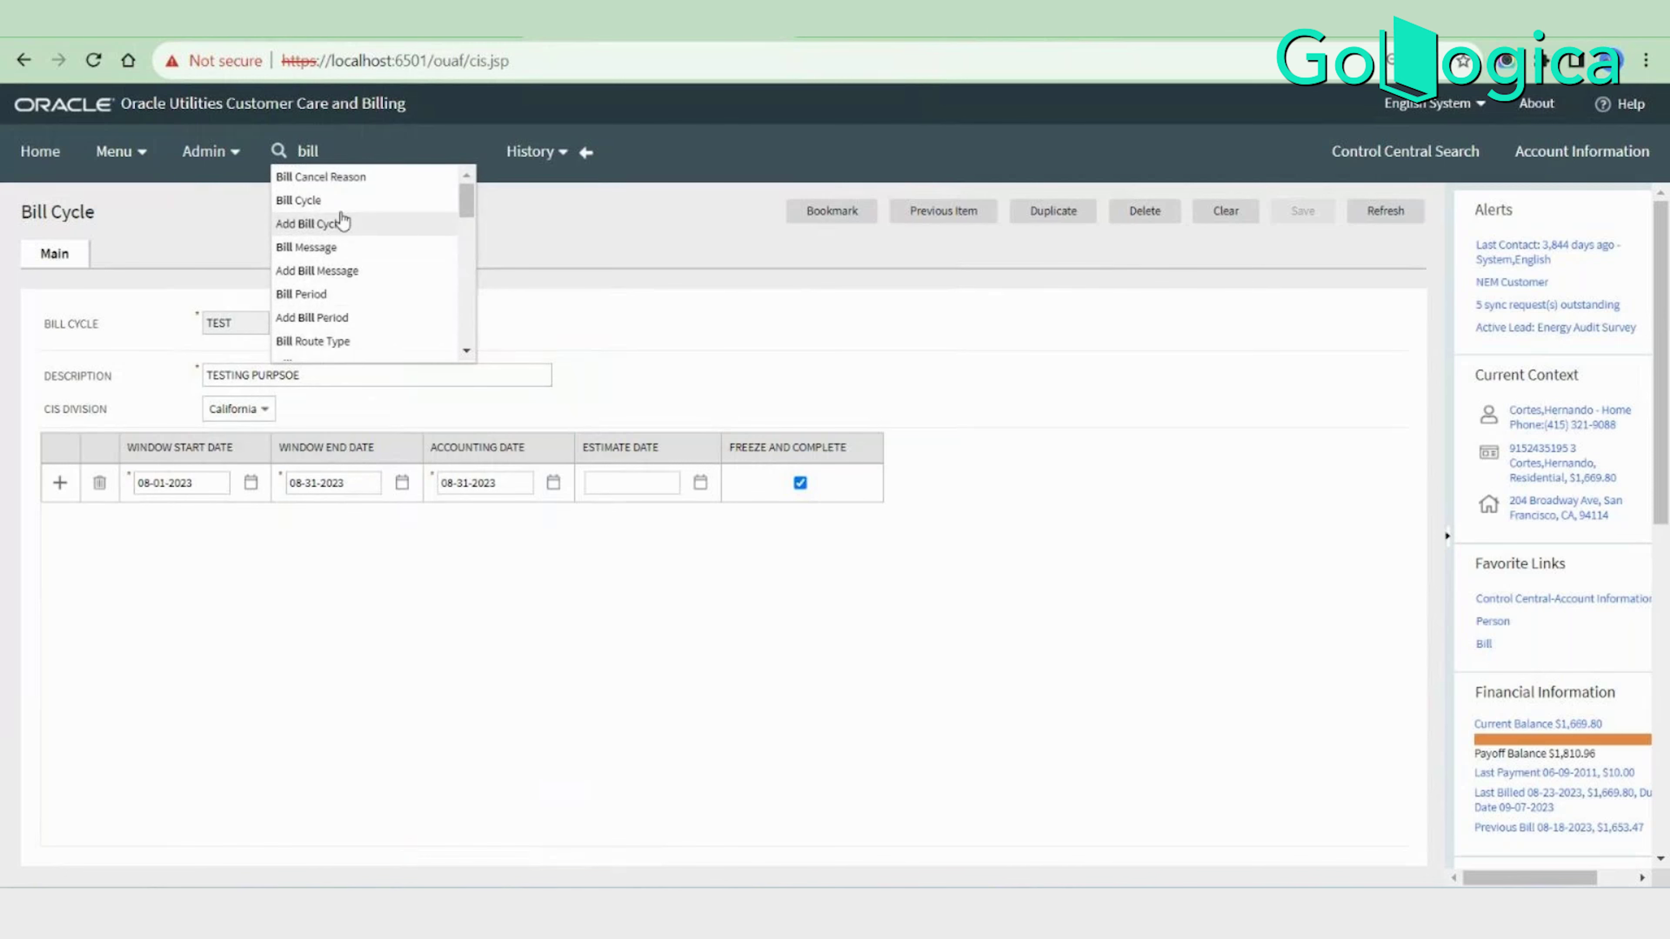
left_click(371, 178)
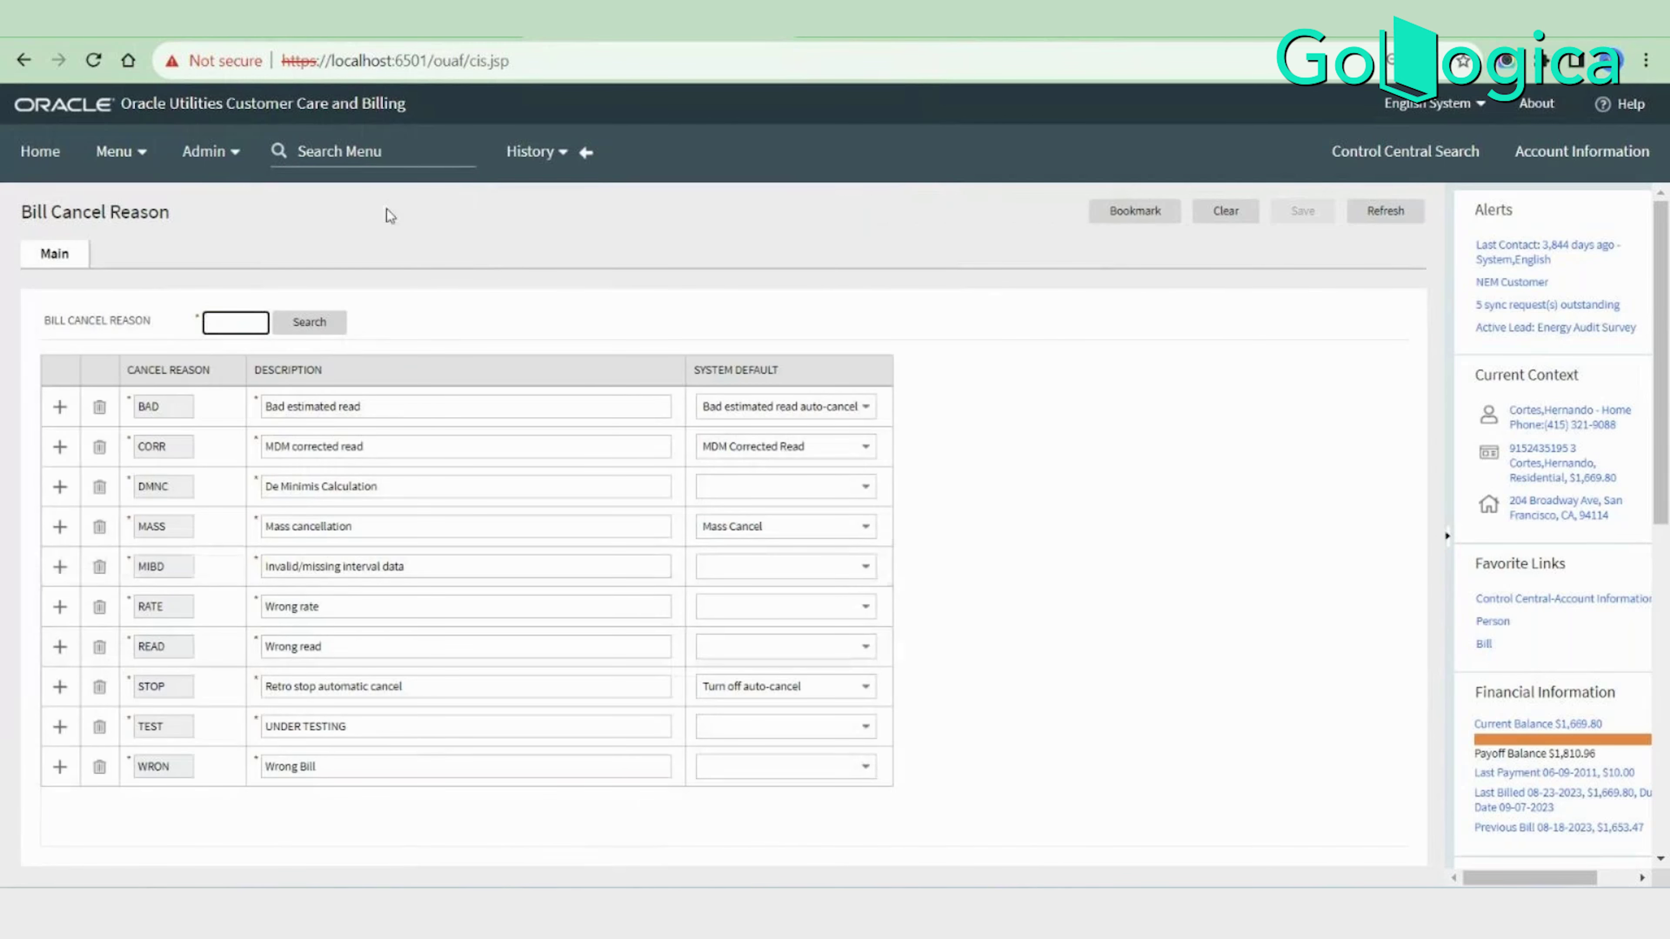
Find the Bill Cycle function by searching for "bill", list all bill cycles and load the TEST cycle.
left_click(387, 142)
type("bill")
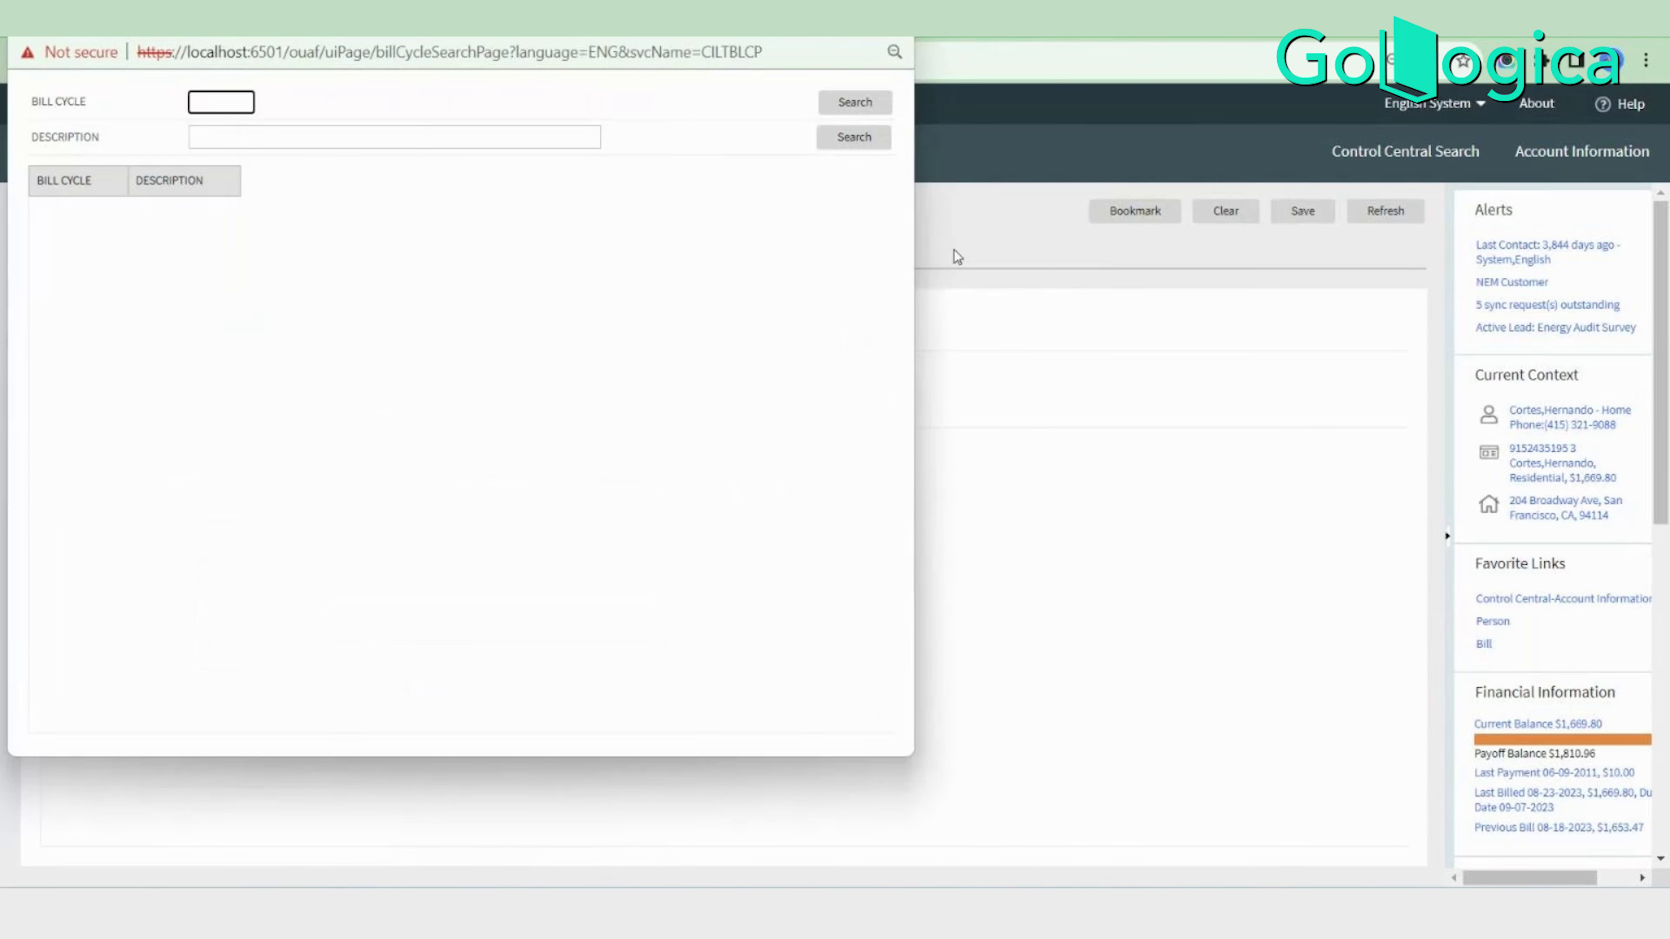
left_click(854, 104)
left_click(854, 102)
left_click(219, 459)
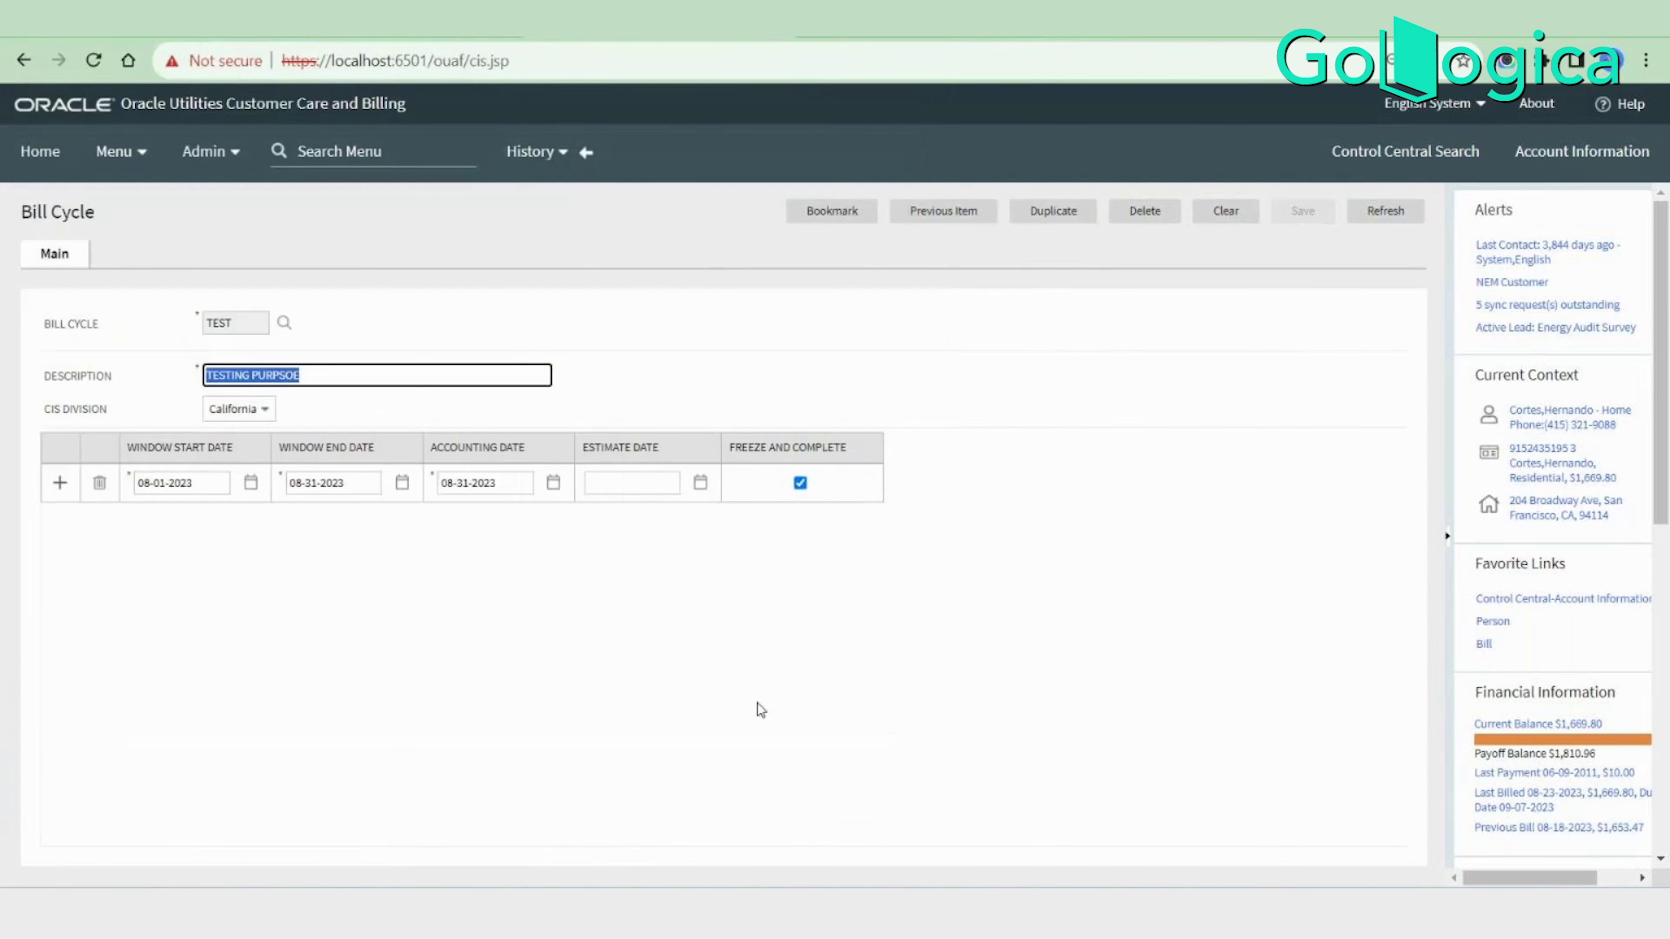
Find the Bank function by searching for "bank", list all banks and load State Bank with code SB.
left_click(345, 151)
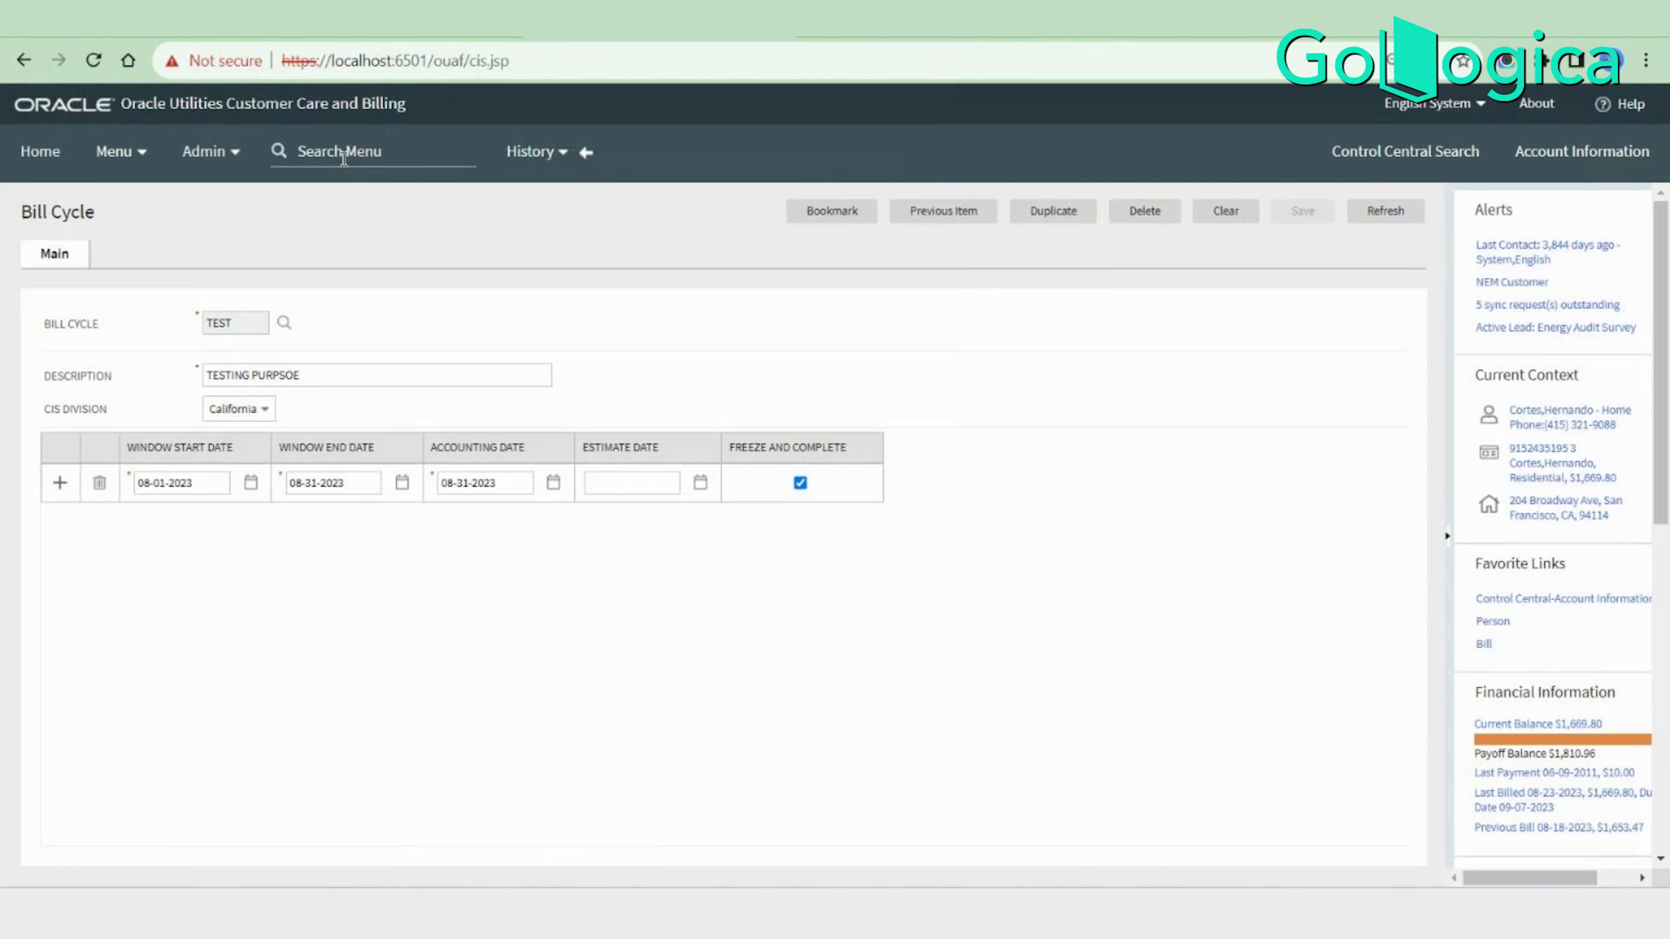
type("bank")
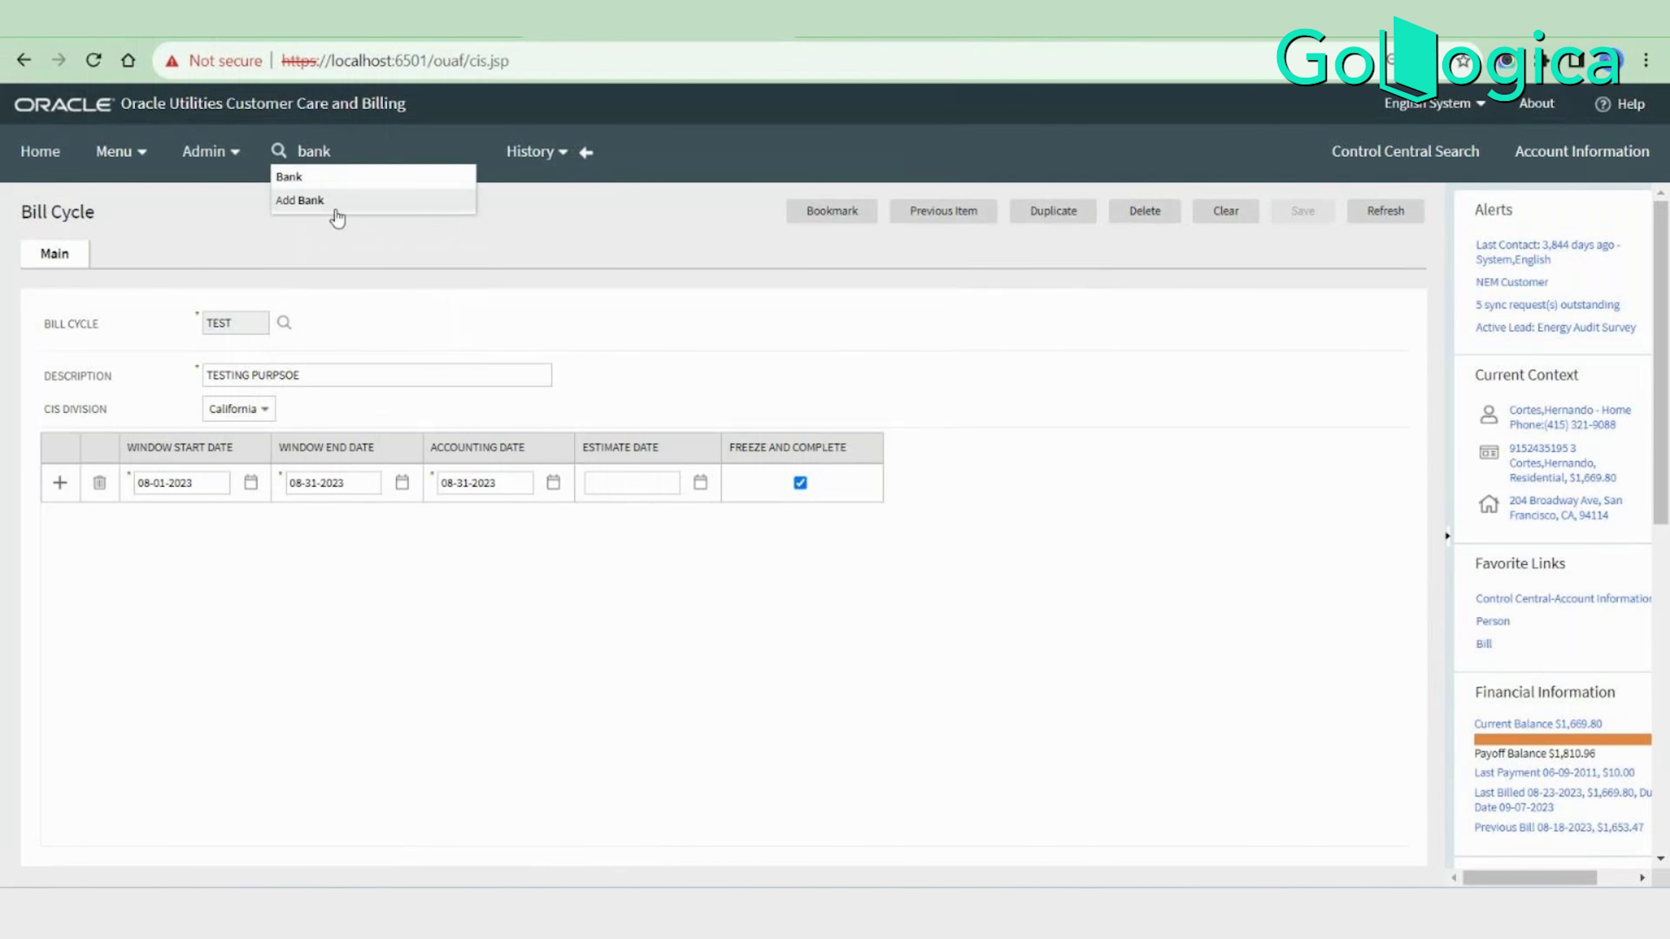
left_click(305, 178)
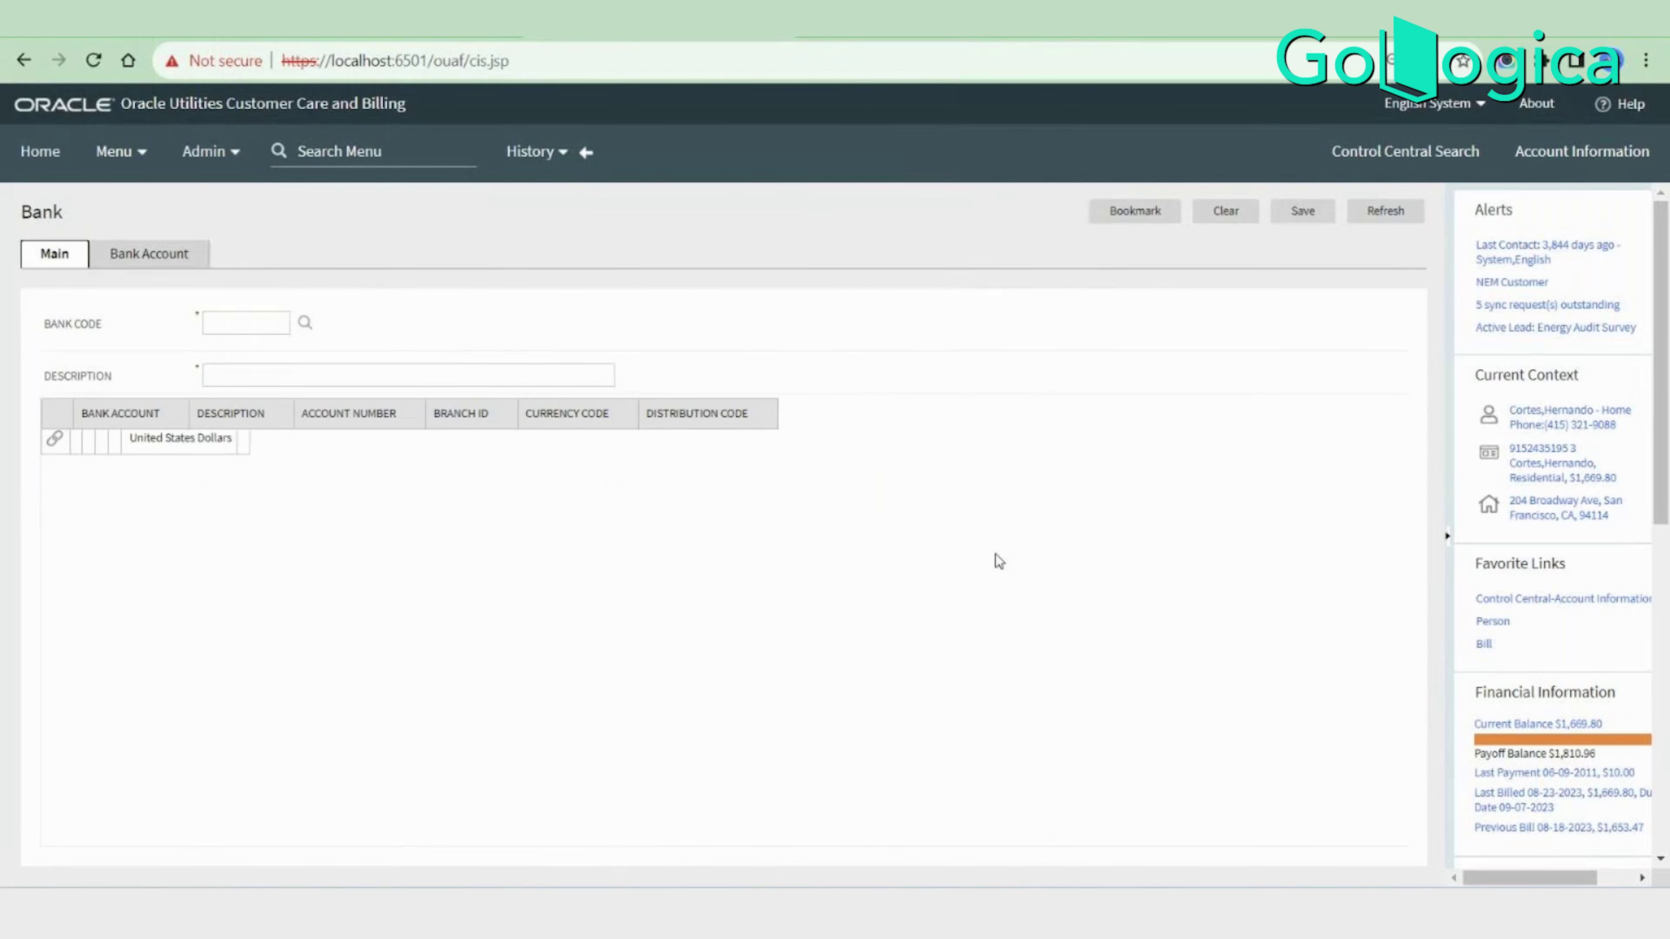
left_click(854, 102)
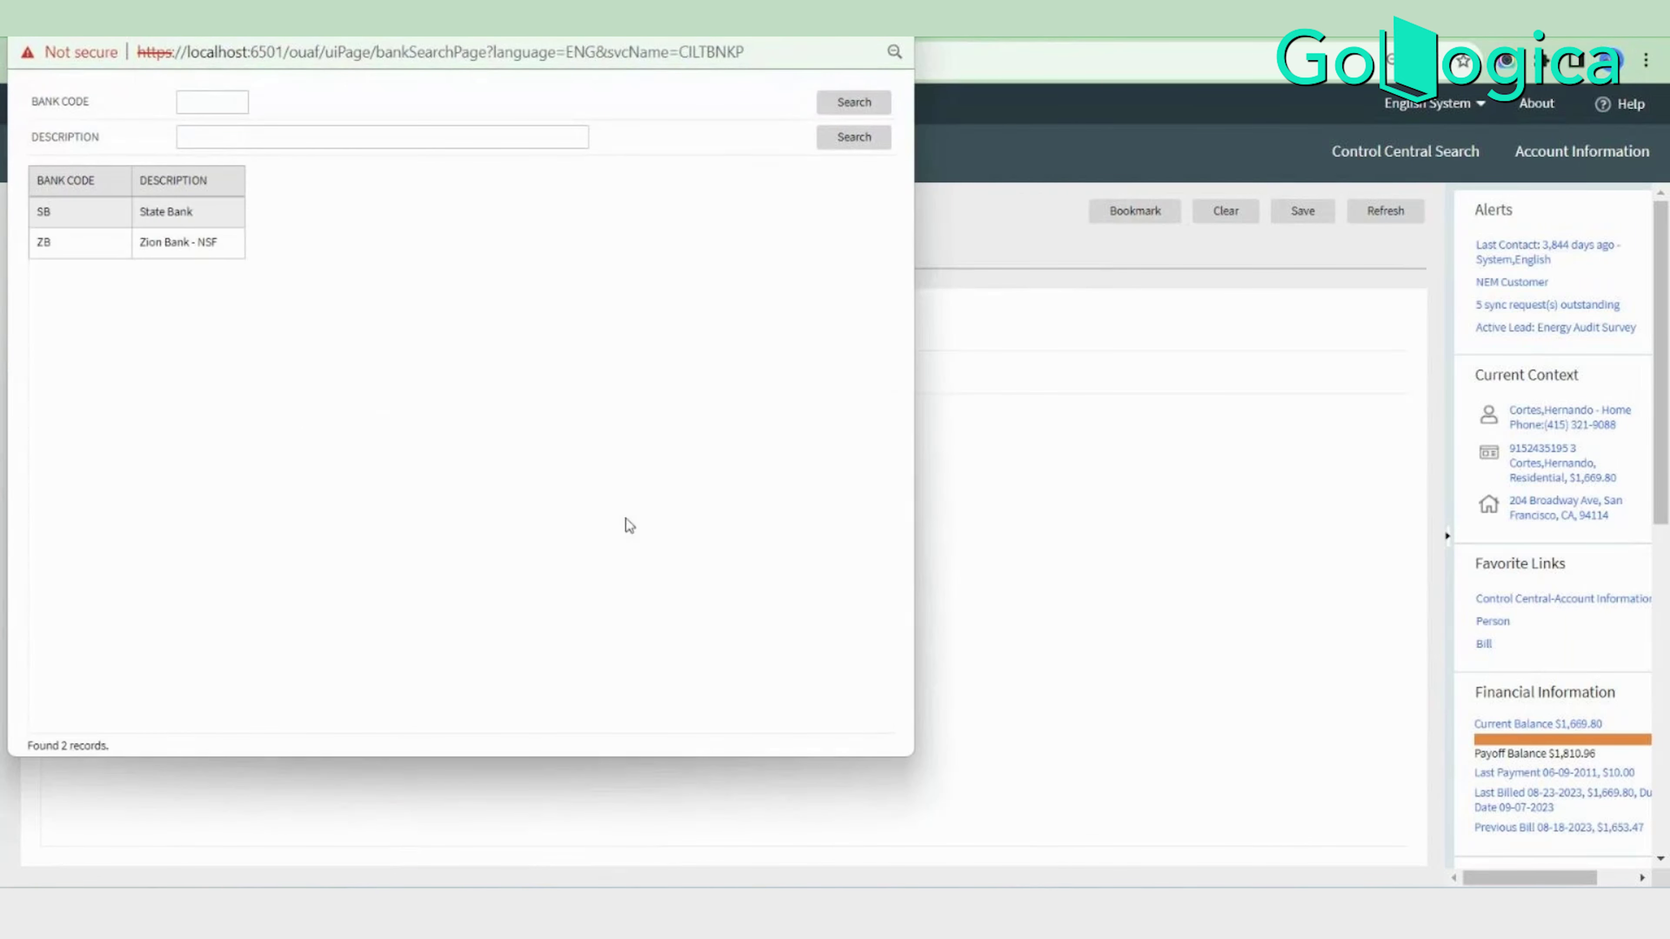
left_click(153, 219)
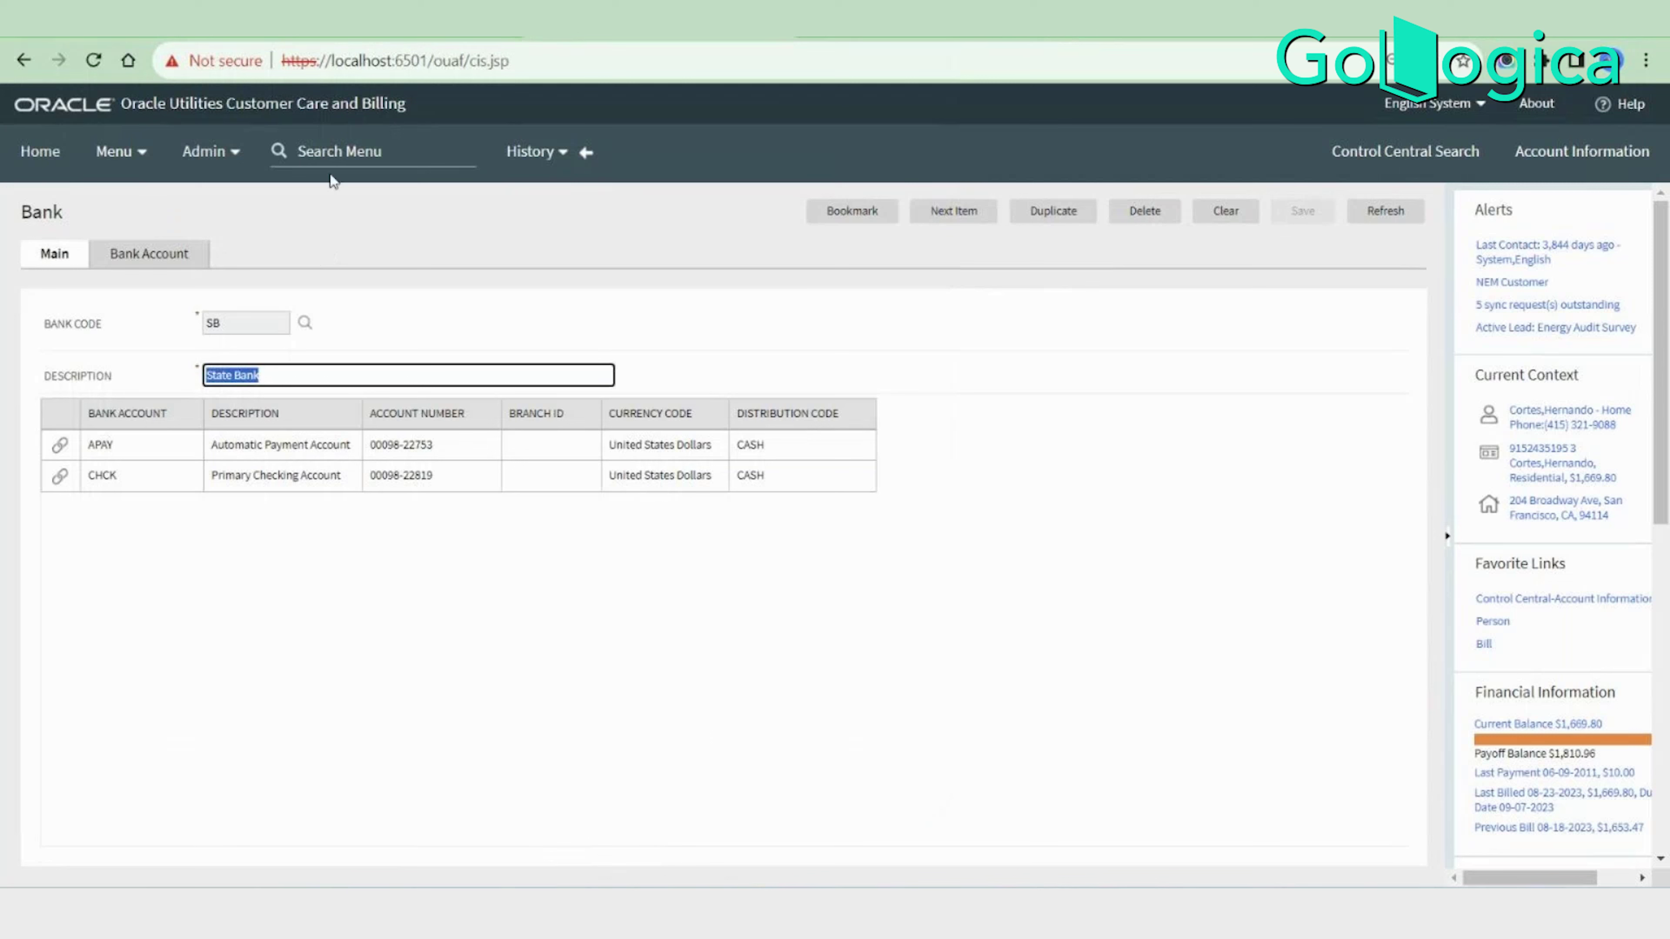
Search the available functions for "pay" to see the matching entries, and clear the search term.
left_click(330, 146)
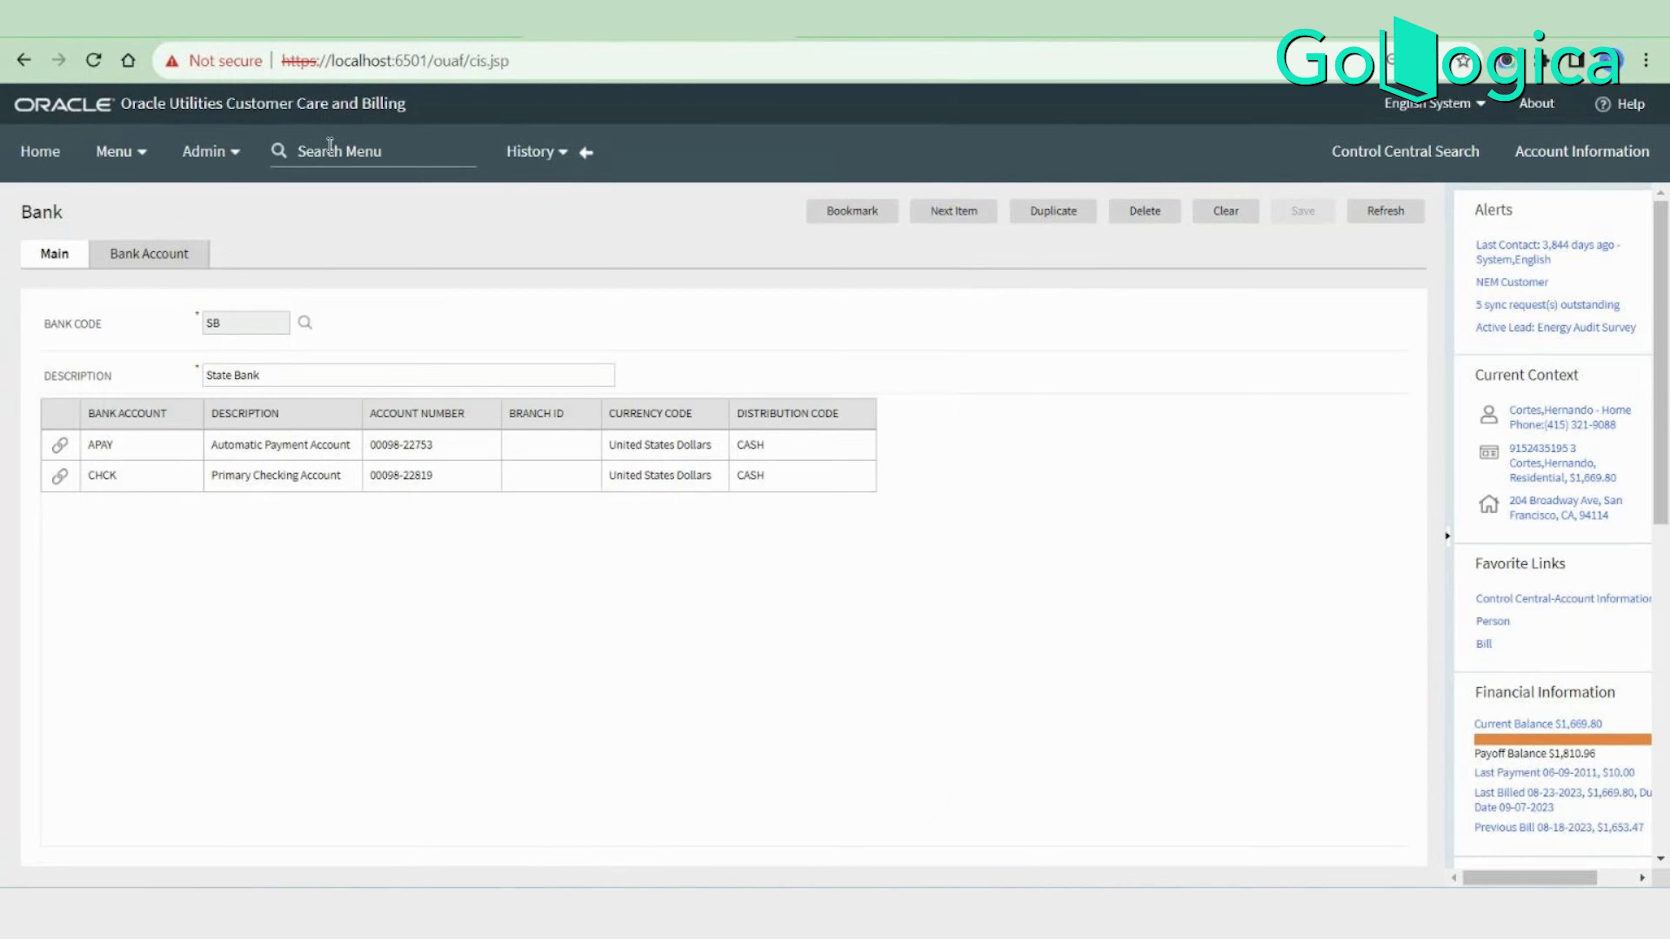
type("pay")
left_click(220, 161)
mouse_move(224, 192)
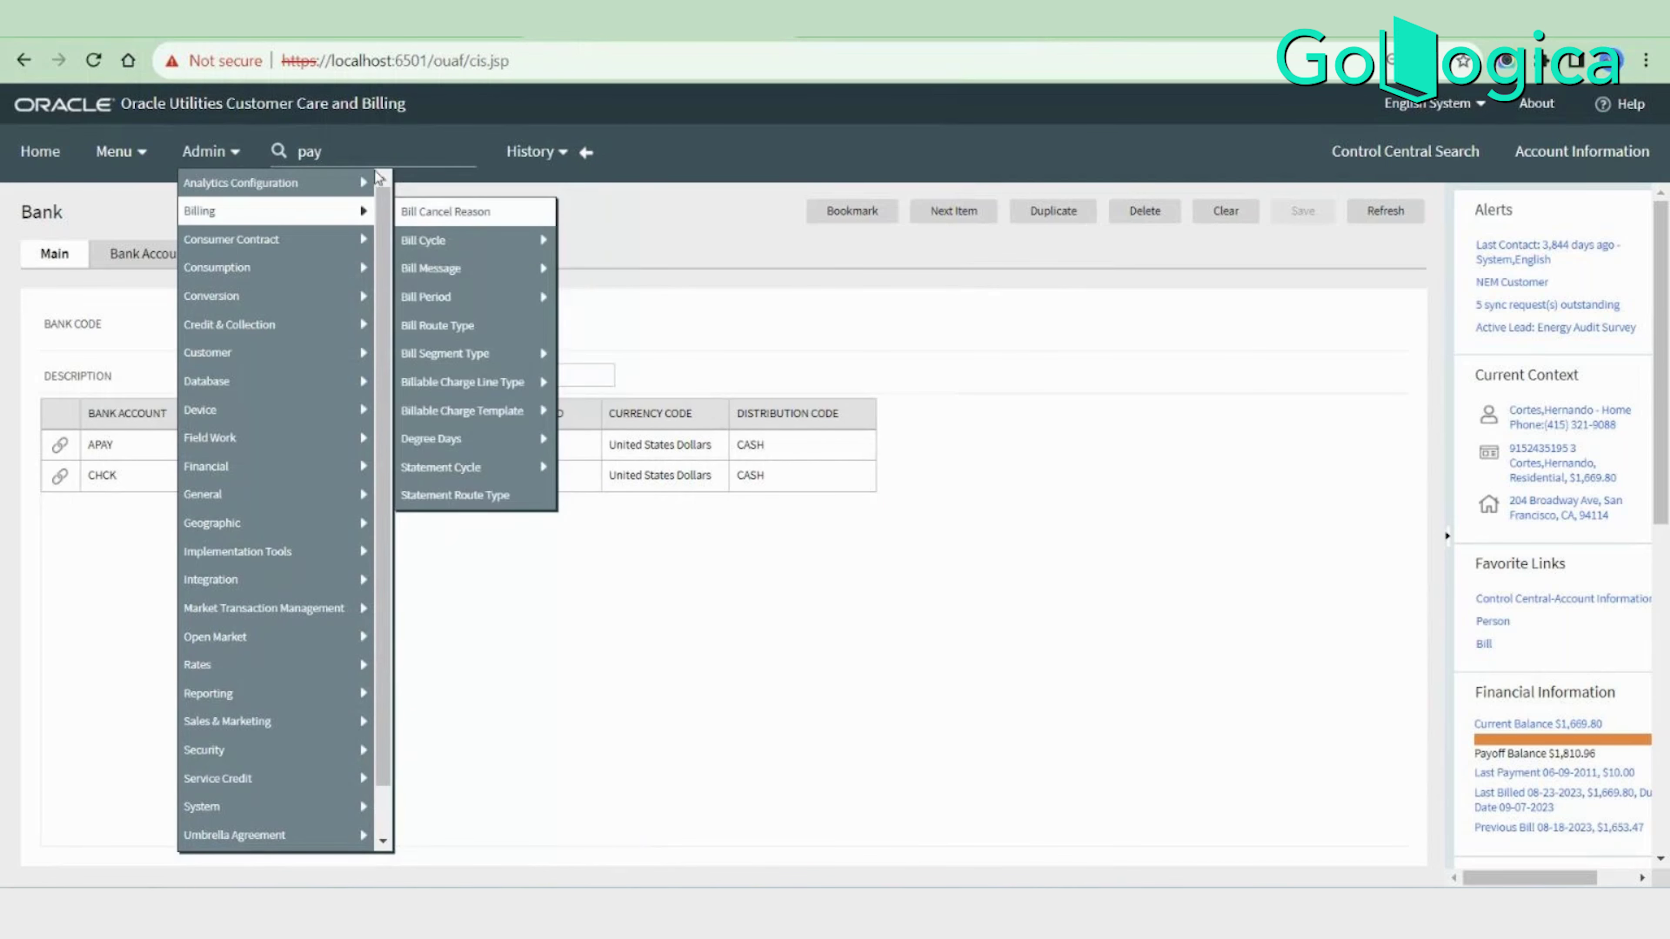
left_click(361, 151)
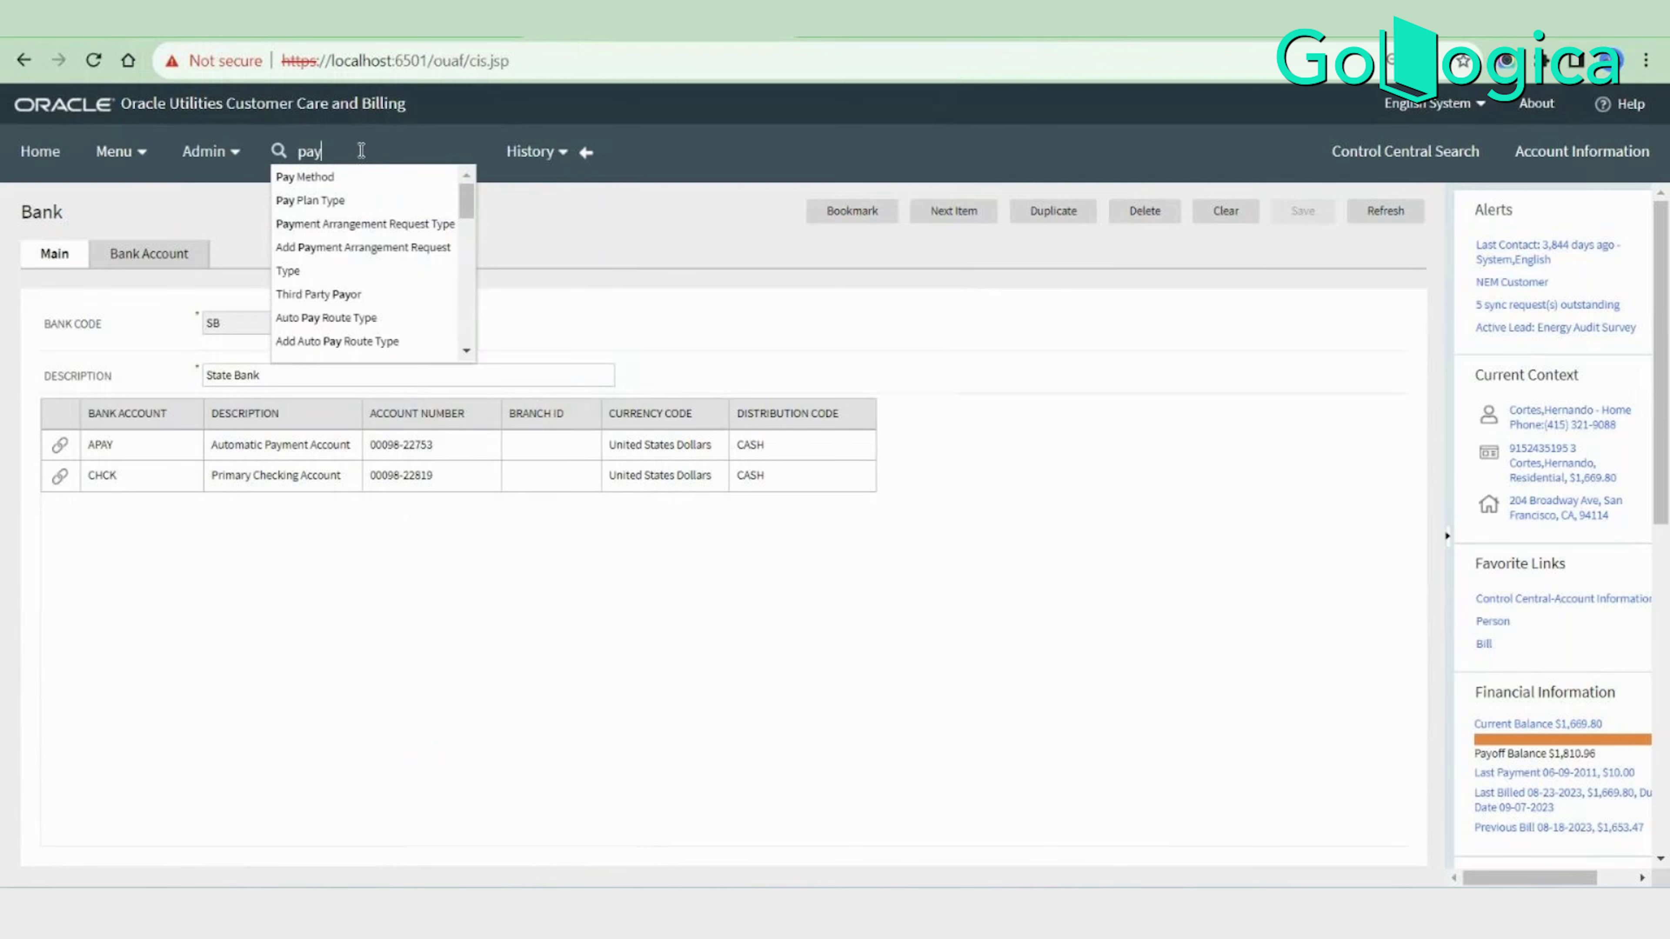
key("BackSpace")
key("BackSpace")
key("BackSpace")
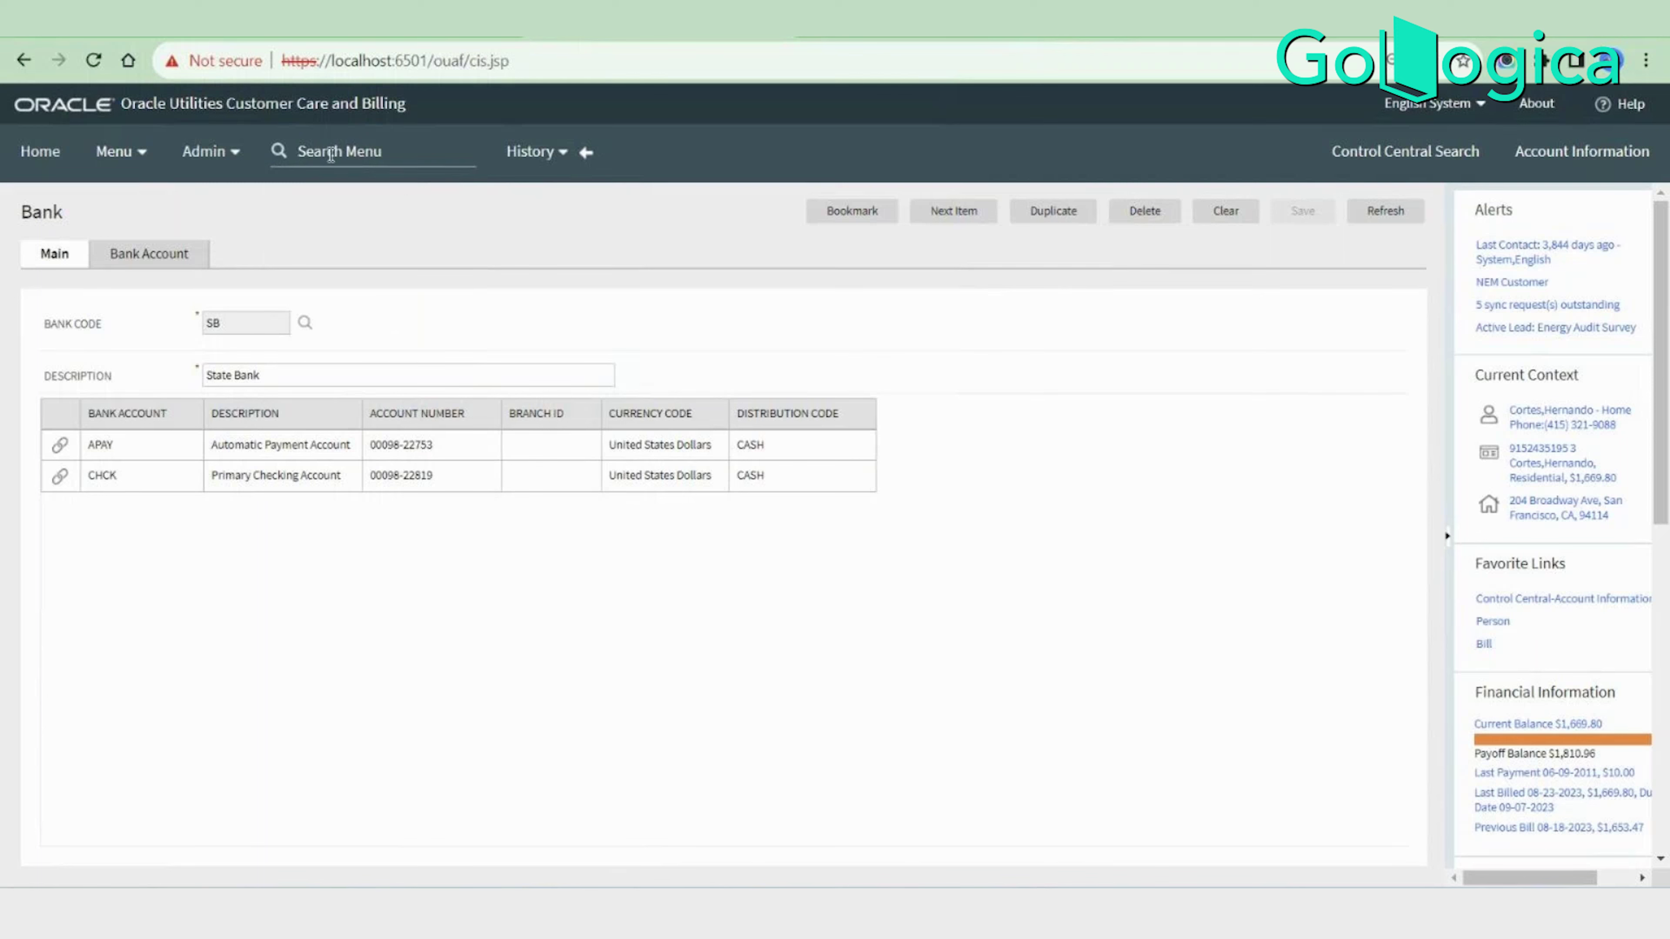
Browse the administration areas from Analytics Configuration to Reporting, including the Performance Target functions.
left_click(187, 168)
mouse_move(217, 190)
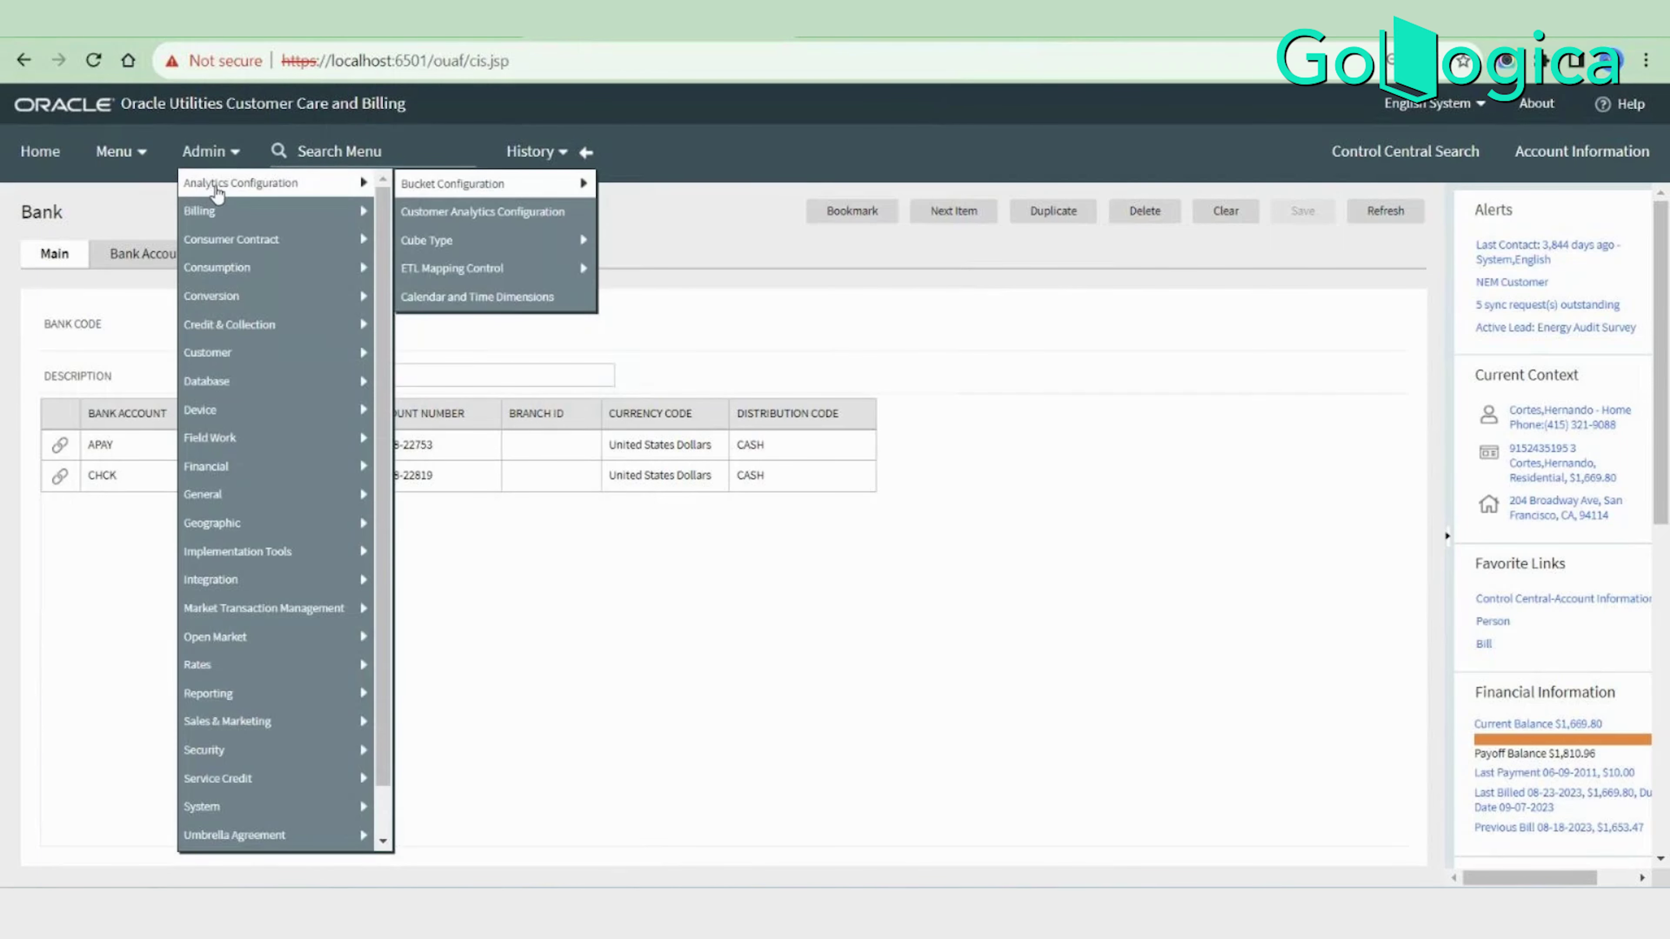
mouse_move(215, 284)
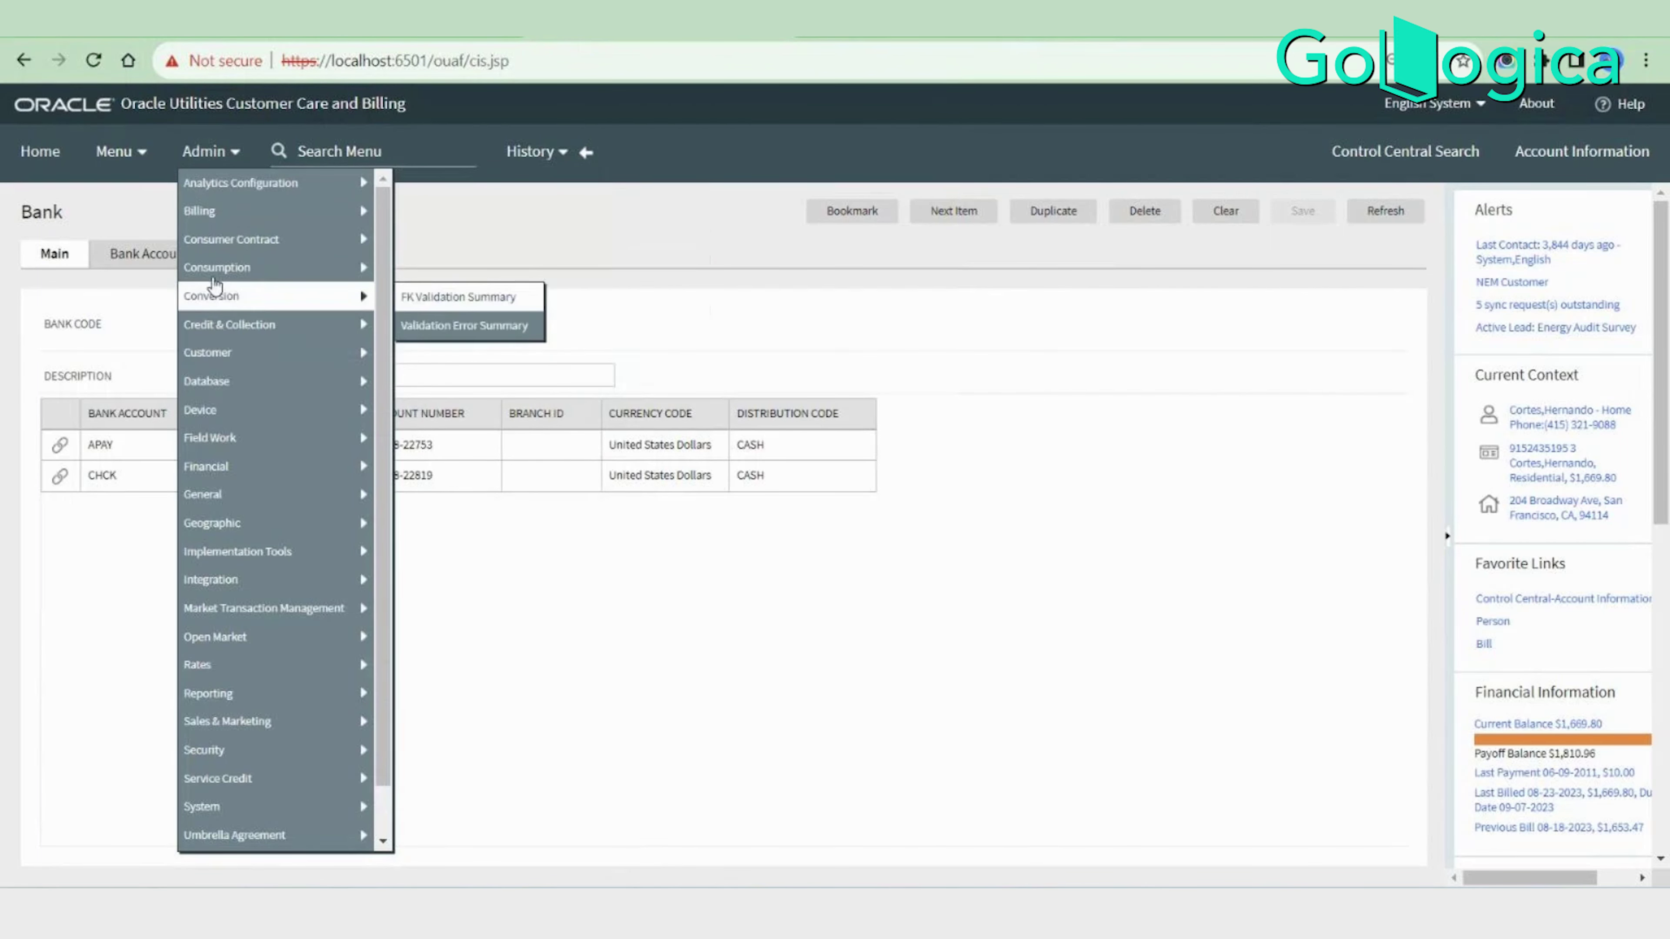
mouse_move(210, 693)
mouse_move(453, 694)
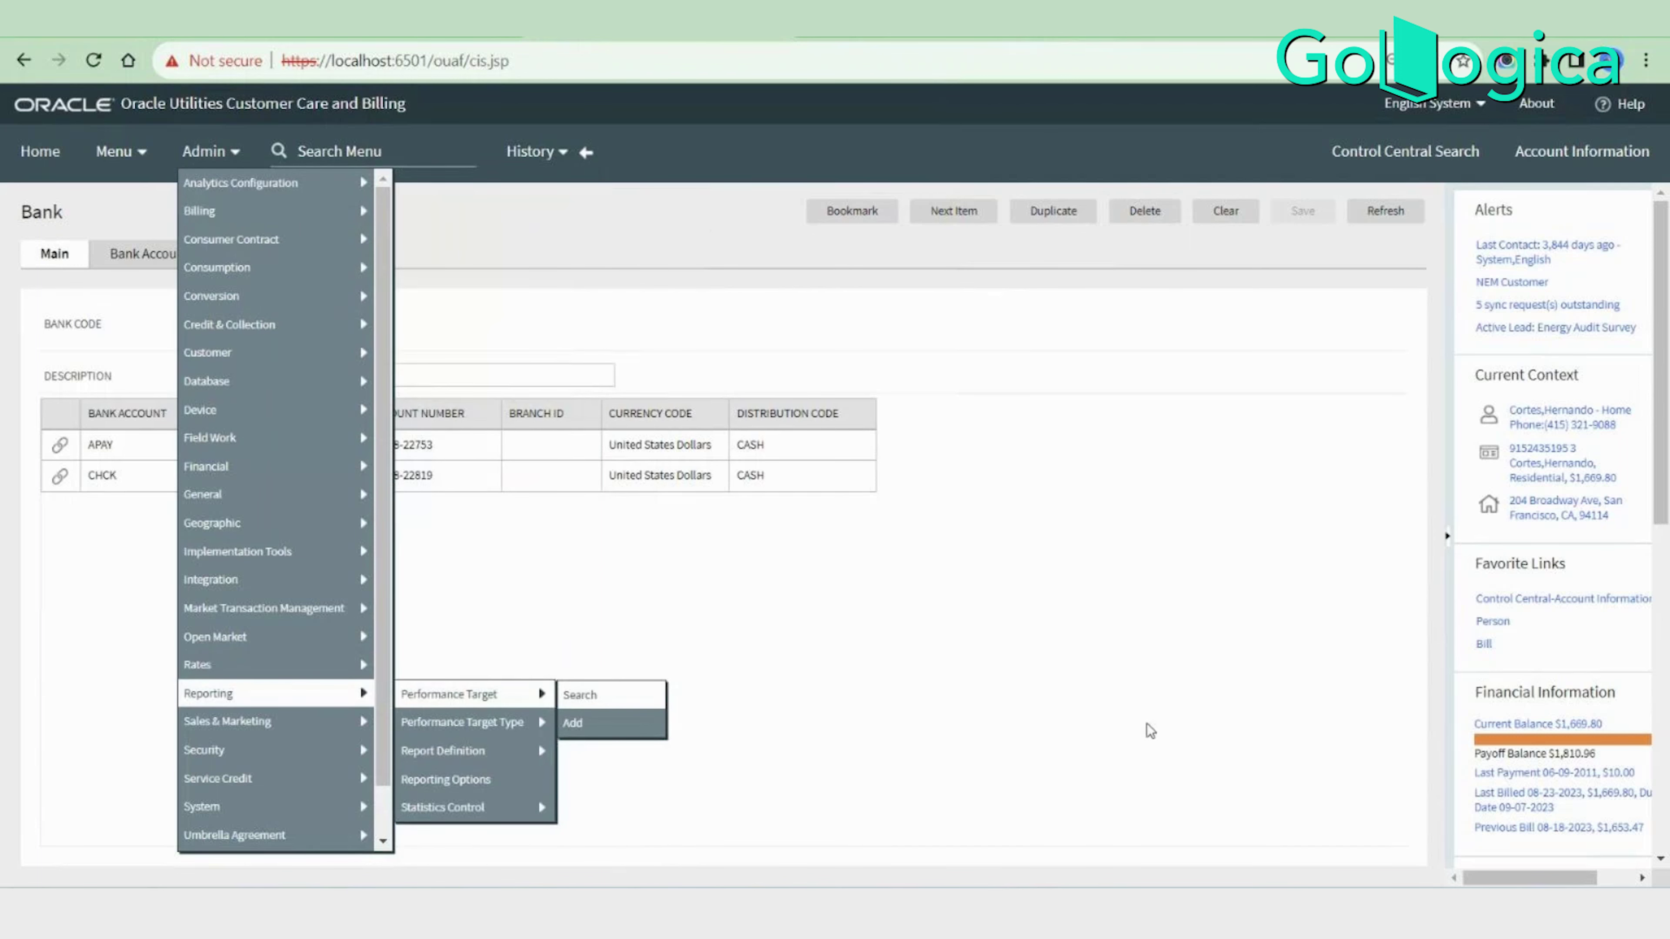
left_click(603, 314)
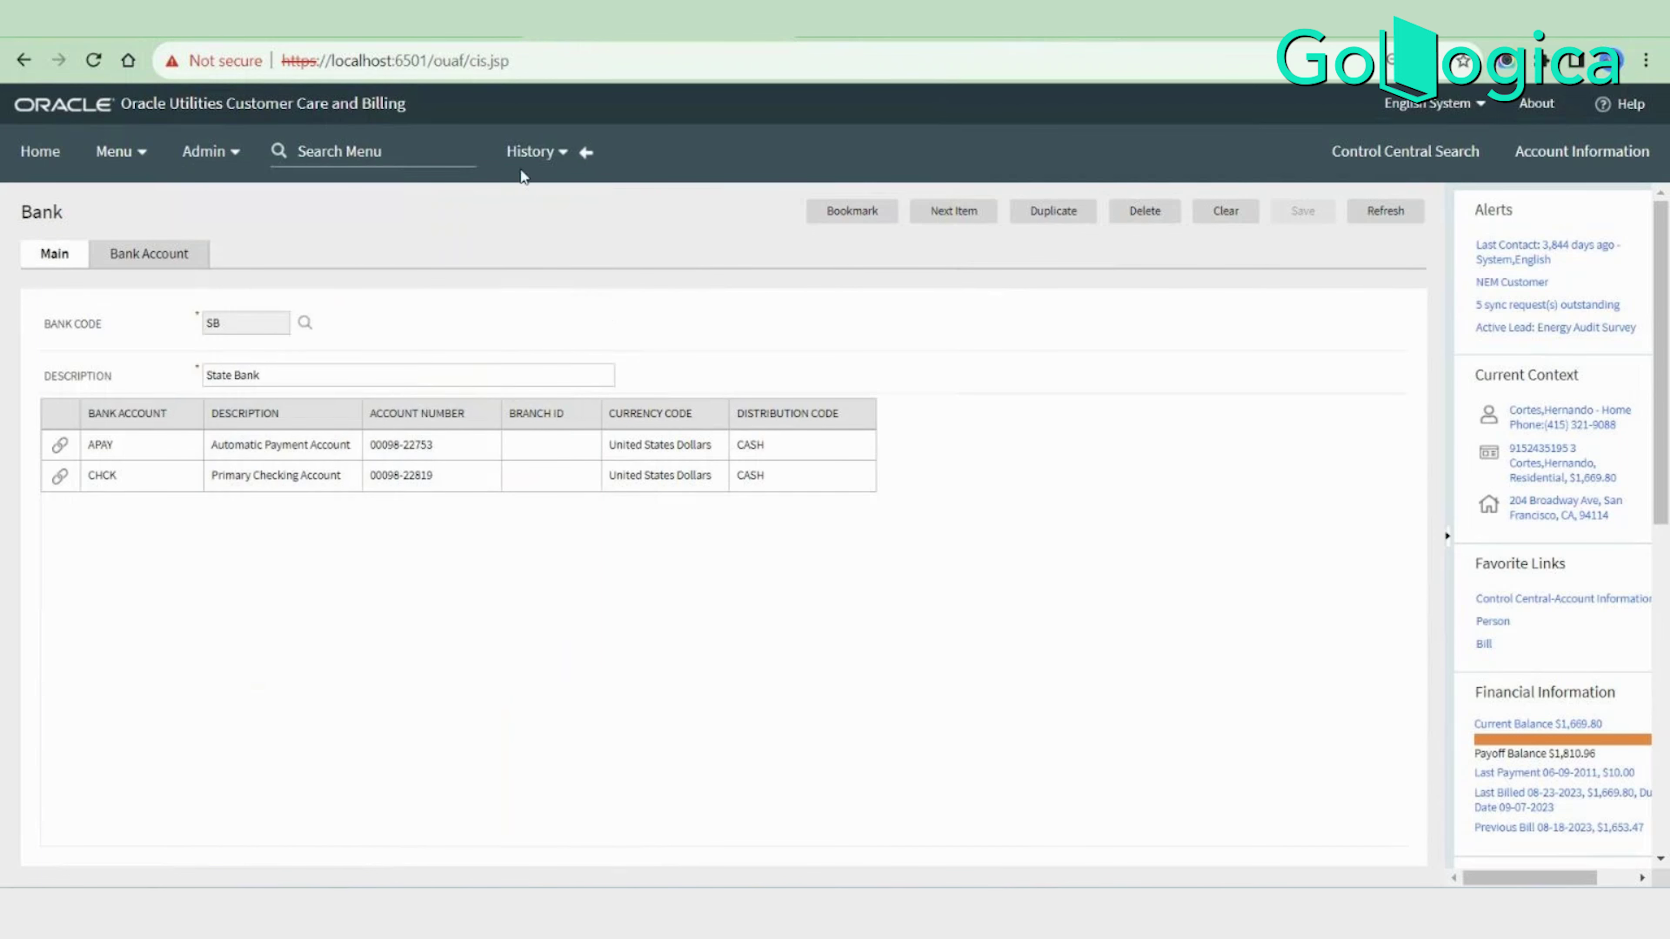
Move between the visited Bill Cycle and Bank pages, and return to the customer's previously visited Account page.
left_click(534, 162)
left_click(586, 152)
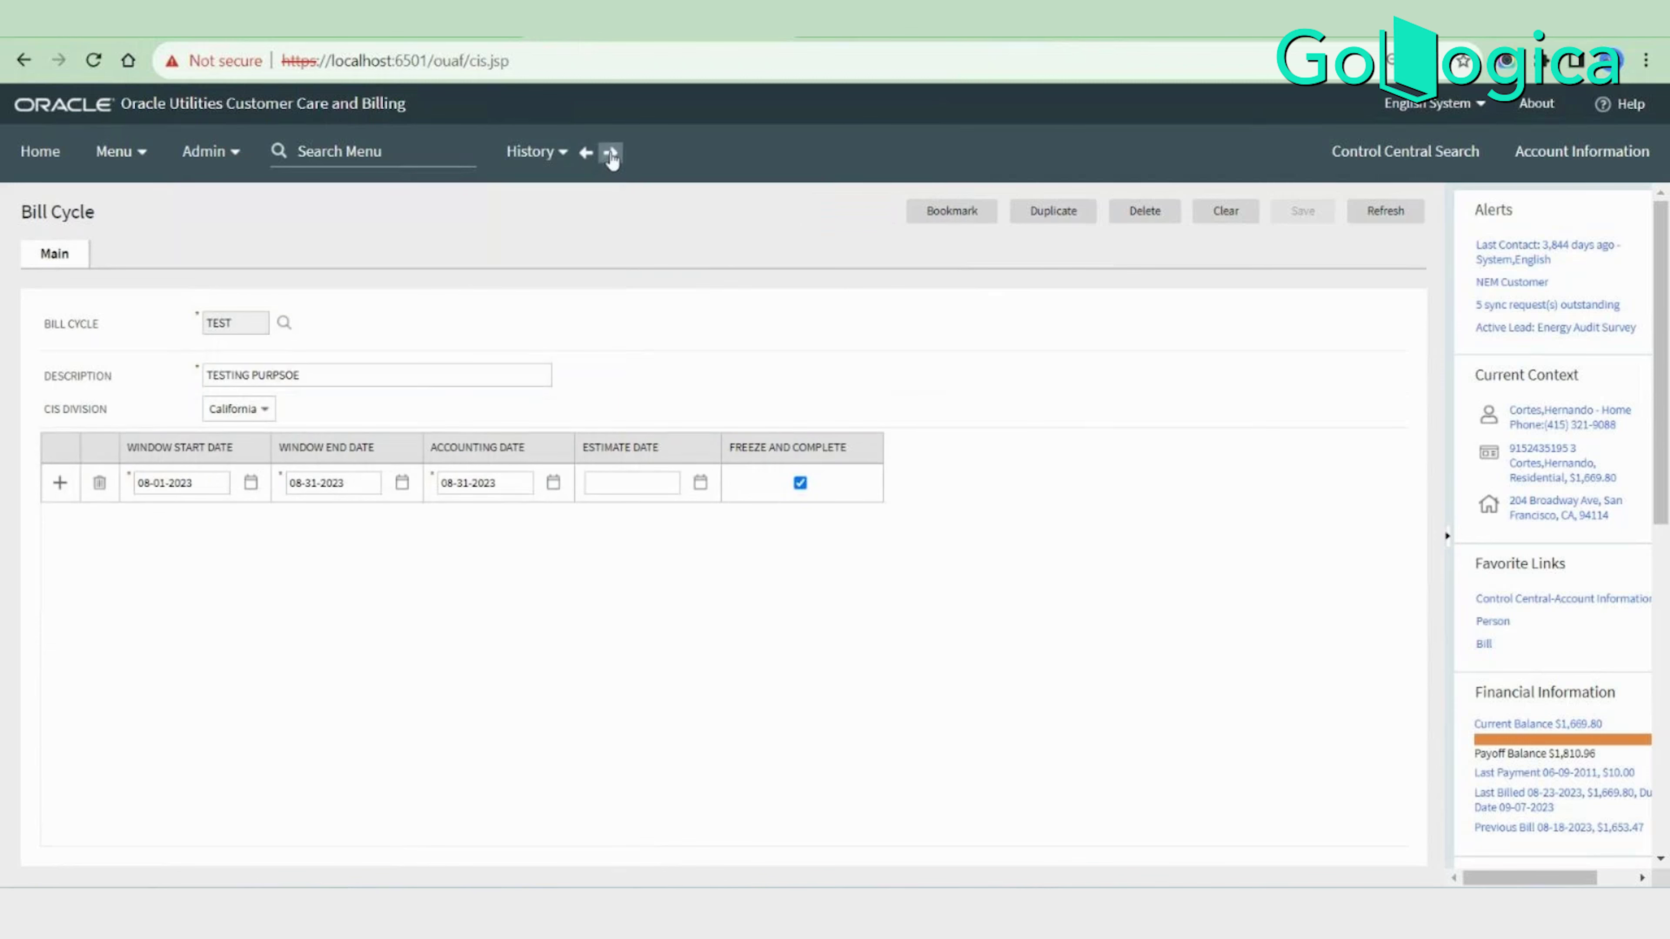
left_click(611, 156)
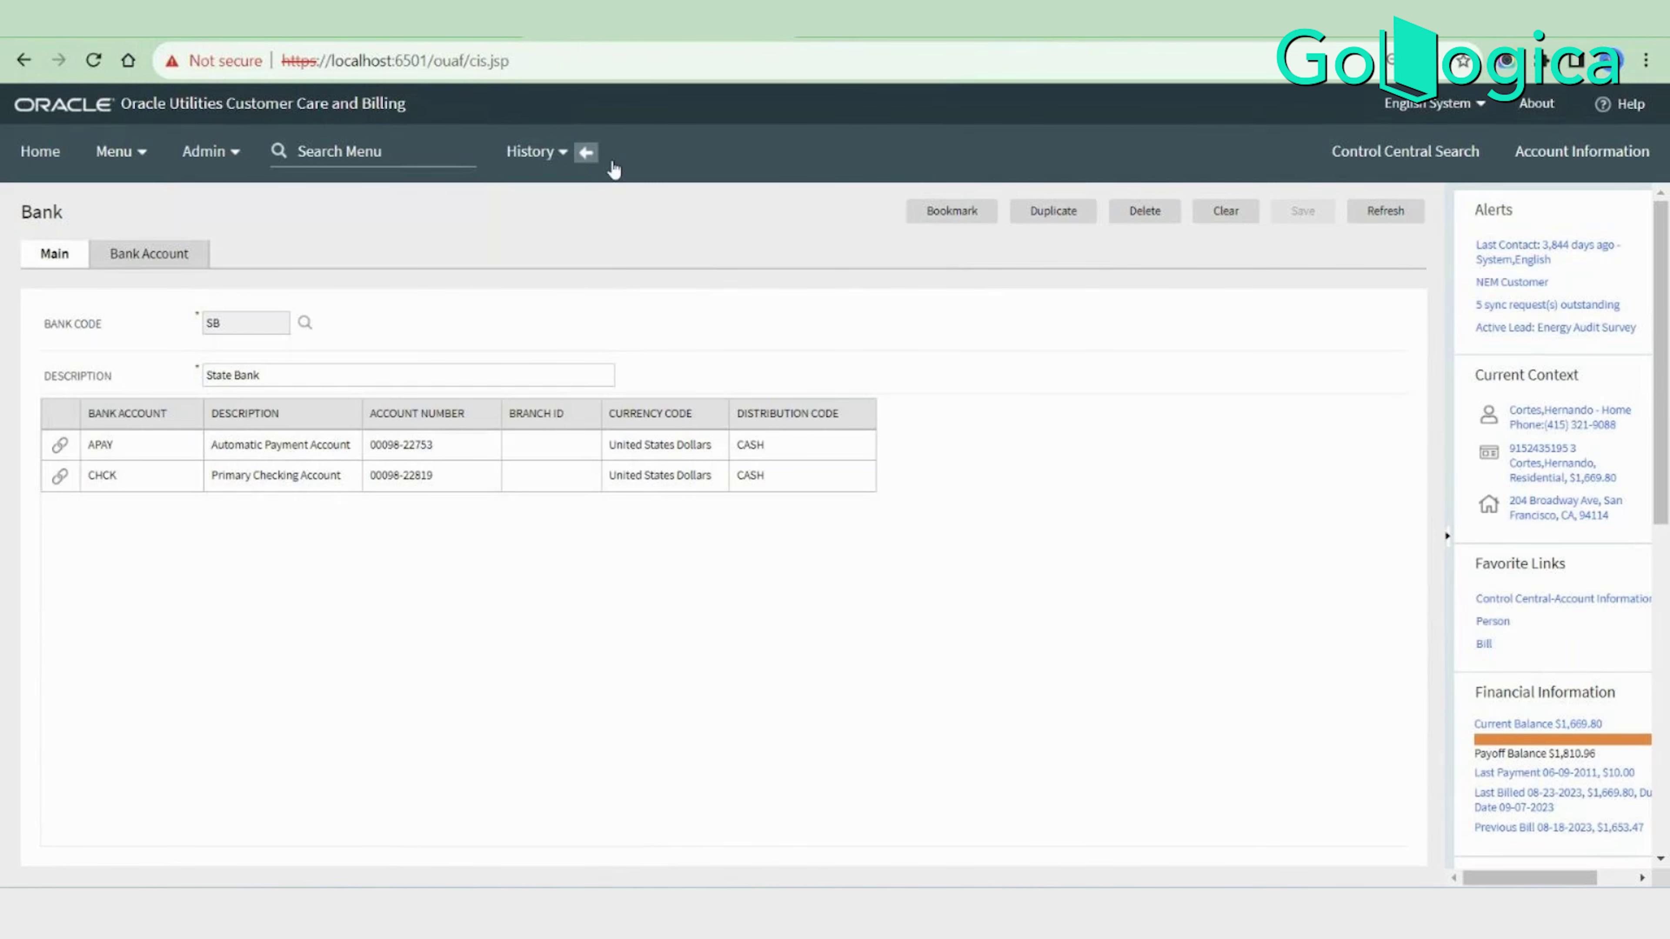
left_click(586, 152)
left_click(535, 161)
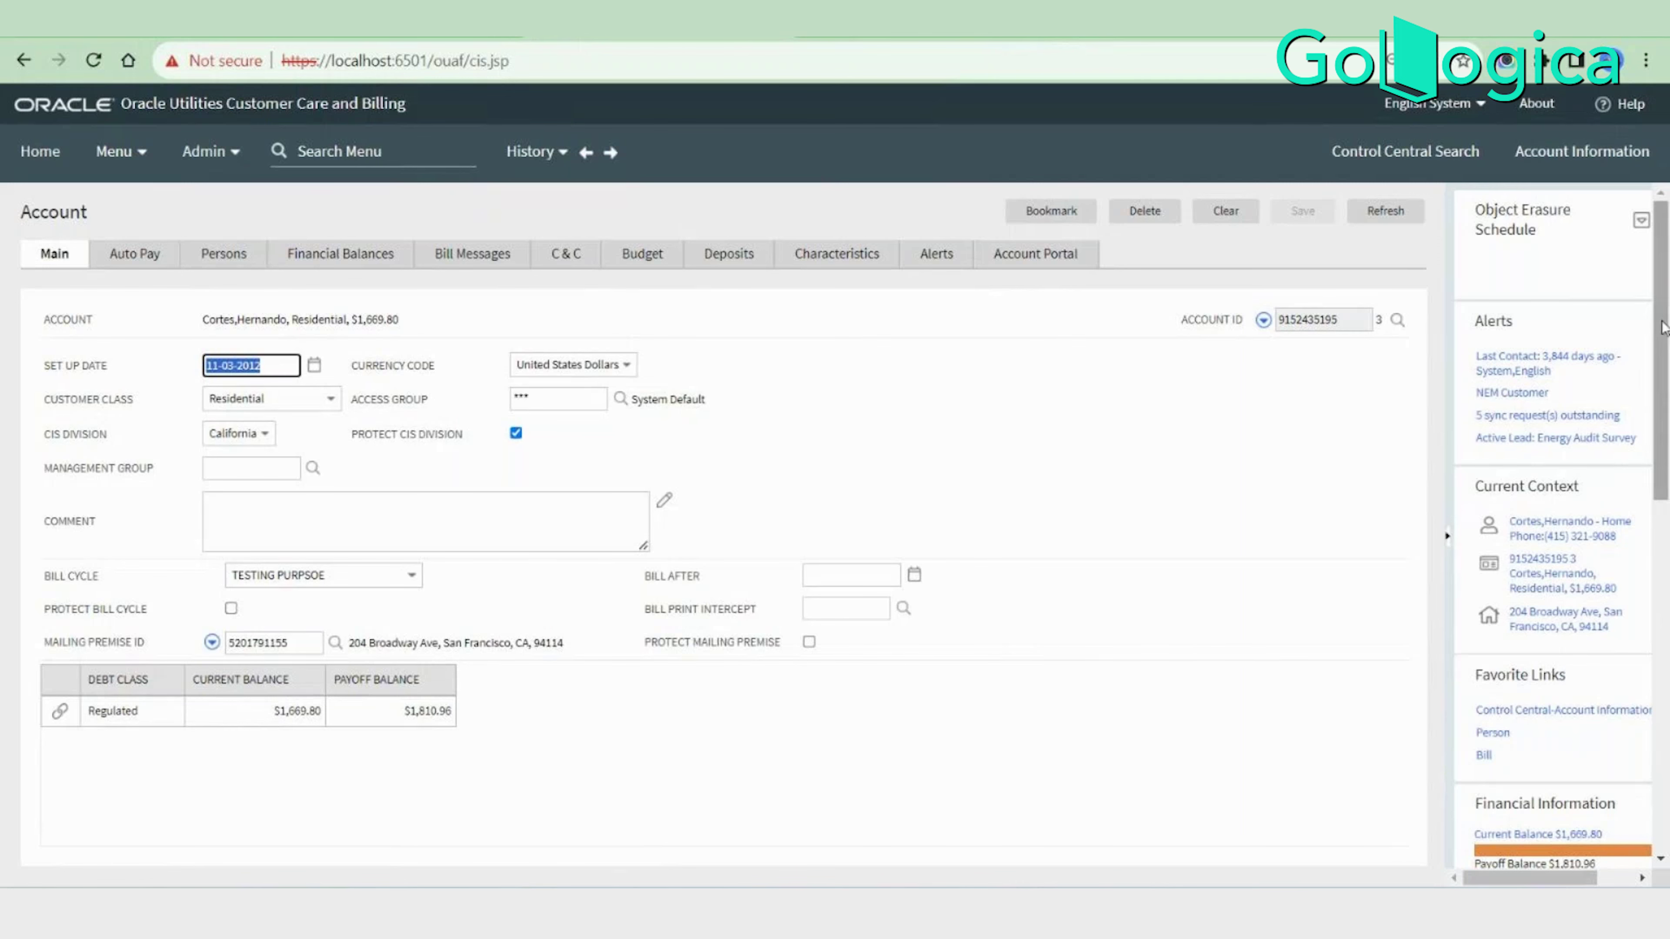
Go to the Control Central Search page with its empty name and address criteria.
left_click(1387, 164)
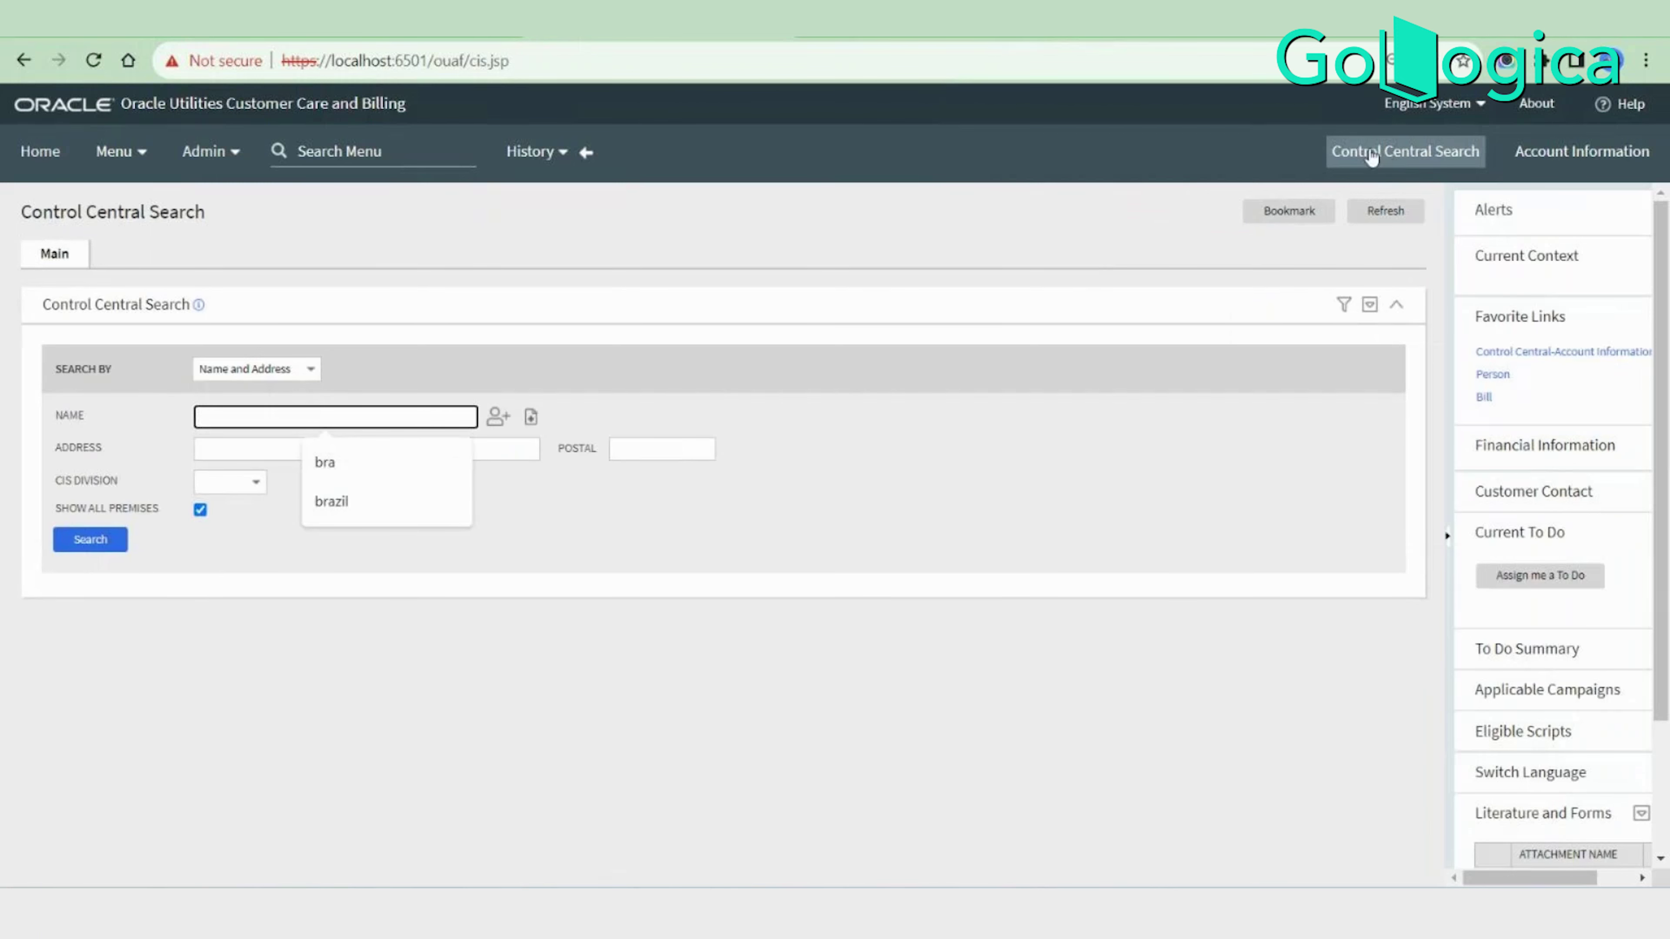
left_click(1124, 426)
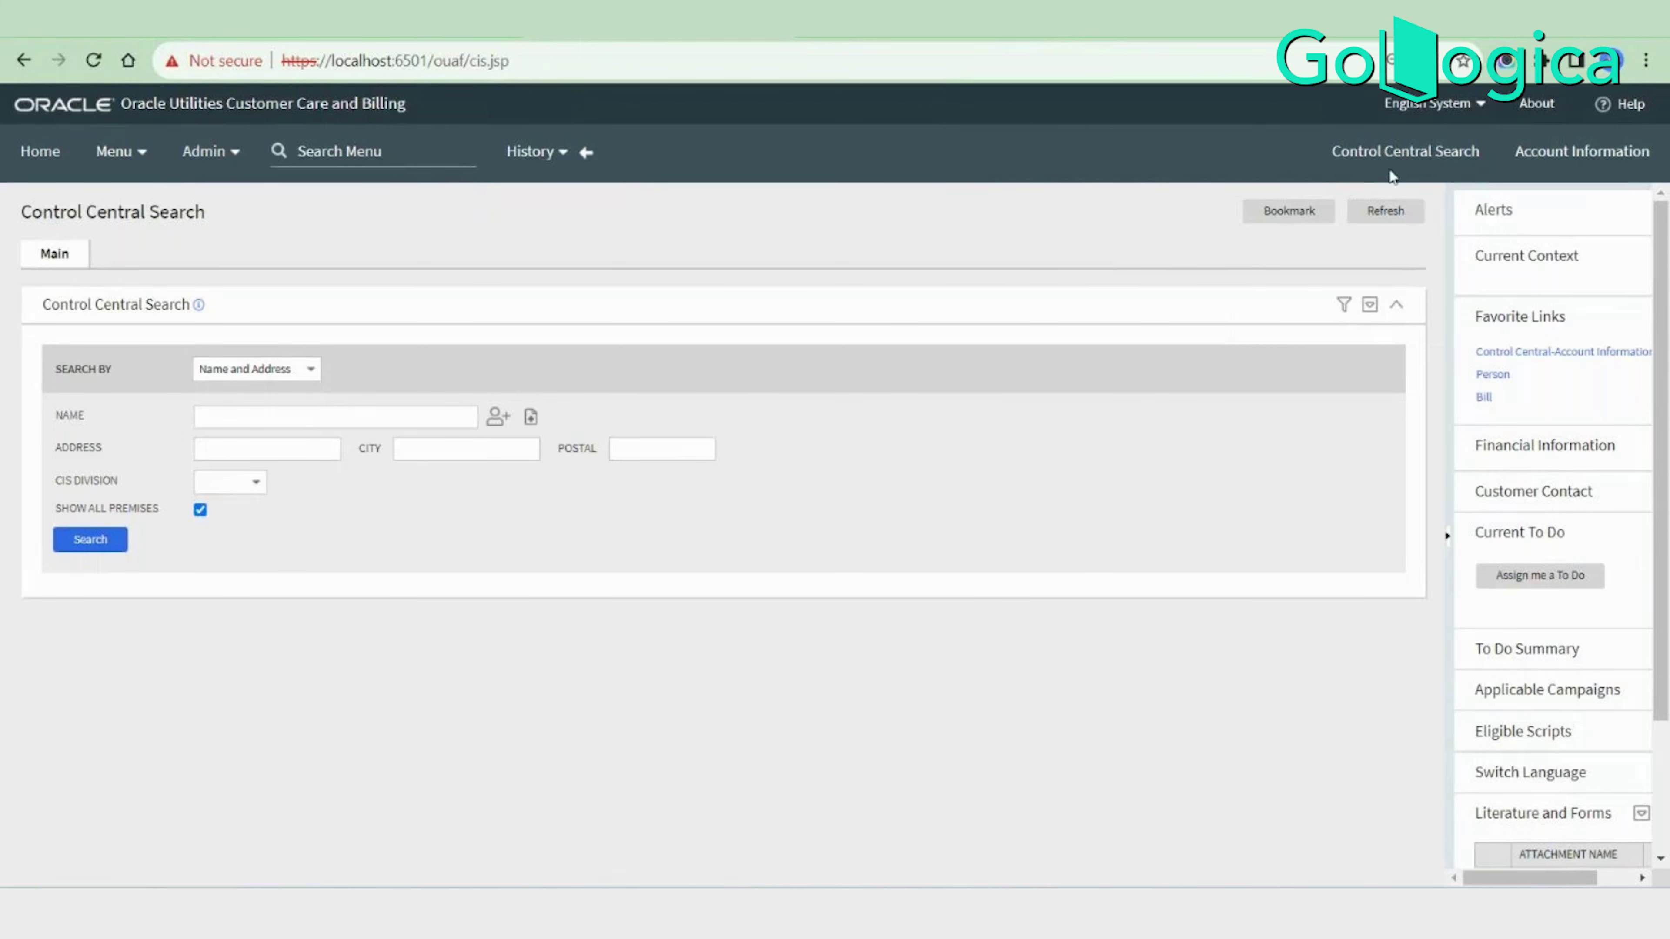
left_click(1402, 160)
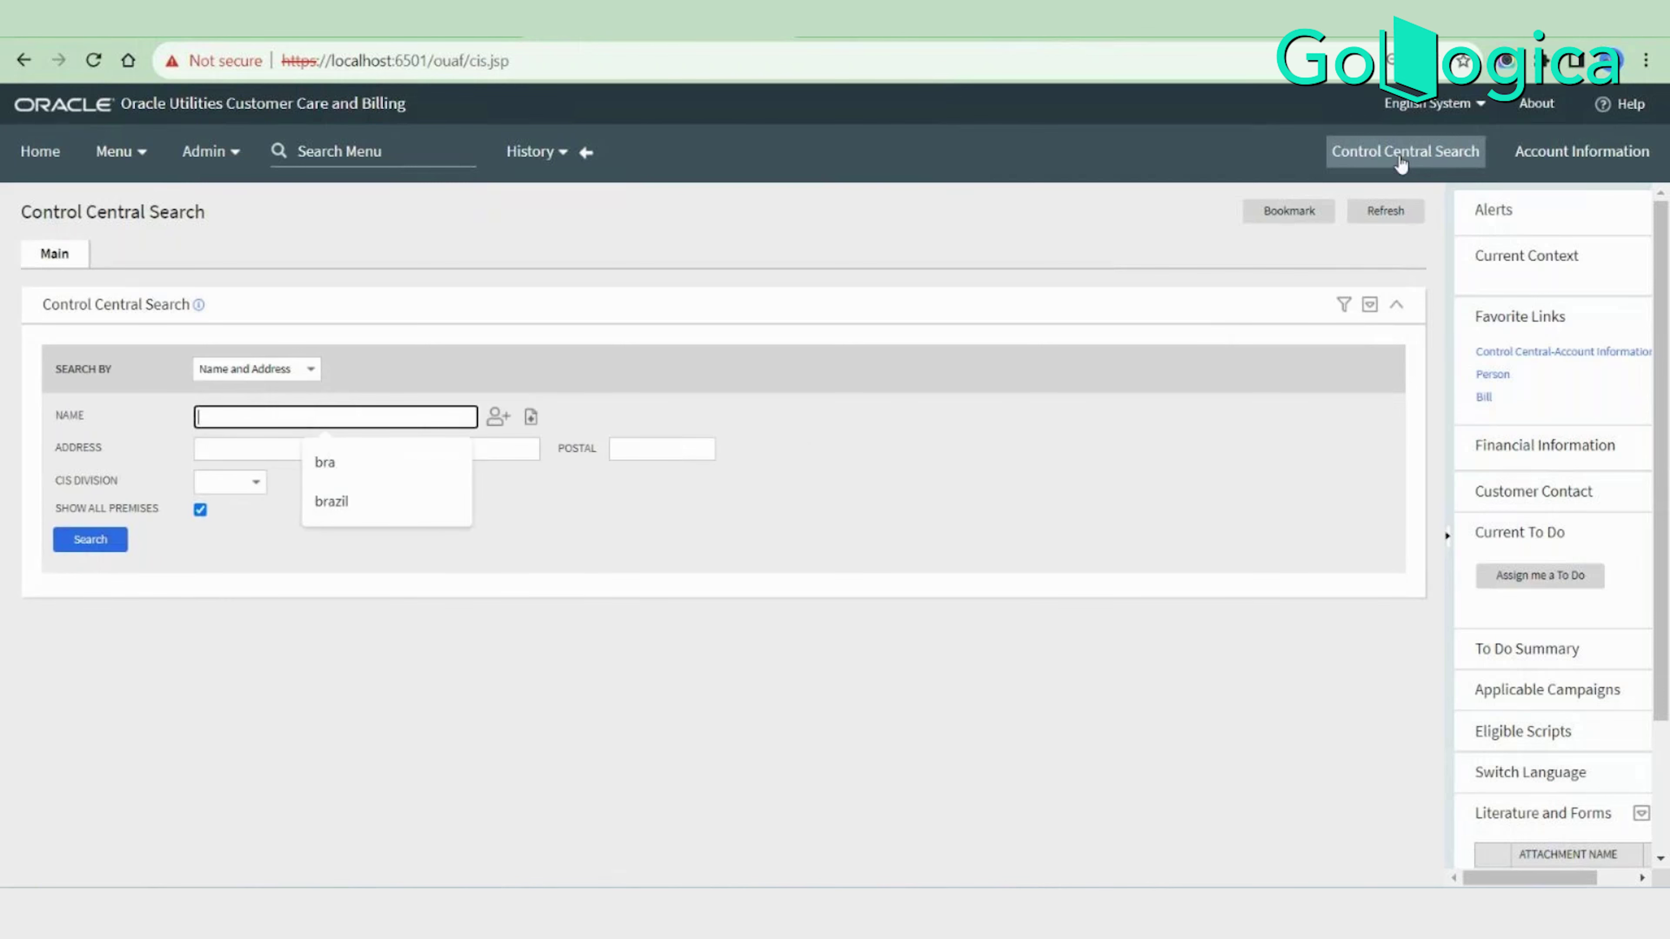
left_click(953, 342)
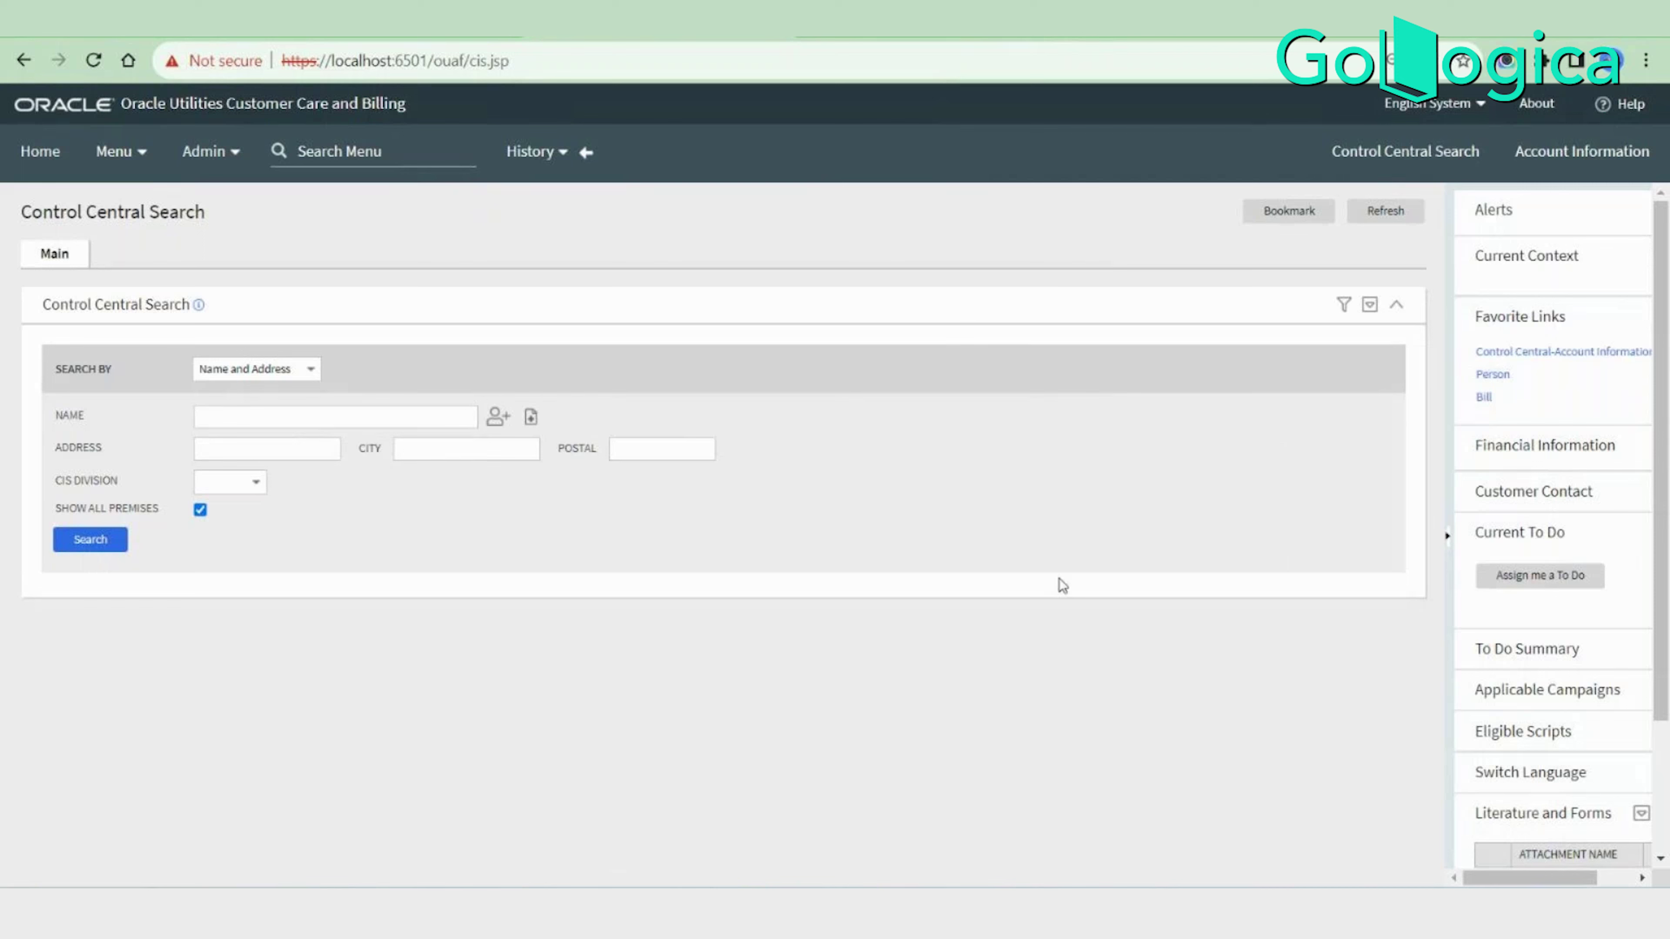
Switch the search to Account ID, load the customer's account with a previously used account ID, and review its customer, billing and premise information.
left_click(107, 161)
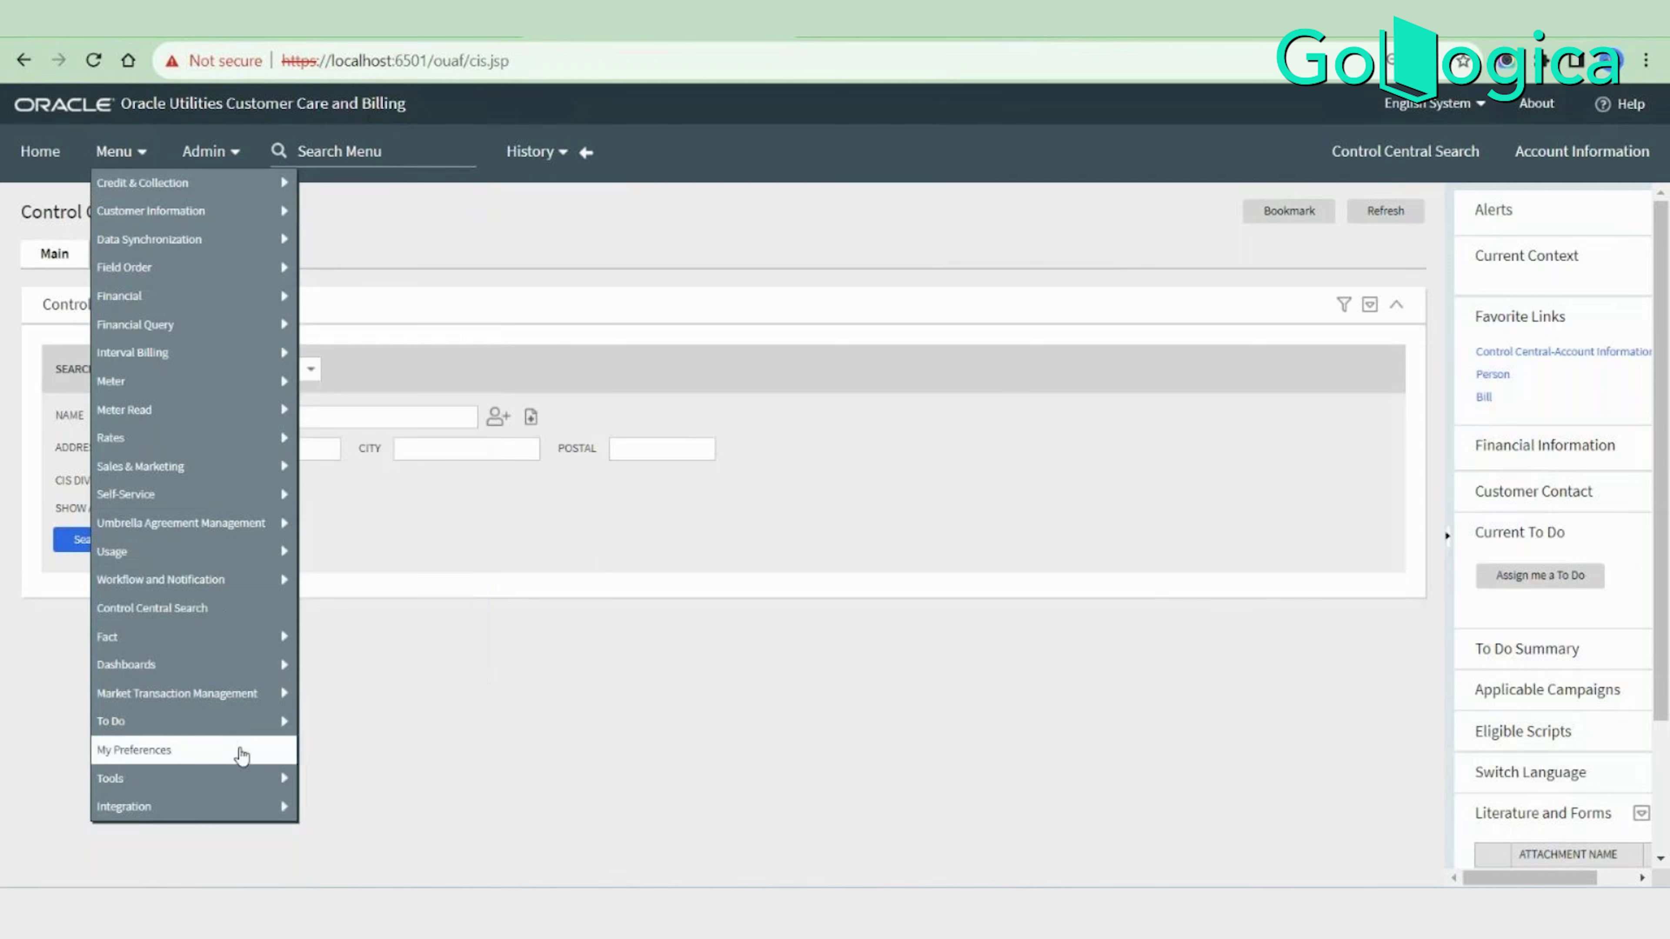
left_click(249, 369)
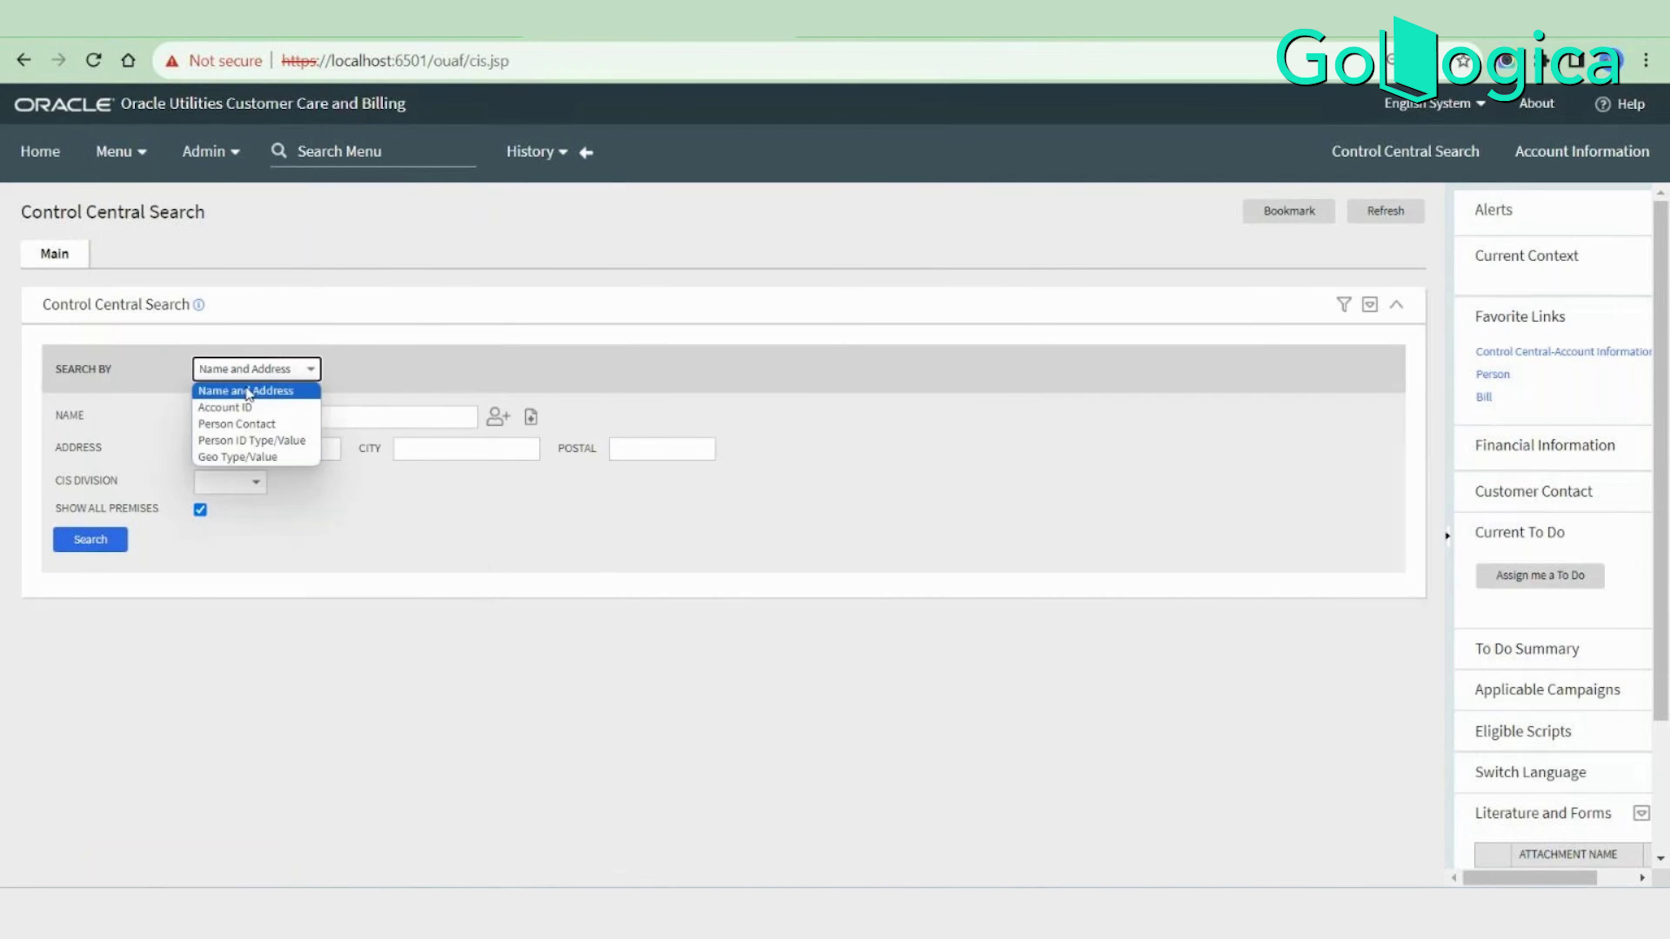
left_click(240, 403)
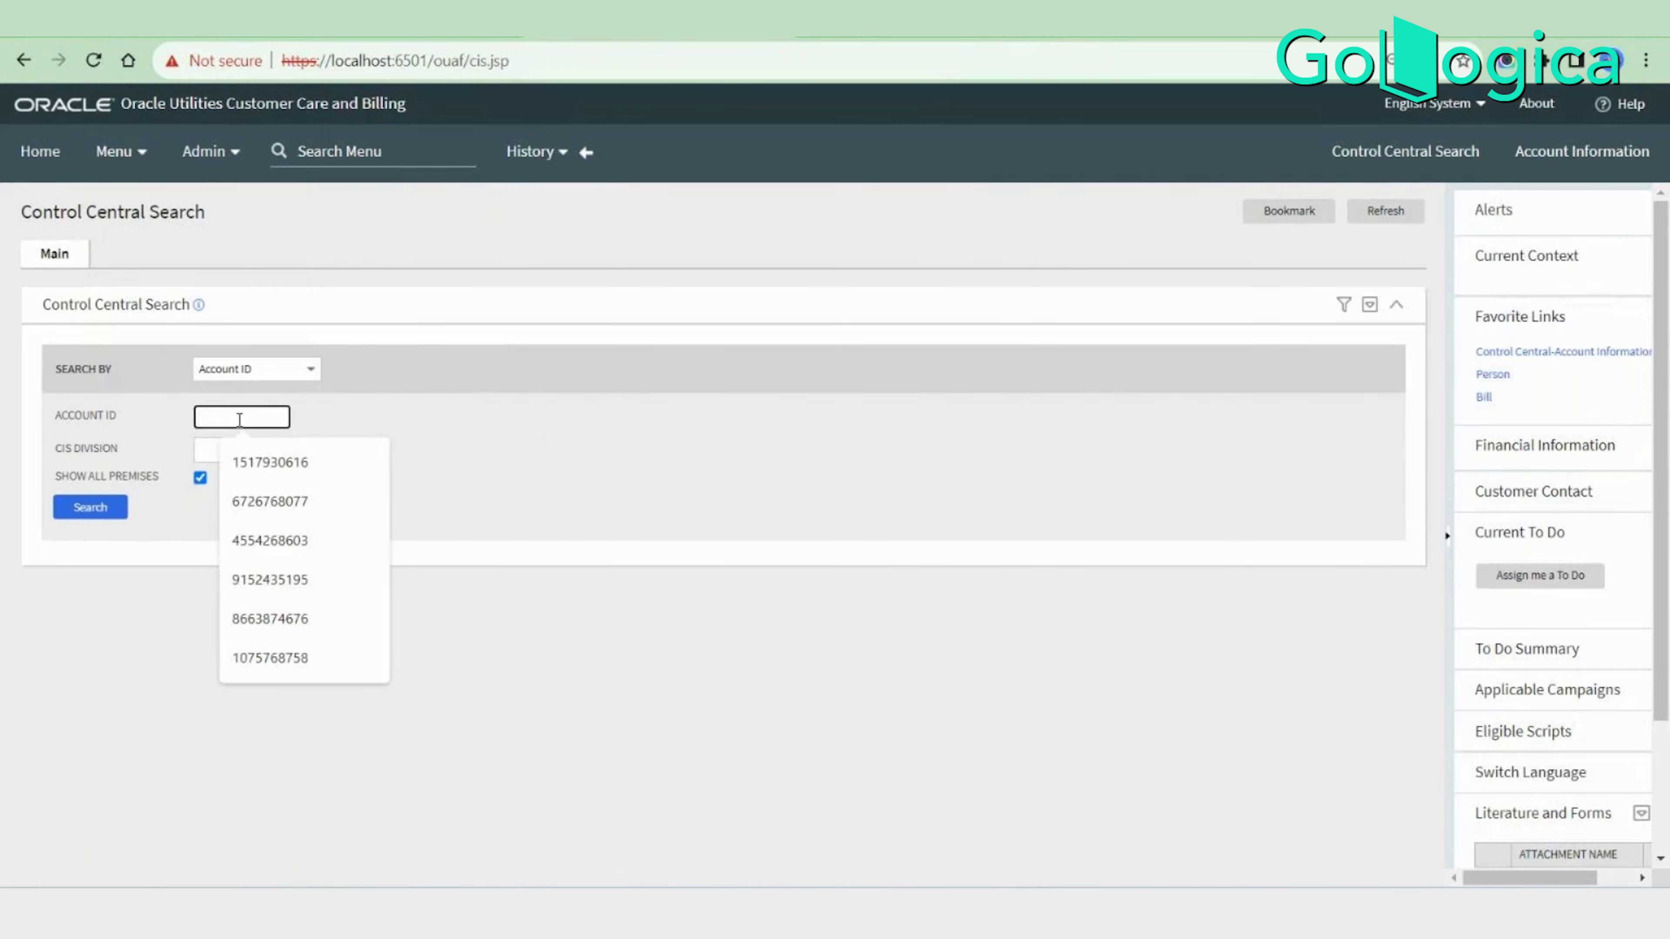
left_click(269, 579)
key("Return")
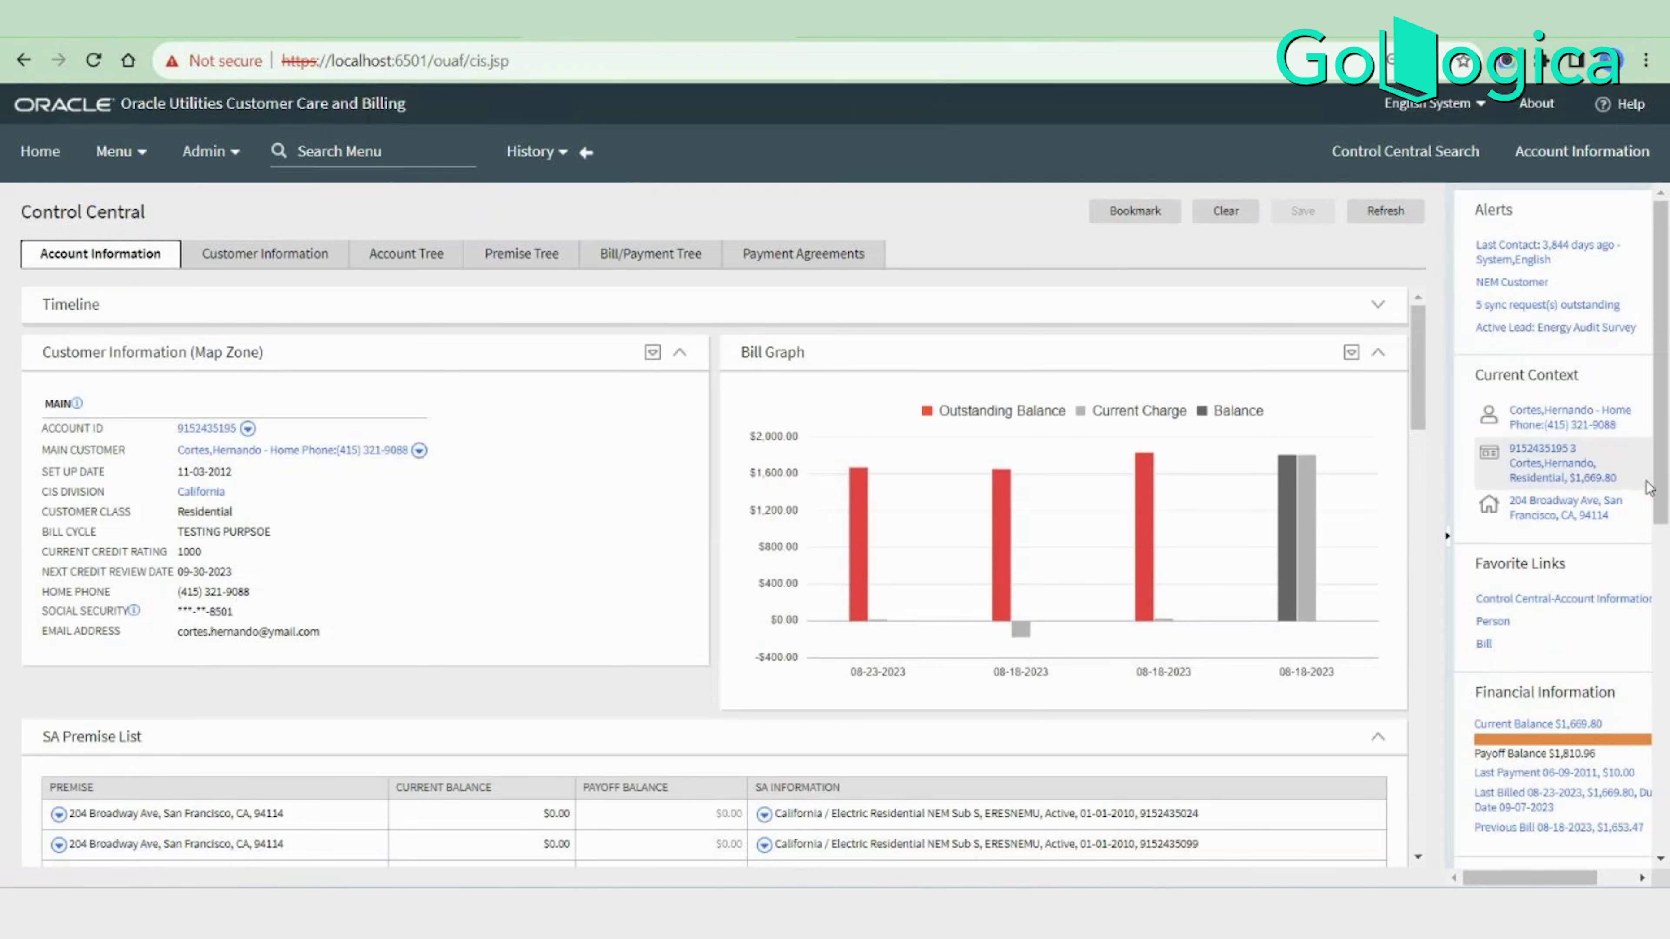
scroll(1667, 566, "down", 1)
scroll(1667, 582, "down", 5)
scroll(840, 694, "down", 6)
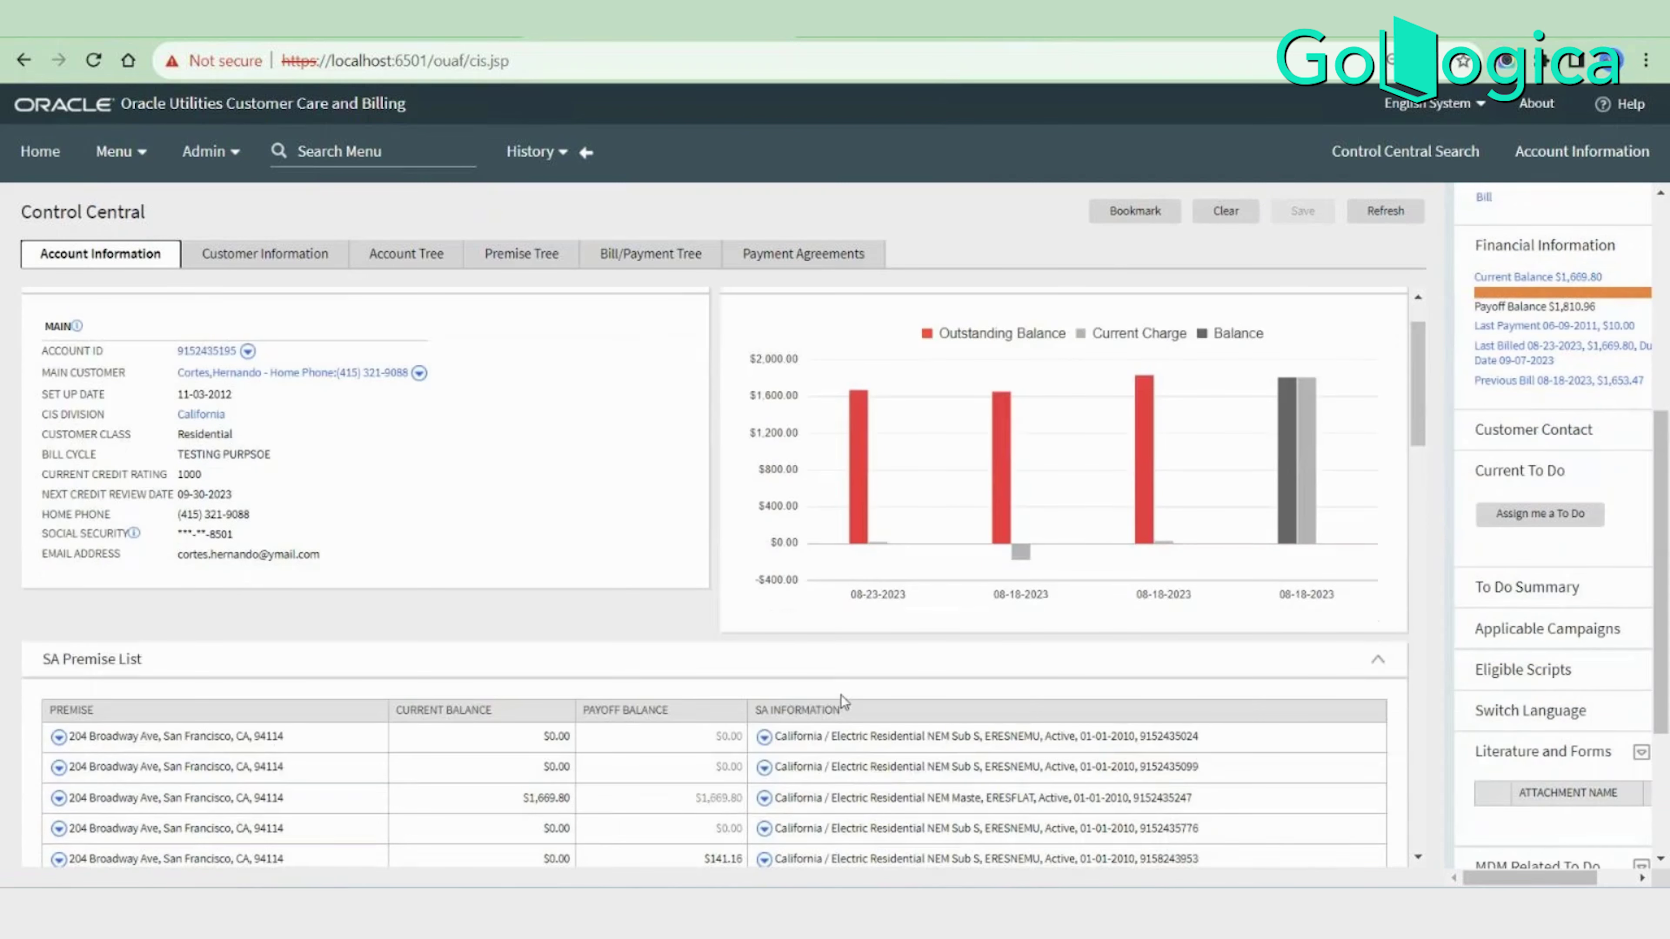
scroll(283, 443, "up", 6)
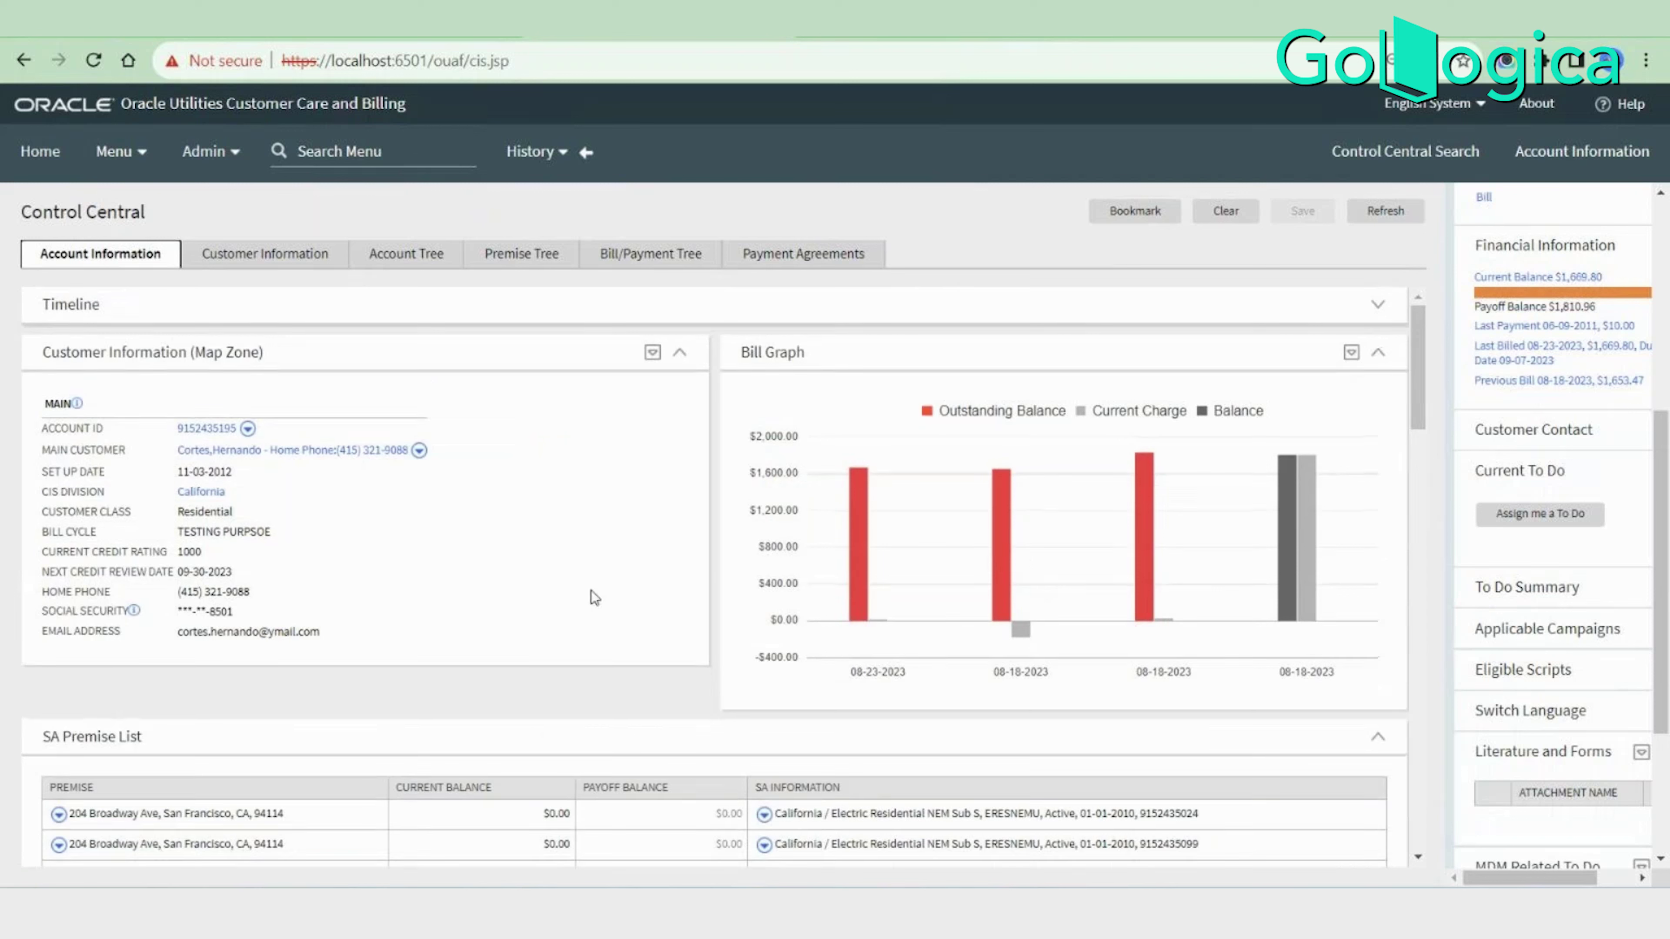
Review the account's customer information, bill graph and SA premise list in Control Central.
left_click_drag(48, 429, 409, 622)
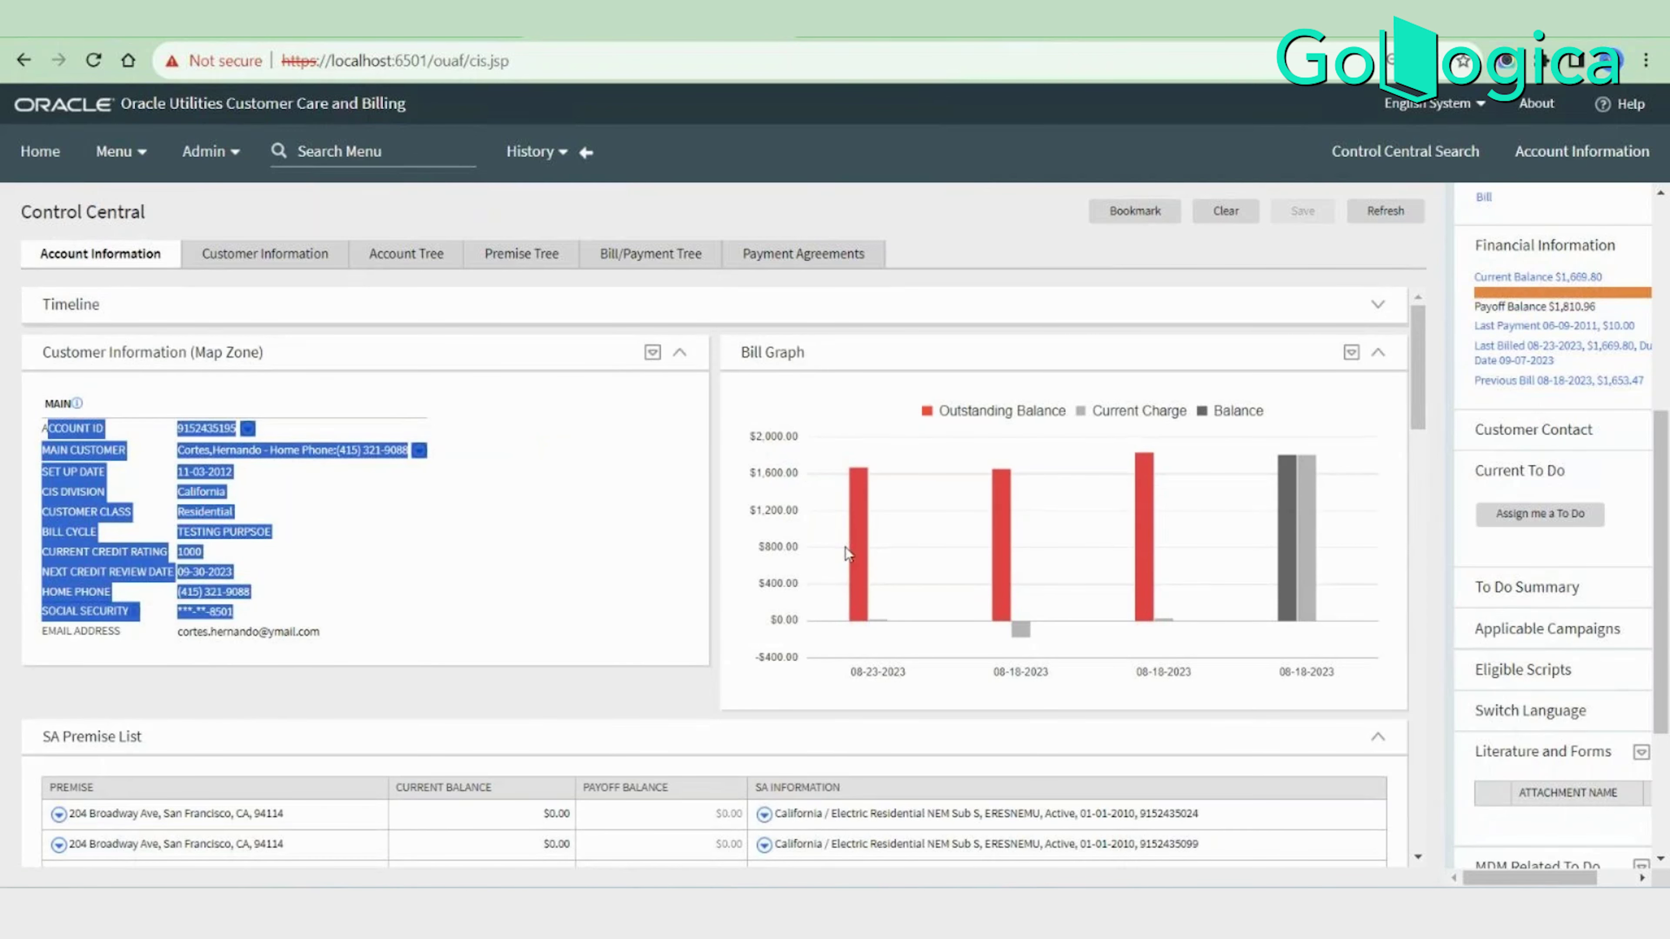
left_click_drag(743, 354, 806, 369)
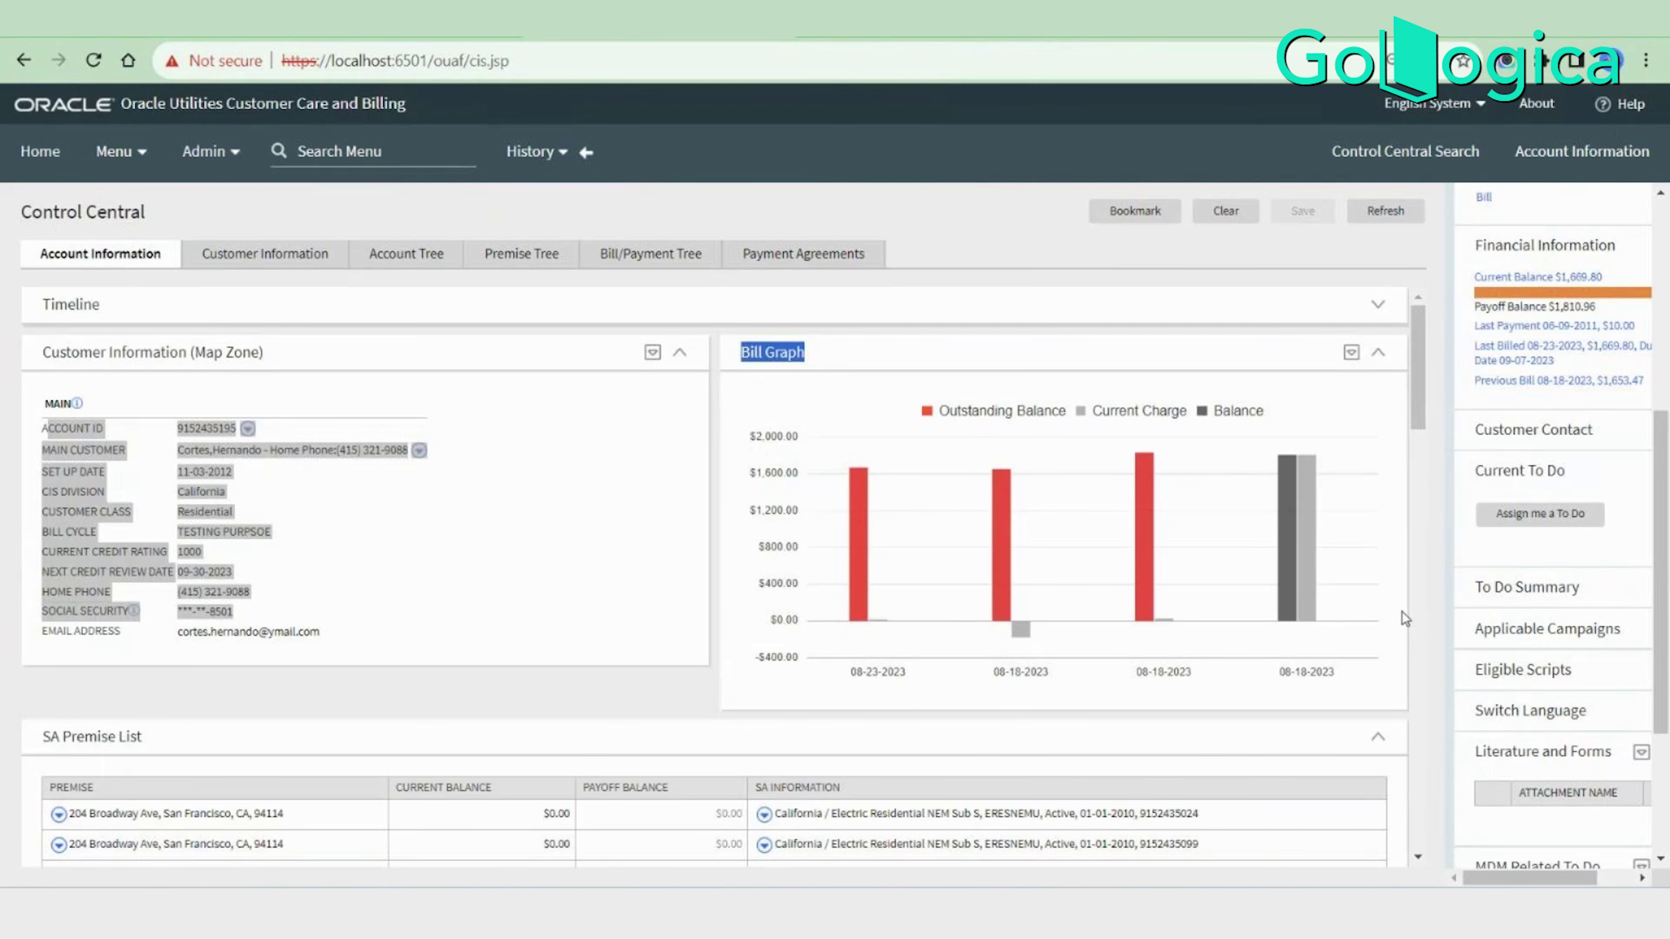
scroll(1122, 686, "down", 2)
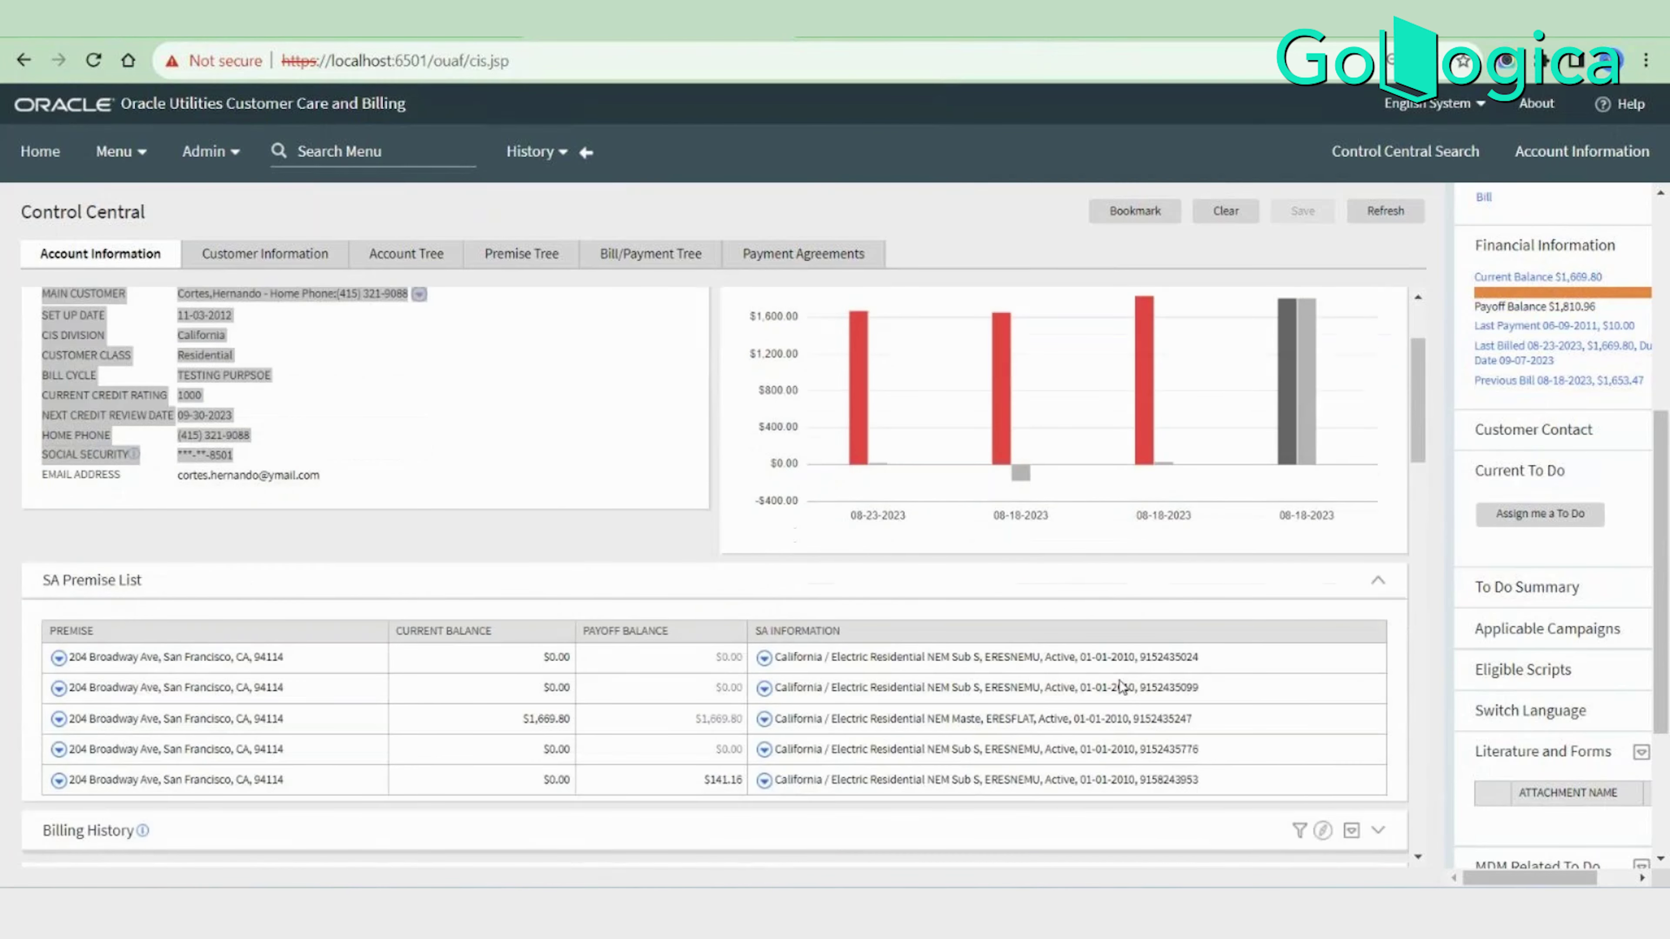
scroll(1121, 687, "down", 2)
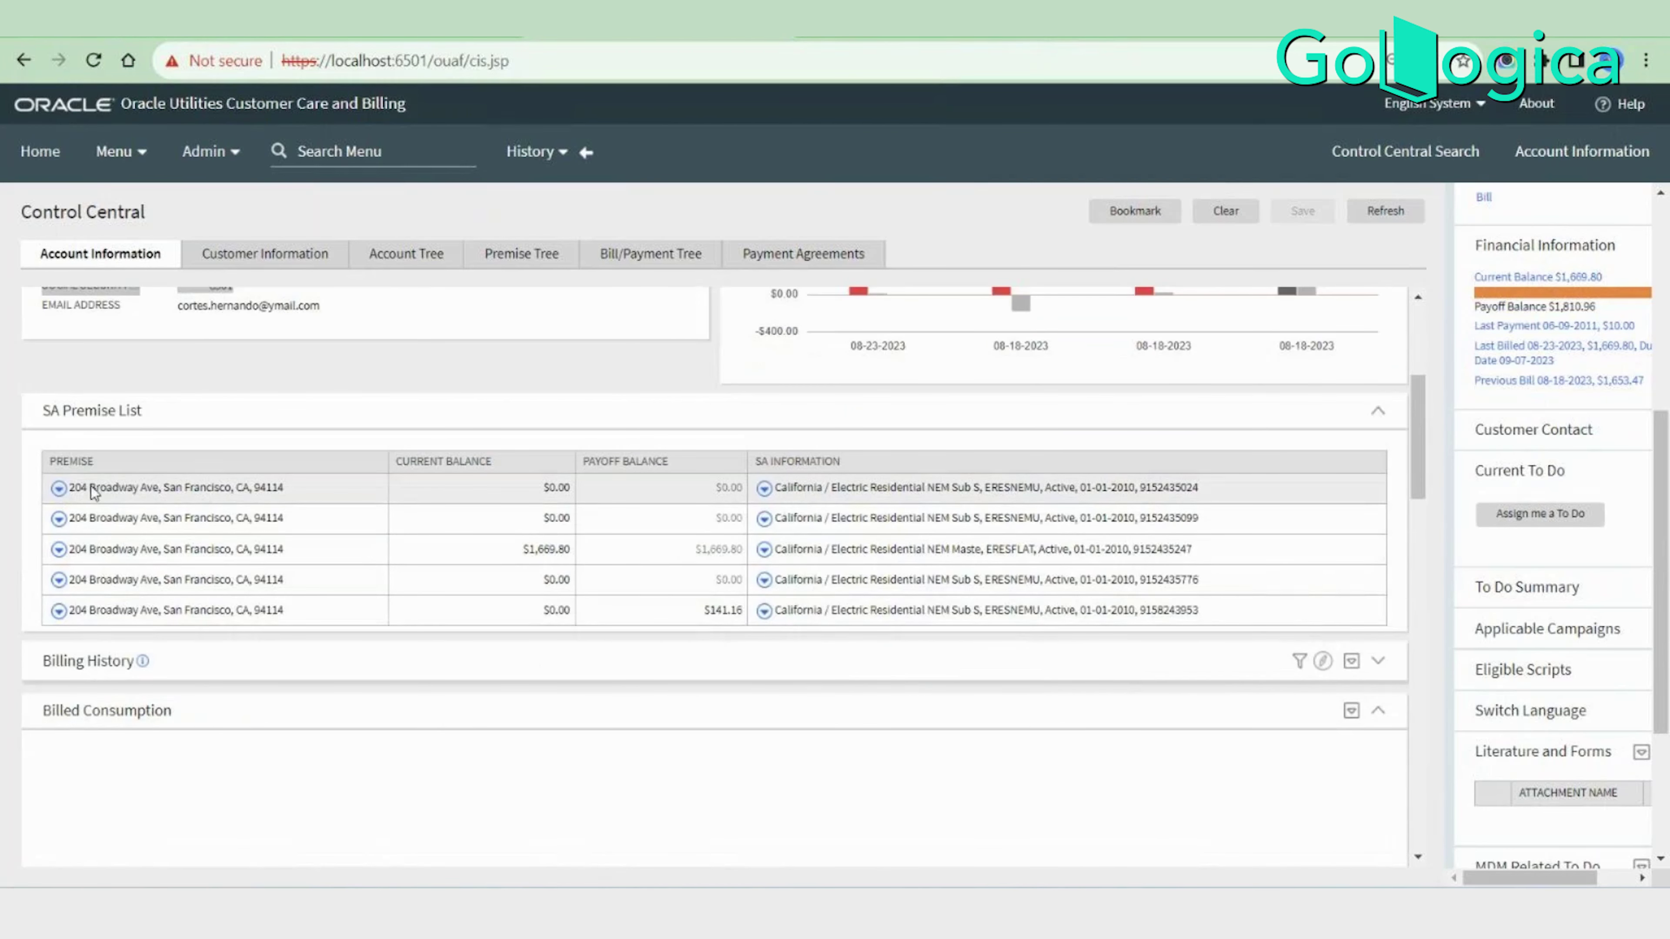
left_click_drag(92, 490, 312, 605)
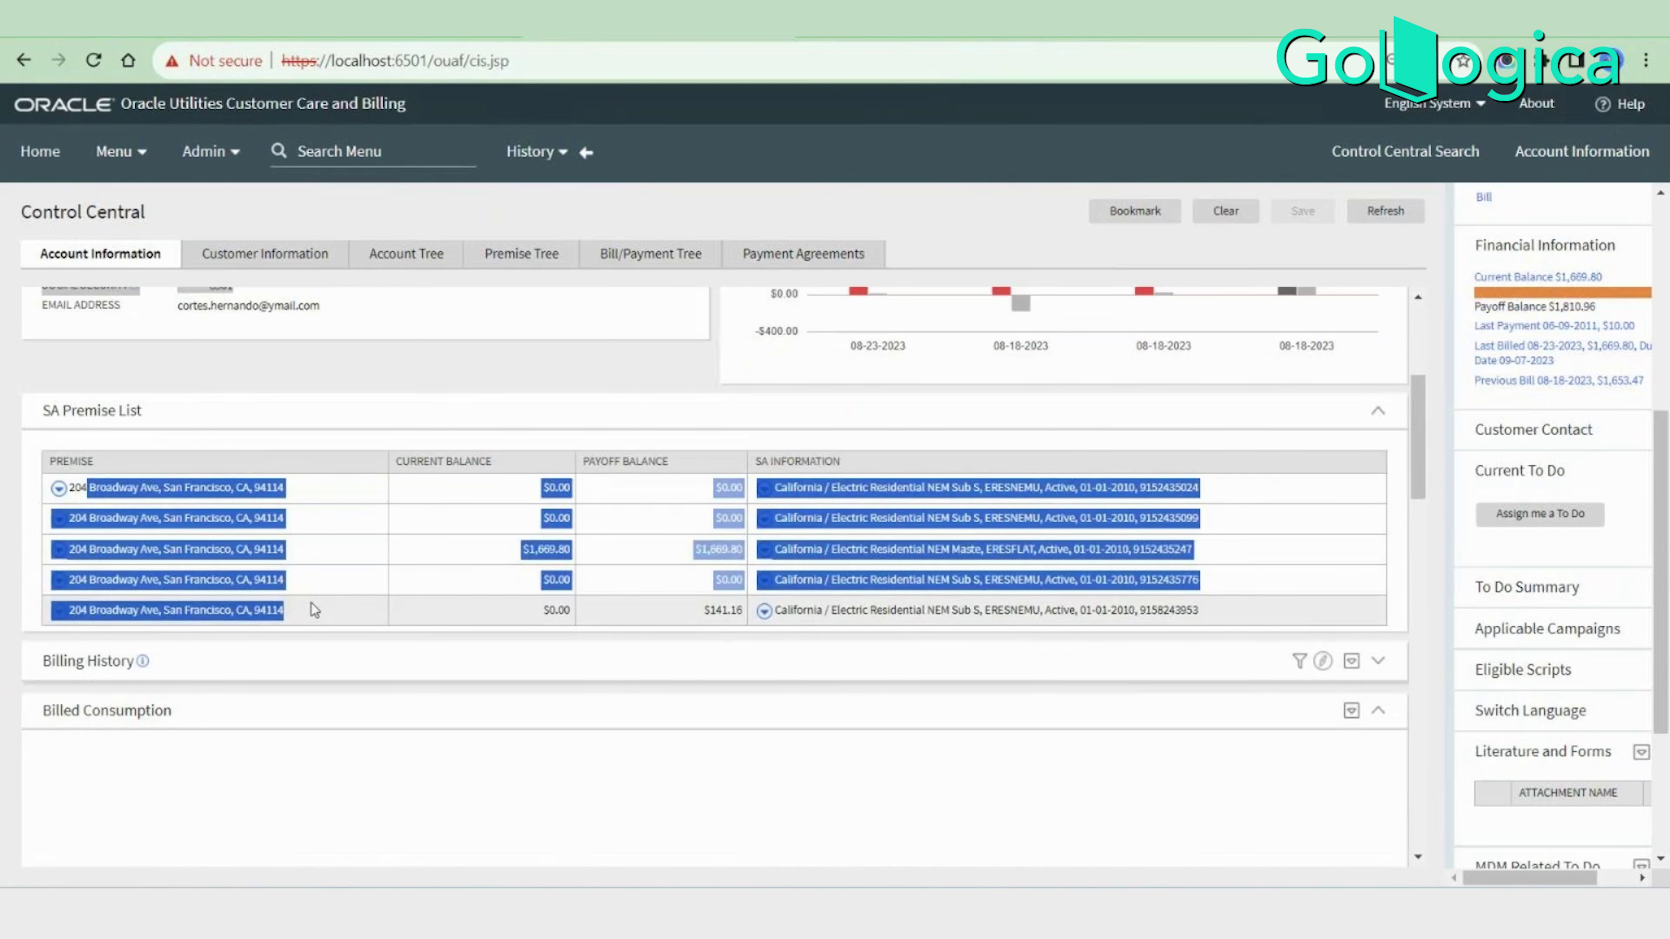
left_click(318, 614)
left_click_drag(90, 487, 968, 579)
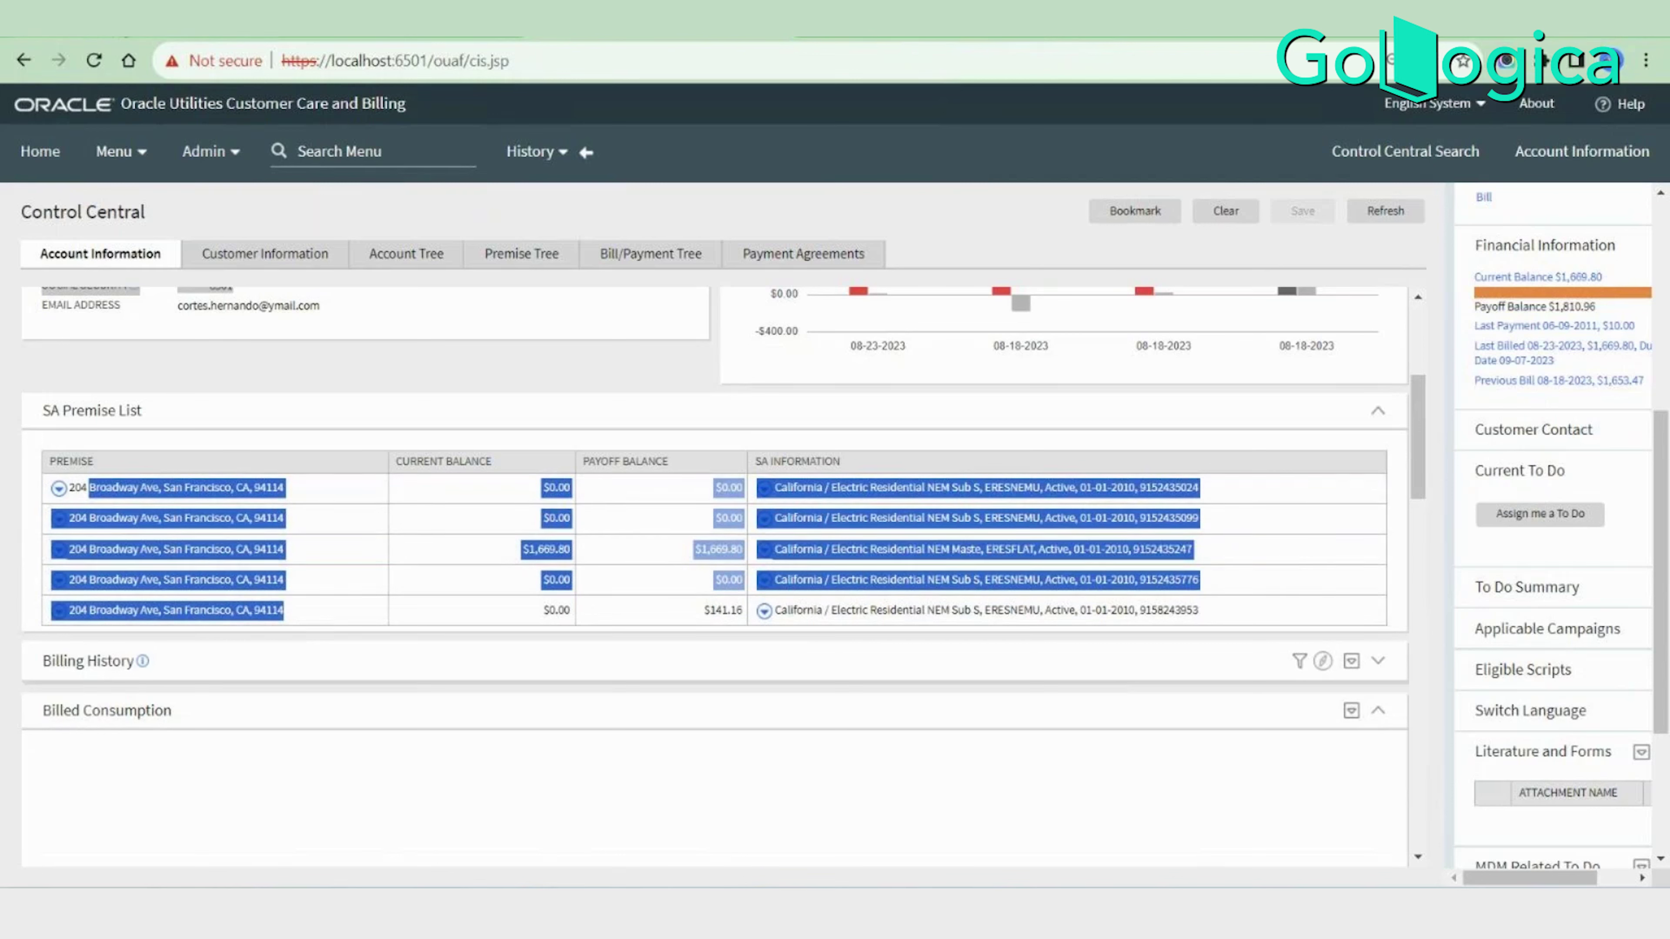
Switch to the GoTo meeting and copy the participant's e-mail address from the chat.
left_click(102, 36)
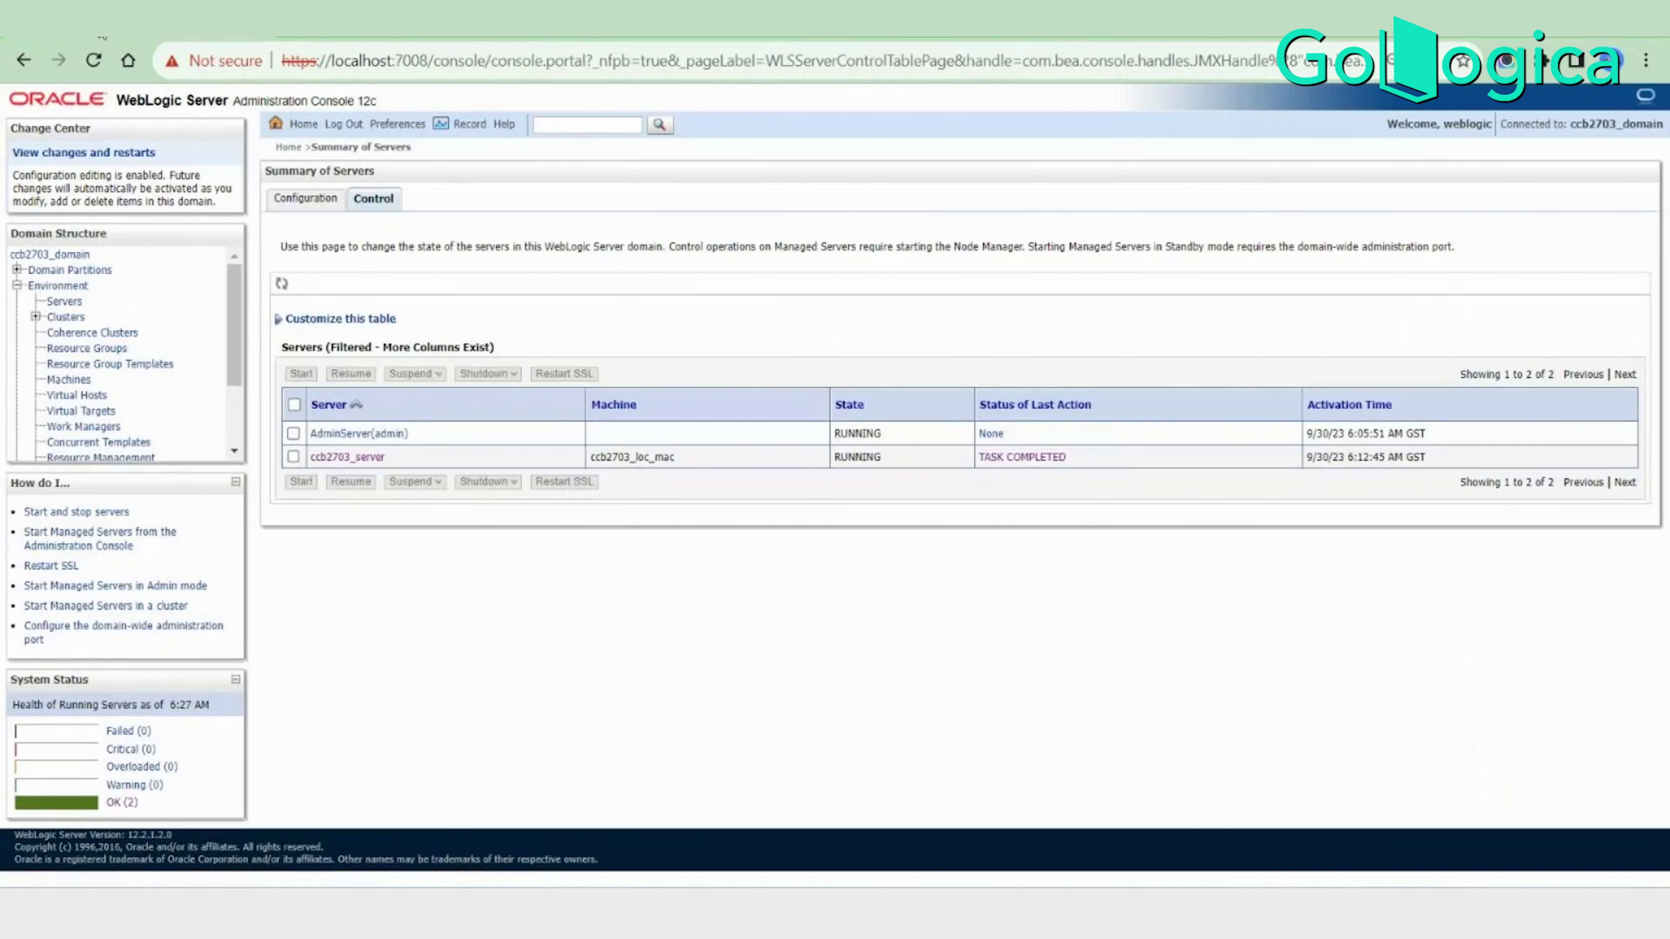
key("ctrl+Tab")
key("ctrl+Tab")
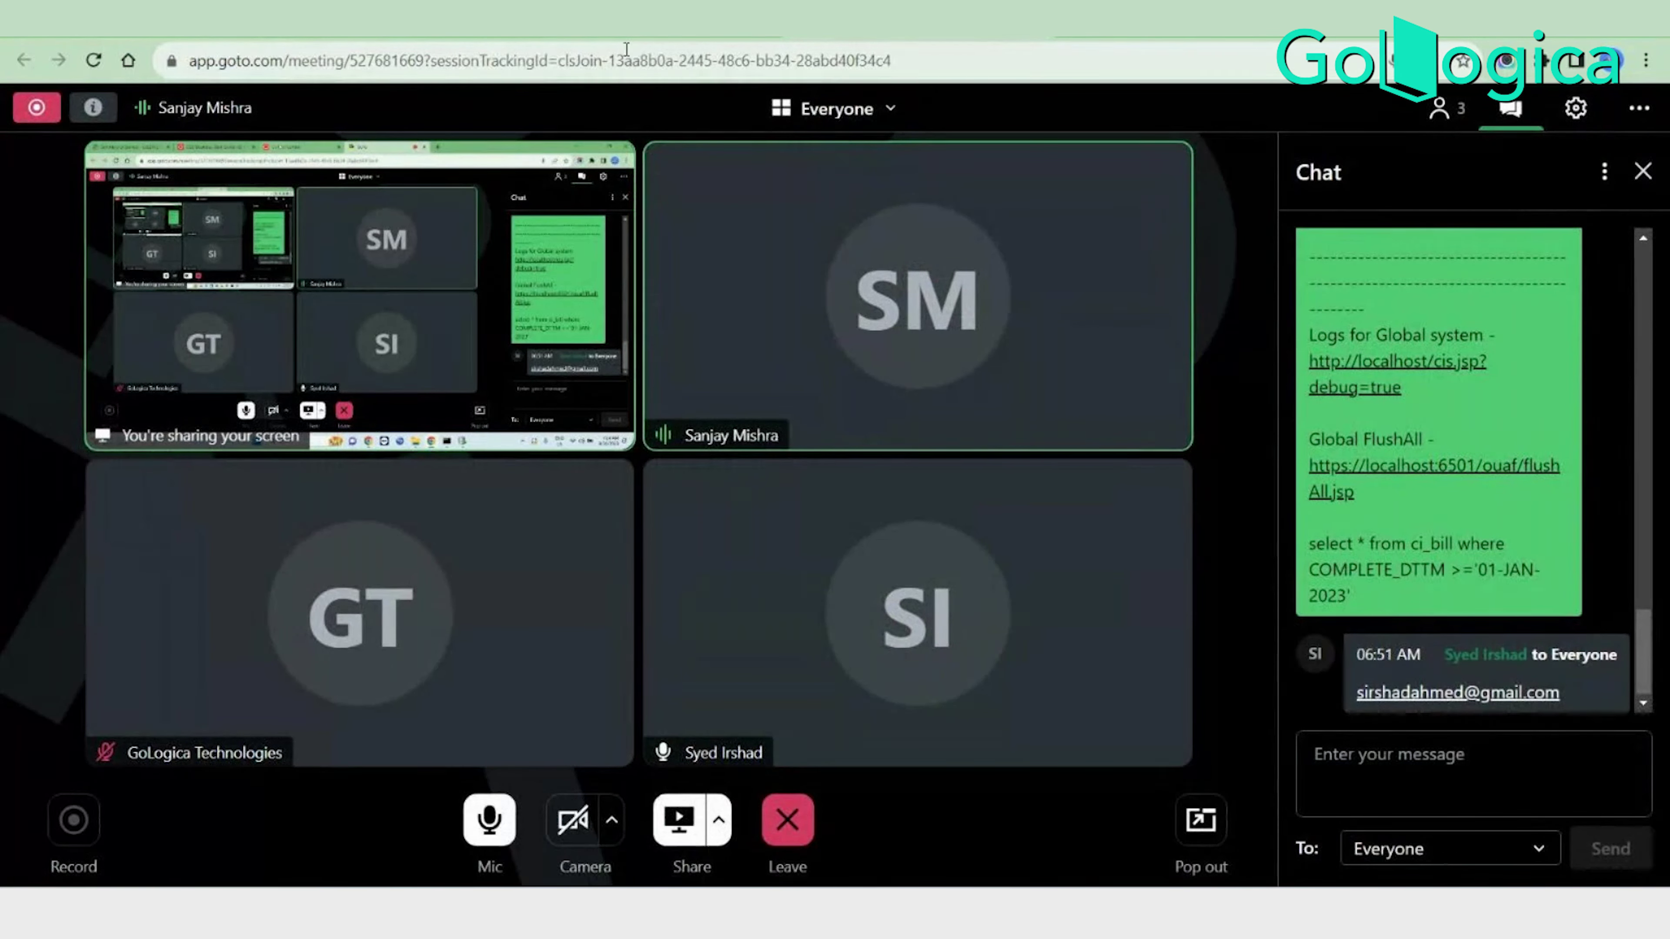
mouse_move(624, 37)
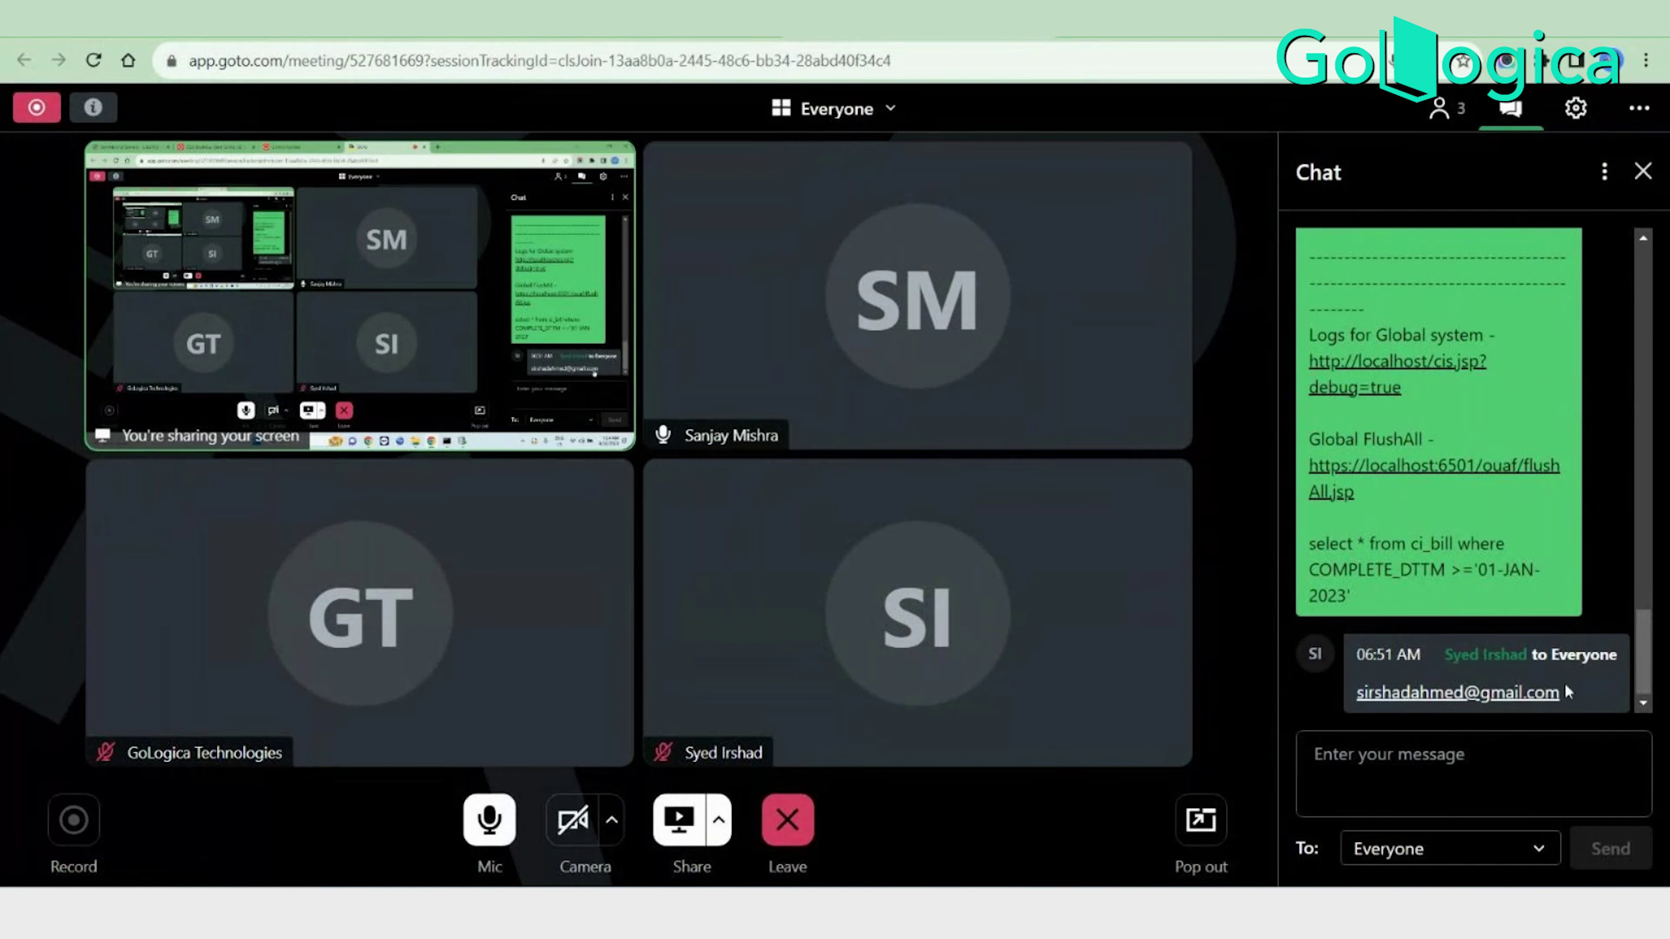
left_click_drag(1567, 705, 1354, 692)
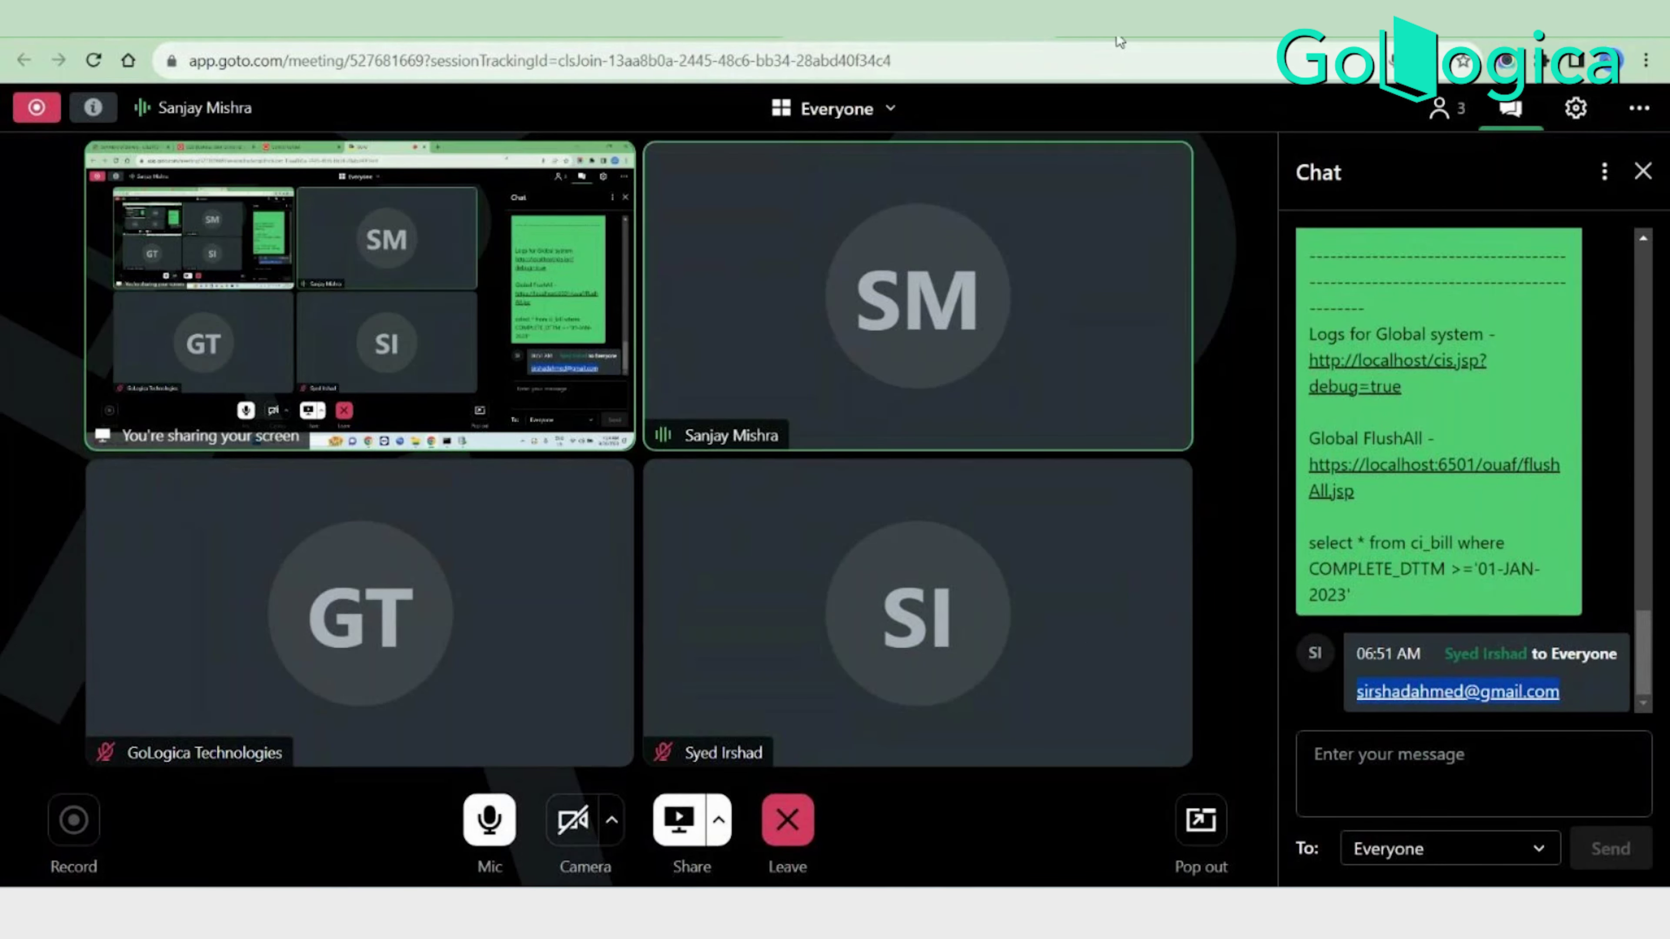
Switch to Gmail in a new browser tab, send a message with the subject "test" to the copied address and check the sent mail.
left_click(1070, 38)
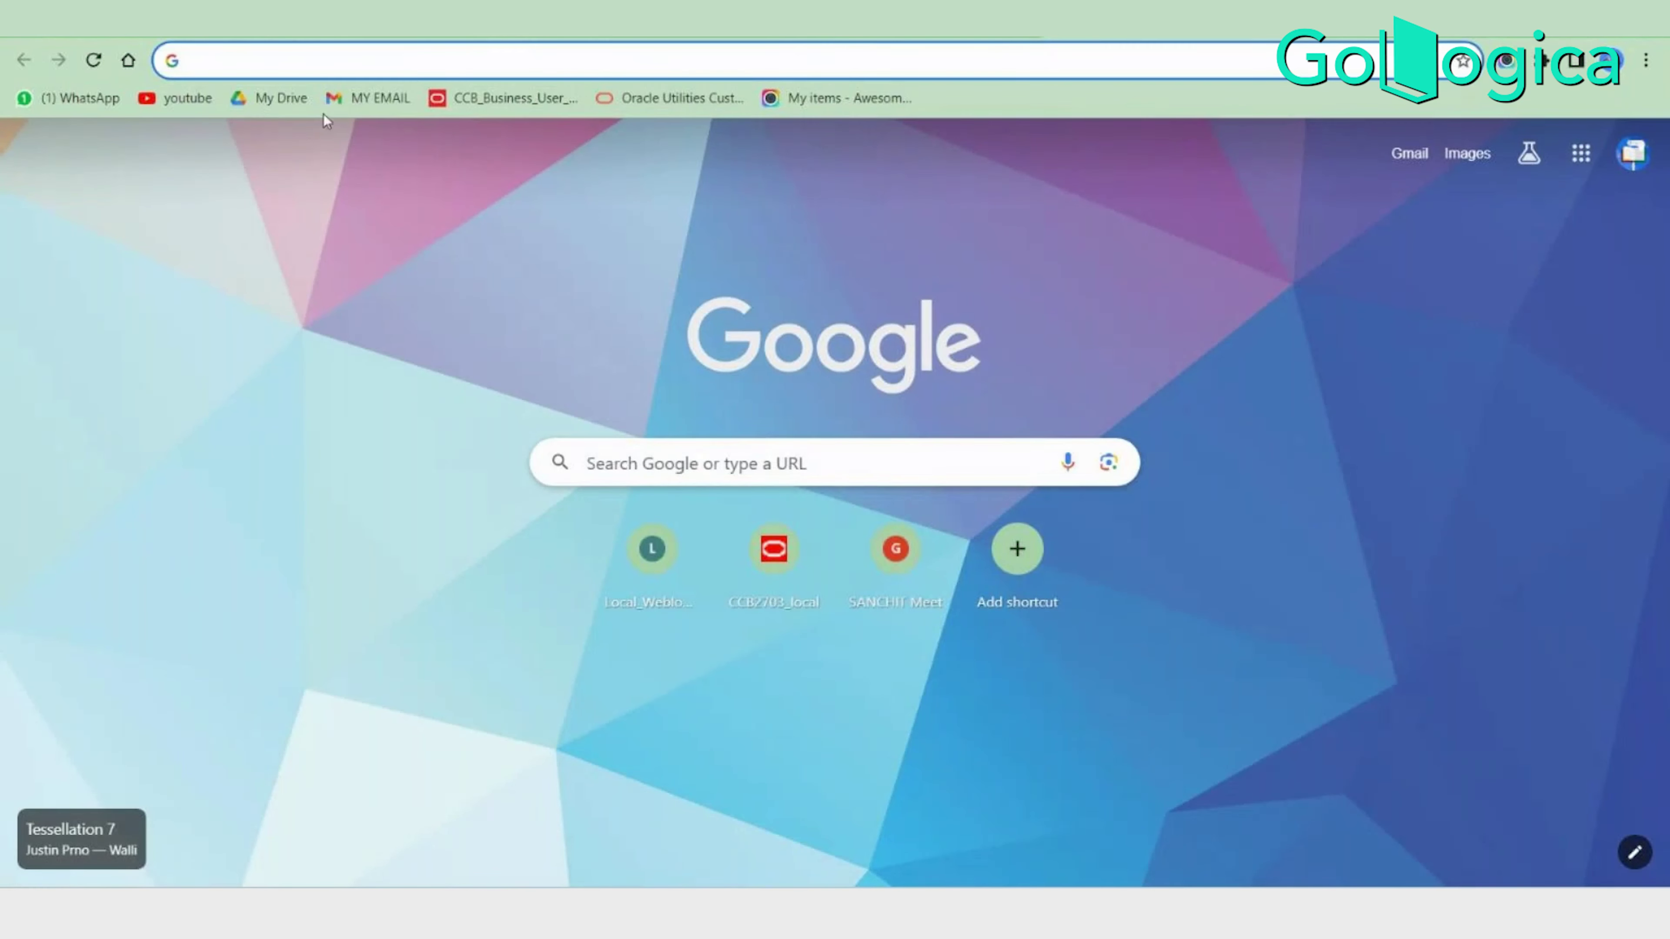
left_click(353, 95)
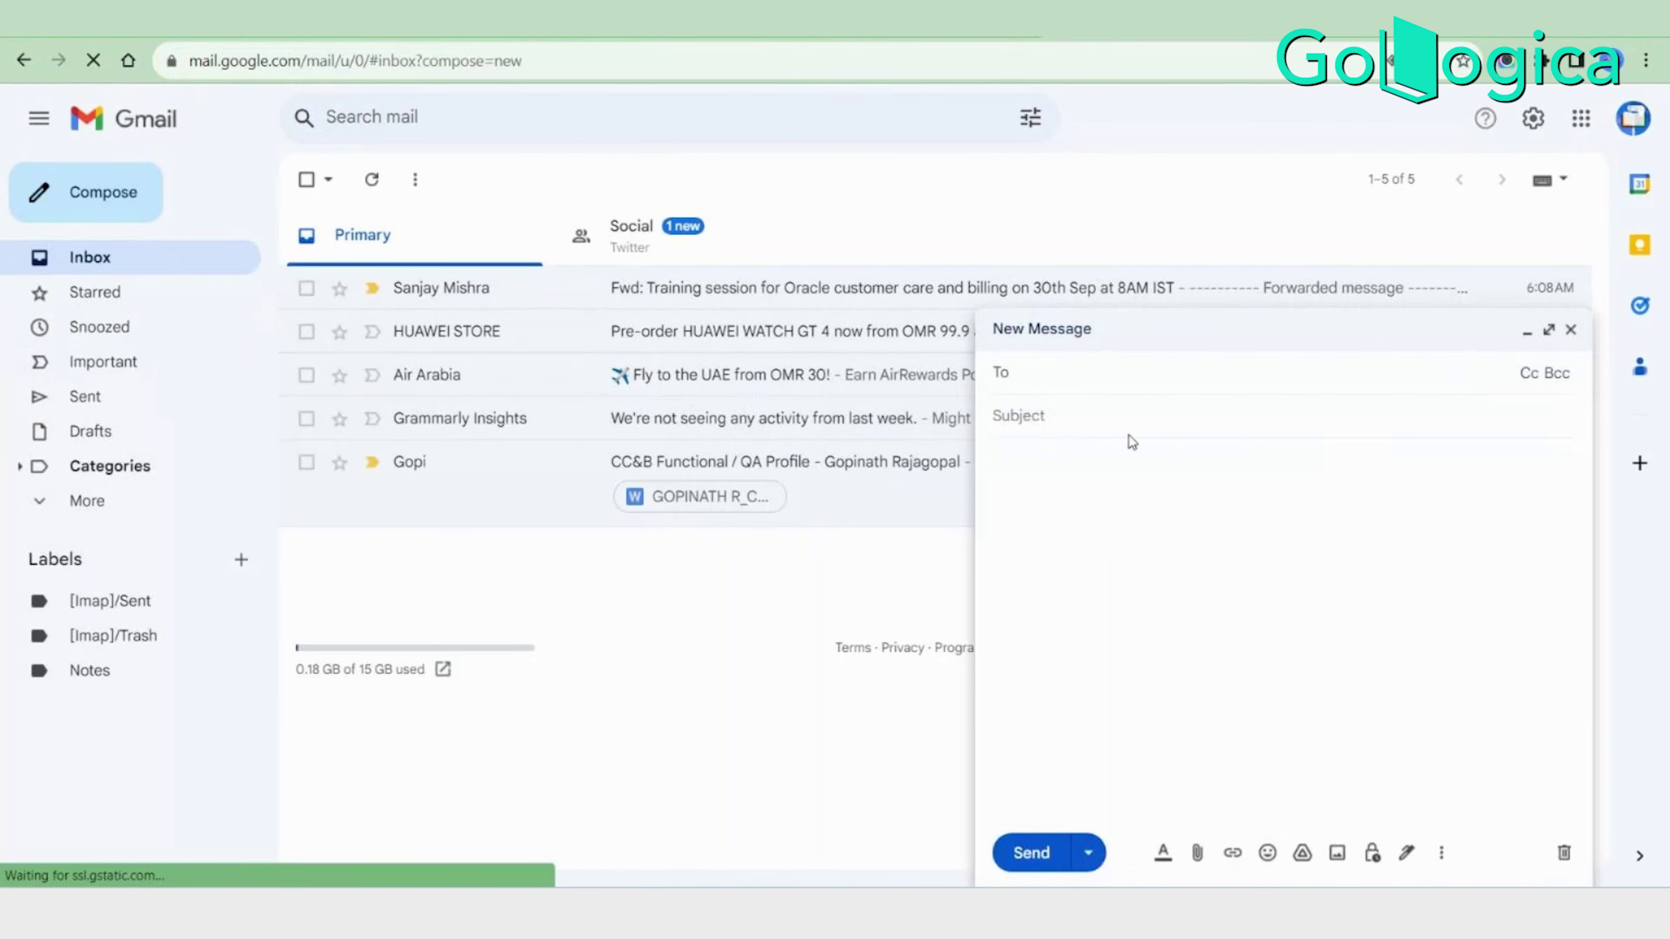
key("Tab")
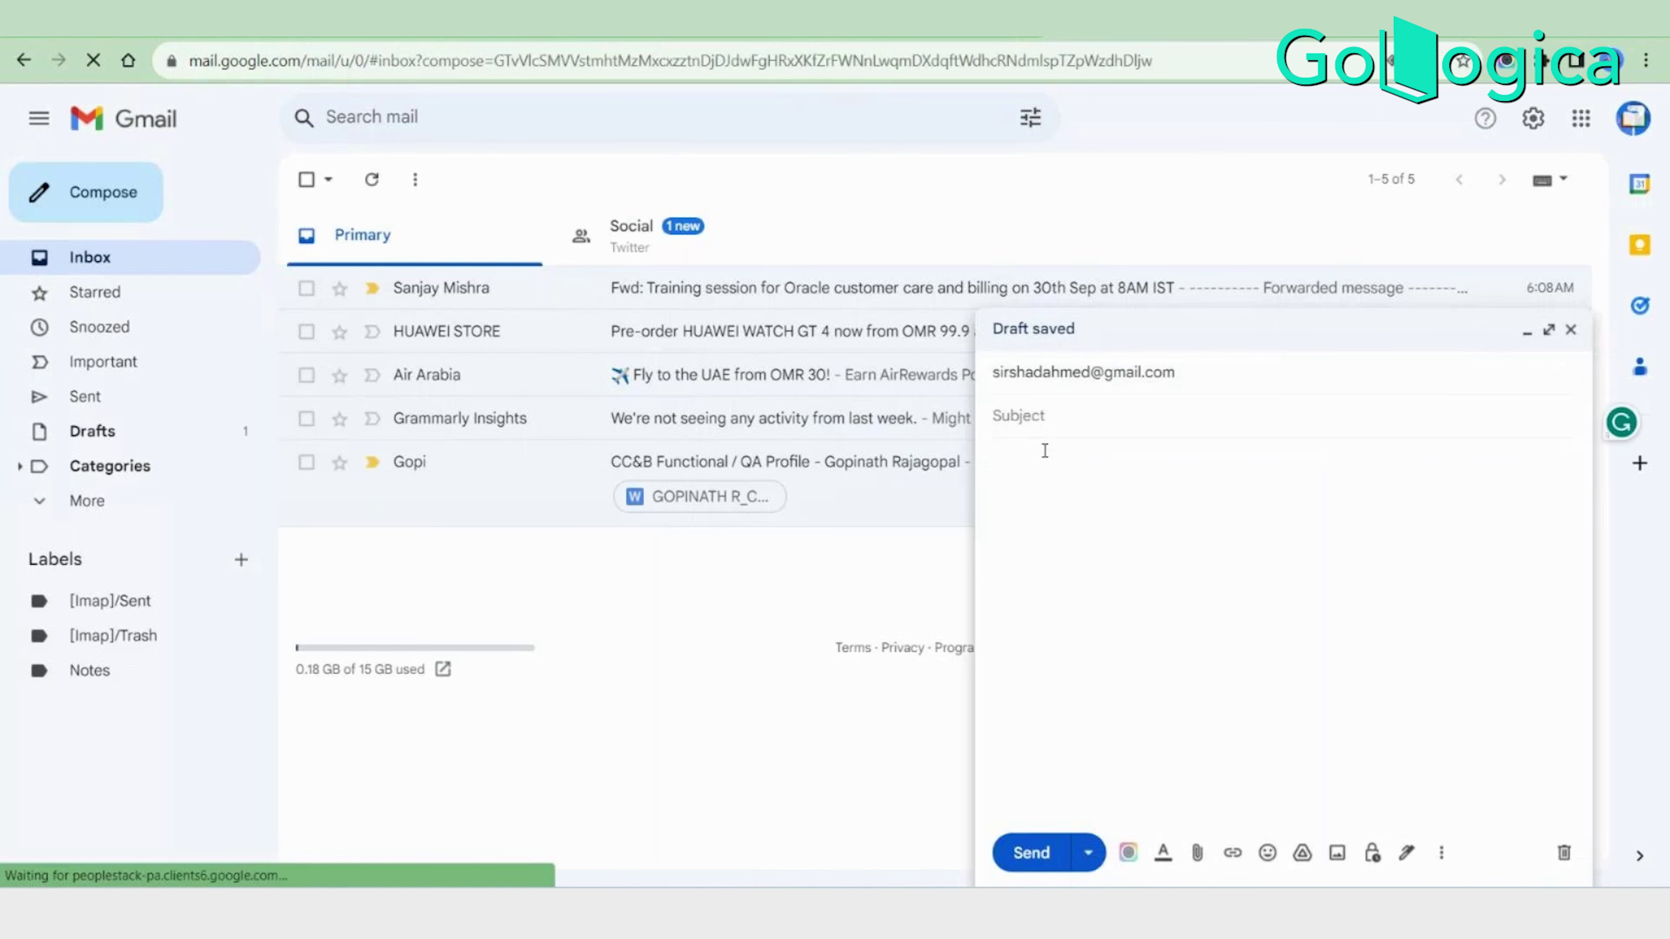
type("test")
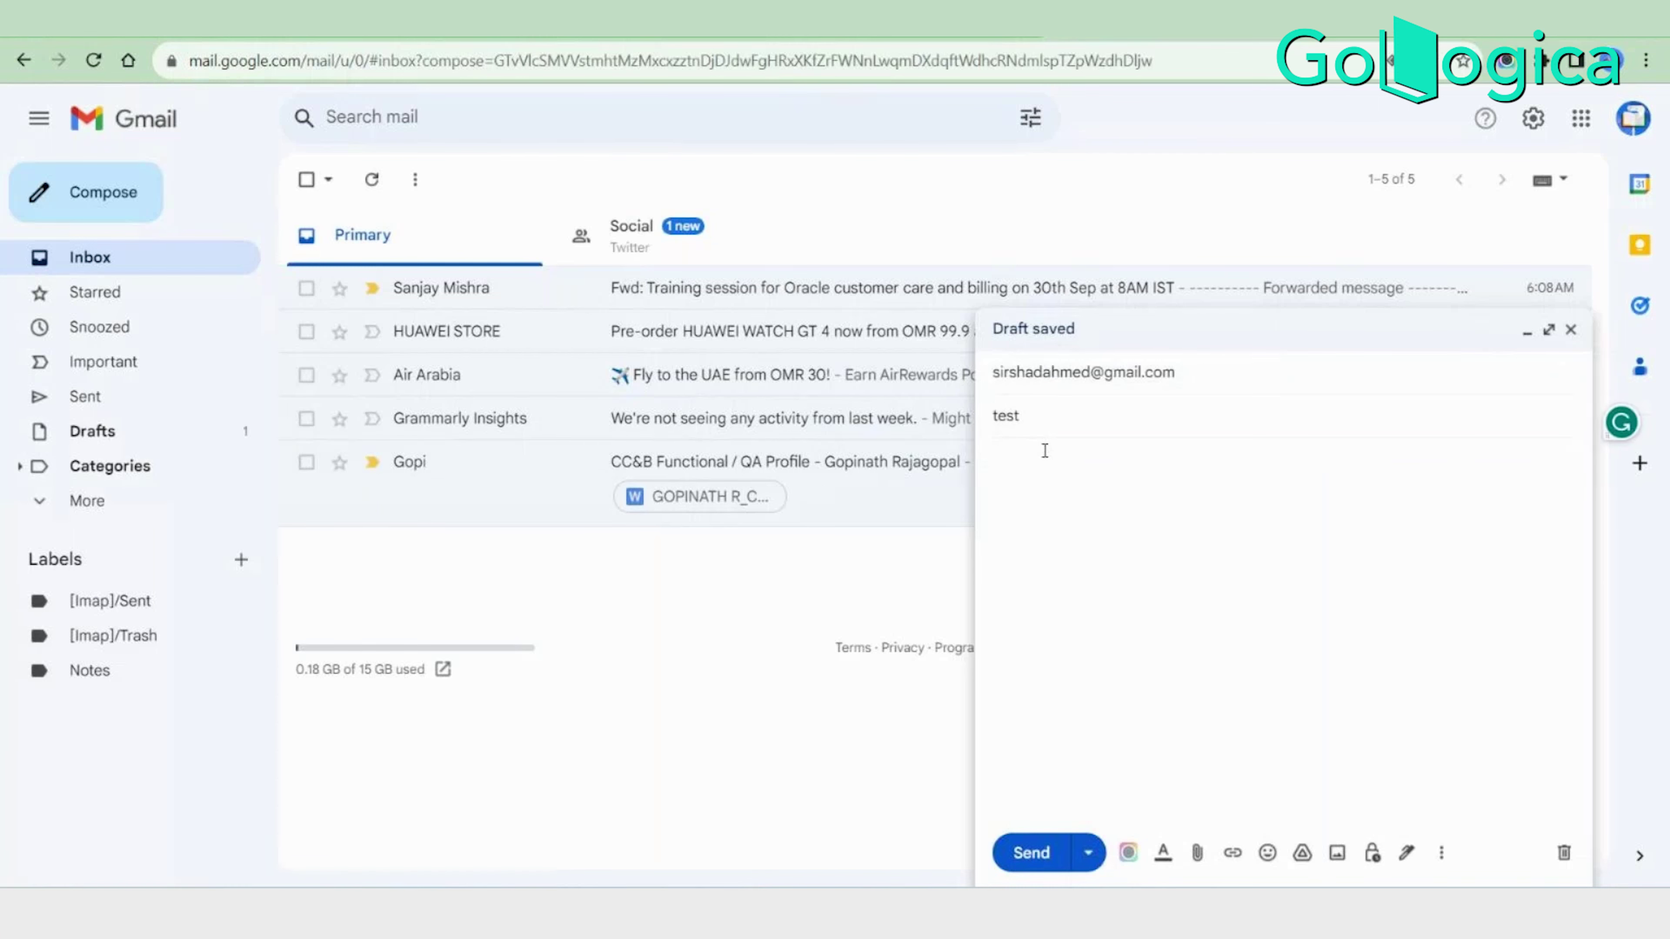
left_click(1042, 850)
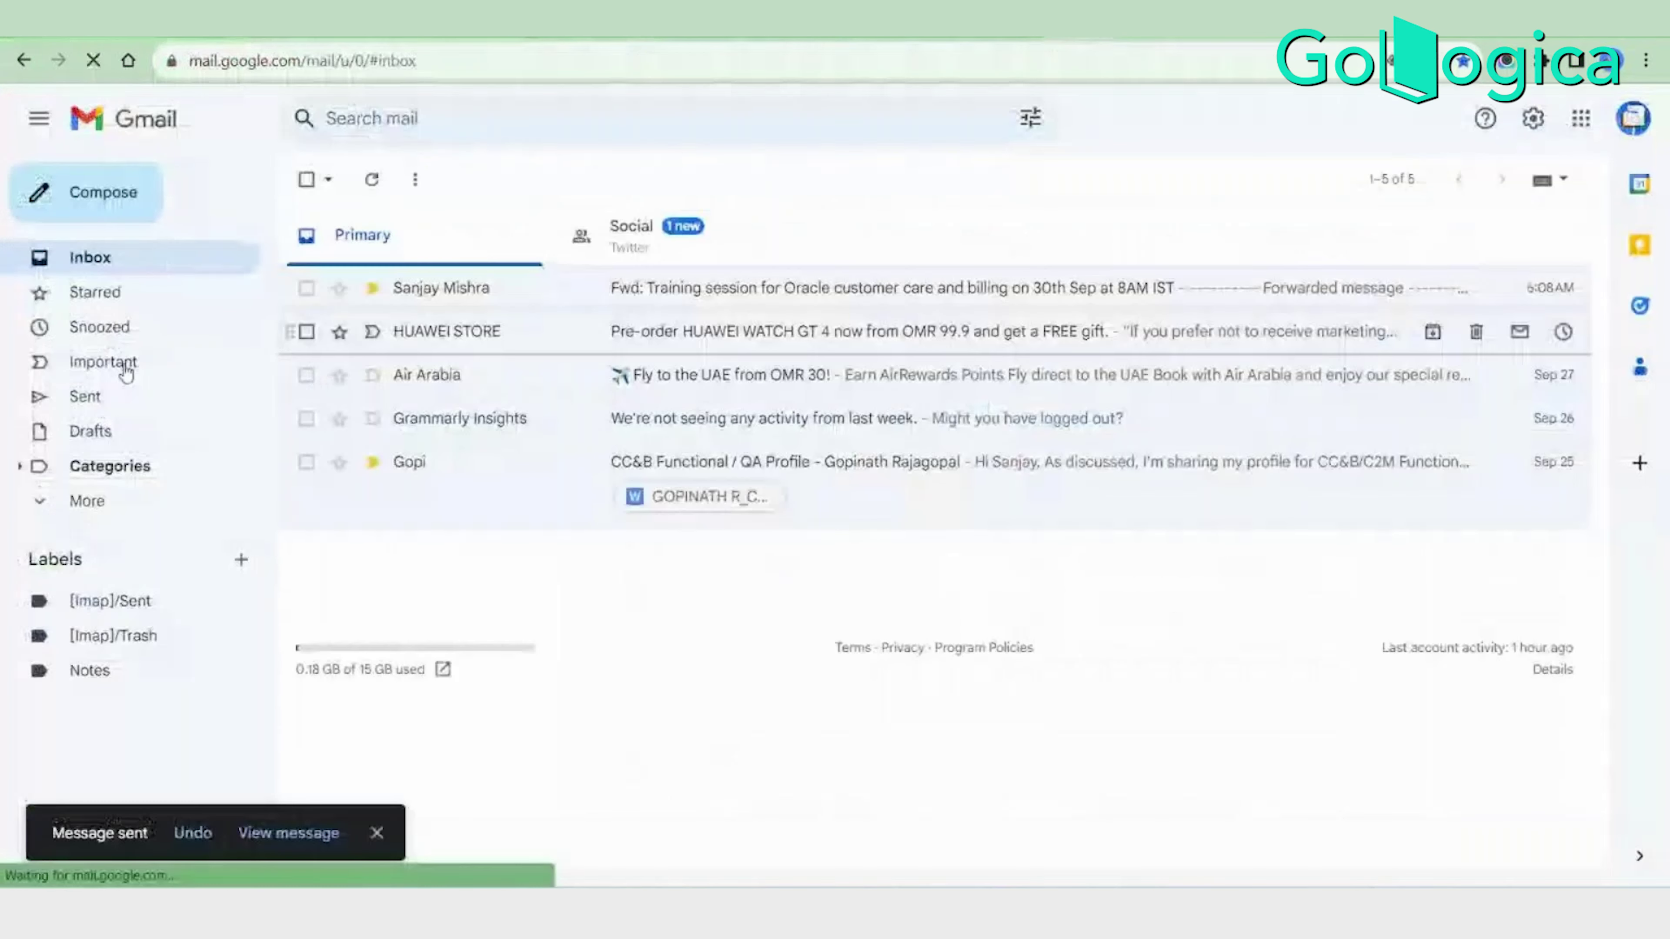
left_click(86, 396)
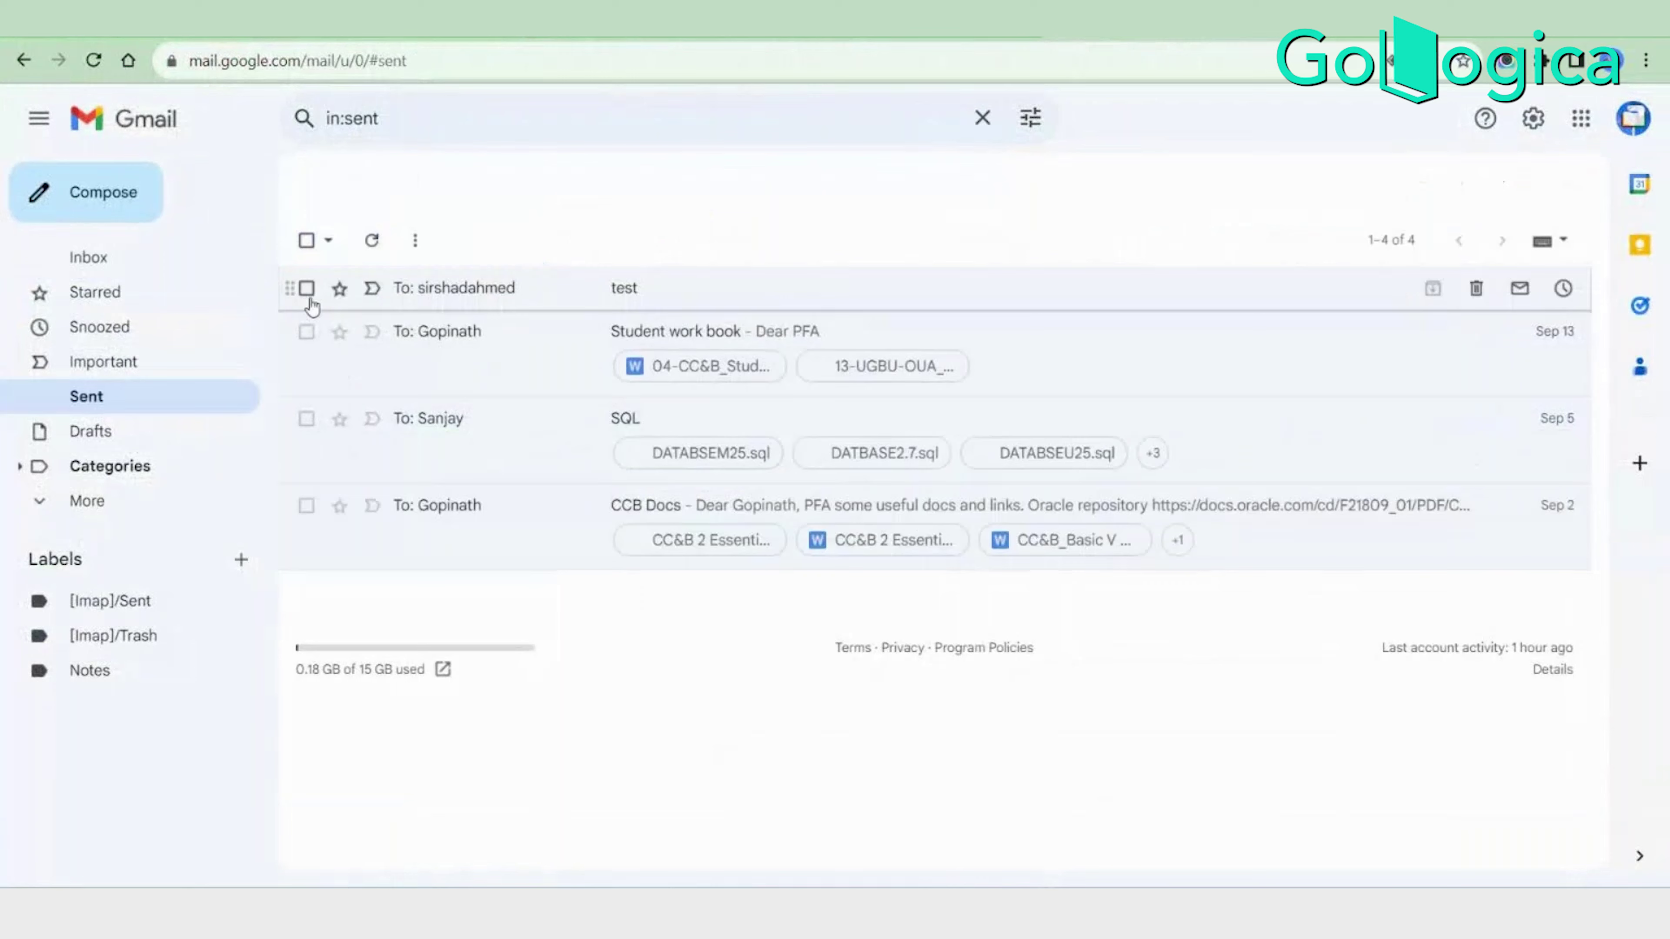
left_click(92, 257)
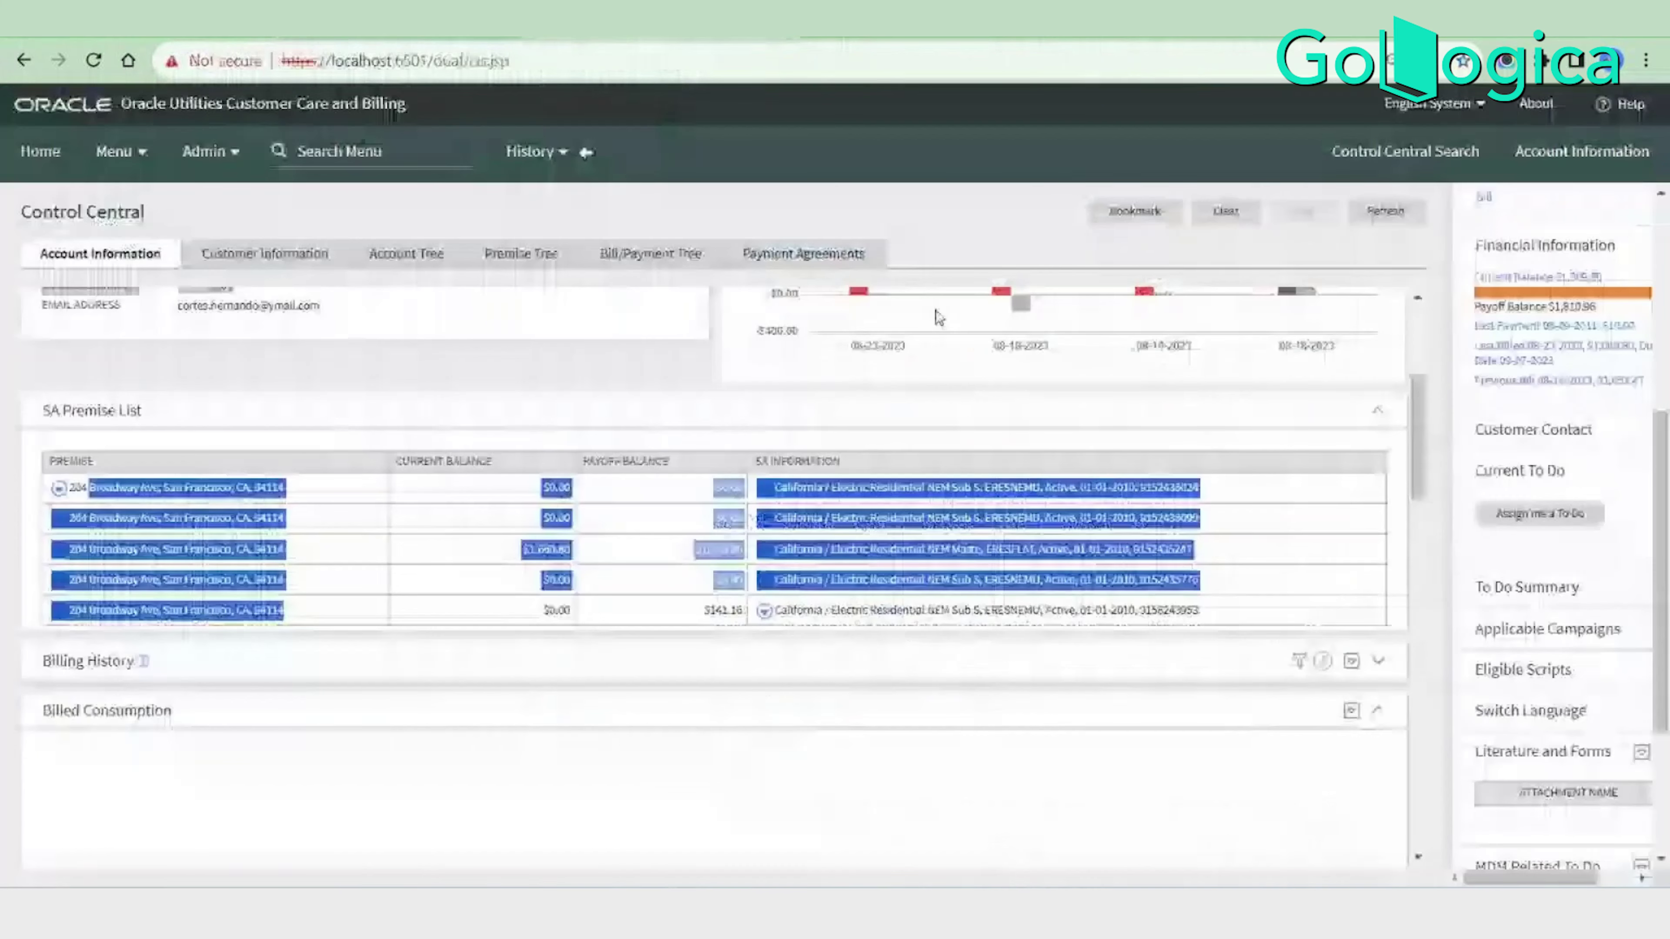
Switch back to Oracle Utilities Customer Care and Billing, collapse the SA Premise List zone and expand the Billing History zone.
left_click_drag(1157, 559, 1237, 529)
left_click(1174, 418)
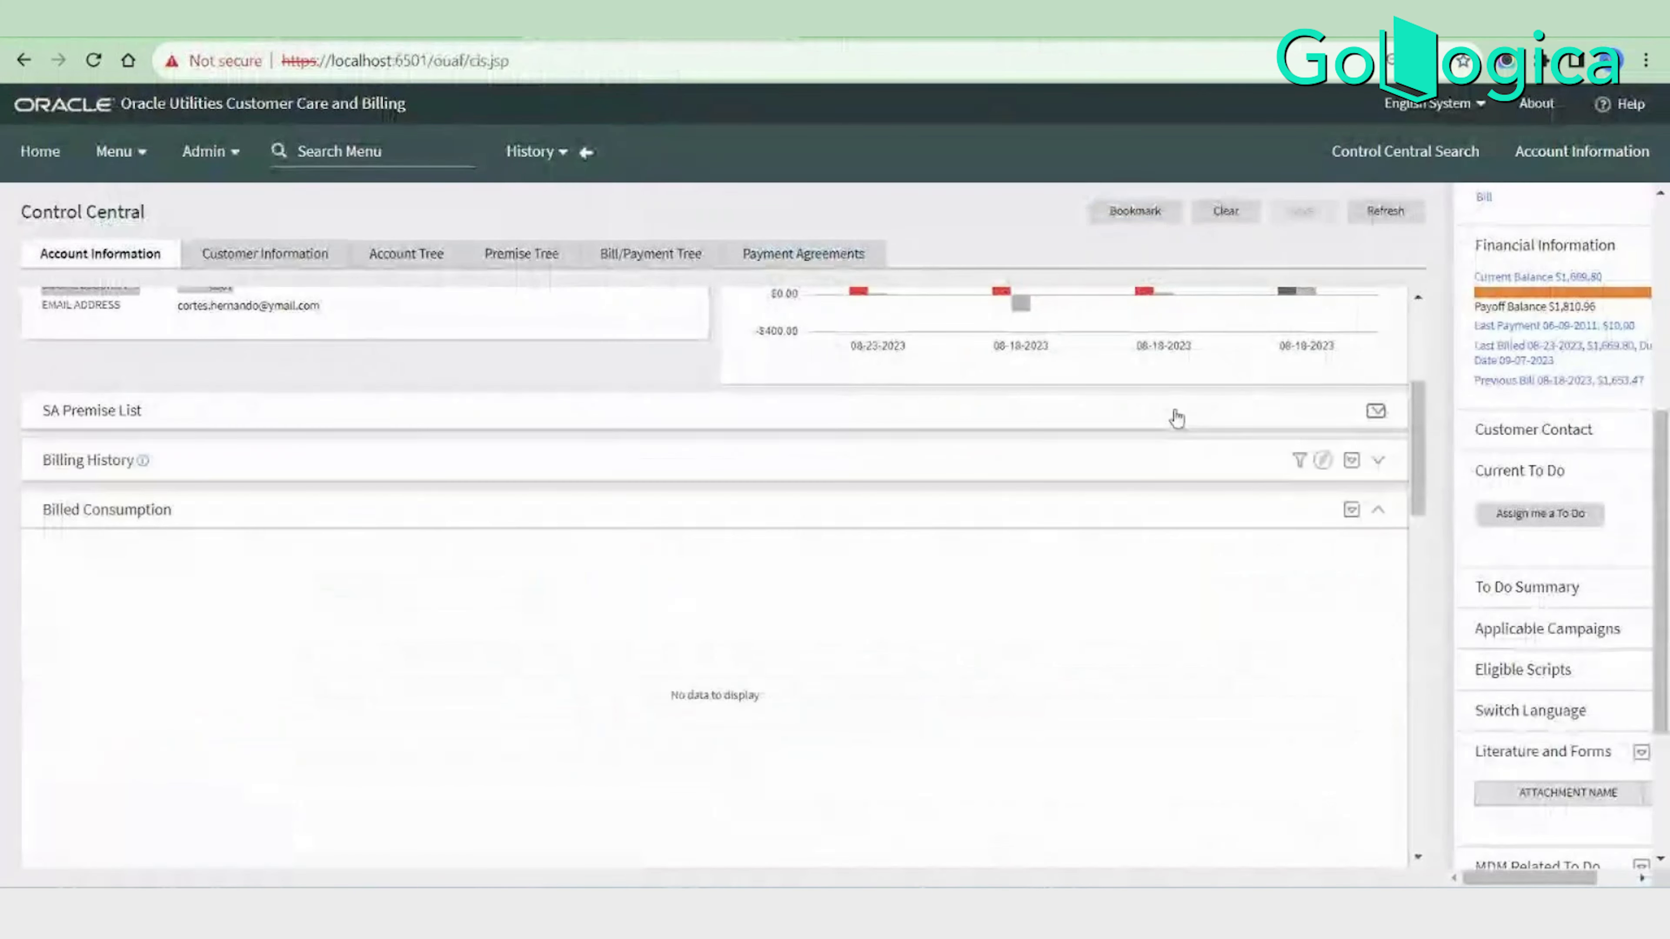
scroll(1258, 565, "up", 5)
scroll(1308, 644, "down", 3)
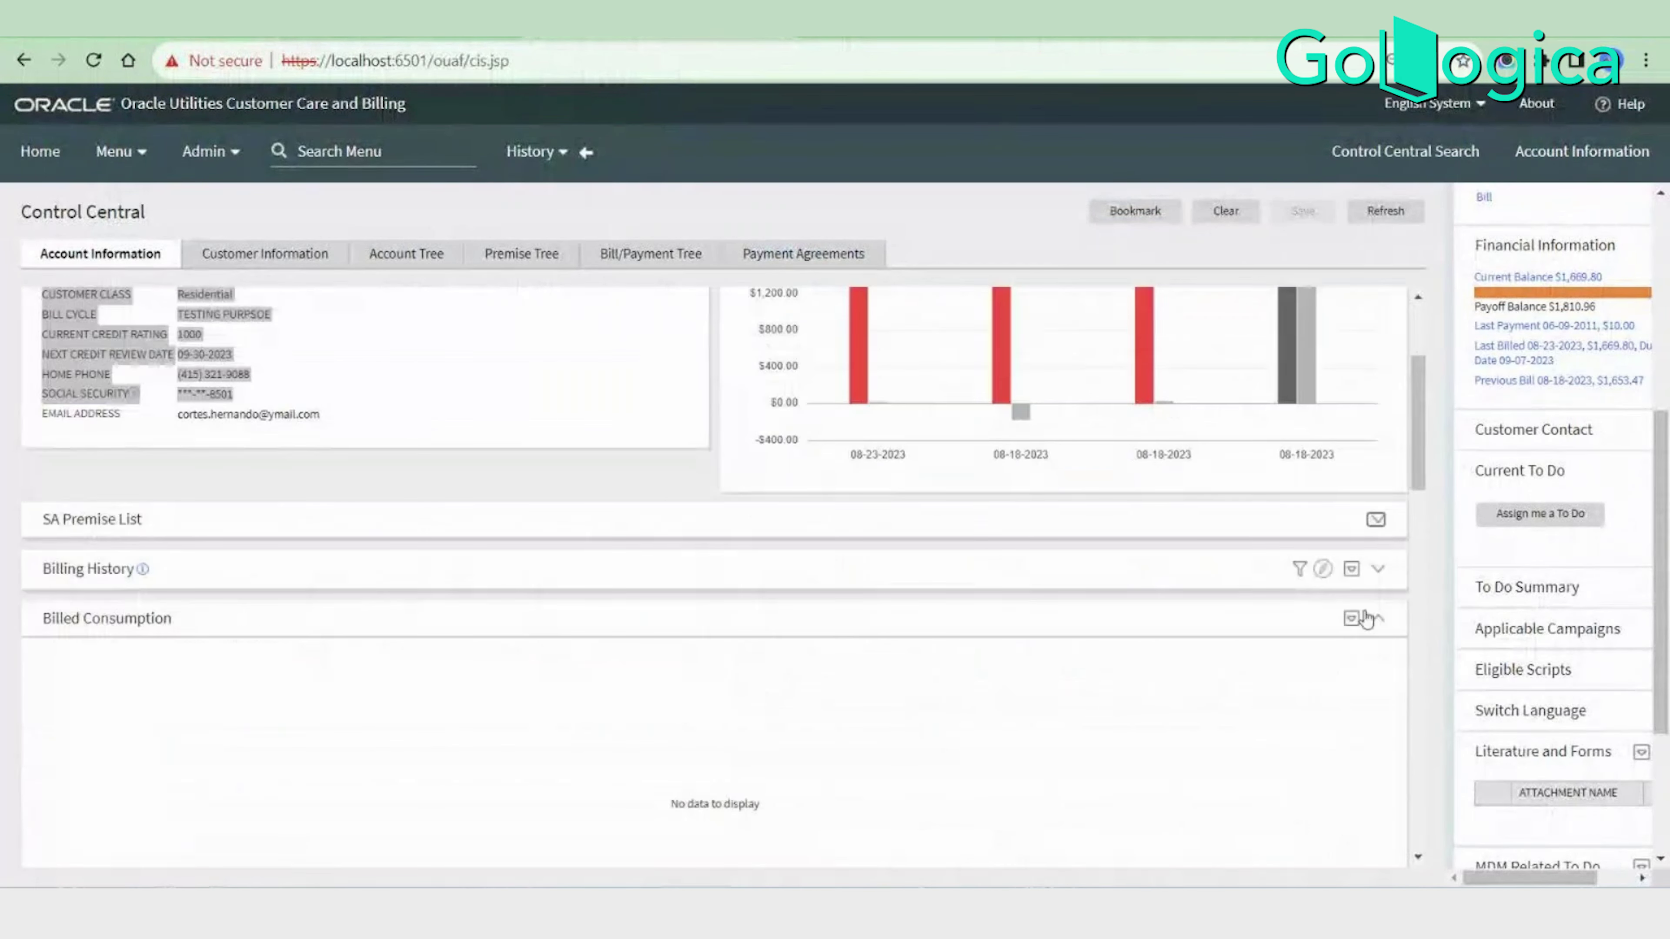
left_click(1376, 569)
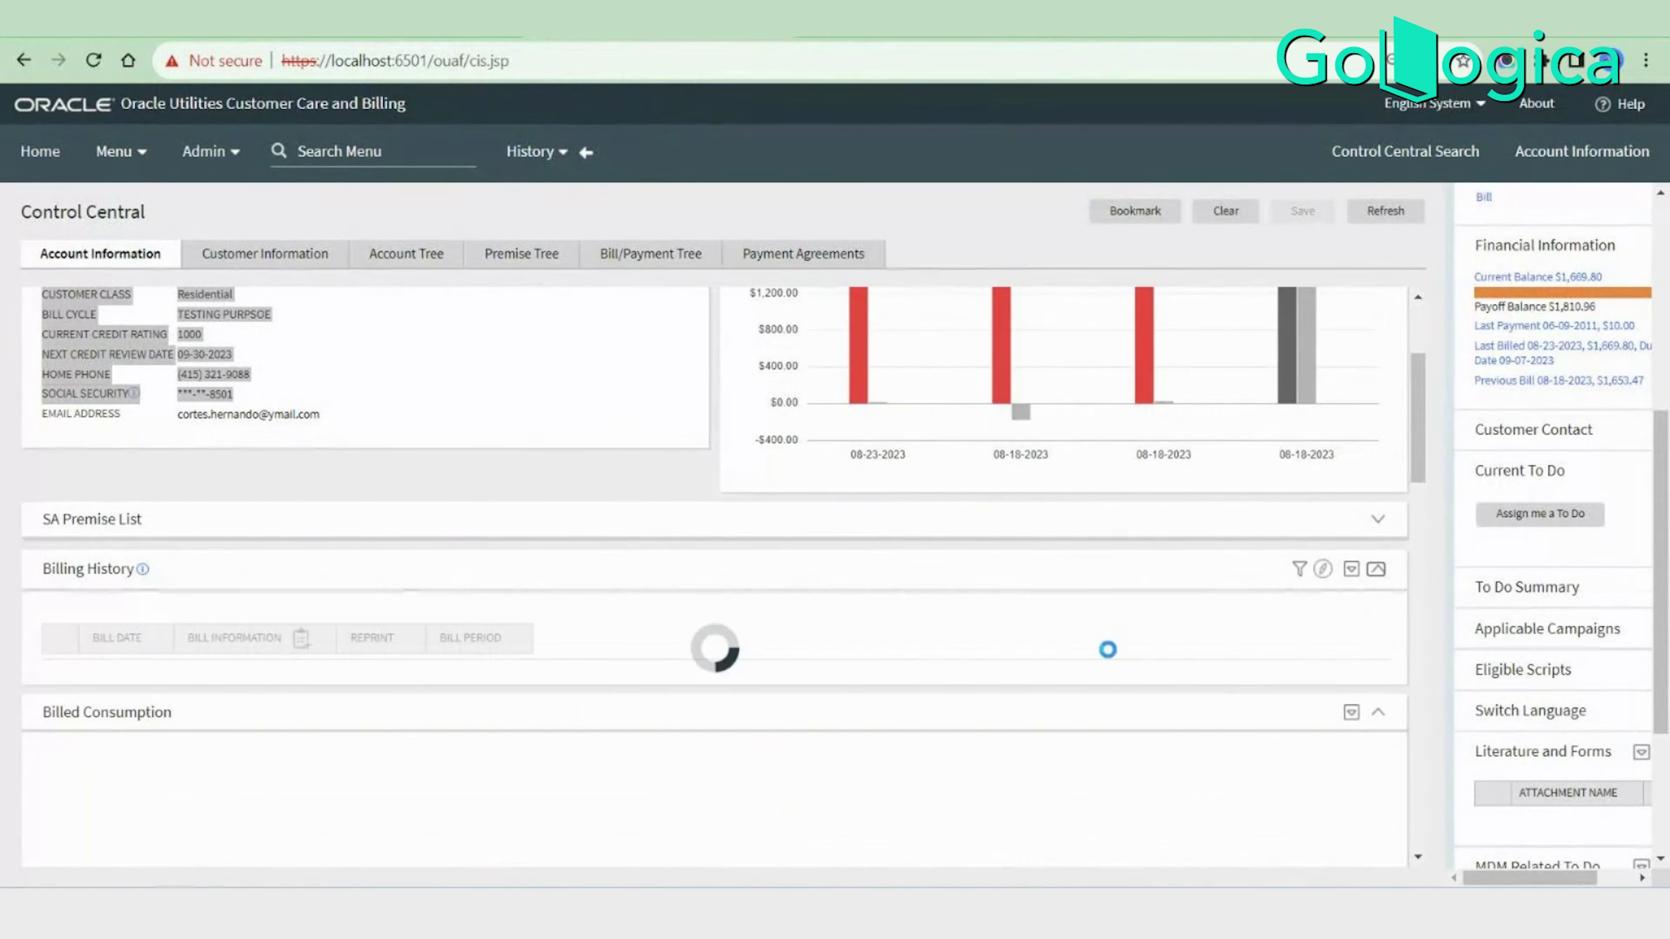
Examine the account's bills in the Billing History zone alongside the bill graph.
scroll(984, 660, "down", 4)
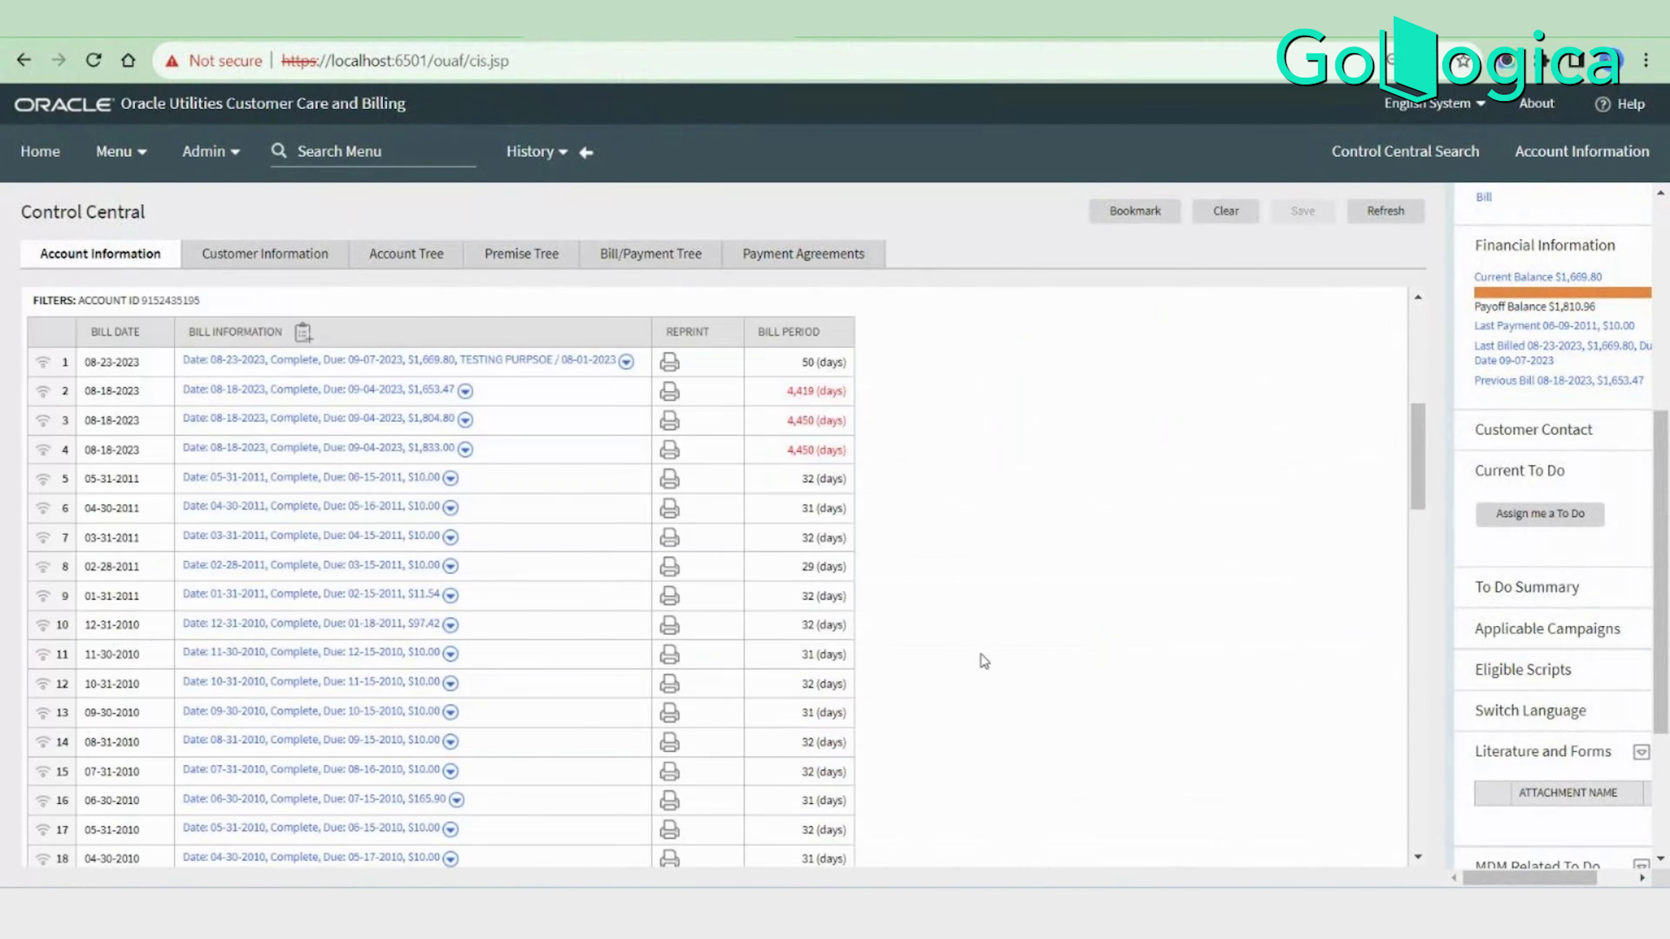
scroll(984, 660, "up", 5)
scroll(1260, 592, "up", 3)
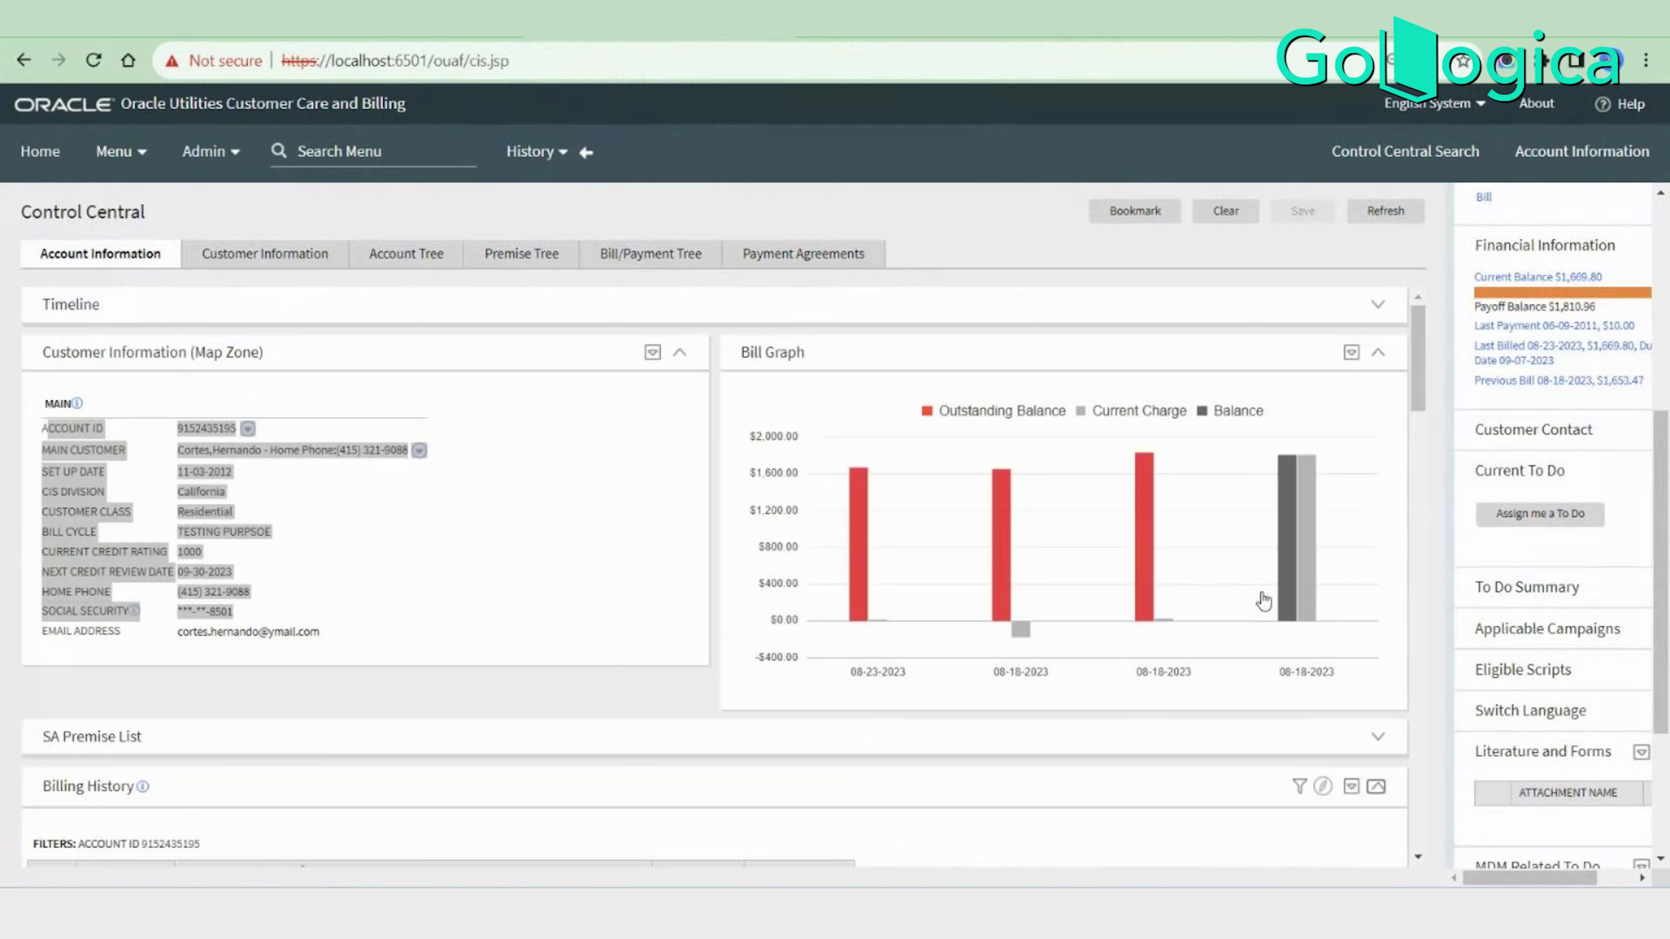
scroll(1292, 650, "down", 11)
scroll(389, 569, "up", 6)
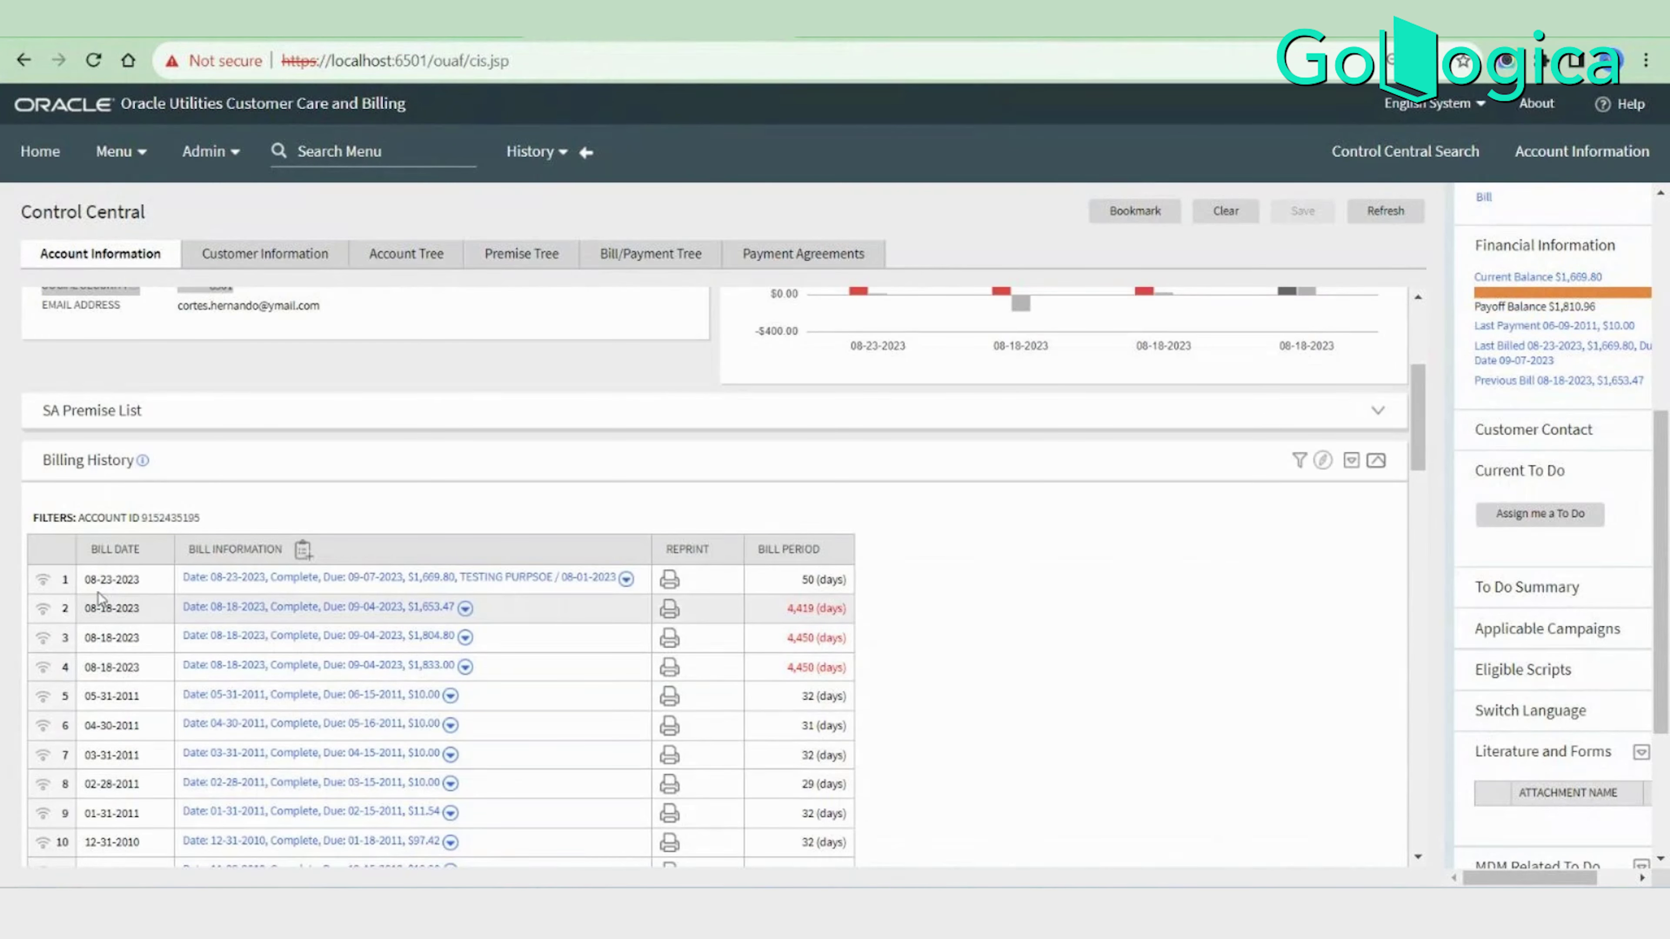
scroll(390, 670, "down", 5)
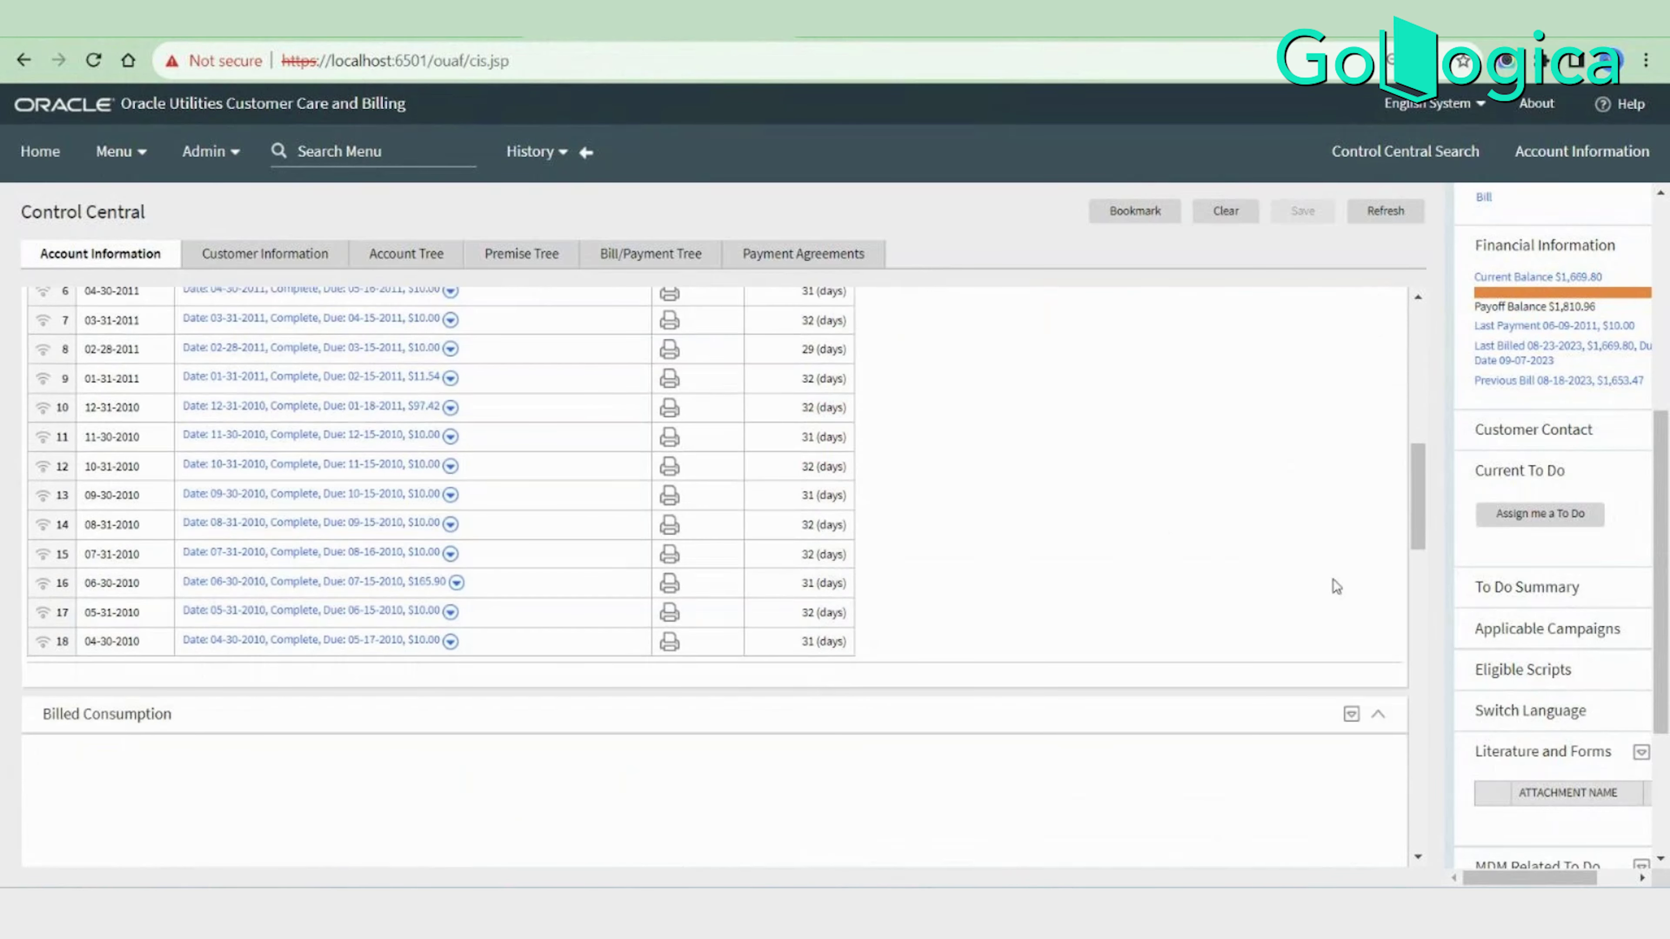
scroll(1333, 579, "up", 6)
scroll(1334, 560, "up", 5)
Examine the Account Financial History transactions and the remaining account zones down to Premise Activity Overview.
scroll(1325, 568, "down", 15)
scroll(1129, 757, "down", 2)
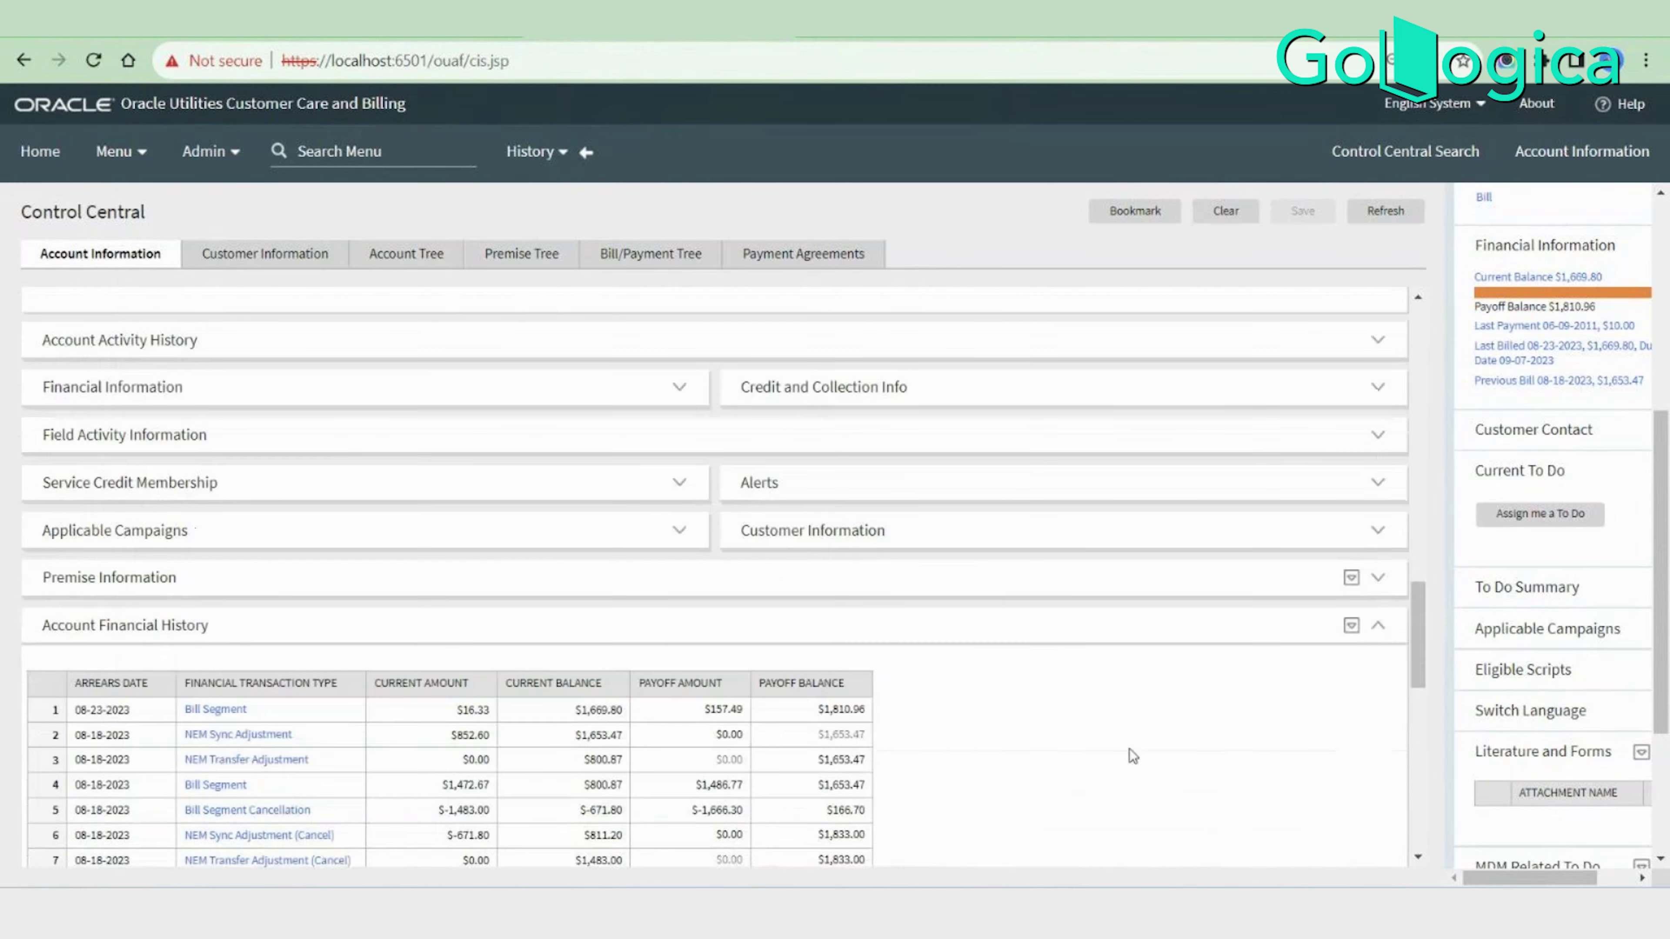
scroll(522, 645, "down", 3)
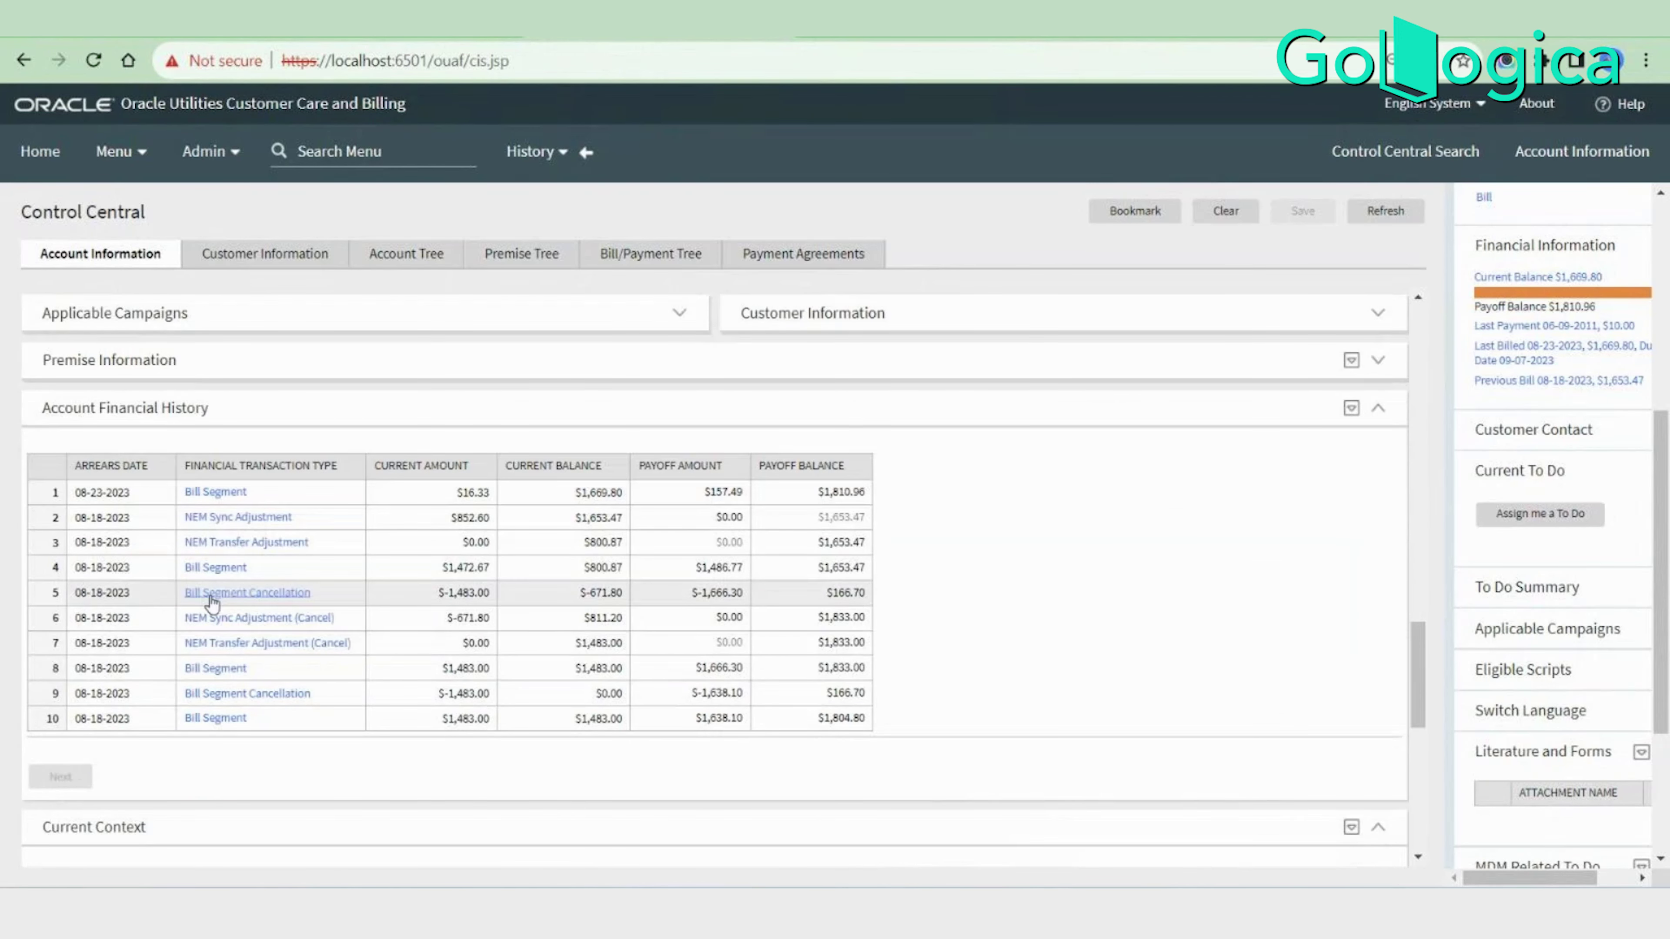
scroll(1584, 633, "up", 6)
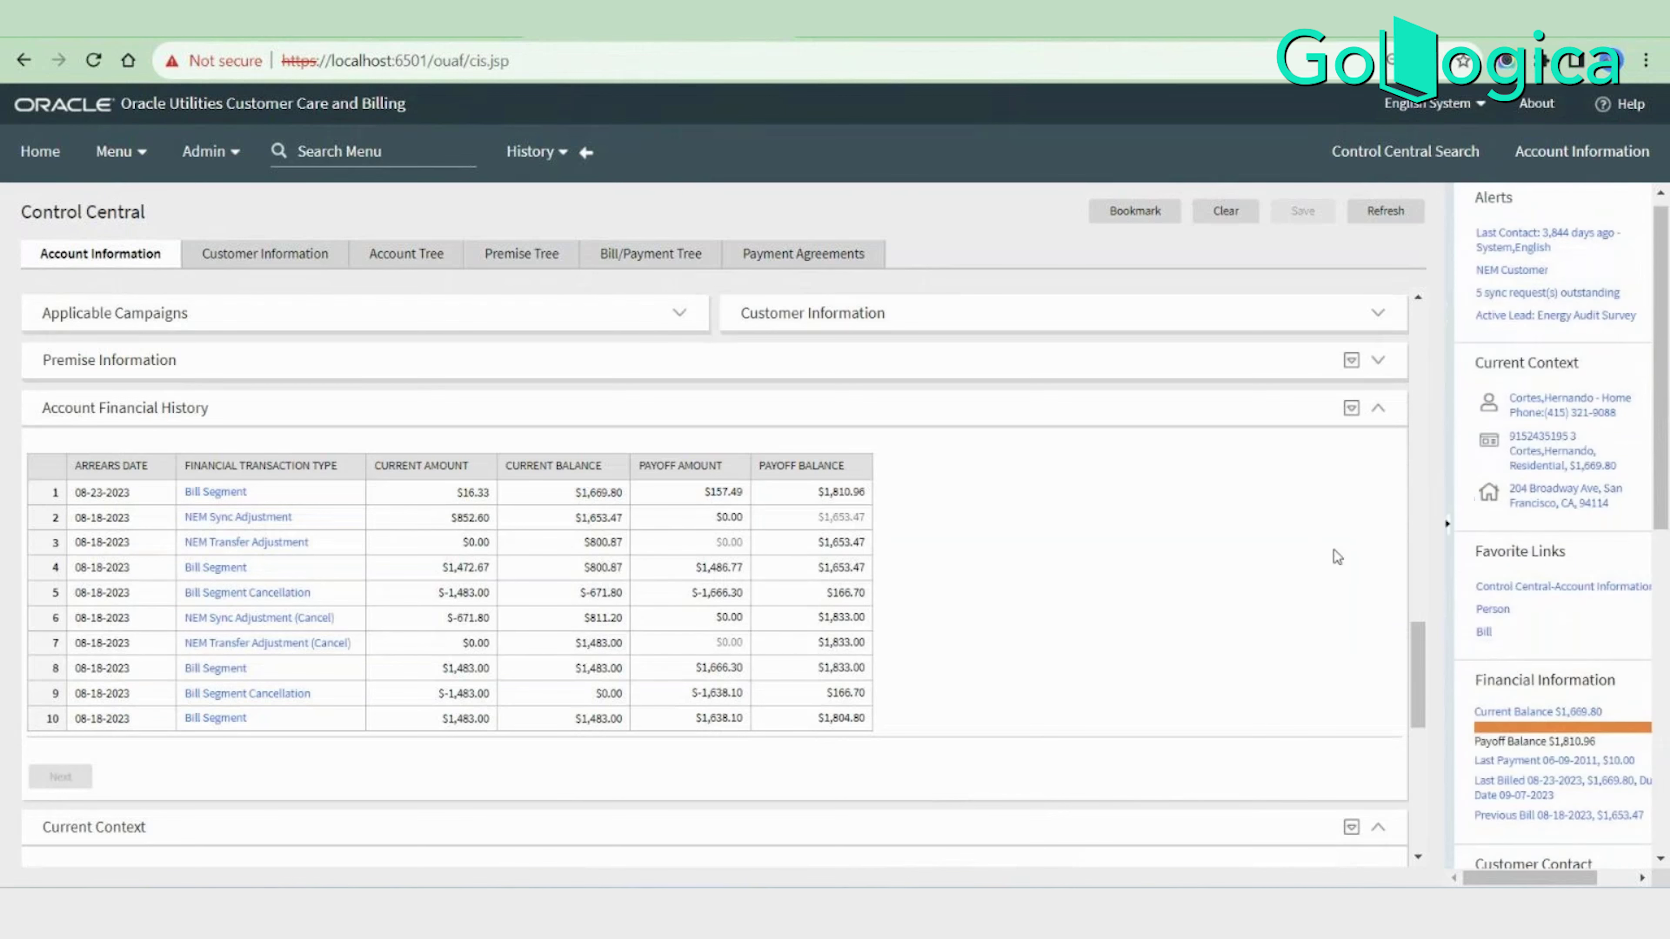
scroll(1182, 508, "up", 6)
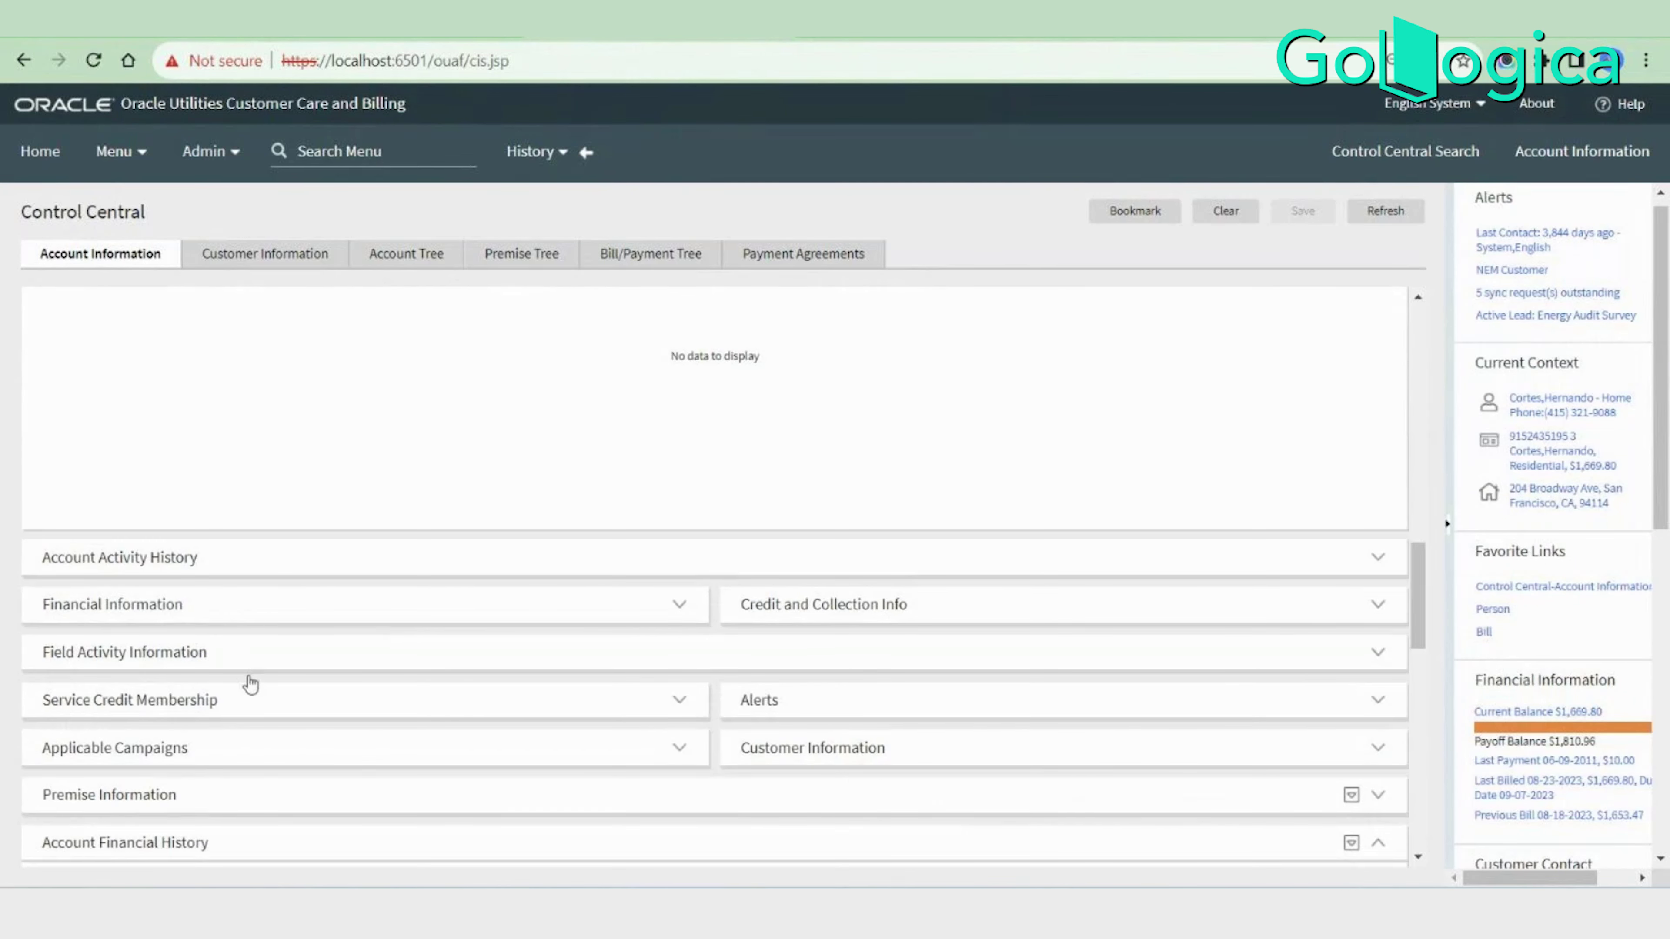
scroll(1121, 705, "down", 13)
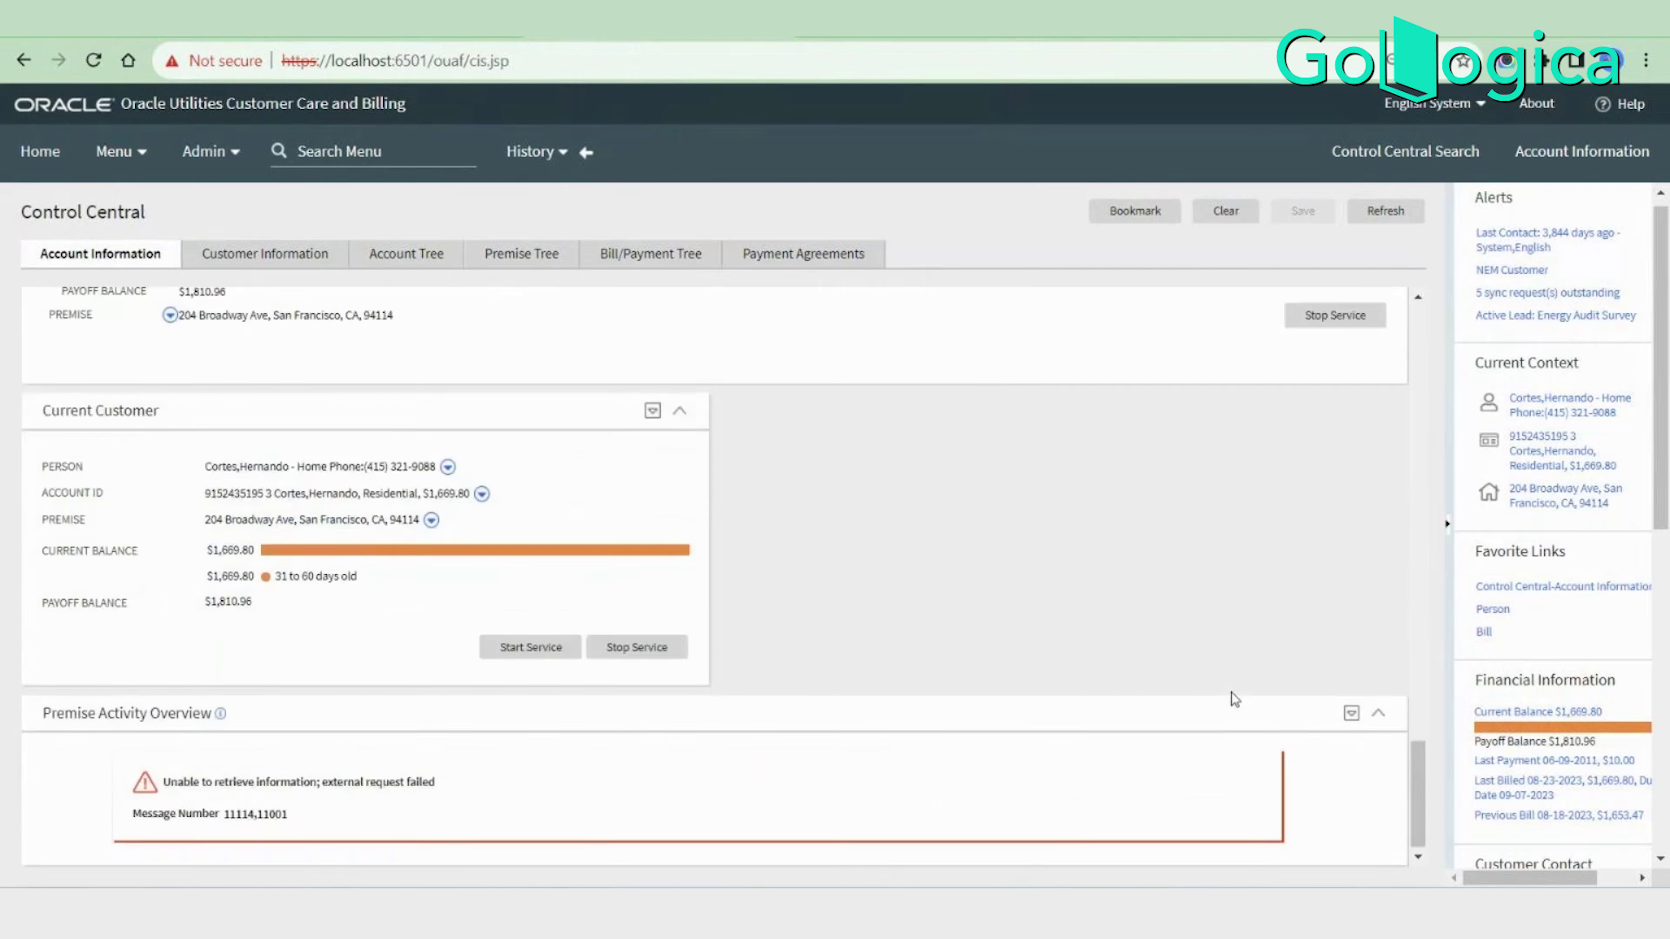
scroll(1114, 504, "up", 6)
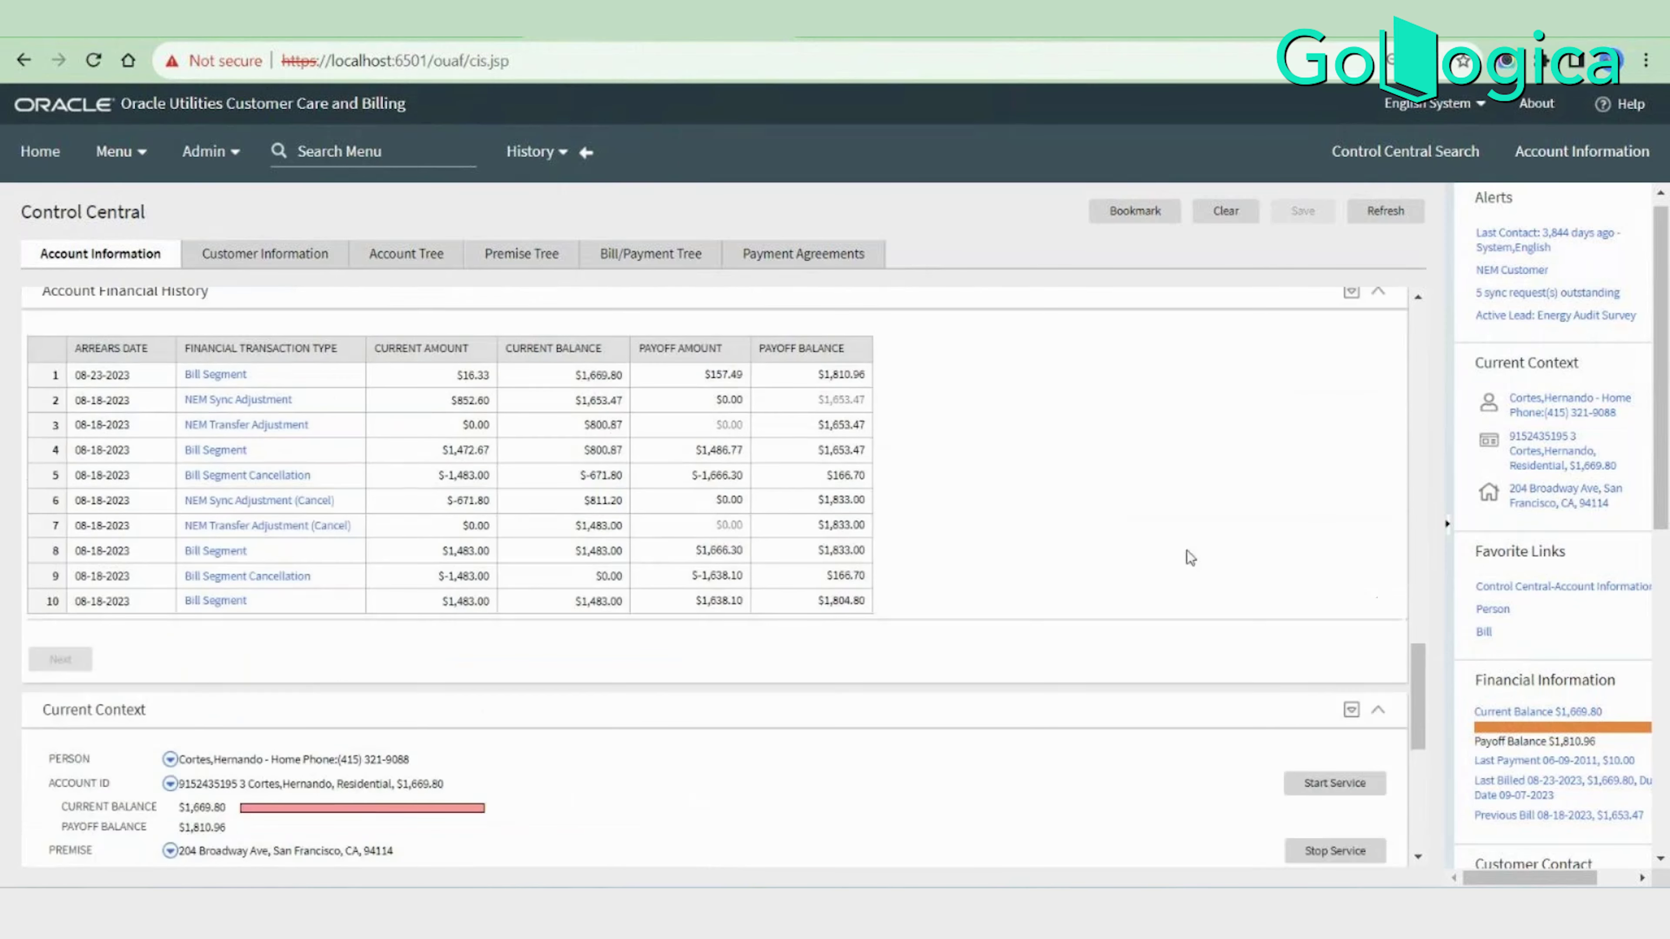
Expand the Premise Information zone and review its details and the account zones below it.
scroll(1248, 601, "up", 3)
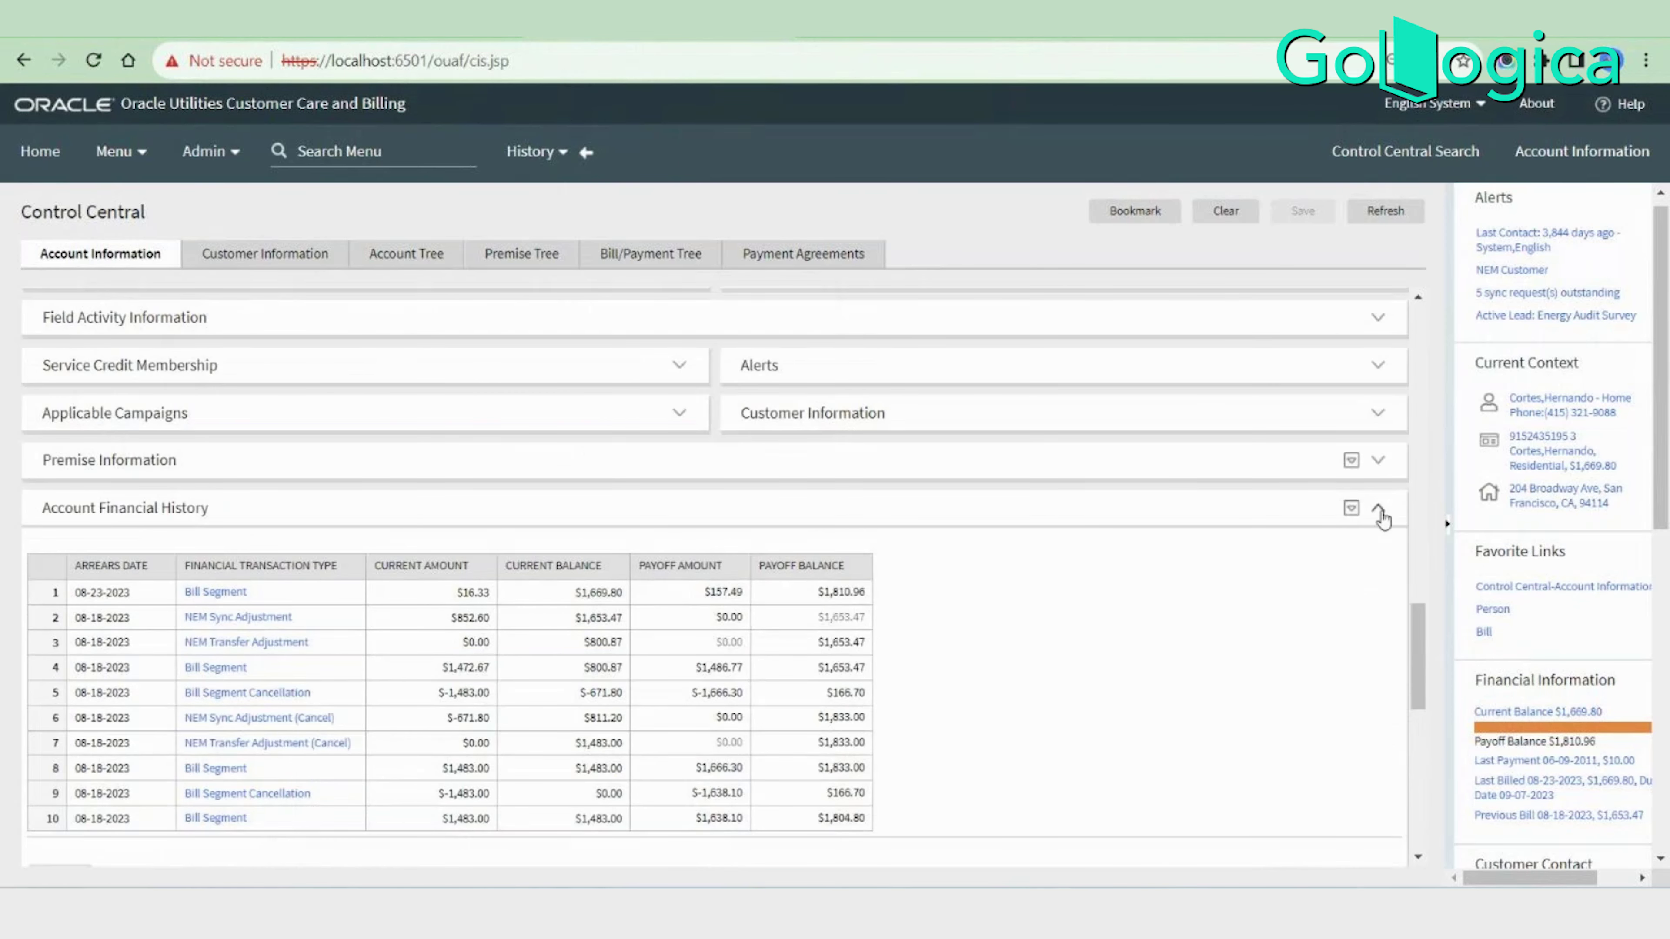
left_click(1378, 462)
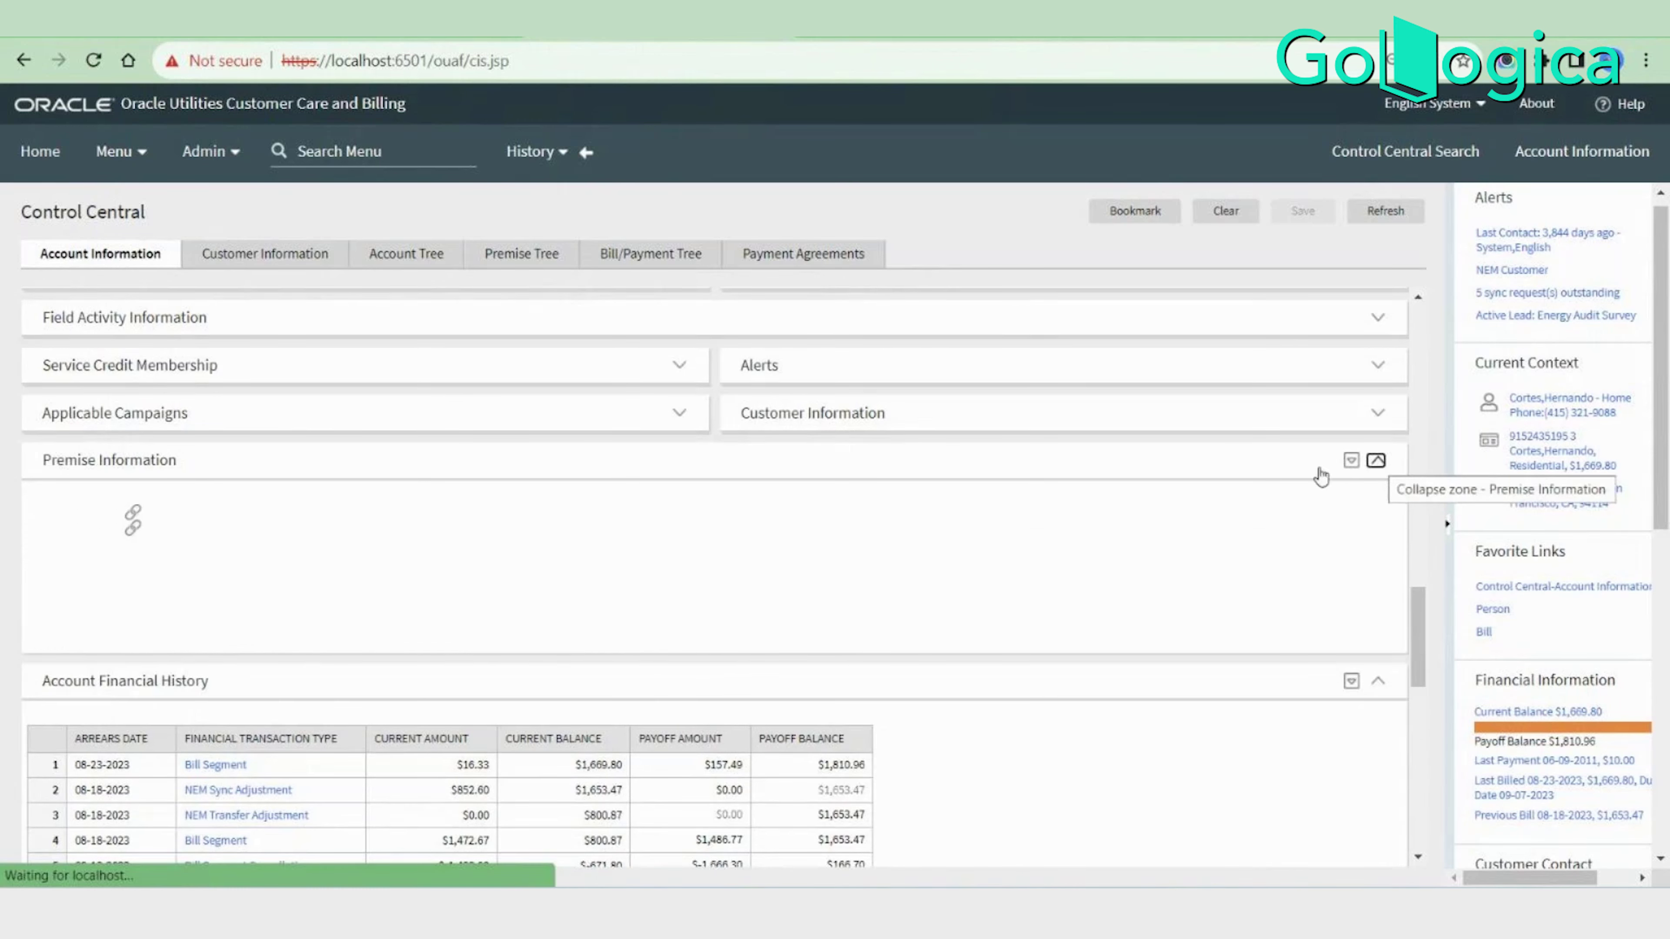
left_click_drag(29, 463, 223, 465)
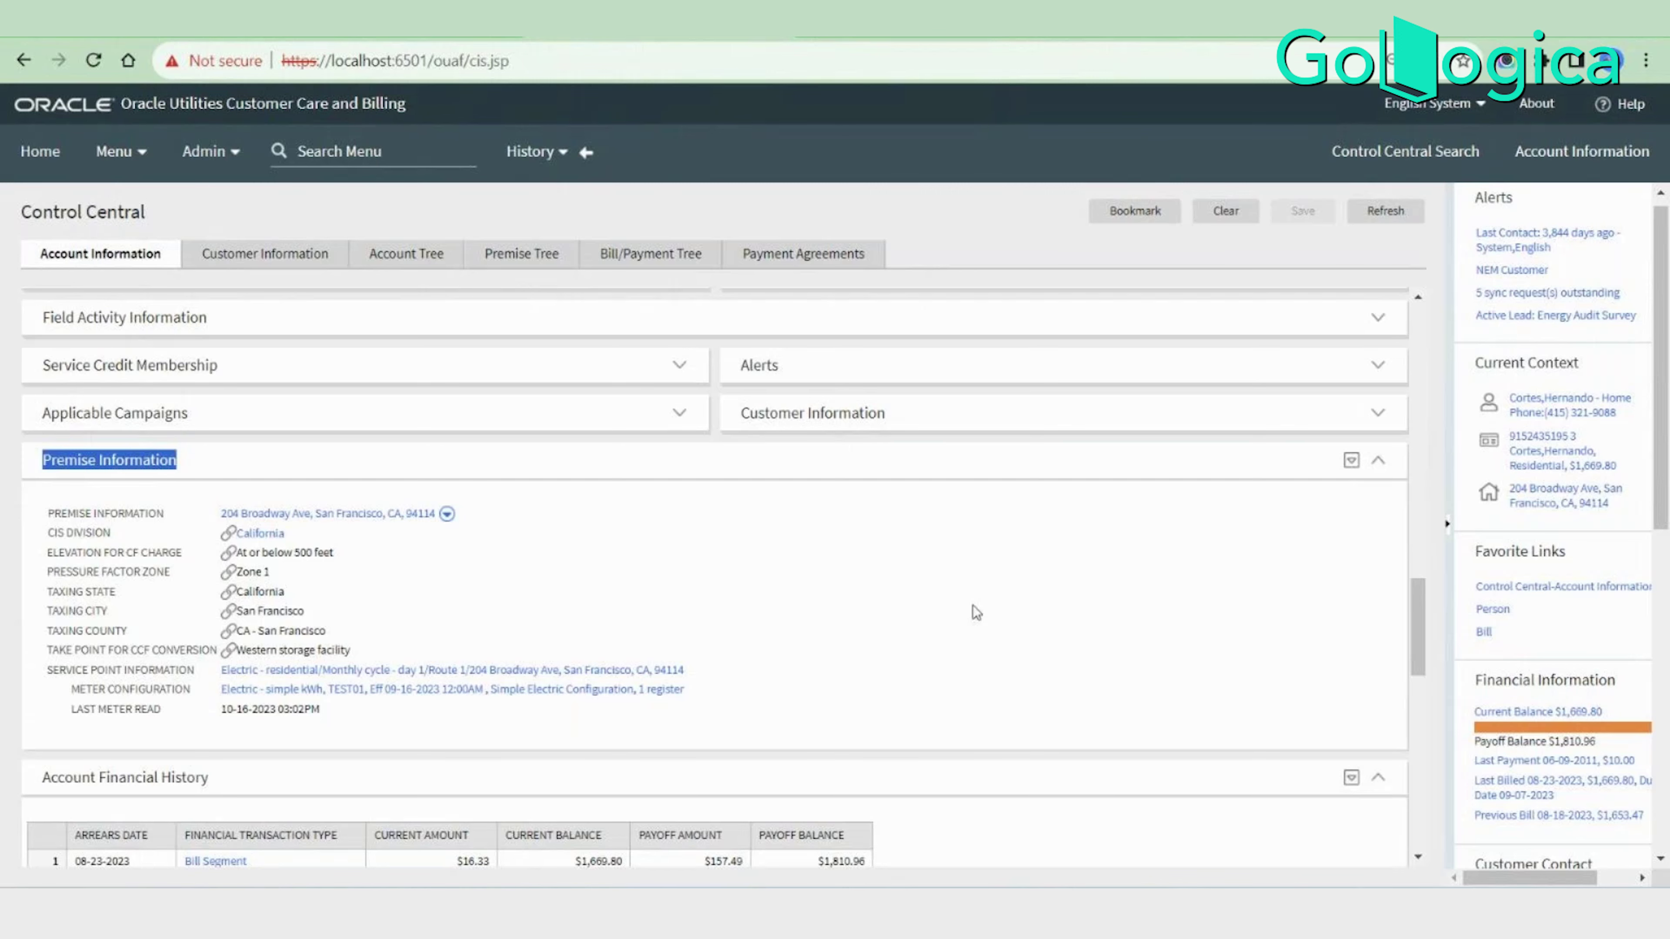
scroll(973, 606, "down", 3)
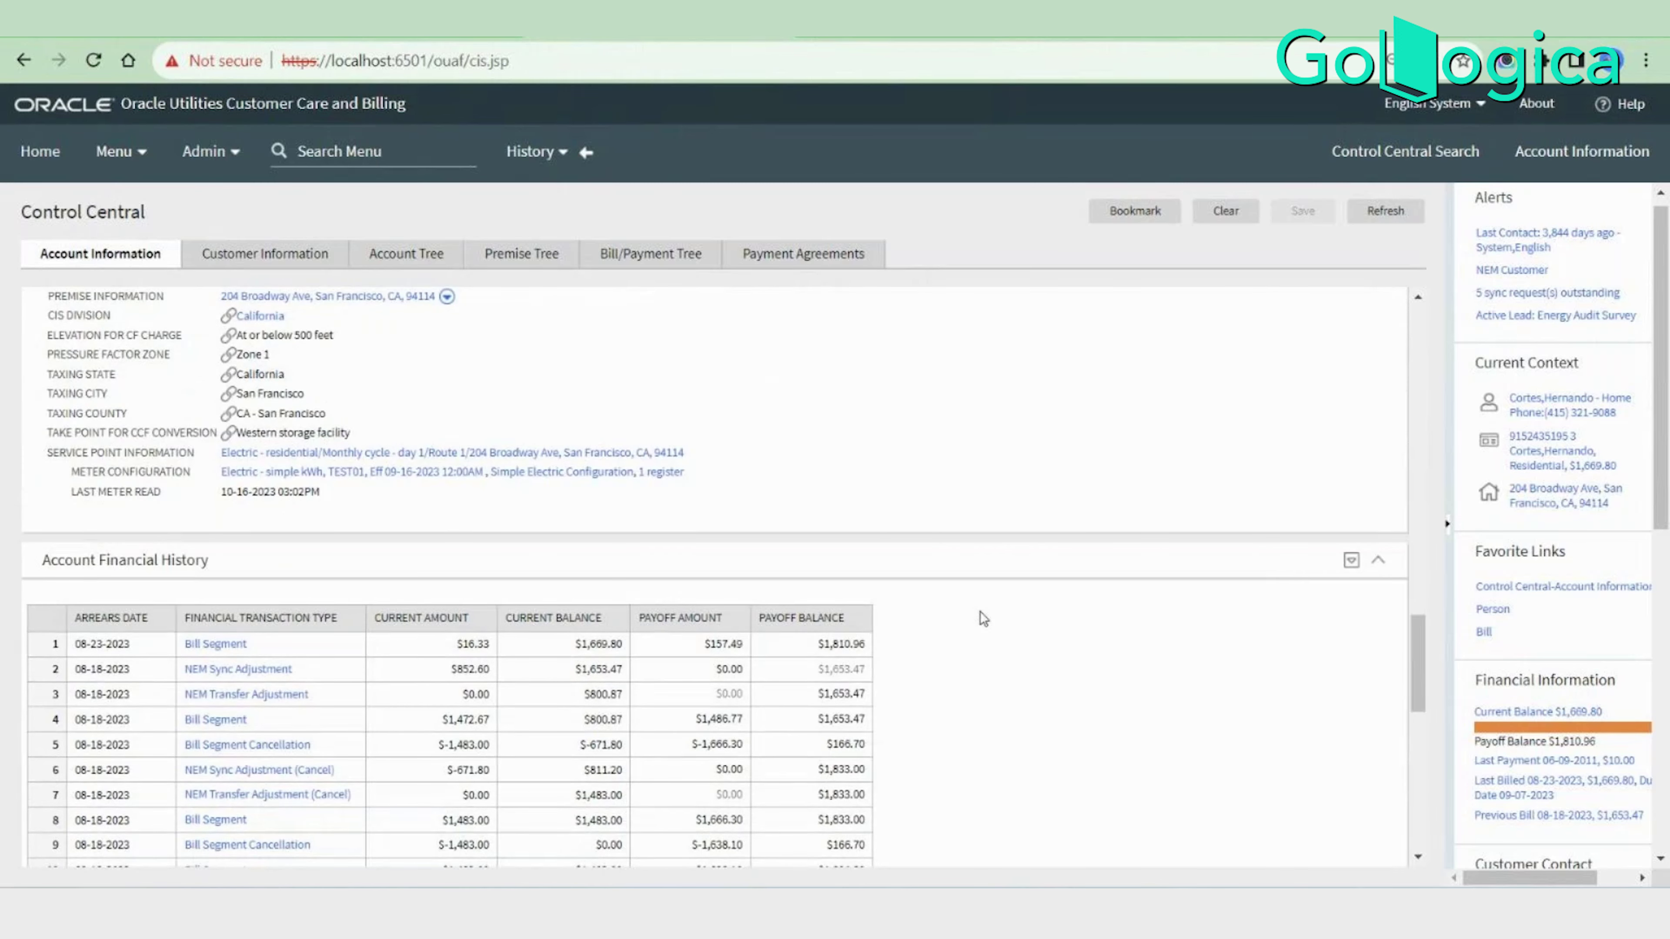
scroll(979, 612, "down", 6)
scroll(988, 615, "down", 2)
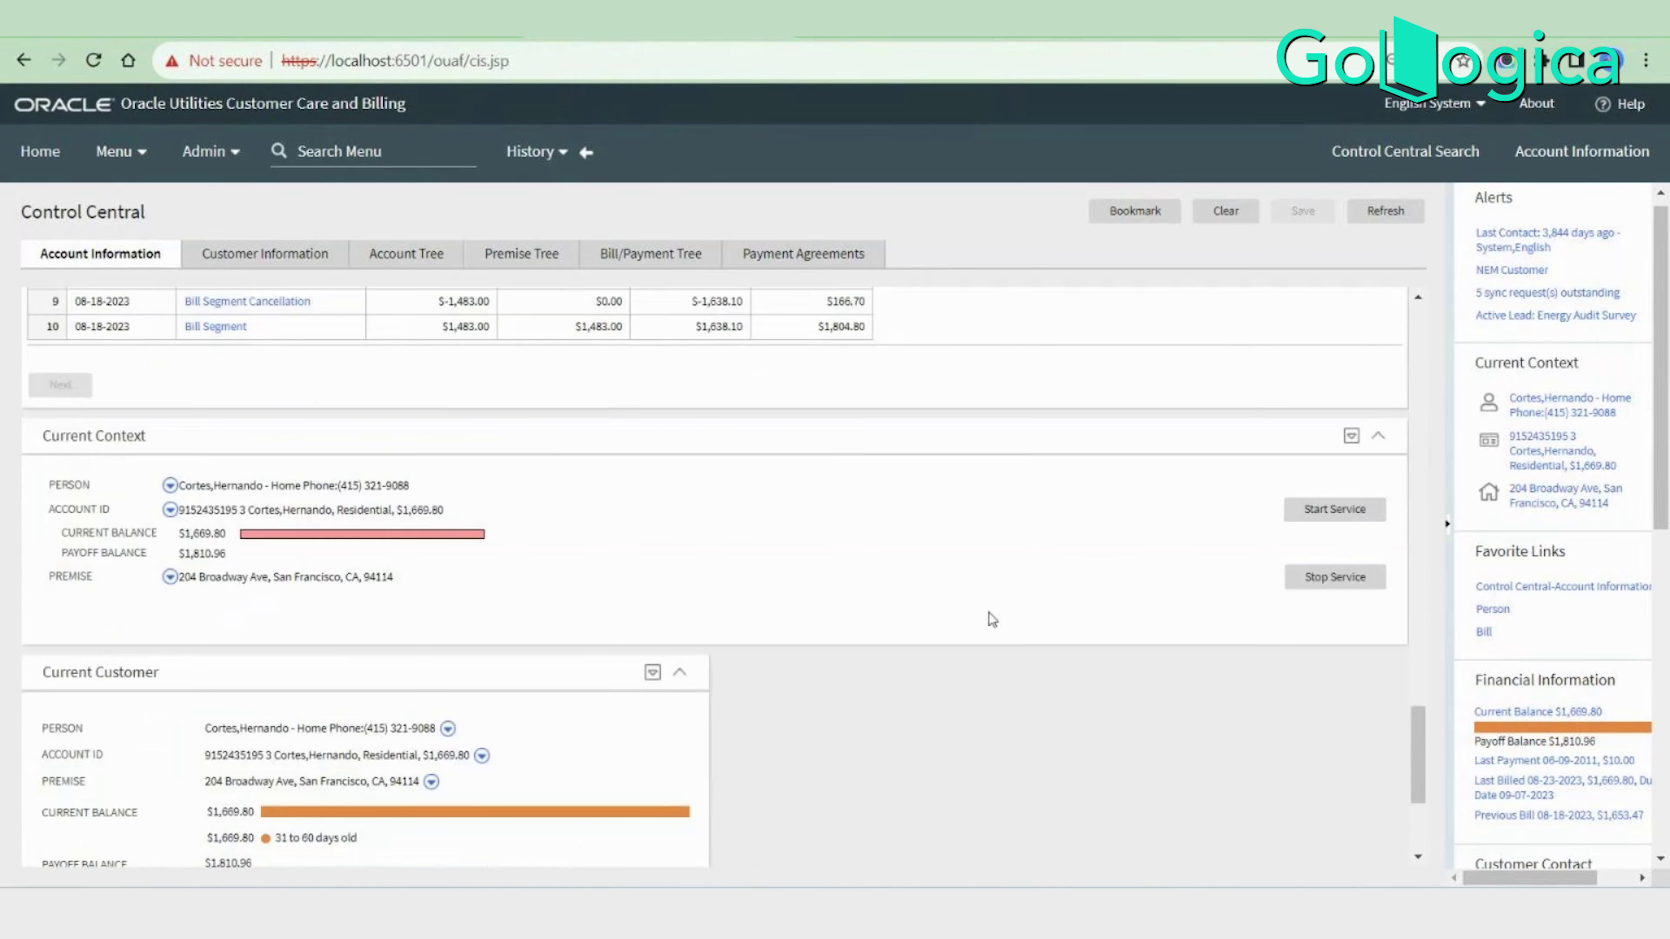
Expand the Financial Information zone on the account information page.
scroll(993, 622, "down", 4)
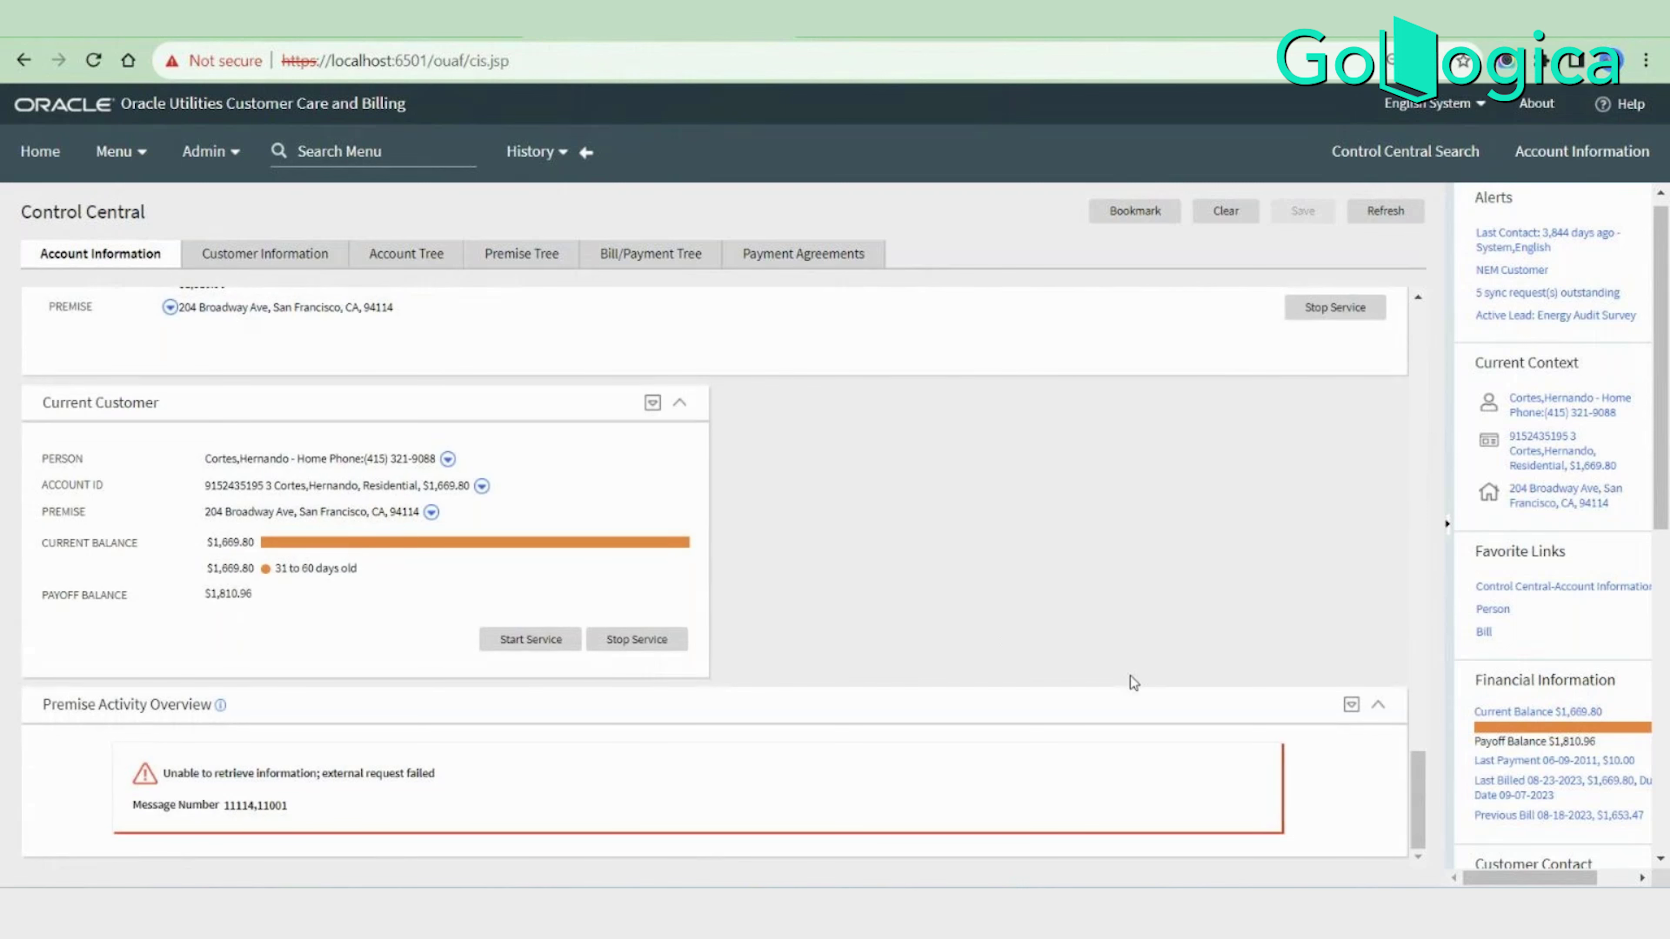
scroll(1118, 674, "up", 6)
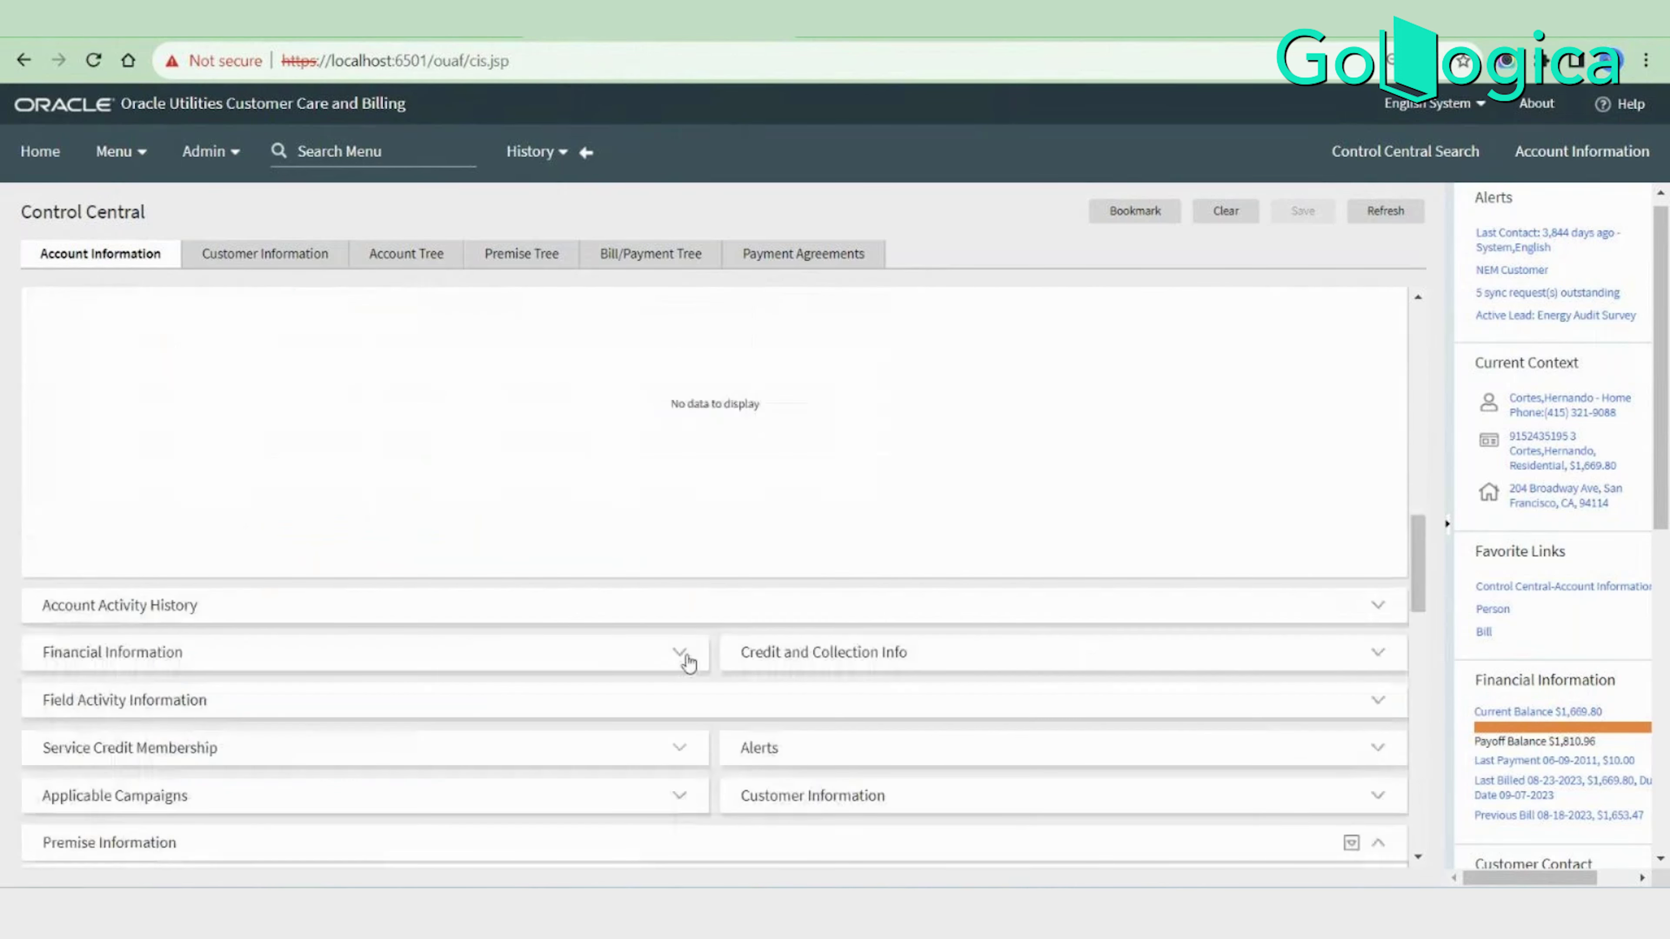
left_click(681, 654)
scroll(785, 685, "down", 8)
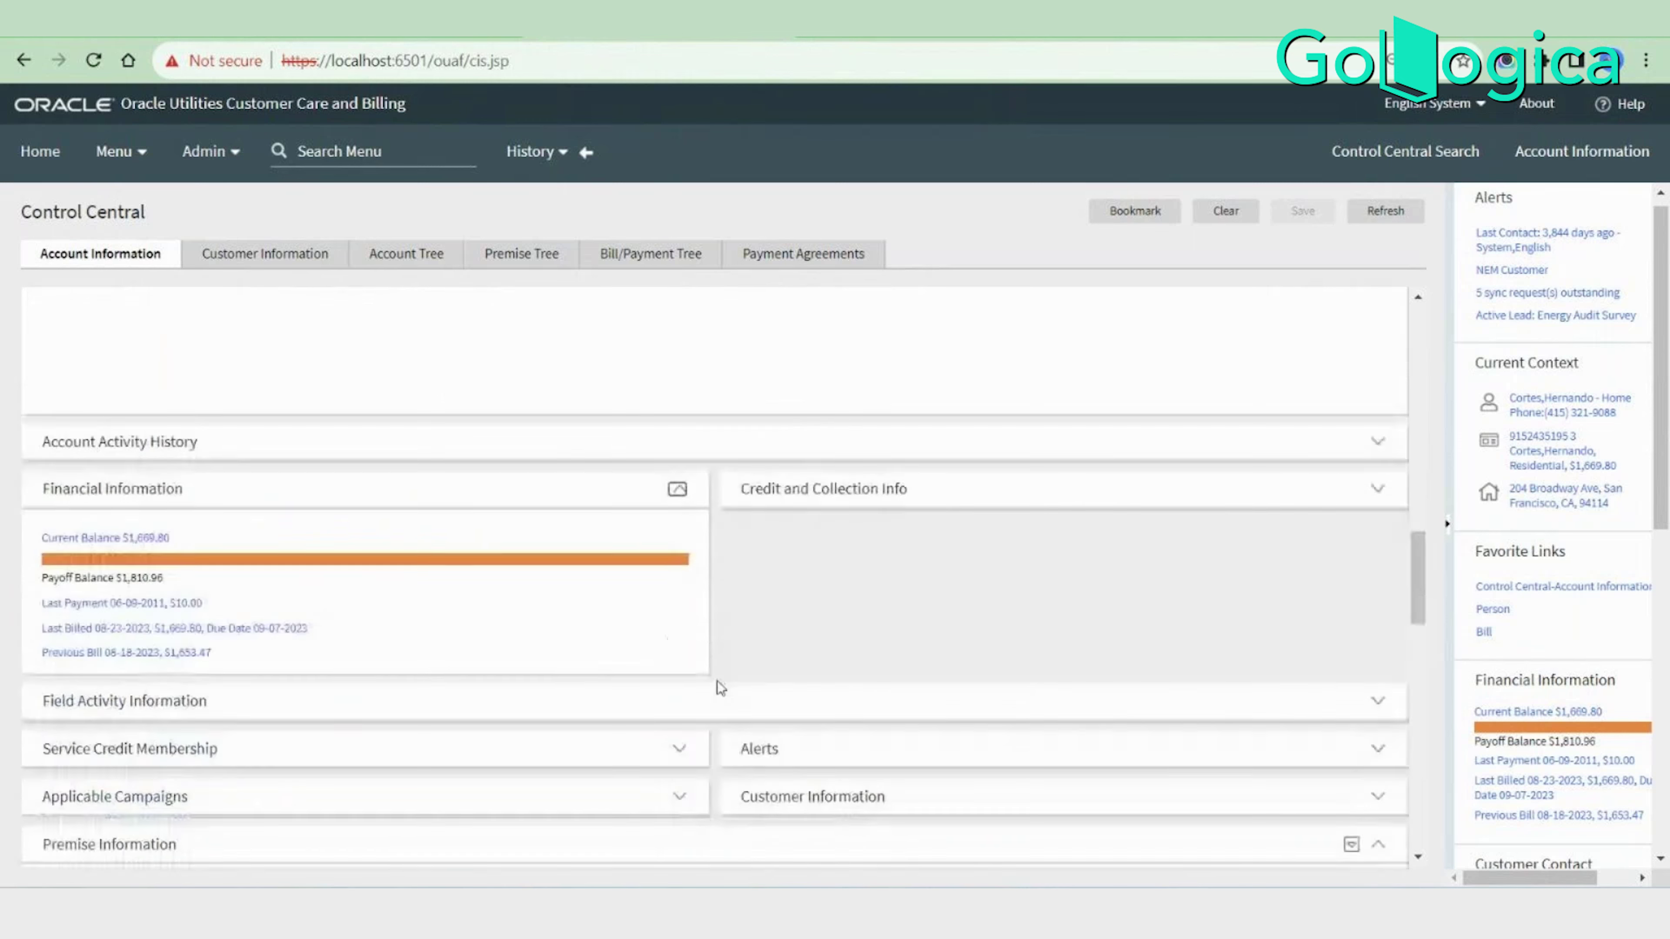
scroll(388, 567, "up", 2)
scroll(388, 567, "up", 4)
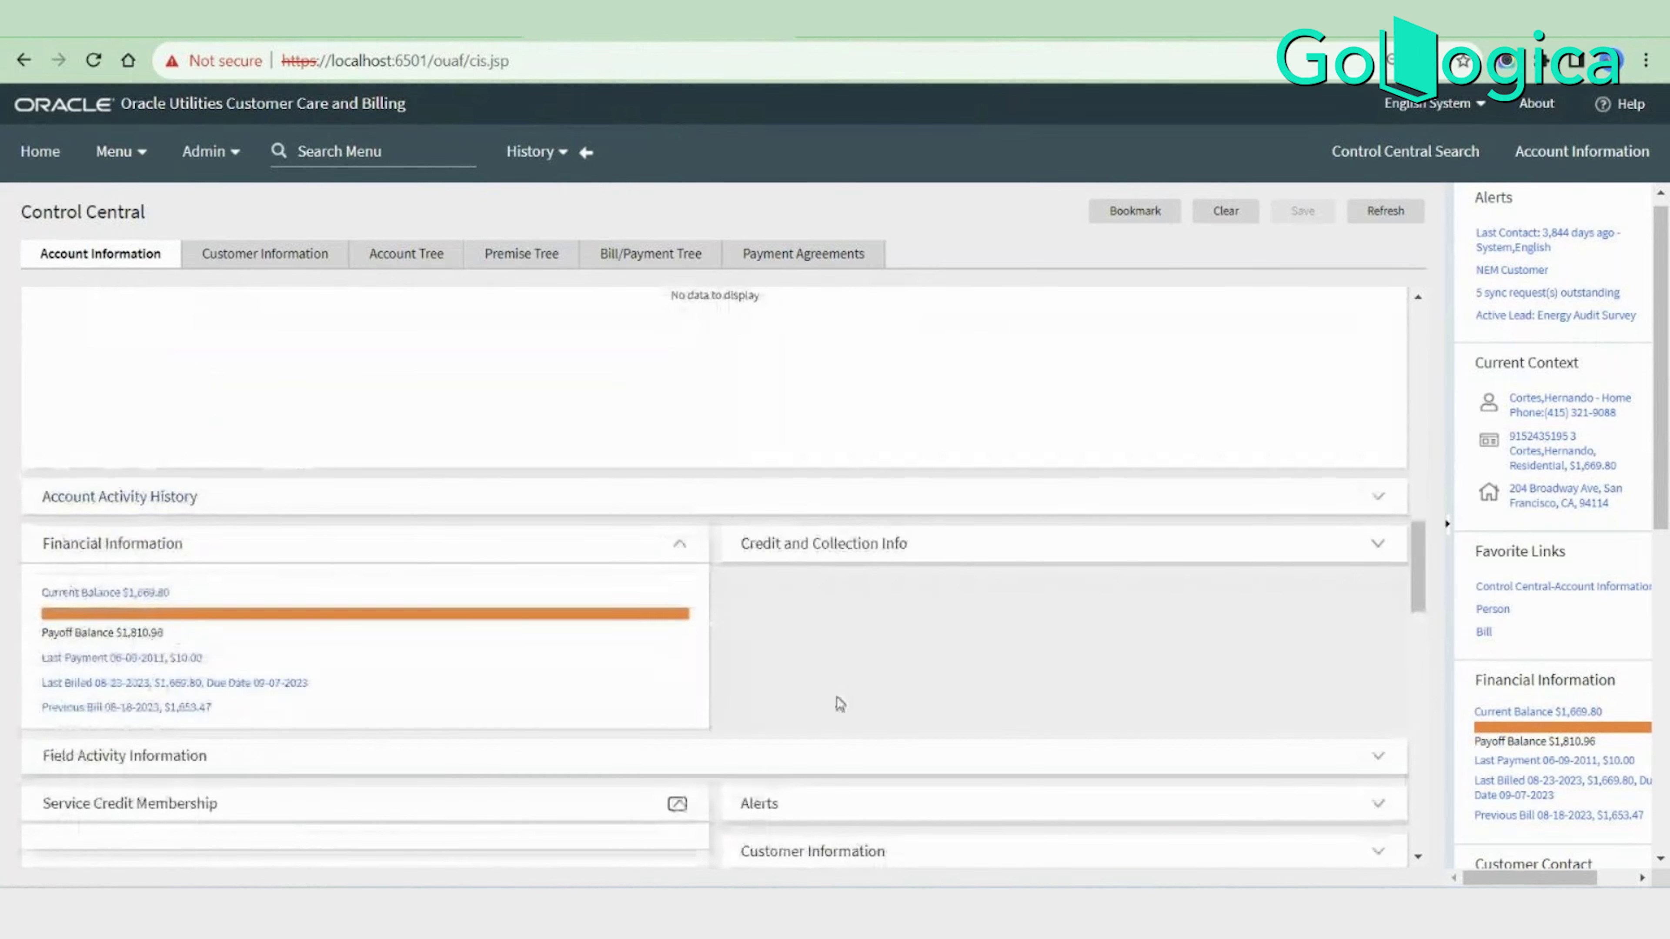
Expand the Service Credit Membership, Applicable Campaigns, Customer Information, Alerts and Field Activity Information zones and review their contents.
scroll(940, 652, "down", 2)
left_click(680, 772)
left_click(1376, 744)
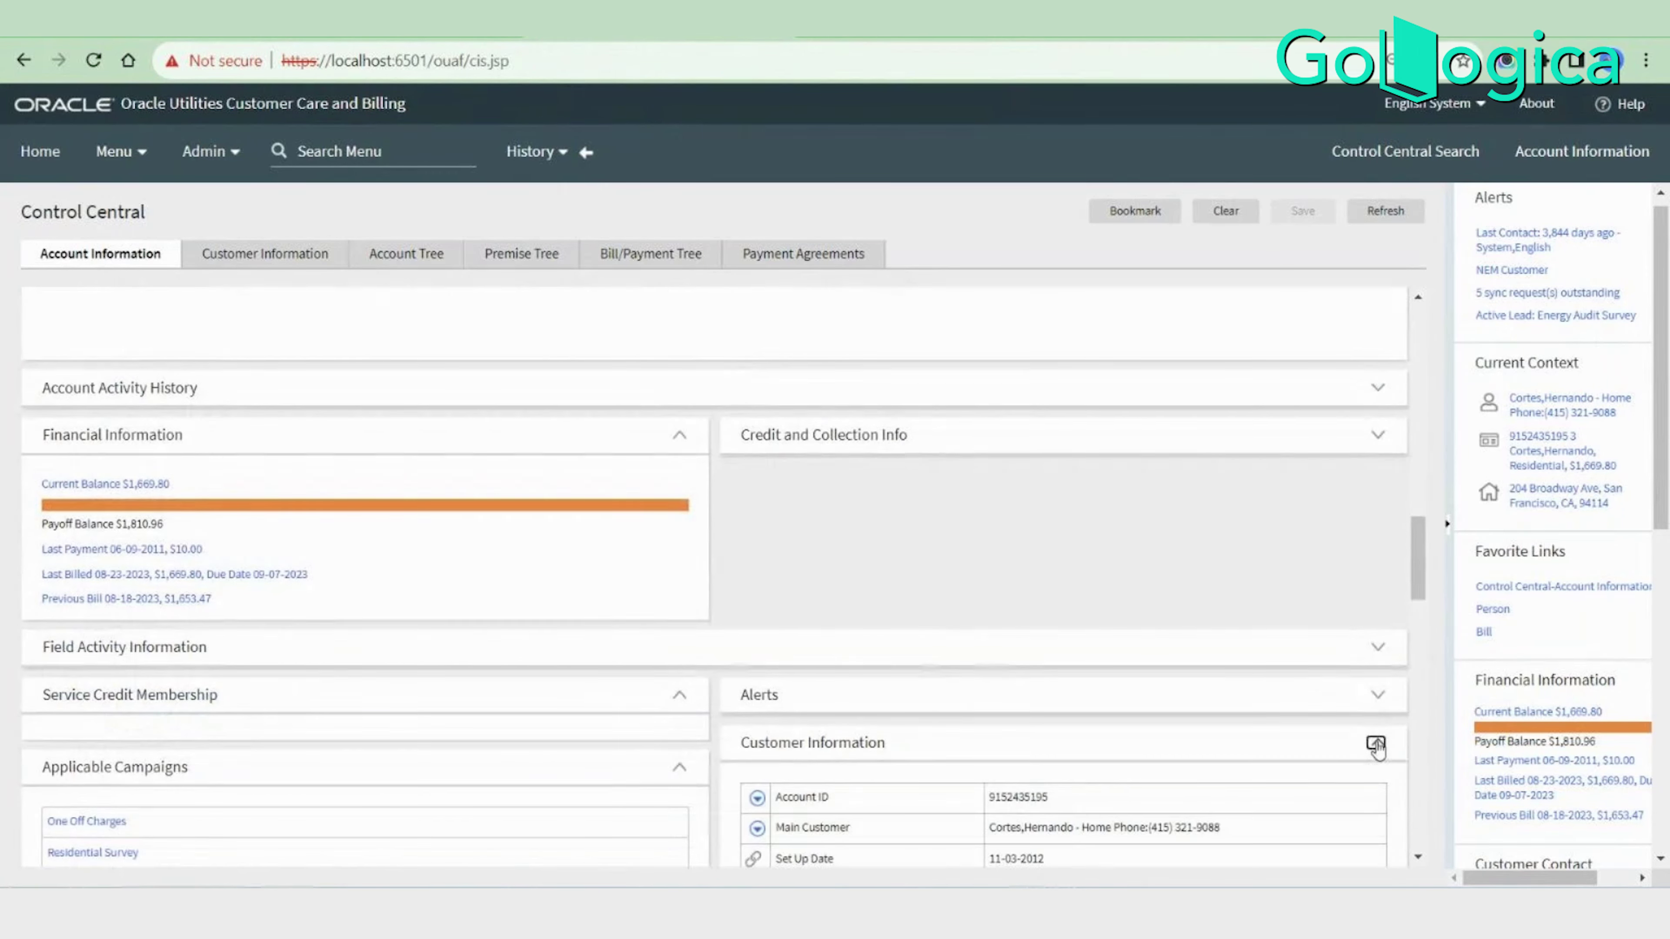
left_click(1377, 696)
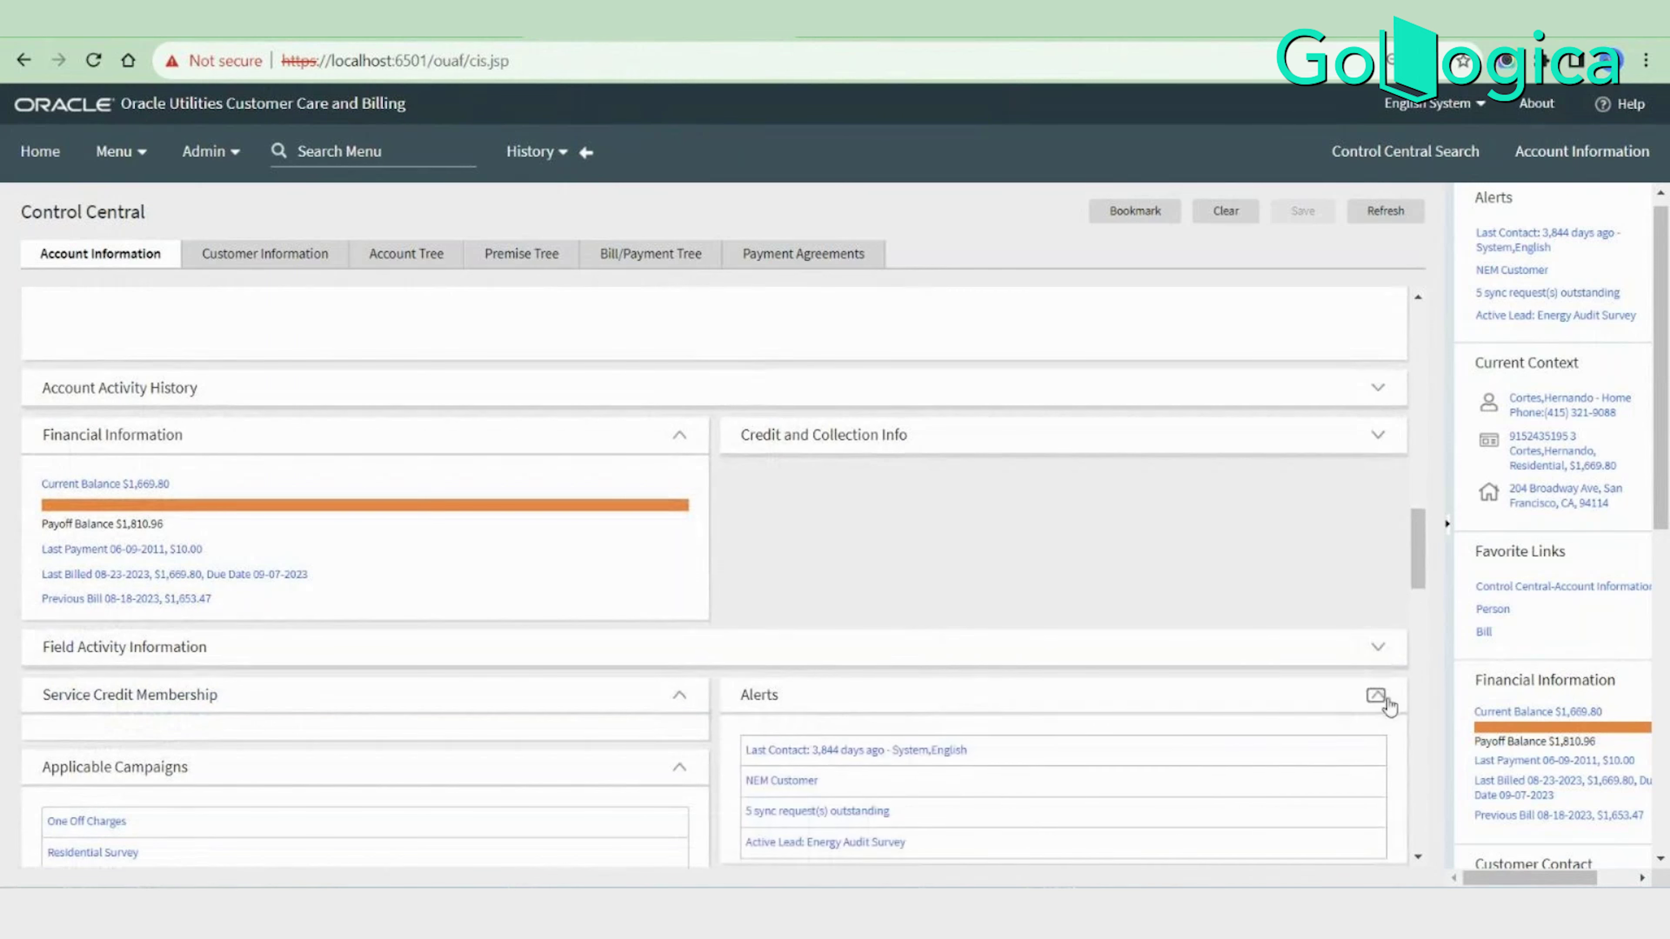
left_click(1376, 648)
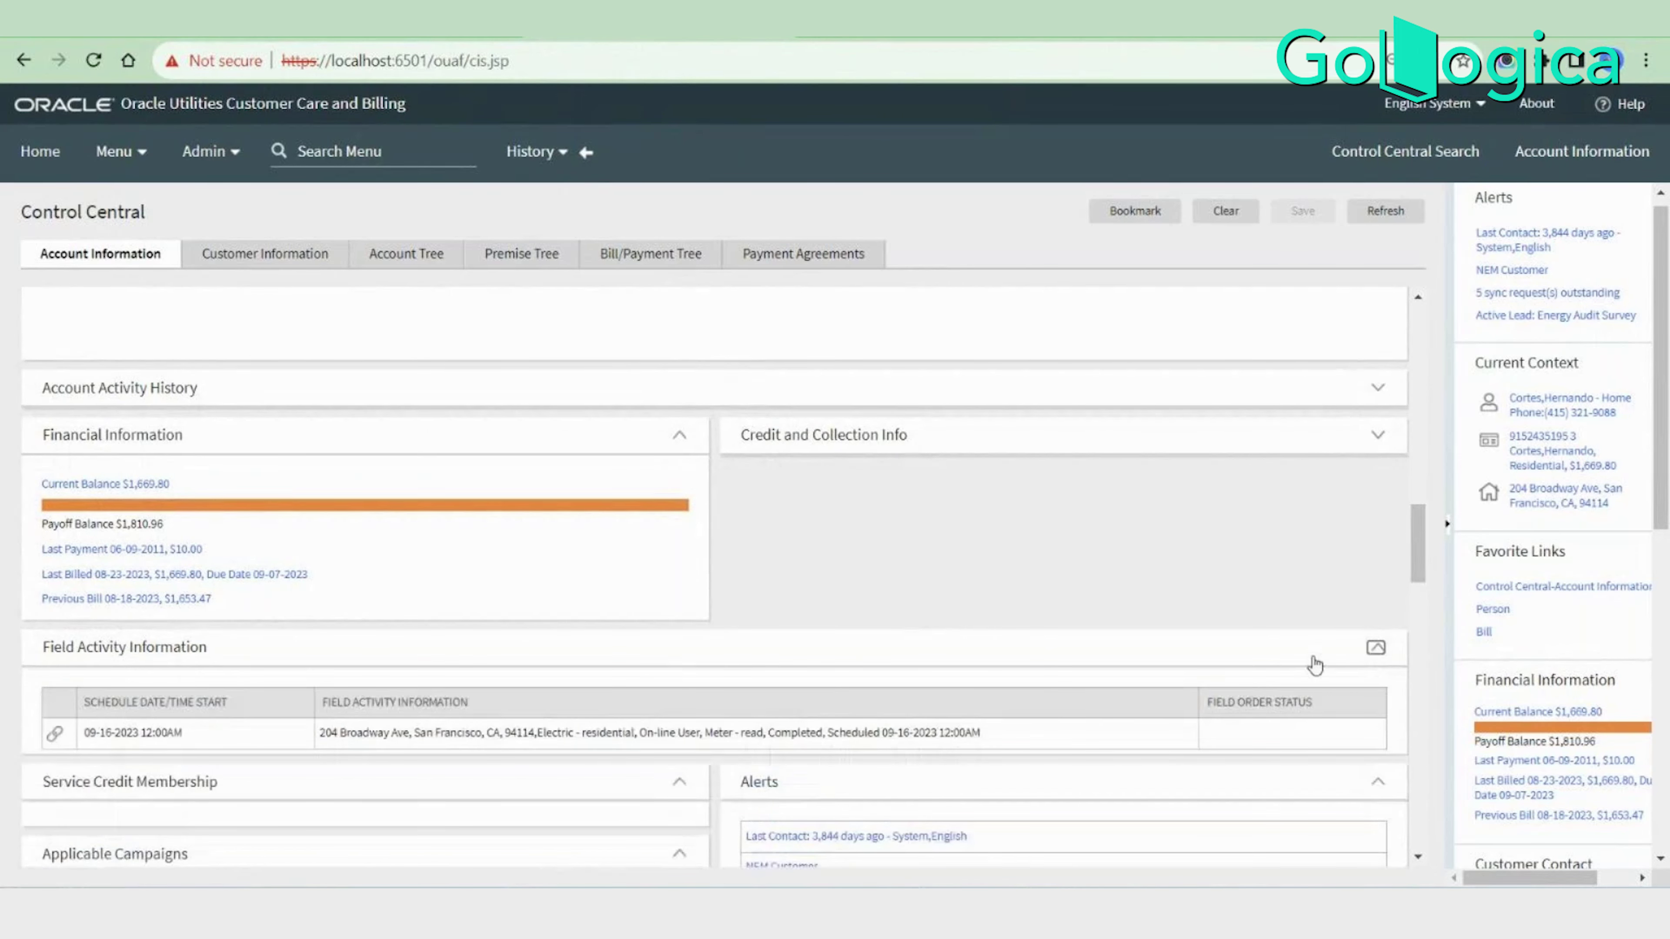
scroll(1269, 663, "down", 5)
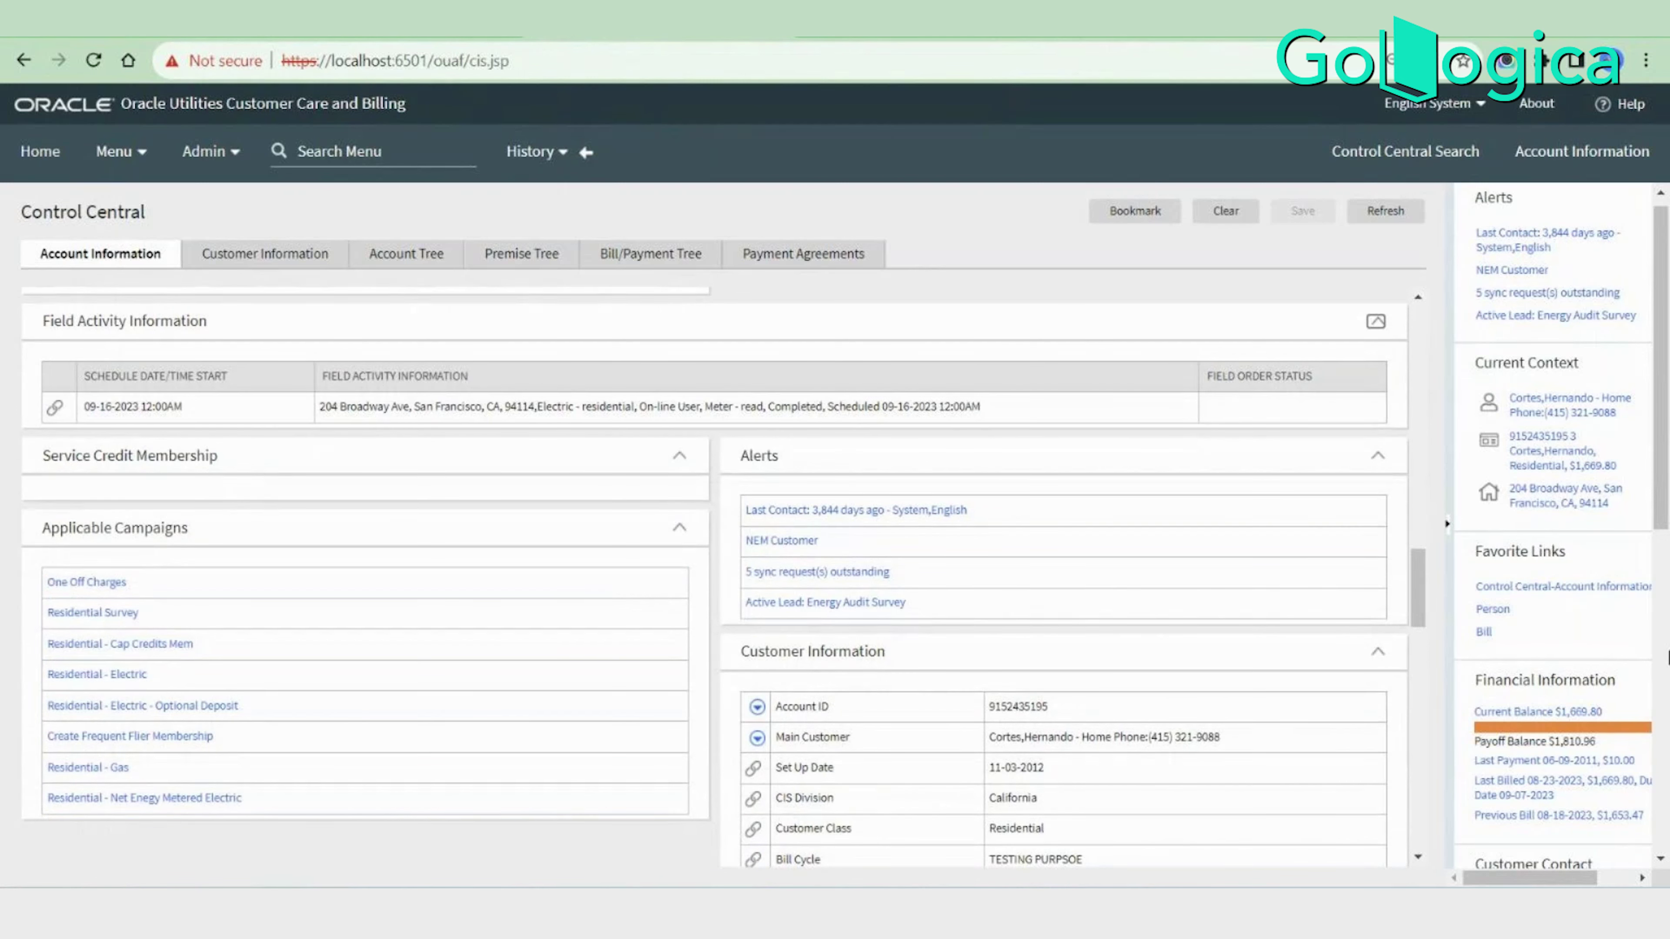
Open the account's last bill, dated 08-23-2023, from the dashboard's financial information.
scroll(951, 526, "up", 10)
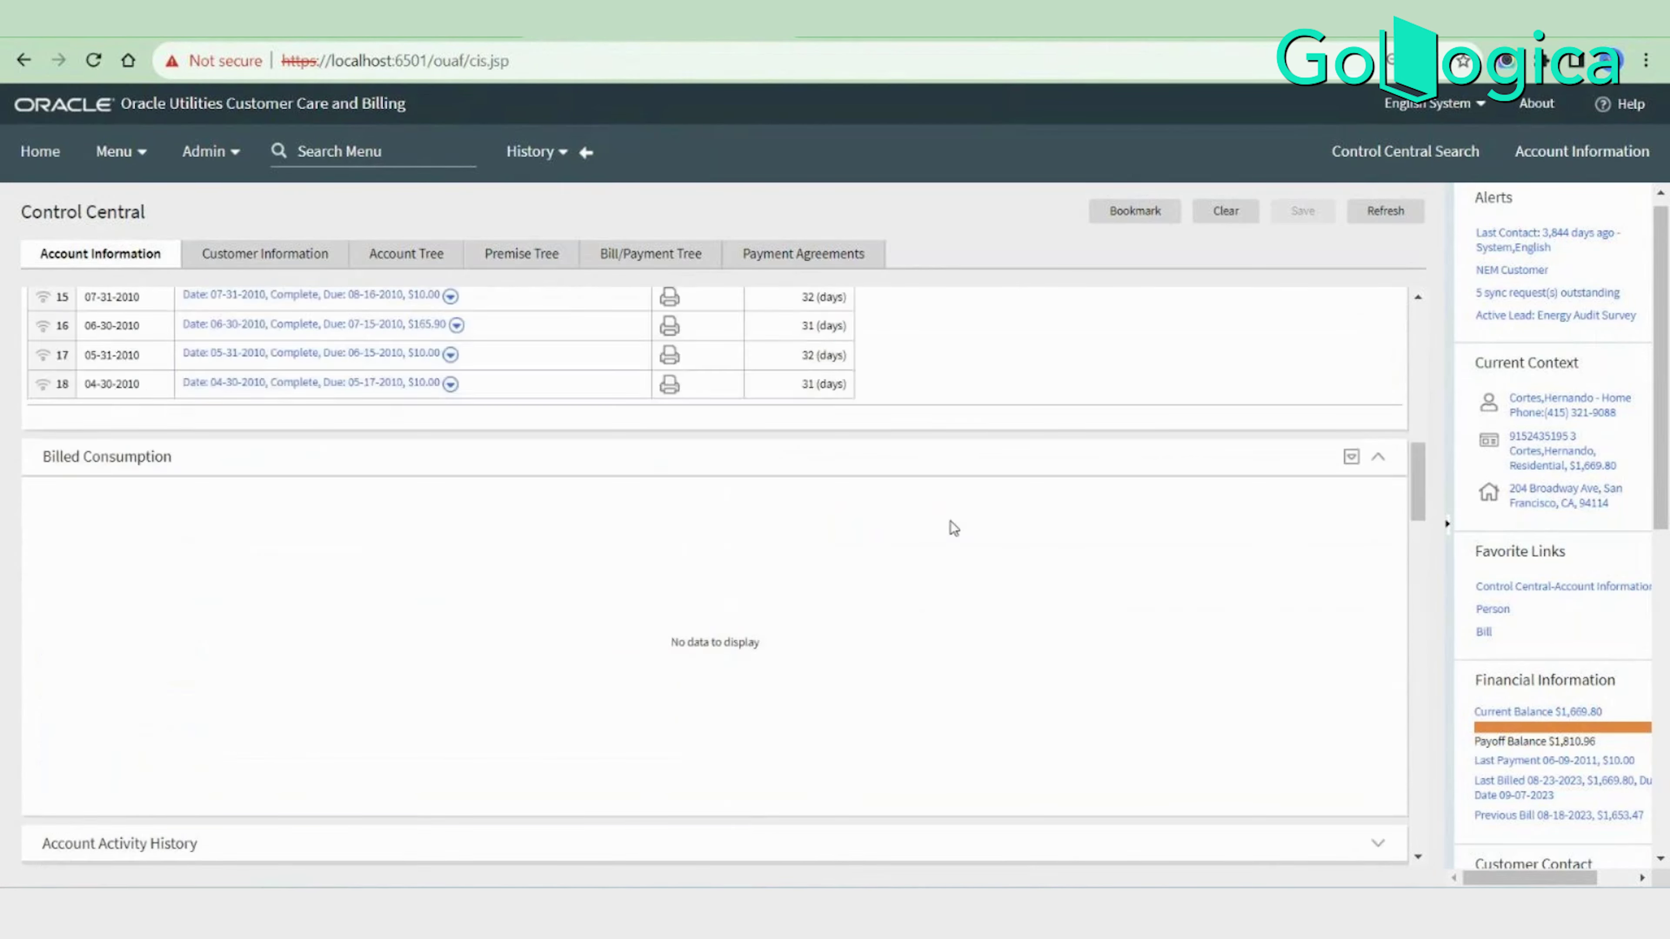
scroll(1630, 697, "down", 3)
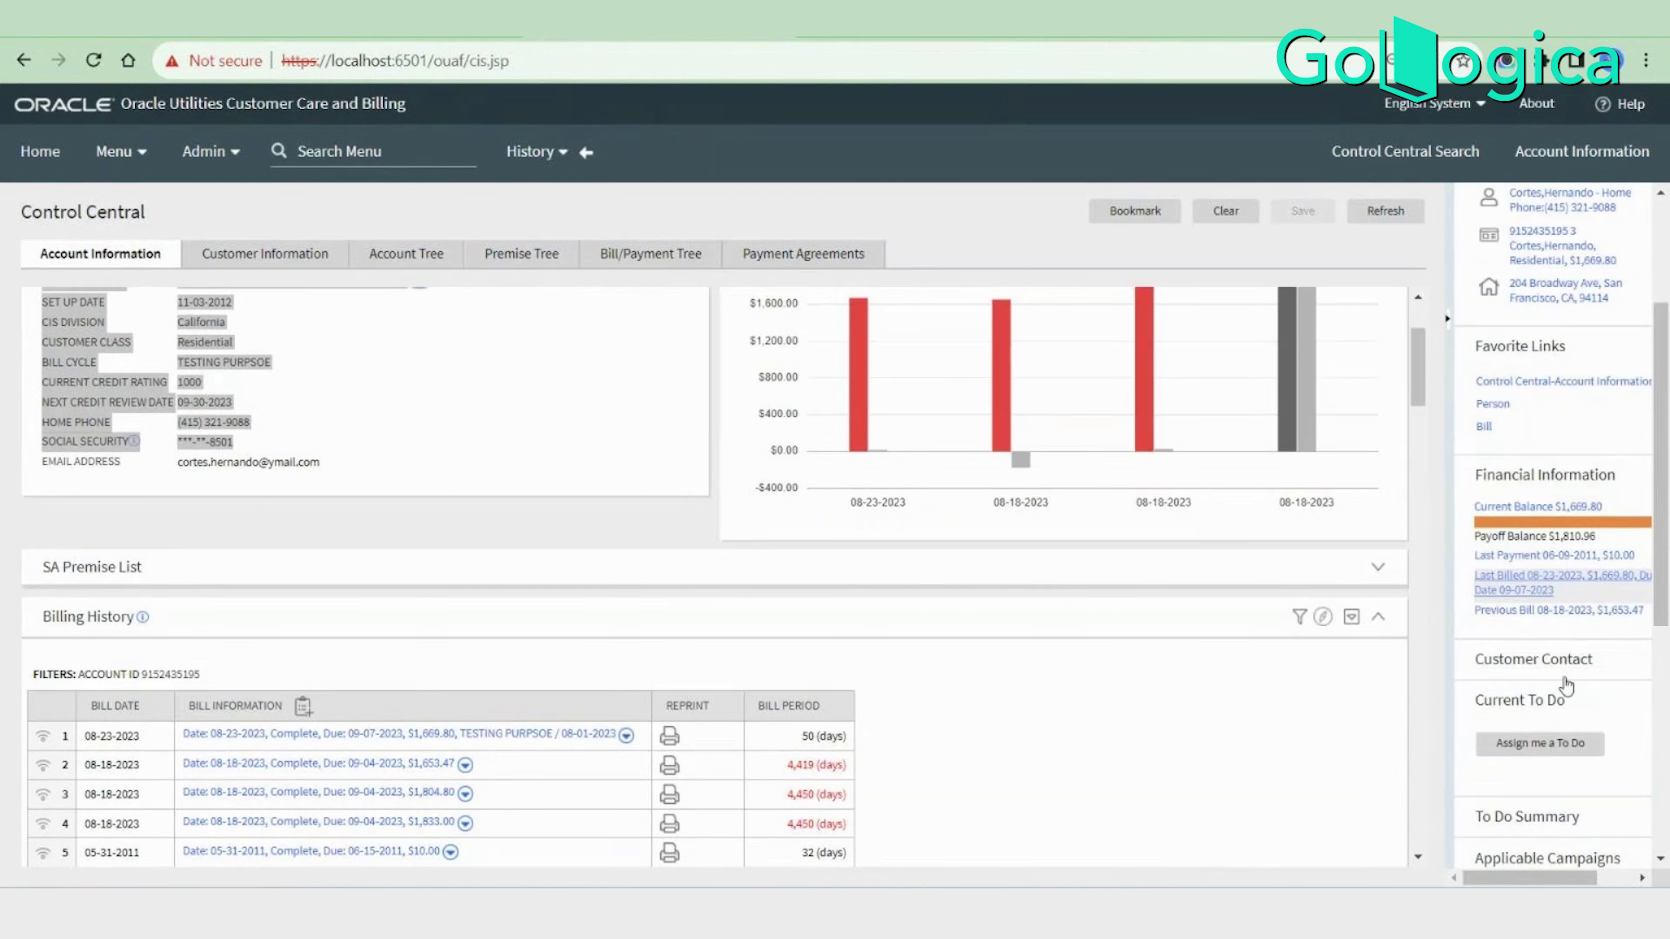
left_click(1533, 582)
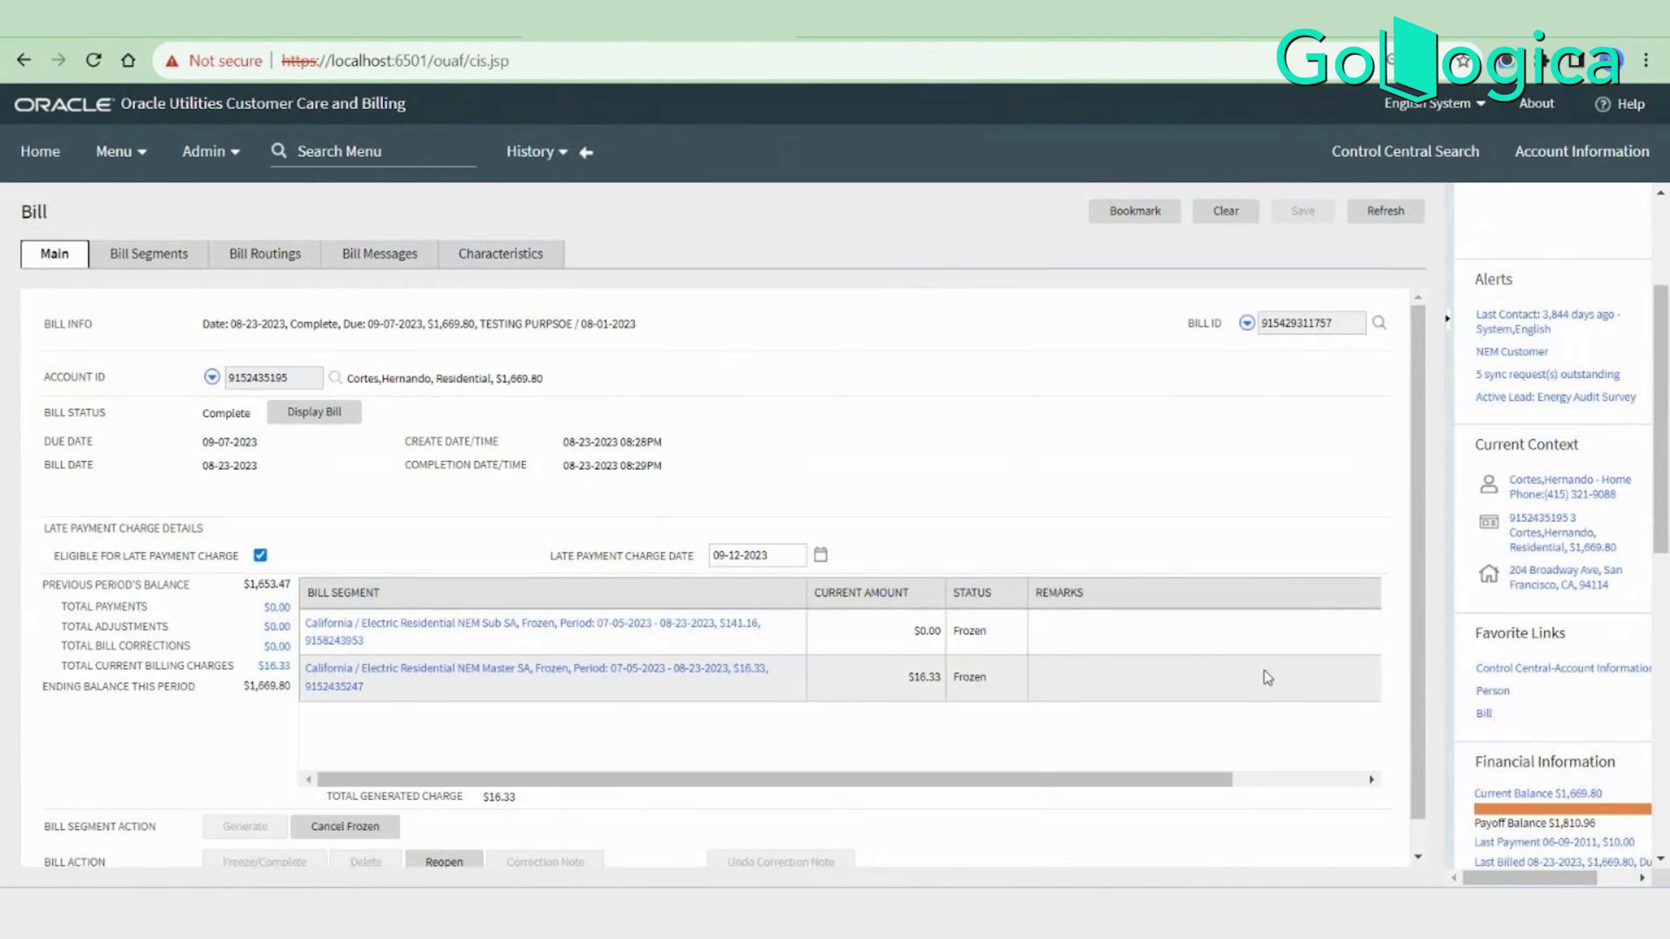
Try to look up a bill by its bill ID in the financial bill search and return to the 08-23-2023 bill.
double_click(1303, 323)
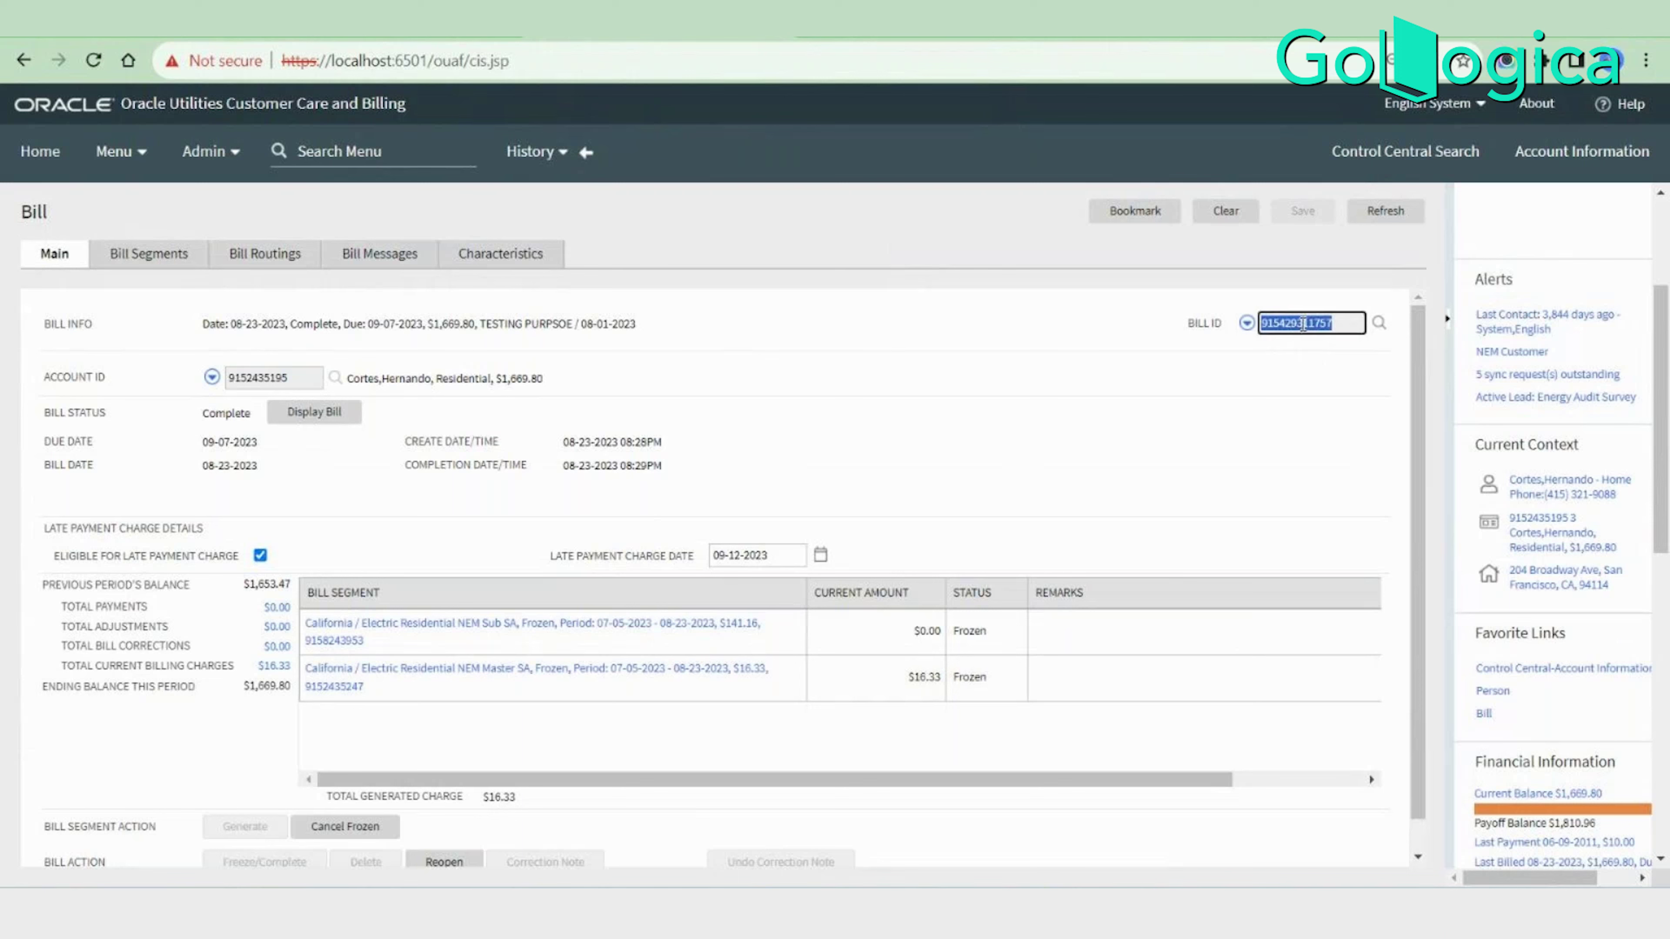
left_click(117, 156)
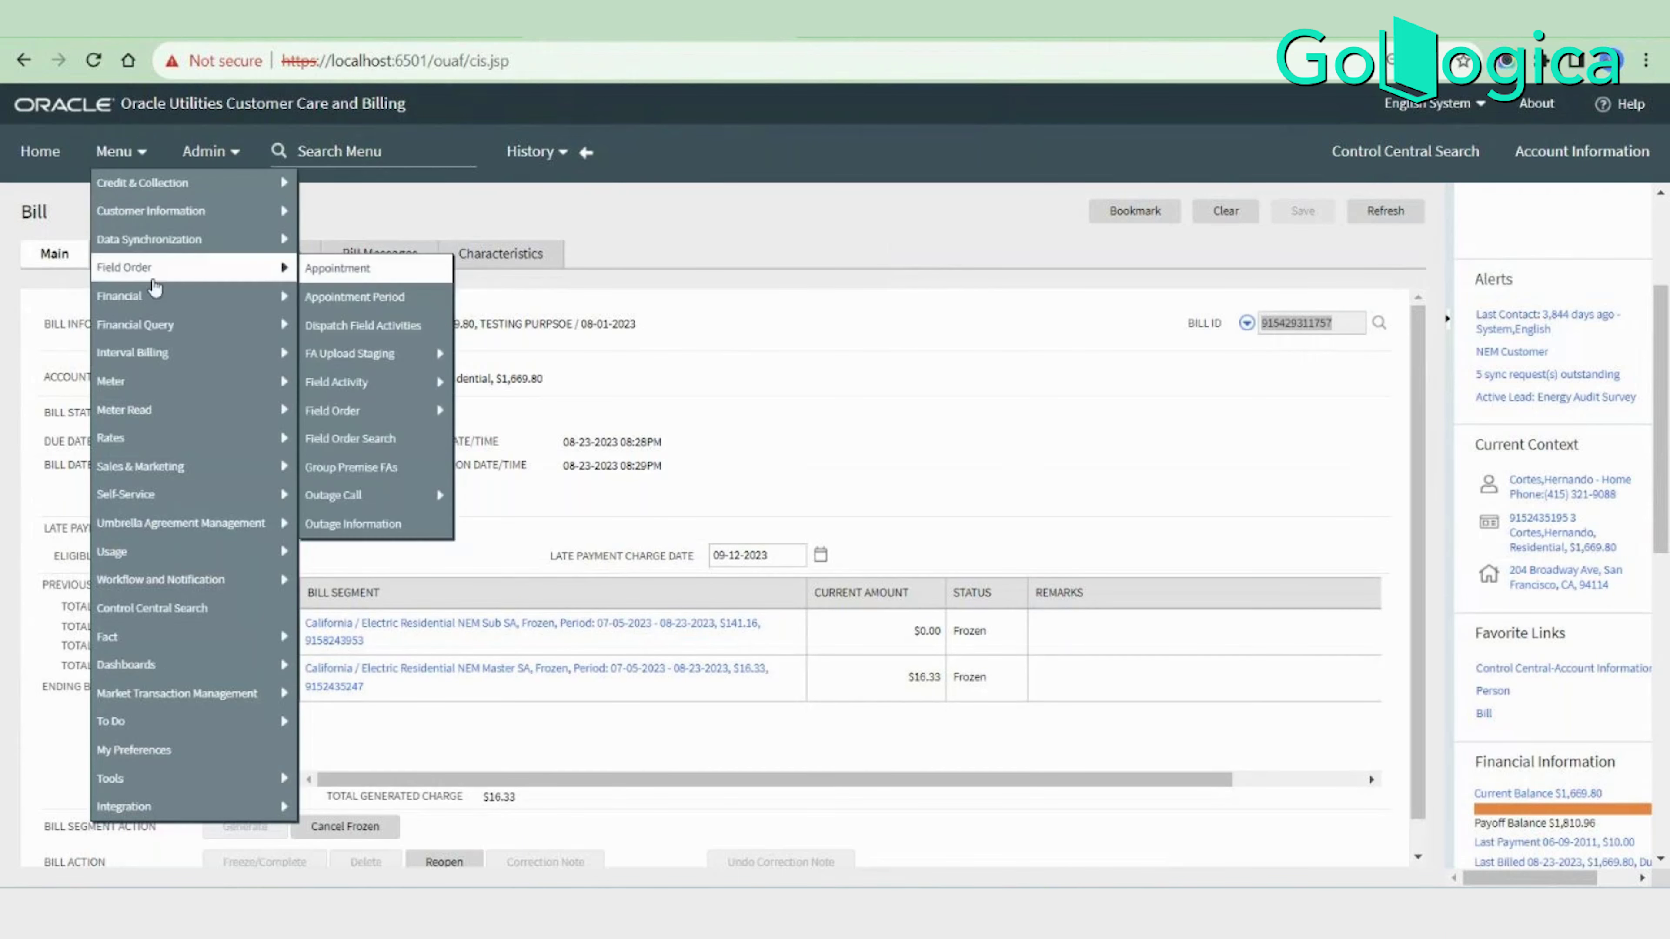
mouse_move(140, 284)
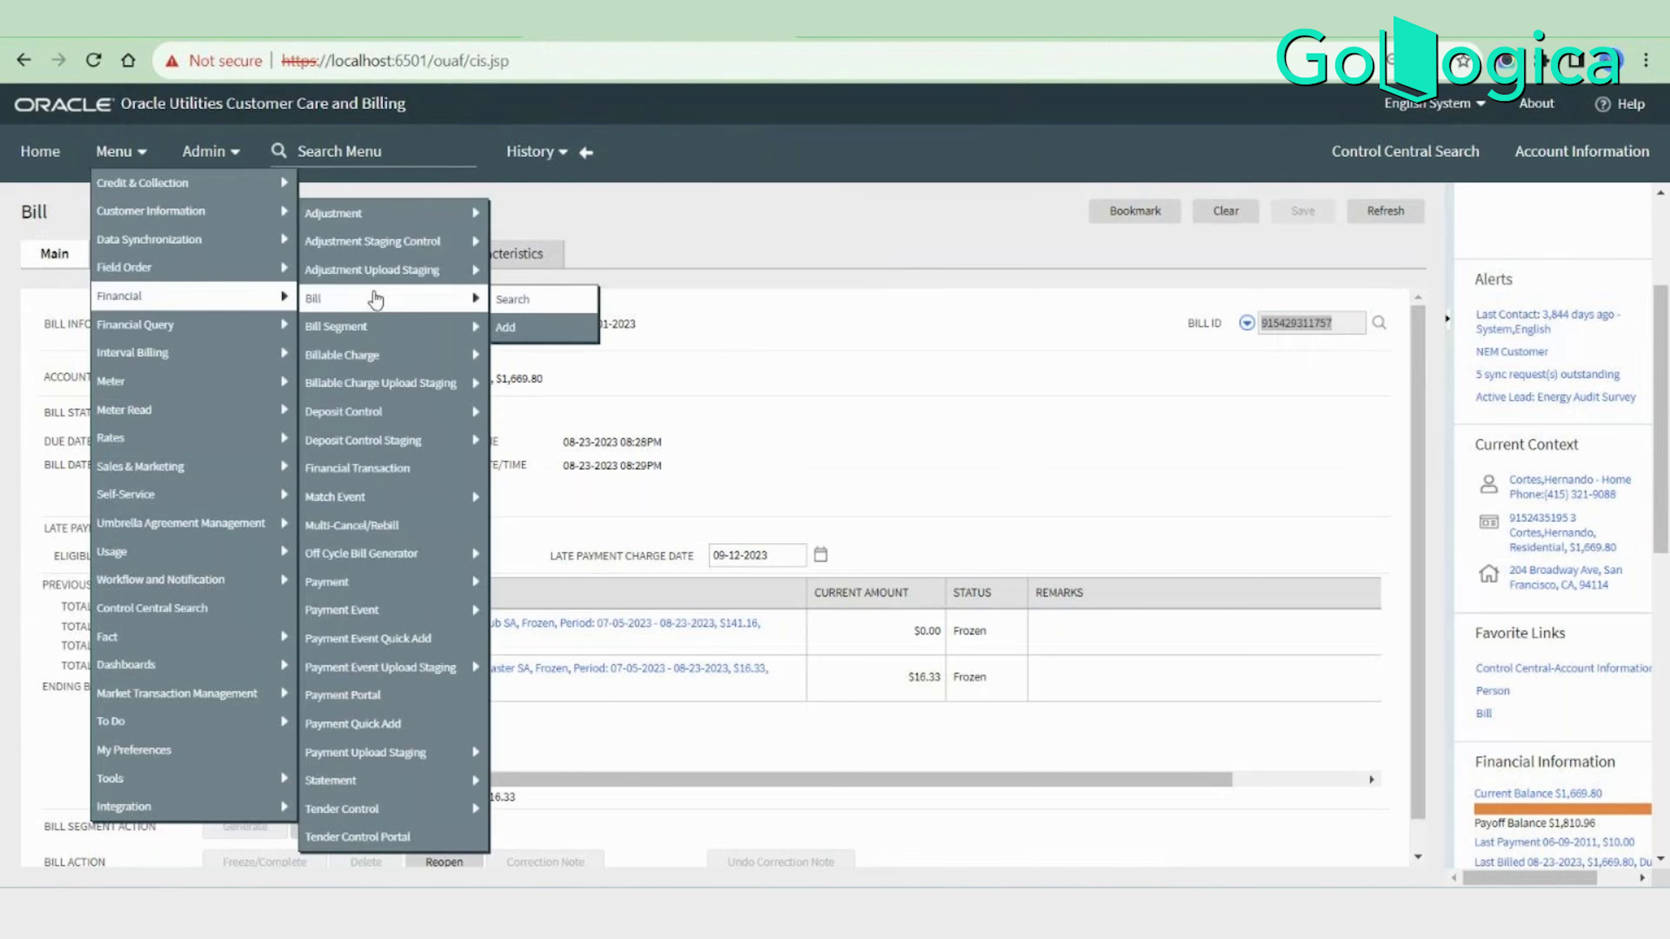
left_click(554, 300)
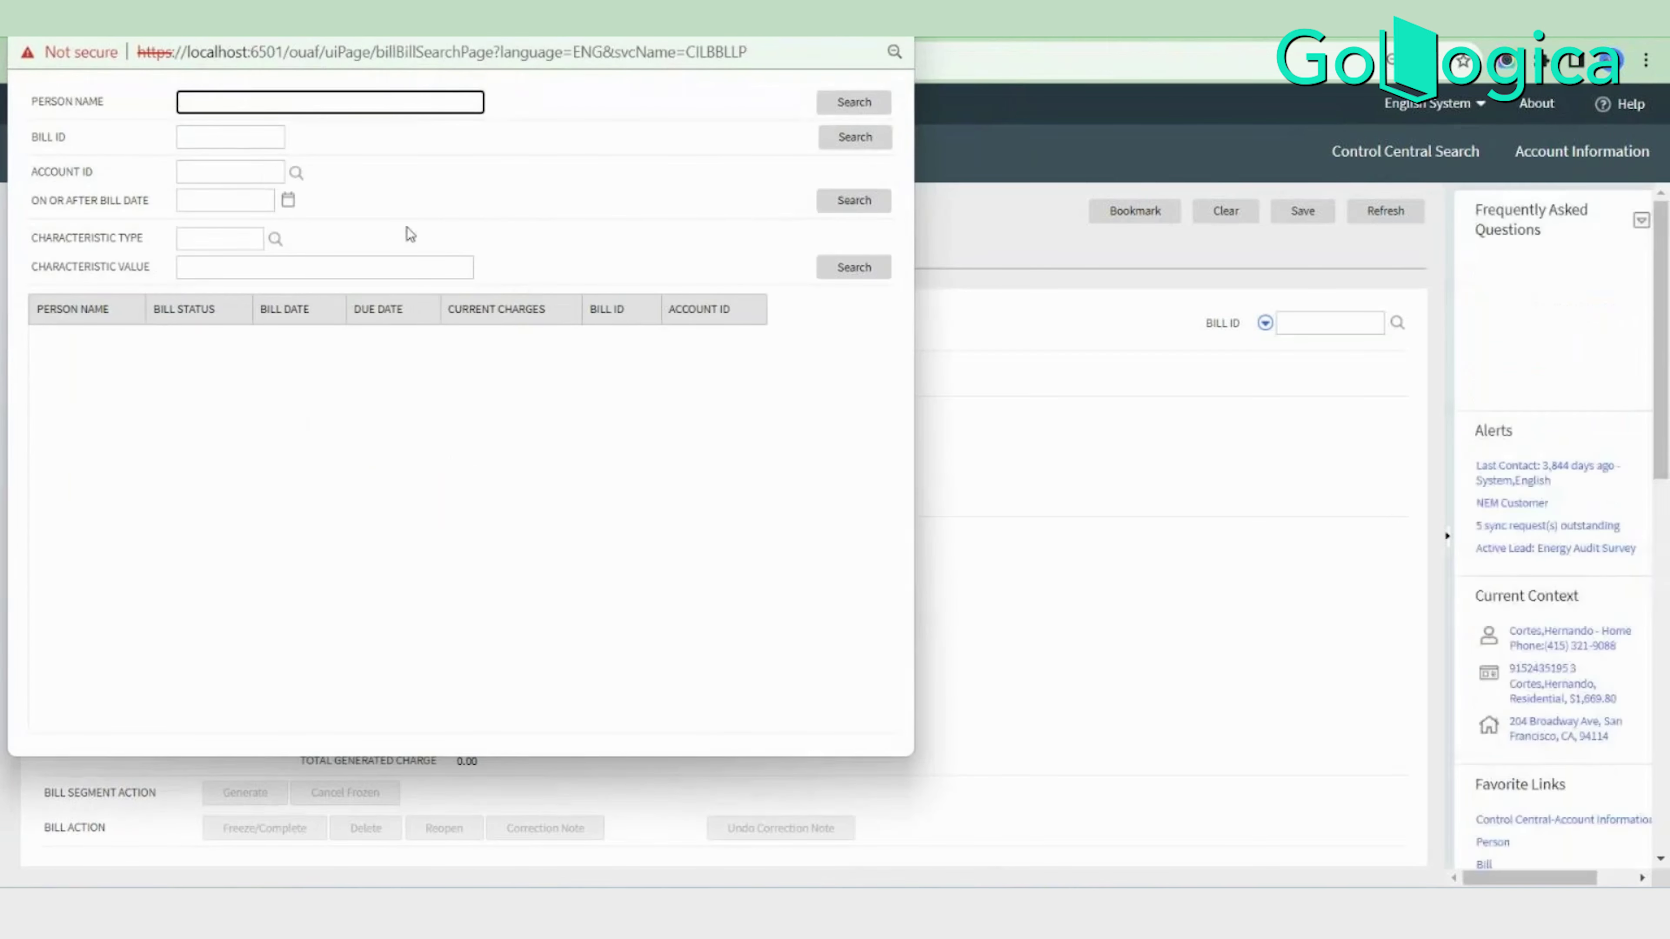
left_click(225, 136)
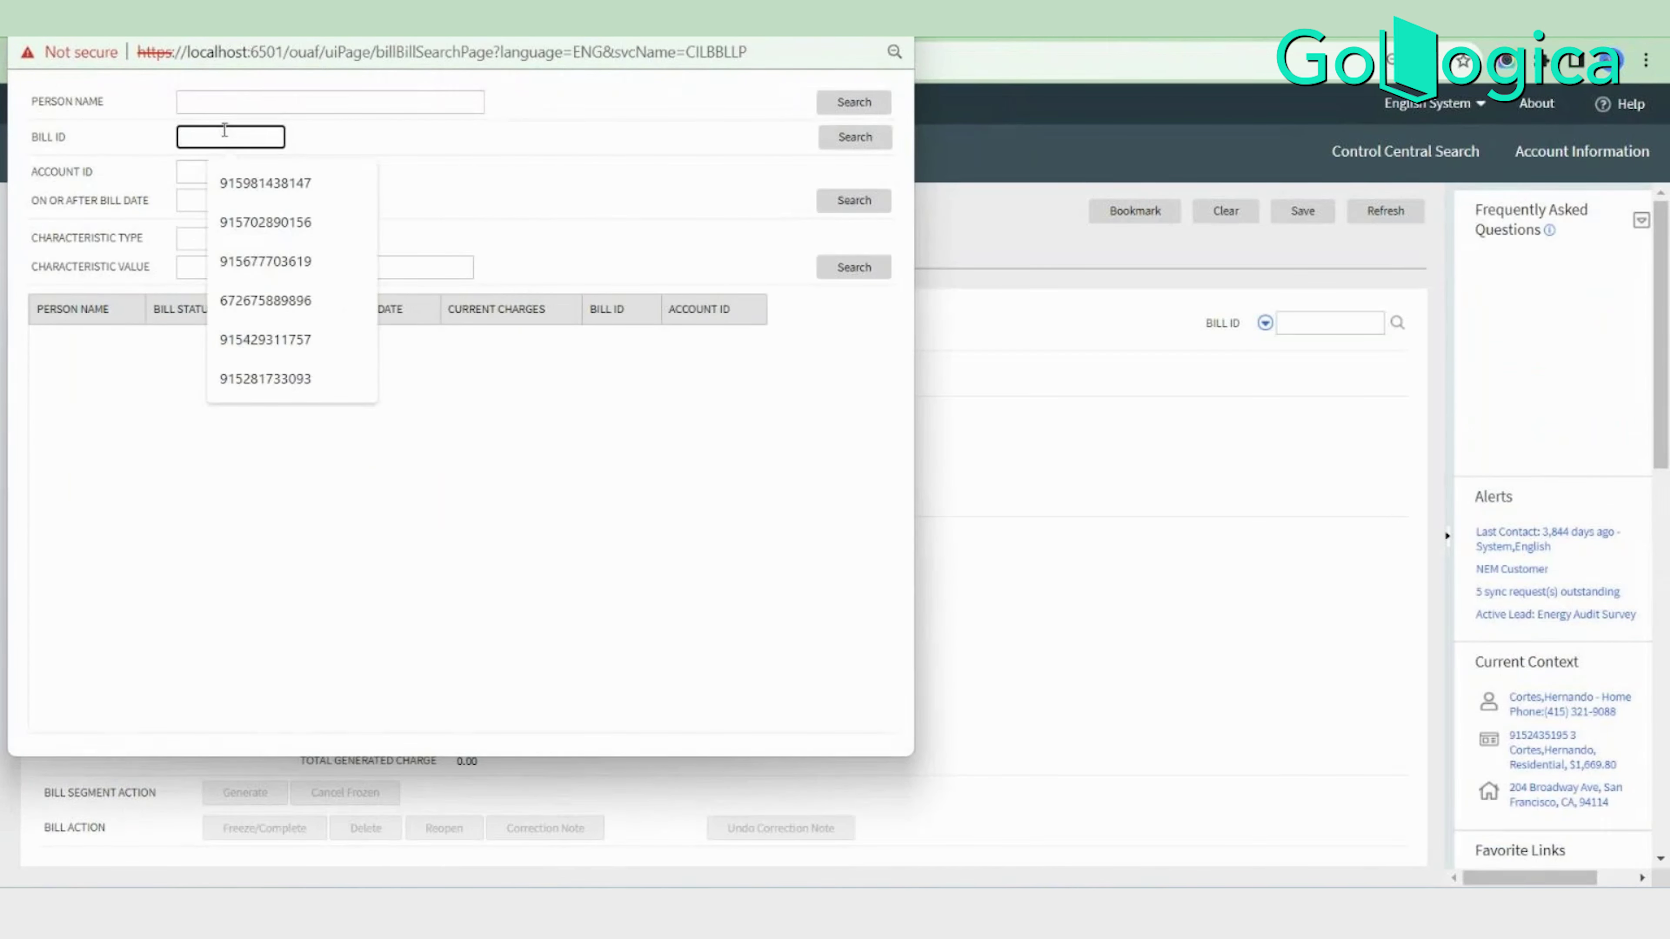
left_click(265, 183)
left_click(1134, 486)
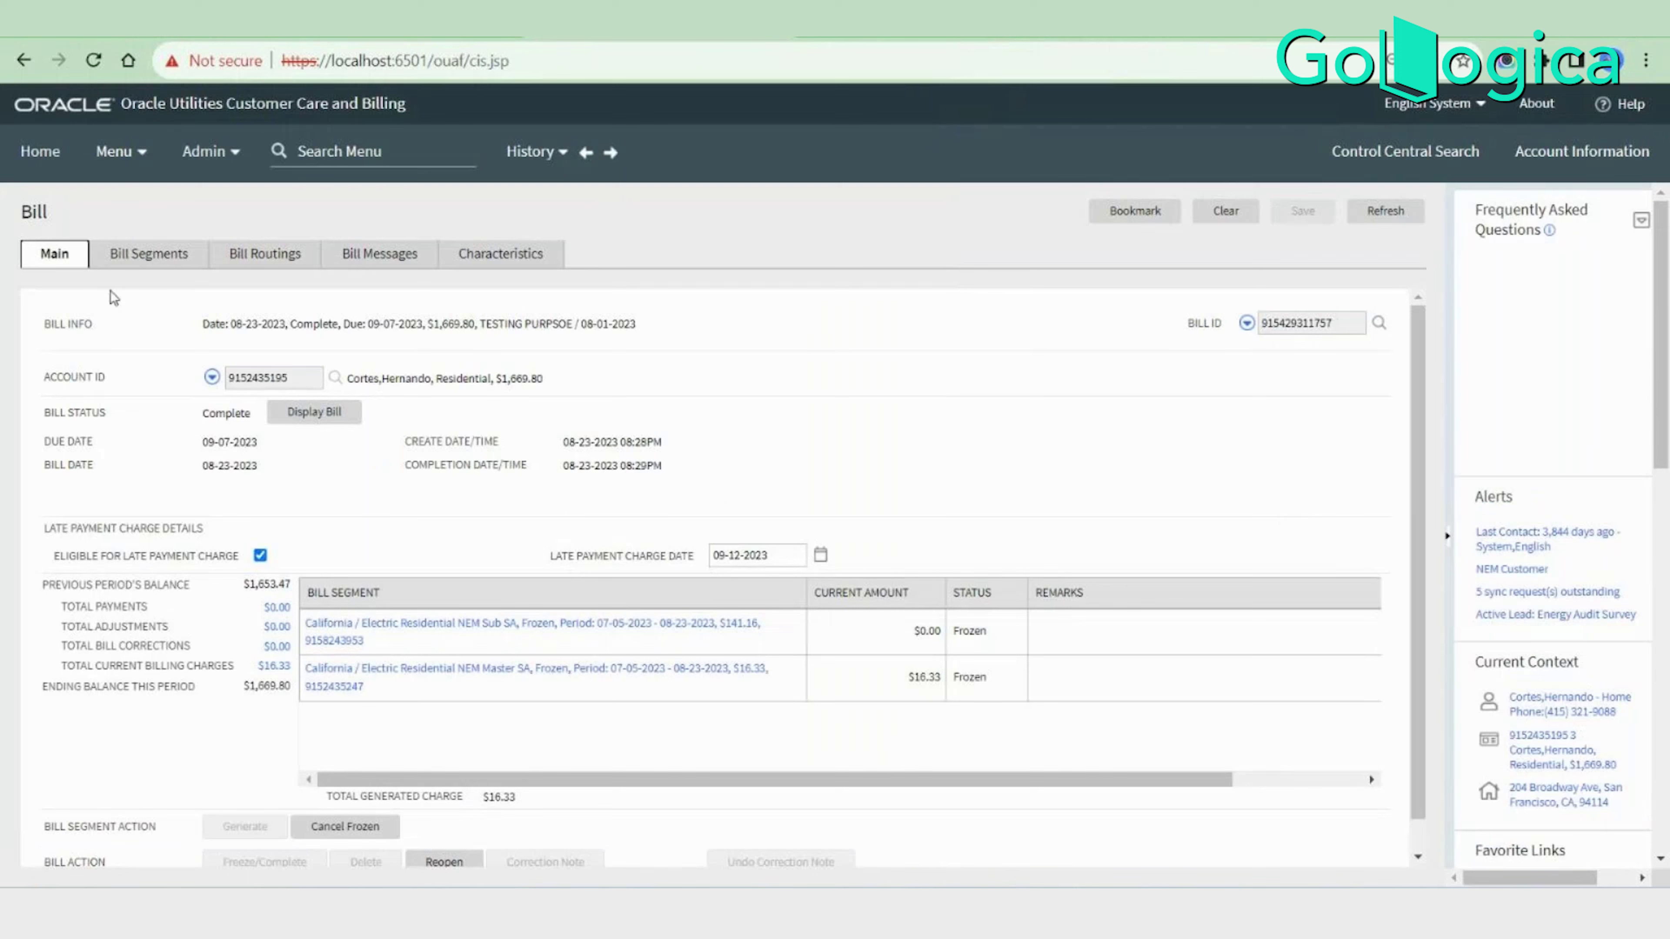
left_click(116, 153)
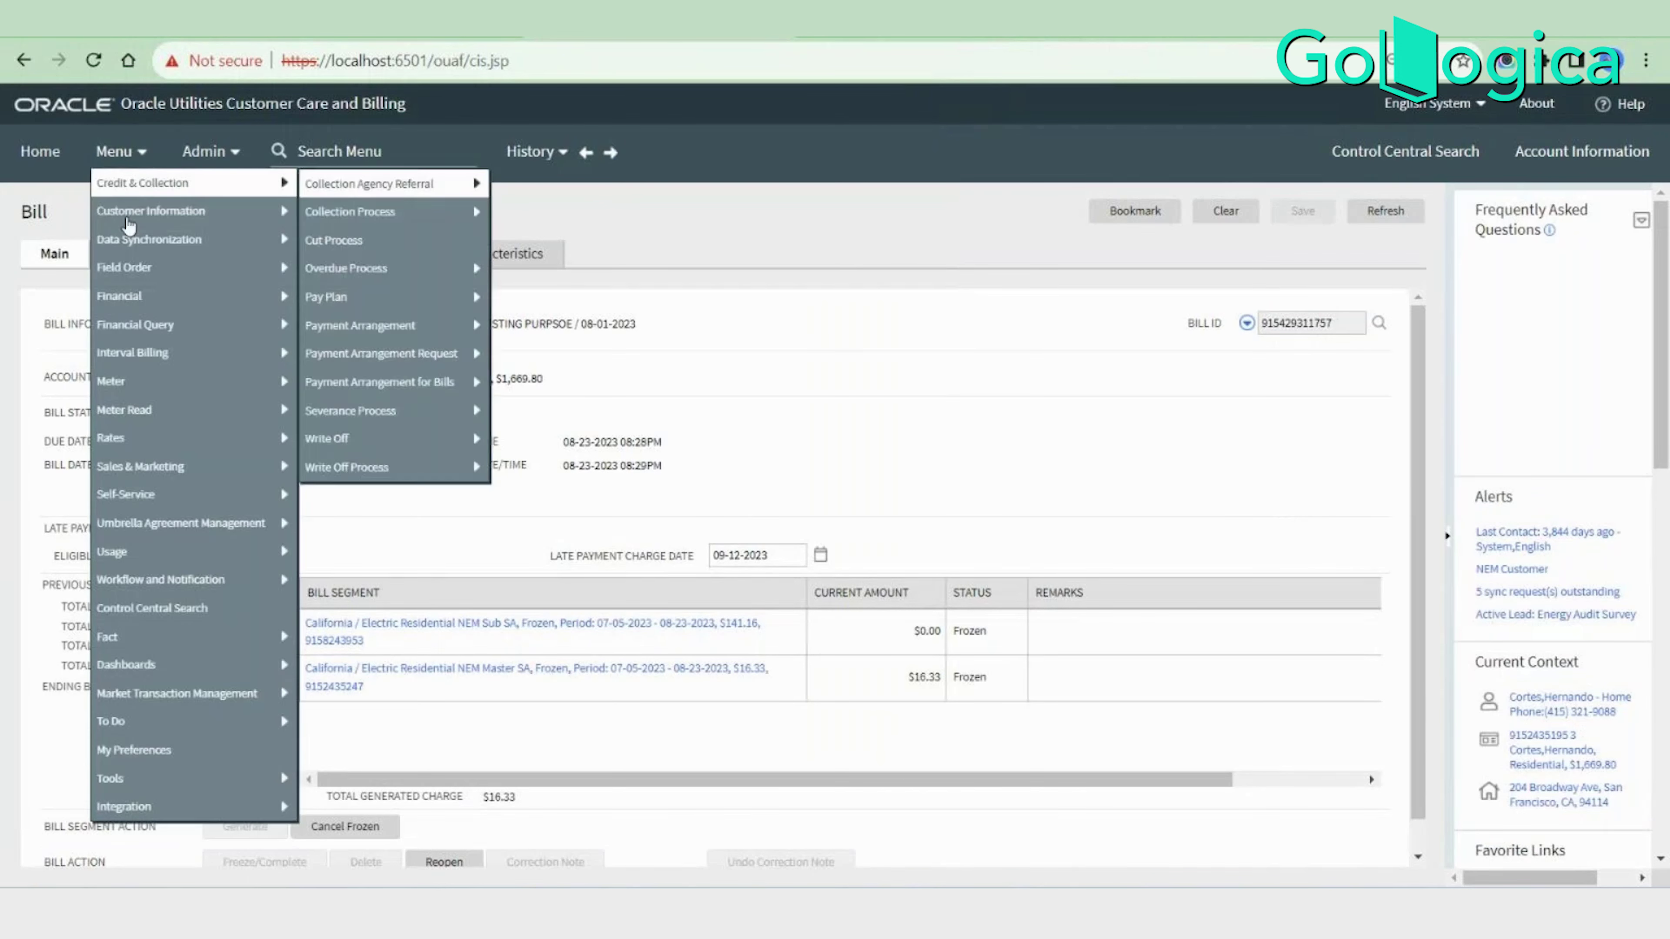
mouse_move(142, 221)
mouse_move(145, 191)
mouse_move(361, 190)
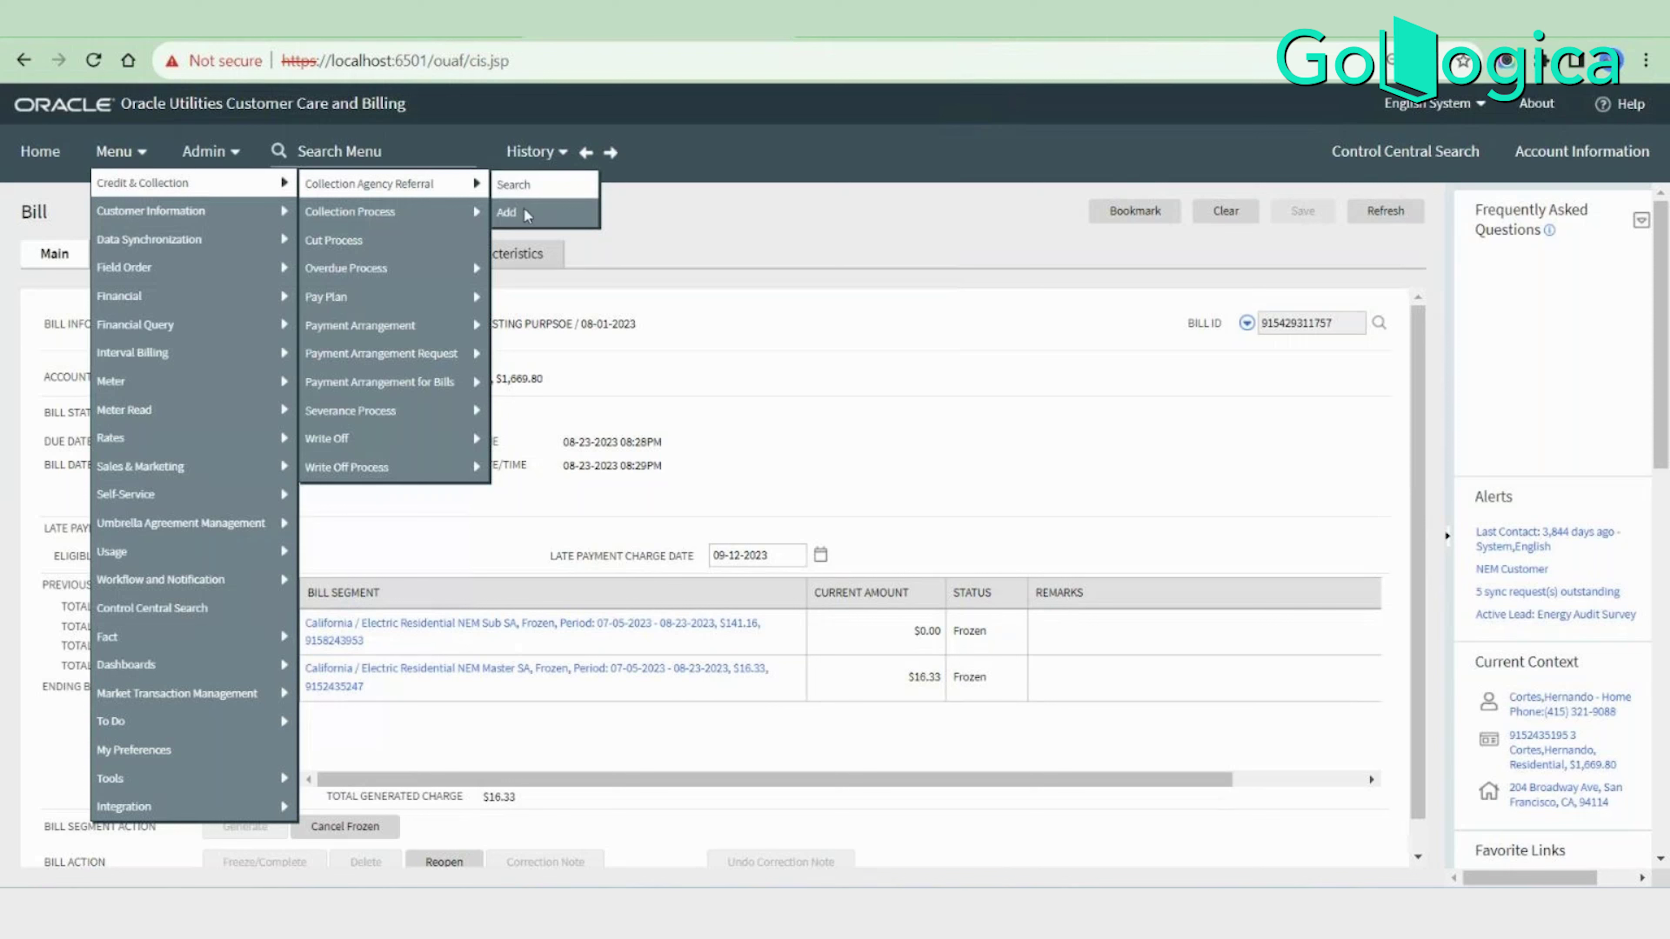
mouse_move(413, 230)
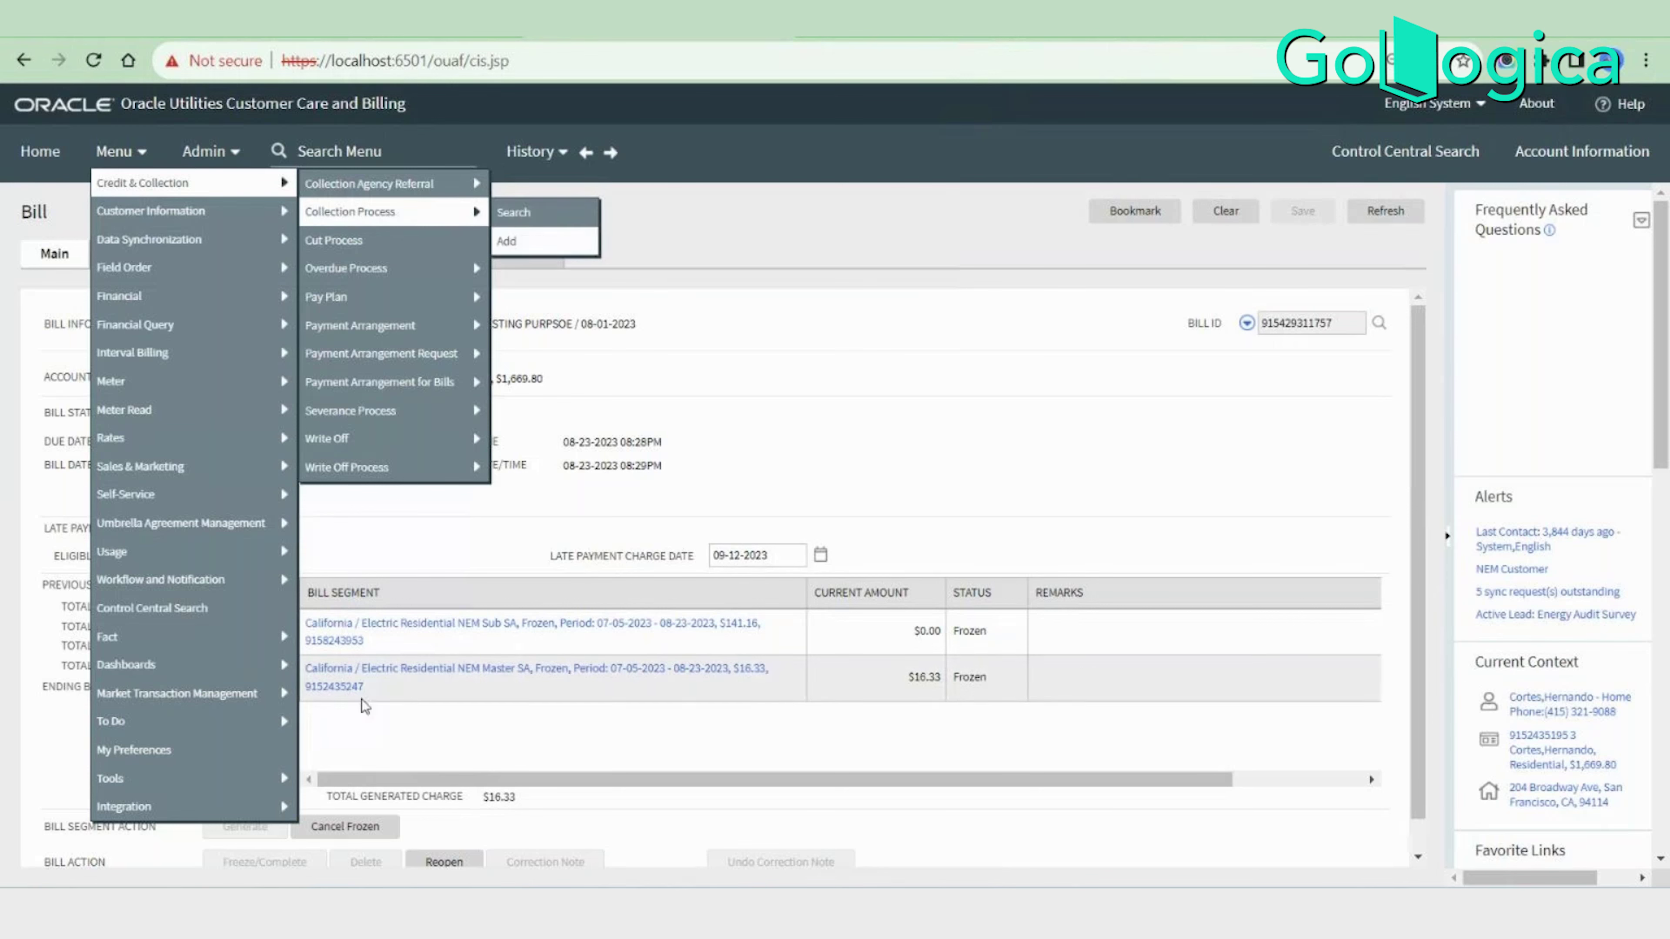
left_click(211, 151)
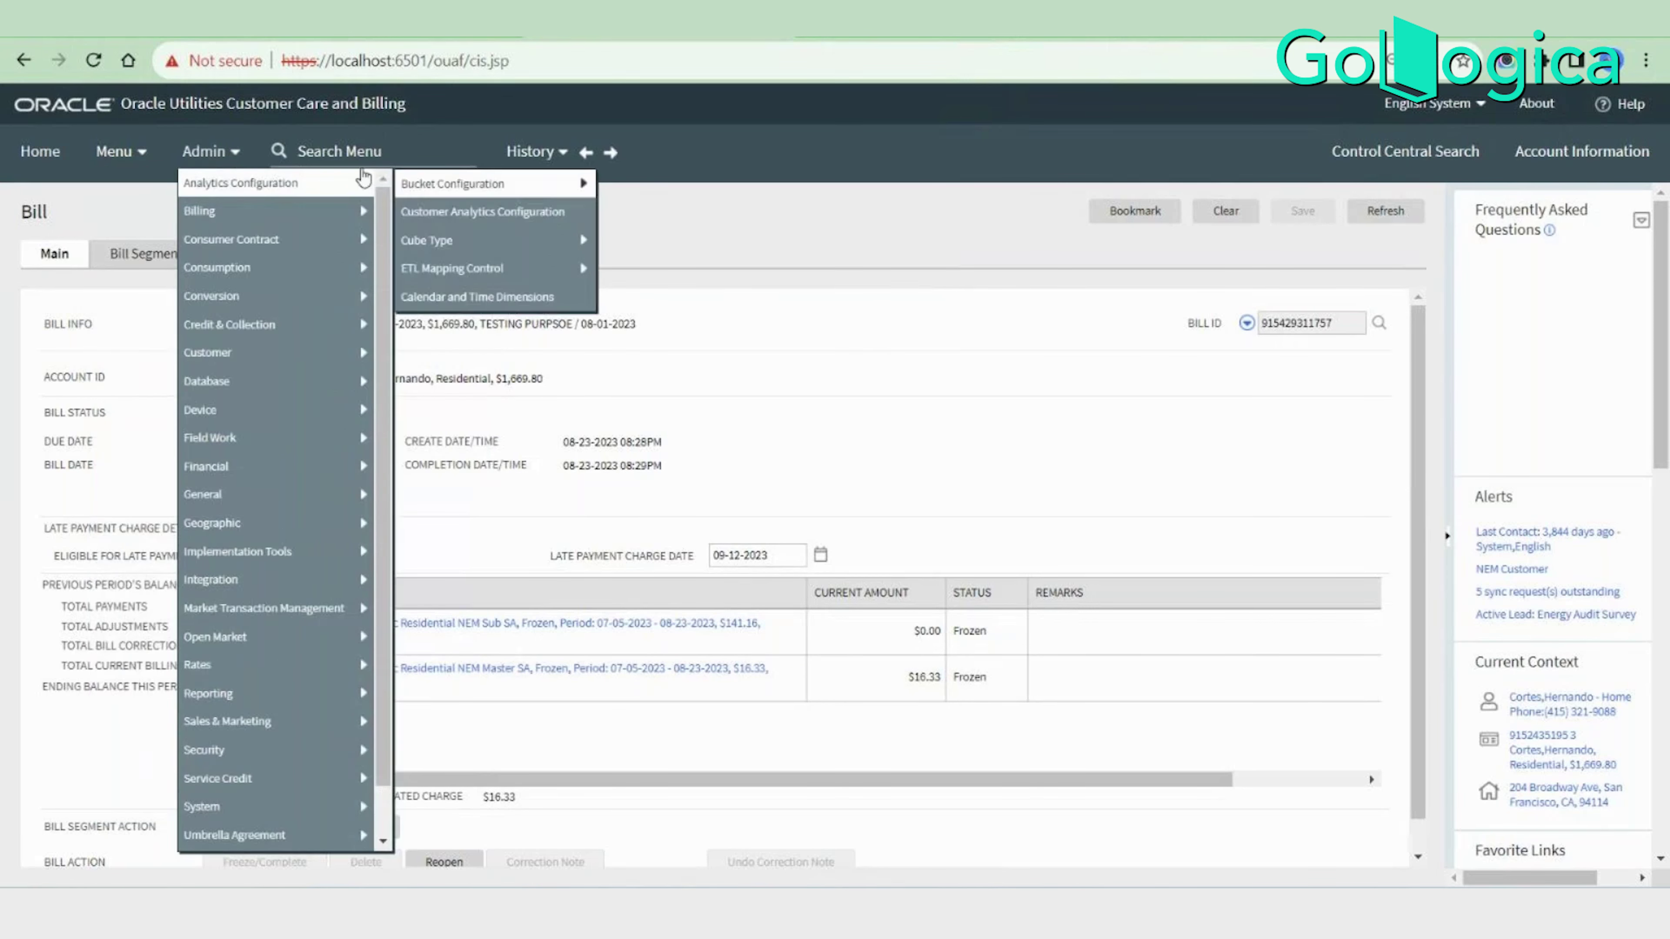
triple_click(1070, 459)
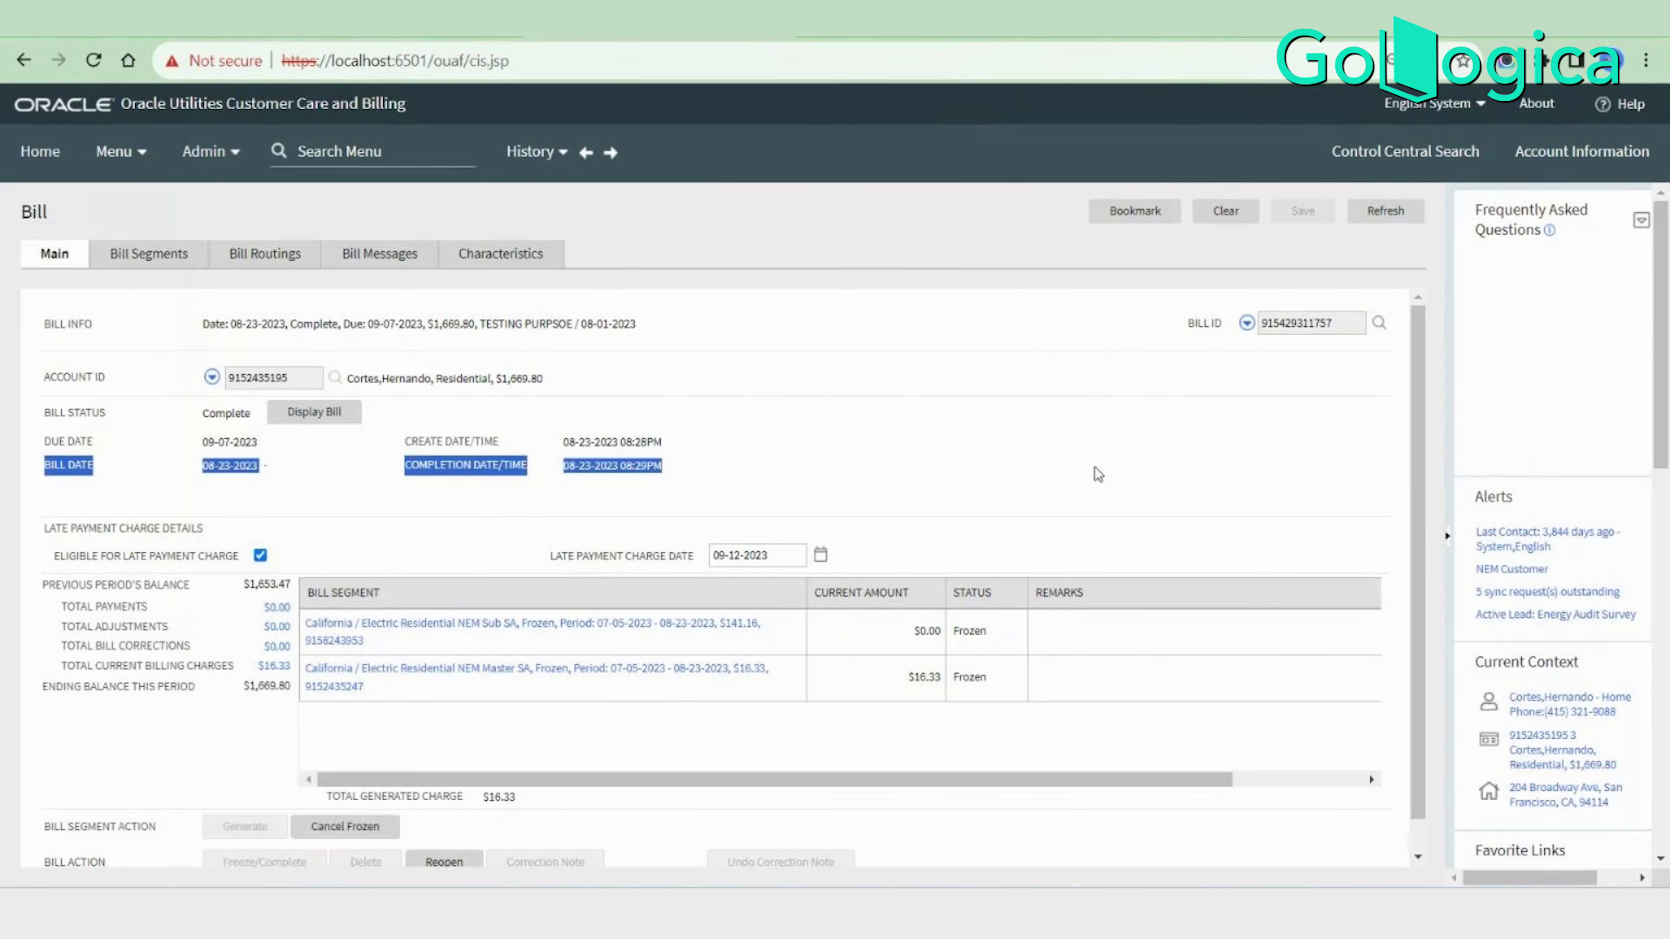
Examine the bill segment table's remaining columns and the dashboard zones down to Literature and Forms.
left_click(1665, 641)
left_click_drag(1666, 641, 1667, 516)
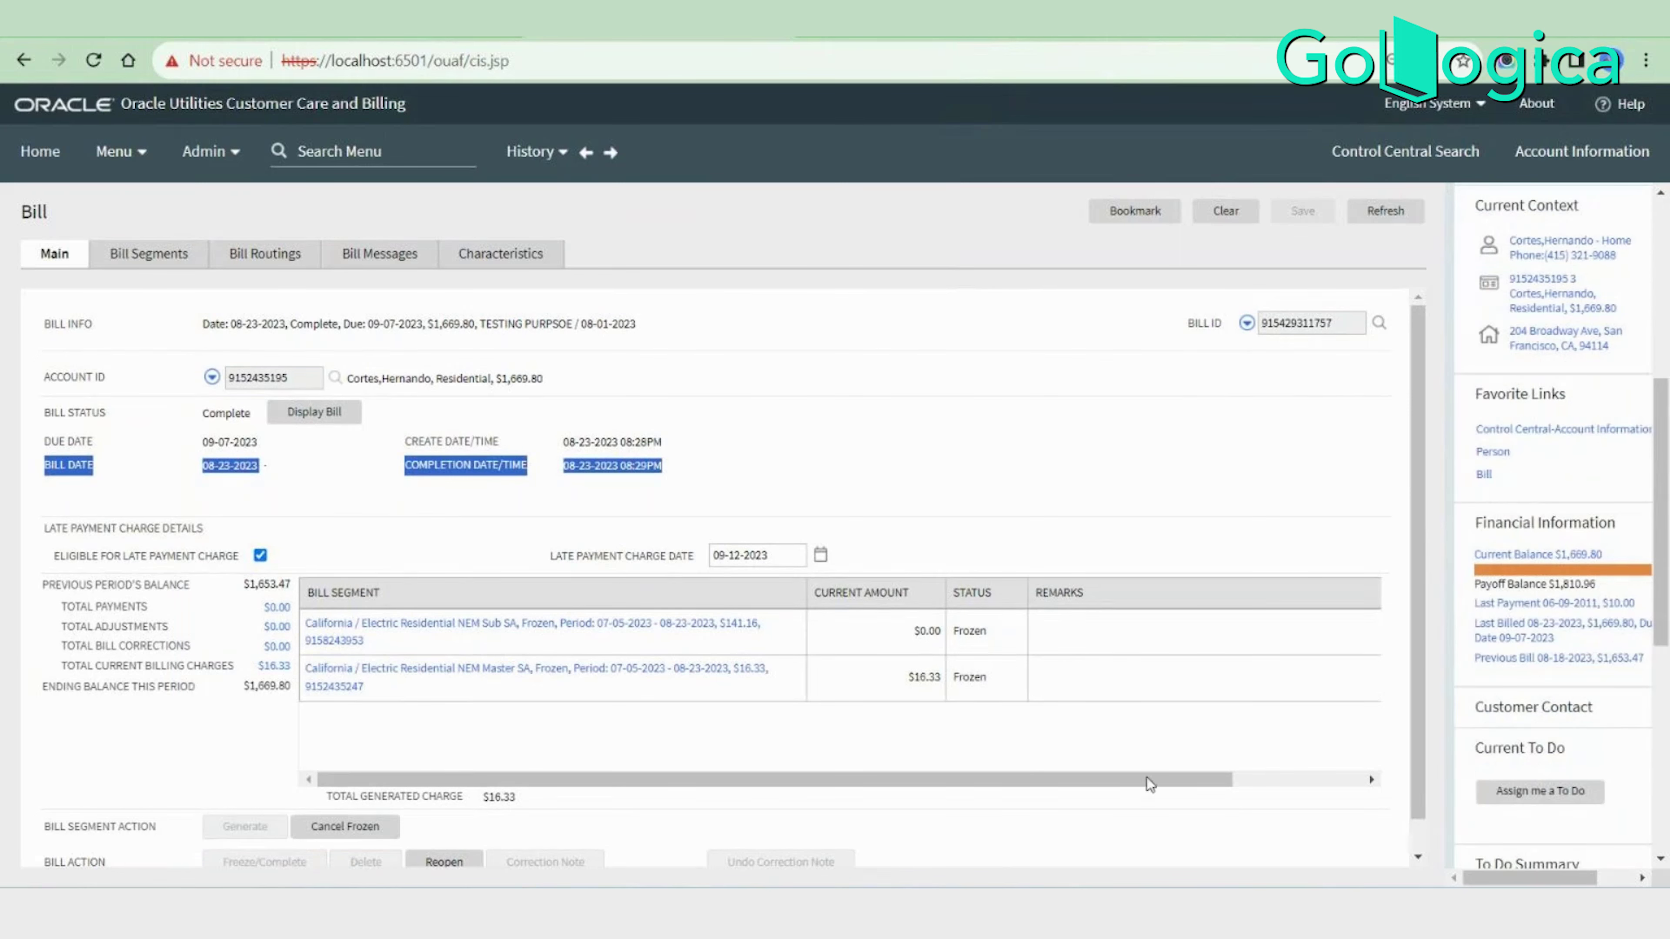
left_click_drag(1147, 778, 1420, 783)
scroll(1667, 707, "down", 5)
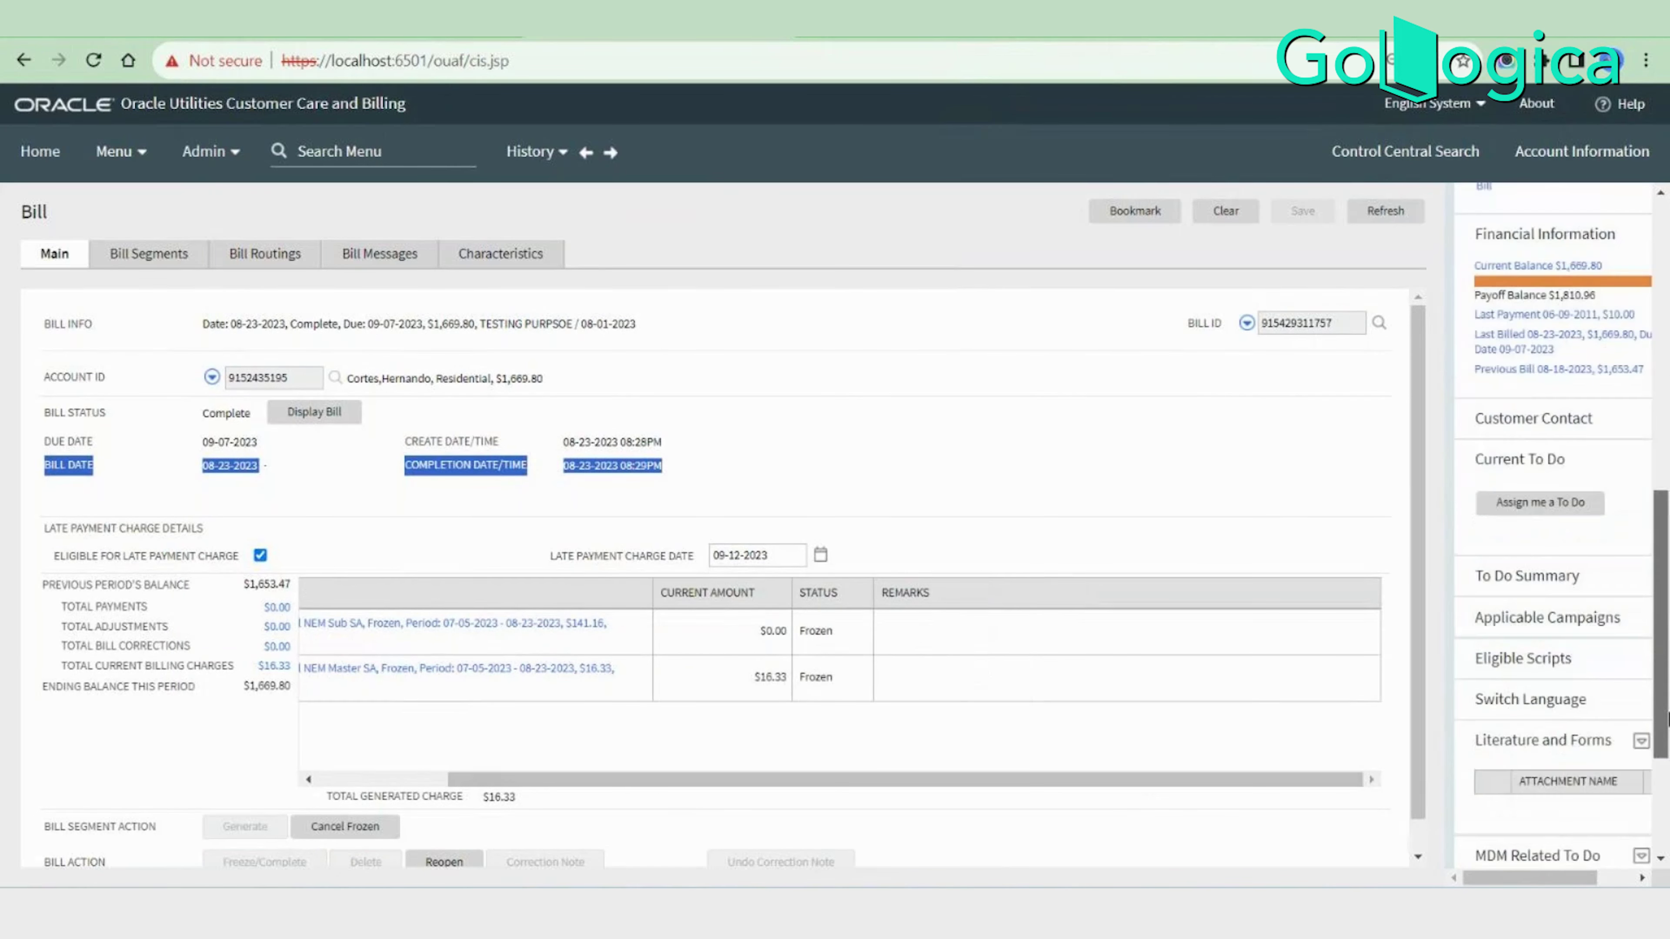
scroll(1667, 658, "up", 2)
left_click_drag(1667, 658, 1667, 608)
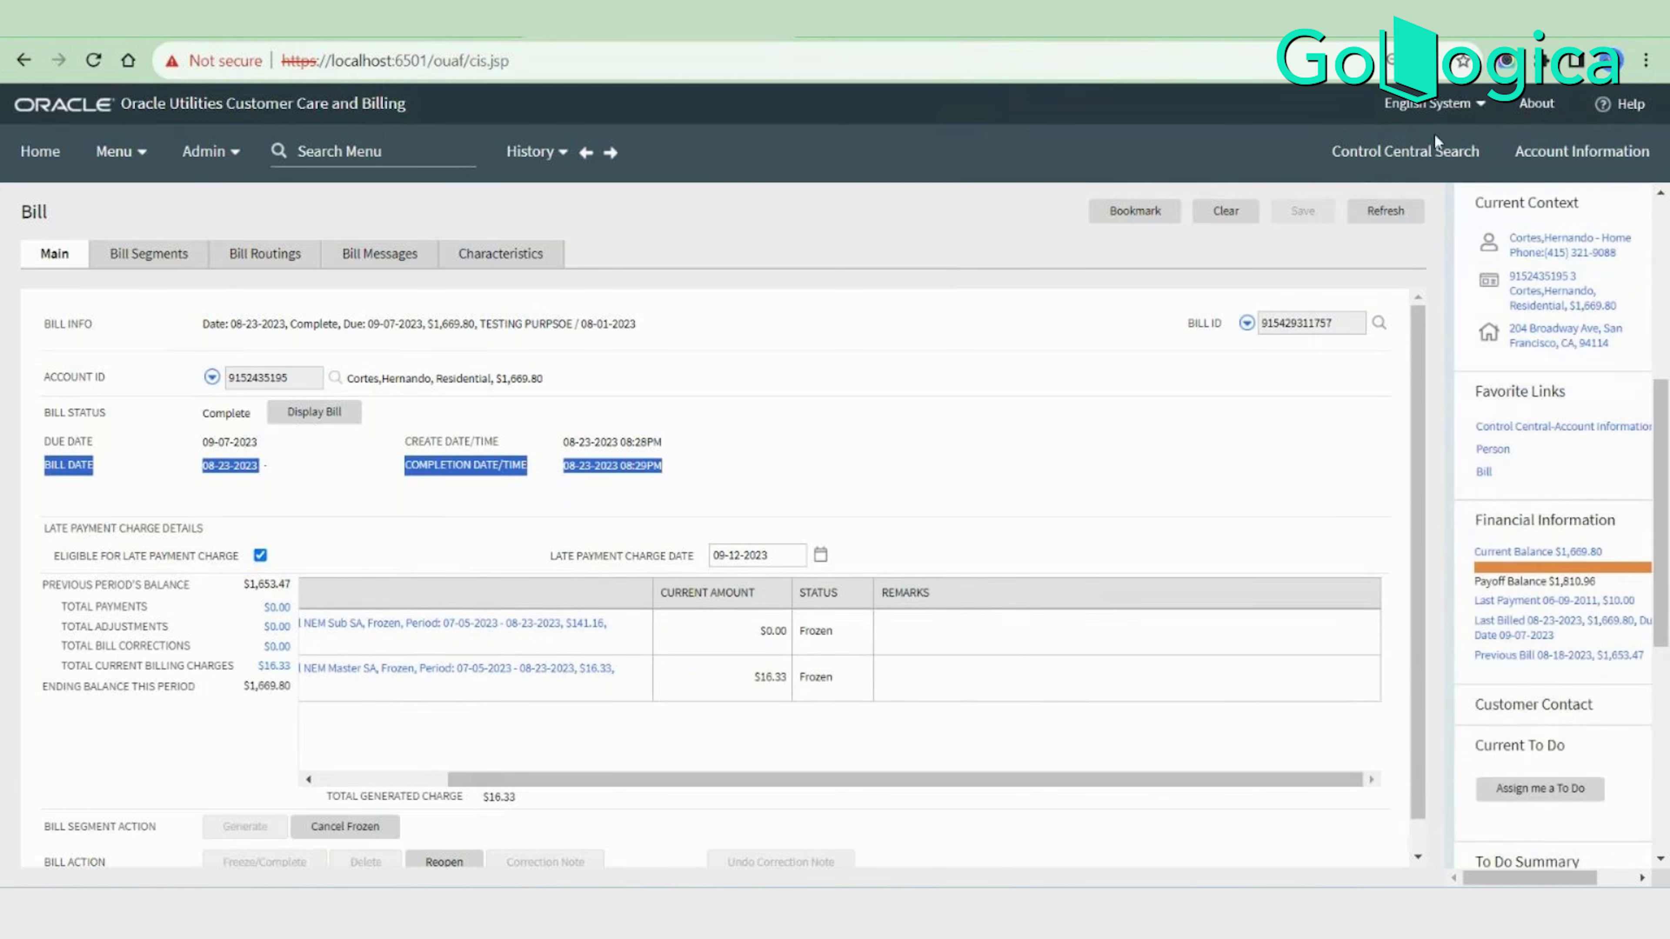
Return to the customer's account information and open the Control Central Search page, dismissing the name suggestions.
left_click(1563, 158)
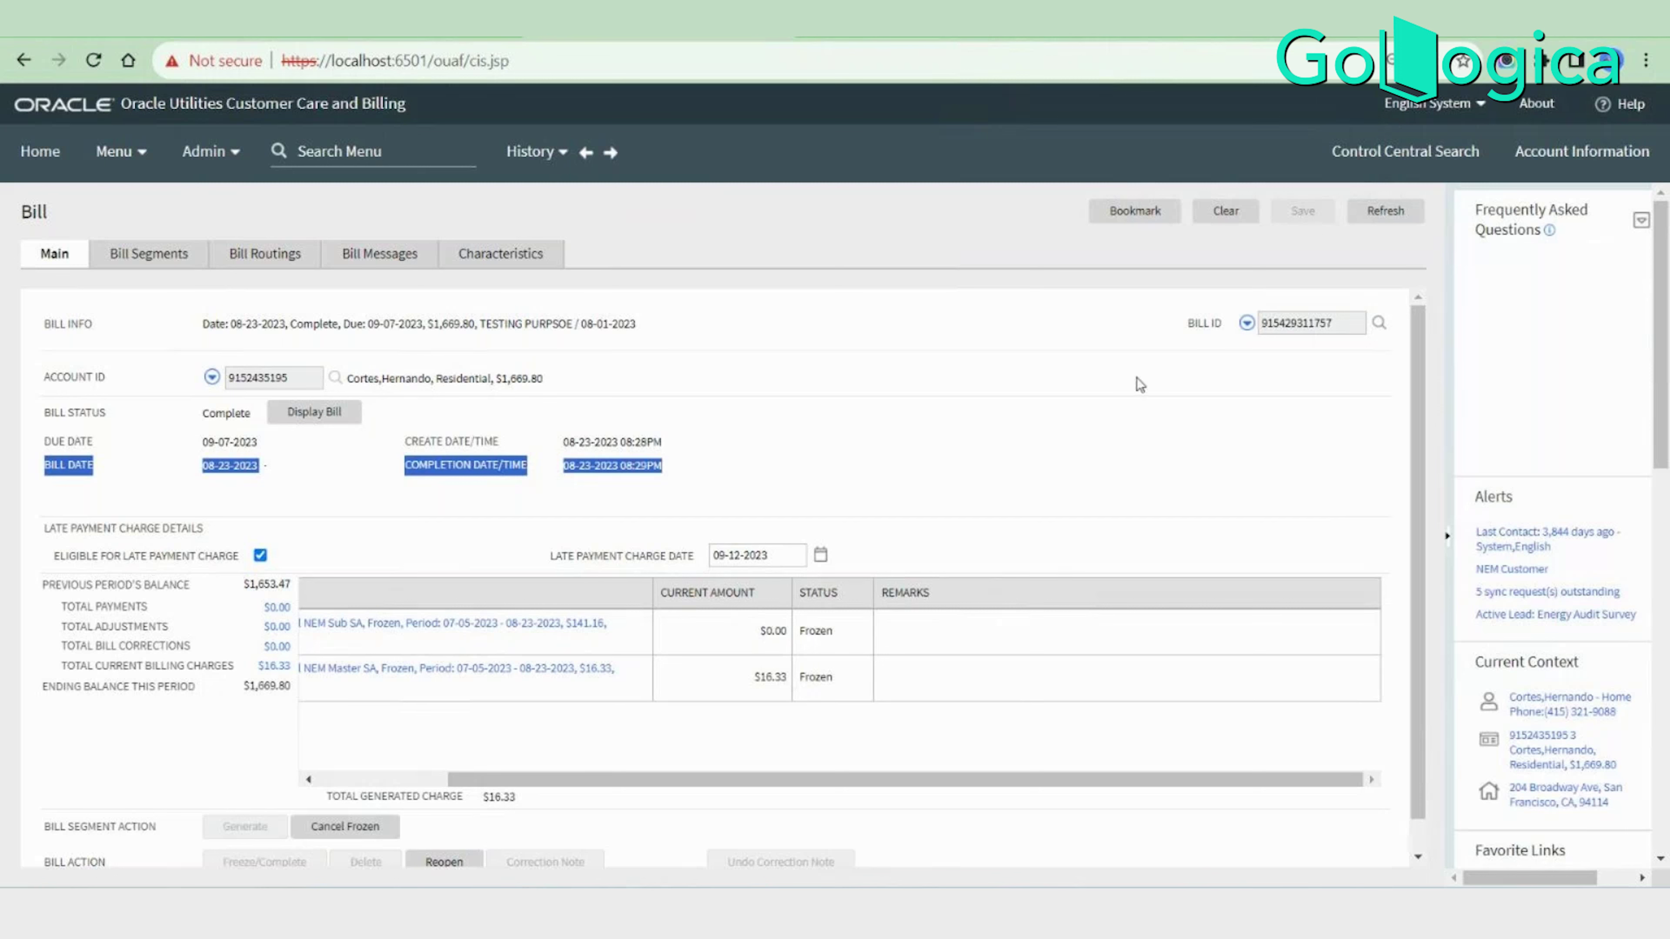
left_click(1564, 153)
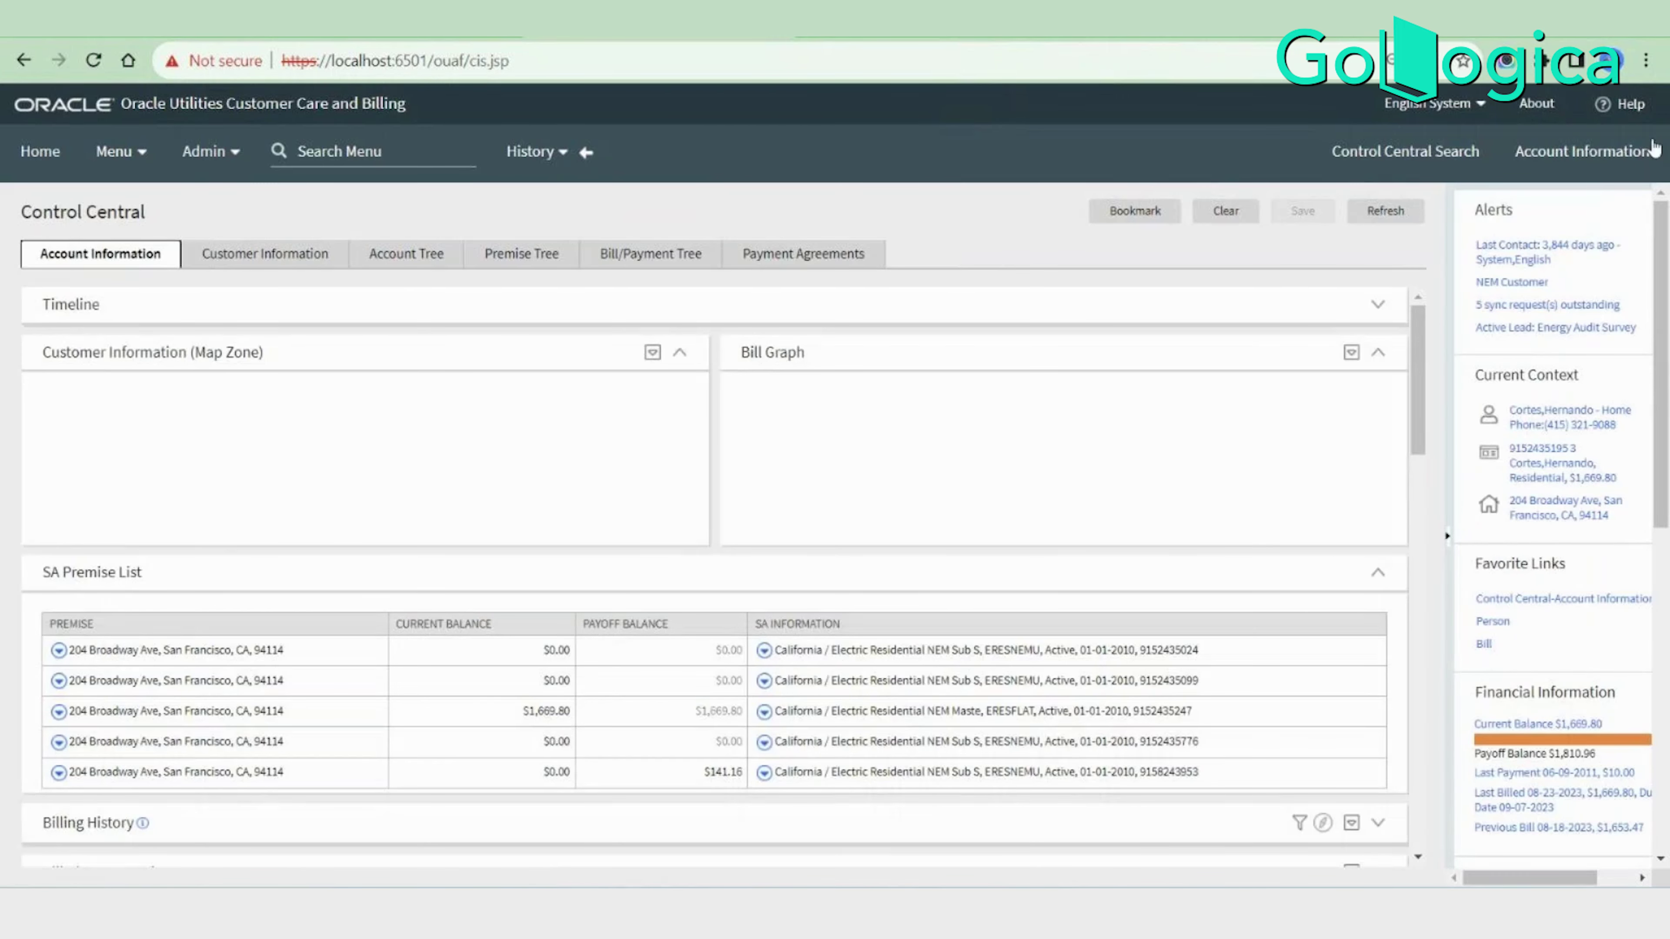
left_click(1405, 150)
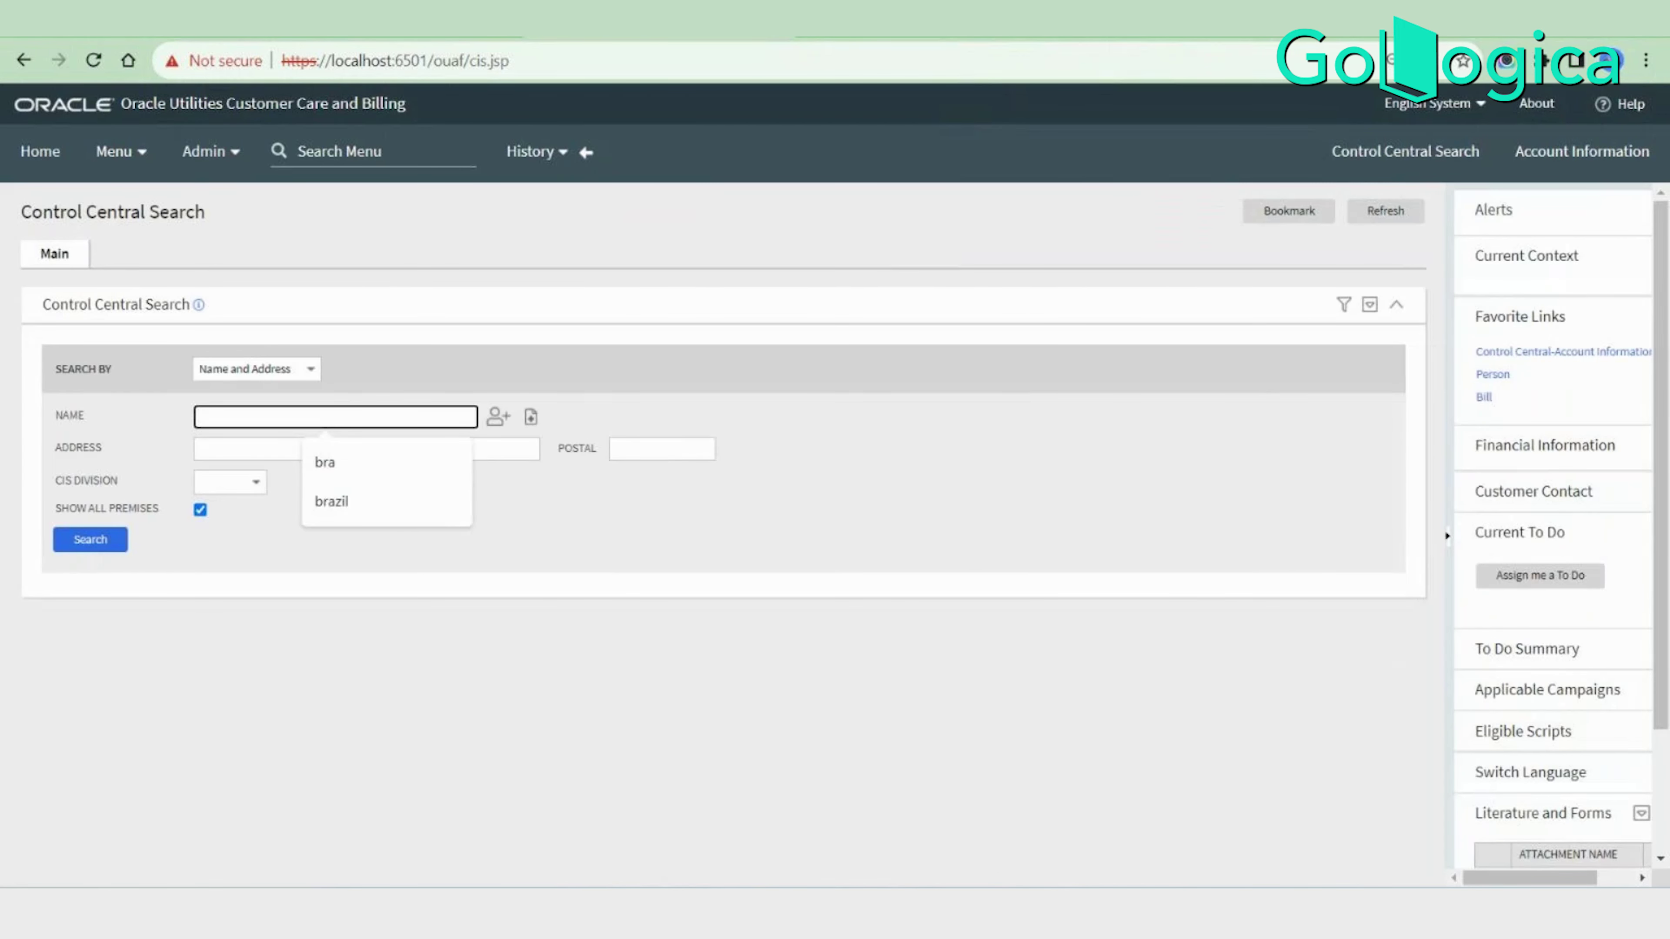
left_click(582, 665)
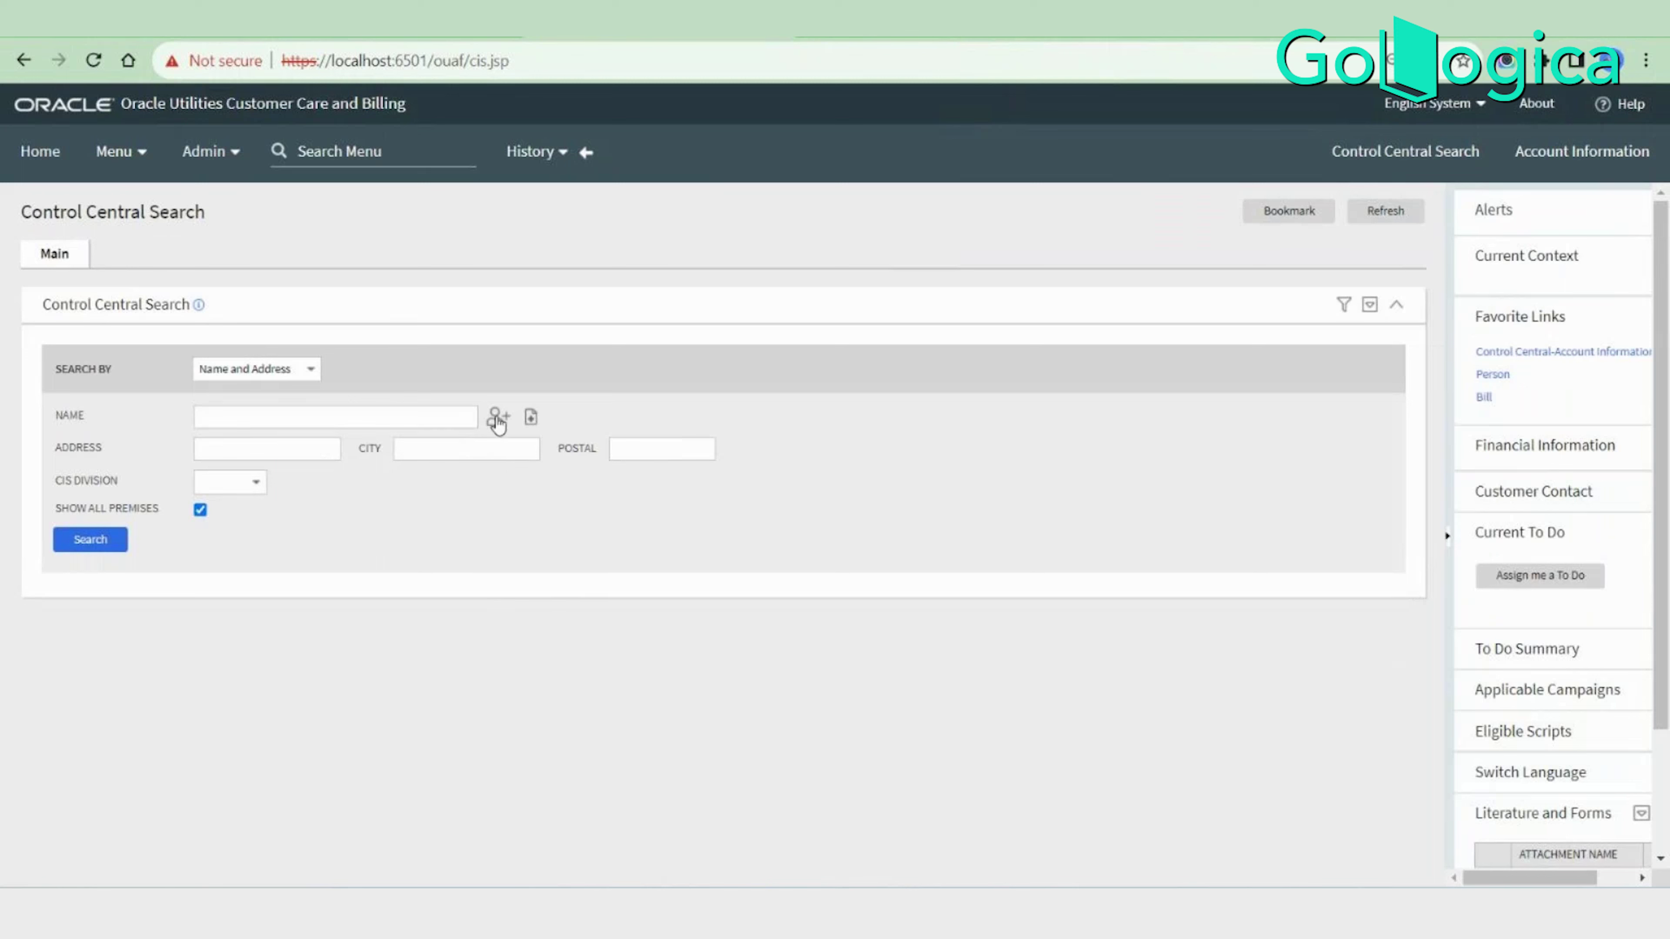
left_click(496, 458)
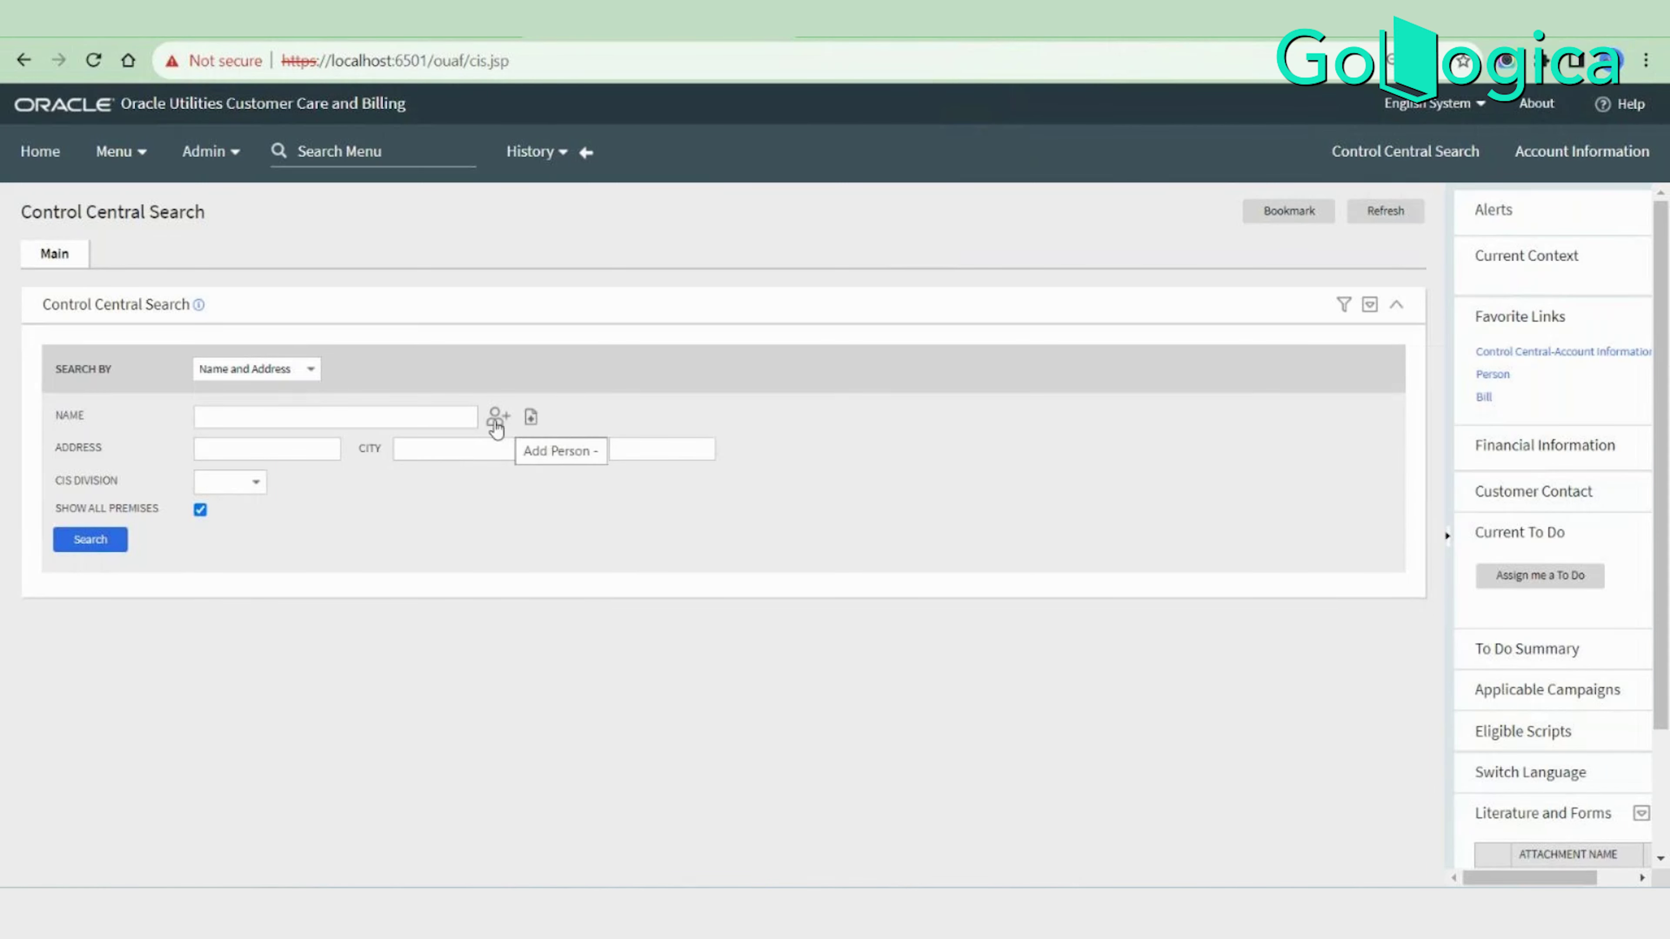
Open the page for adding a person through the Customer Information navigation entries.
left_click(108, 153)
mouse_move(129, 276)
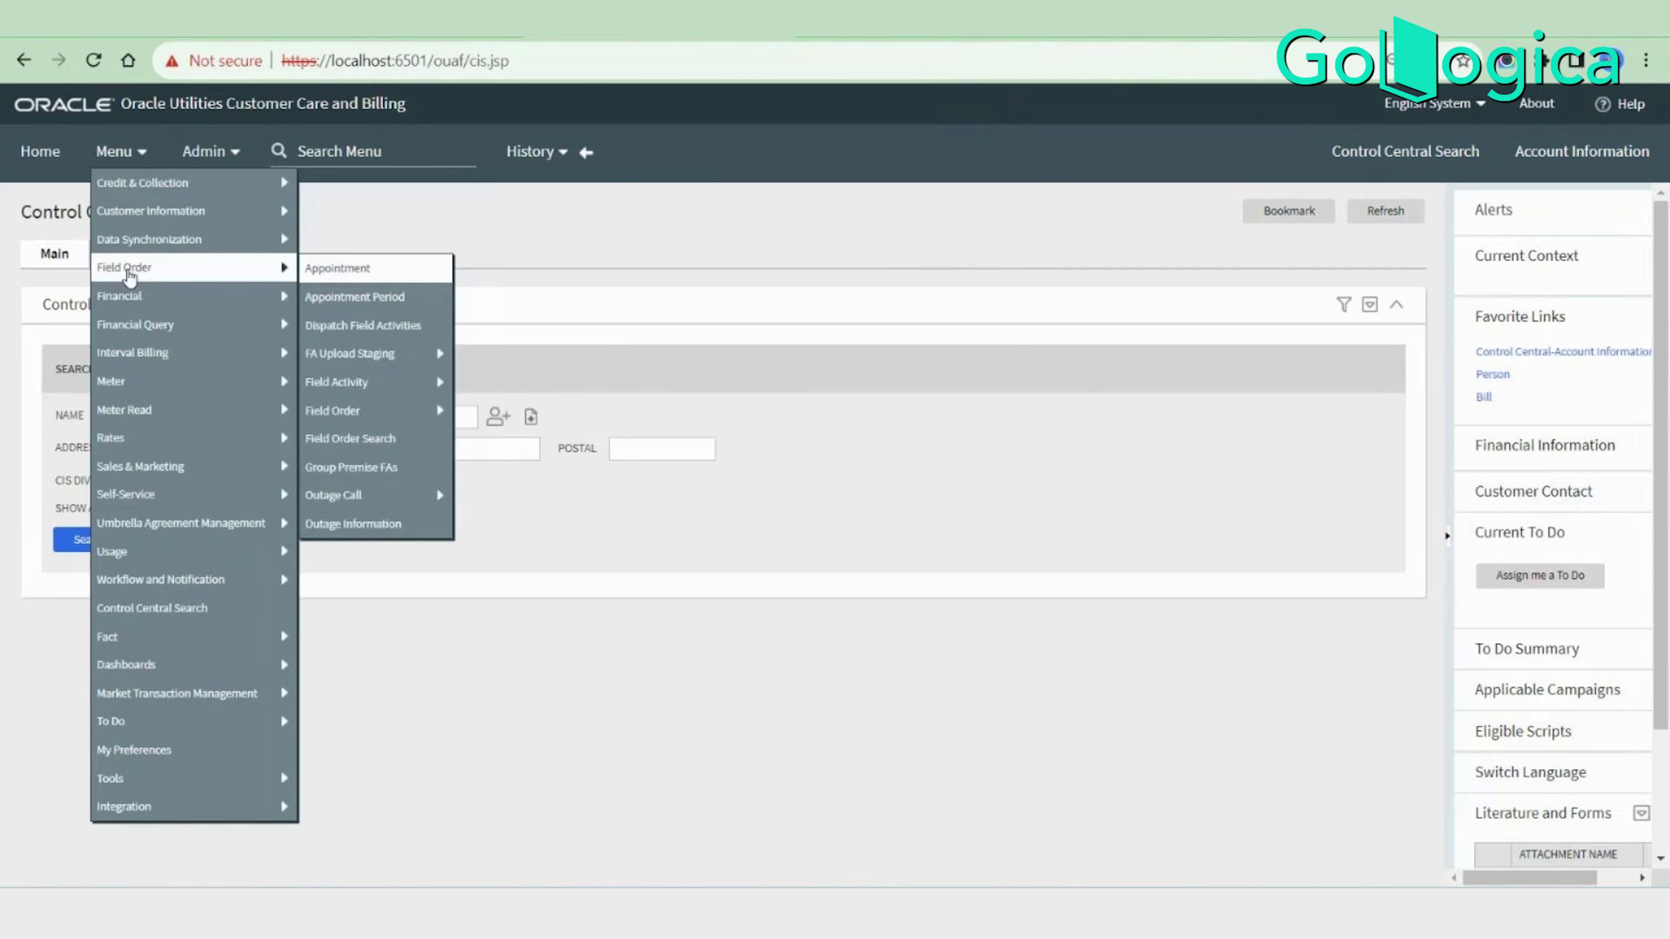
mouse_move(228, 227)
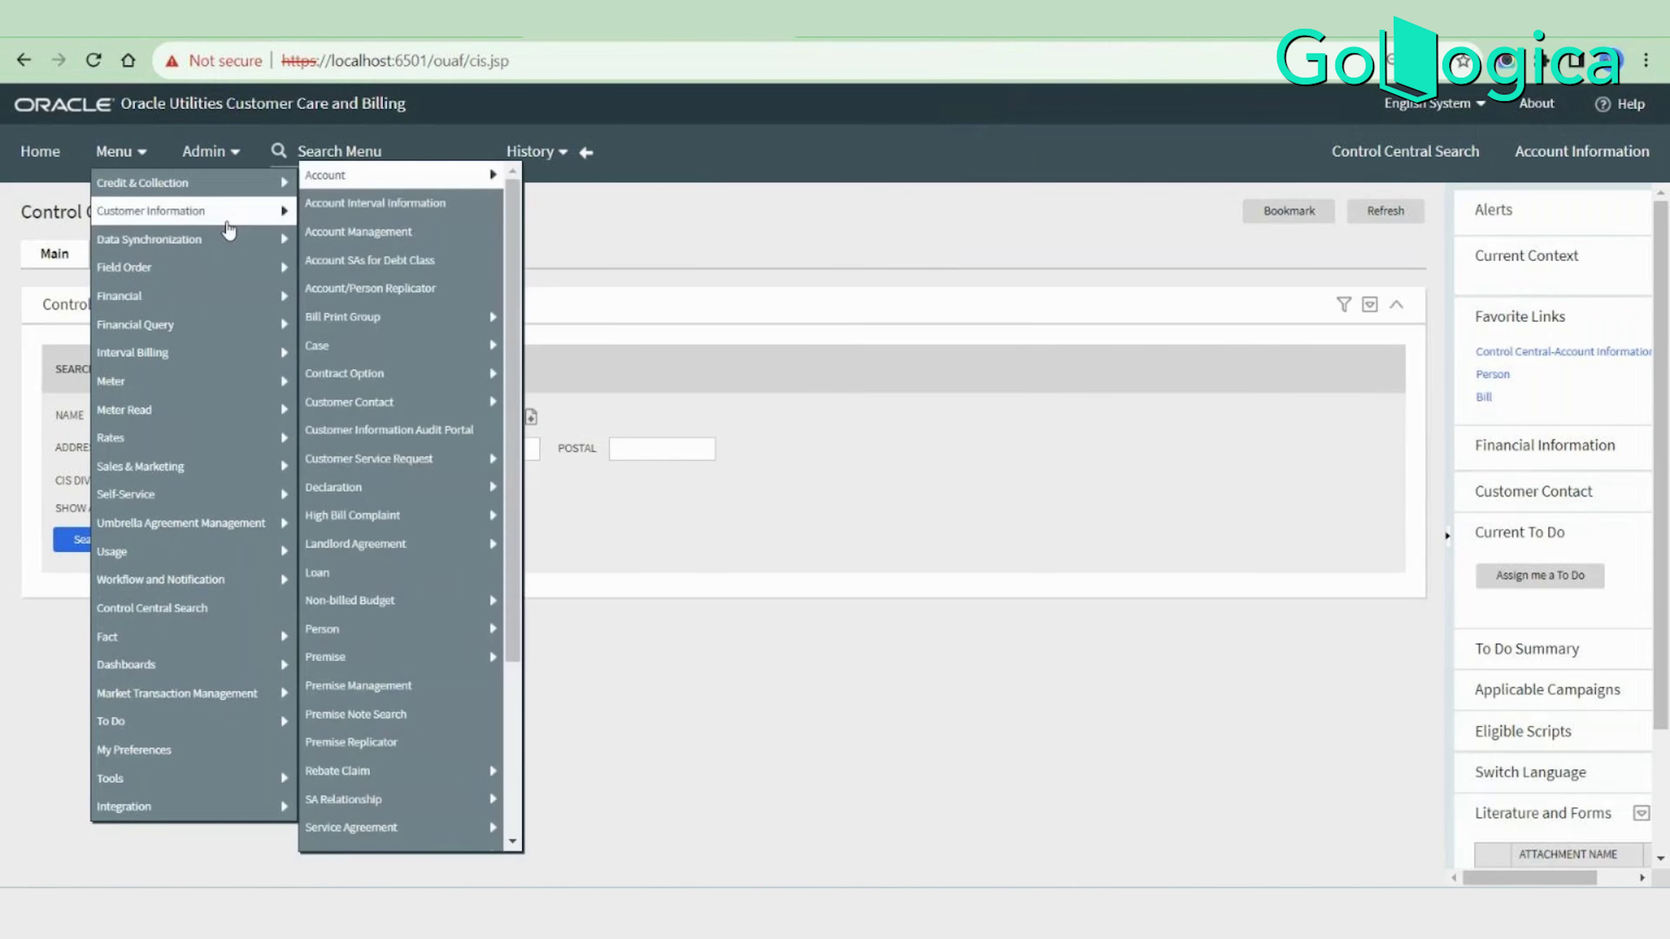
mouse_move(241, 197)
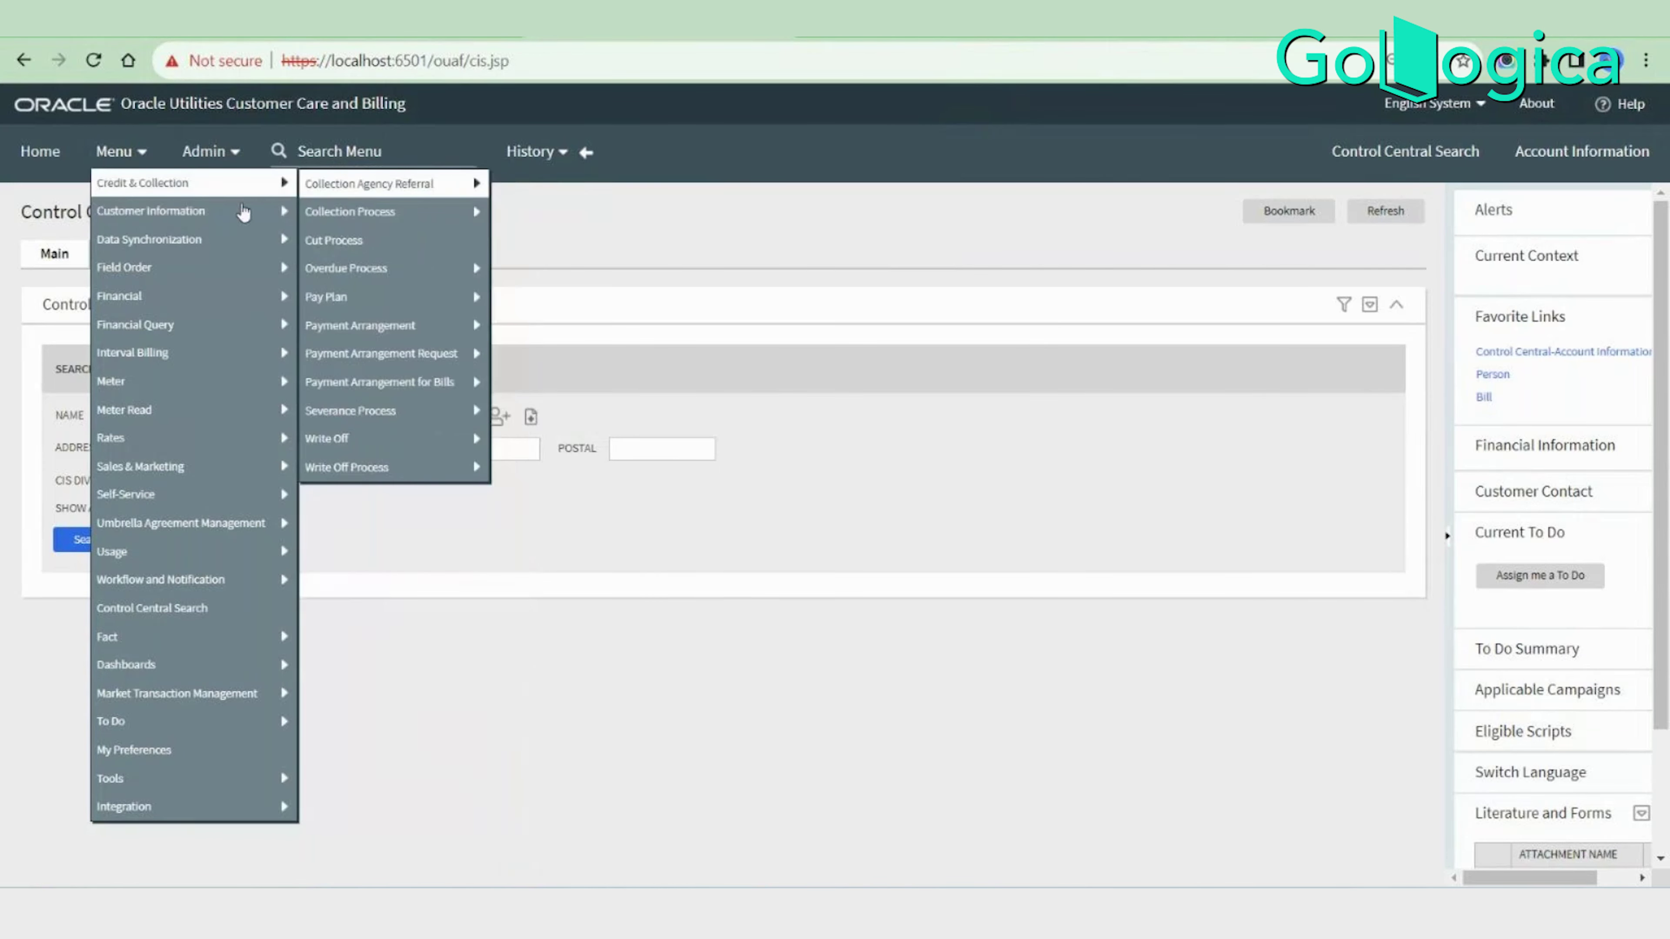
mouse_move(447, 556)
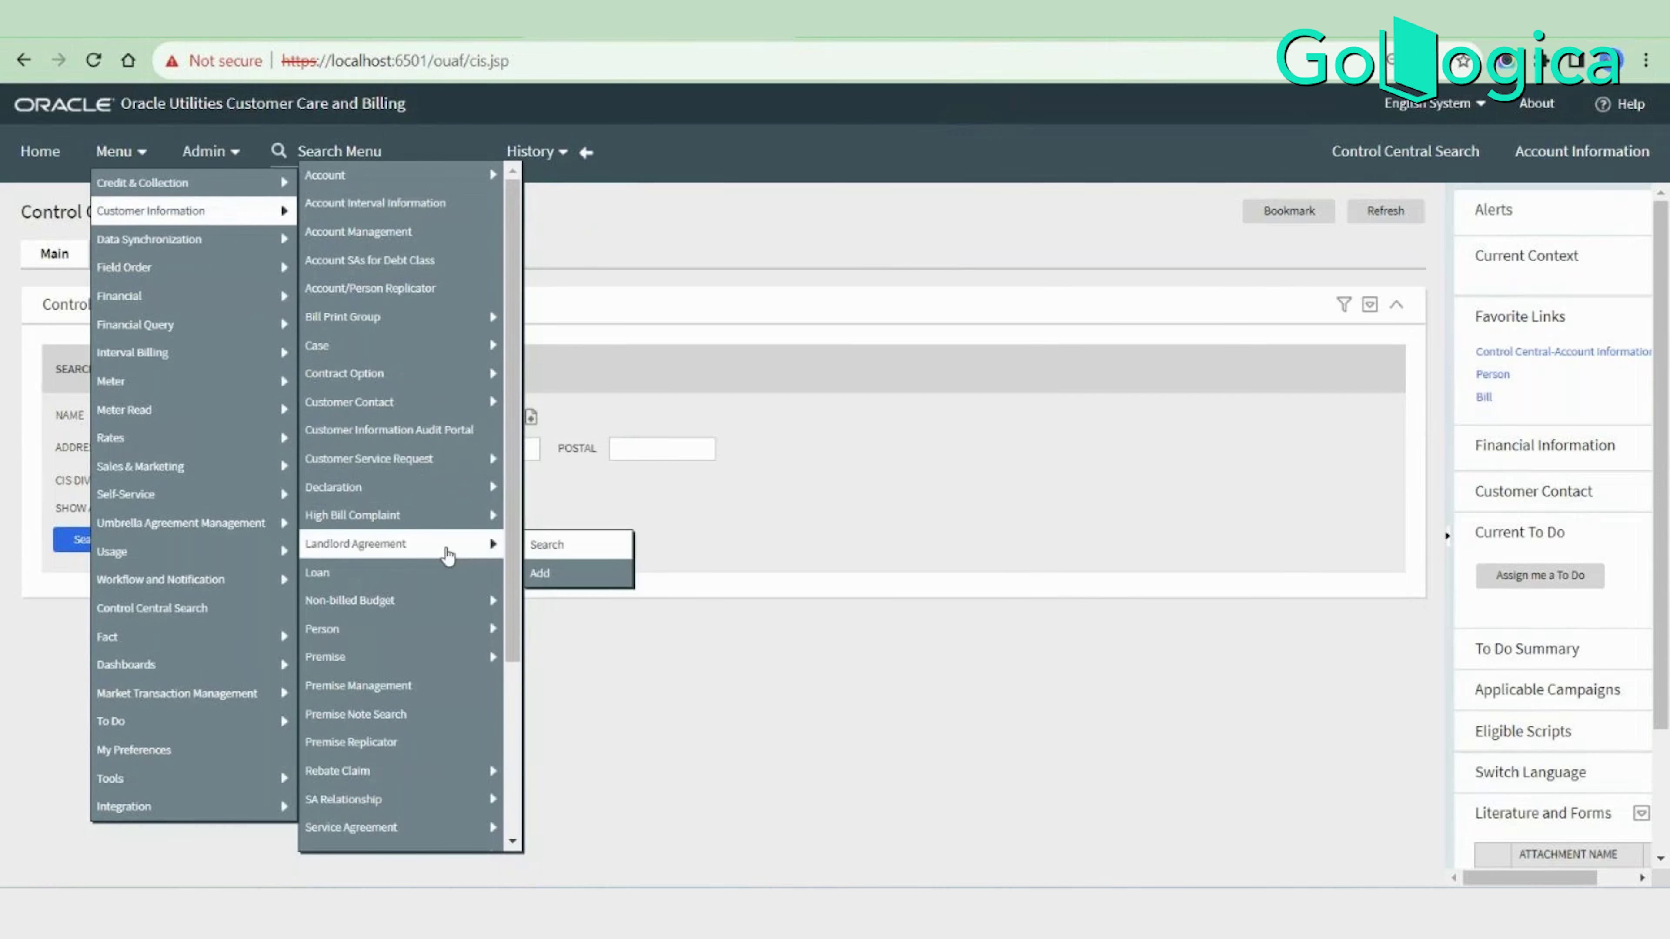
mouse_move(366, 631)
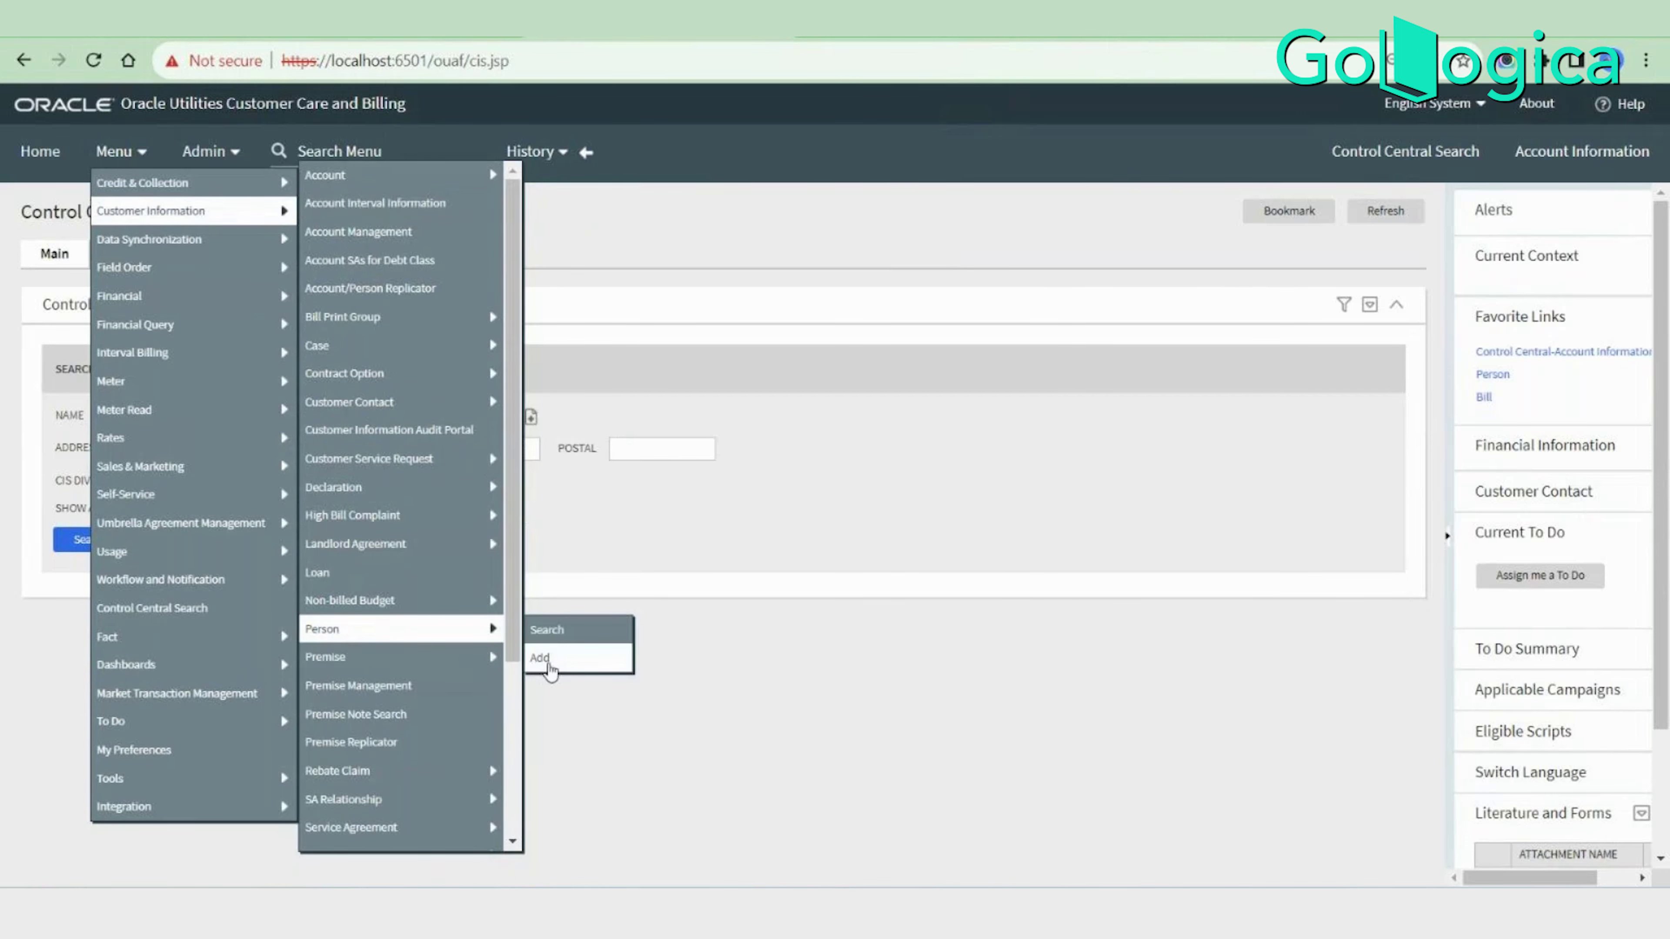
left_click(540, 659)
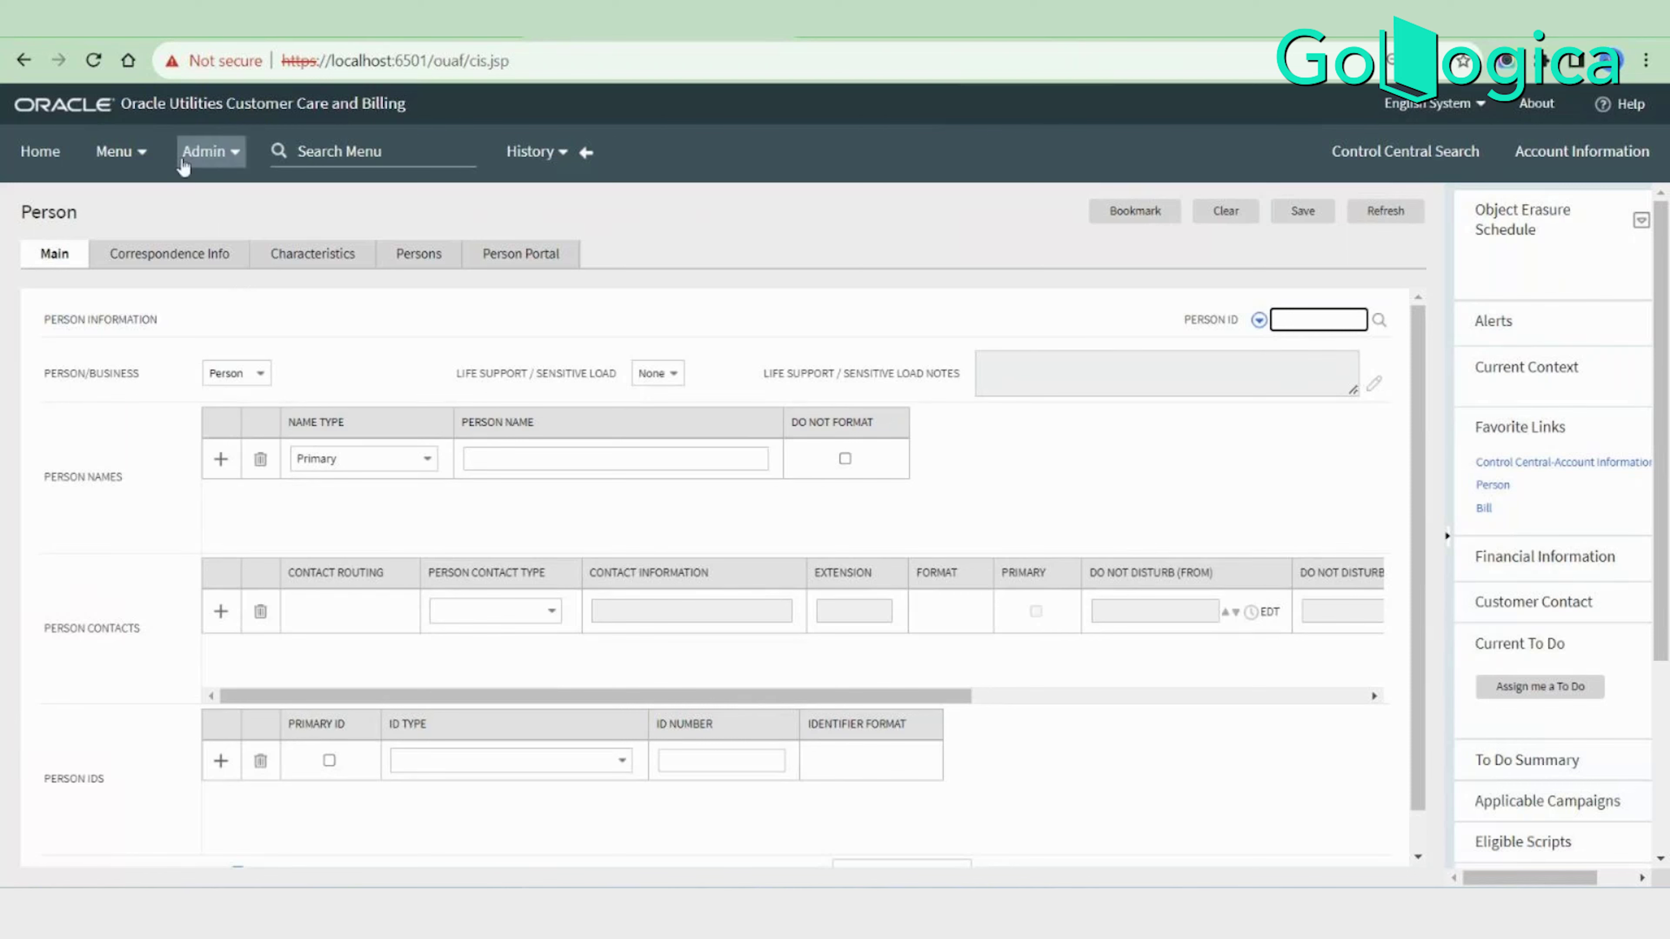
Return to Control Central Search and start adding a person from the search's name criteria.
left_click(114, 150)
mouse_move(197, 210)
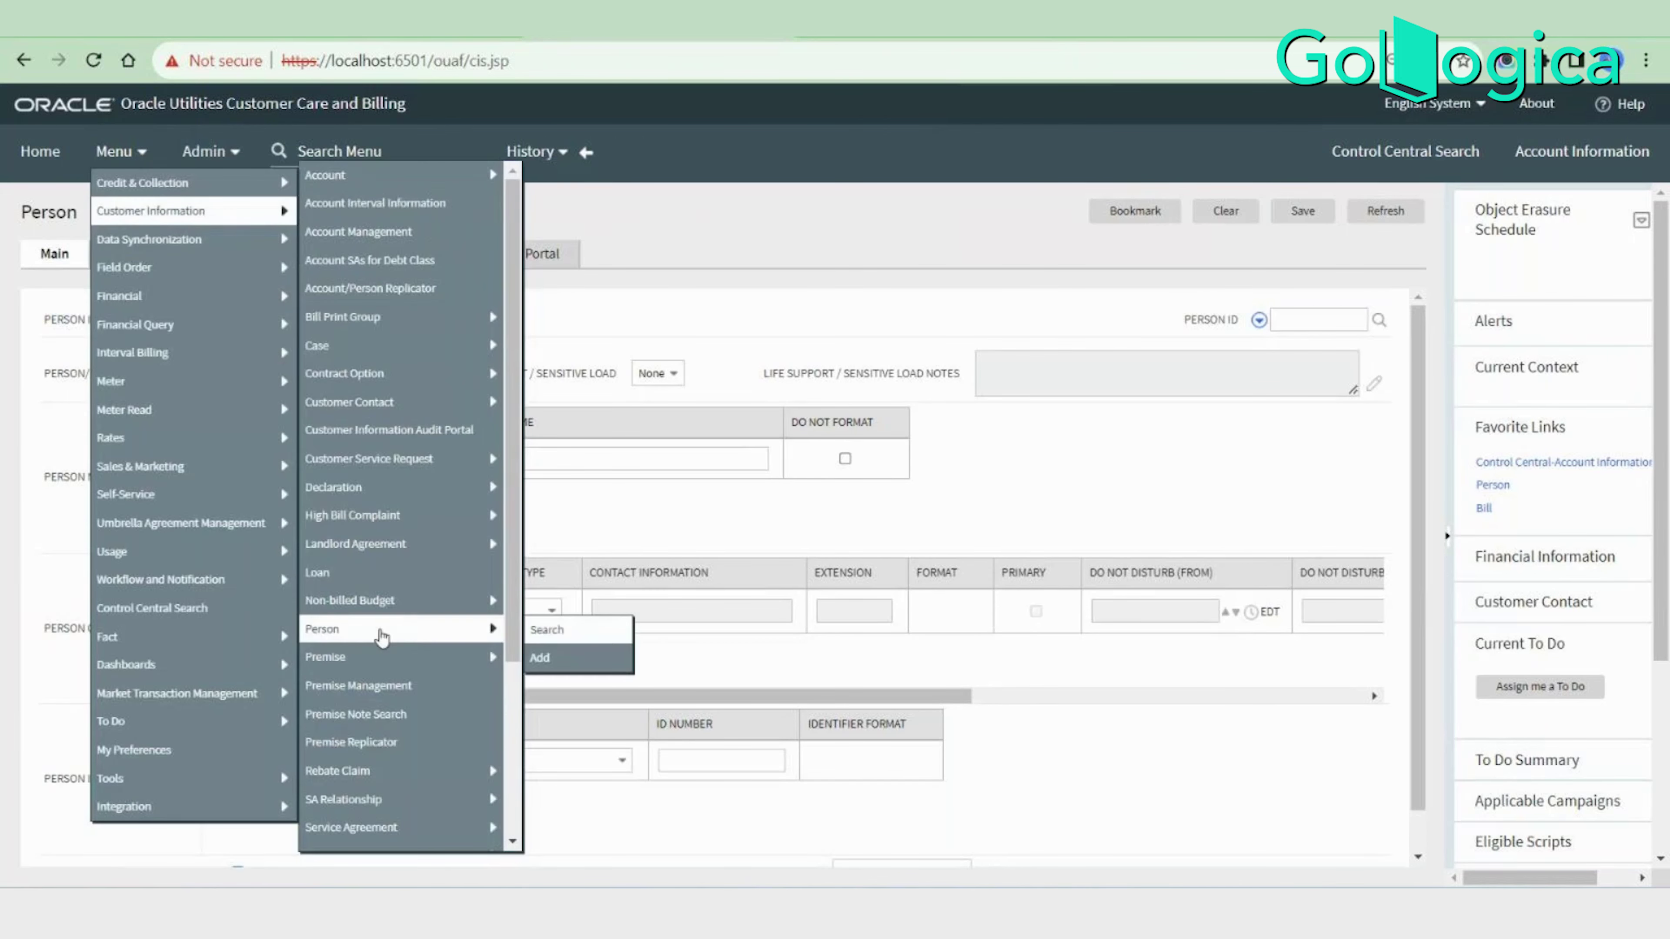
mouse_move(428, 660)
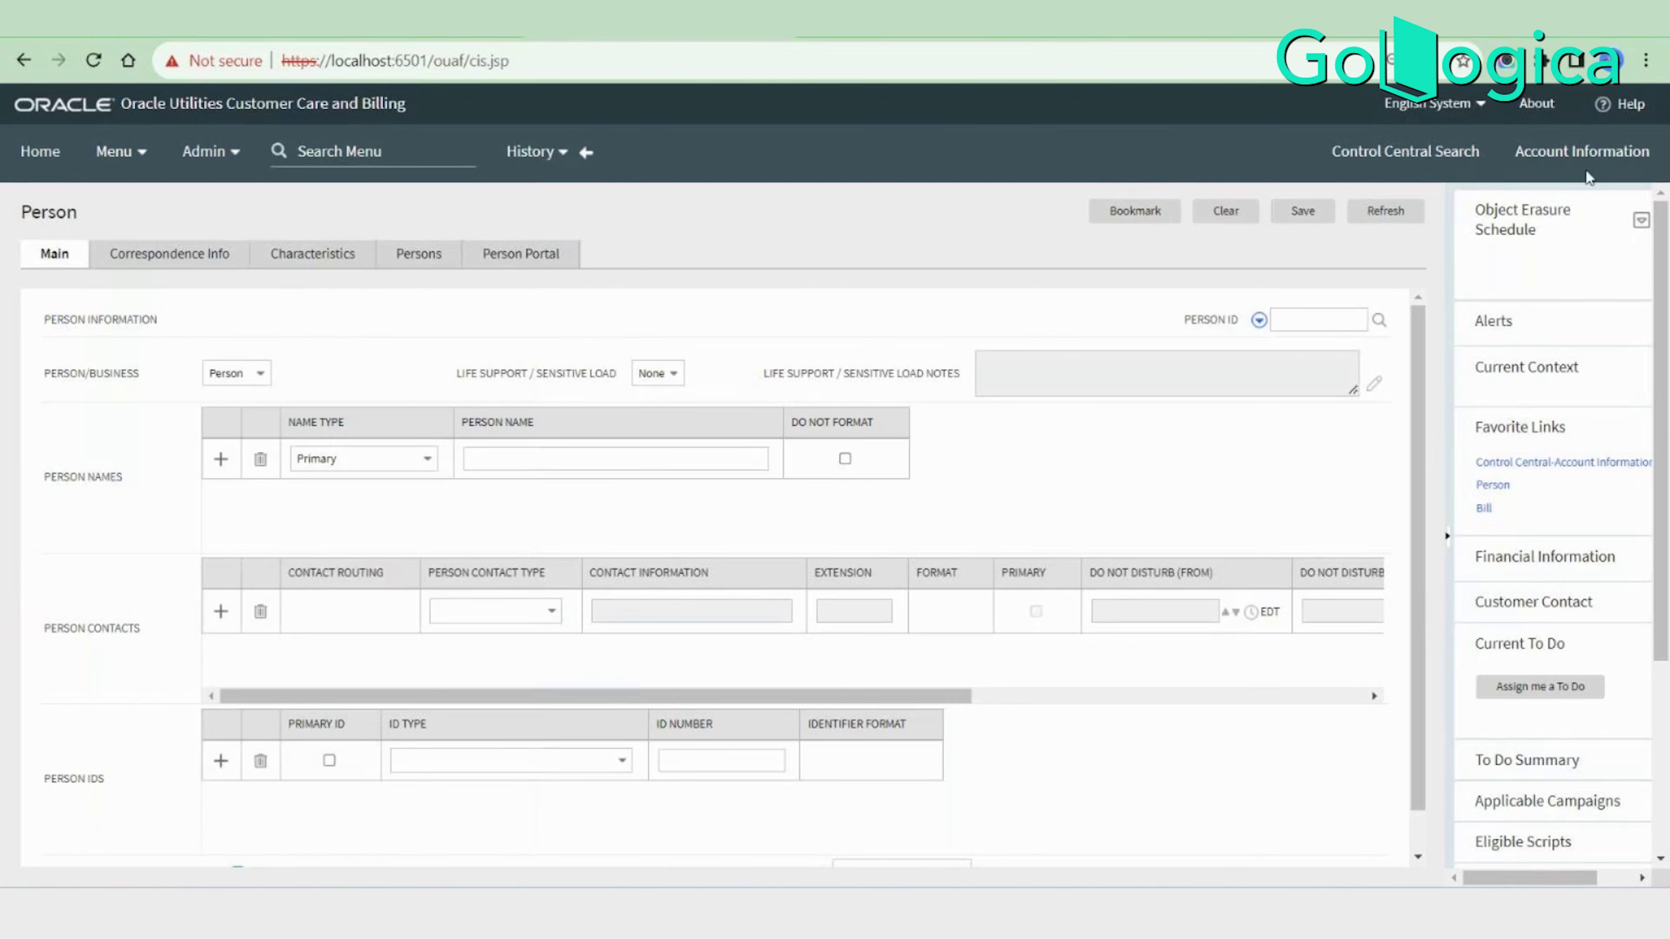
left_click(1405, 151)
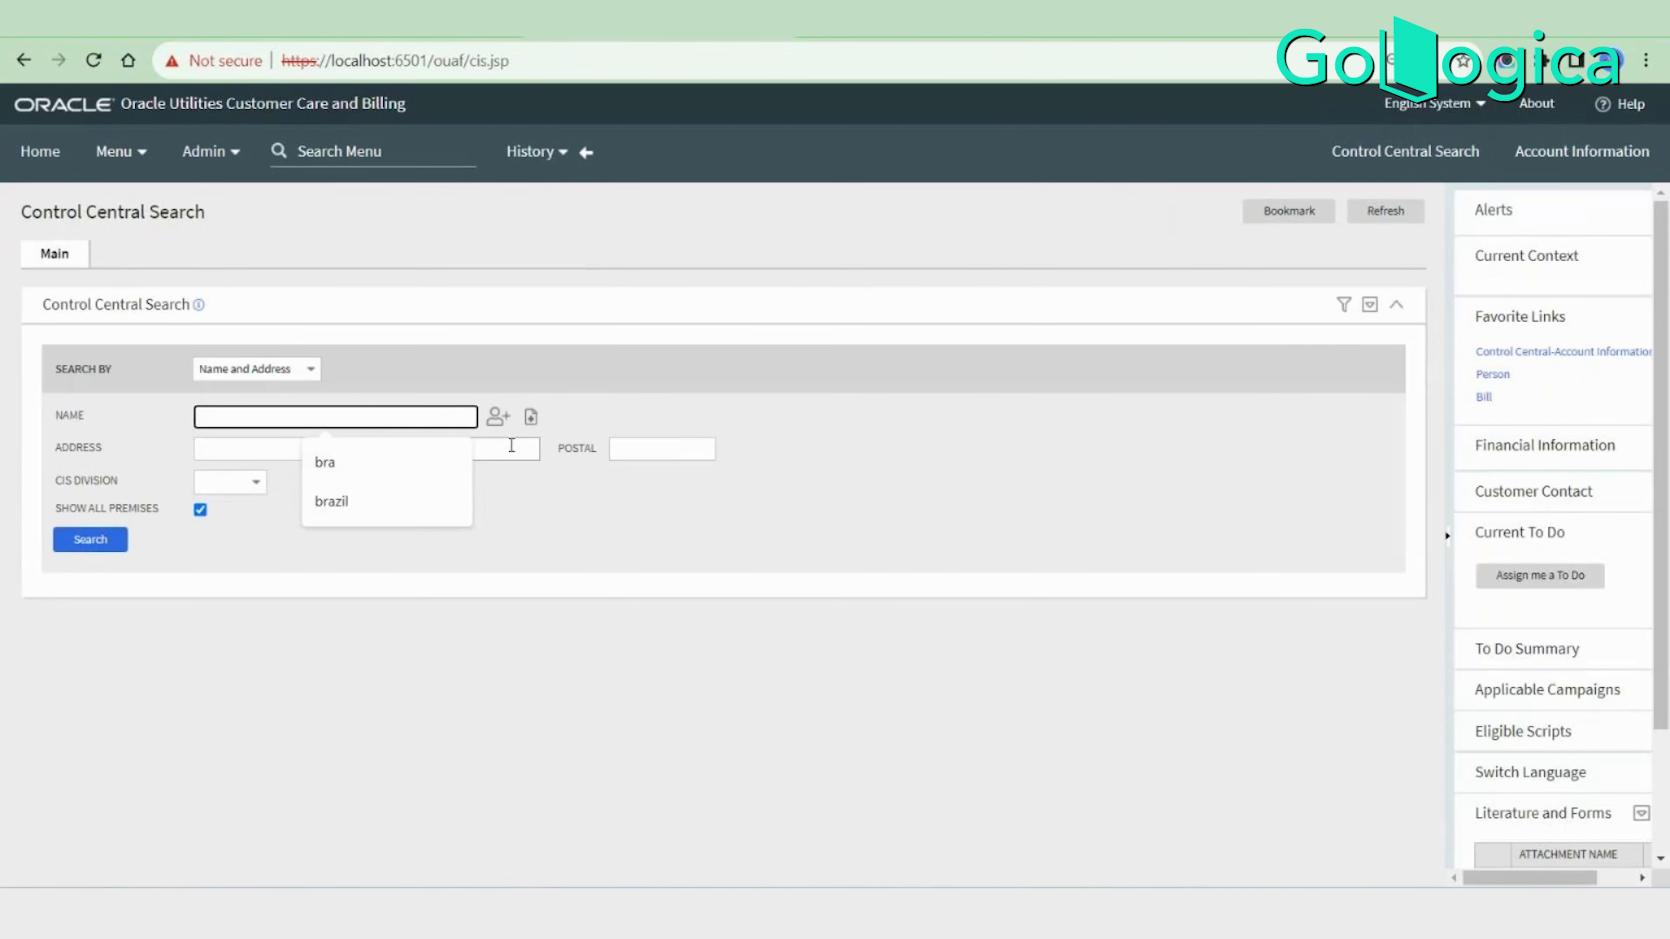
left_click(497, 419)
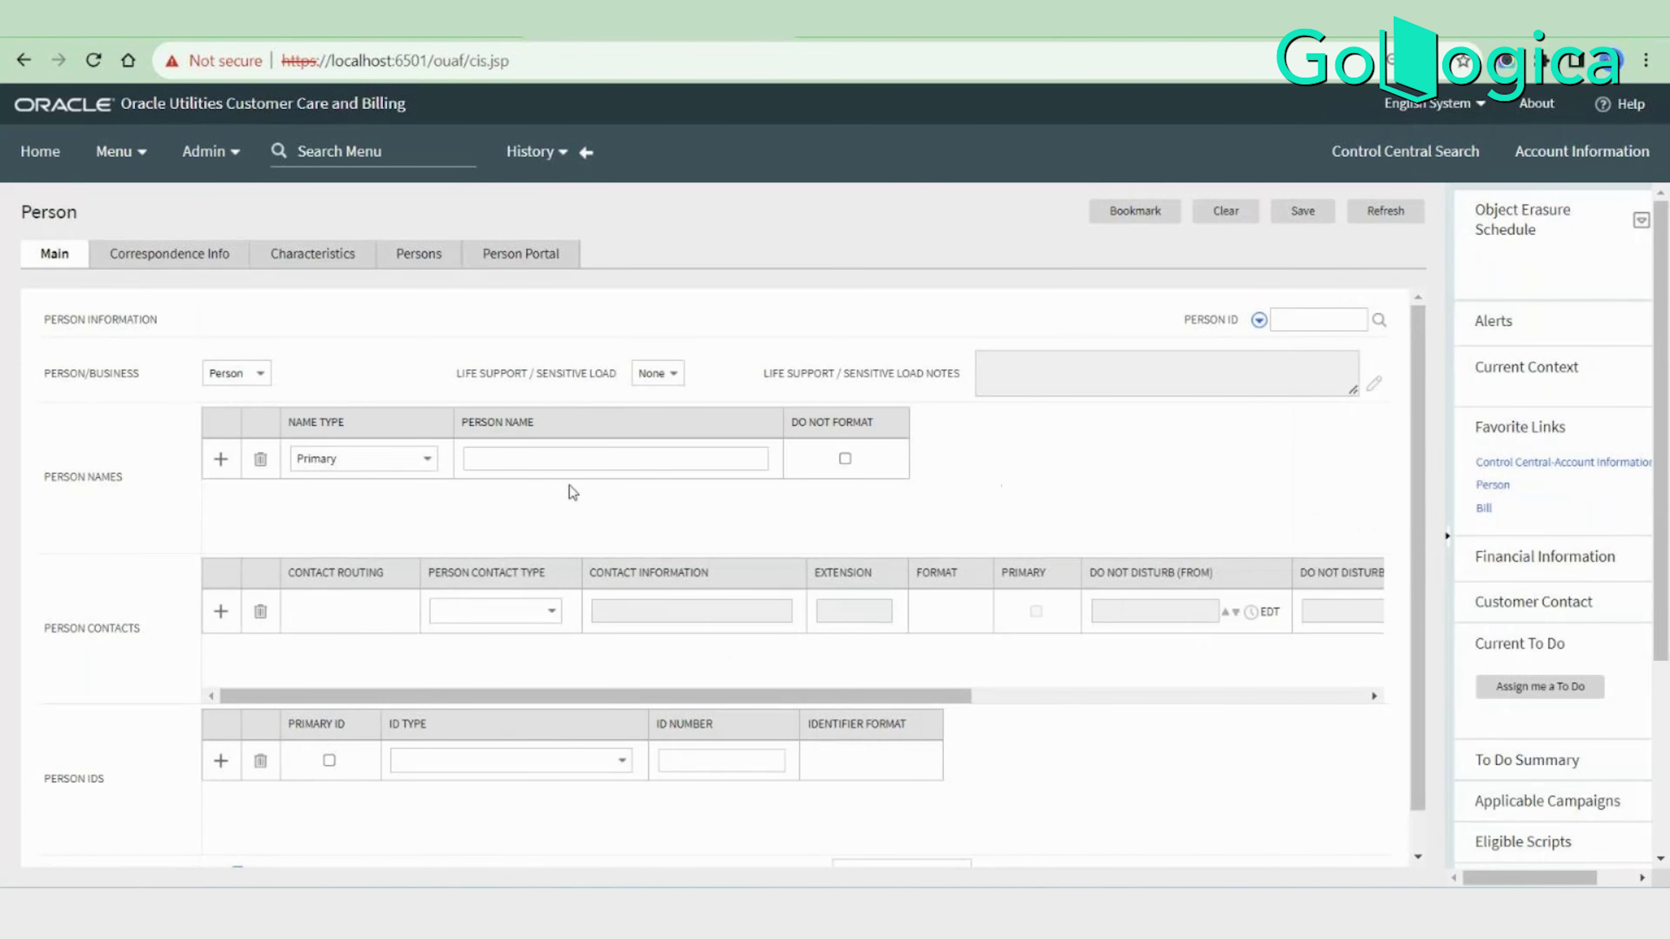
Enter DEMO30SEP as the new person's primary name.
left_click(521, 454)
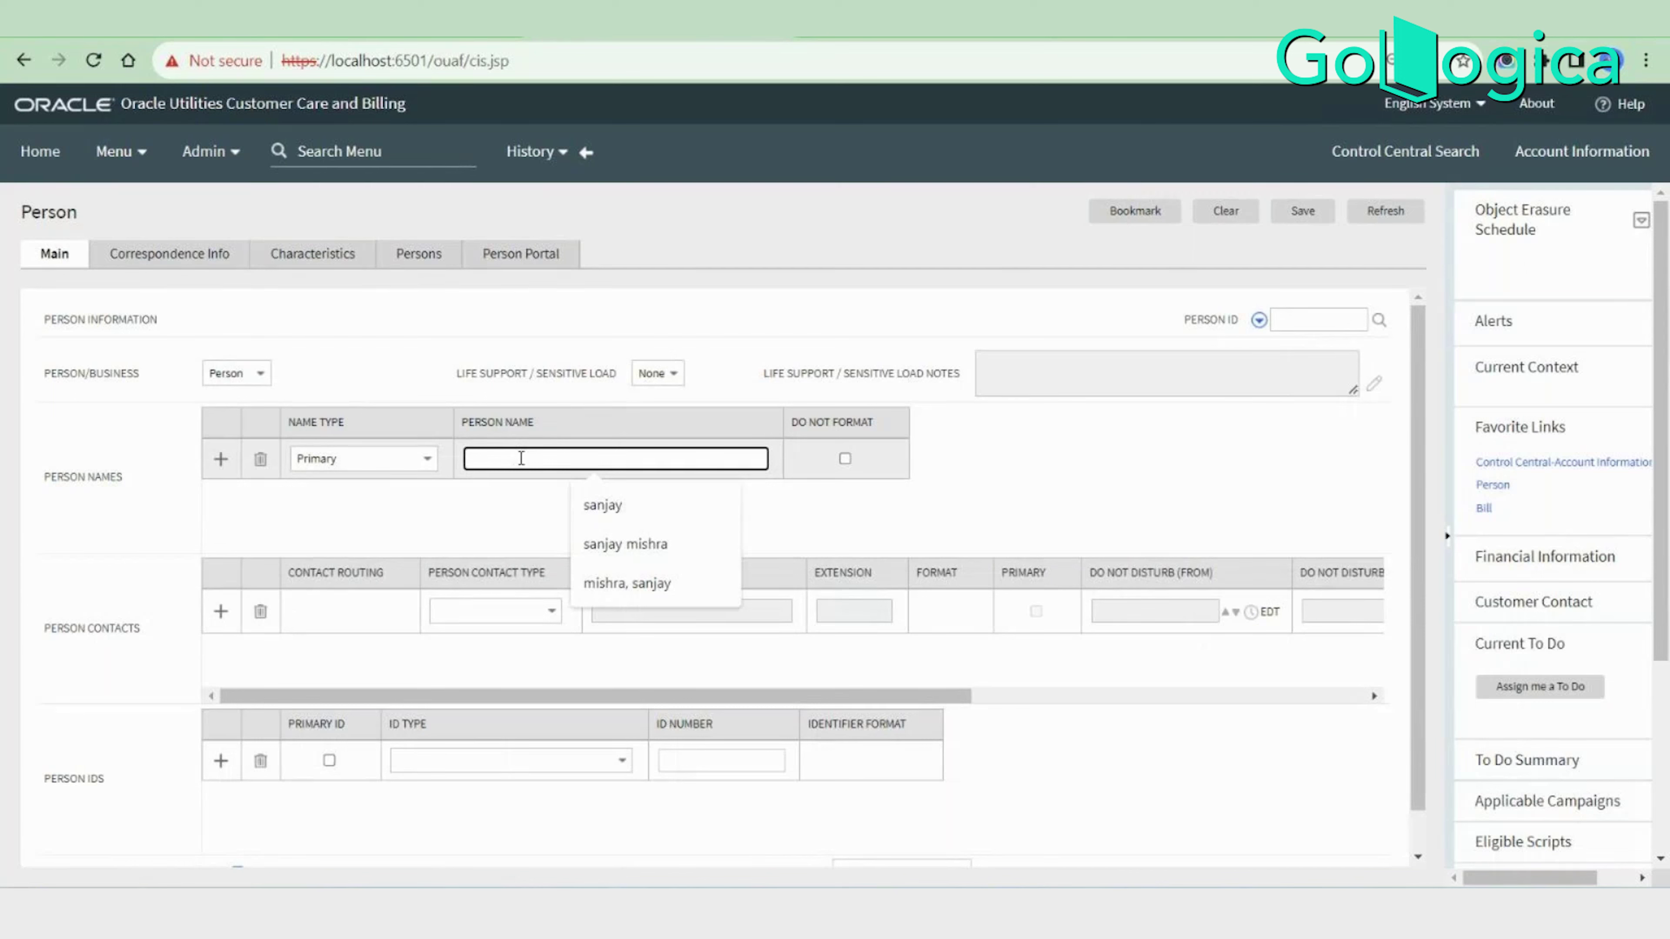
left_click(1203, 489)
left_click(596, 458)
type("DEMO")
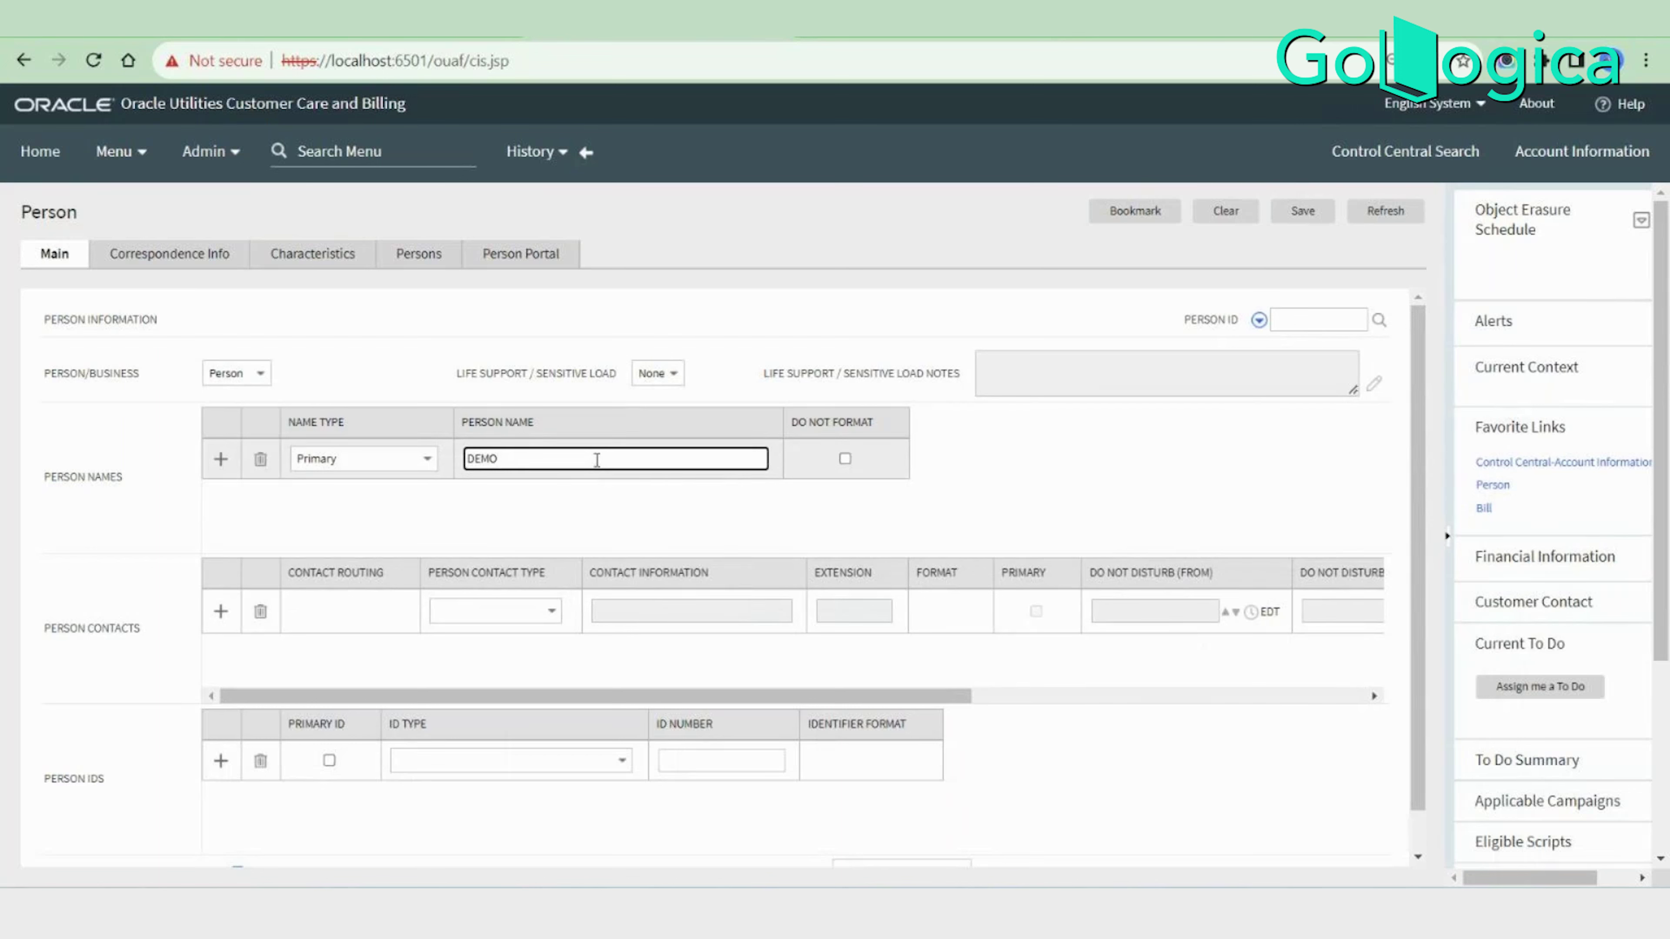
type("30SEP")
left_click(571, 510)
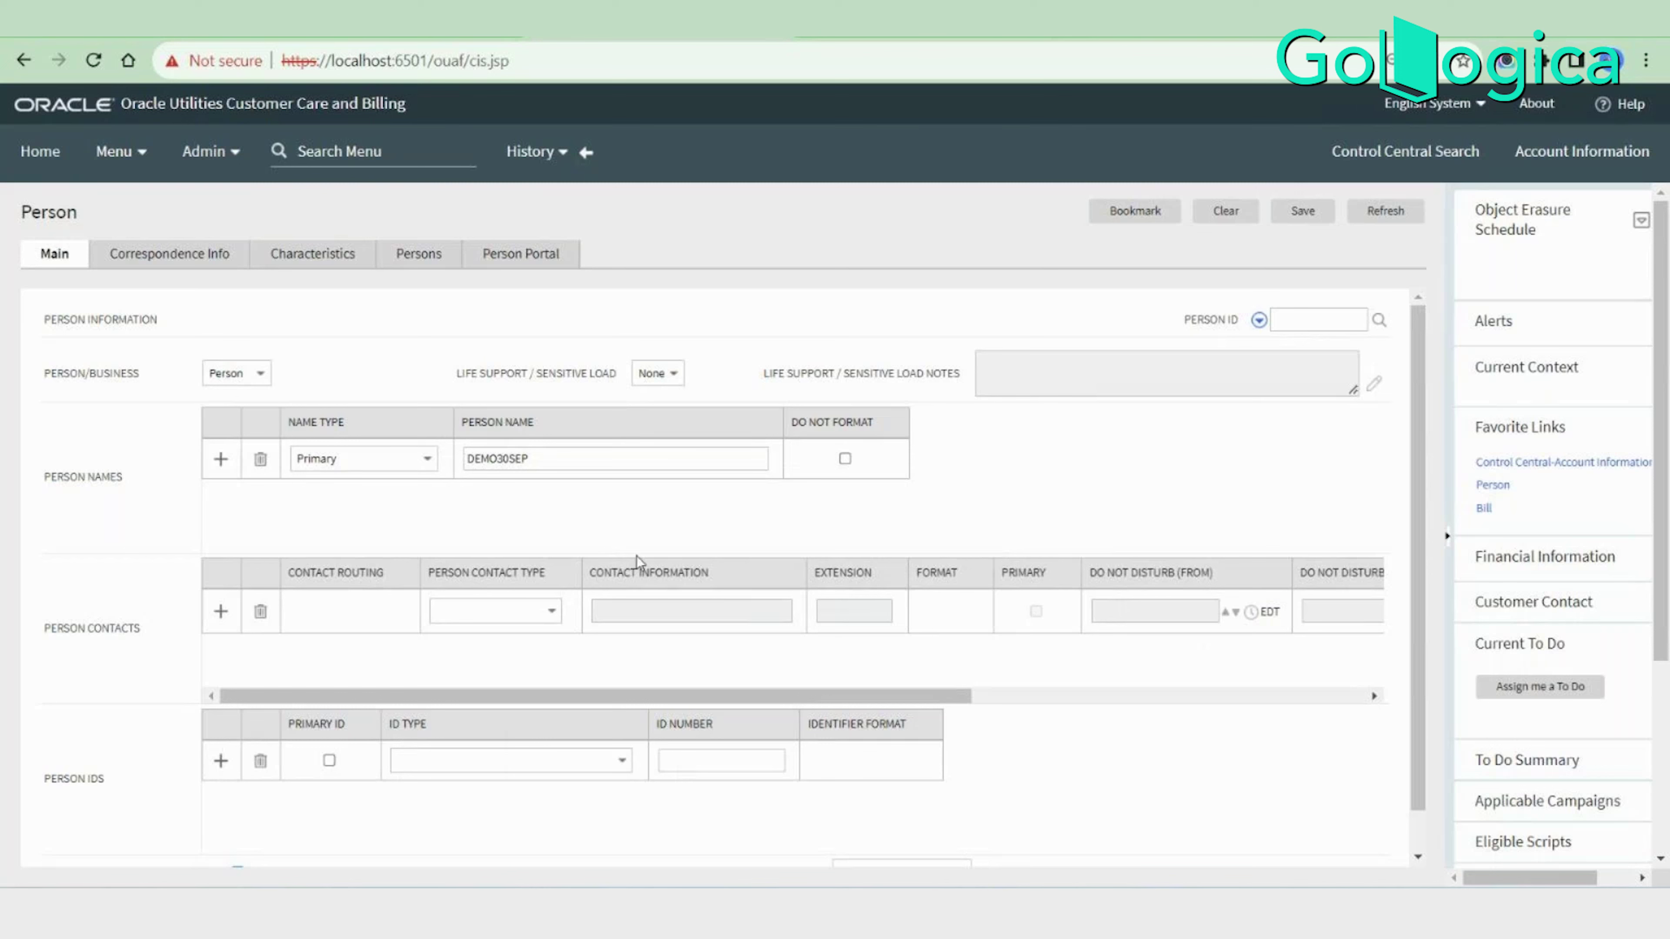
left_click(765, 460)
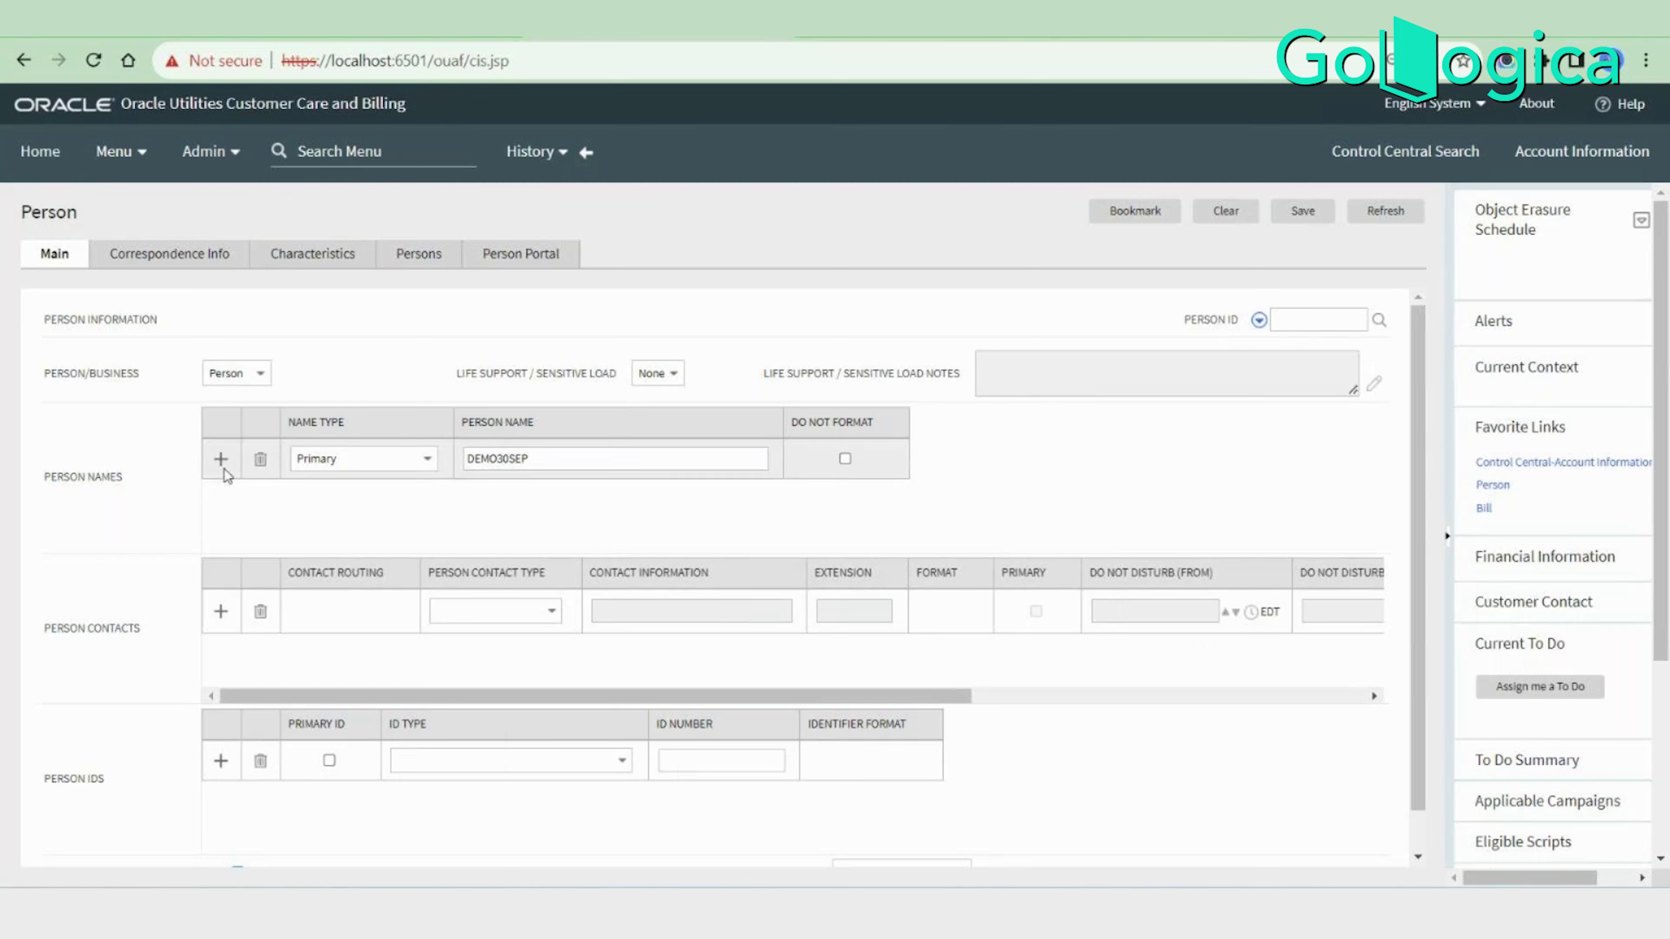
Add a second person name row to view the available name types, and delete that row.
left_click(220, 461)
left_click(375, 511)
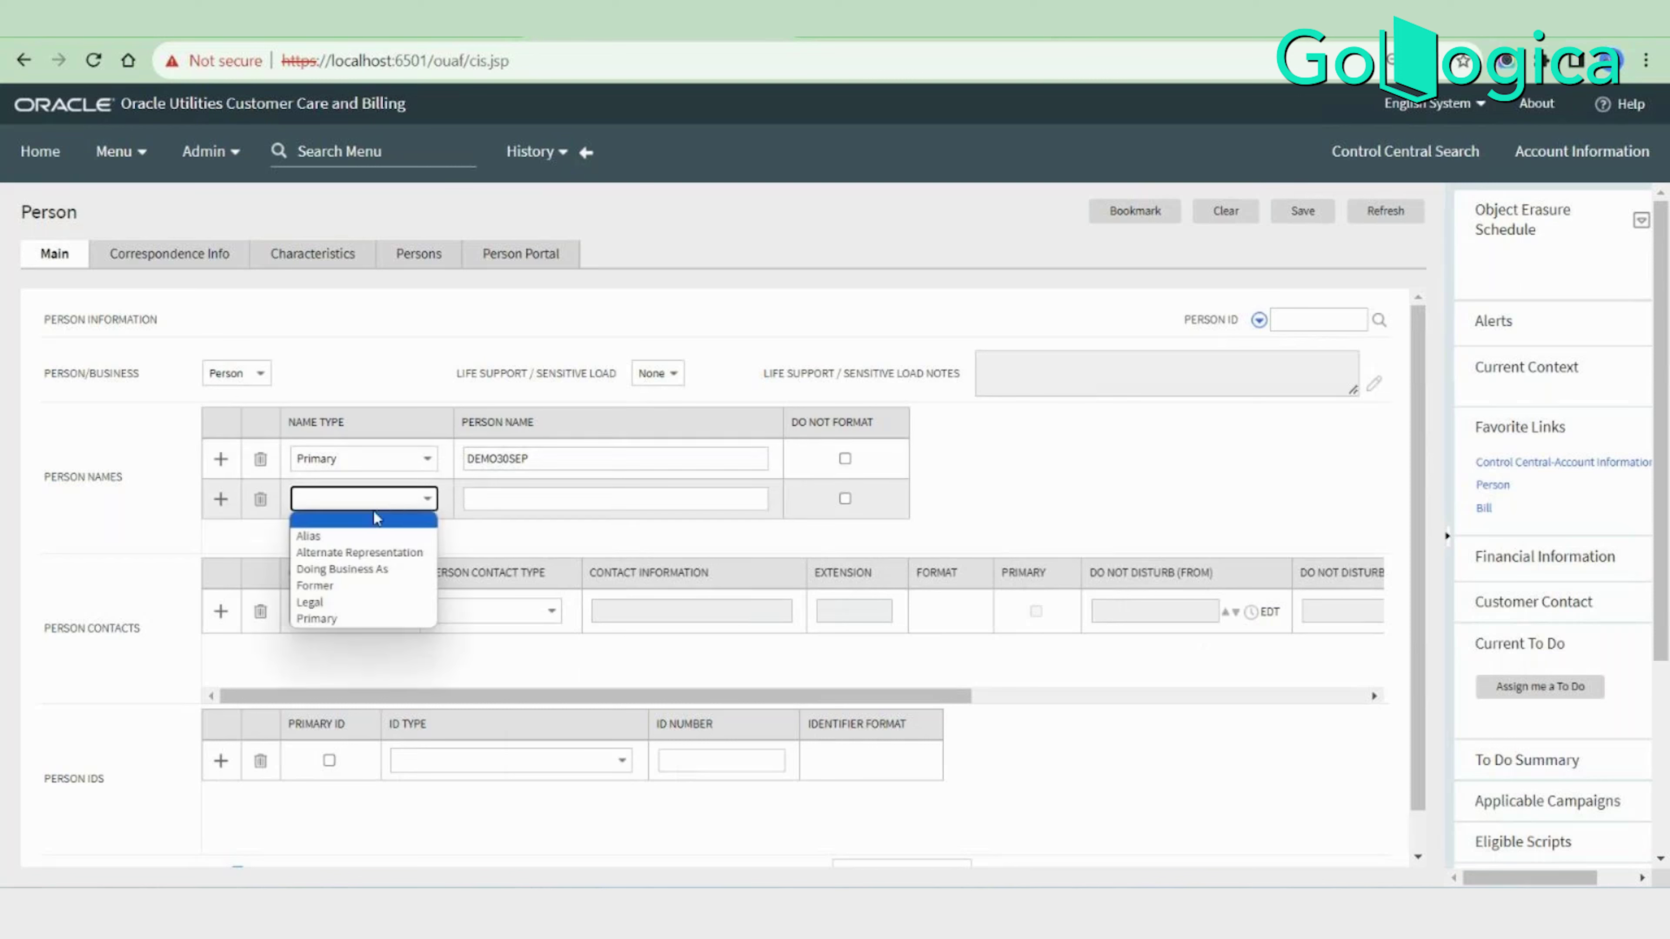
left_click(196, 510)
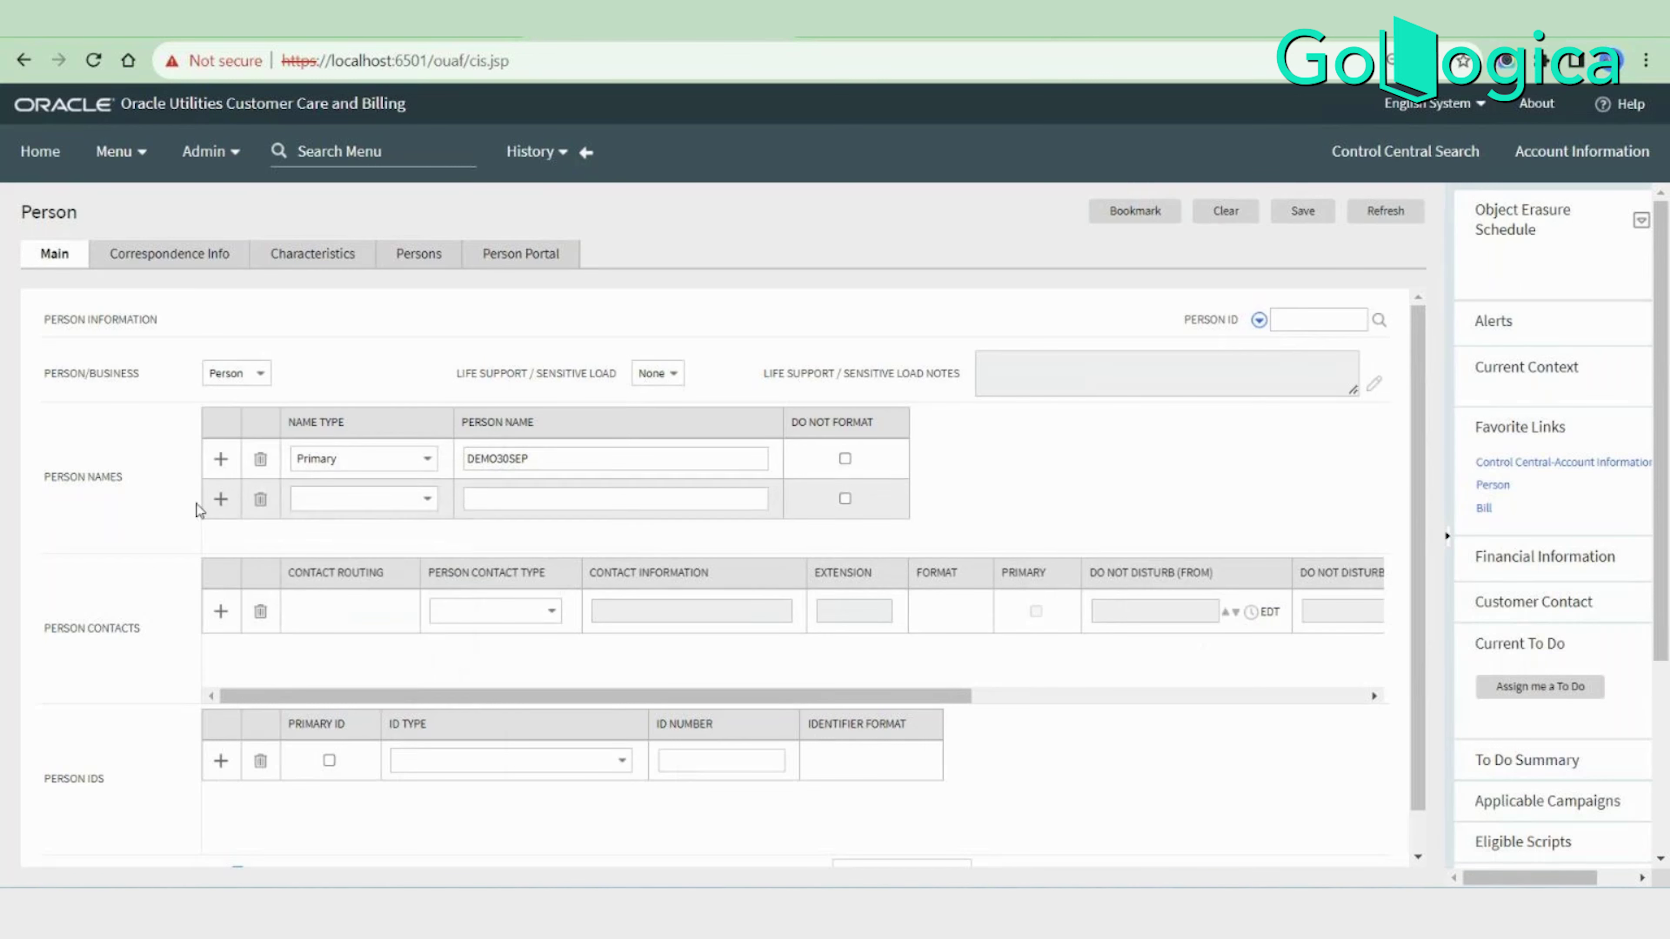
left_click(260, 499)
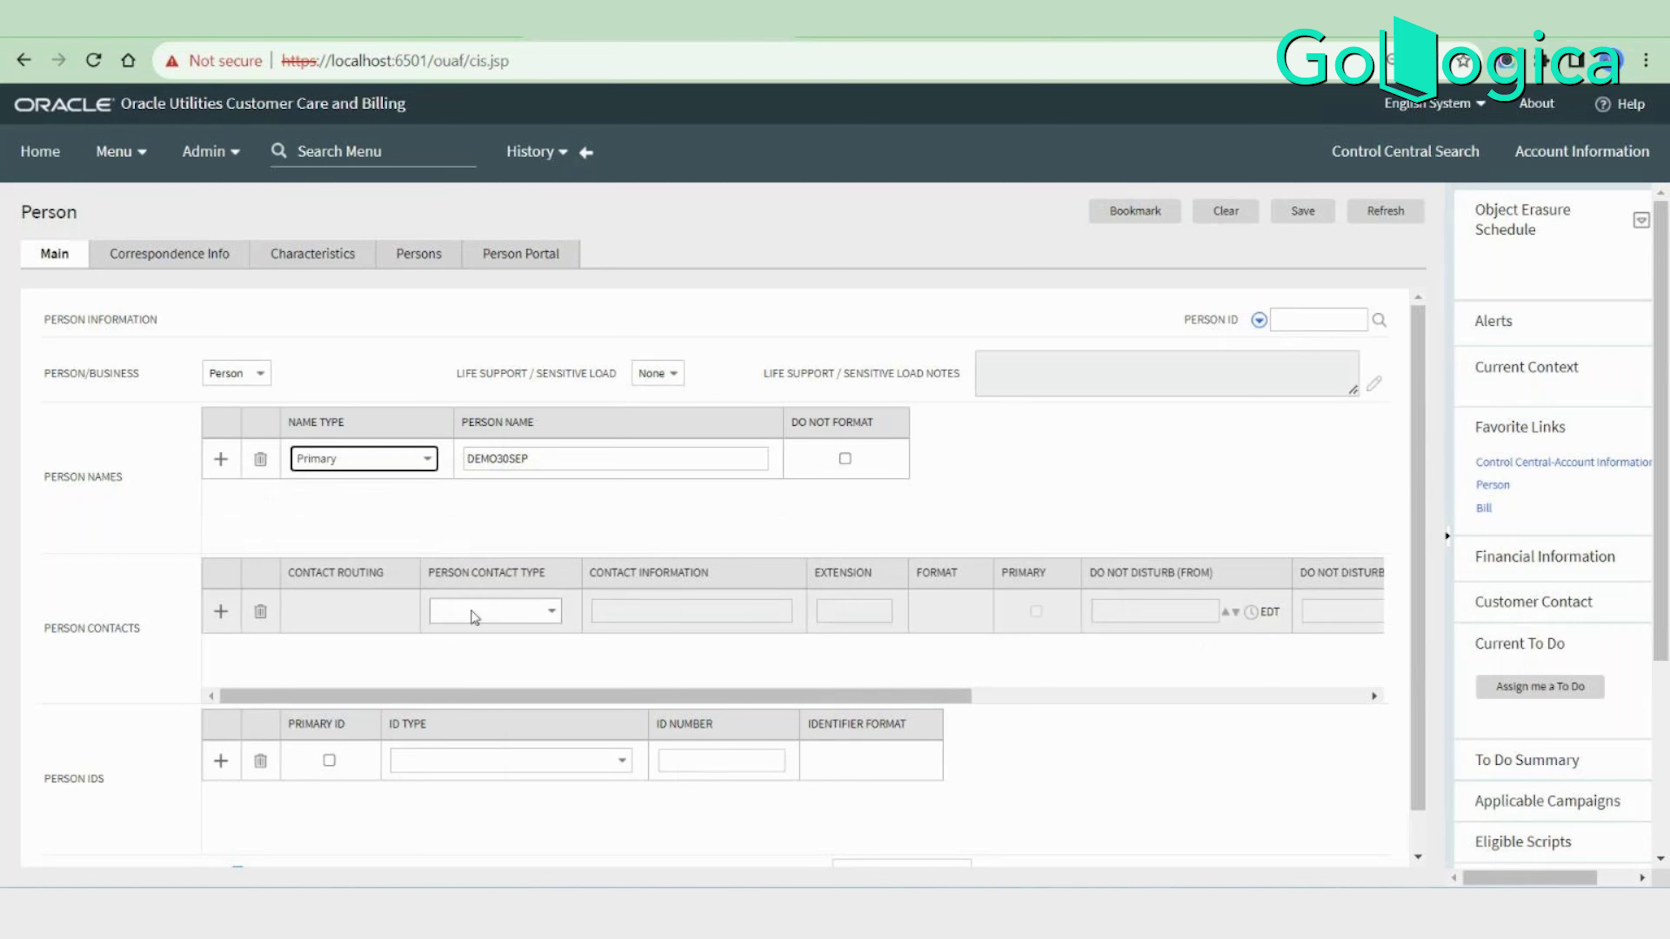
Set the person's contact type to Cell Phone and fill in a phone number matching the displayed format.
left_click(483, 612)
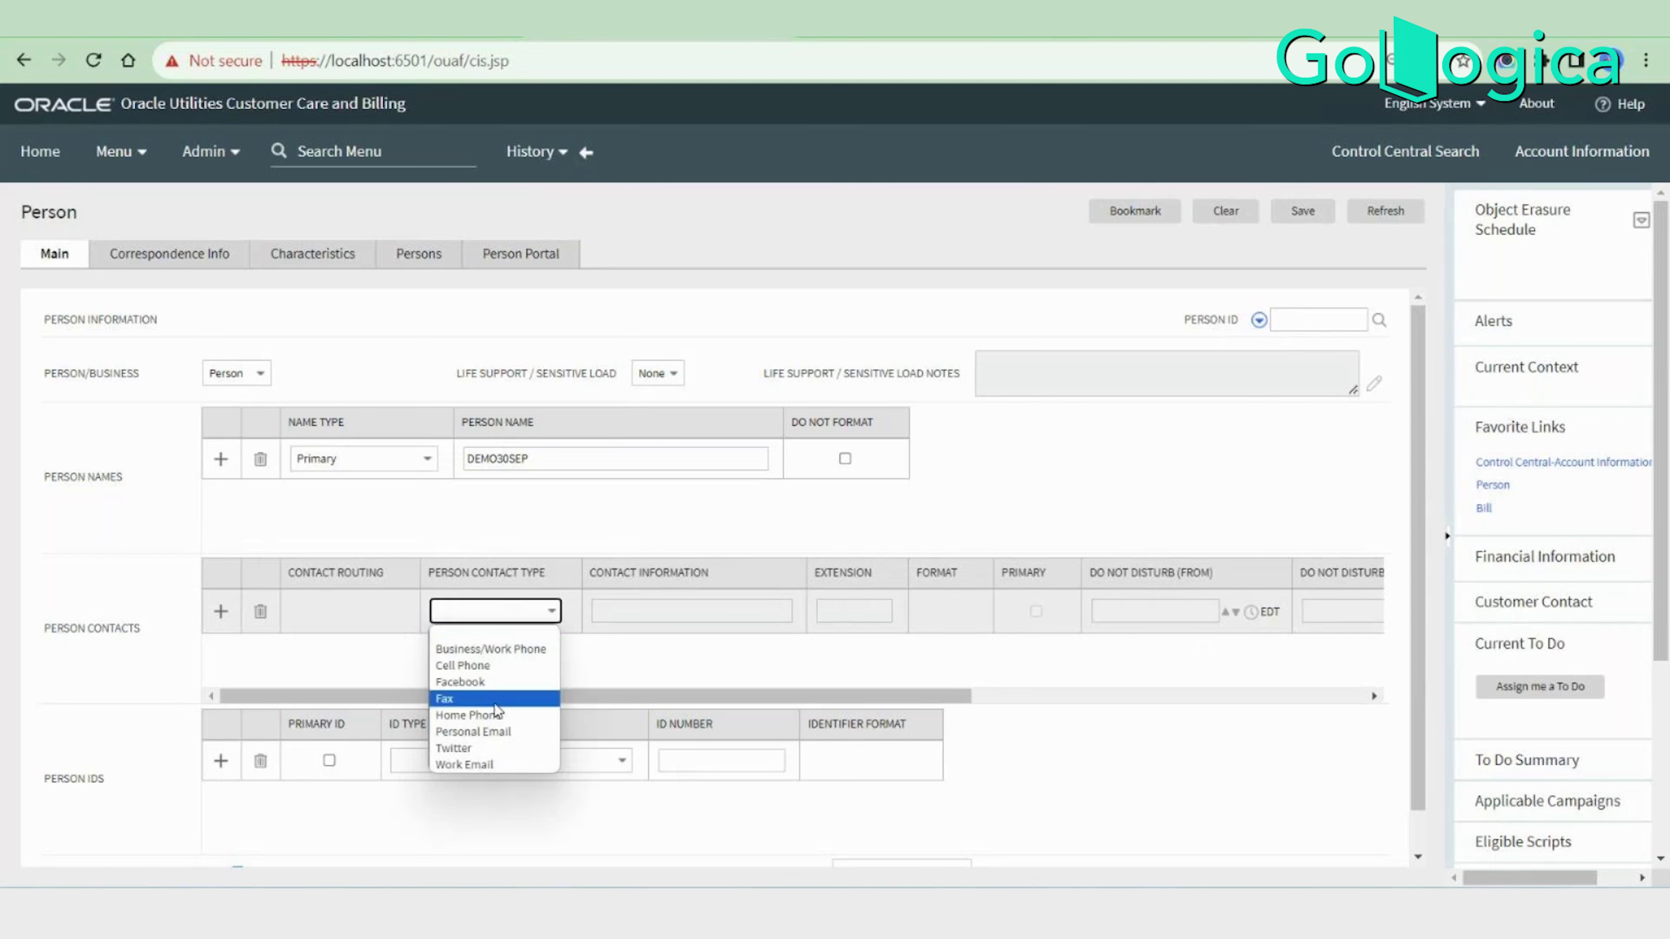
left_click(485, 665)
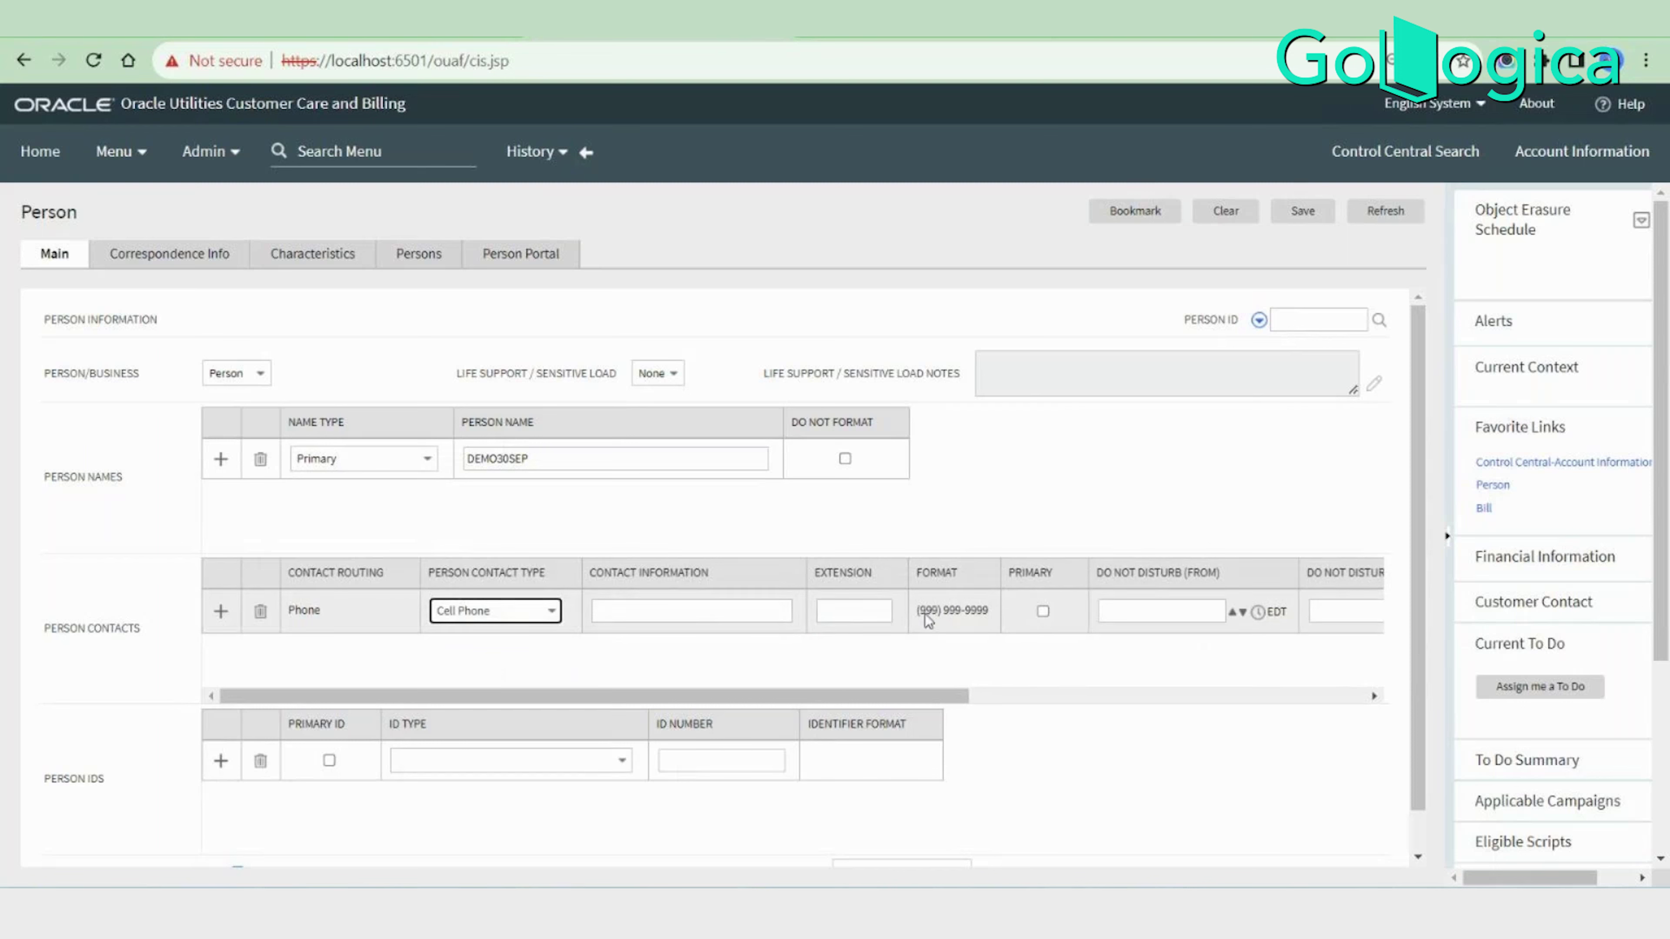
left_click_drag(923, 621, 994, 627)
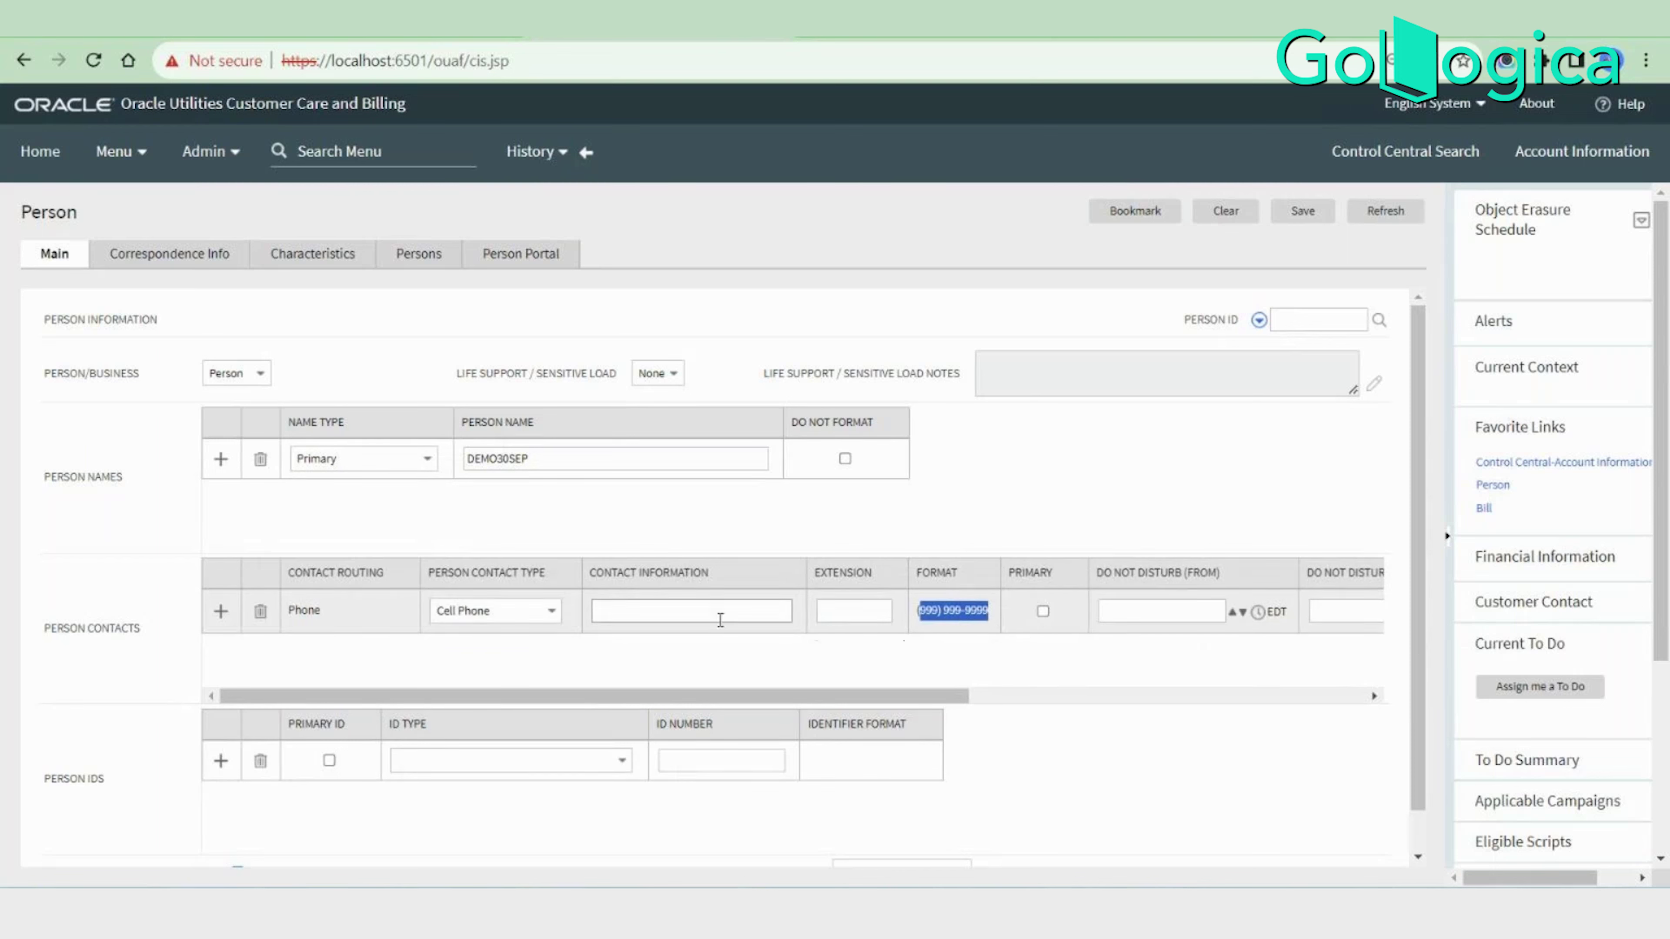
left_click(693, 608)
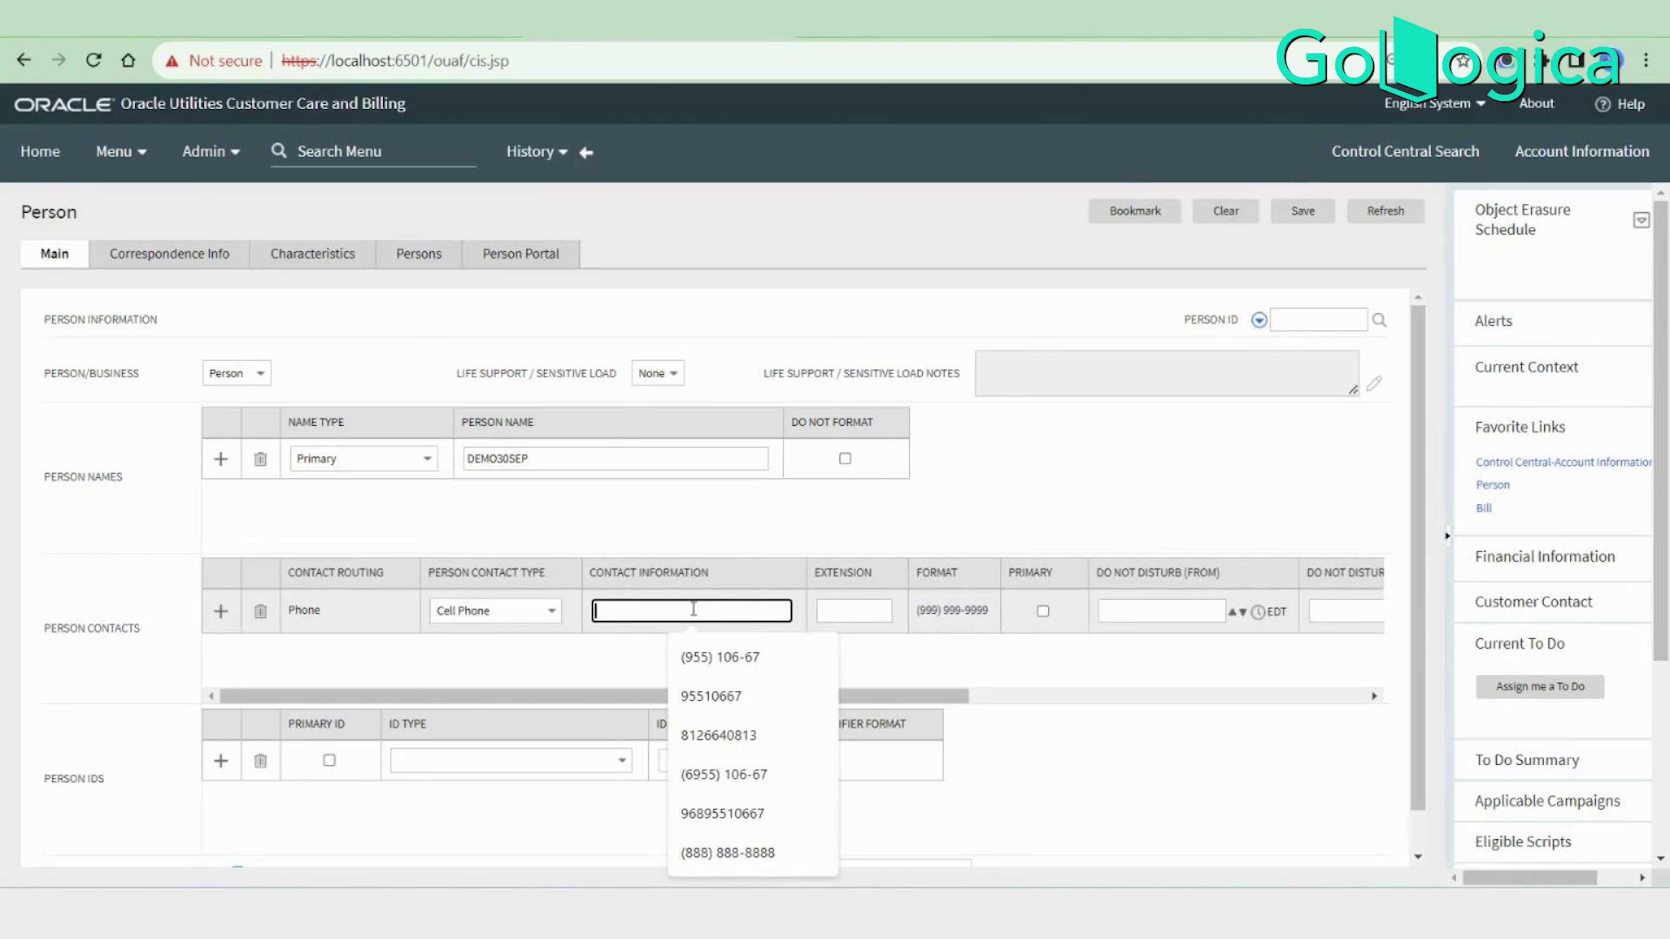
left_click(782, 850)
left_click(1195, 776)
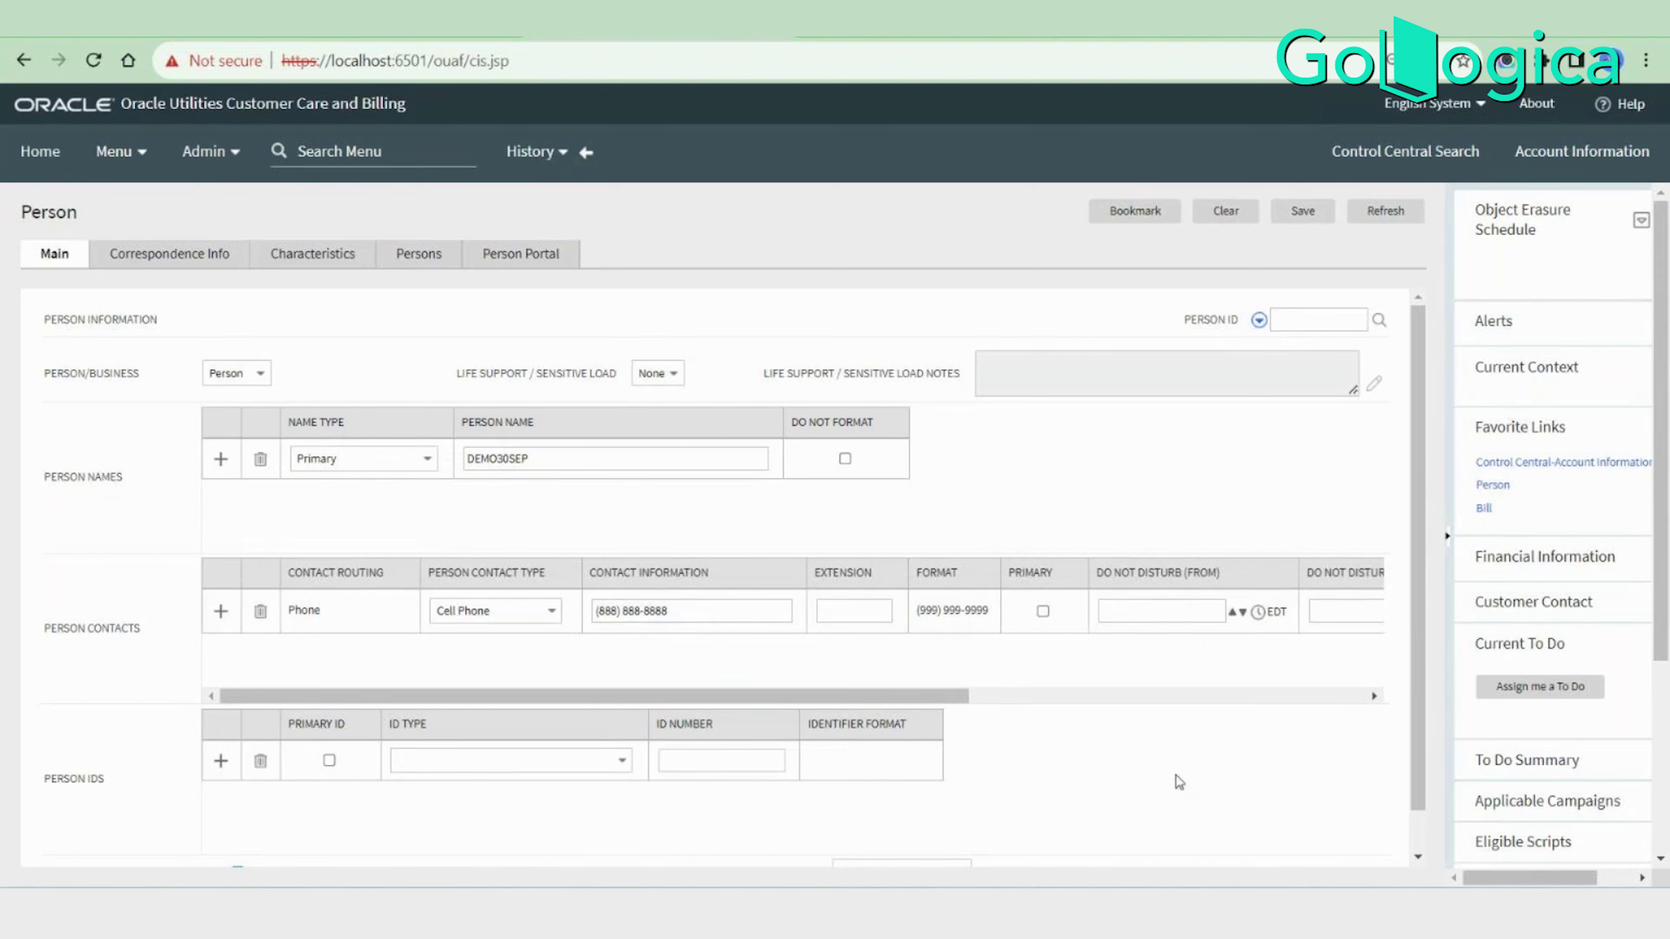
Set the person's ID type to Employer identity and enter the ID number, correcting its misspelled beginning.
scroll(558, 714, "down", 1)
scroll(559, 709, "down", 1)
left_click(529, 717)
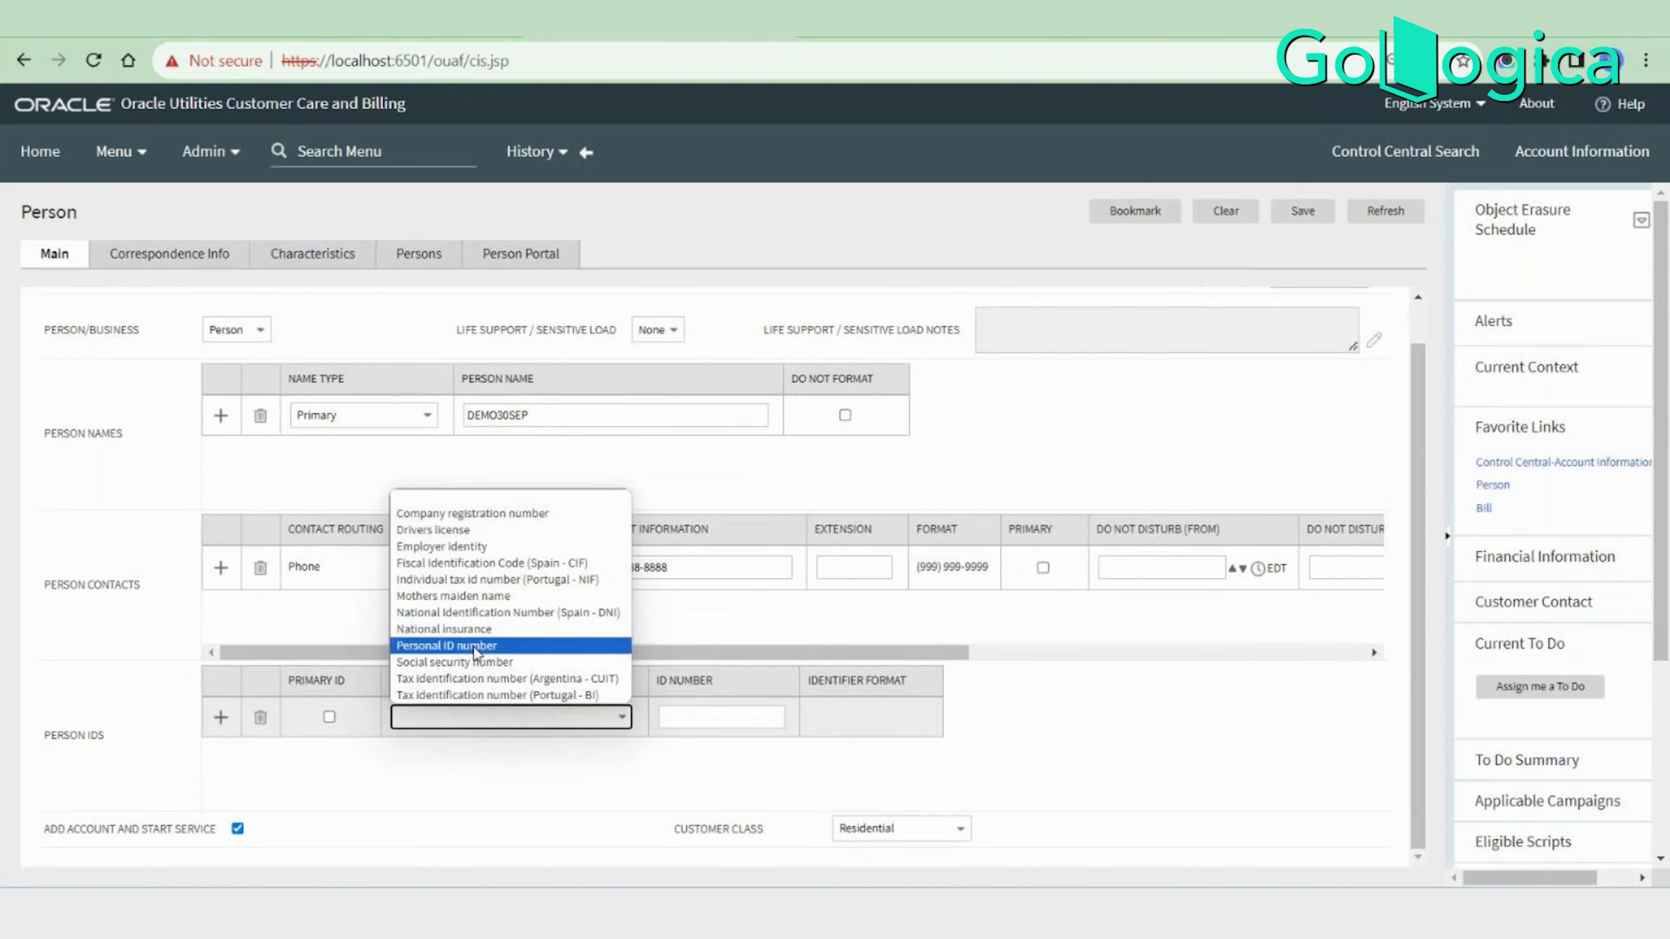
left_click(457, 551)
left_click(694, 708)
left_click(740, 765)
key("BackSpace")
left_click(743, 764)
left_click(1127, 726)
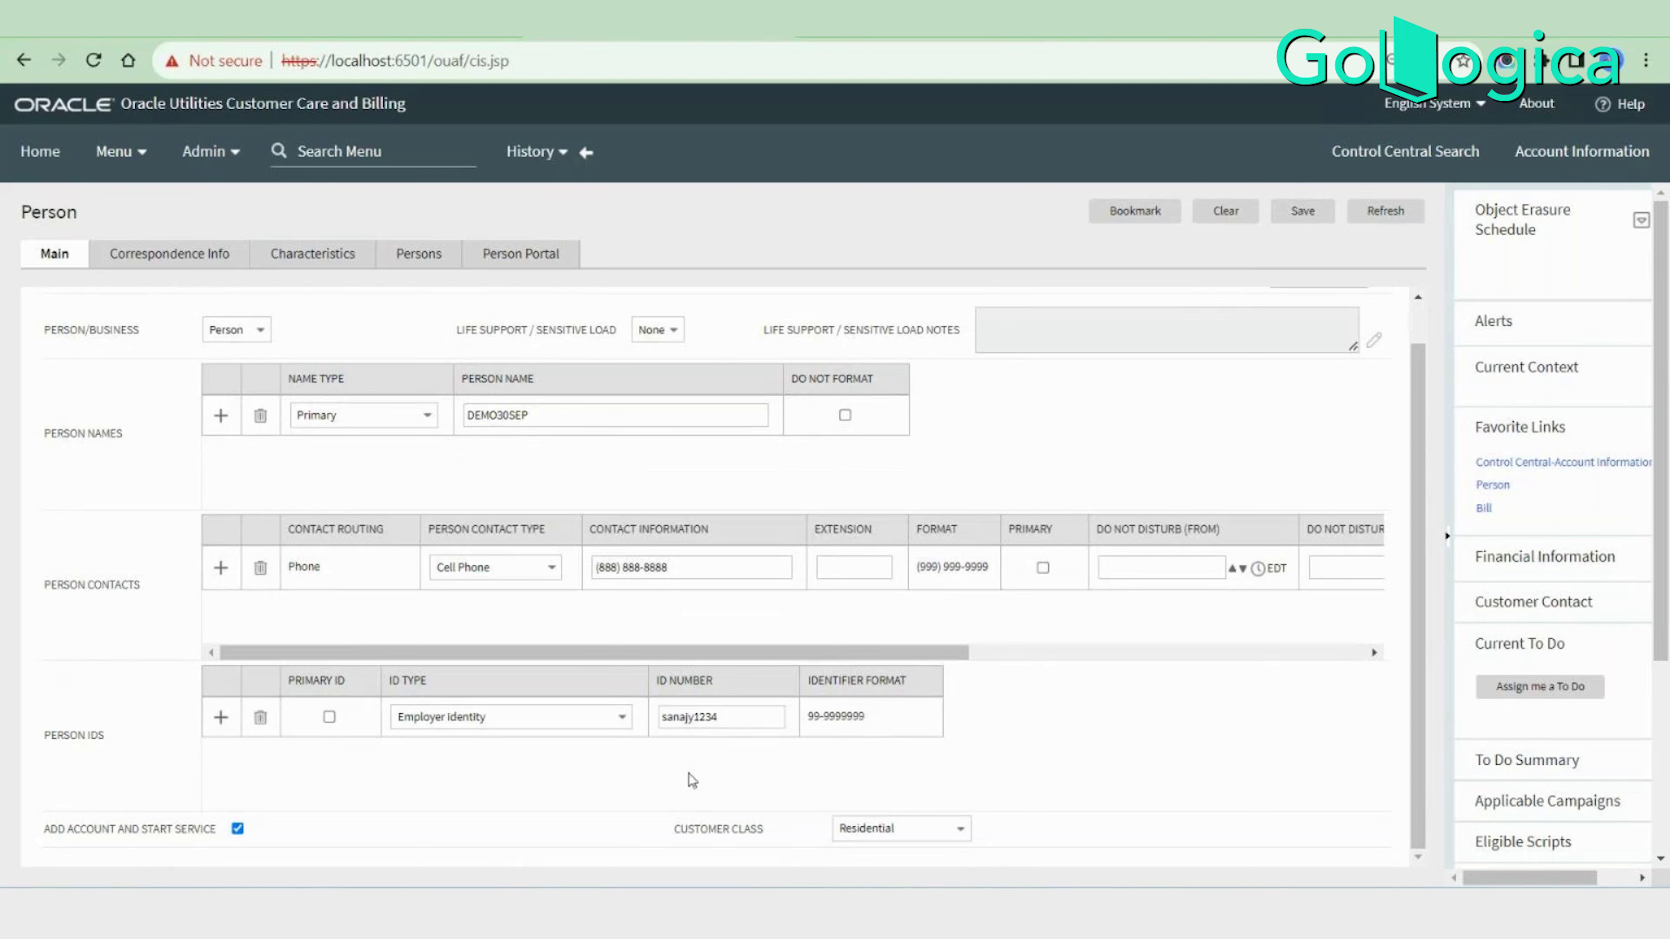
left_click_drag(699, 716, 568, 711)
type("sanjay")
left_click(1128, 740)
Turn Add Account and Start Service off and on again, and select Residential as the customer class.
left_click(238, 830)
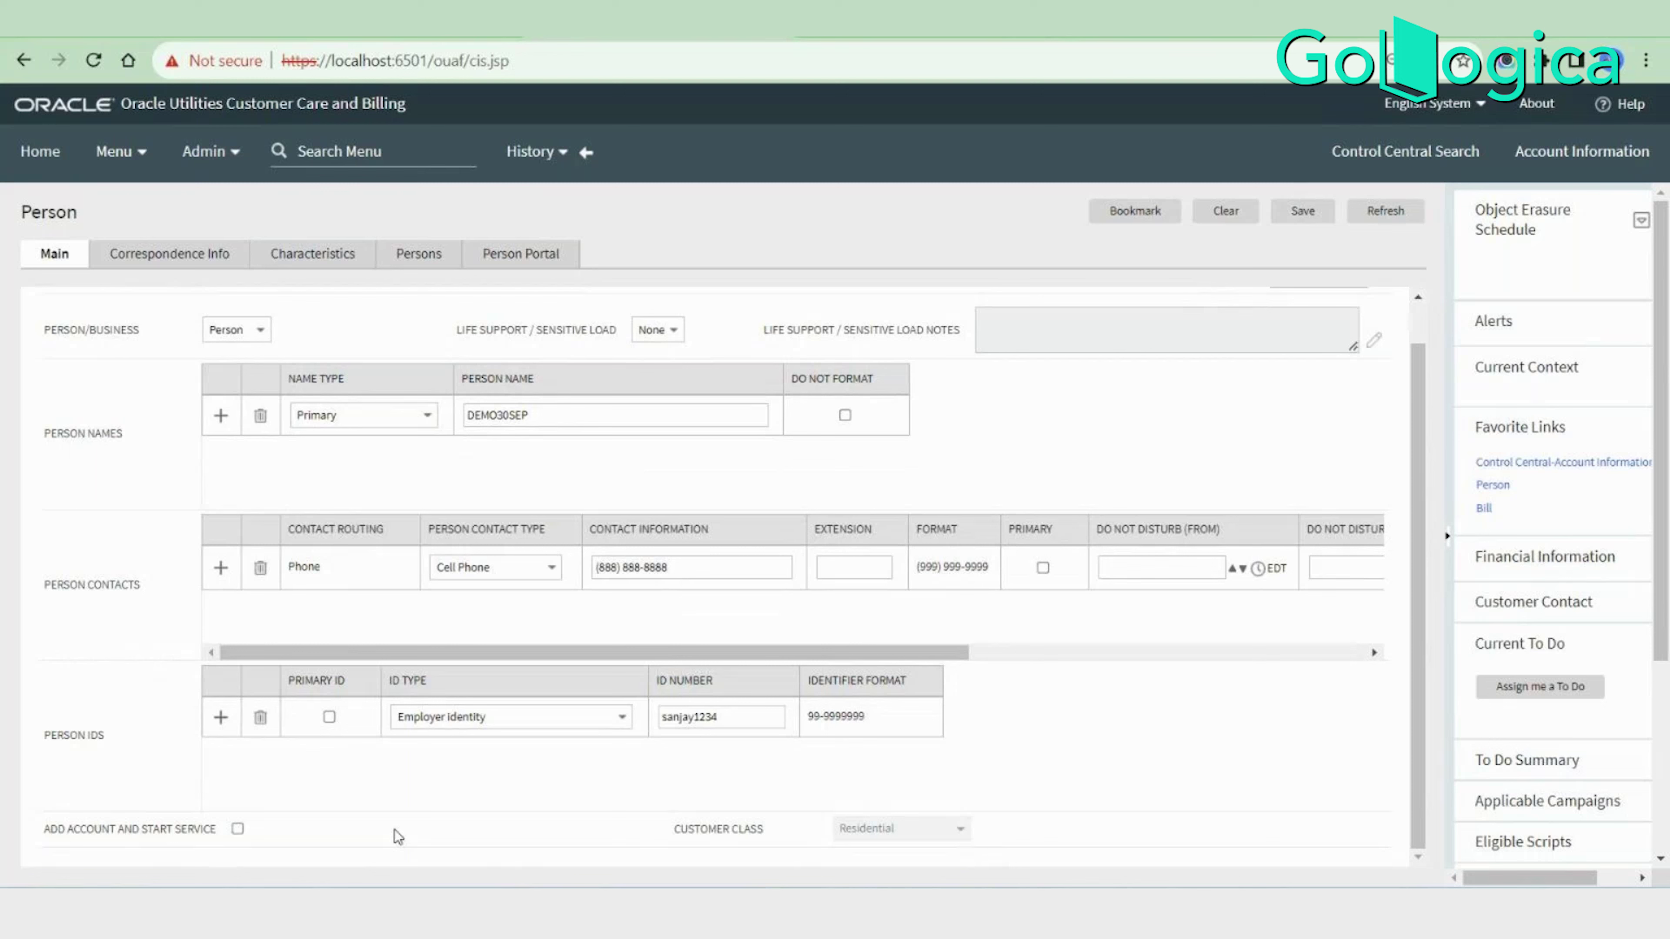
left_click(237, 829)
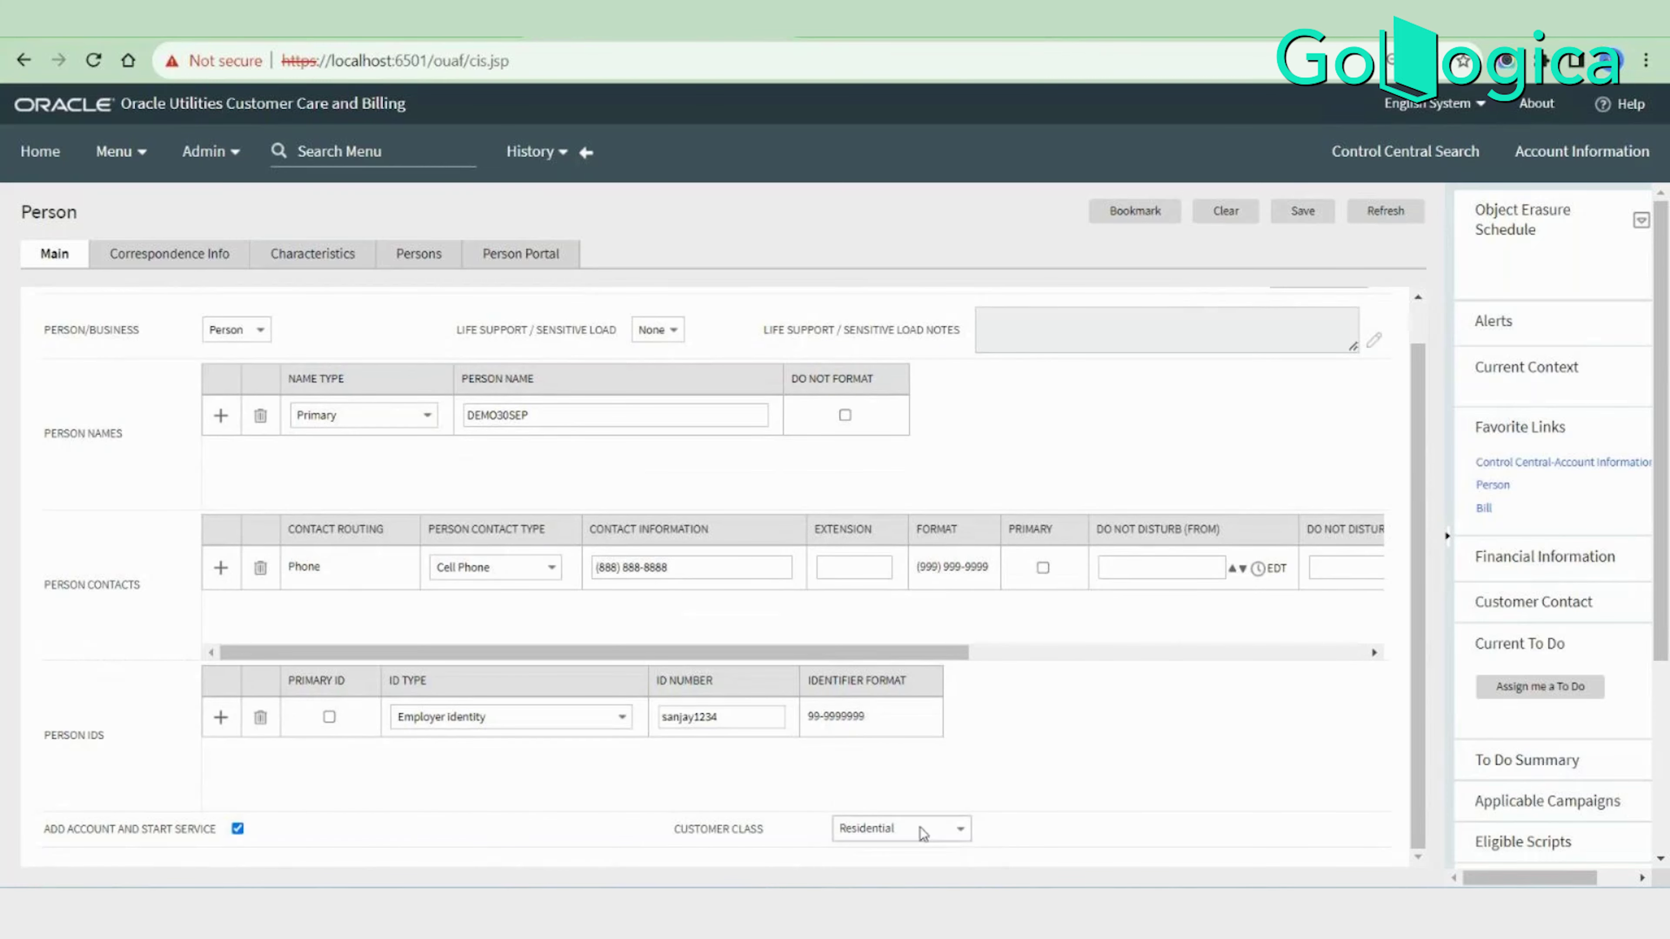
left_click_drag(671, 830, 747, 837)
left_click(857, 837)
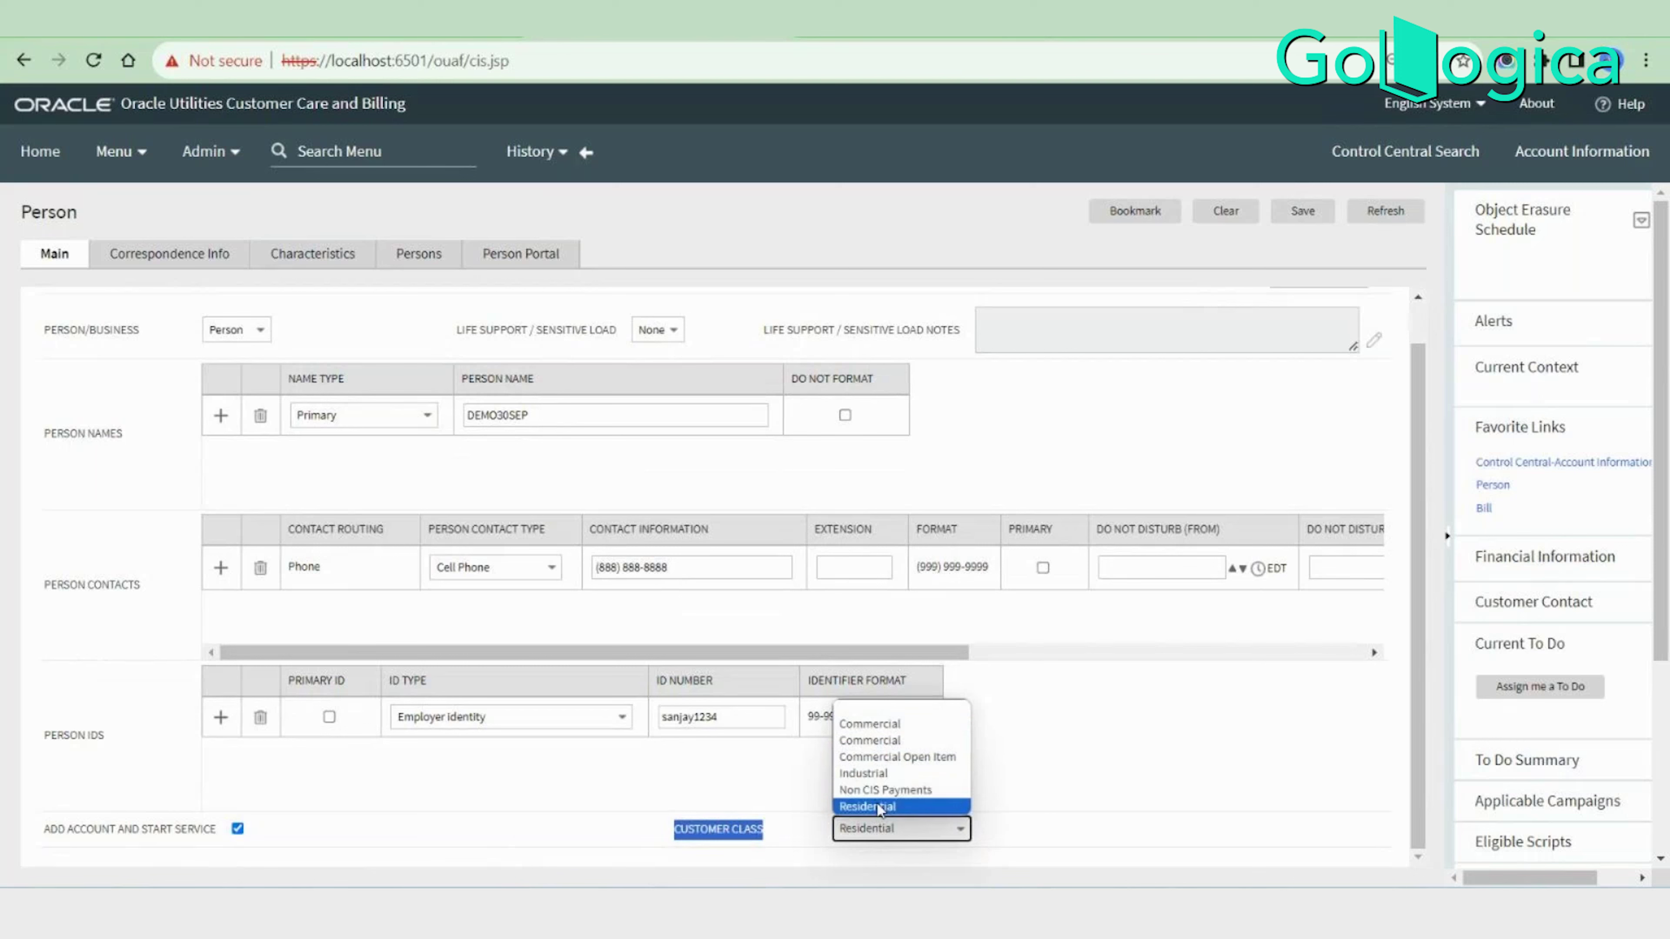
left_click(877, 806)
left_click(879, 835)
left_click(1103, 753)
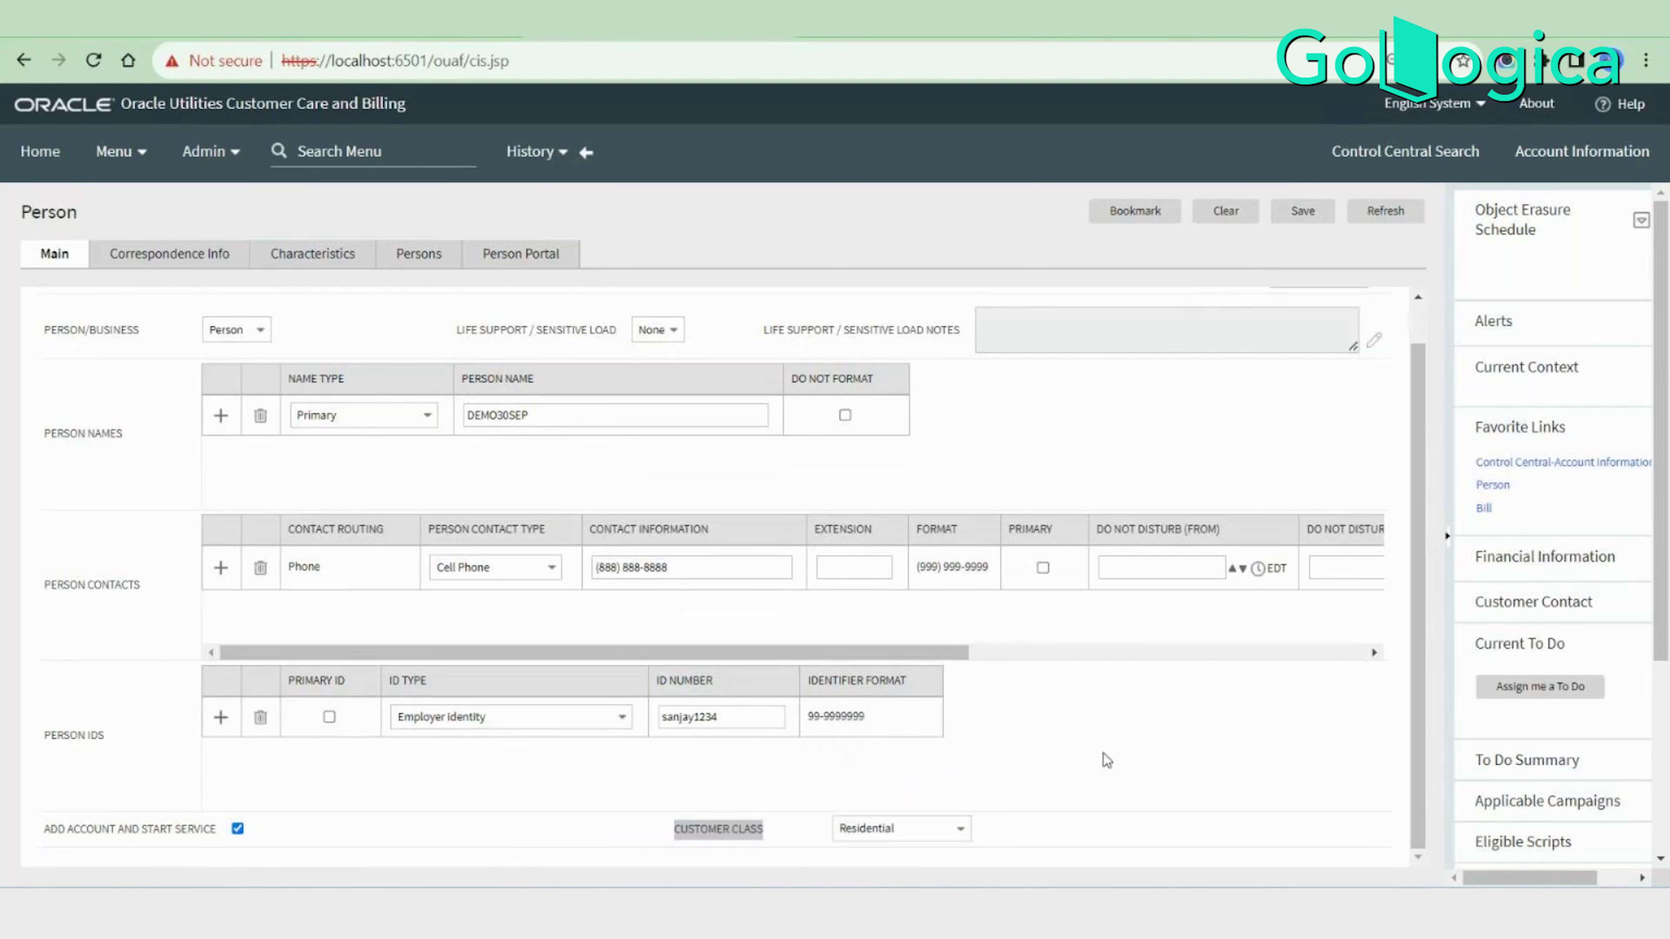
Turn off Add Account and Start Service for the new person.
left_click(388, 813)
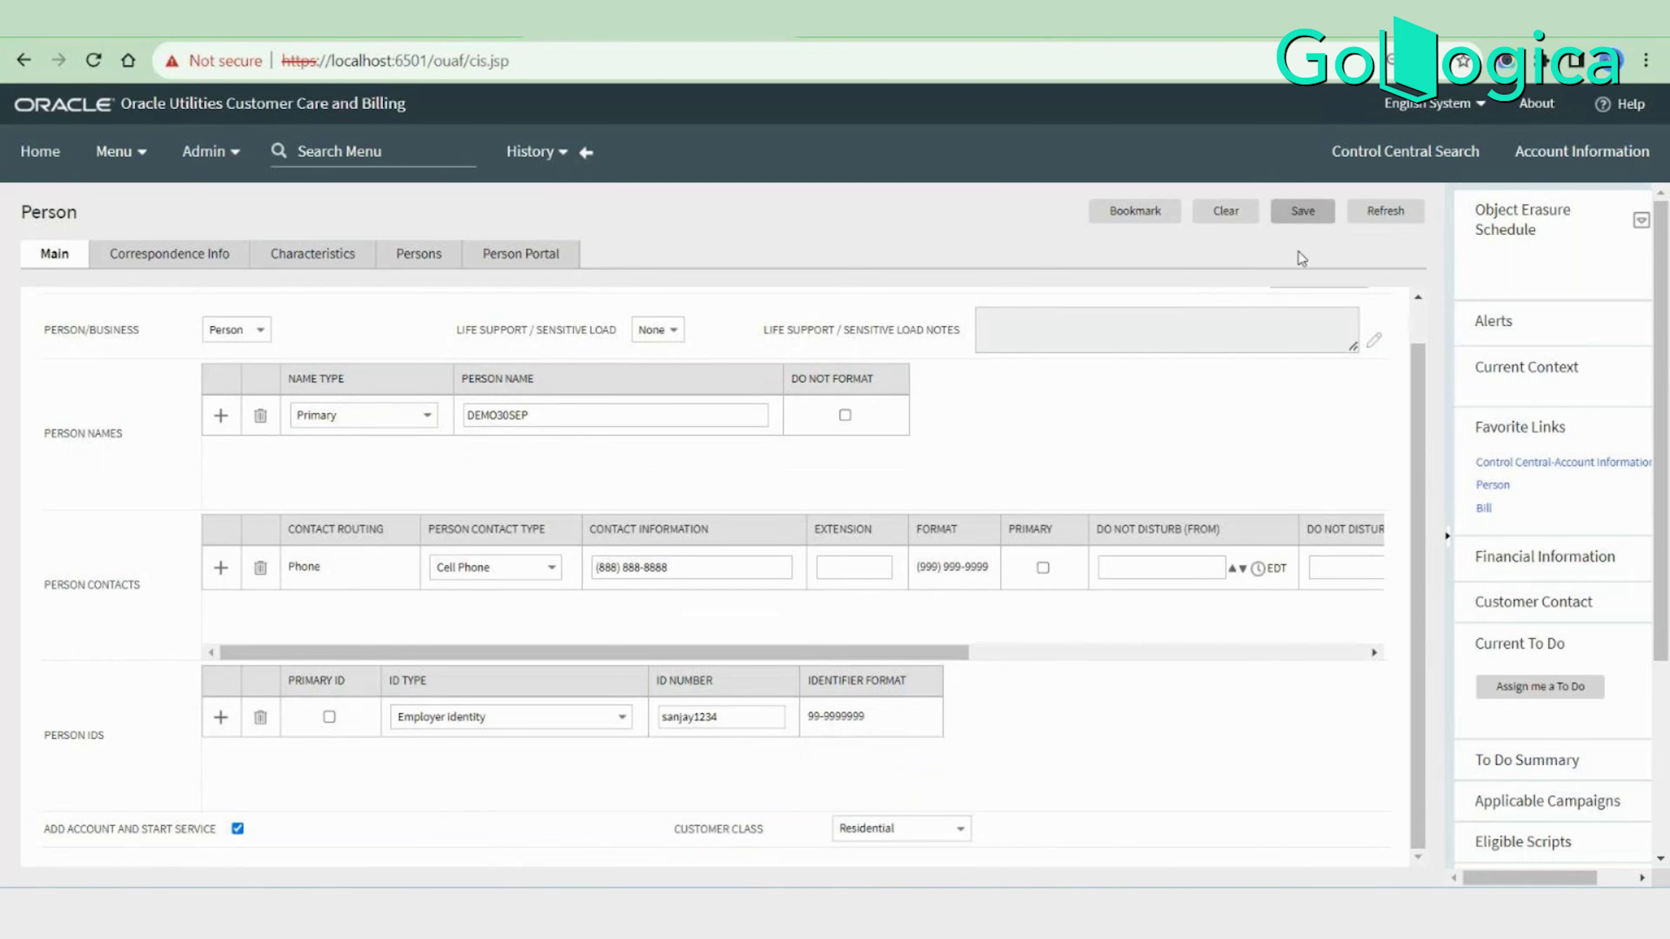
left_click_drag(43, 830, 299, 835)
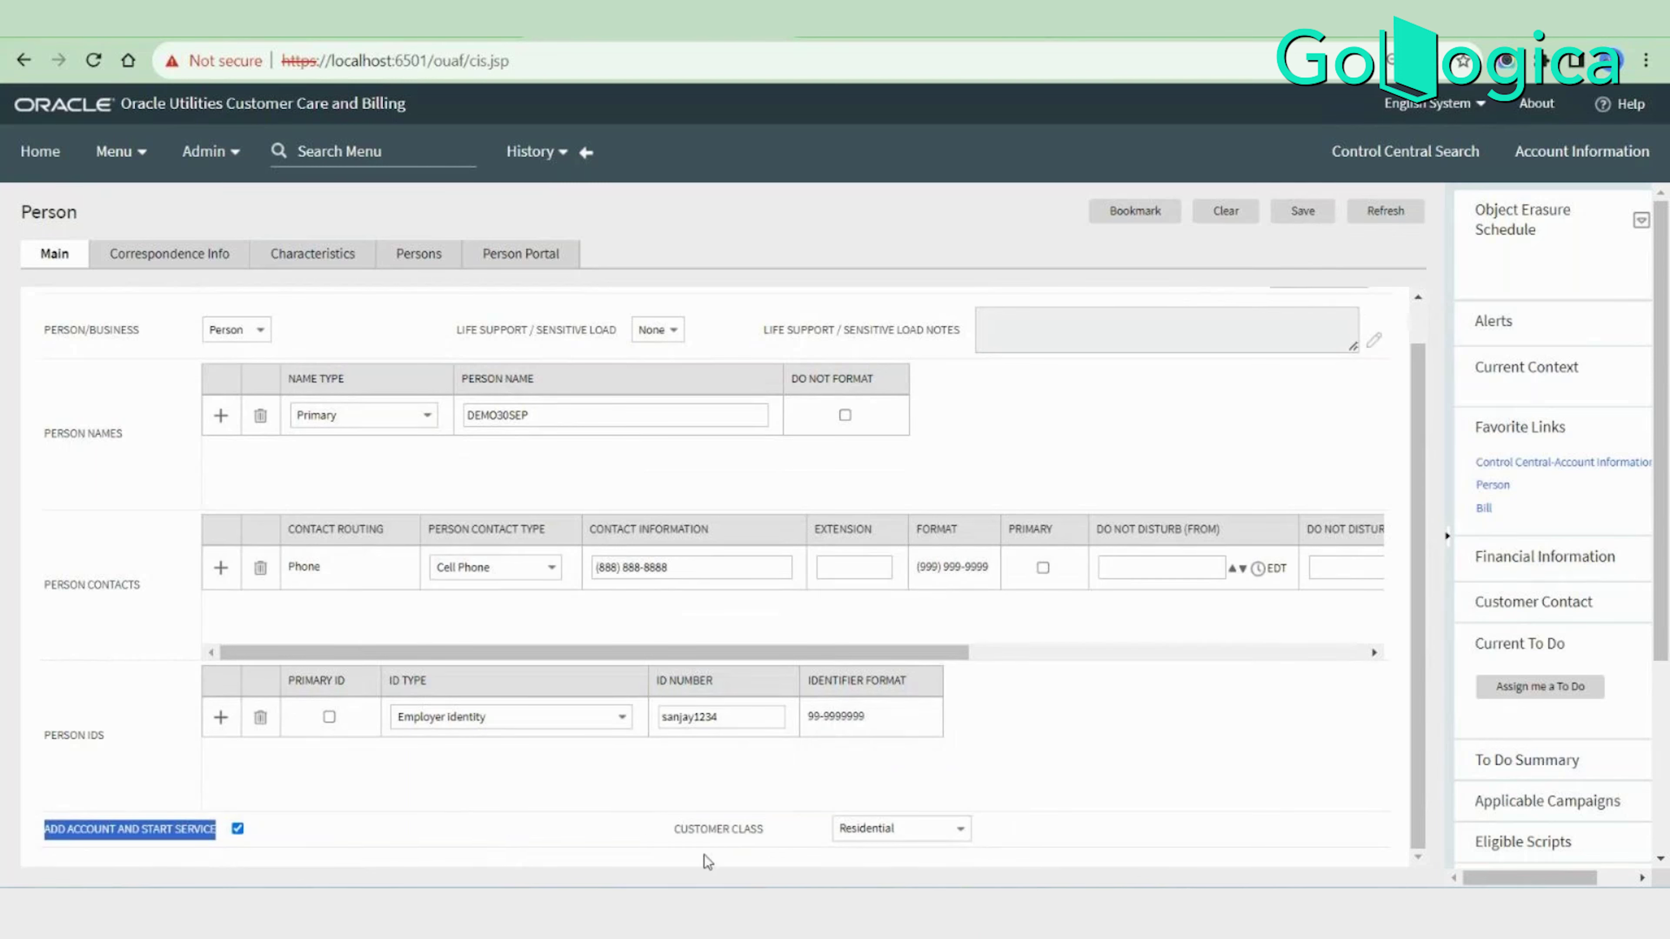
left_click_drag(673, 830, 756, 839)
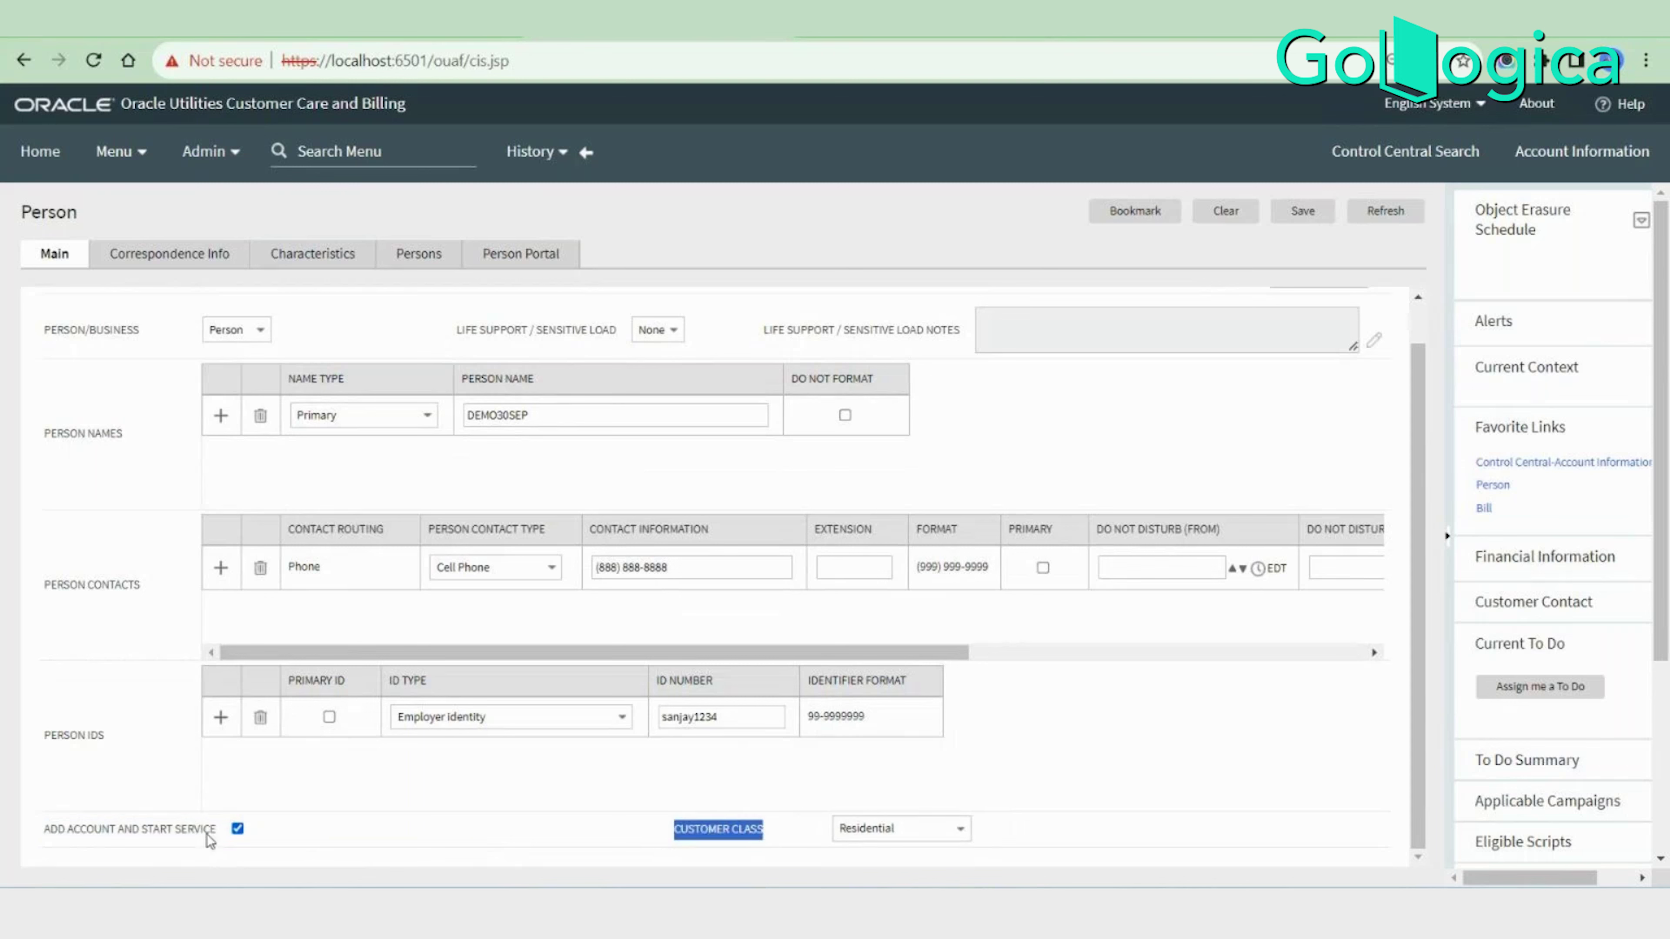
left_click(238, 829)
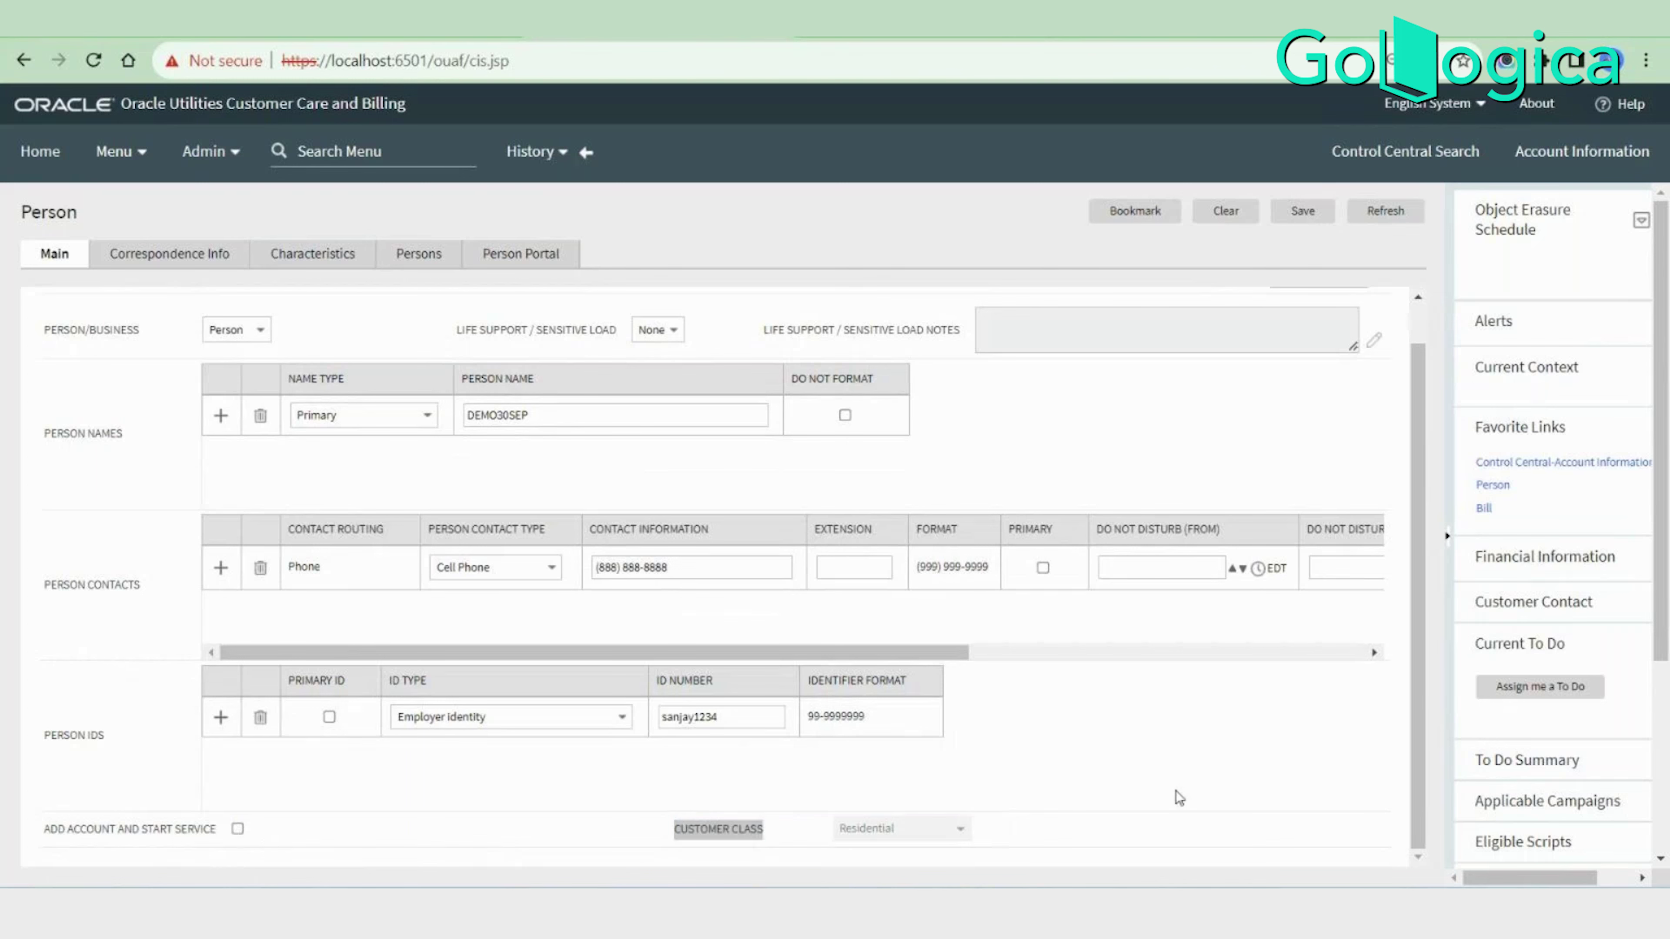
Try to save the new person record and dismiss the resulting message.
scroll(1170, 794, "up", 1)
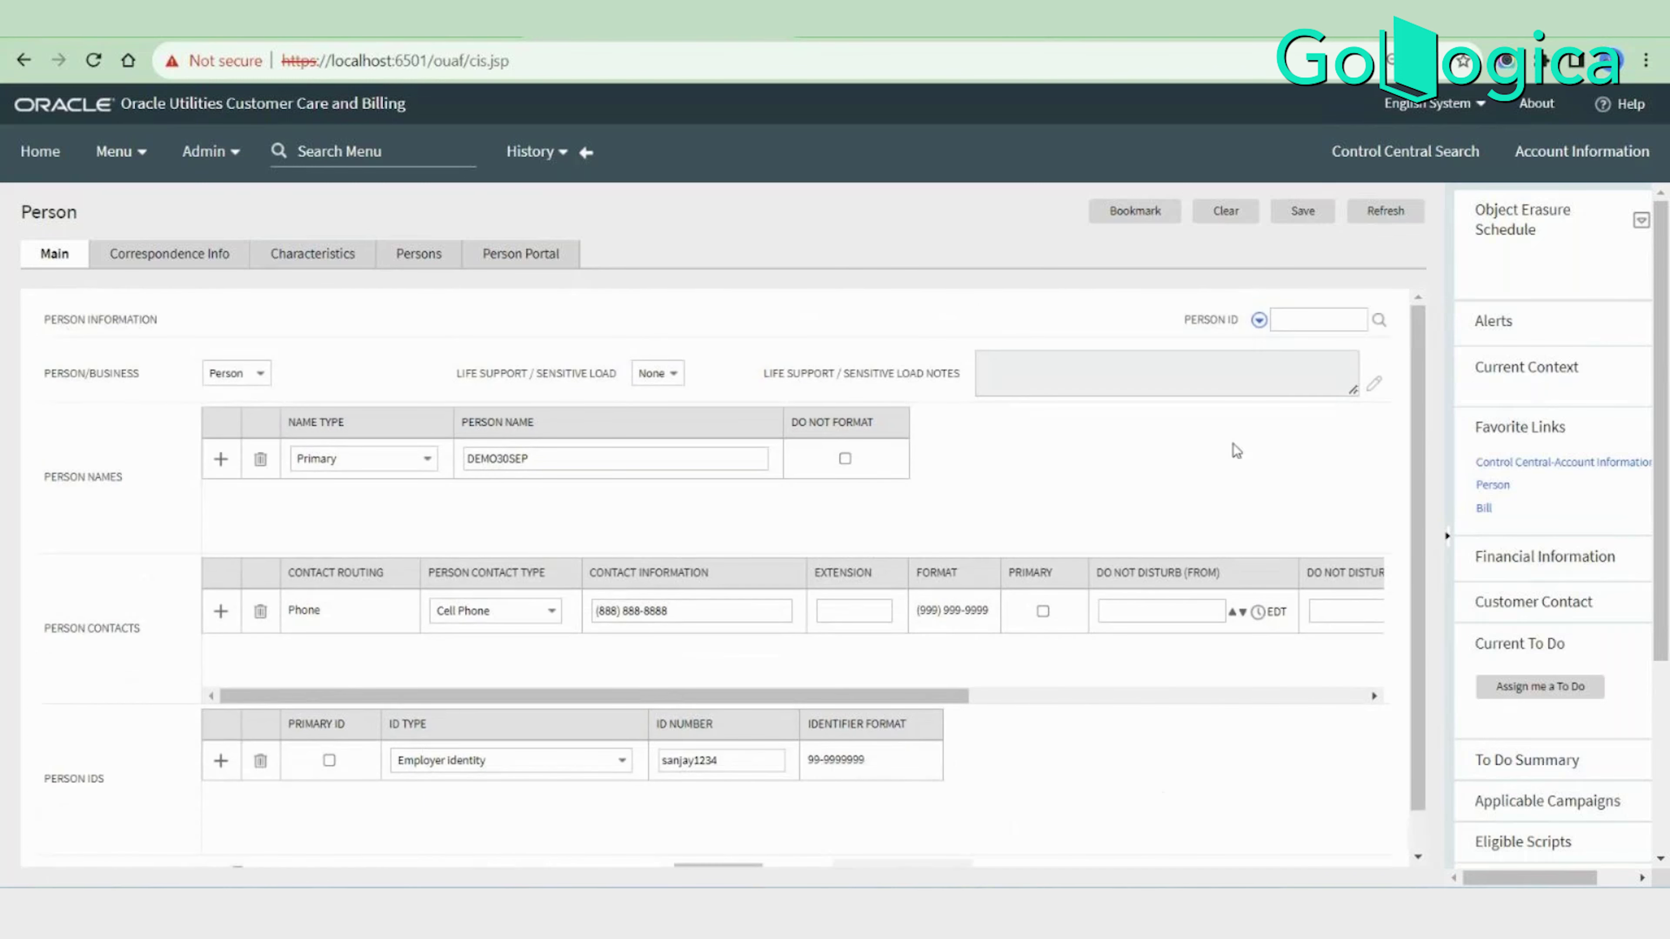
left_click(1303, 213)
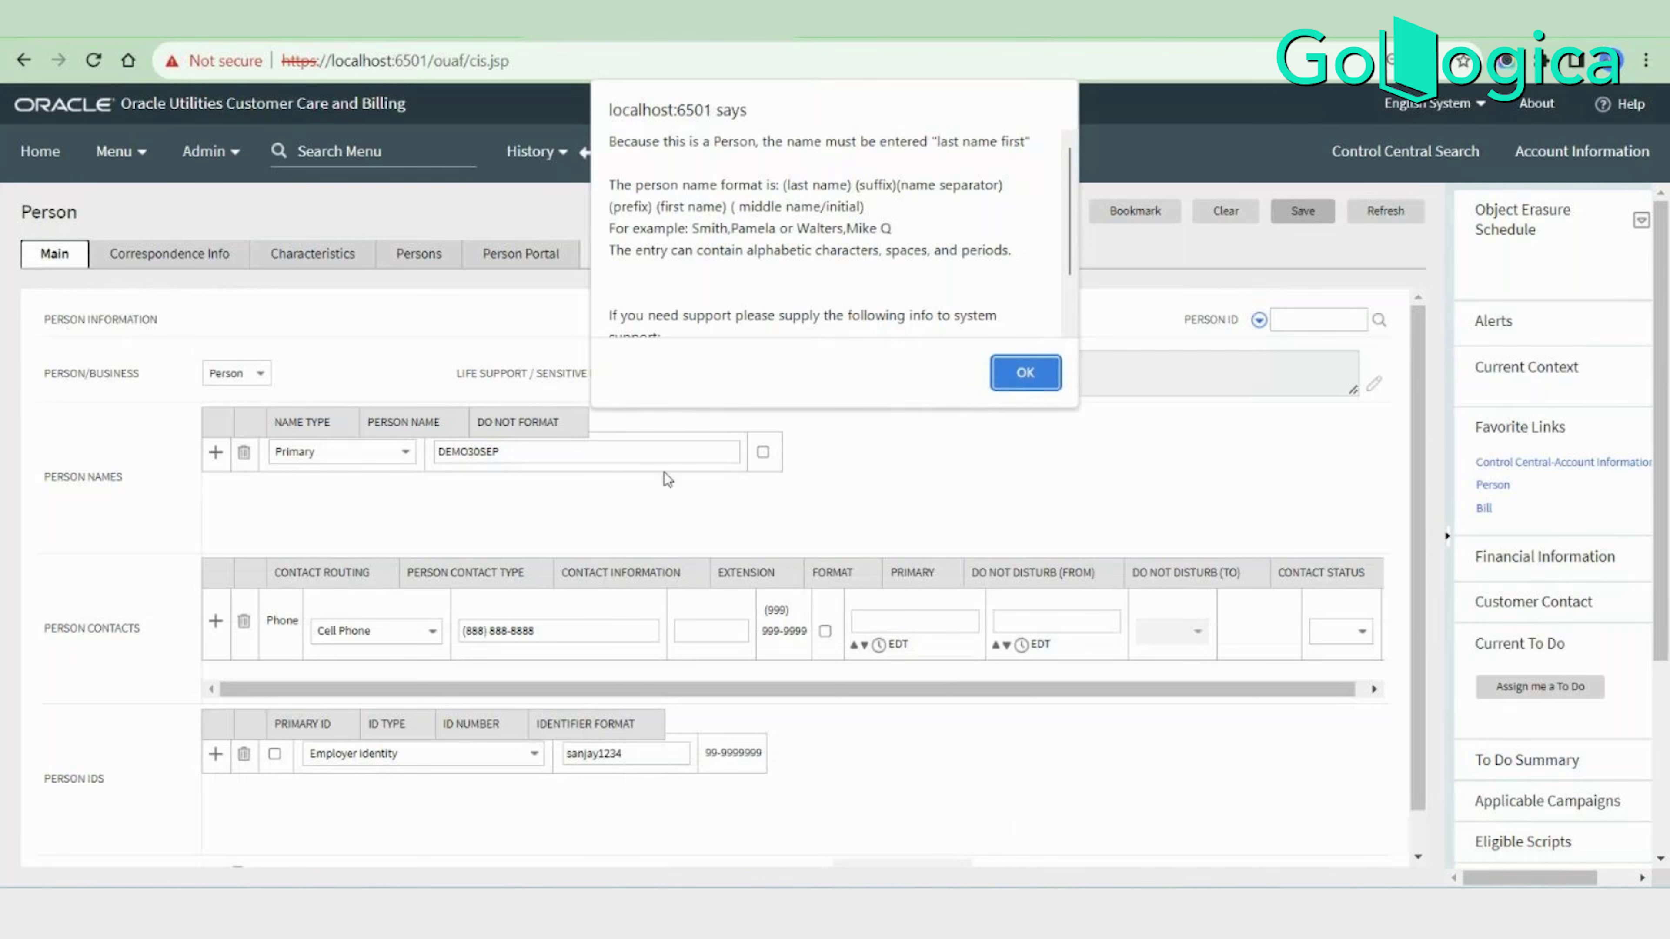
left_click(1023, 374)
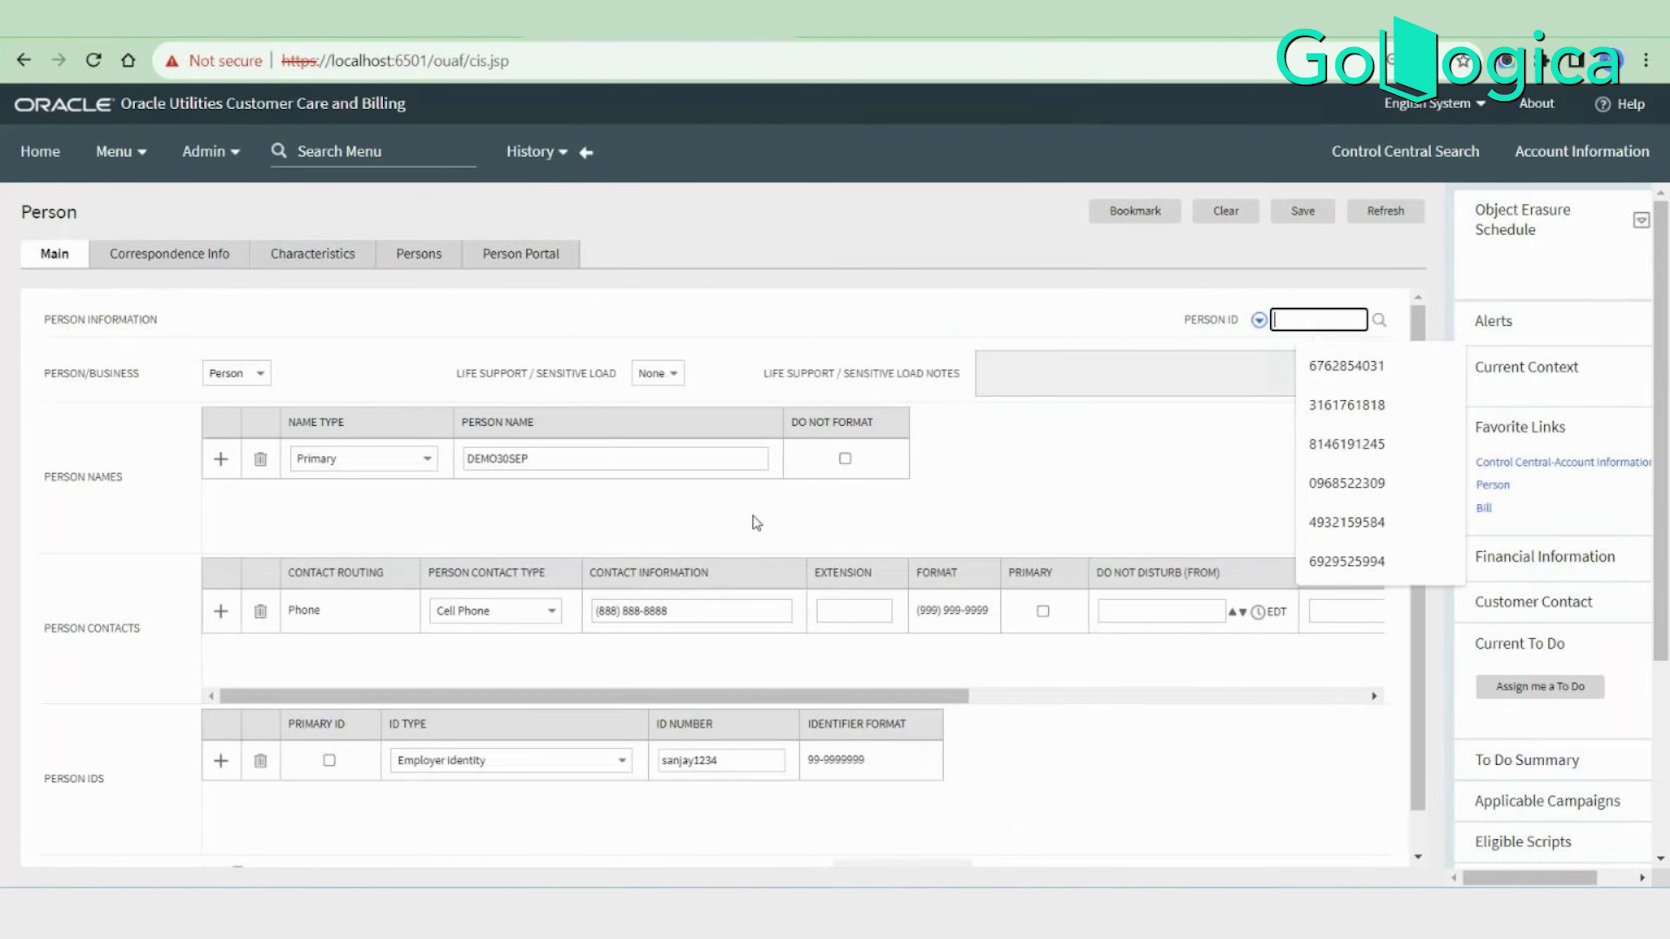
Change the person's primary name to "DEMO, DEMO".
left_click(569, 447)
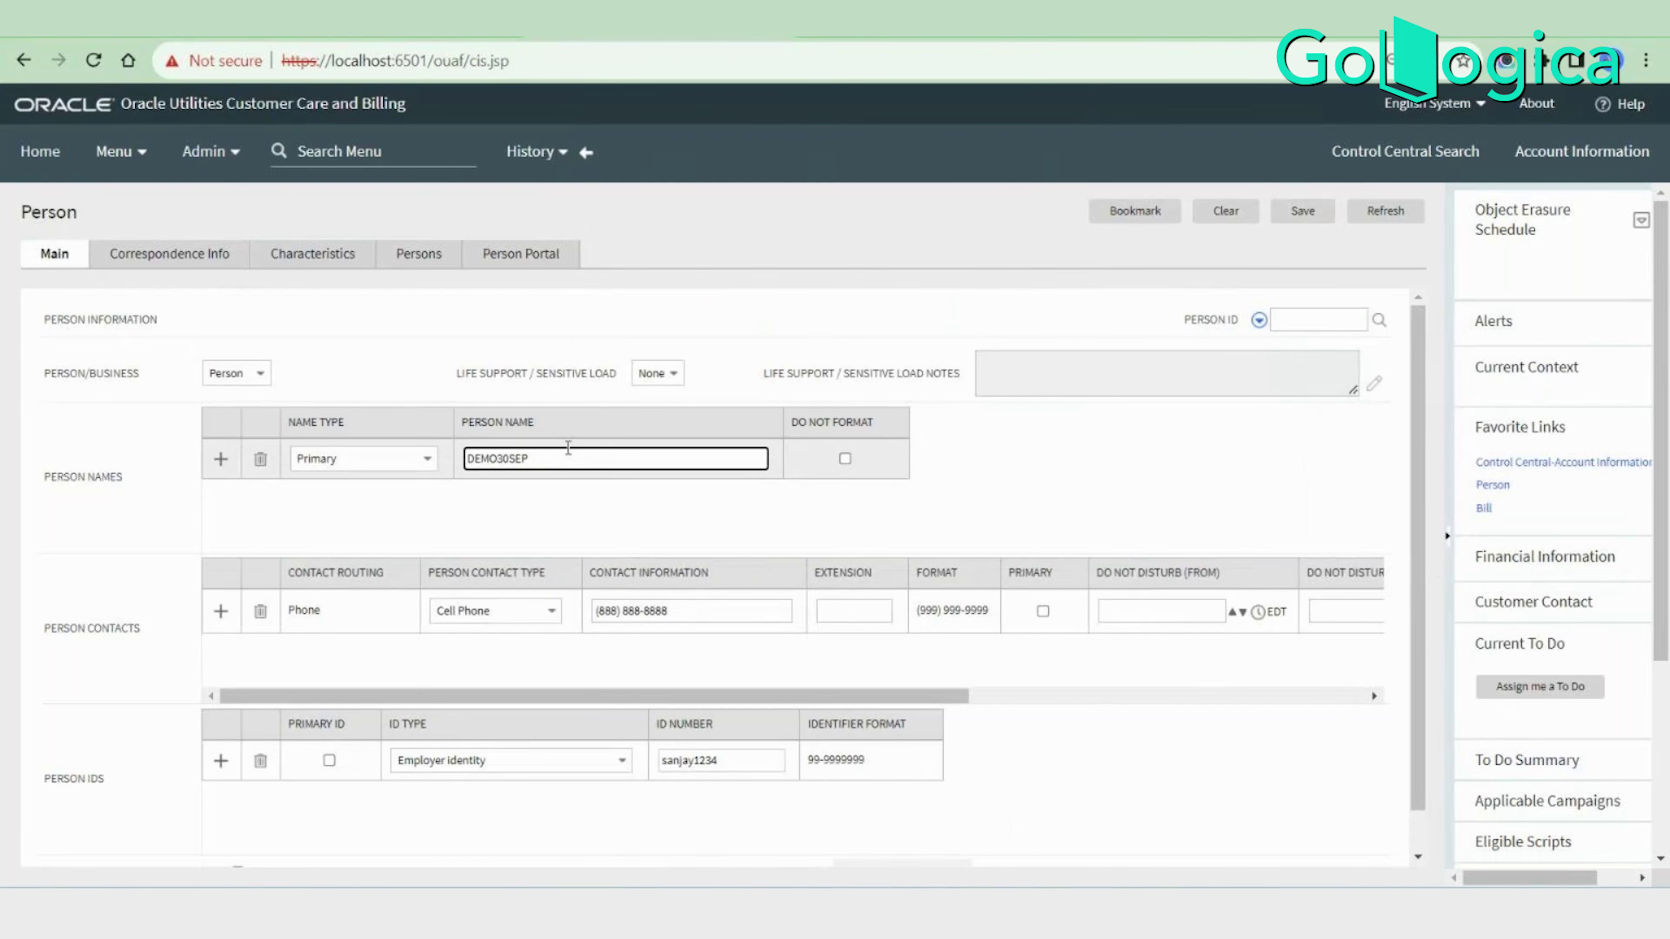
type(", DEMO1")
left_click_drag(533, 458, 414, 459)
type("DeMO")
key("BackSpace")
key("BackSpace")
key("BackSpace")
key("BackSpace")
key("BackSpace")
type("DEMO")
key("Left")
type(",")
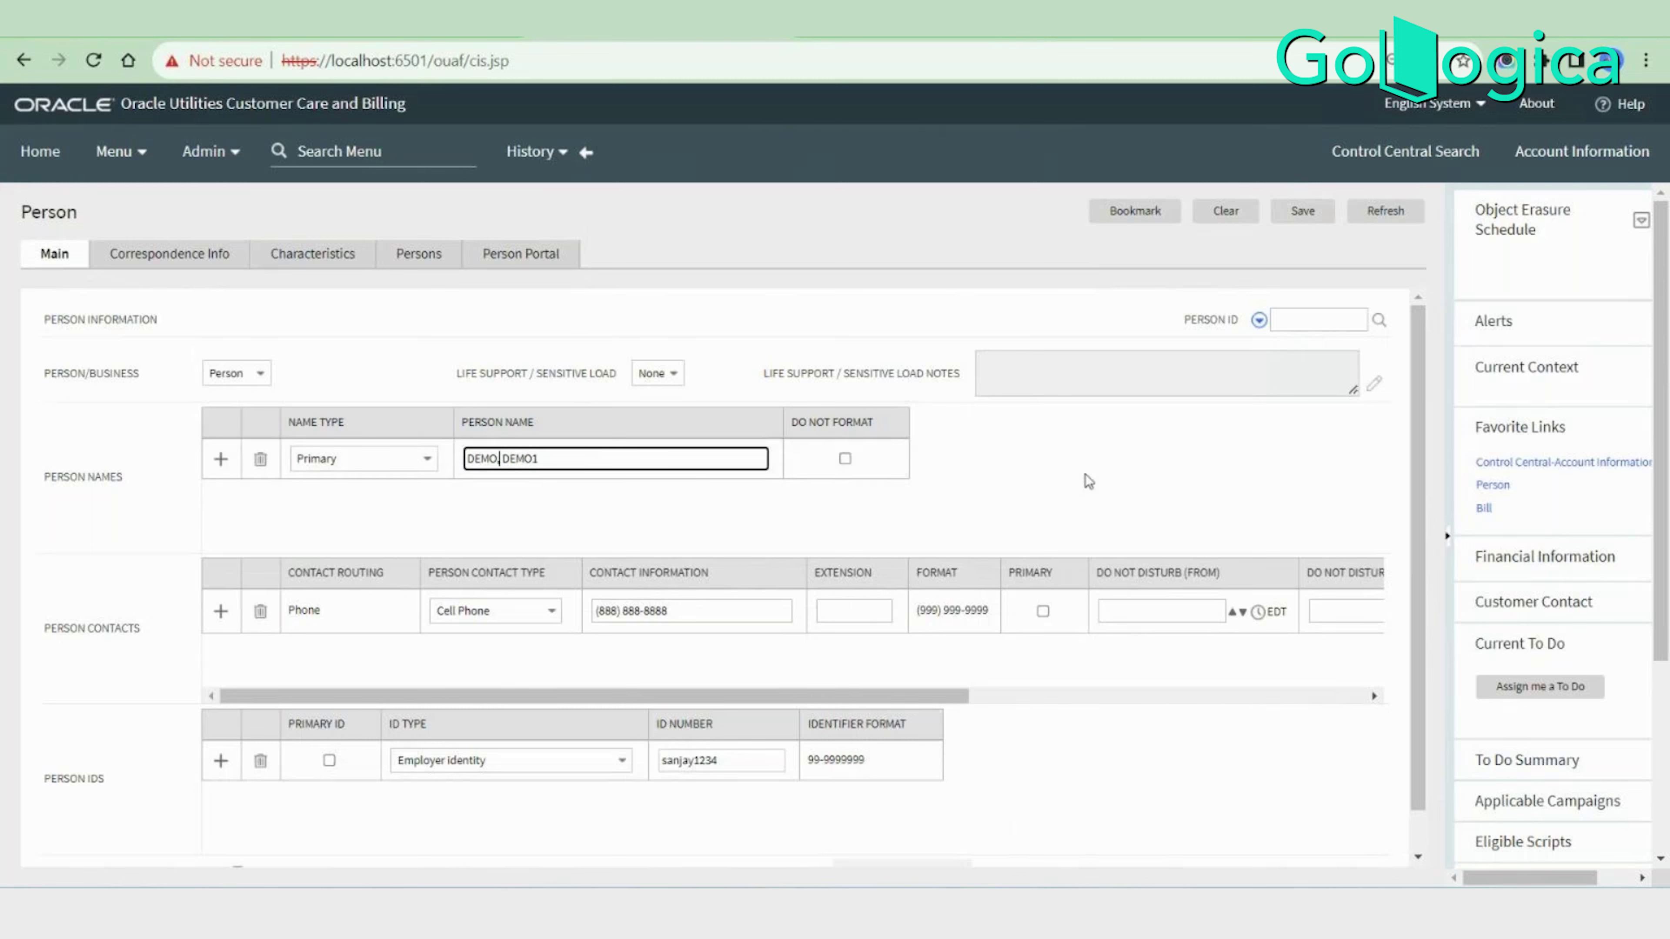
left_click(568, 457)
key("BackSpace")
left_click(1075, 498)
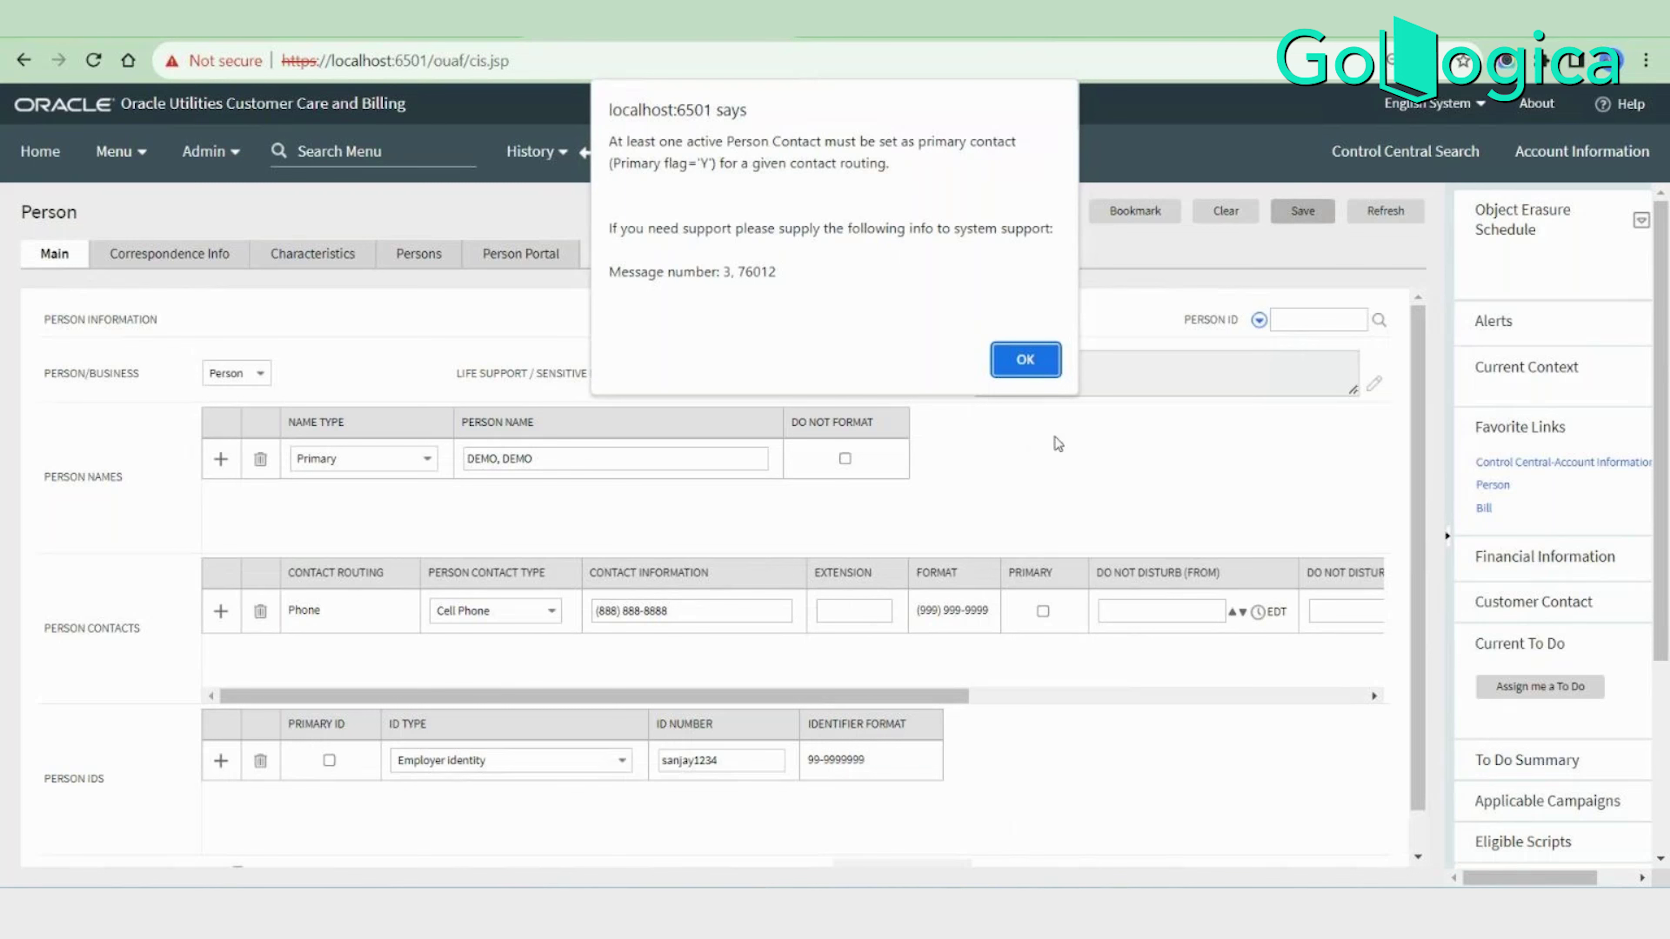
Dismiss the validation message, mark the cell phone contact as primary, and try to save the person record.
left_click(1044, 359)
scroll(1177, 559, "down", 1)
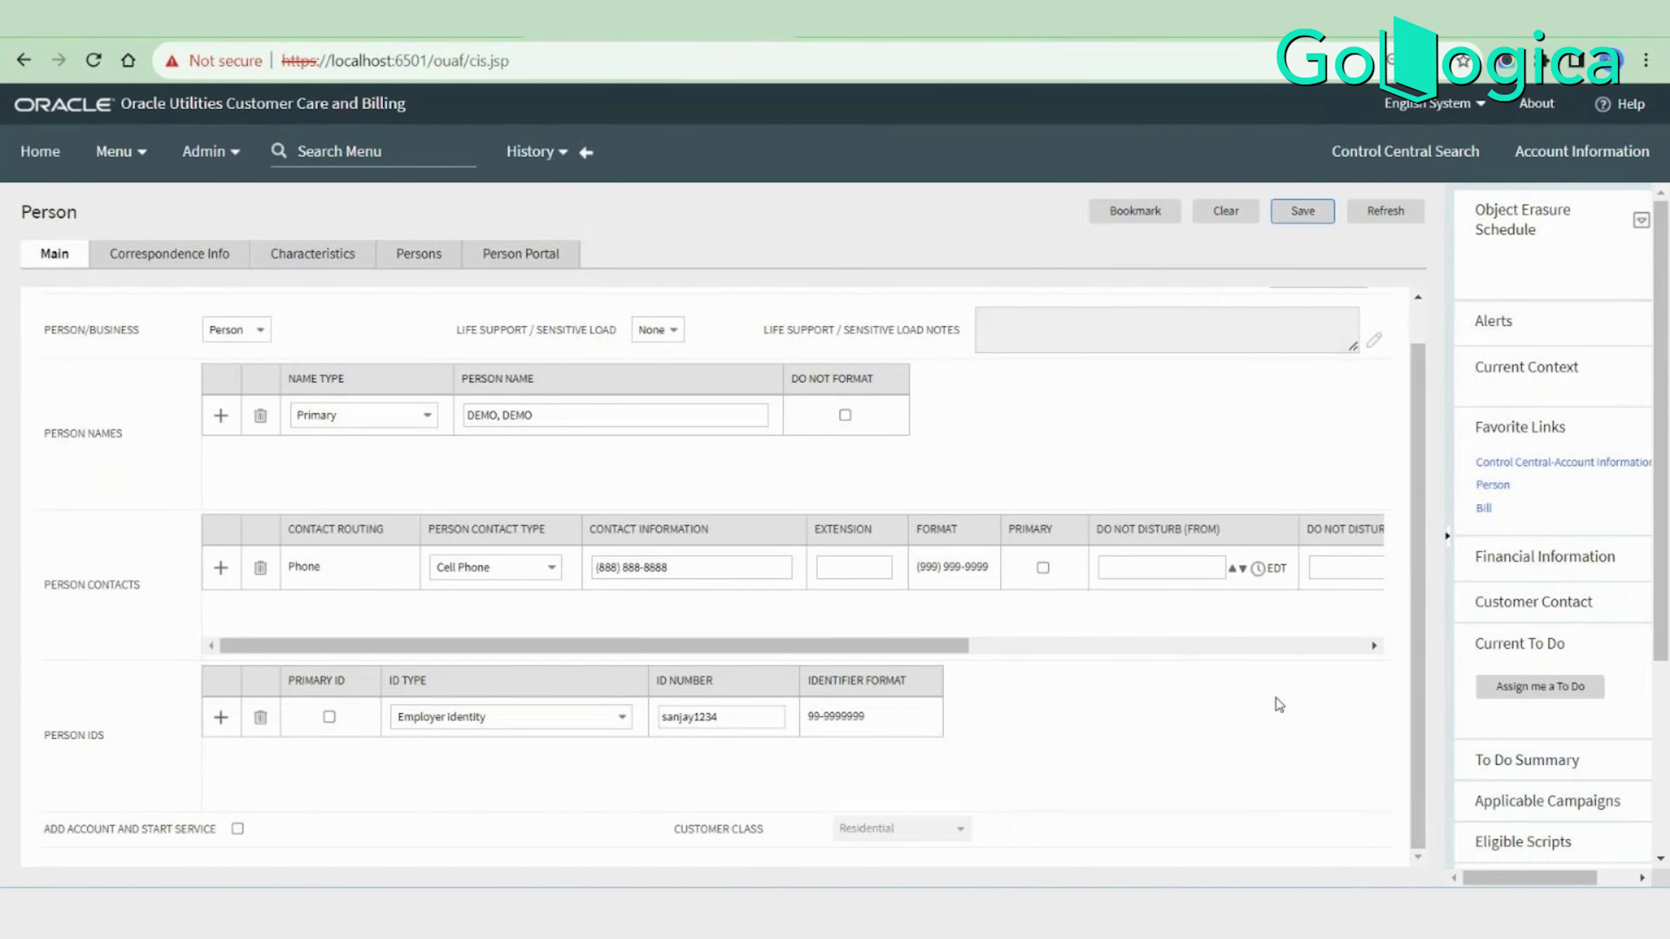
left_click(1042, 567)
left_click(1308, 209)
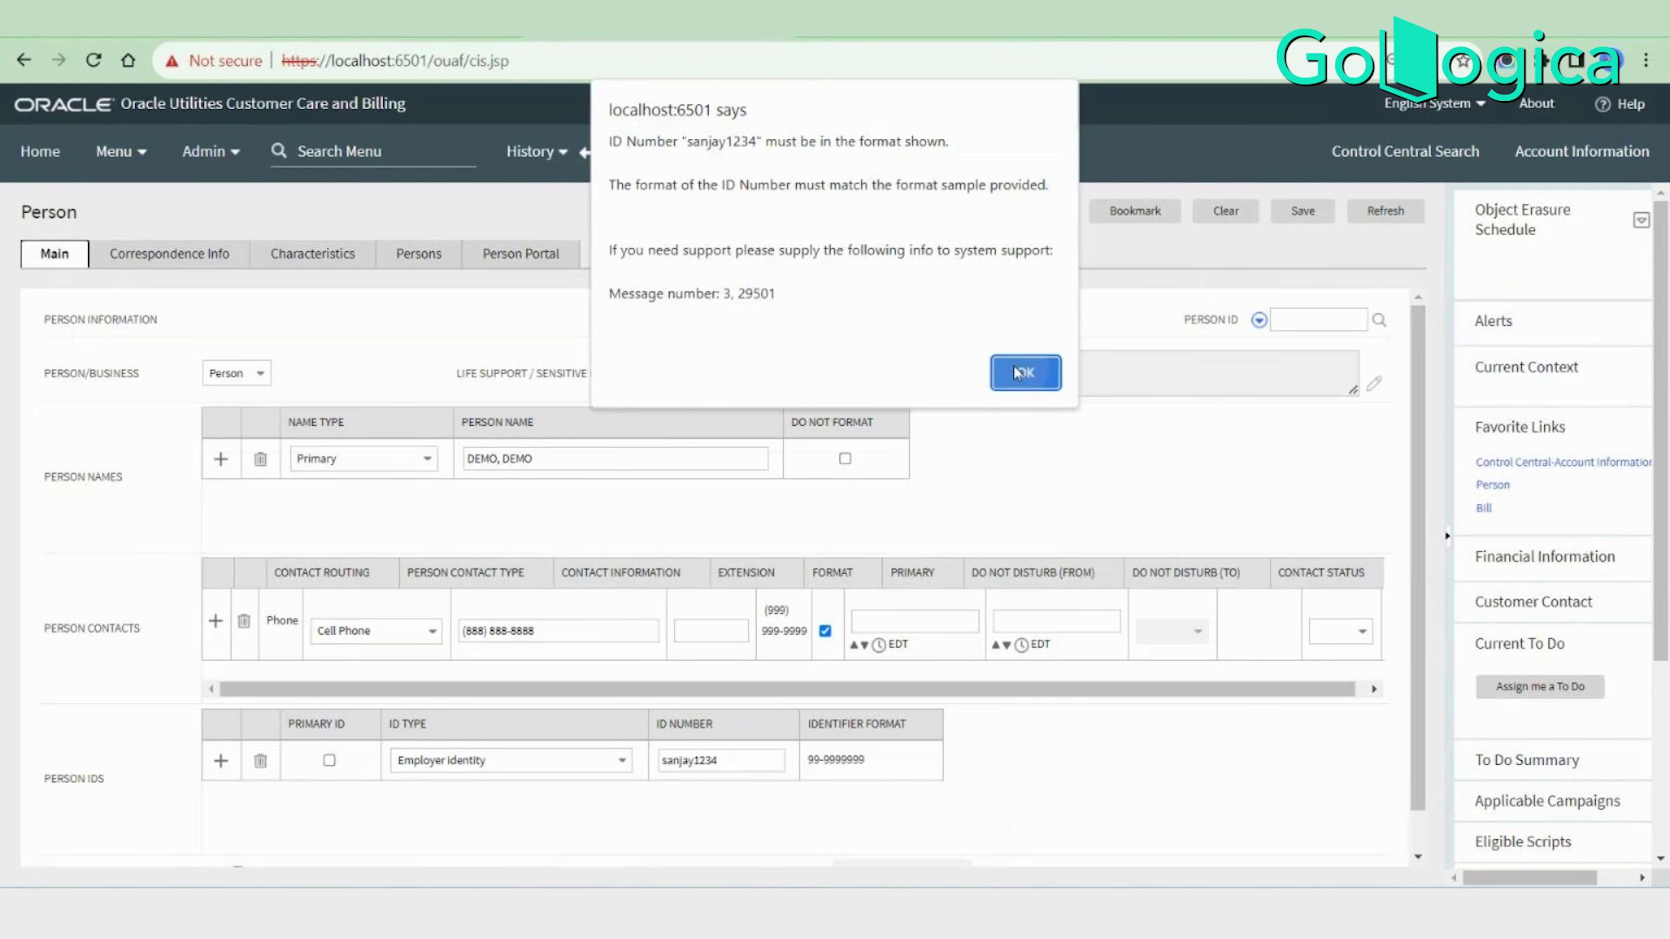
left_click(1035, 372)
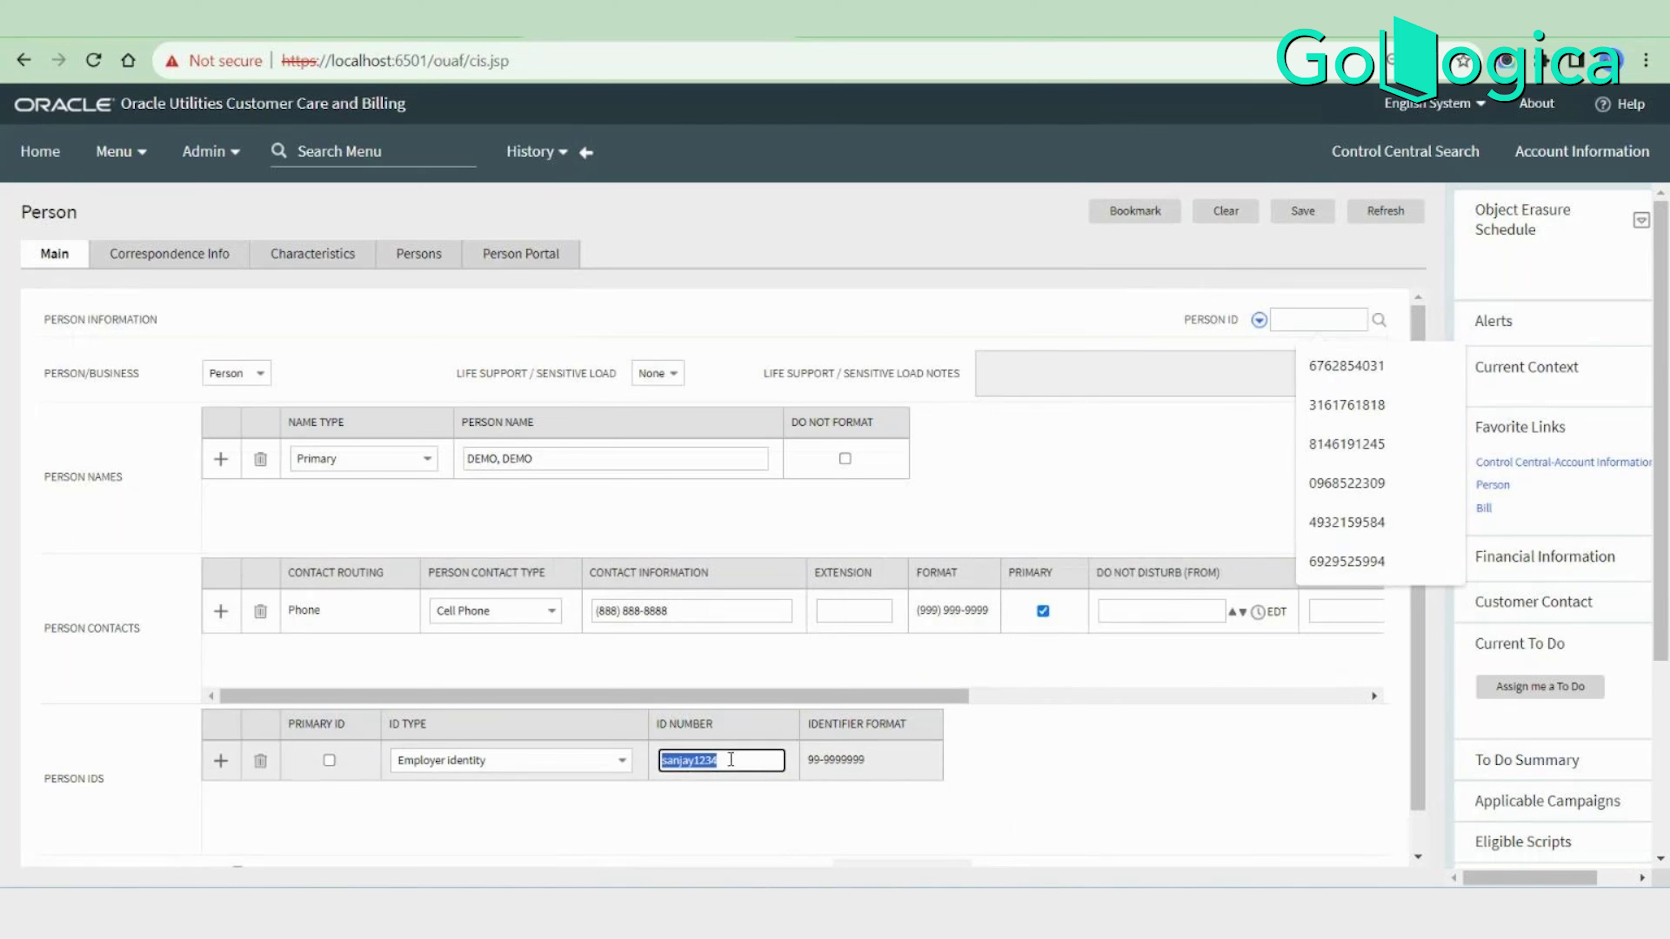
Replace the person's employer identity number with one in the required identifier format and save the record.
left_click(694, 763)
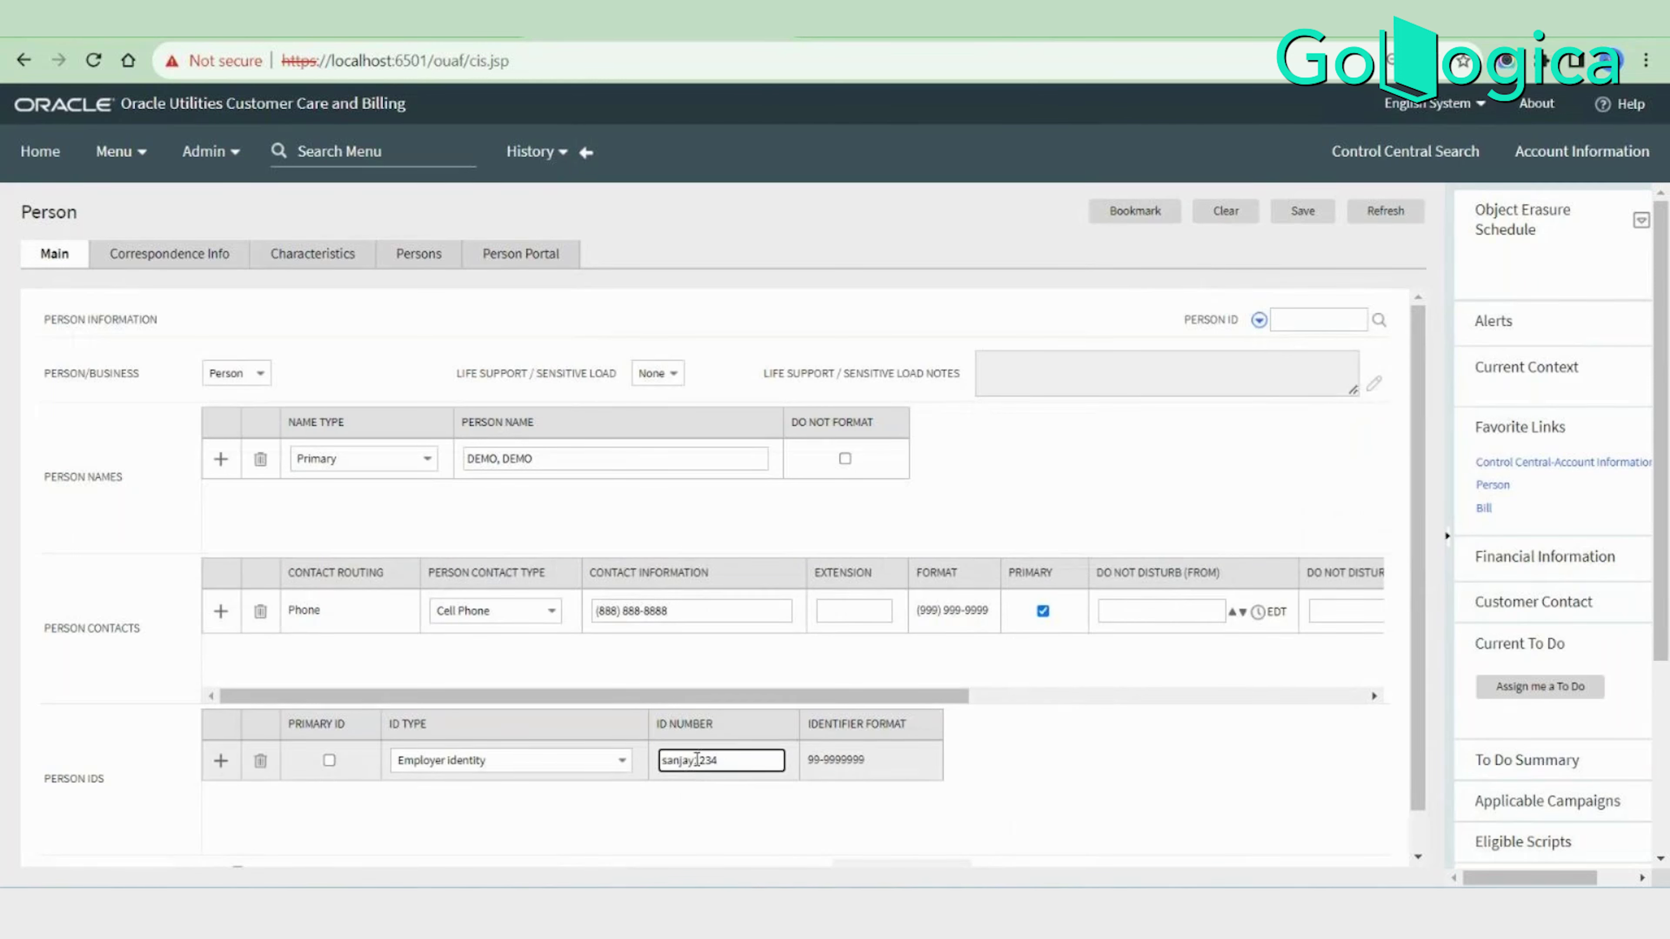
left_click_drag(693, 760, 587, 760)
key("BackSpace")
key("BackSpace")
key("BackSpace")
key("BackSpace")
key("BackSpace")
type("99-9999999")
left_click(1045, 796)
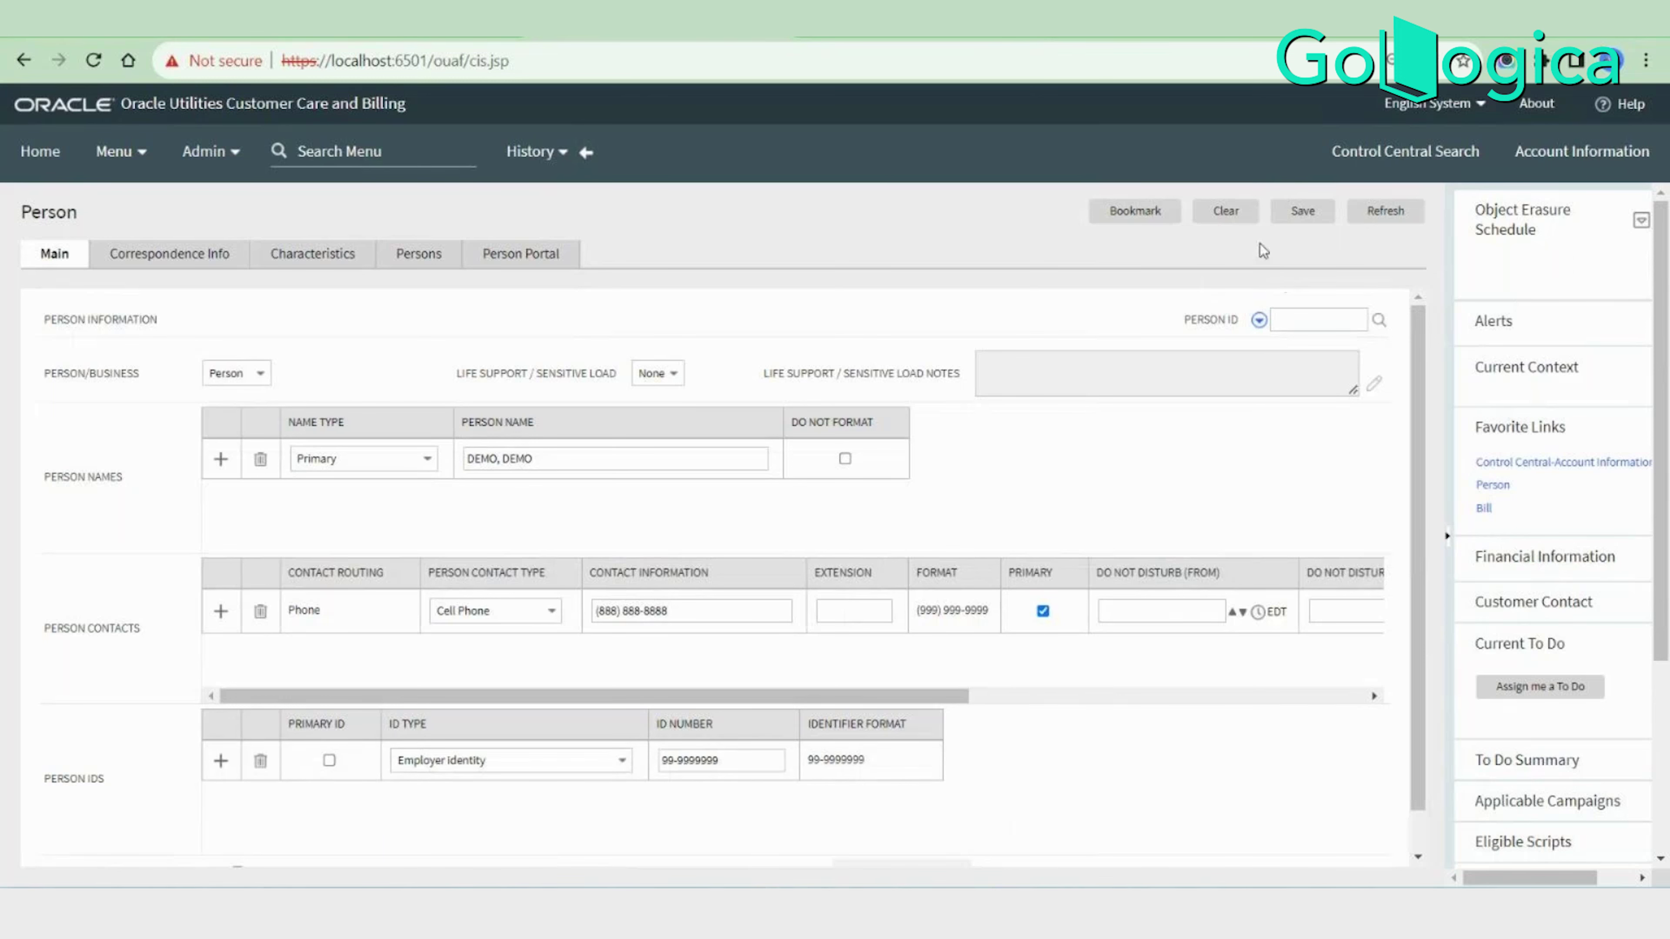
left_click(1303, 210)
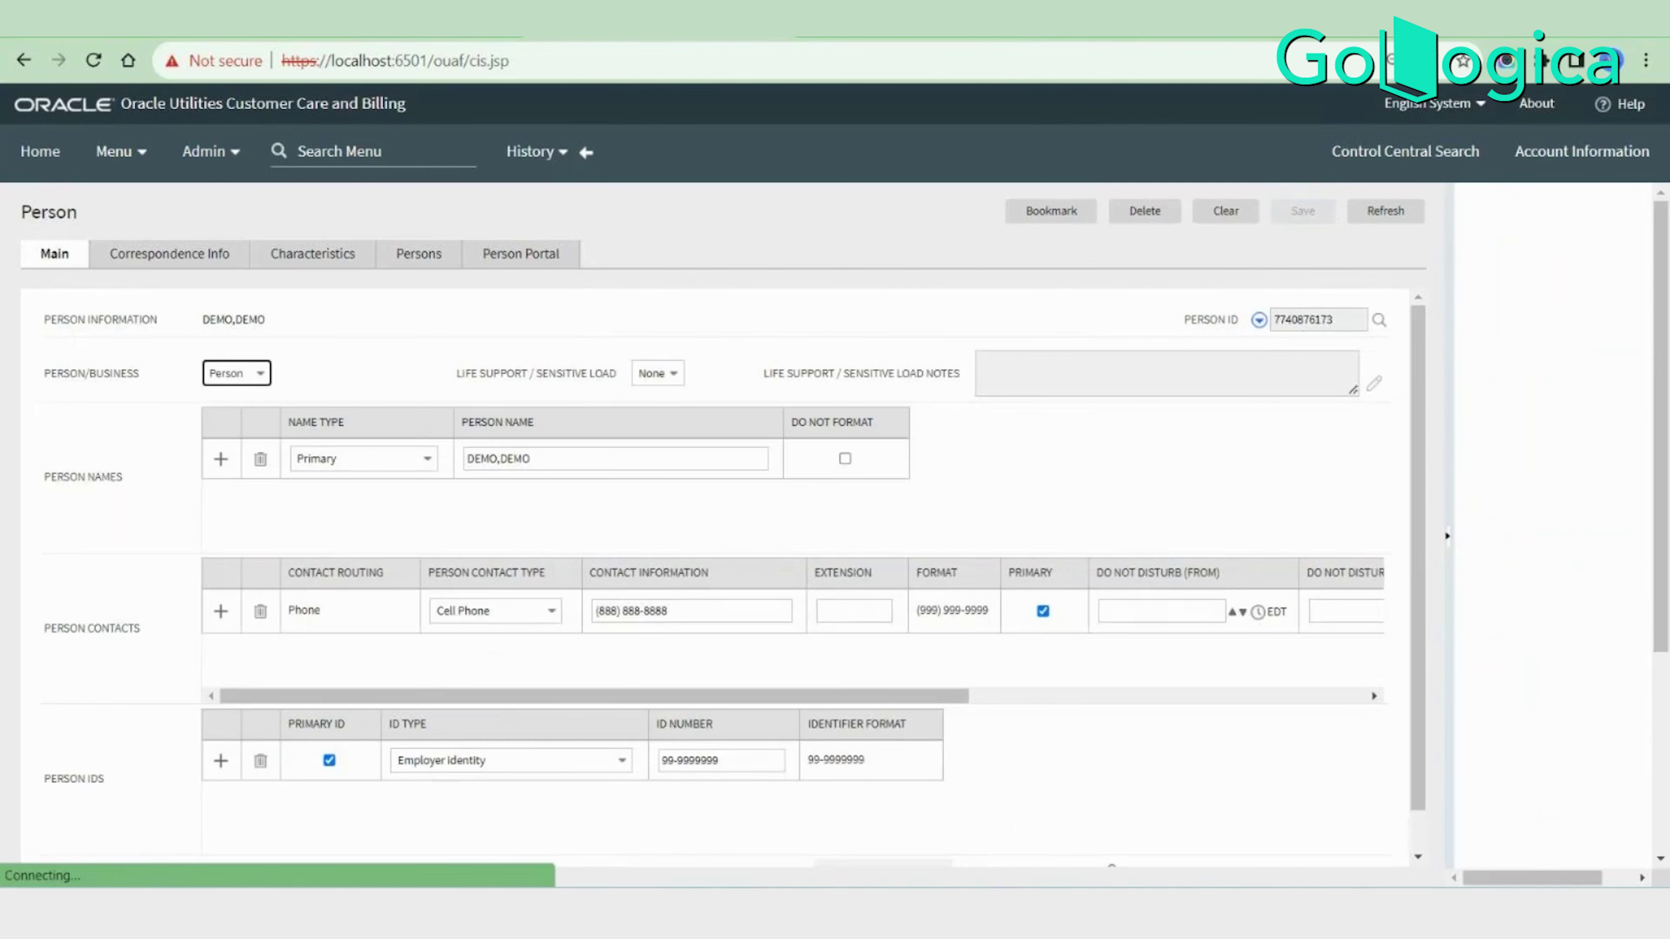
Look over the saved person's contact, ID and account details, and refresh the record.
scroll(1035, 819, "down", 1)
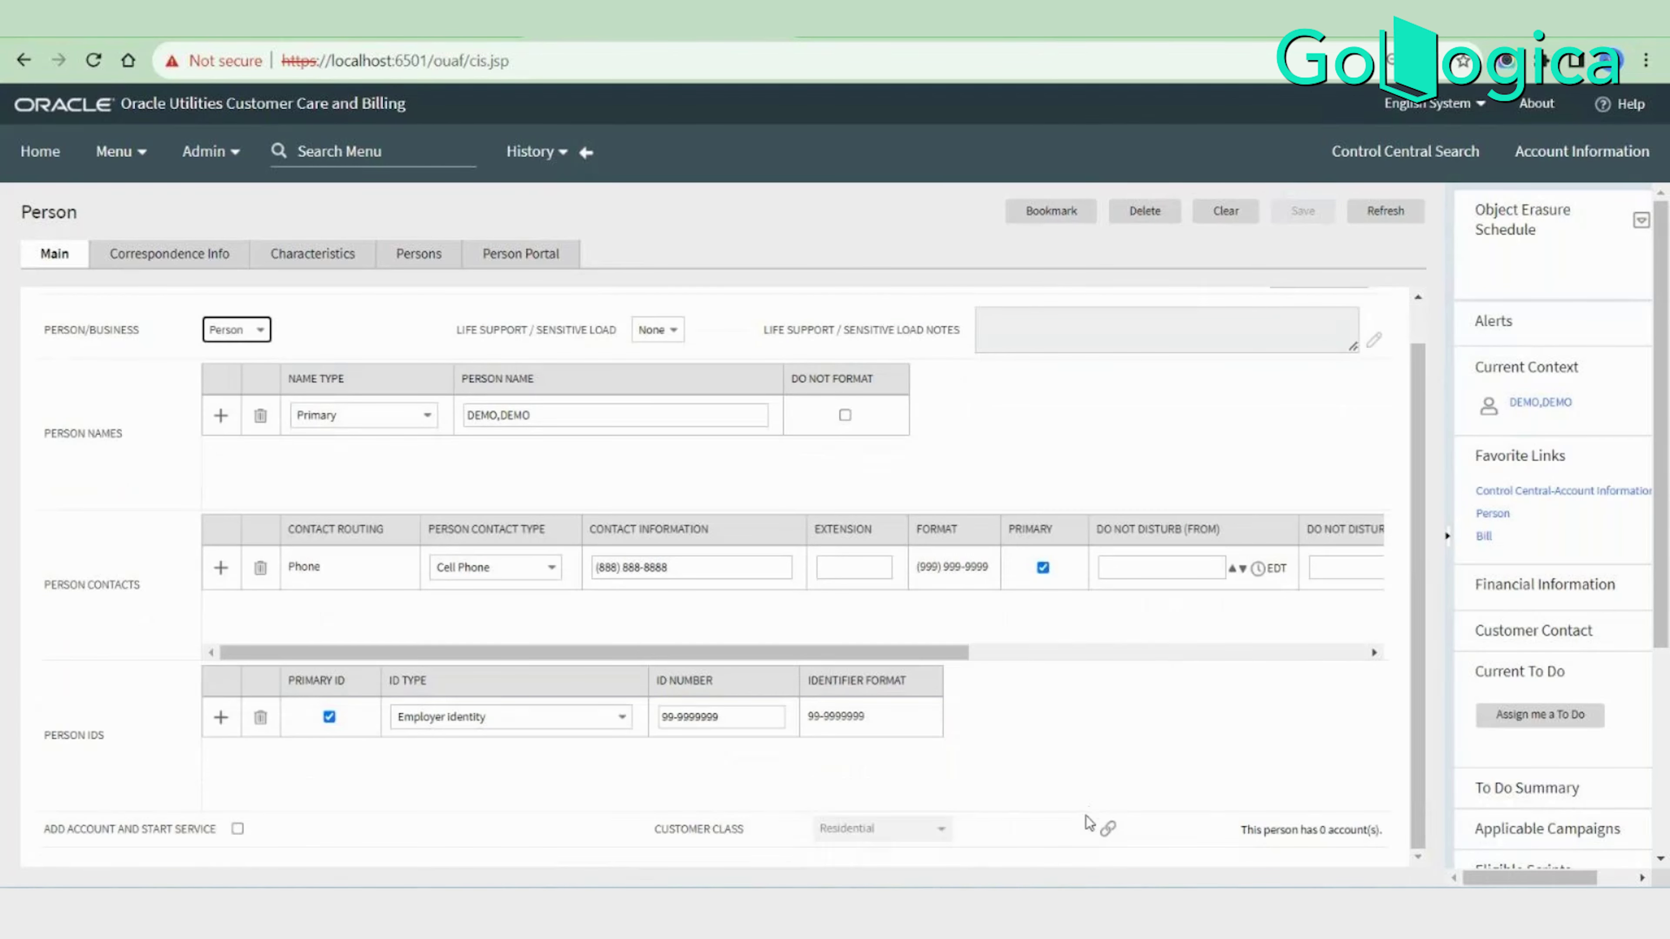
scroll(1088, 761, "up", 1)
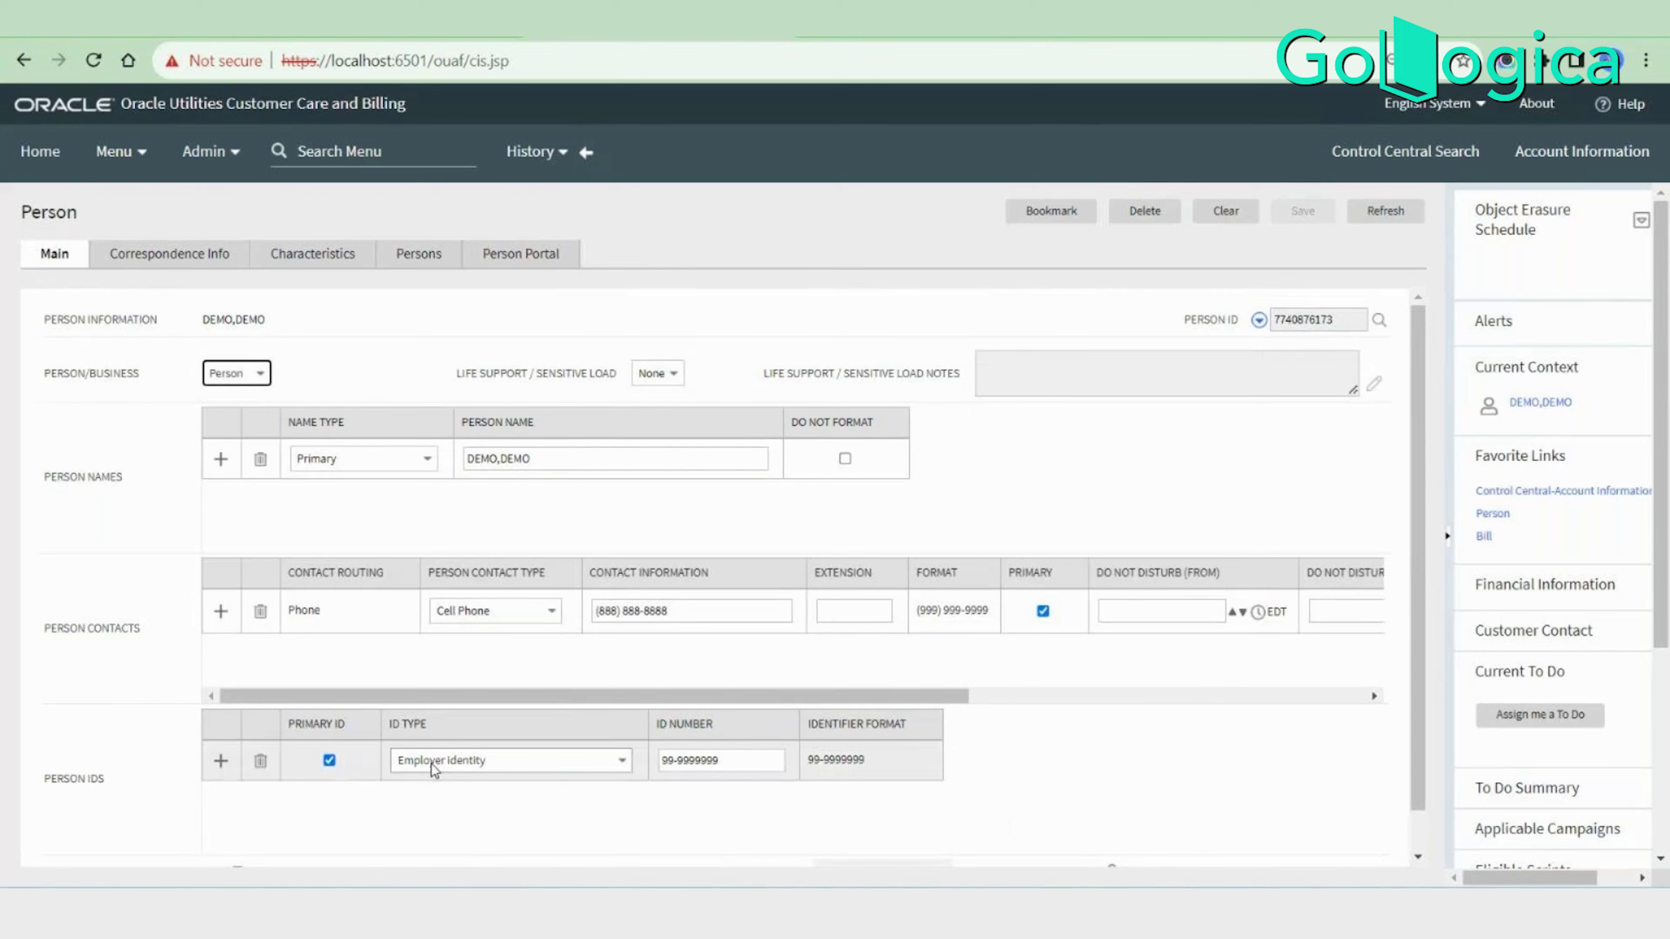
scroll(1003, 806, "down", 1)
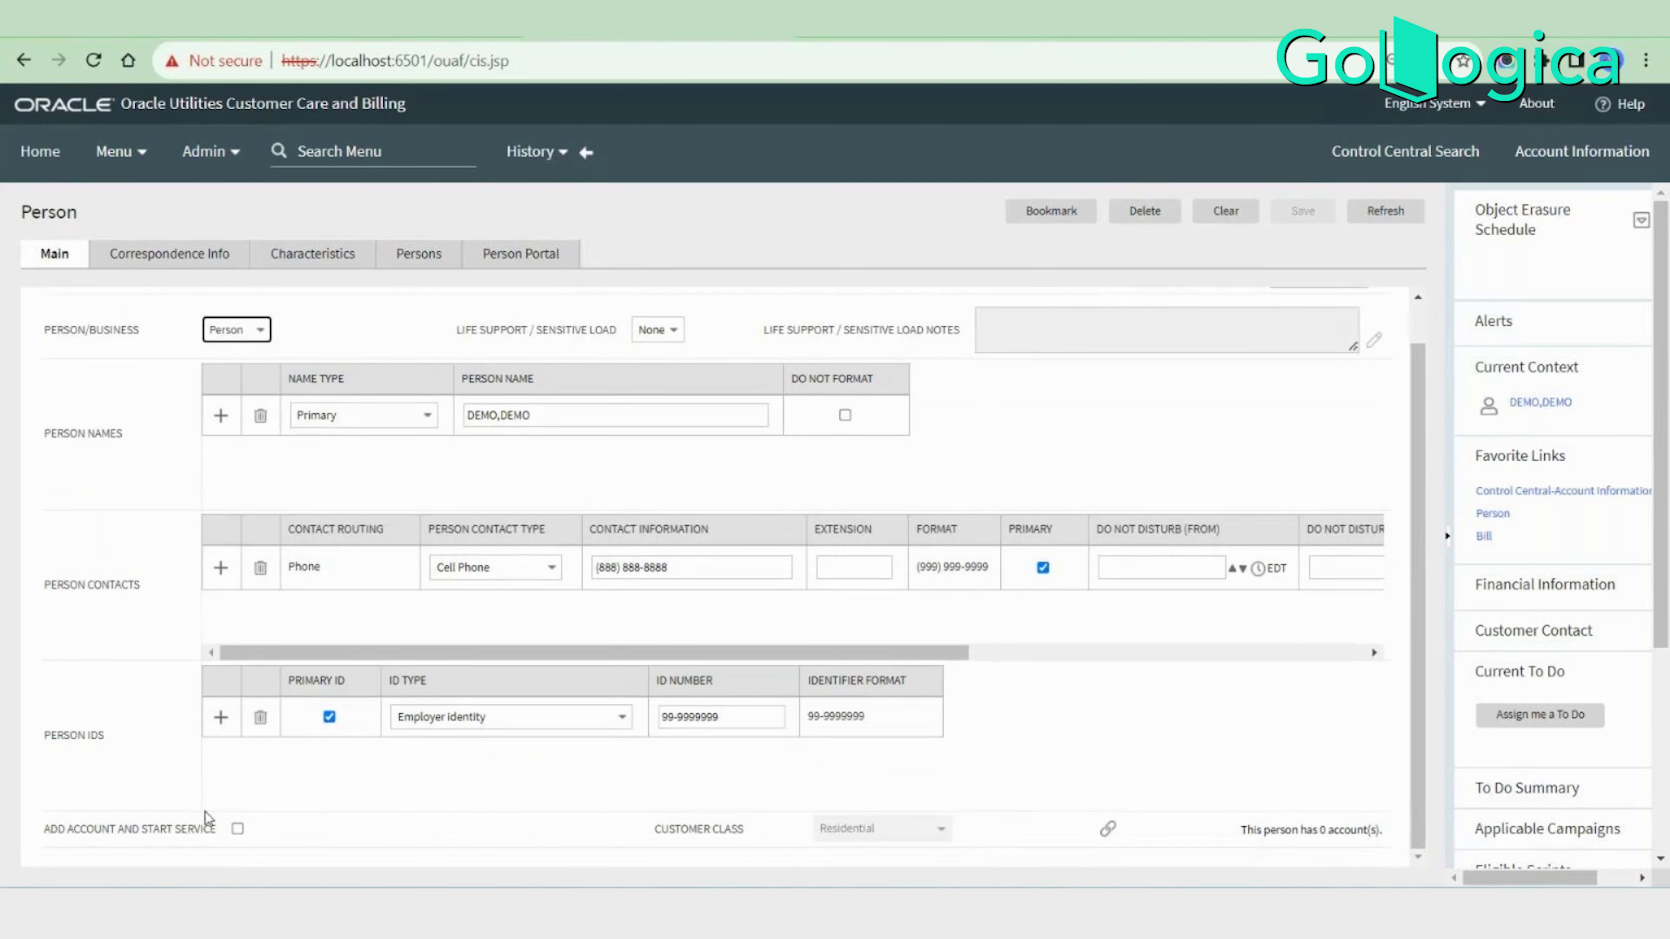
scroll(1577, 566, "down", 5)
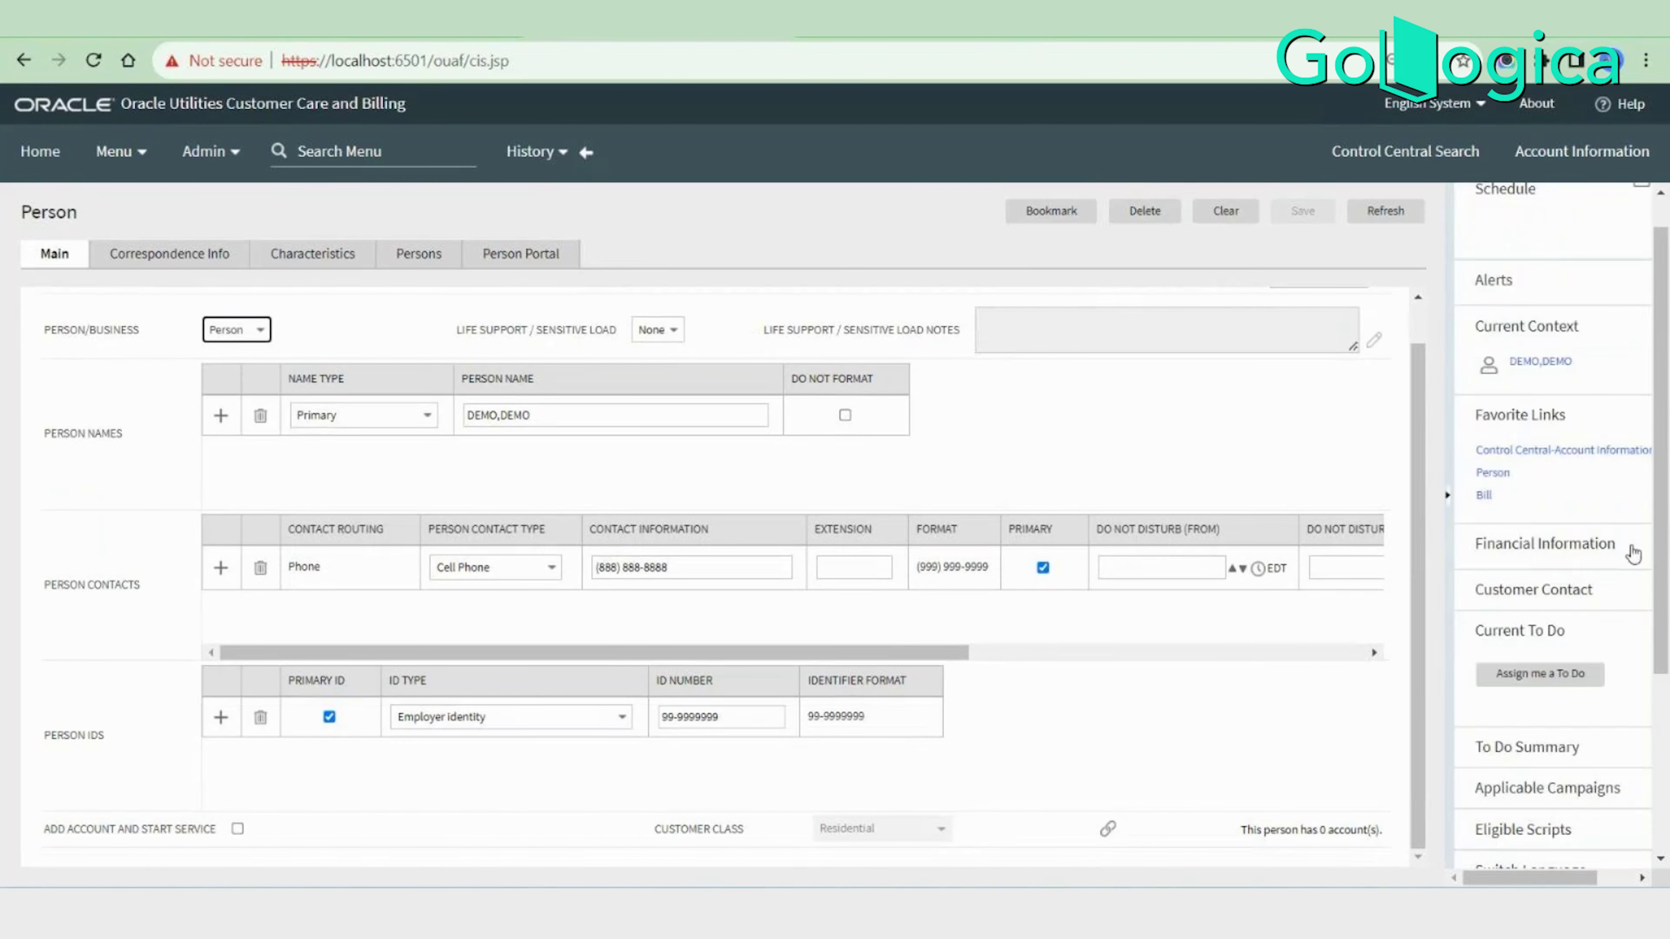
scroll(1578, 591, "up", 5)
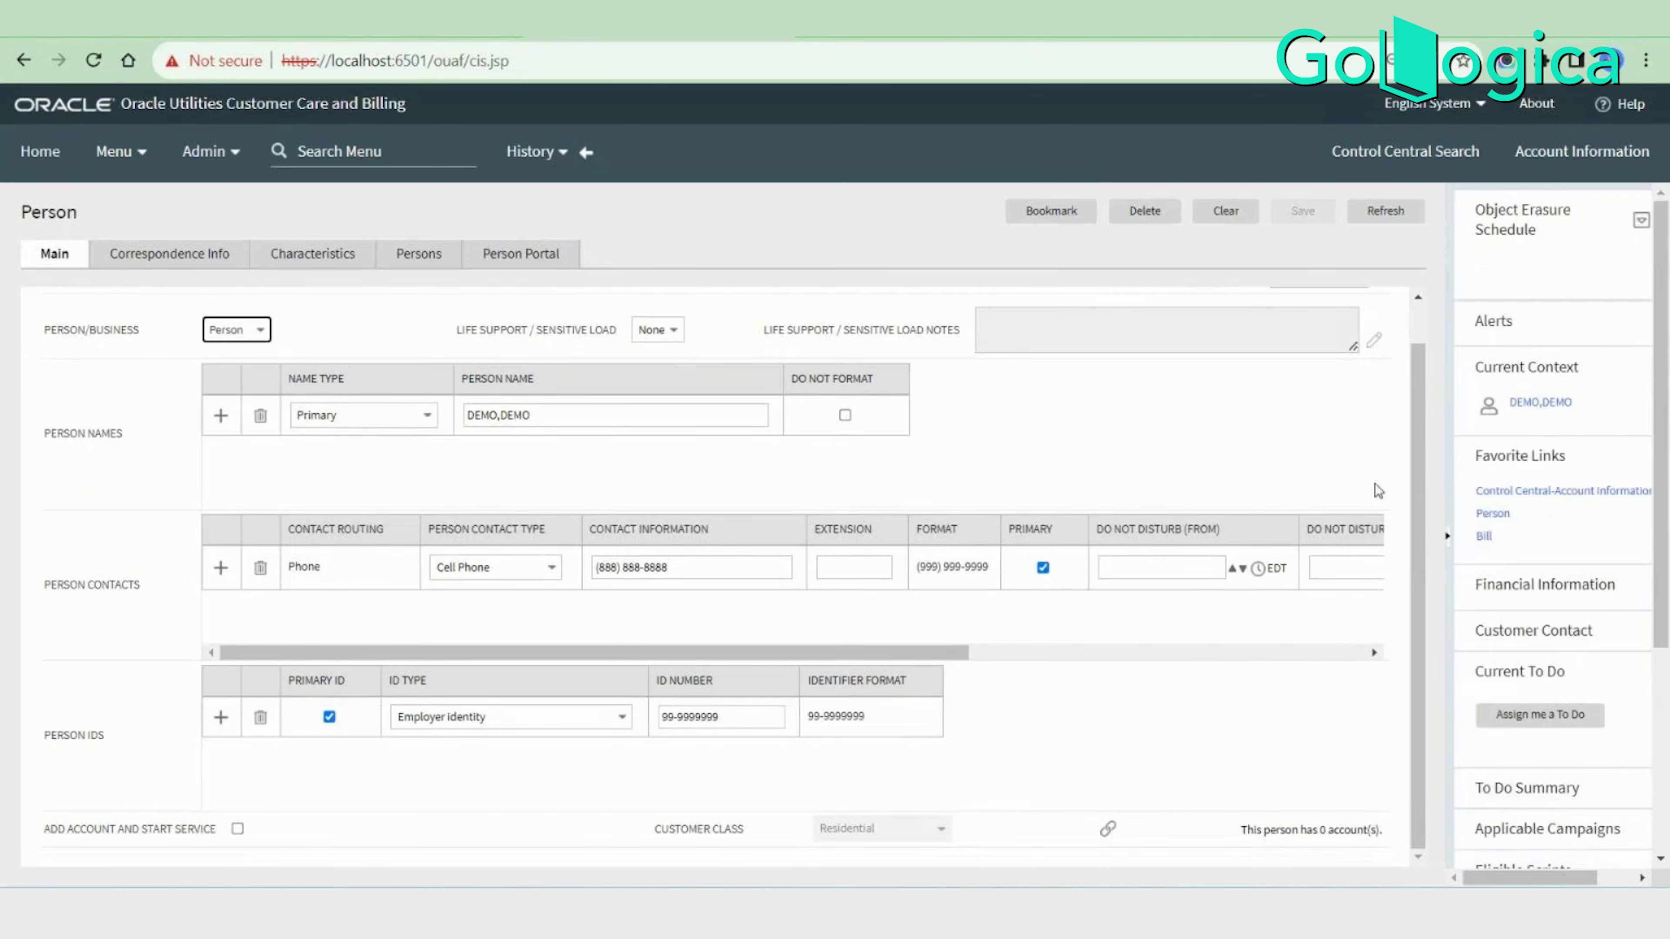
scroll(1375, 483, "up", 1)
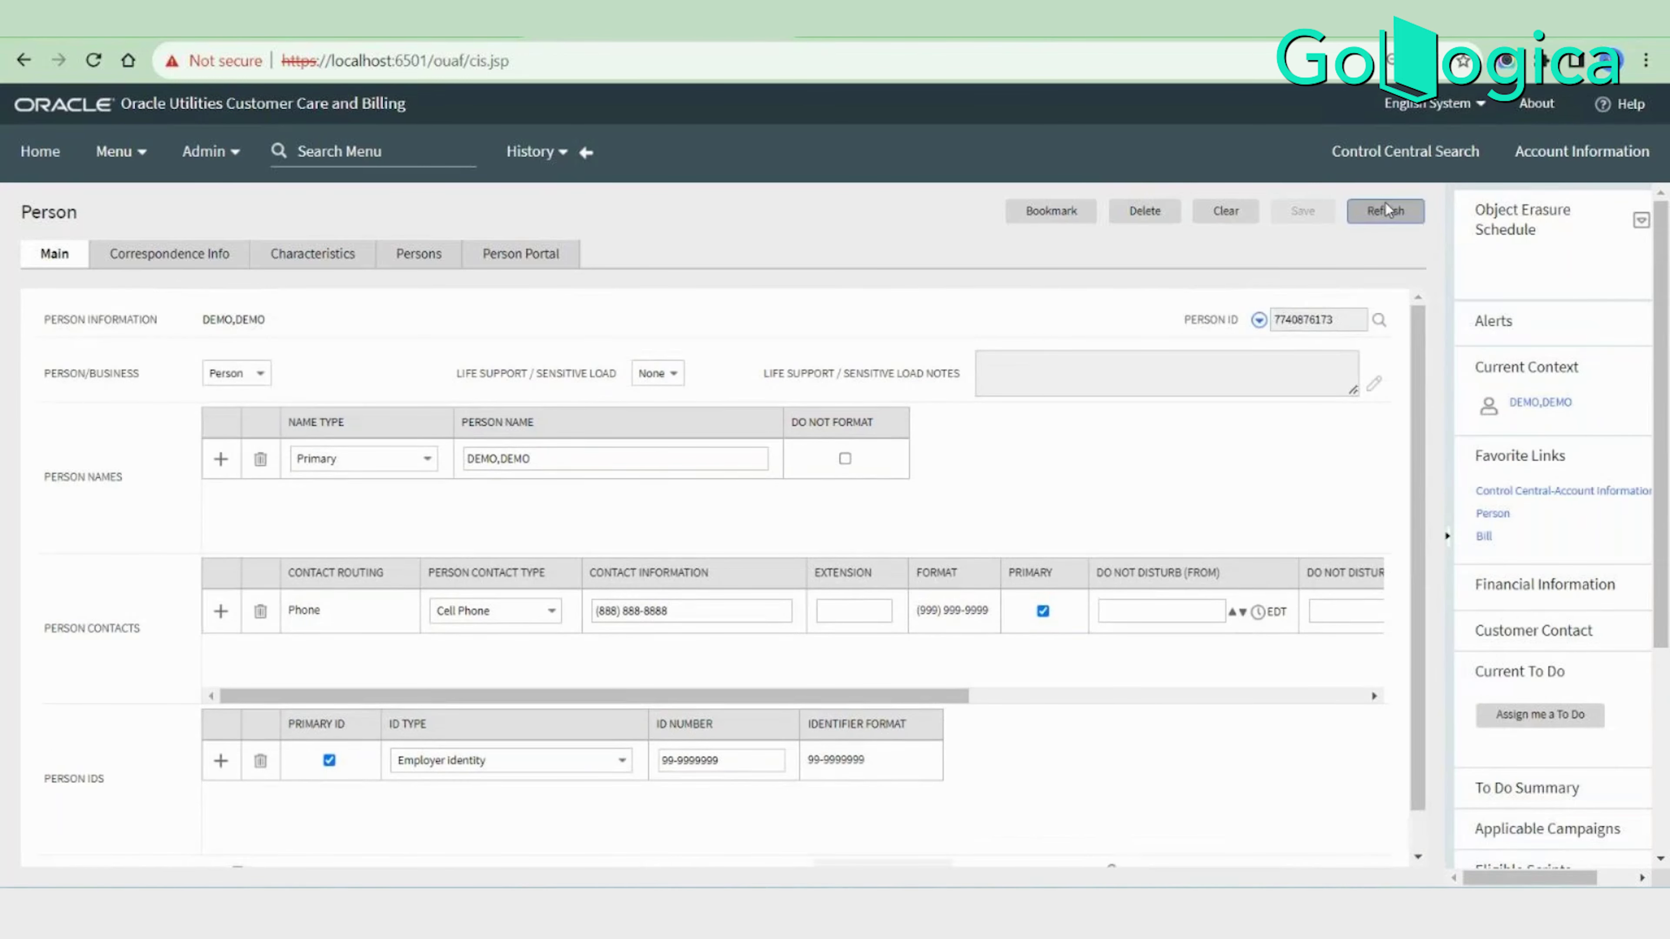
left_click(1385, 211)
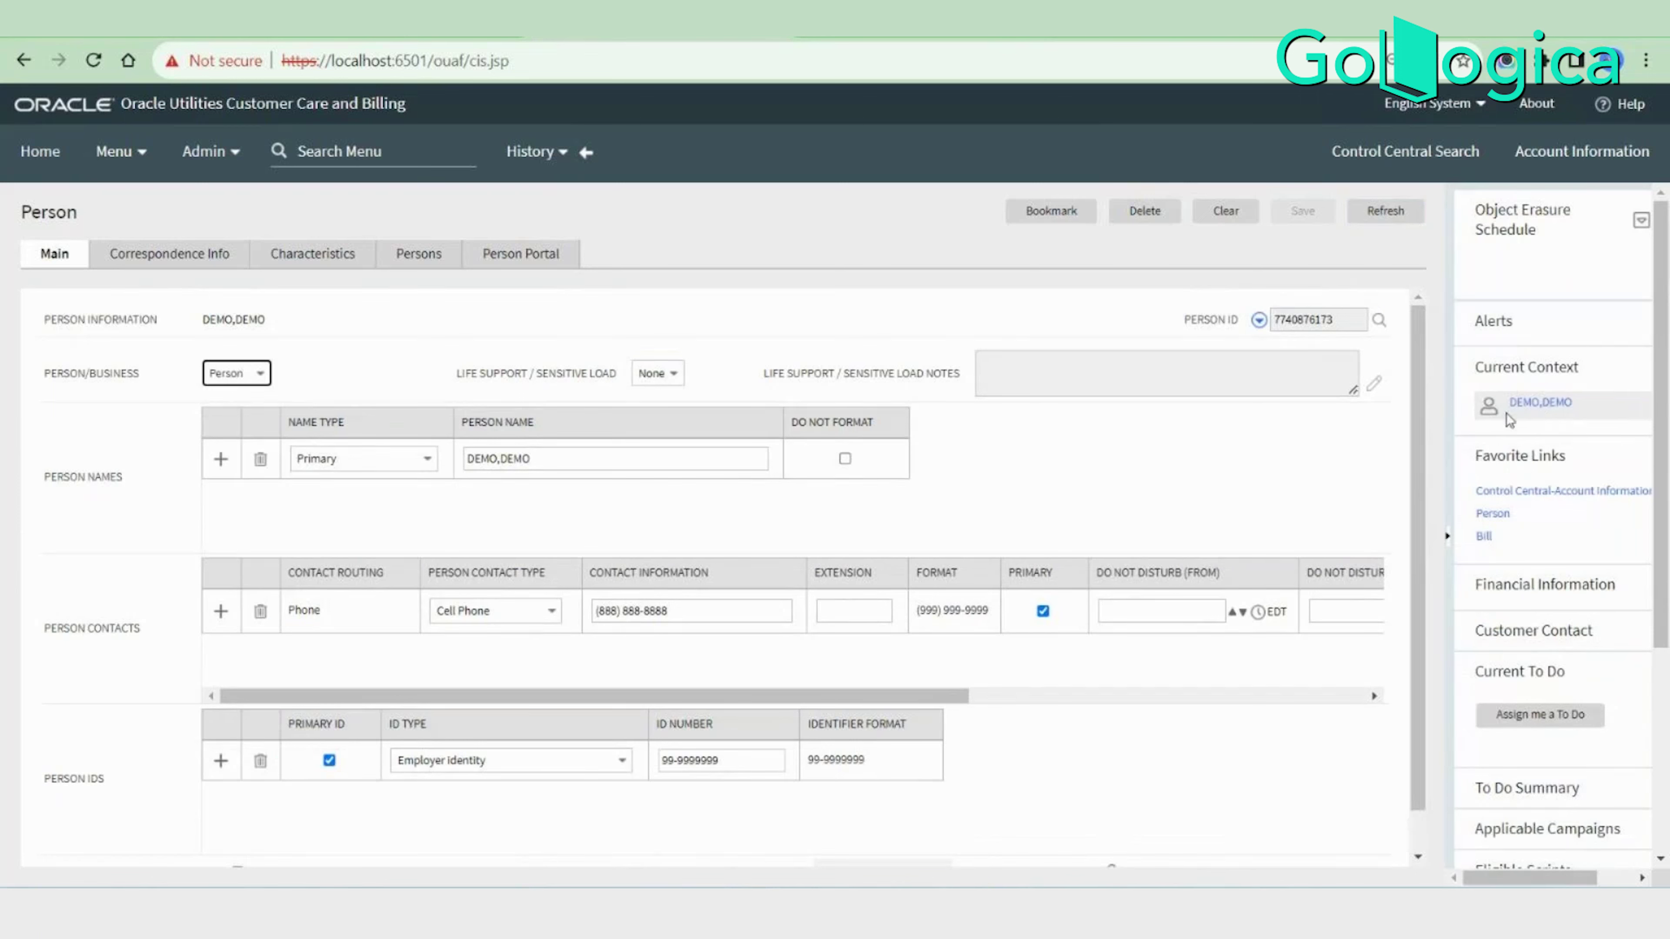
Copy the person ID, switch to SQL Developer, and filter the CI_PER query with a PER_ID condition using the quoted ID.
double_click(1297, 319)
key("ctrl+c")
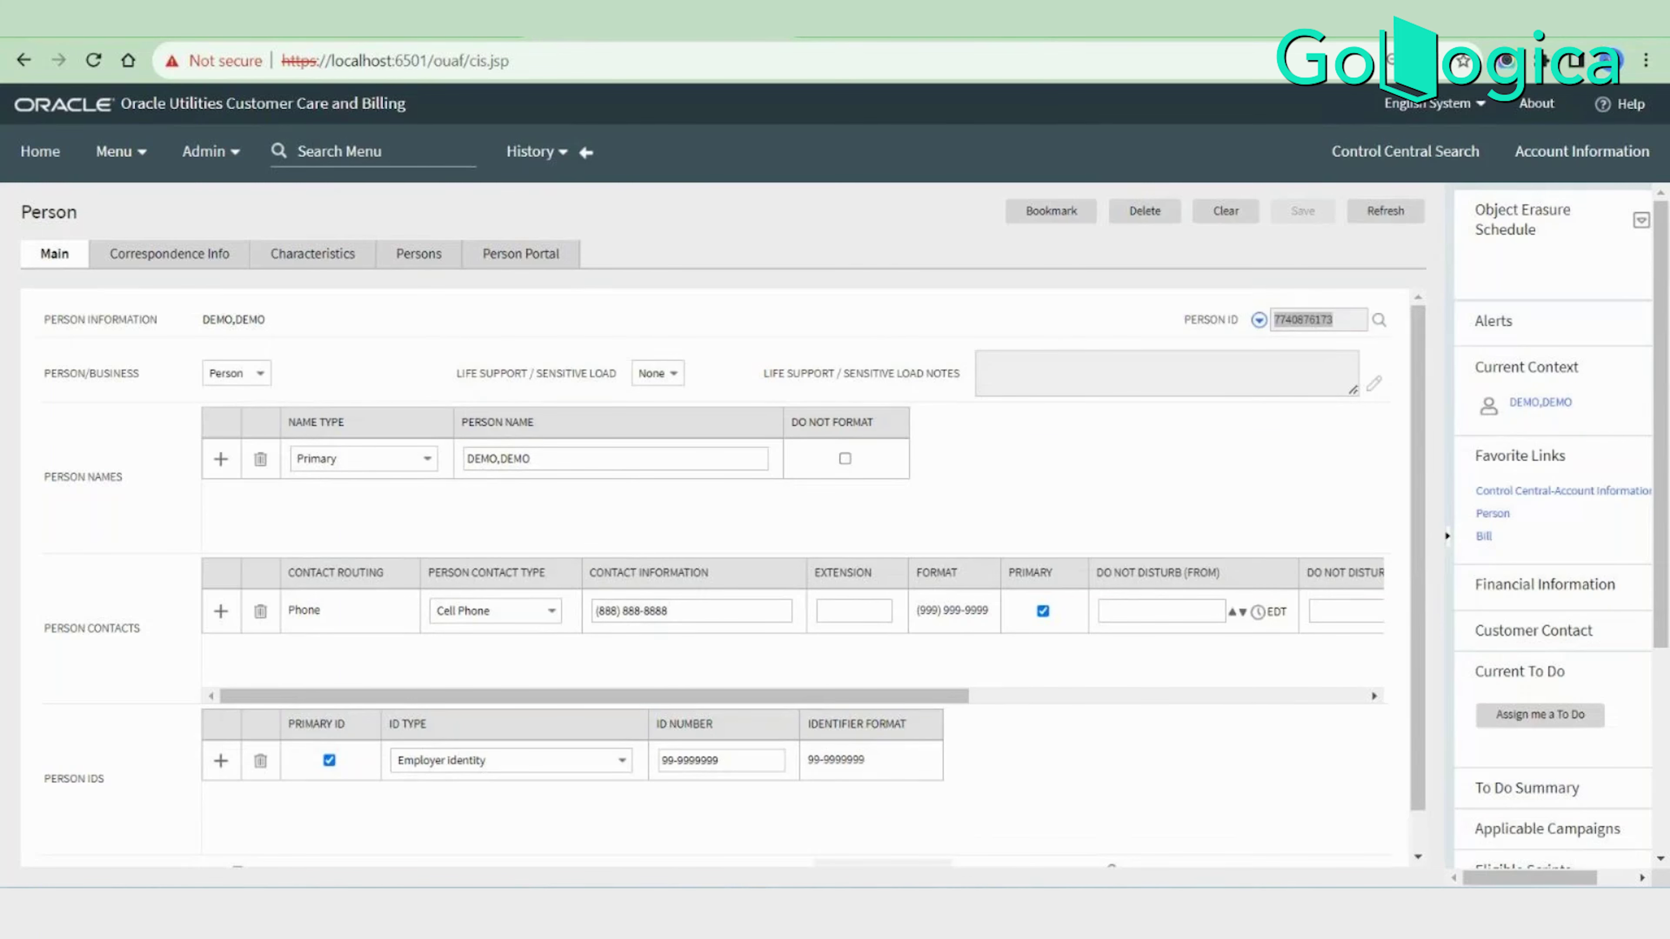
key("alt+Tab")
left_click(440, 271)
type("where PER_ID")
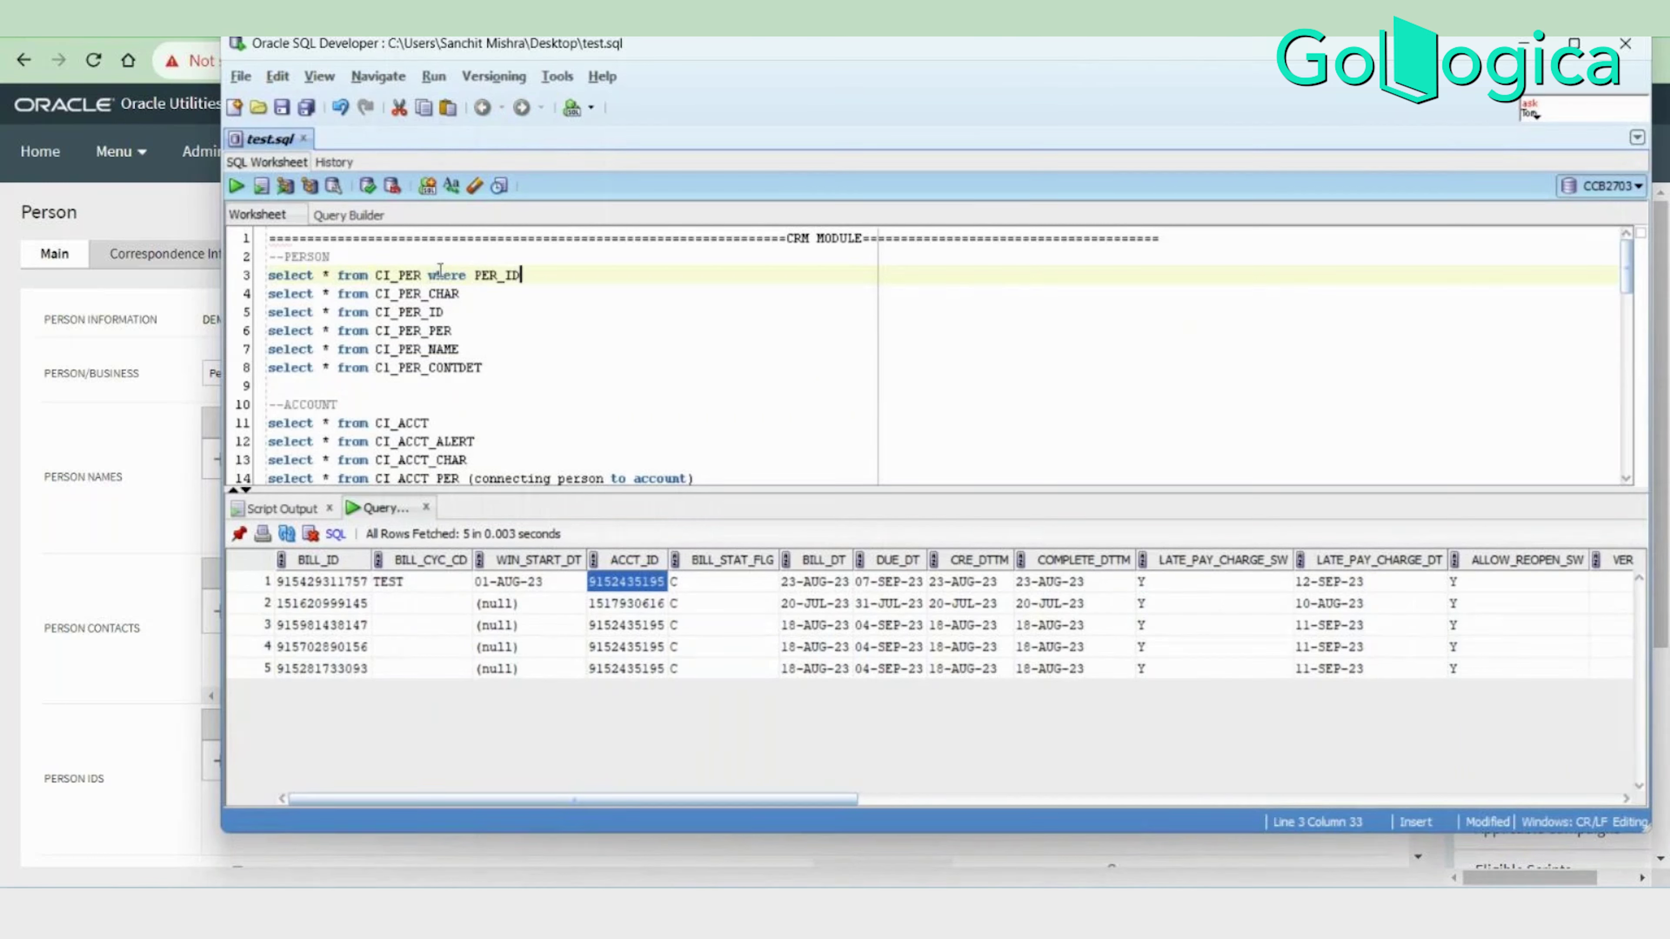
type("=")
key("ctrl+v")
left_click(527, 269)
type("'")
left_click(613, 271)
type("'")
Run the filtered CI_PER query and examine the person's row and the other person table queries.
left_click_drag(614, 271, 268, 275)
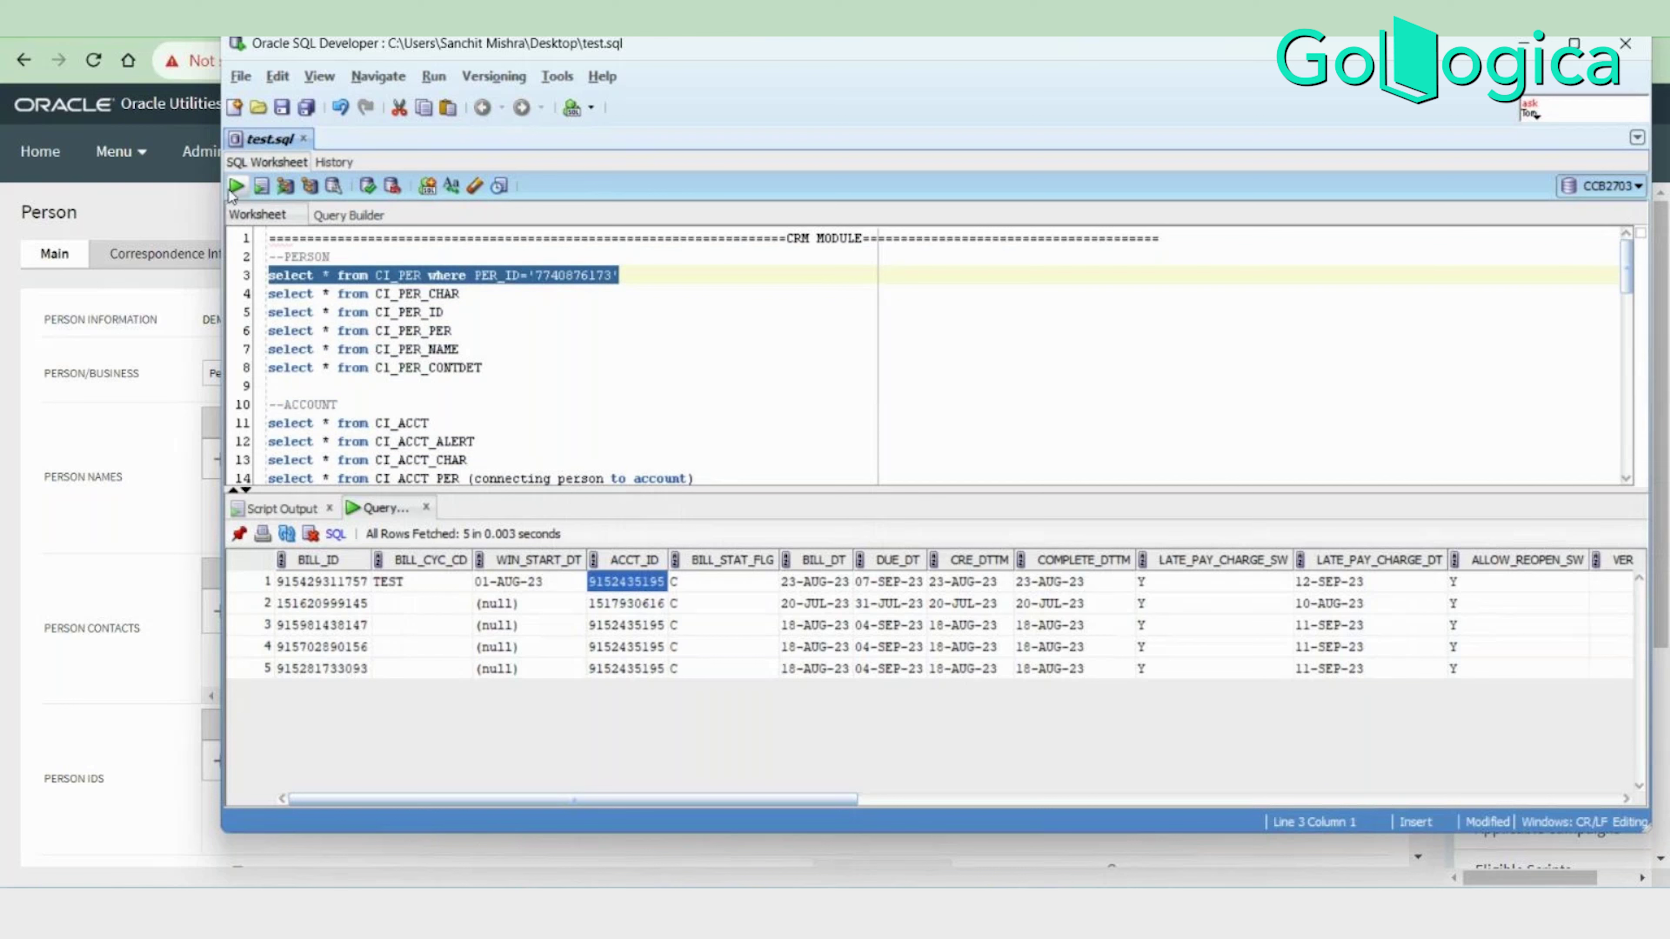
left_click(237, 185)
left_click_drag(310, 585, 1423, 595)
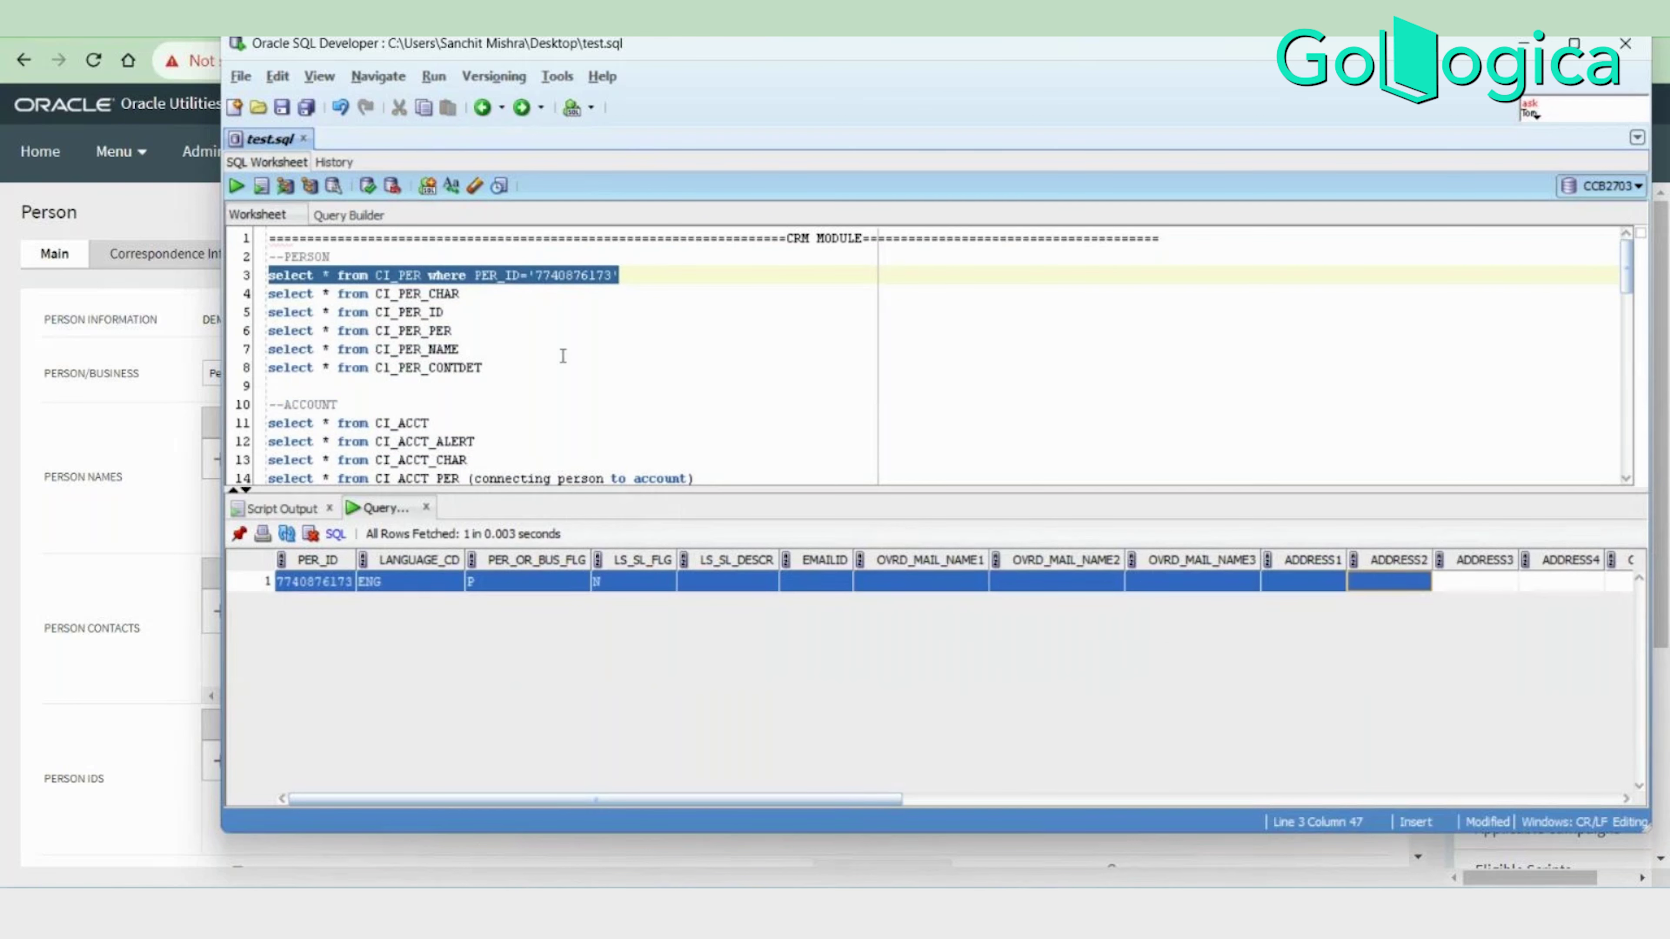
left_click(444, 310)
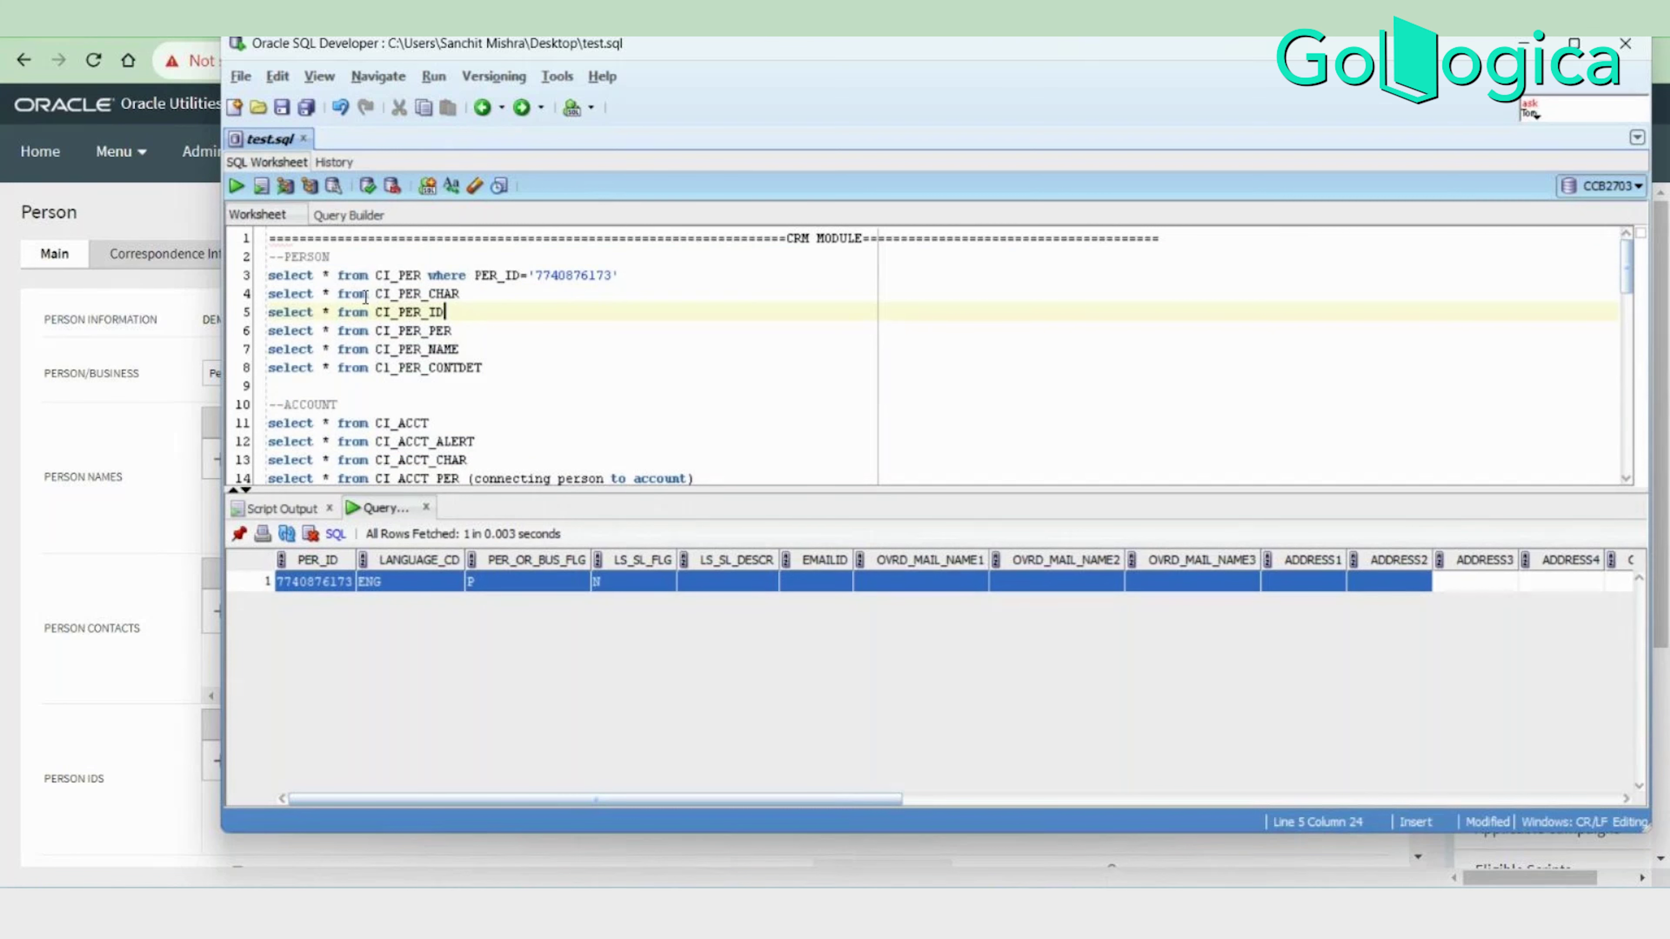
left_click_drag(355, 295, 500, 388)
left_click(589, 275)
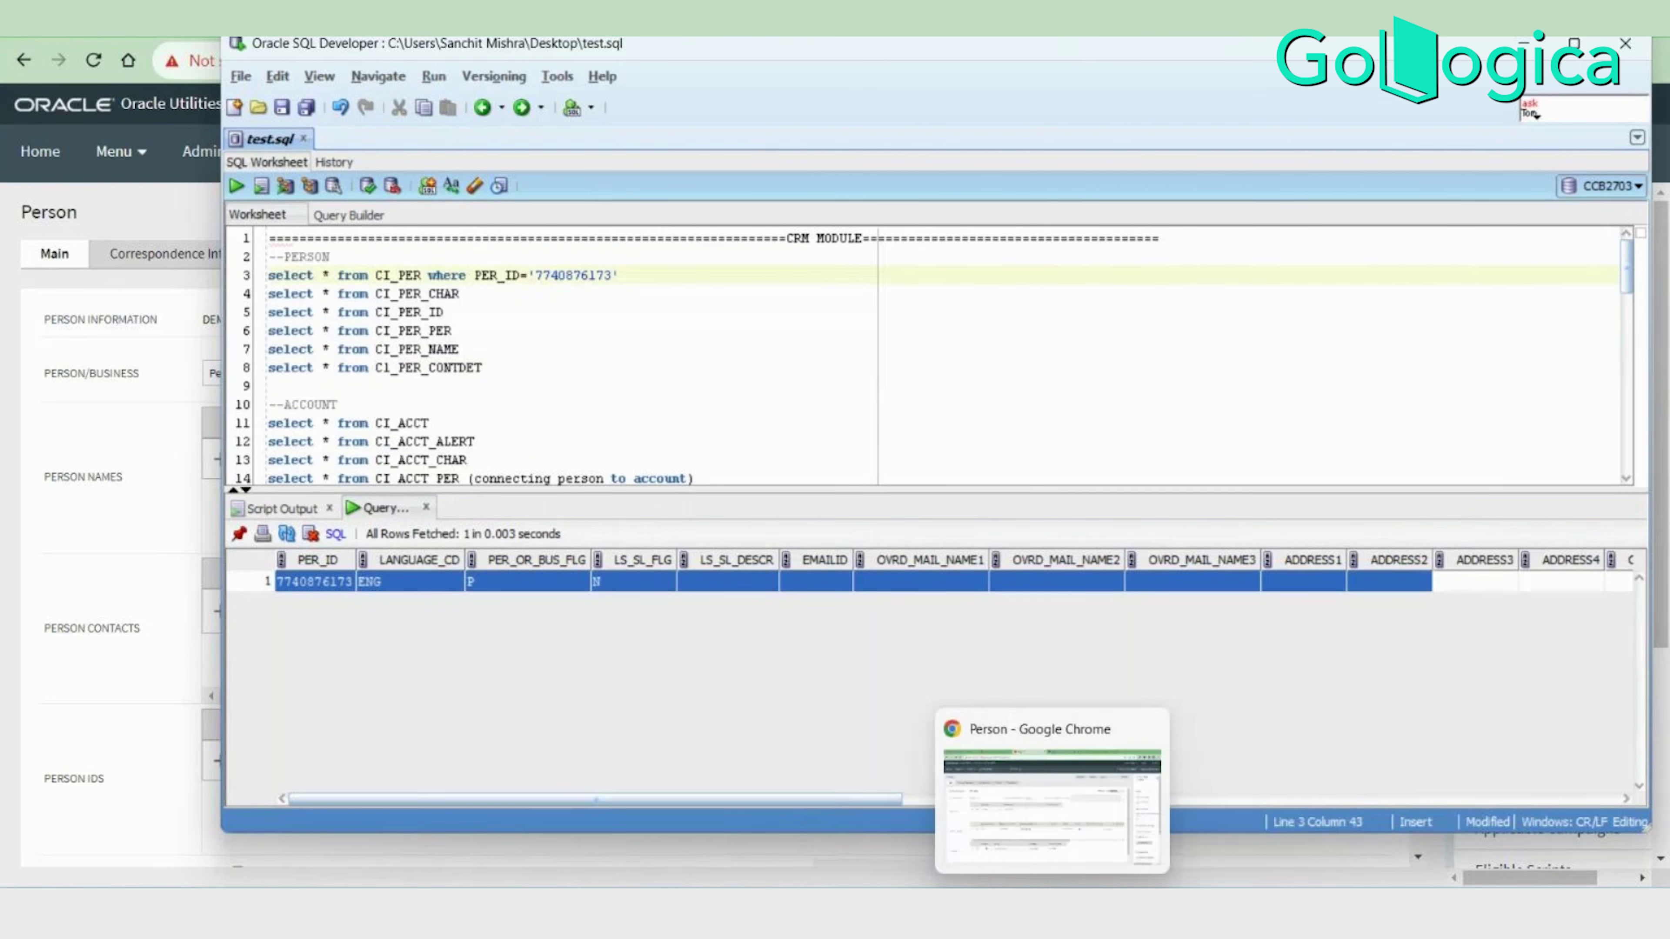
Switch back to the Person page in Chrome and check how many accounts the person has.
left_click(1039, 848)
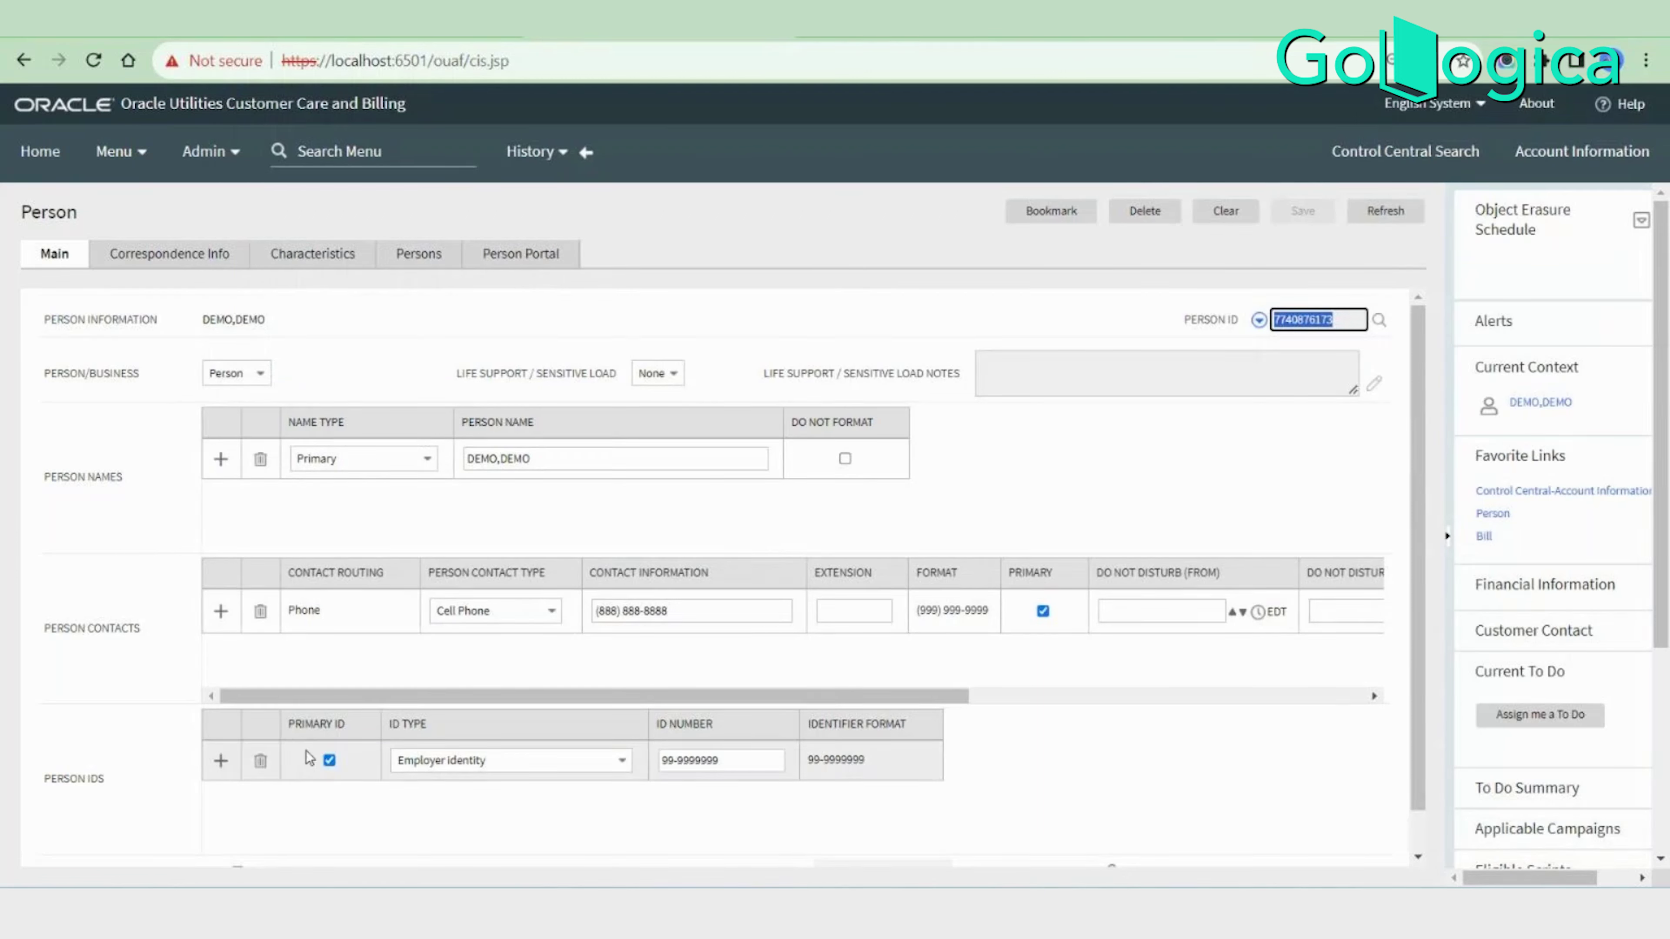
mouse_move(1084, 866)
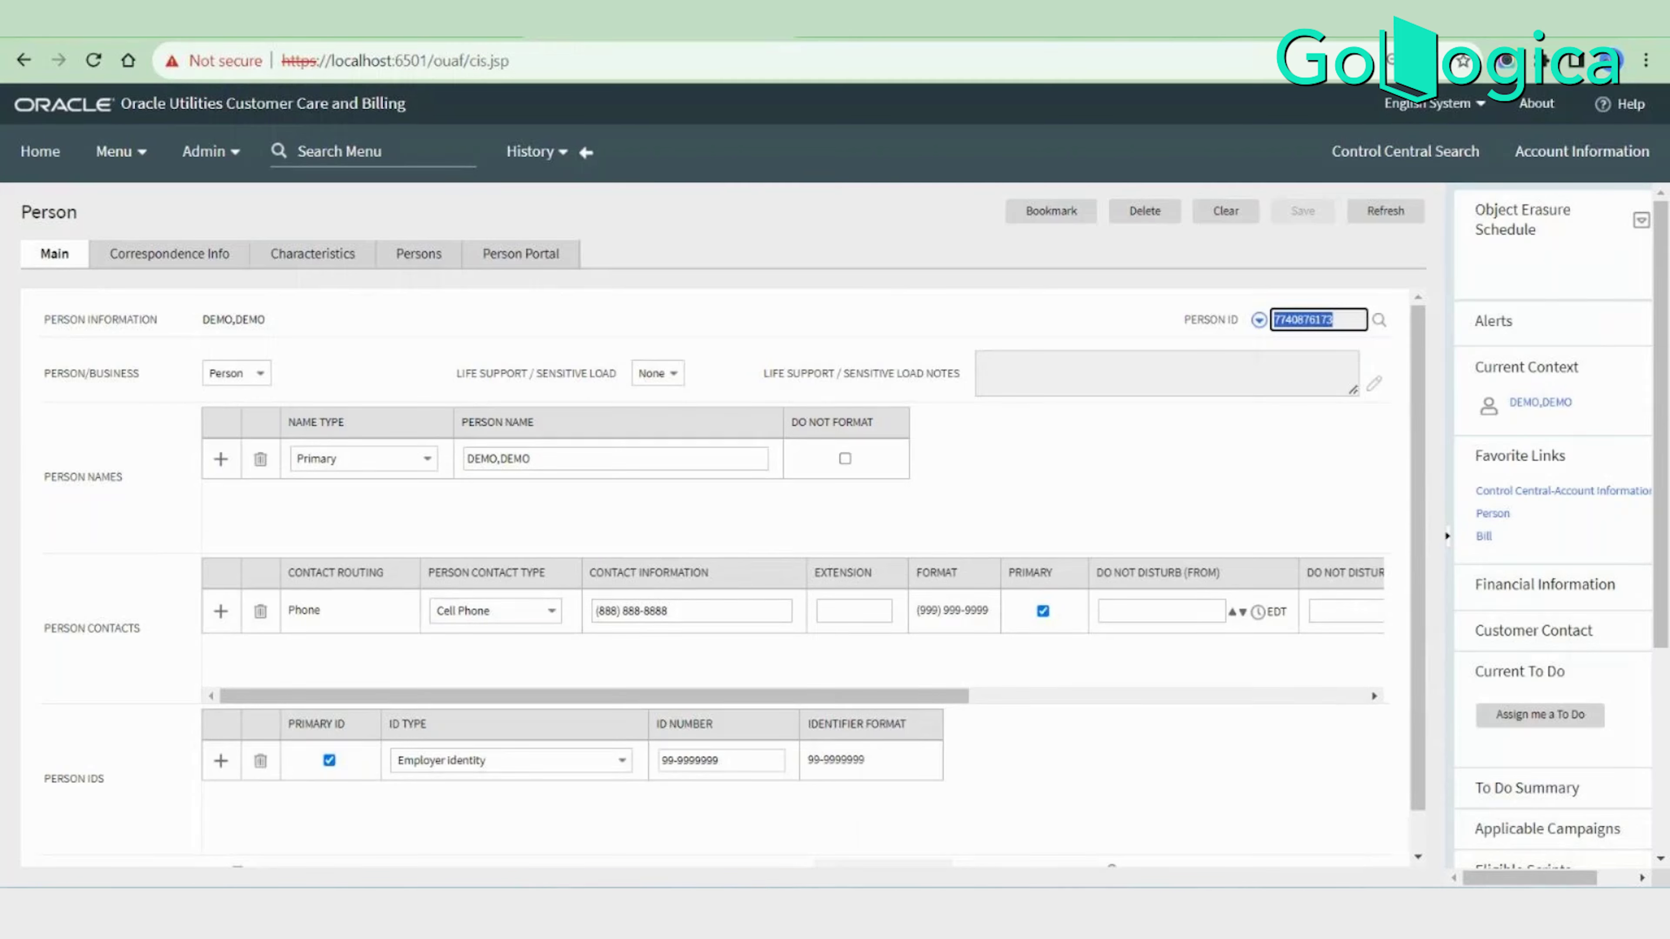
key("alt+Tab")
key("alt+Tab")
scroll(1163, 686, "down", 1)
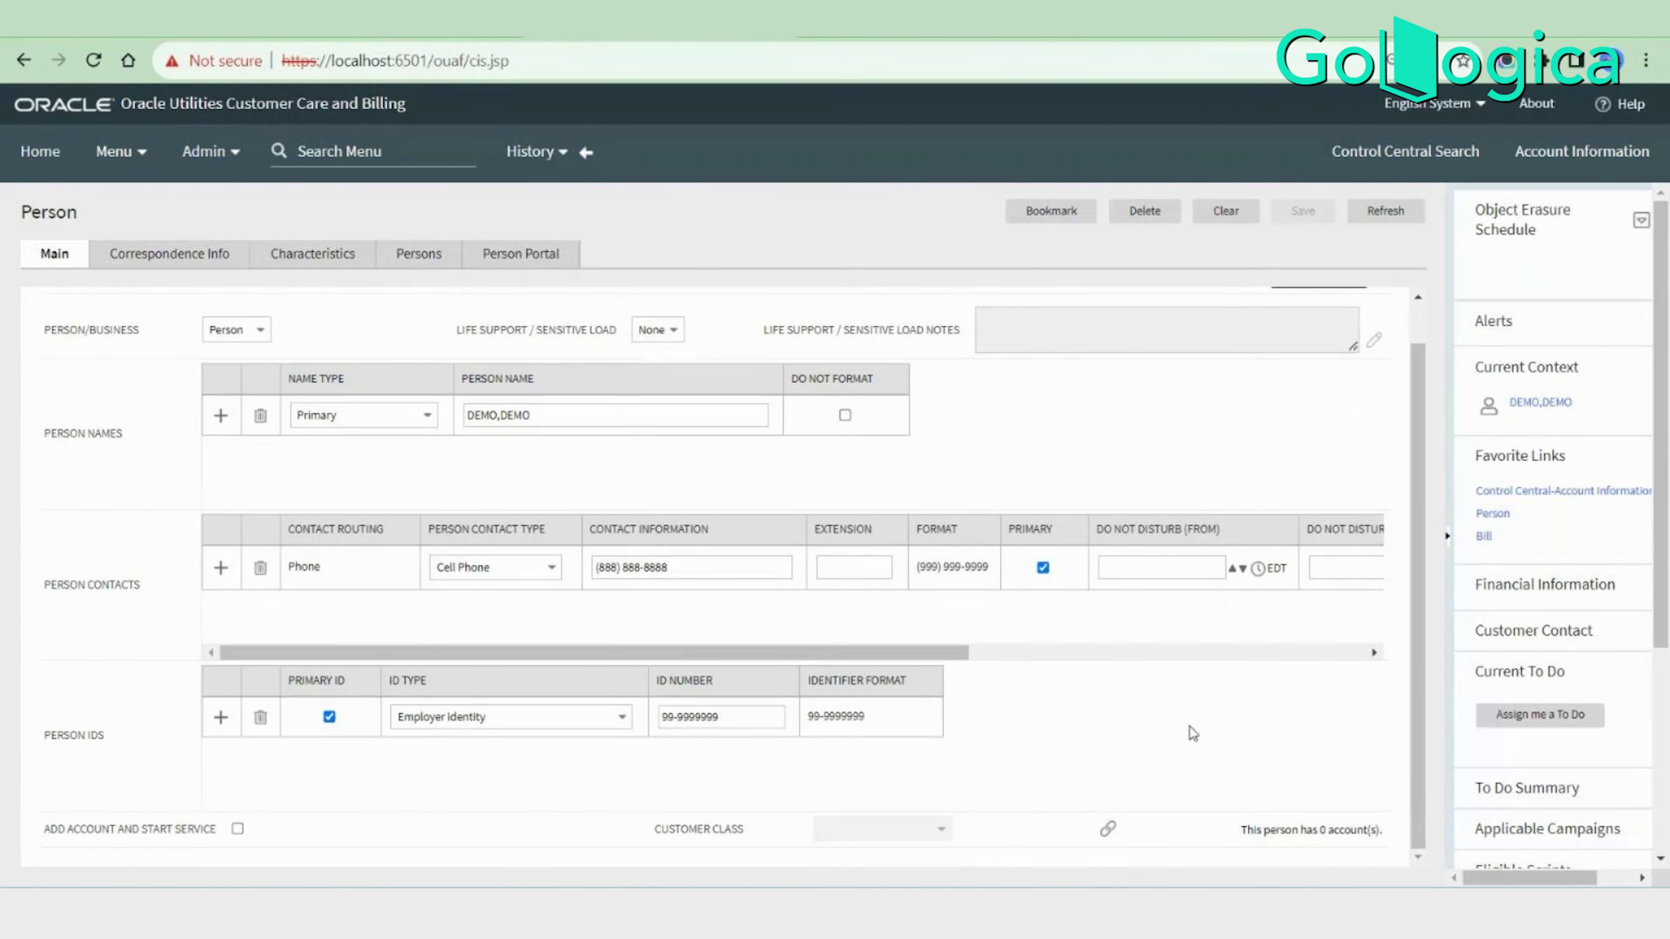
scroll(1216, 756, "up", 1)
scroll(1315, 810, "down", 1)
left_click_drag(1243, 842, 1359, 845)
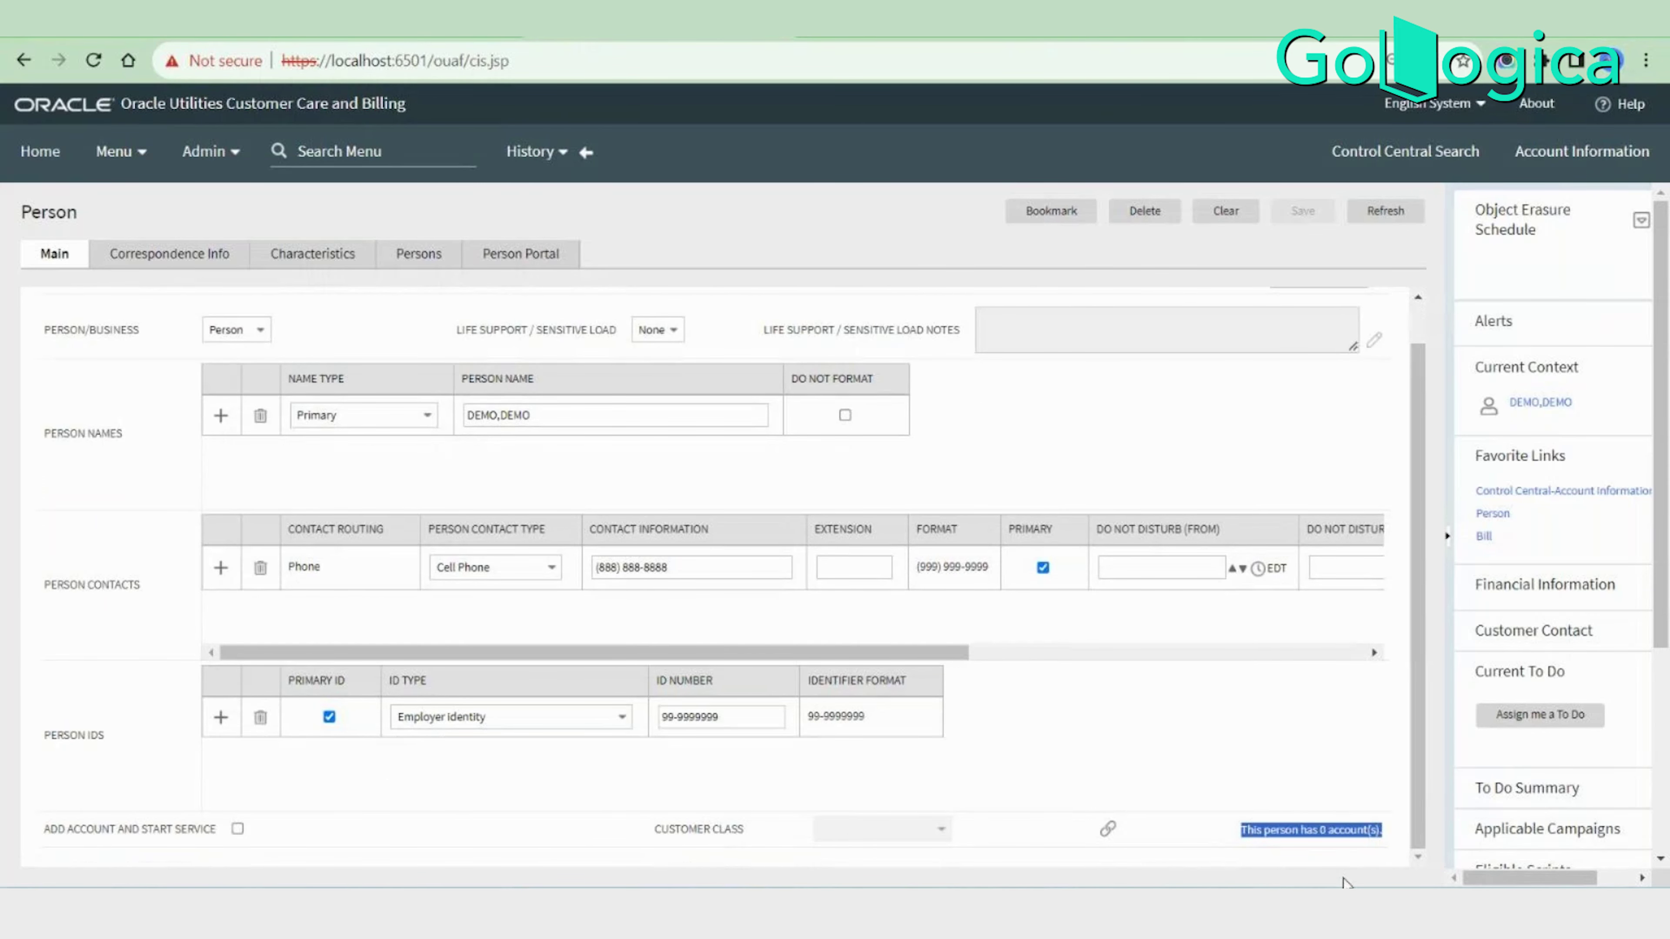
scroll(1064, 781, "up", 1)
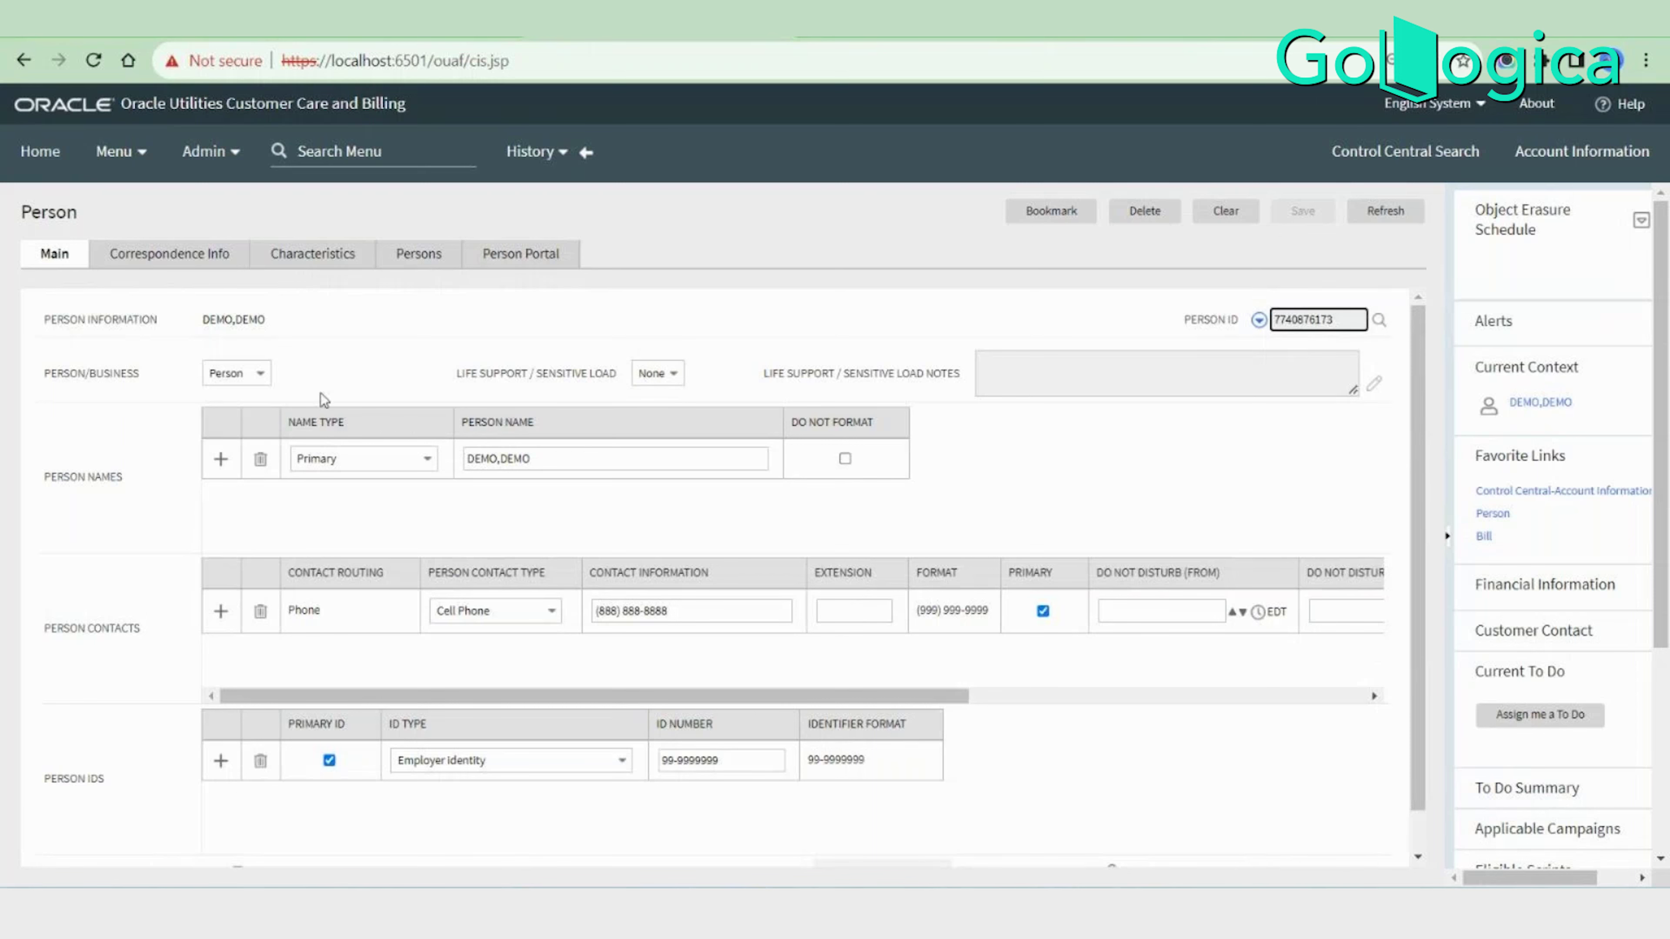
Look through the person's Correspondence Info, Characteristics and Persons pages and return to Main.
left_click(158, 254)
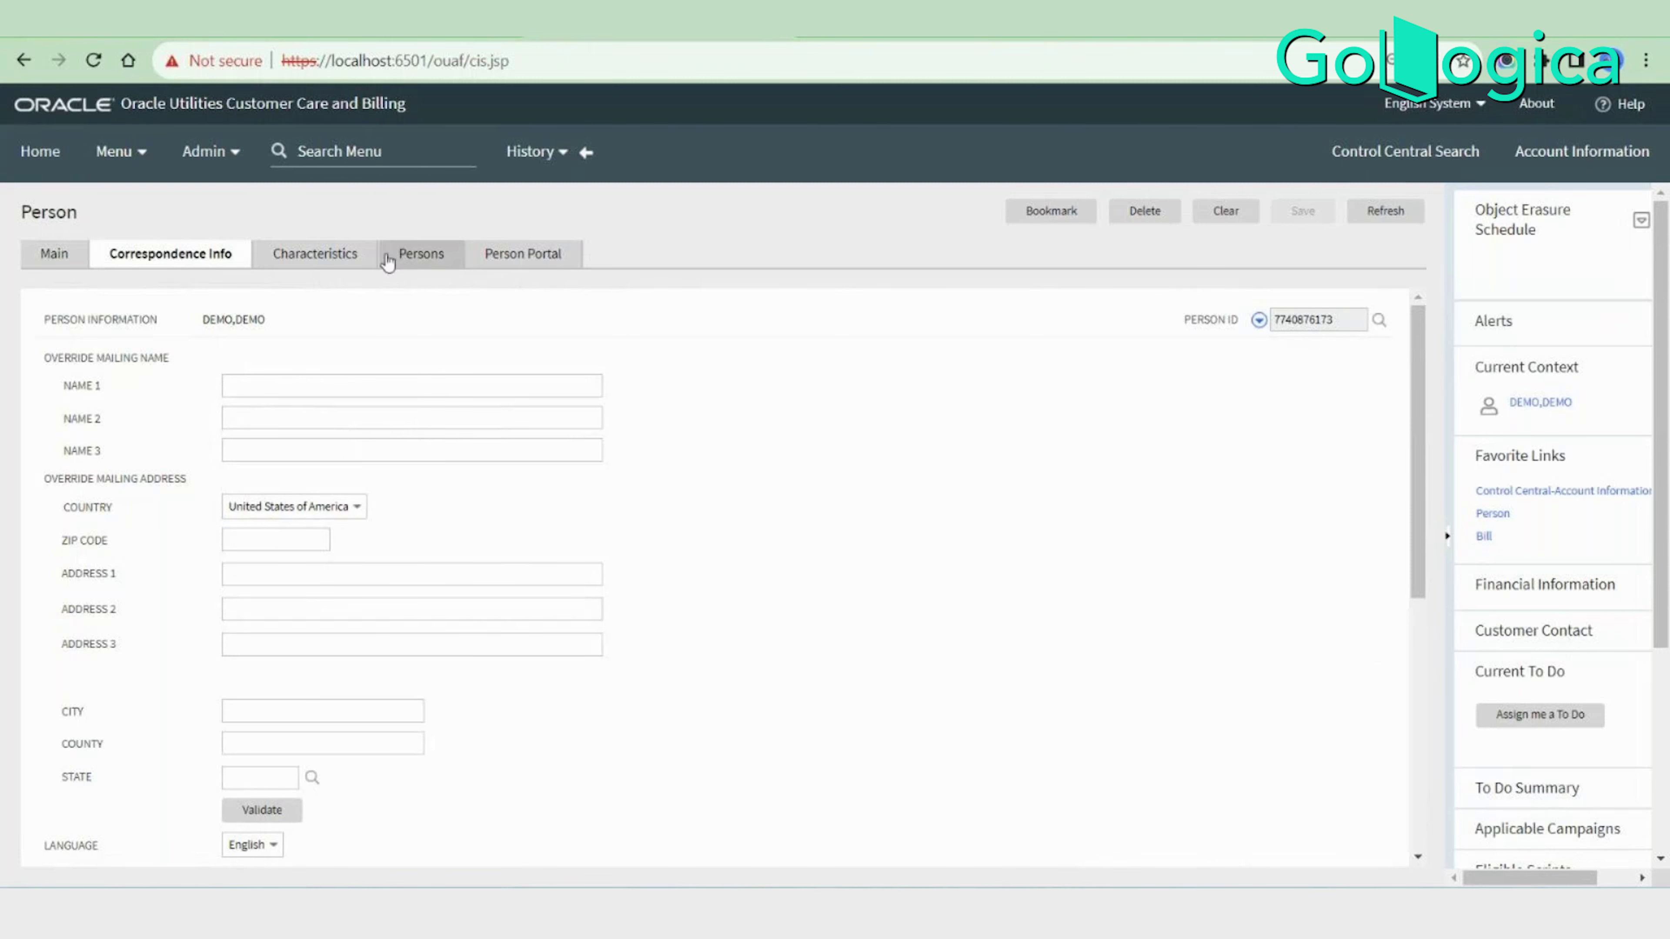
left_click(353, 274)
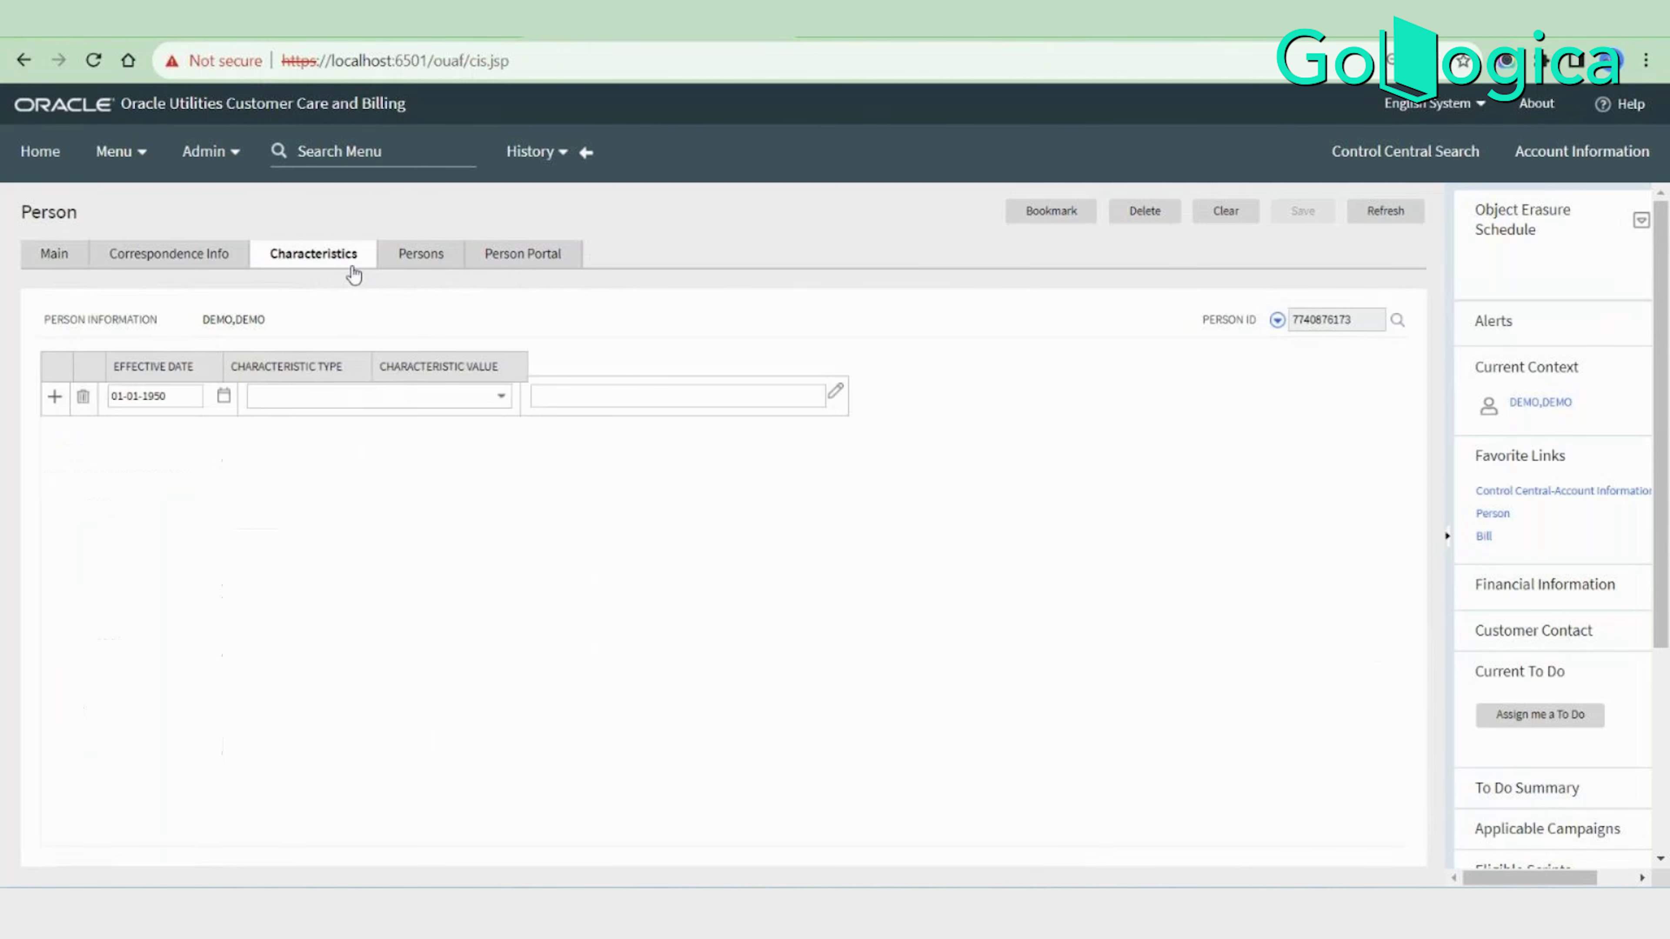
left_click(426, 258)
left_click(54, 253)
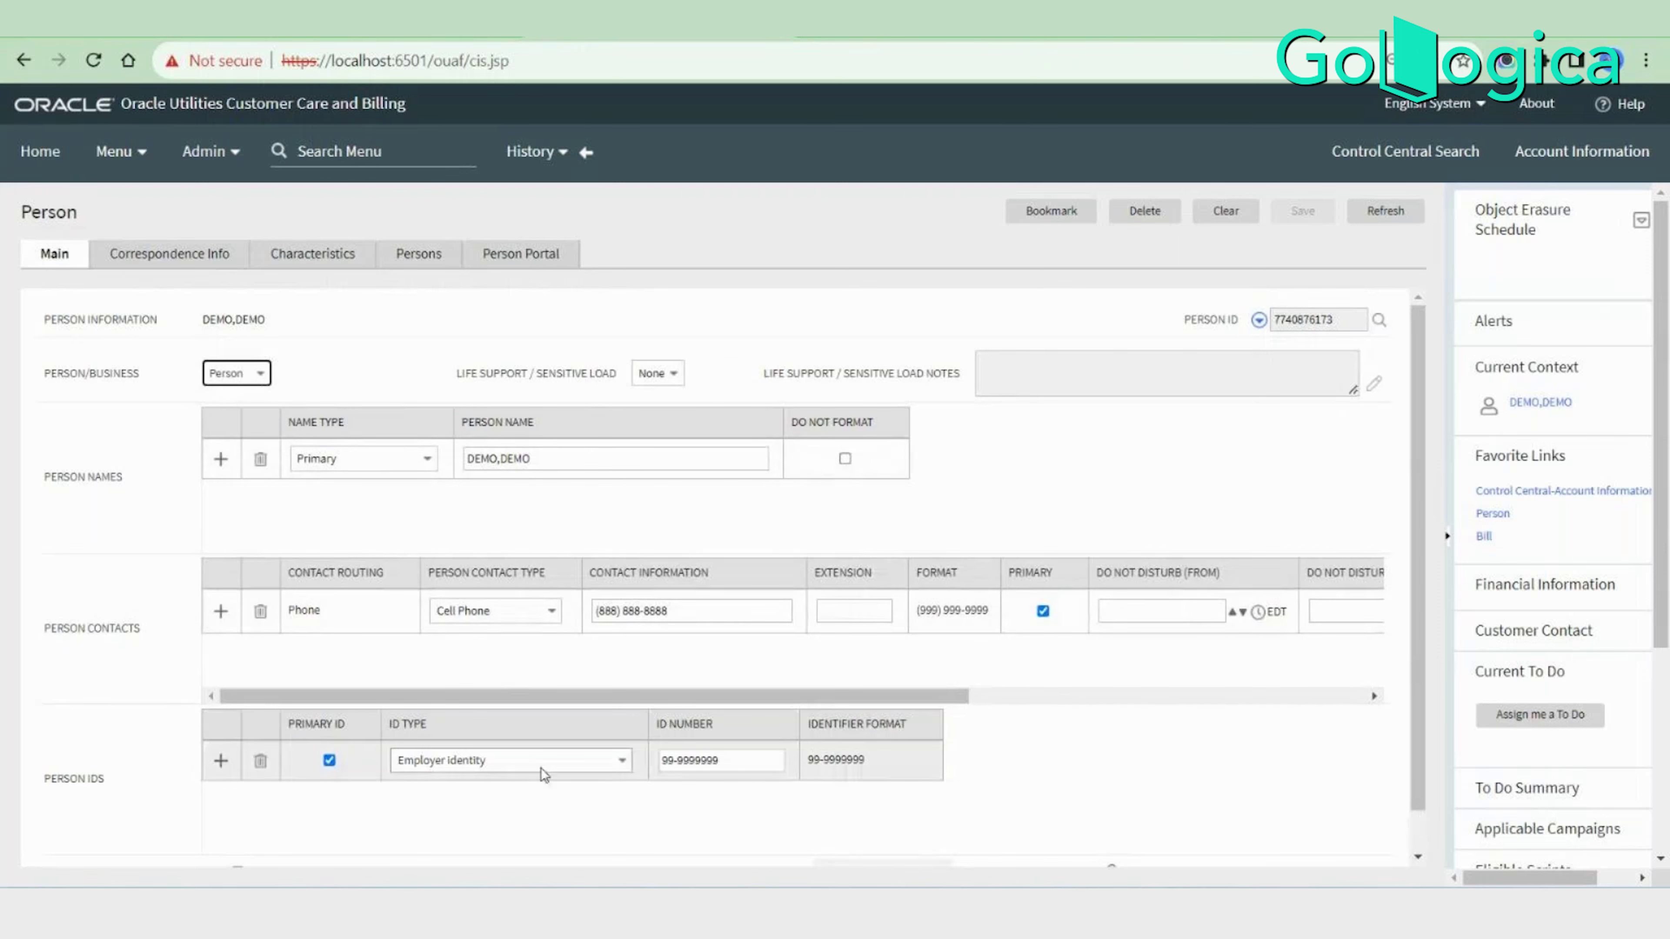
Review the person's Main page down to the customer class and account count.
scroll(723, 740, "down", 1)
scroll(515, 701, "up", 1)
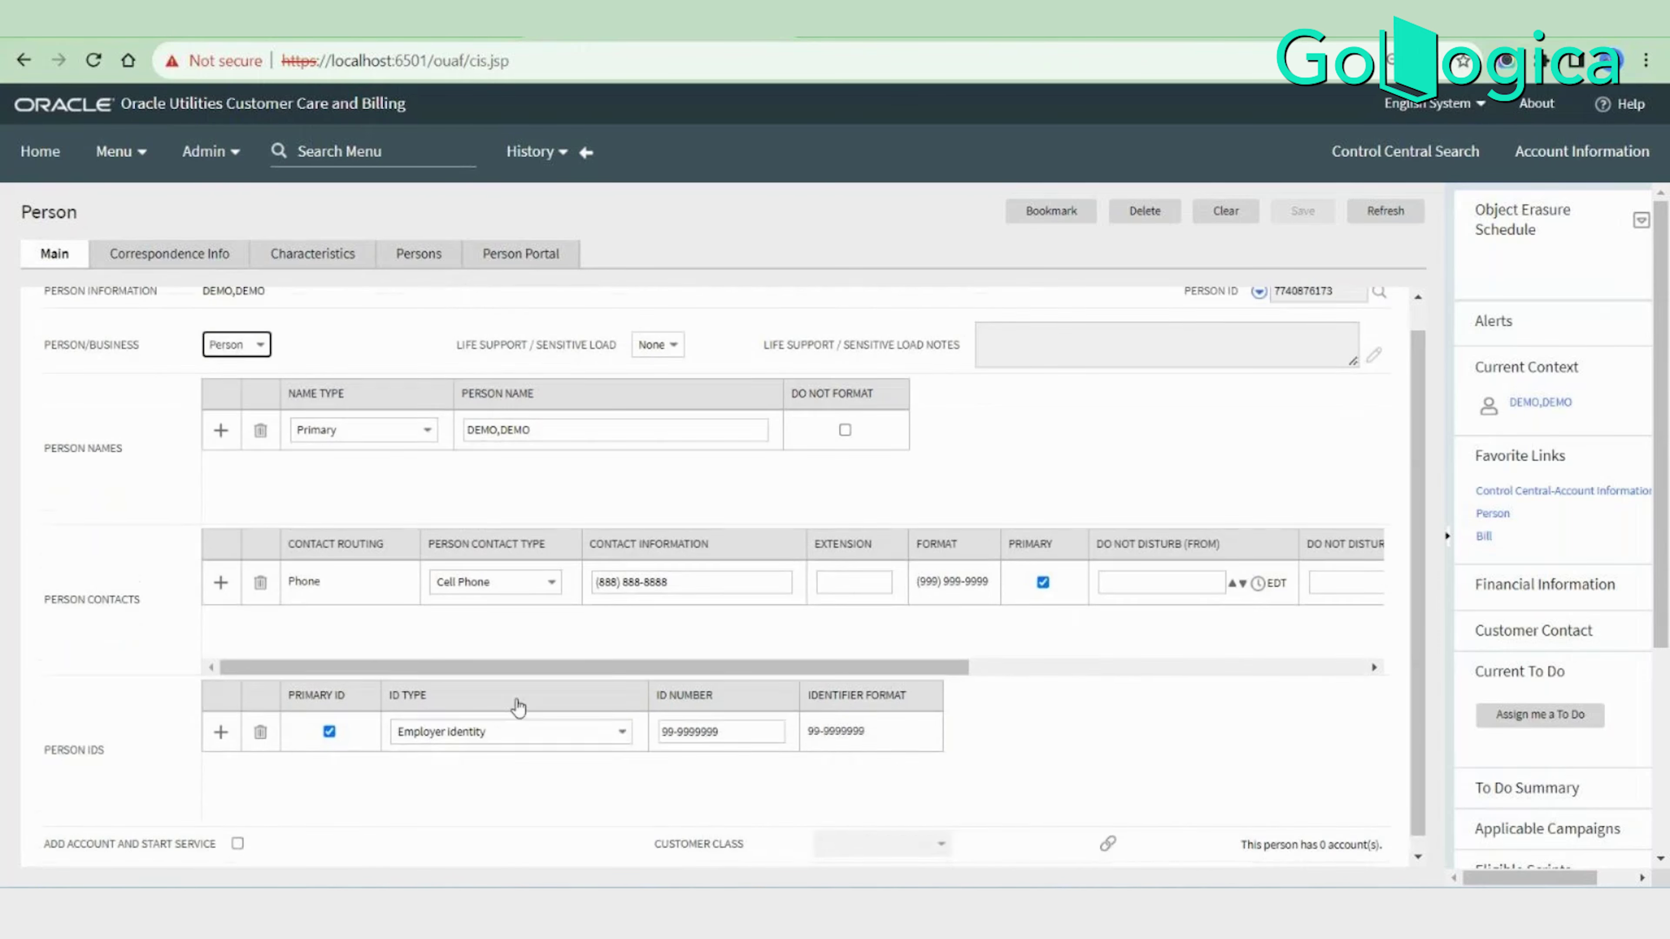
scroll(550, 700, "down", 1)
left_click_drag(647, 830, 1149, 871)
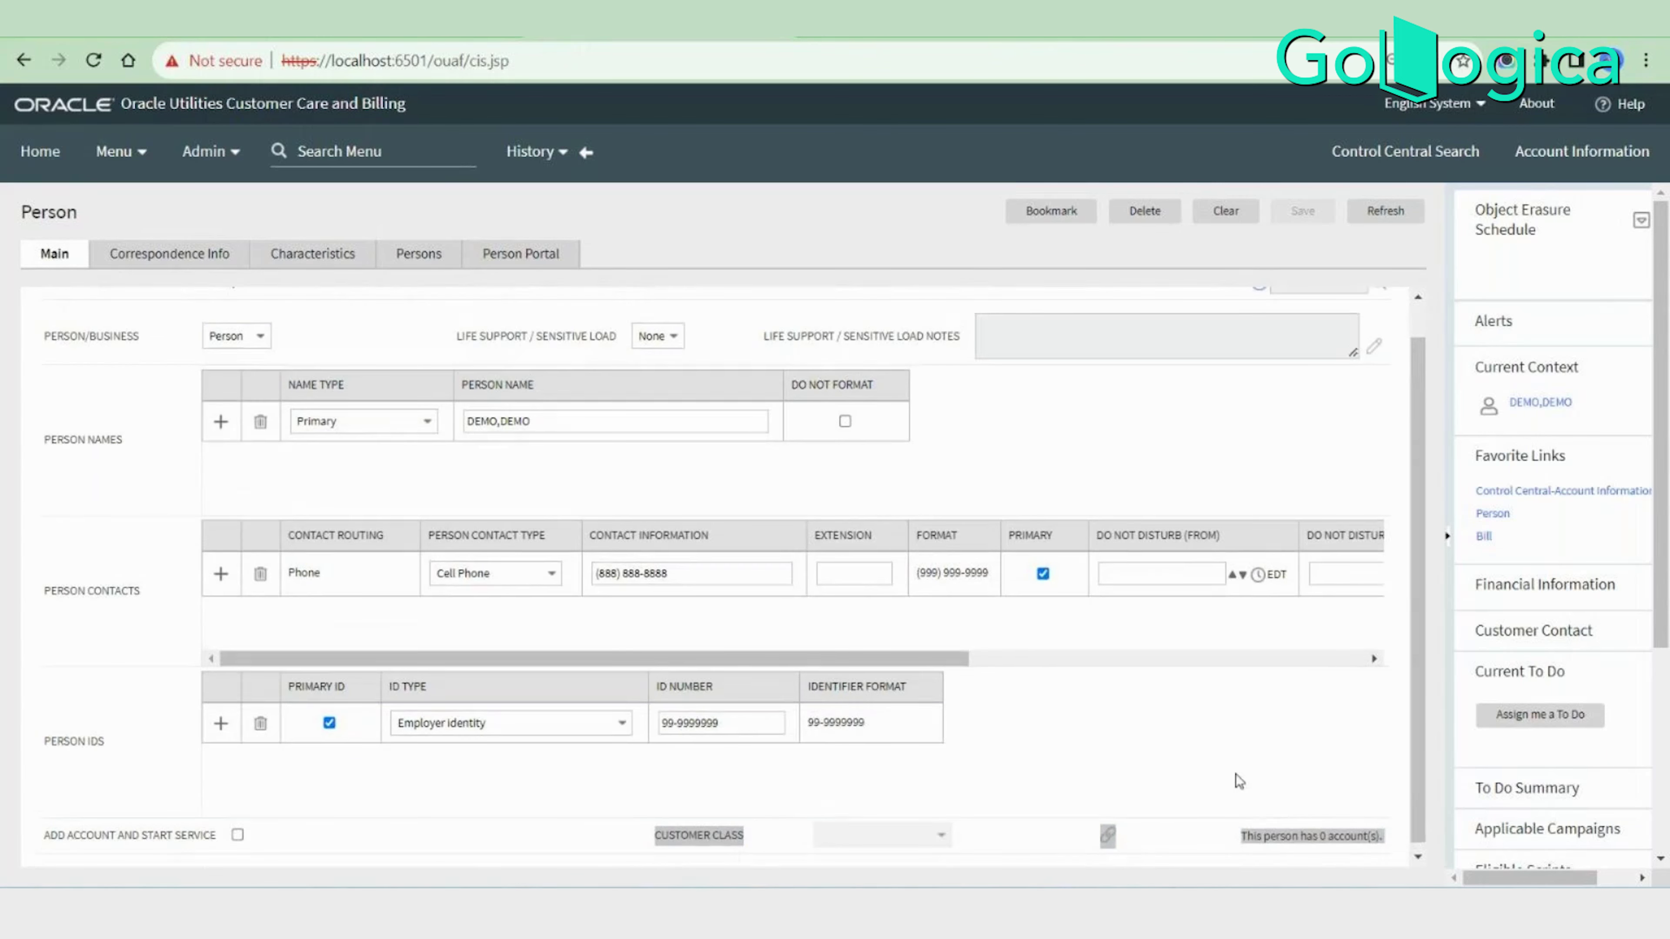
scroll(1234, 775, "up", 1)
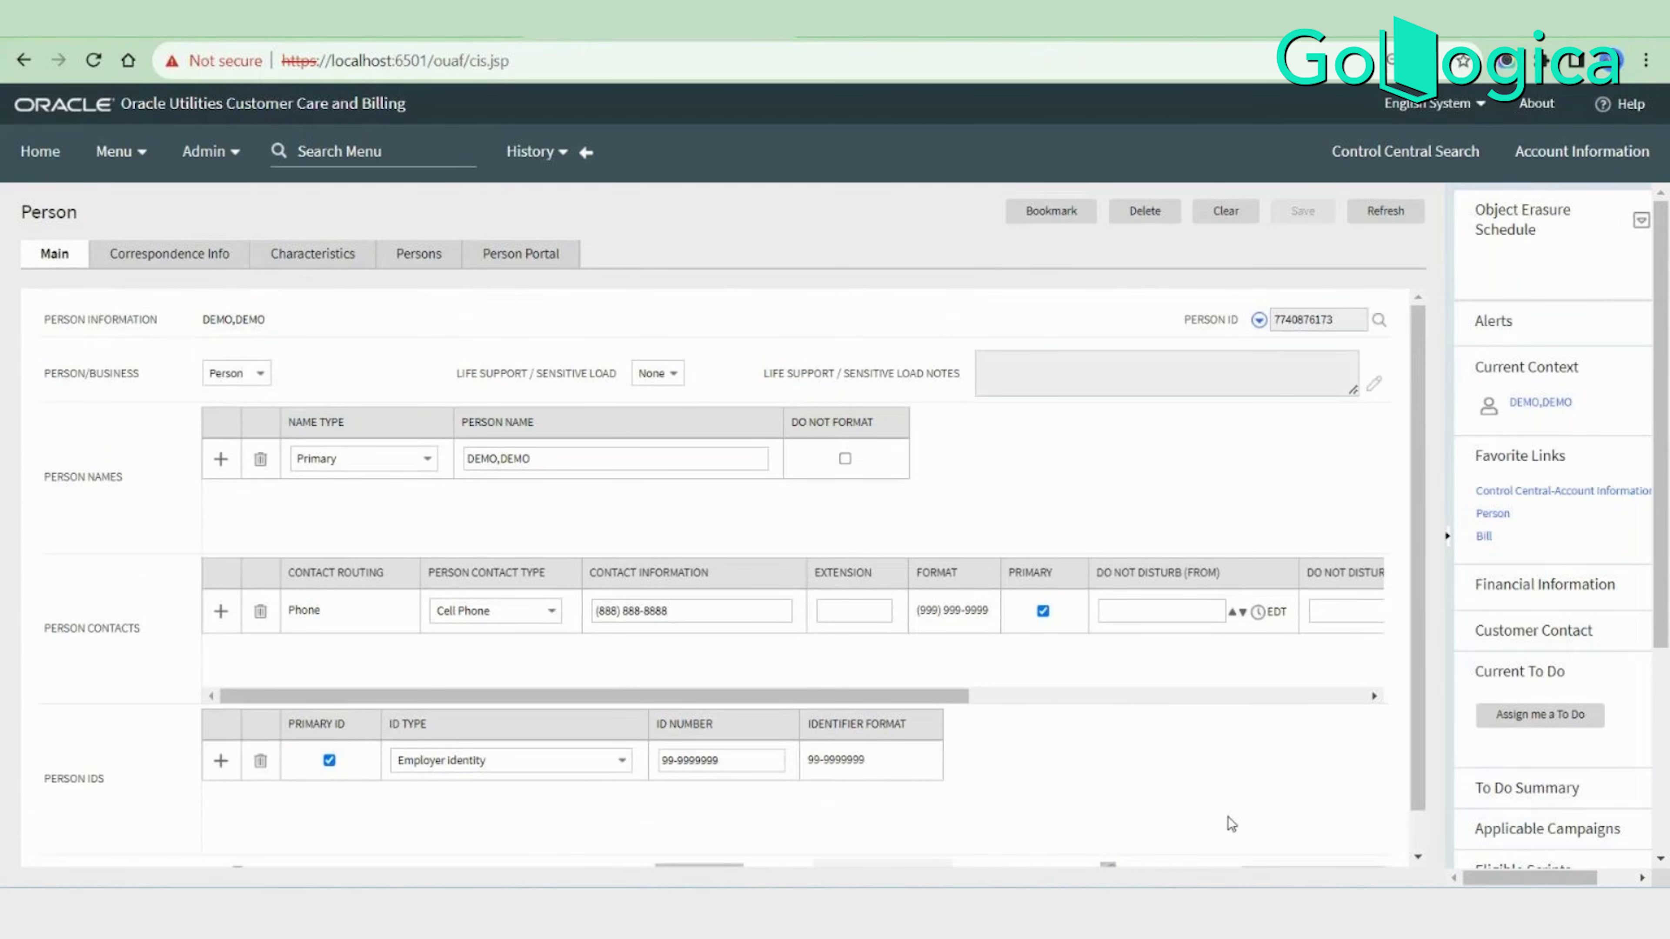
Look through the navigation options for the person, including Go To Account, from both the Person ID and the Current Context zone.
left_click(1288, 319)
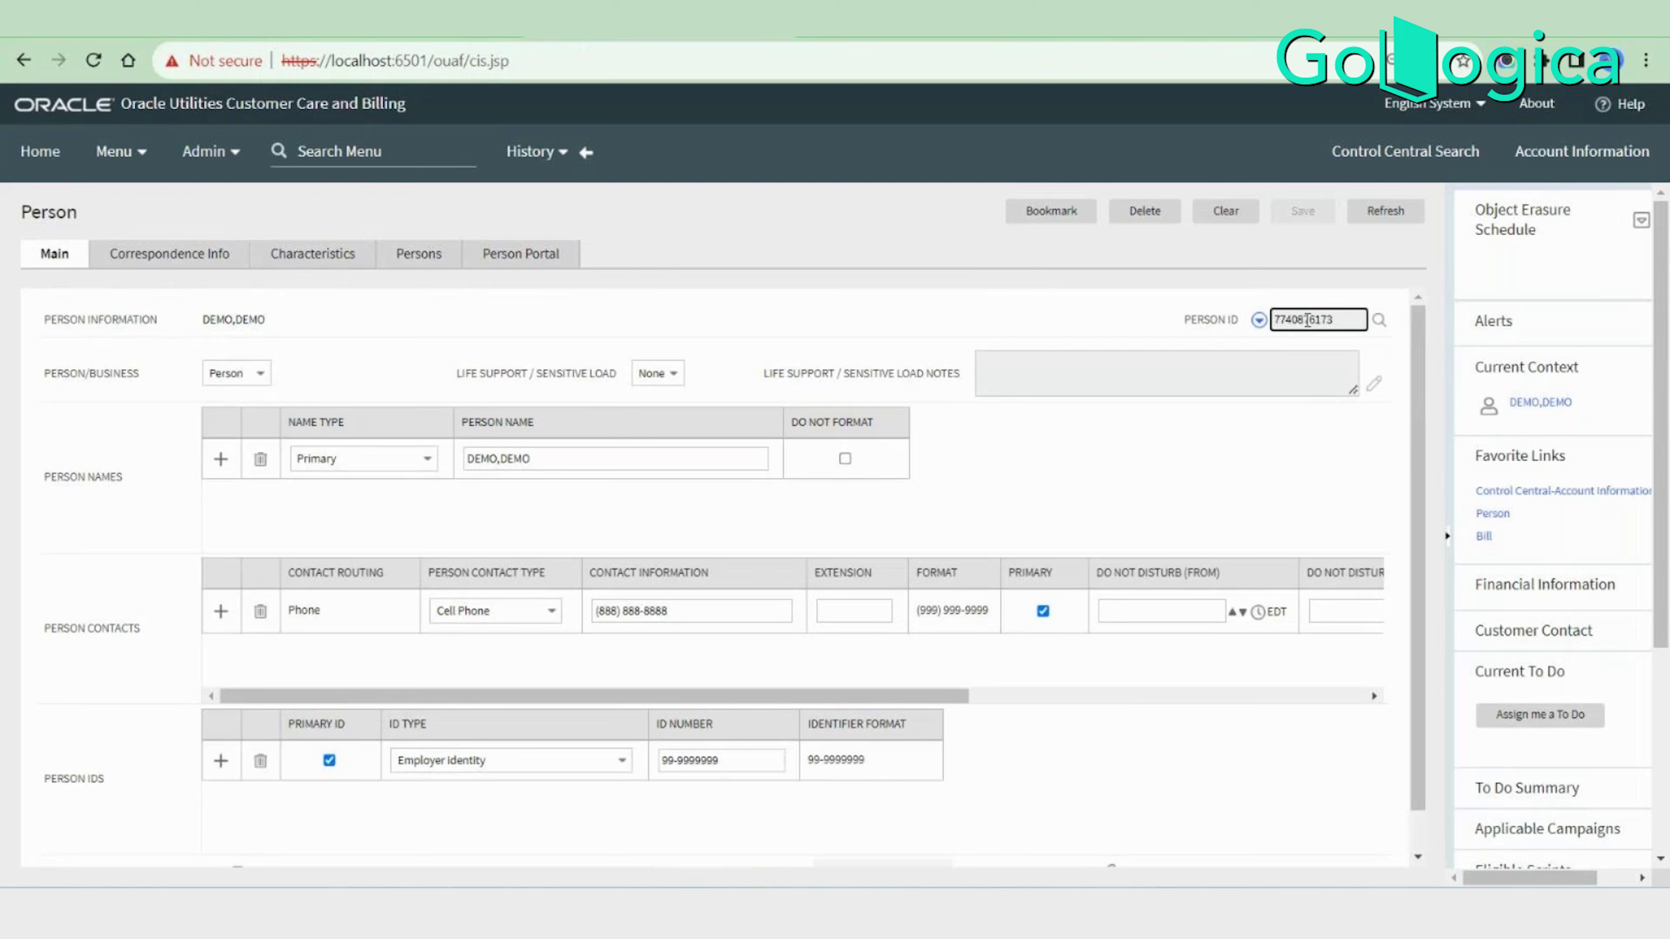
left_click(1259, 321)
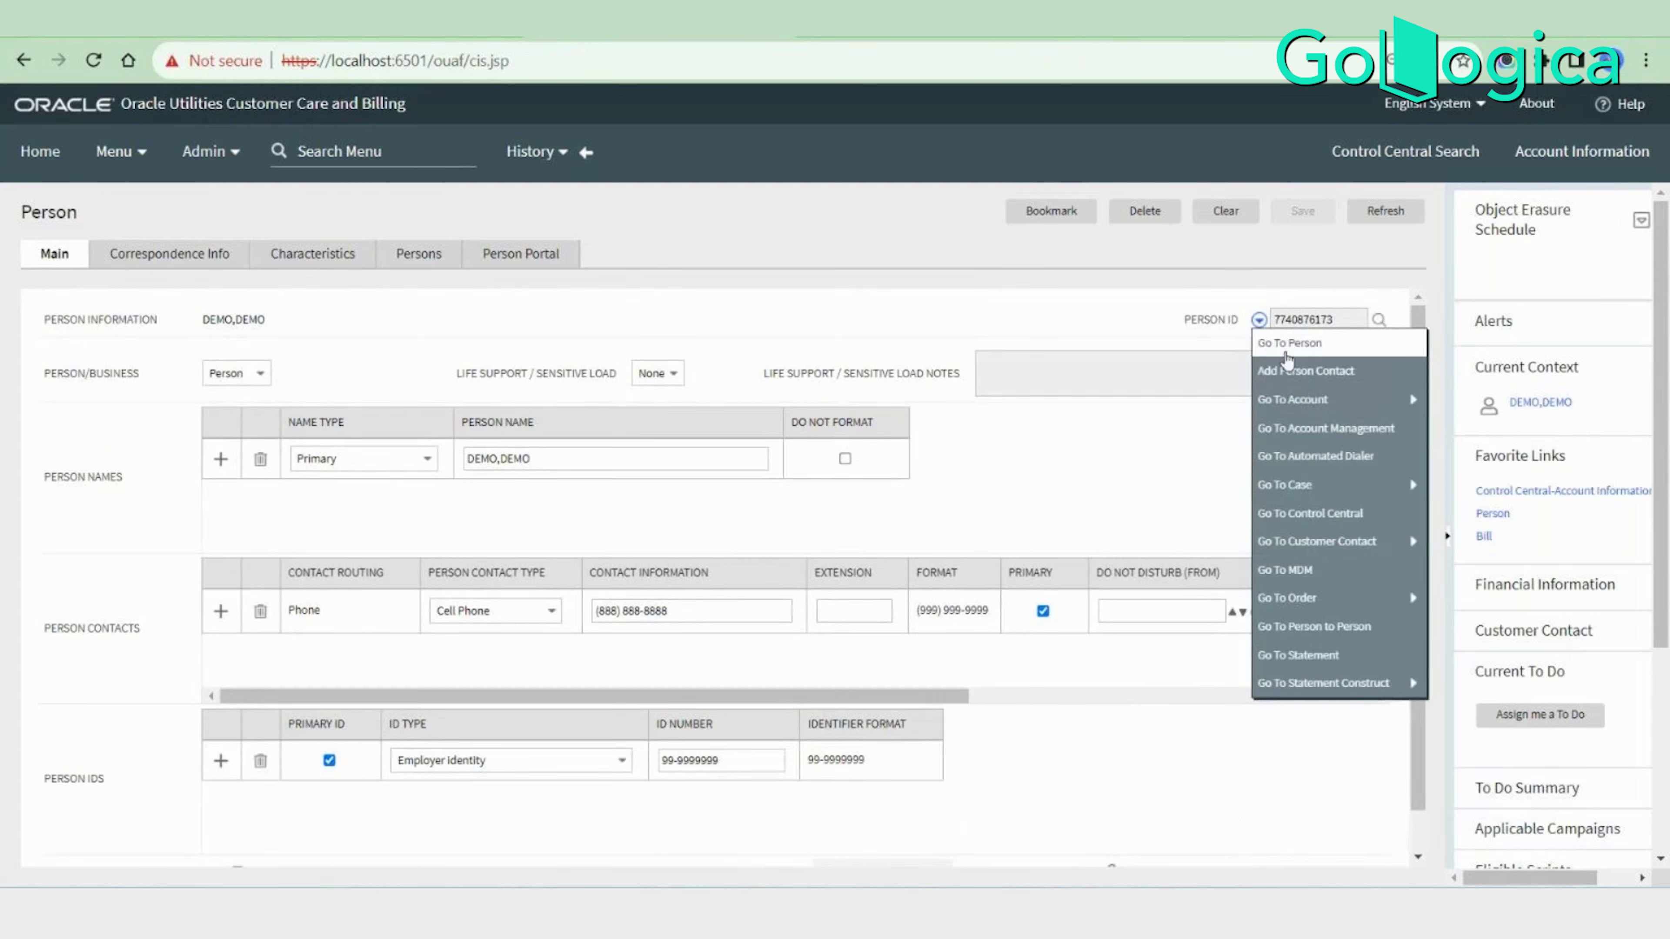
mouse_move(1331, 408)
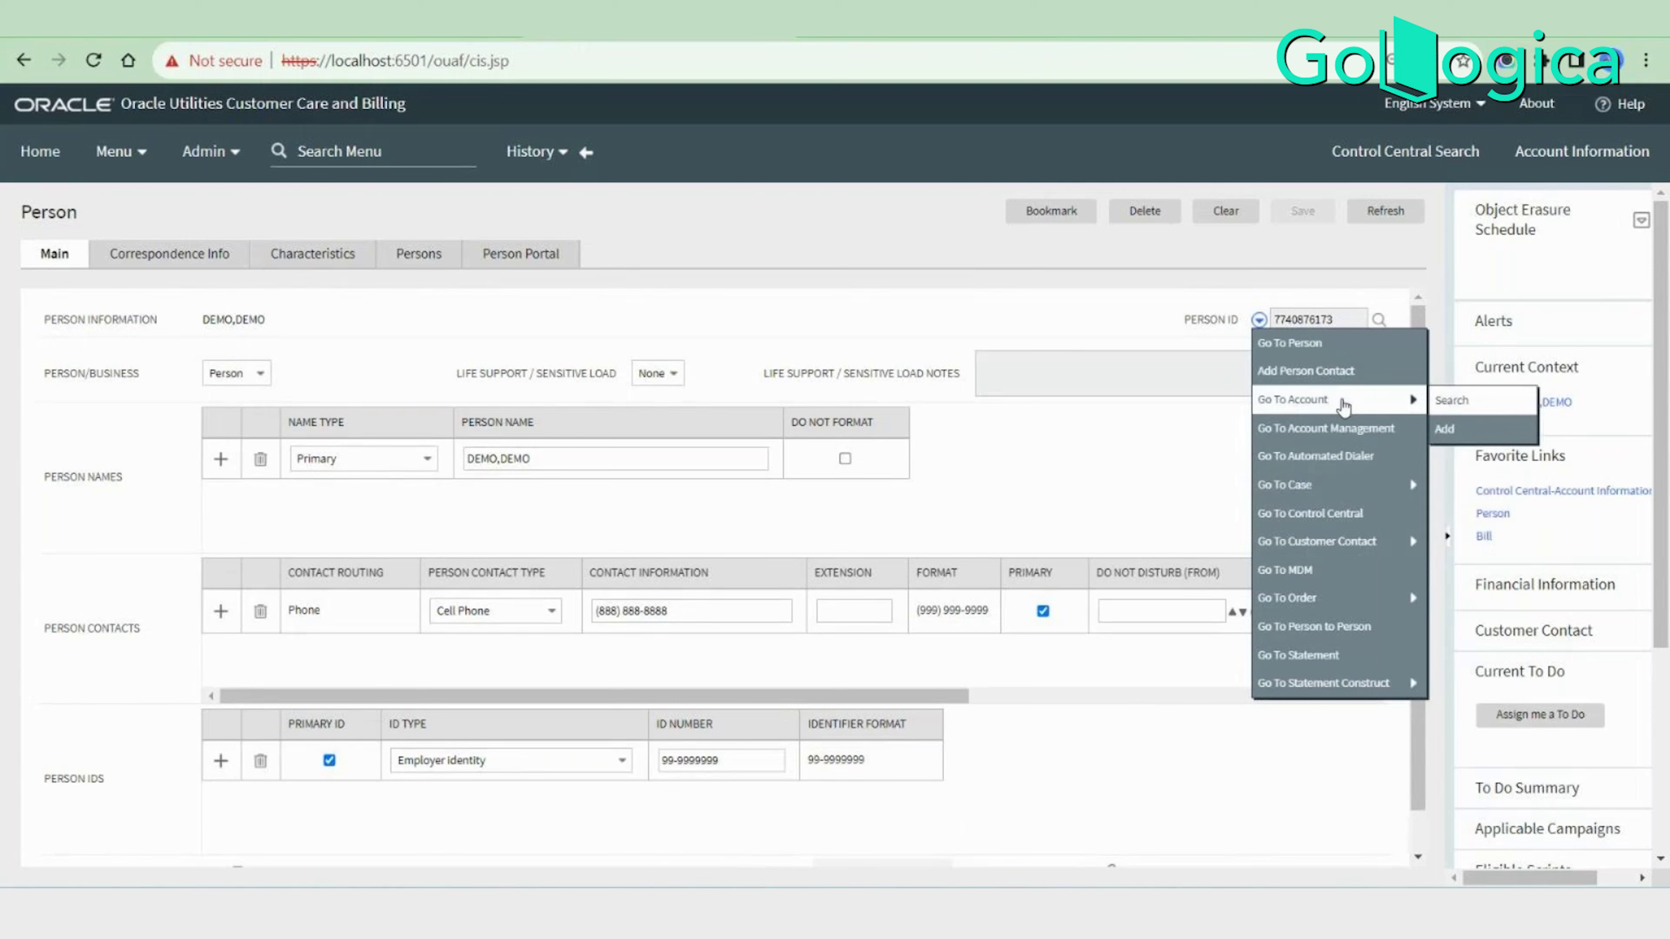
left_click(1449, 401)
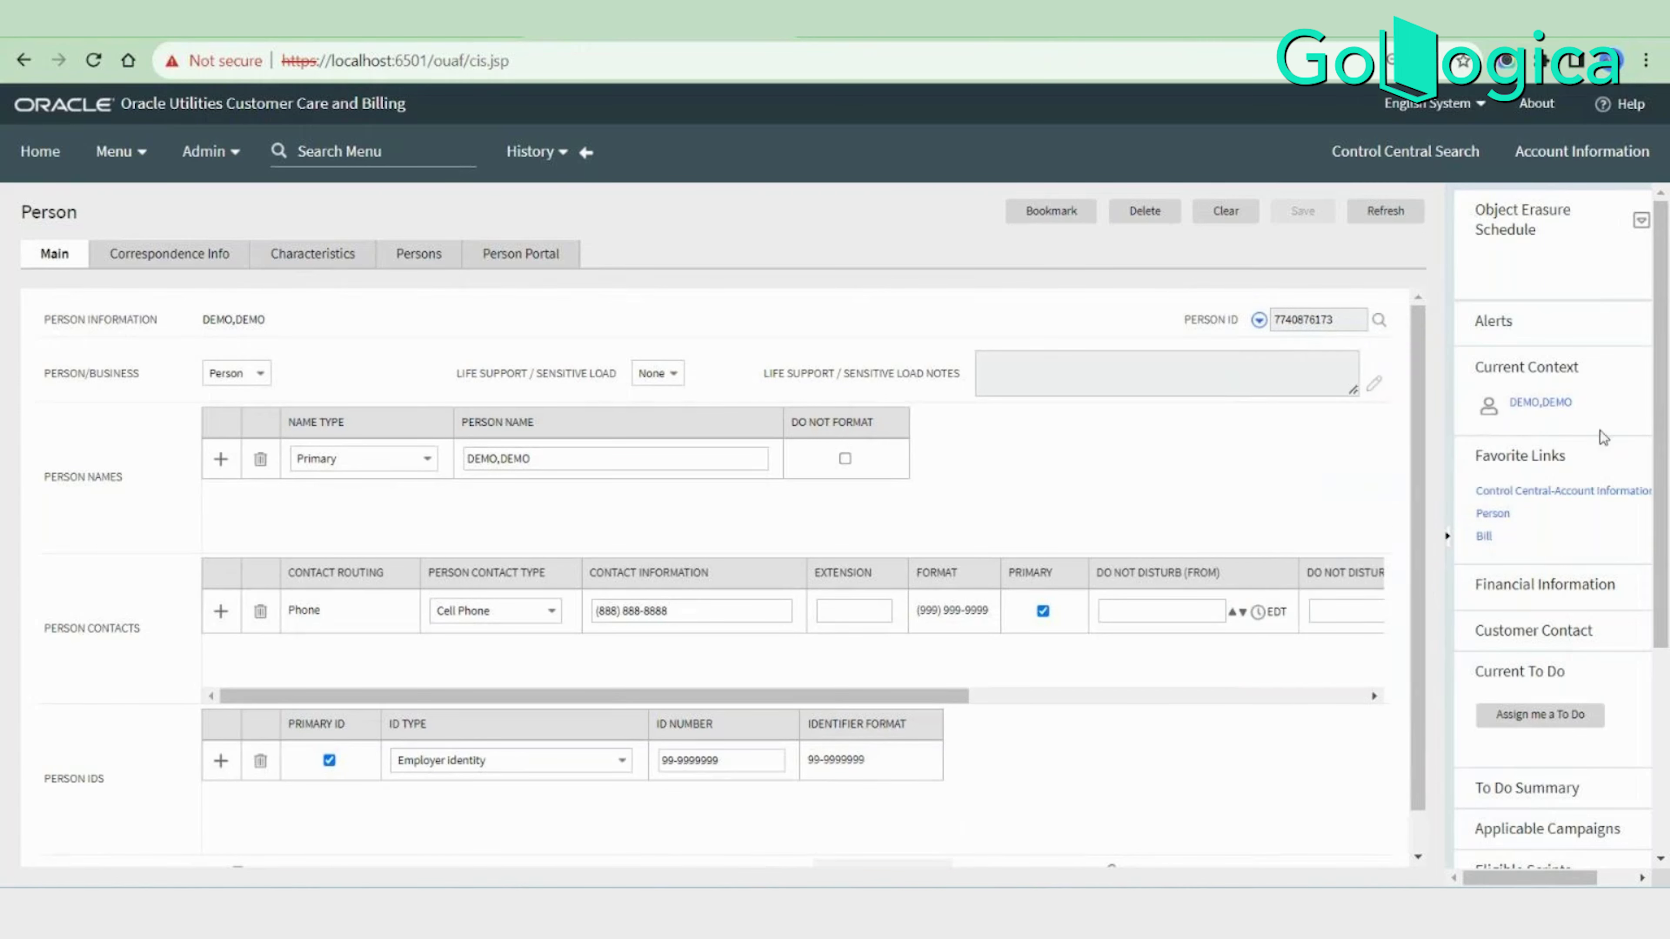
left_click_drag(1548, 881, 1584, 882)
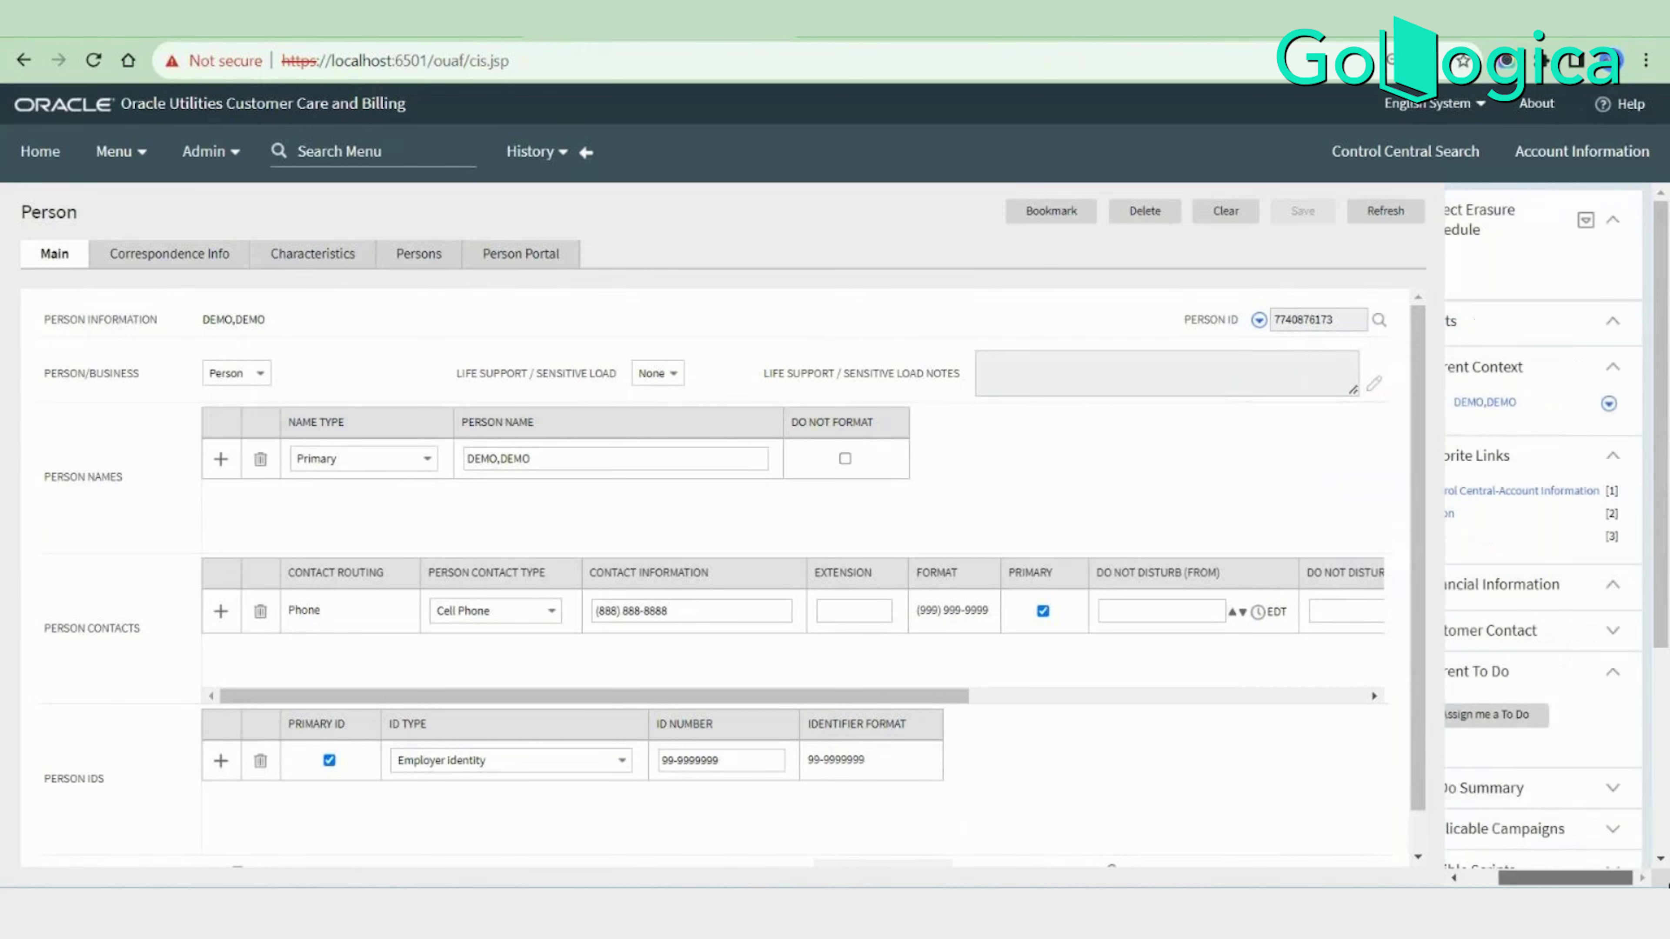
left_click(1608, 403)
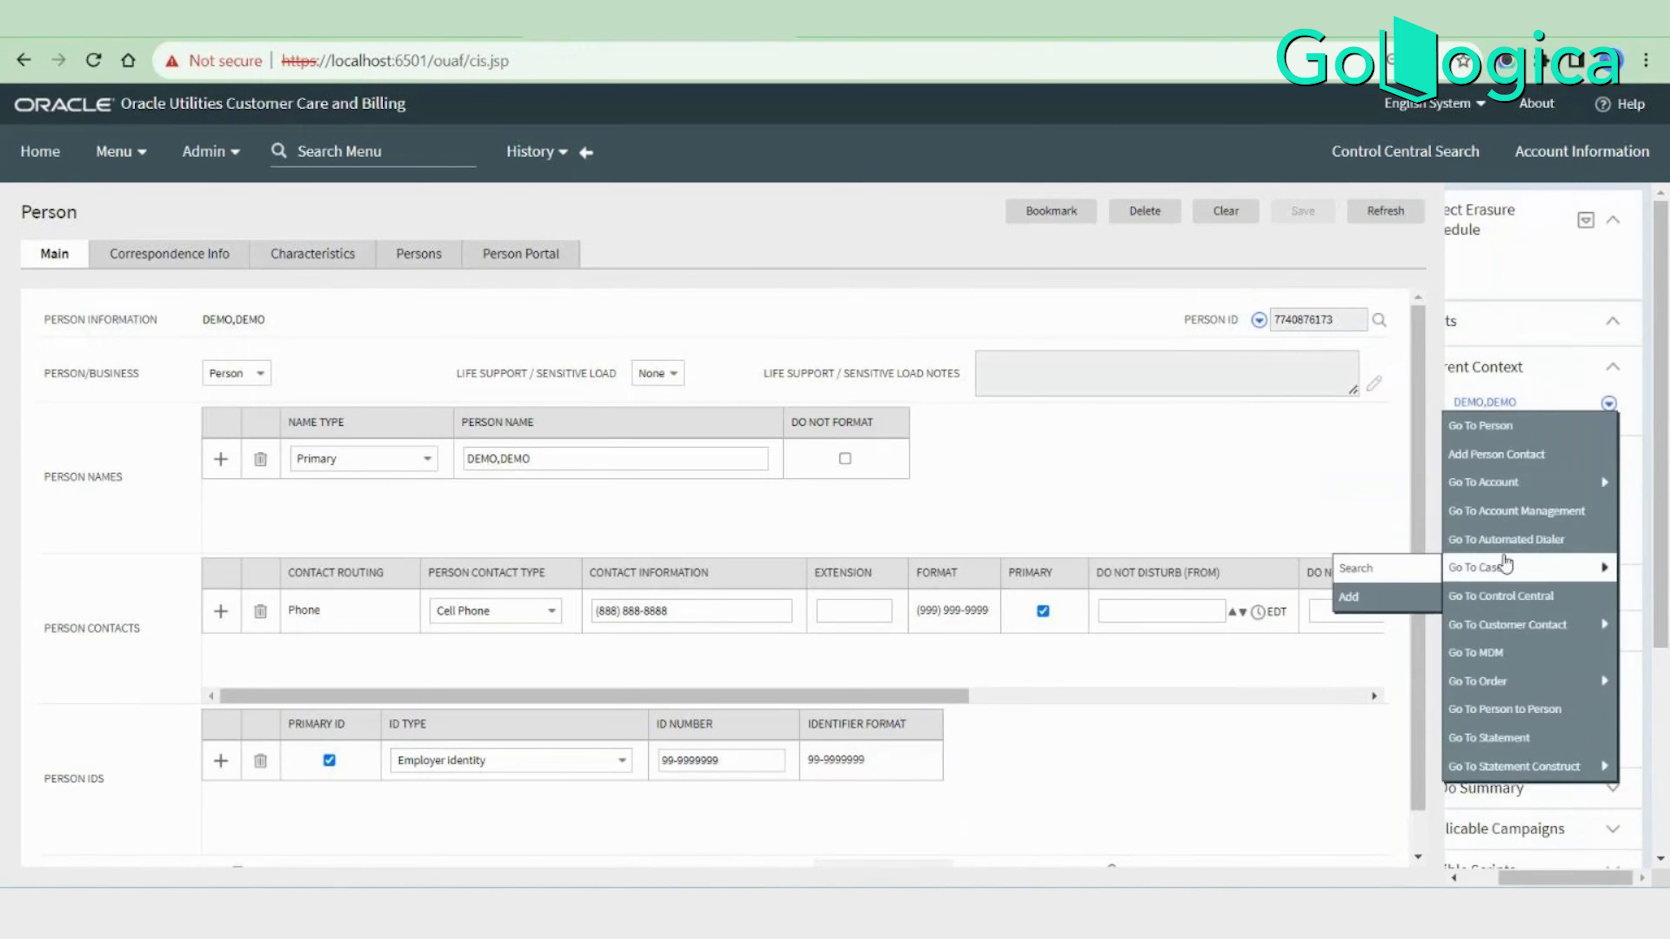
mouse_move(1495, 481)
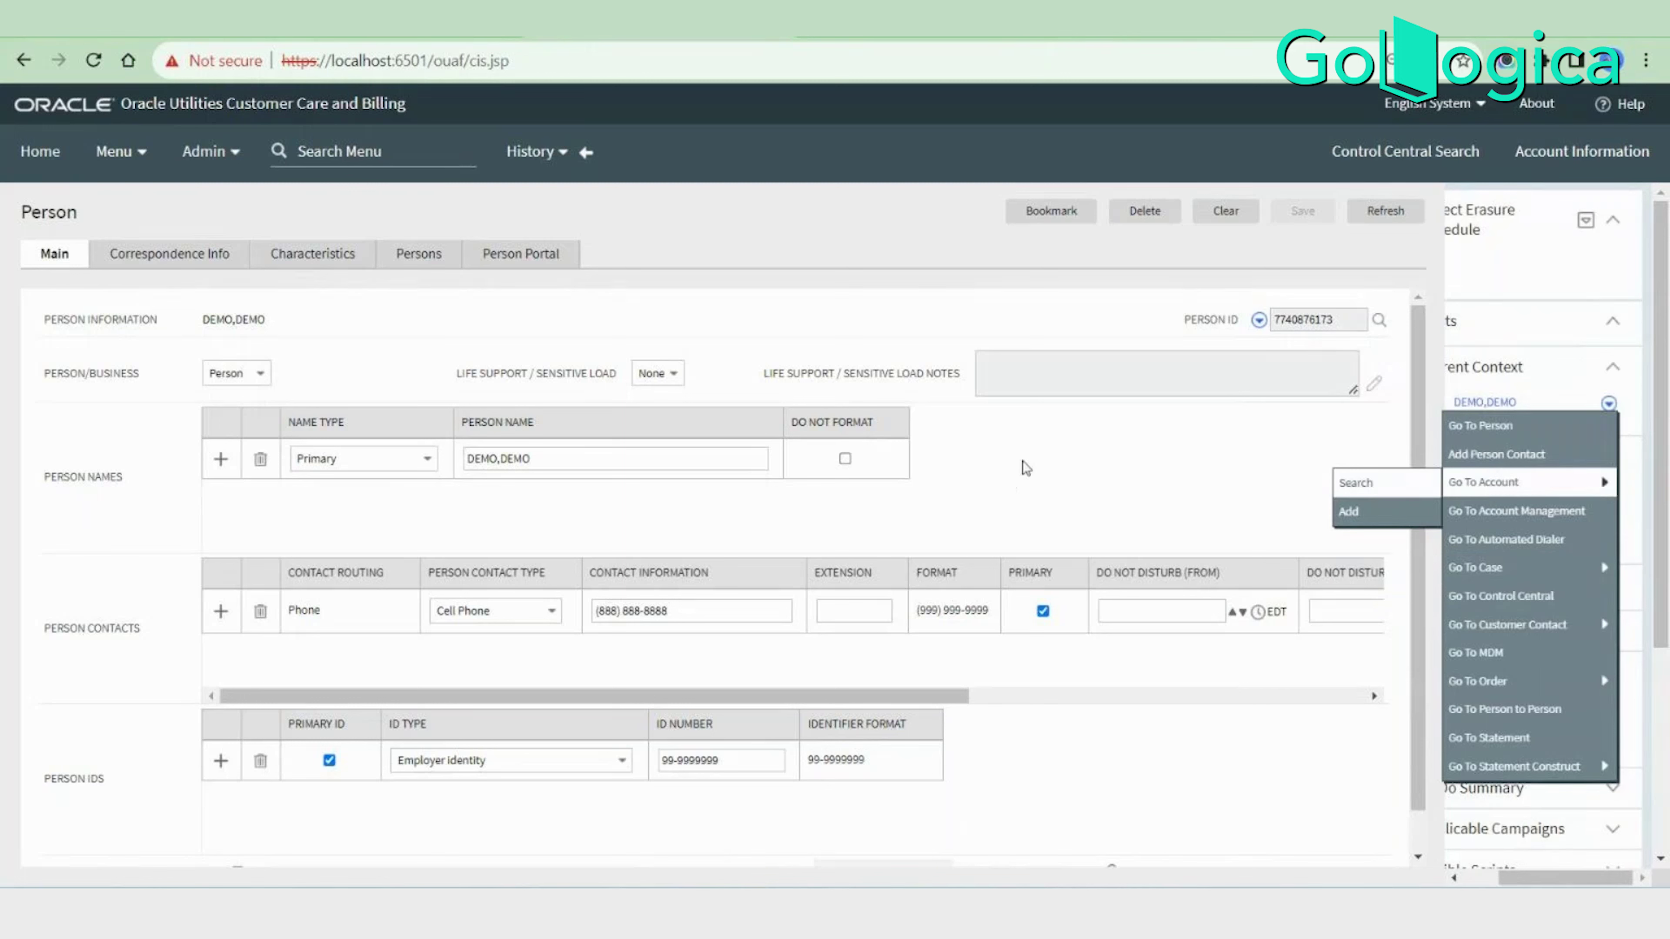
left_click(1018, 494)
left_click(1298, 322)
double_click(1304, 317)
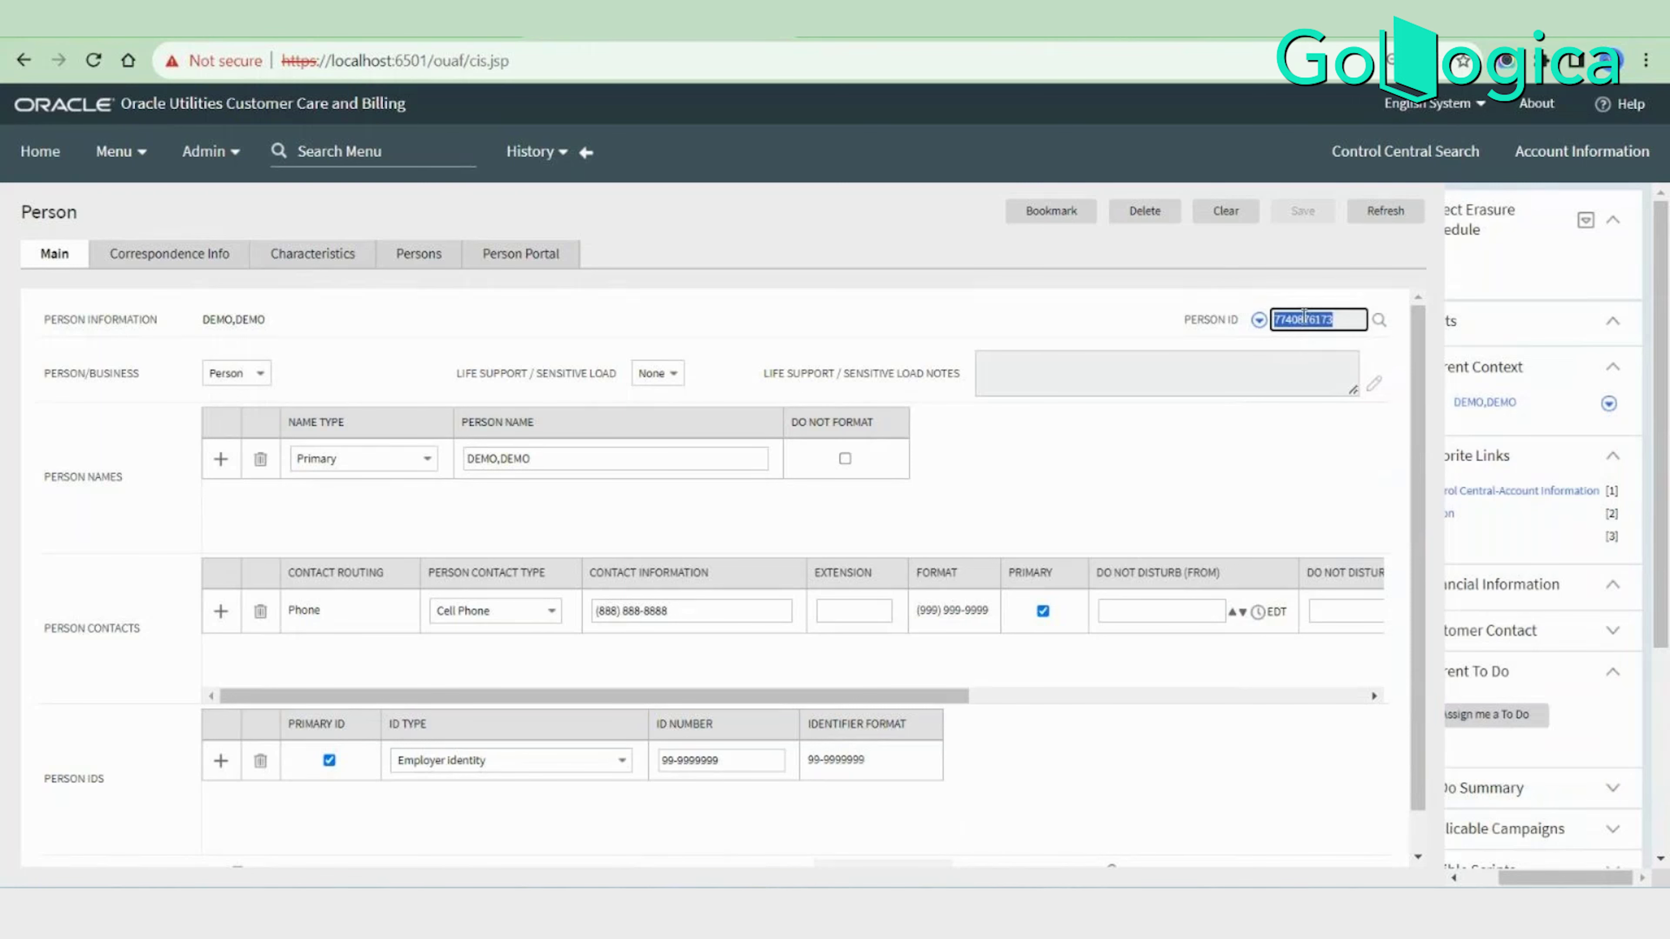
Start adding a new account for this person through the Person ID's Go To Account options.
left_click(114, 150)
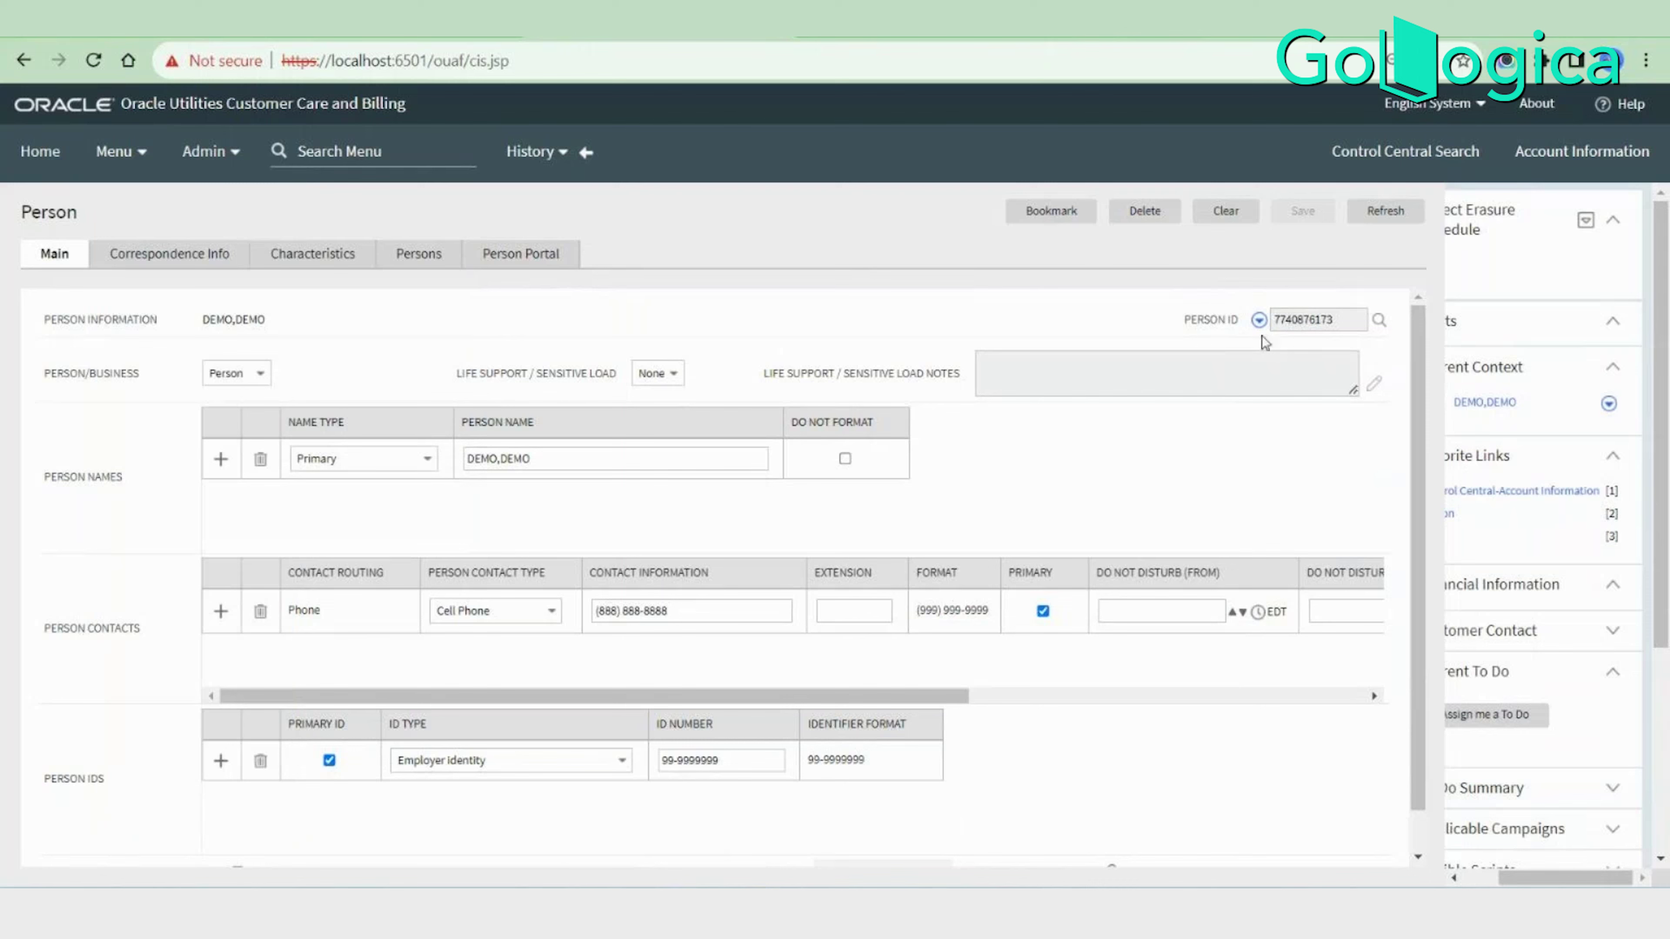
left_click(1258, 321)
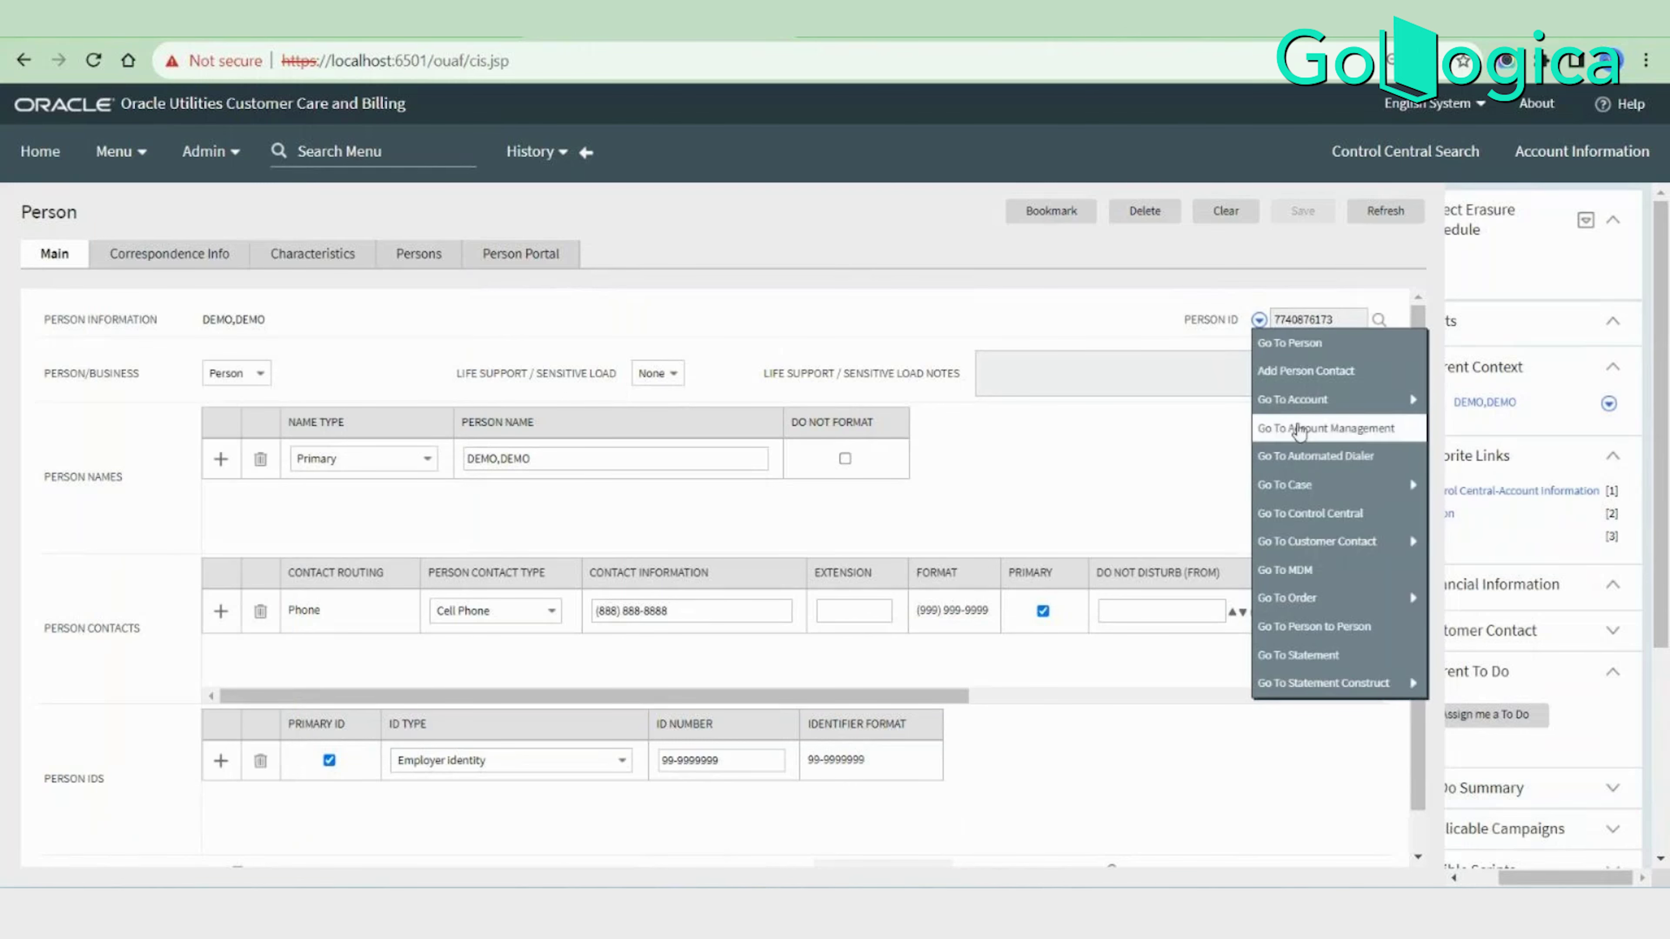
mouse_move(1292, 406)
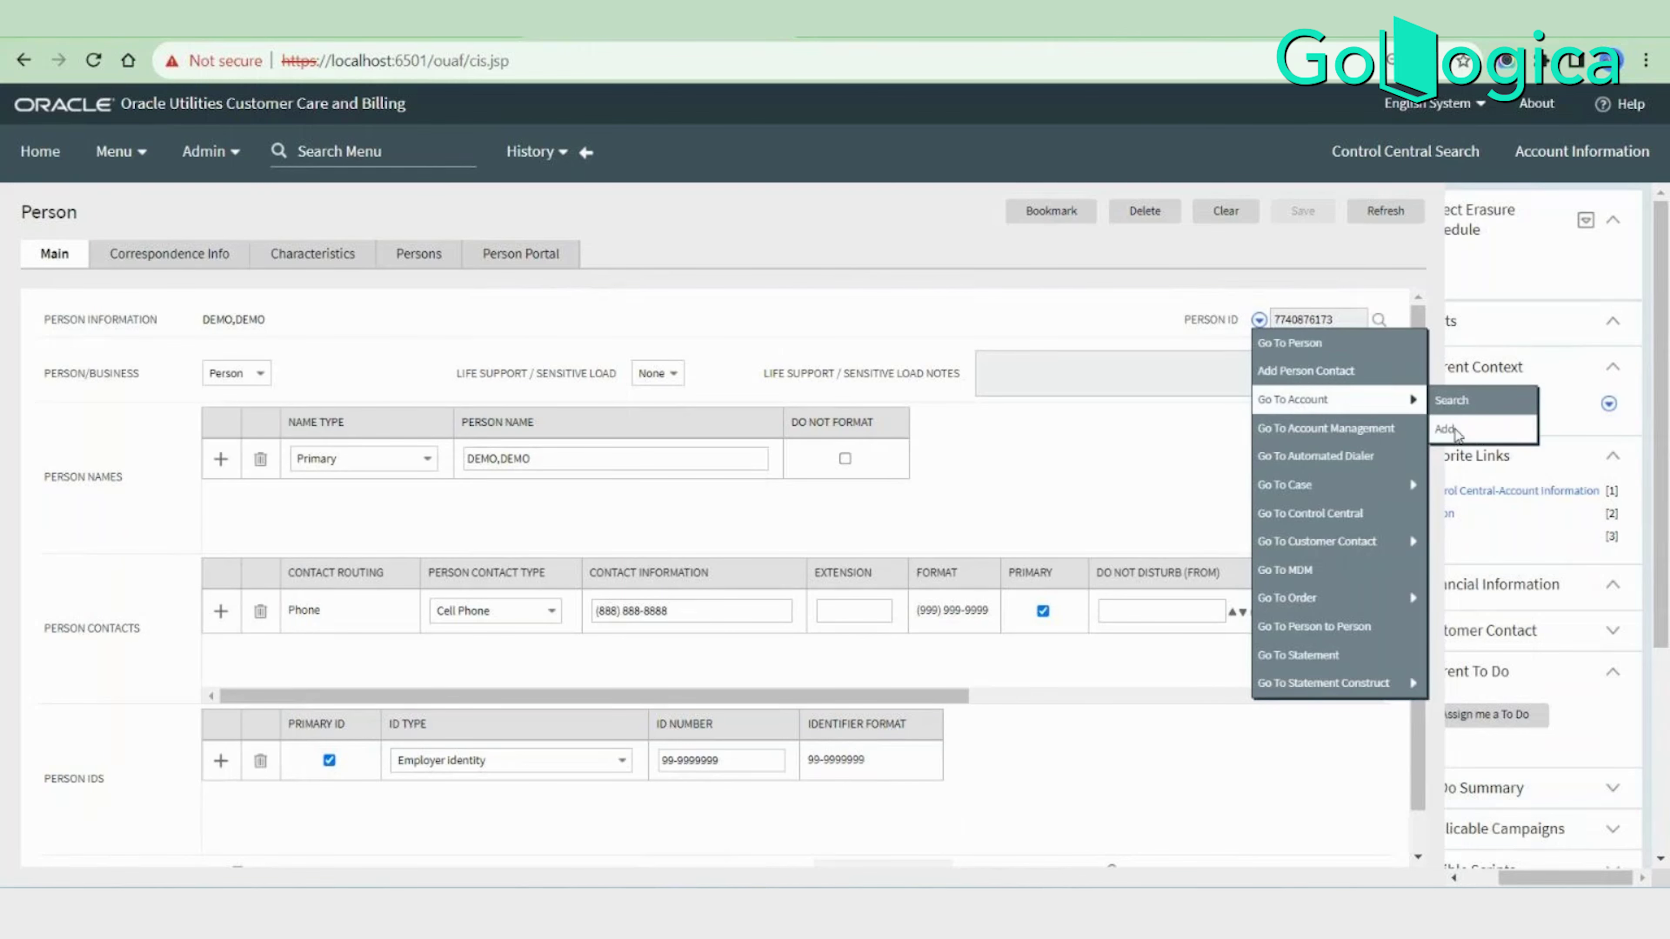
left_click(1455, 430)
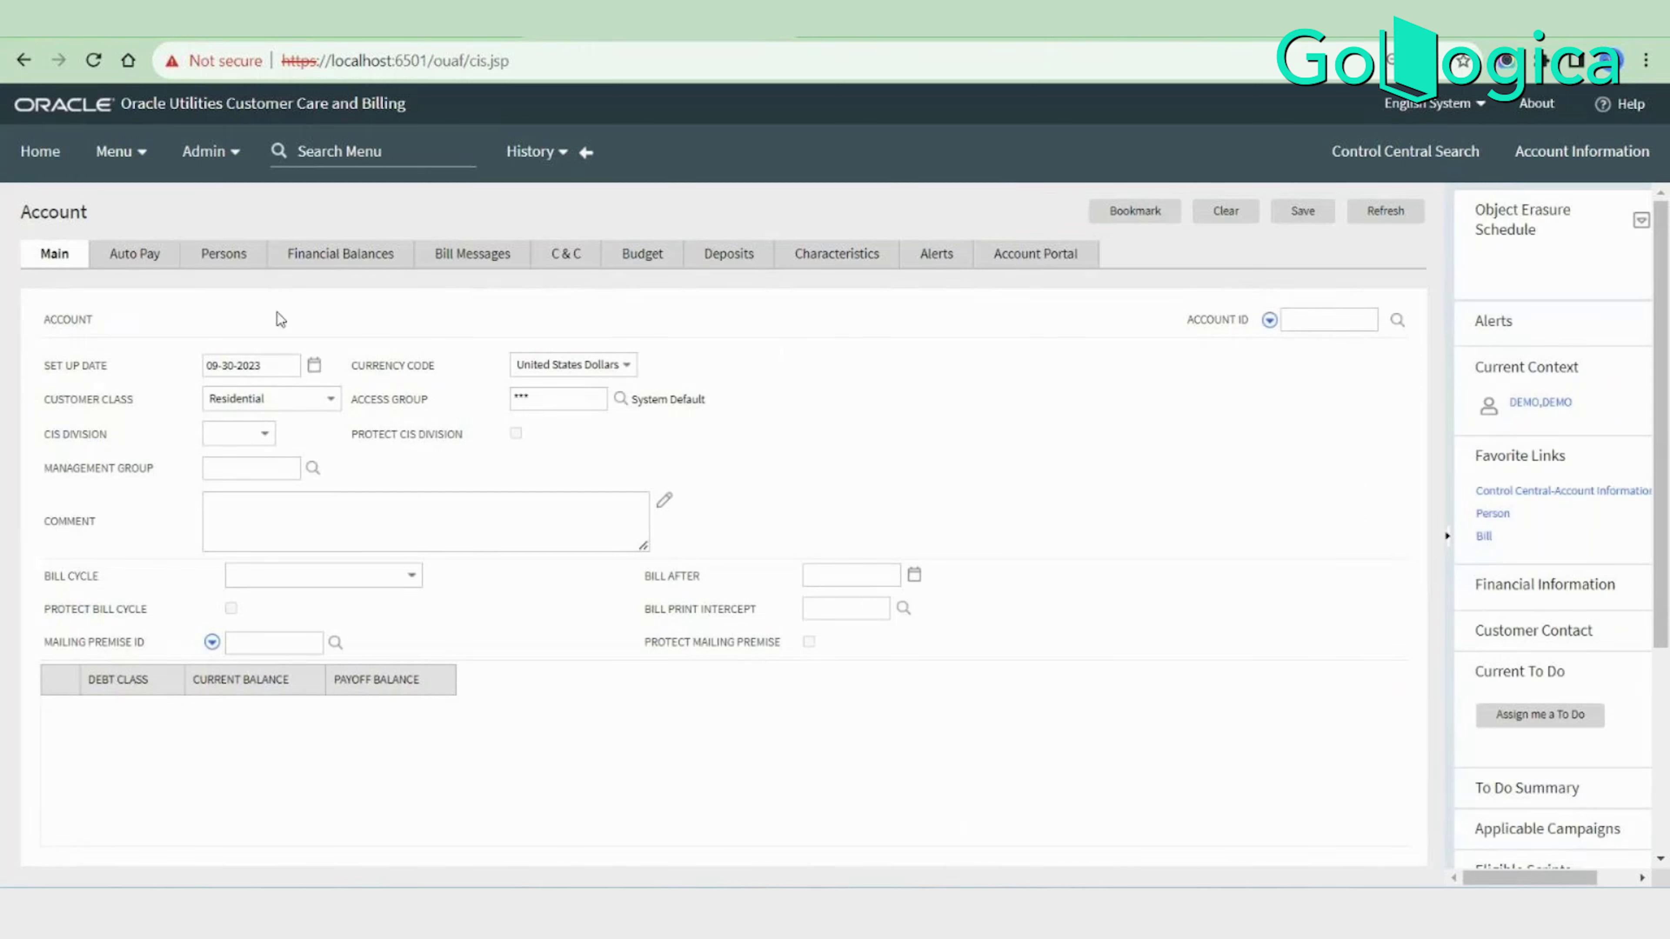
Check the Person ID linked to the new account on its Persons page.
left_click(243, 258)
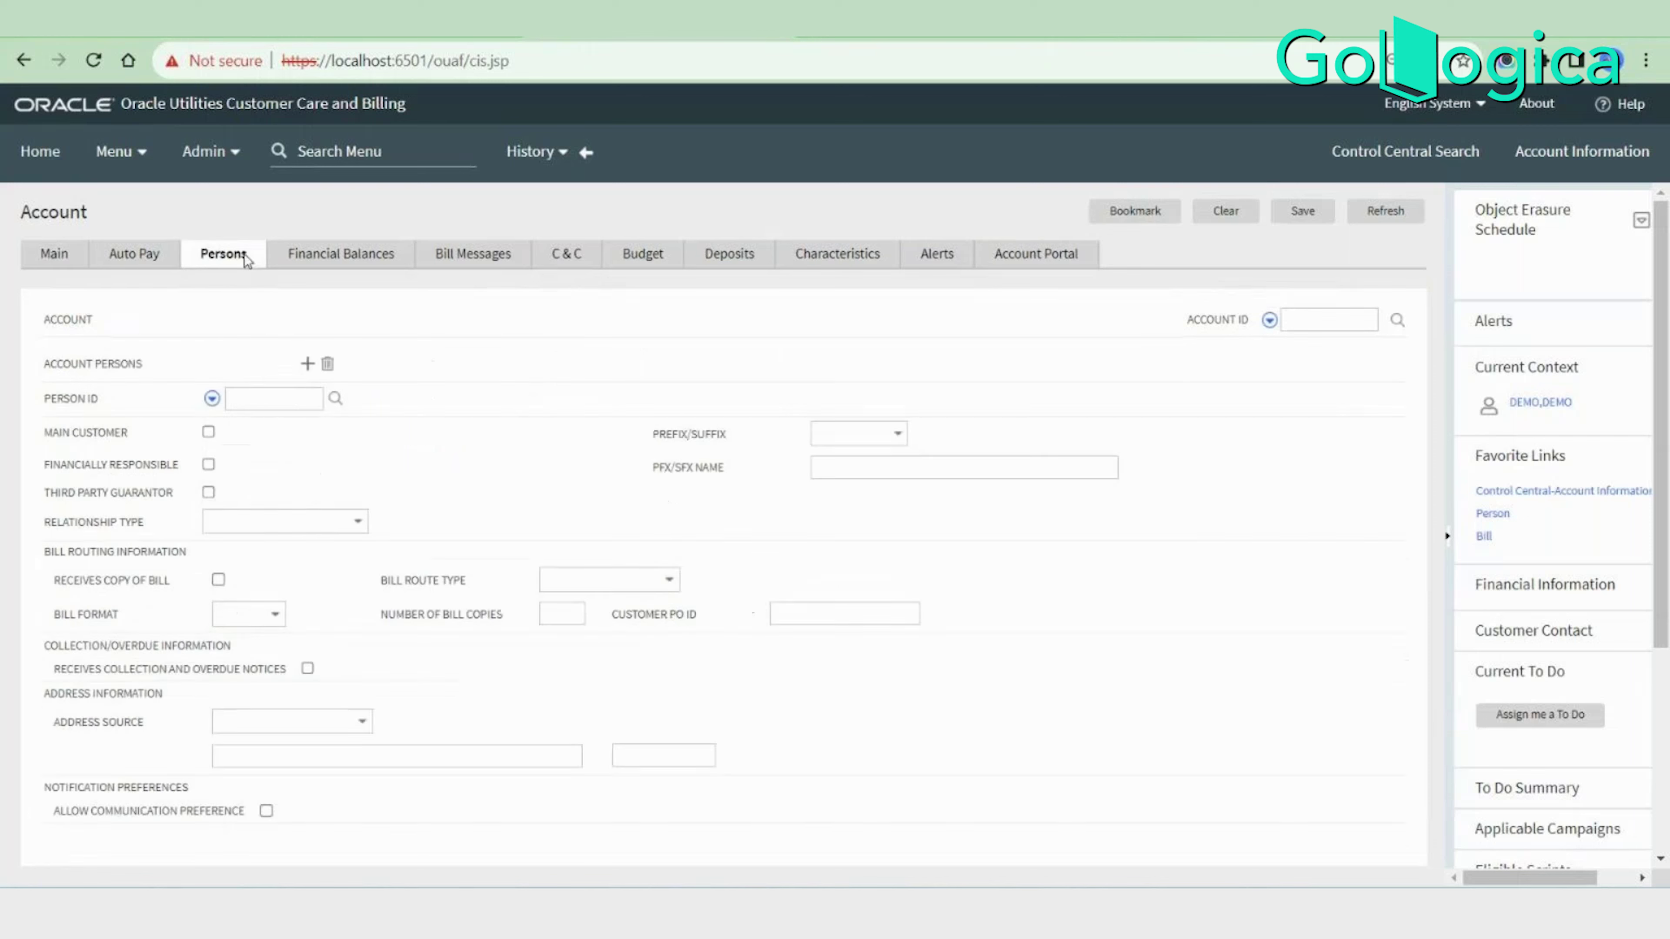
left_click(297, 402)
left_click_drag(297, 402, 219, 400)
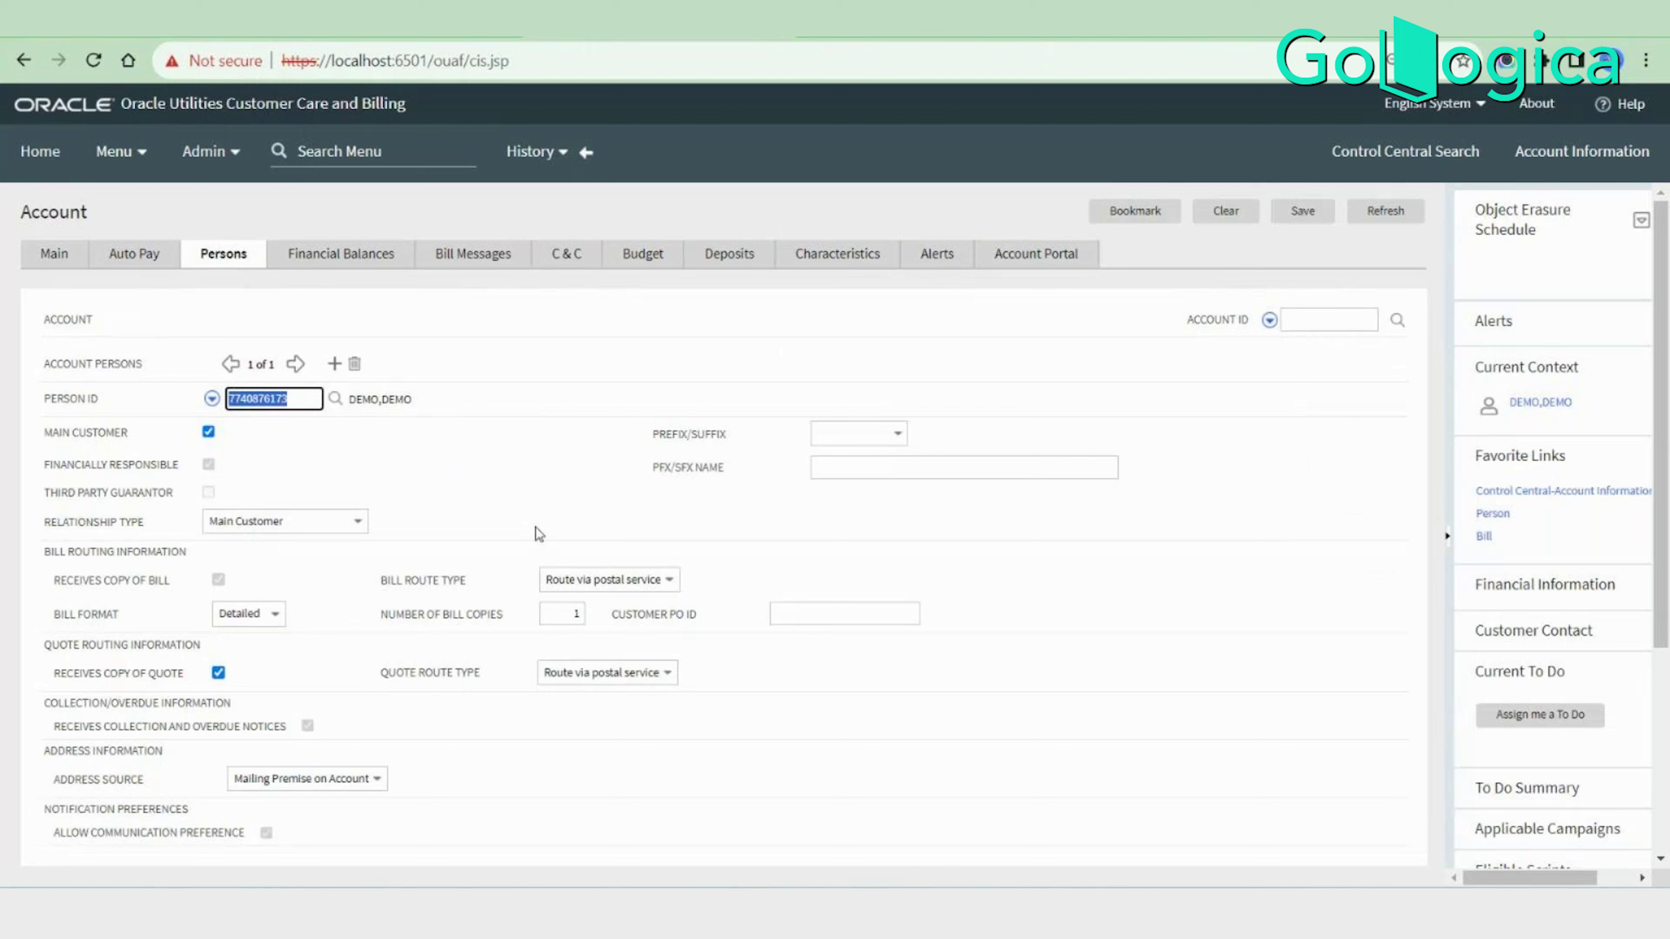
Switch to SQL Developer, examine the CI_ACCT_PER query connecting person to account, and return to the Account page in Chrome.
key("alt+Tab")
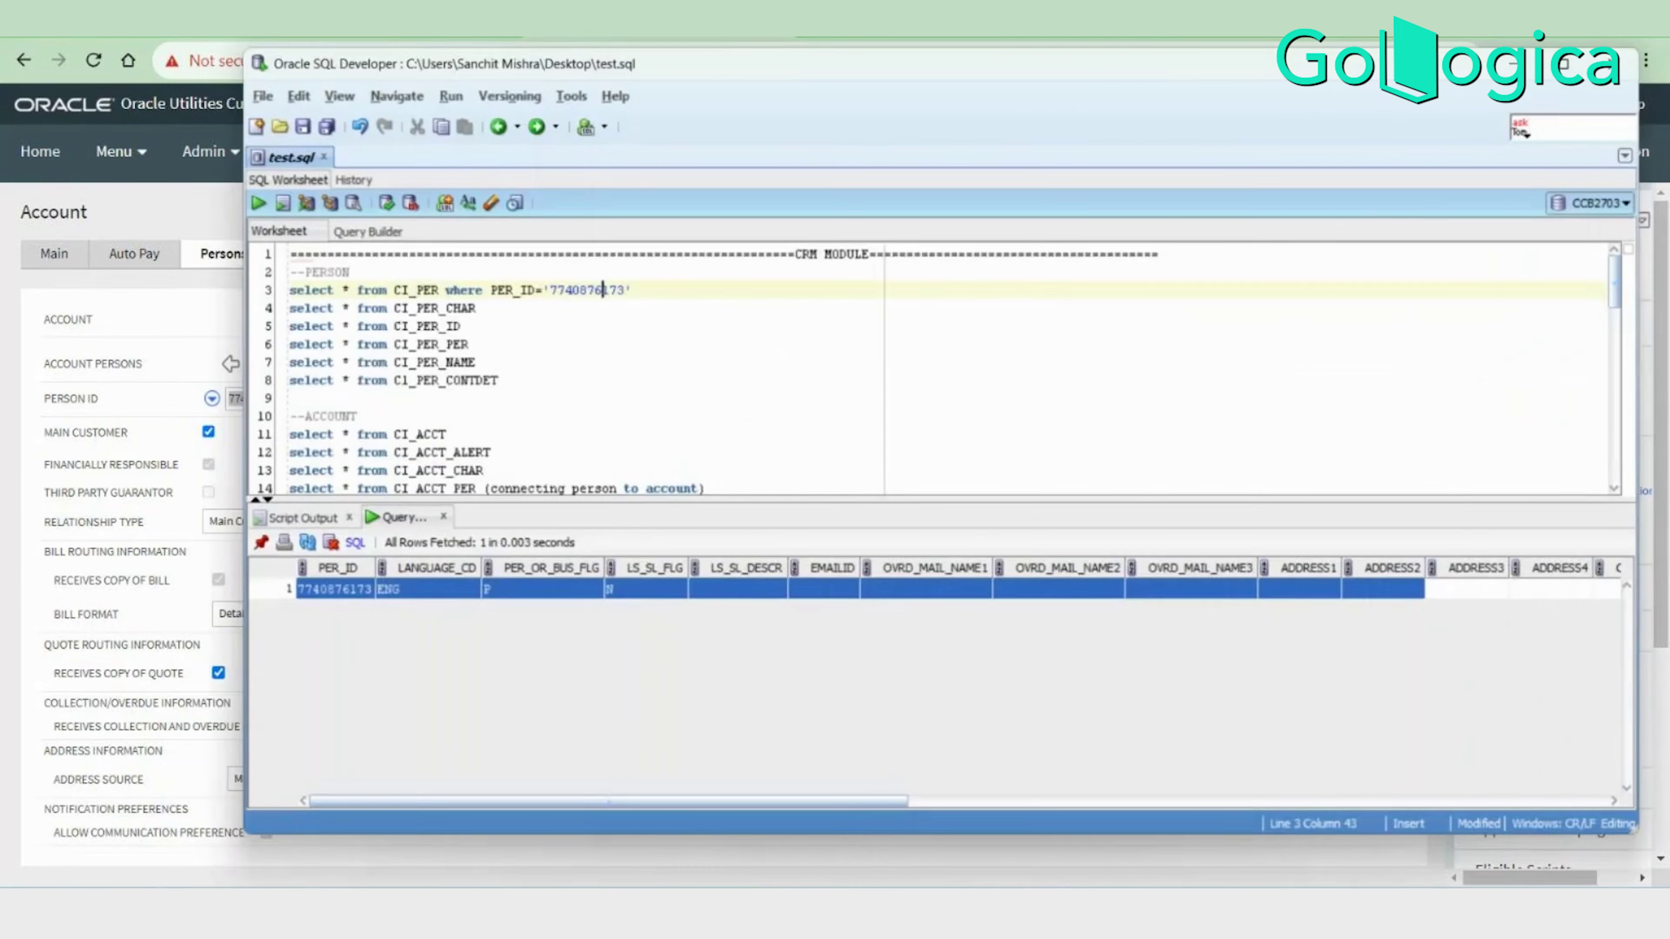
scroll(659, 369, "down", 2)
left_click_drag(694, 368, 268, 368)
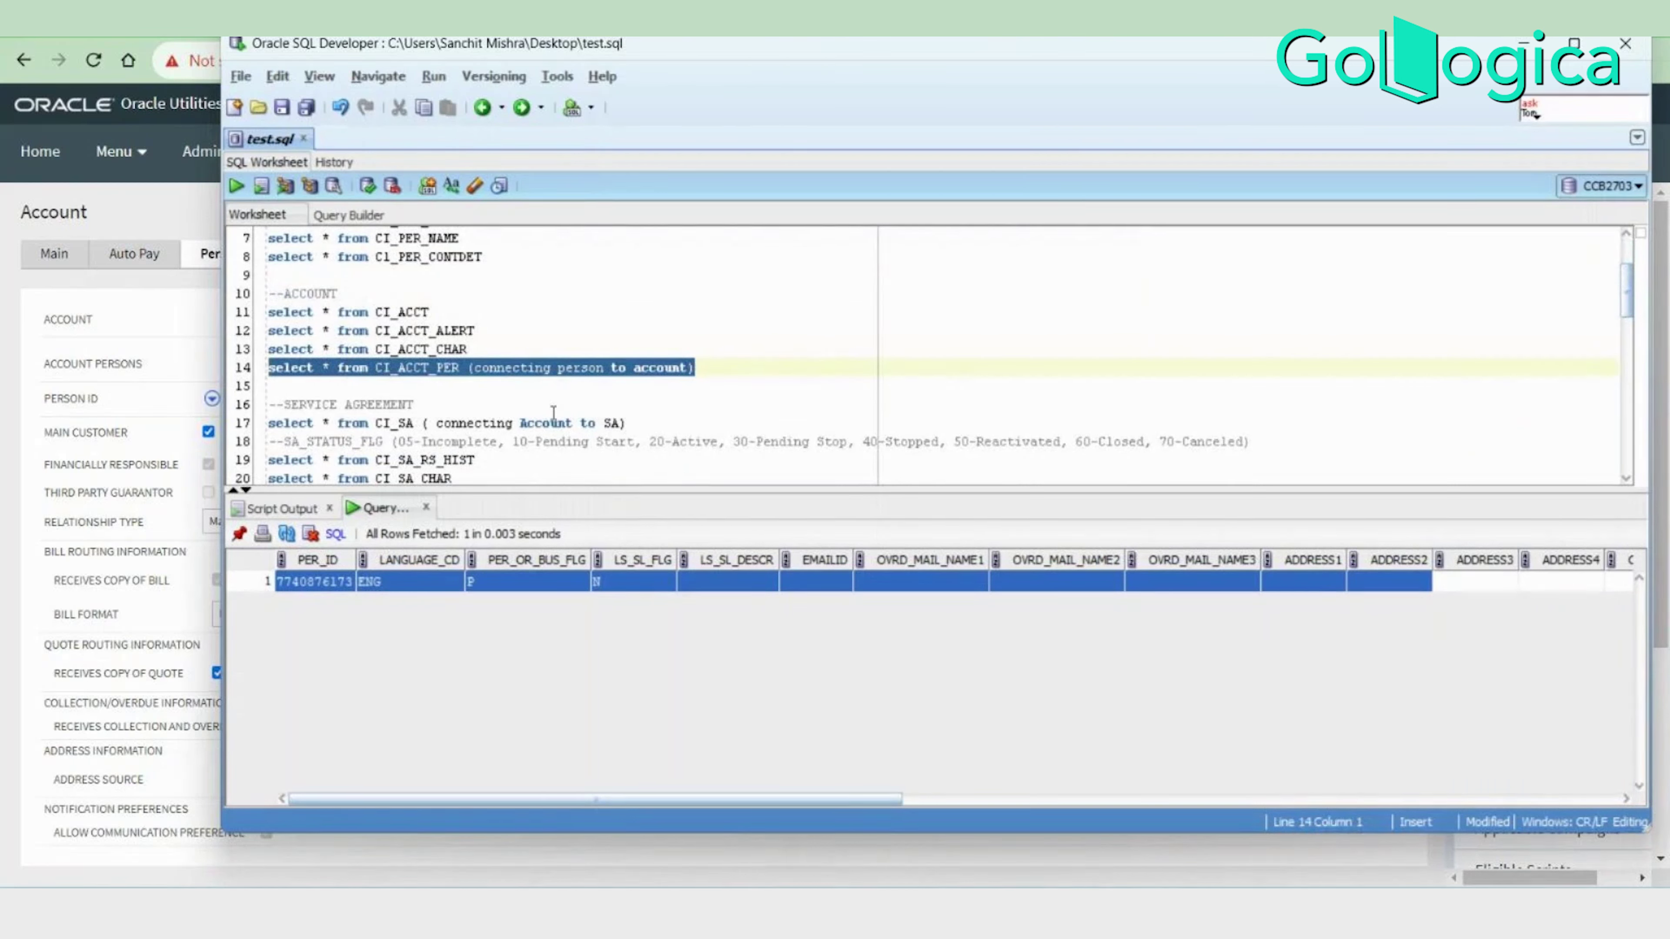
left_click(514, 383)
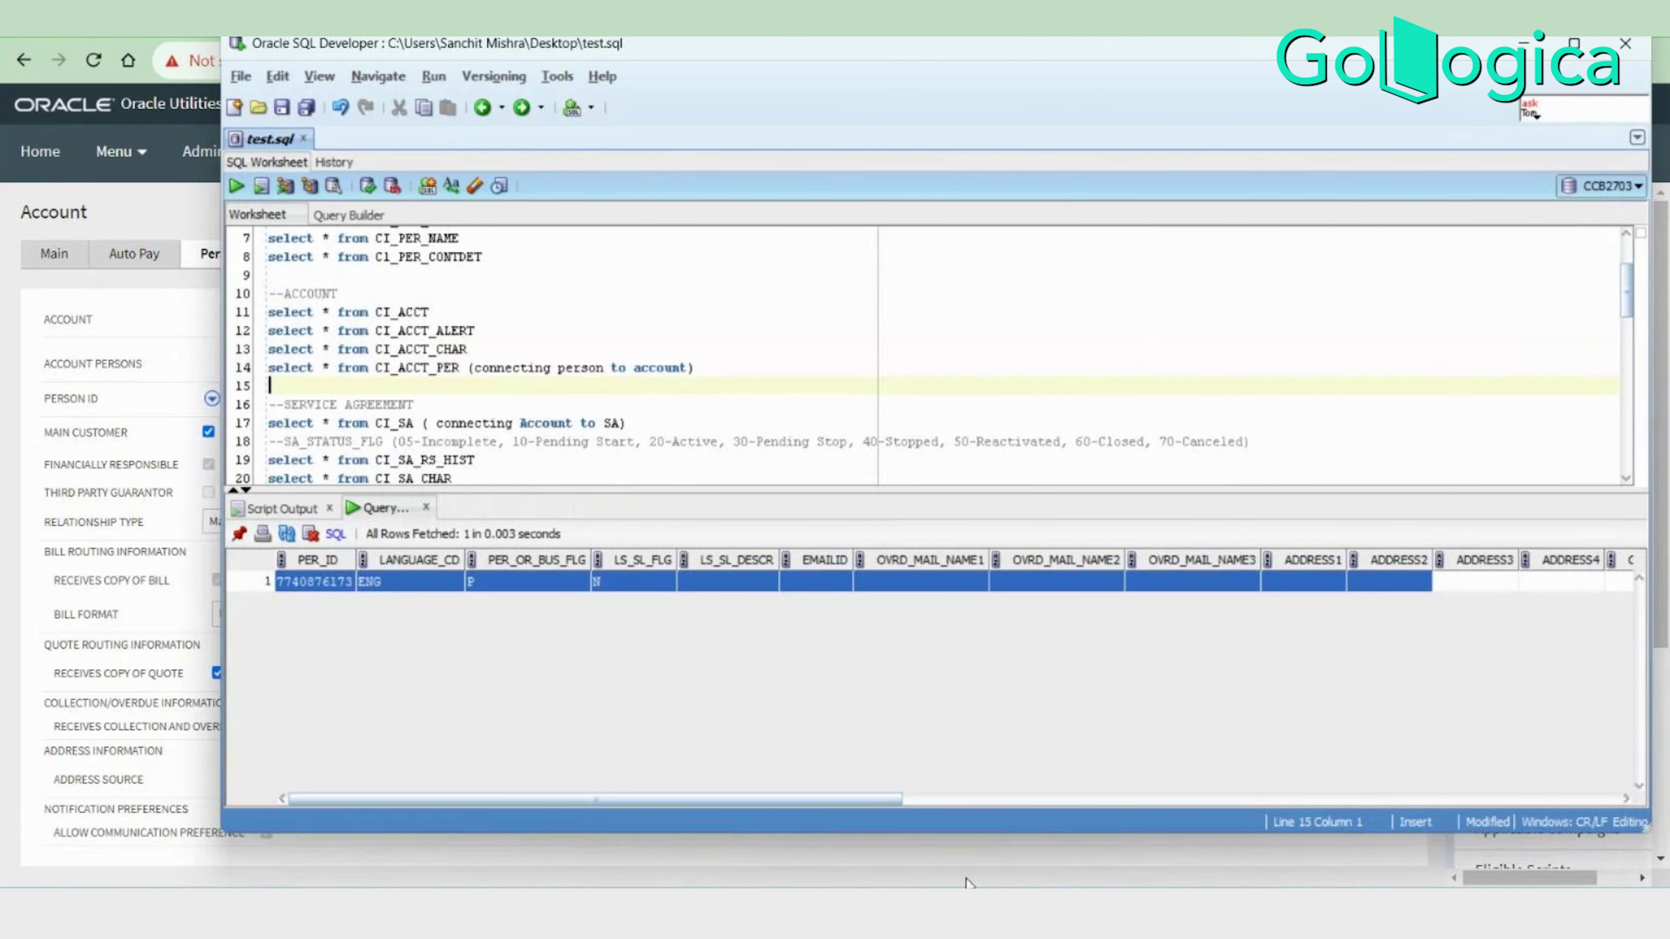
mouse_move(986, 881)
left_click(1003, 831)
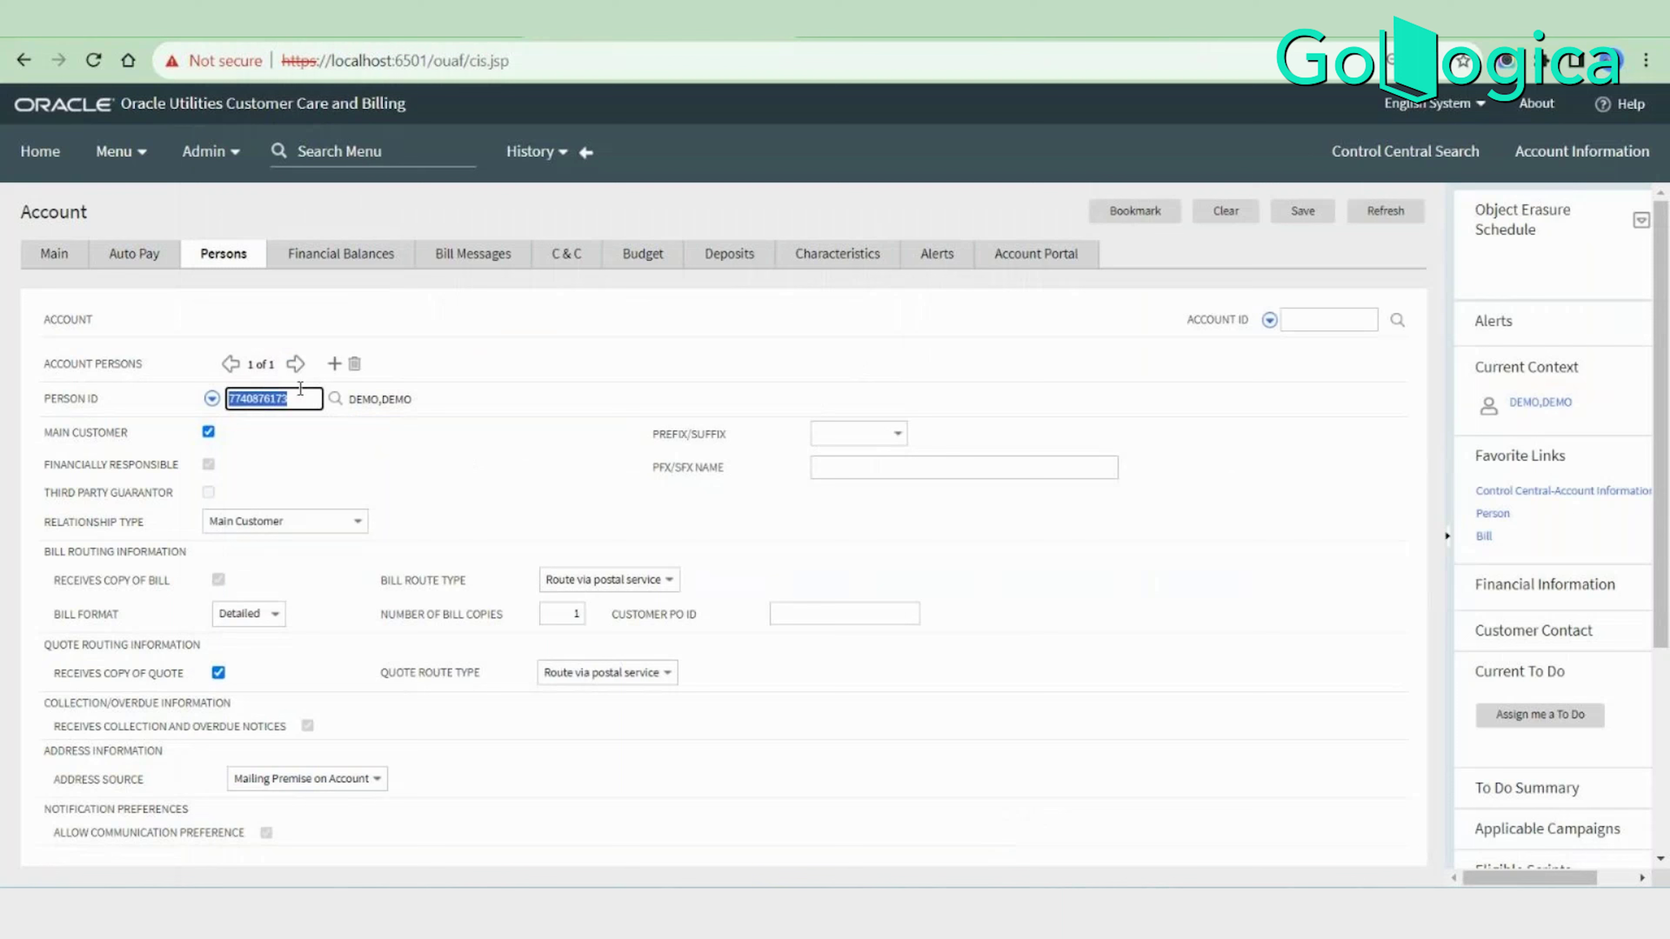
Set the account's CIS Division to California on the Main page and accept the change to related account info.
left_click(54, 254)
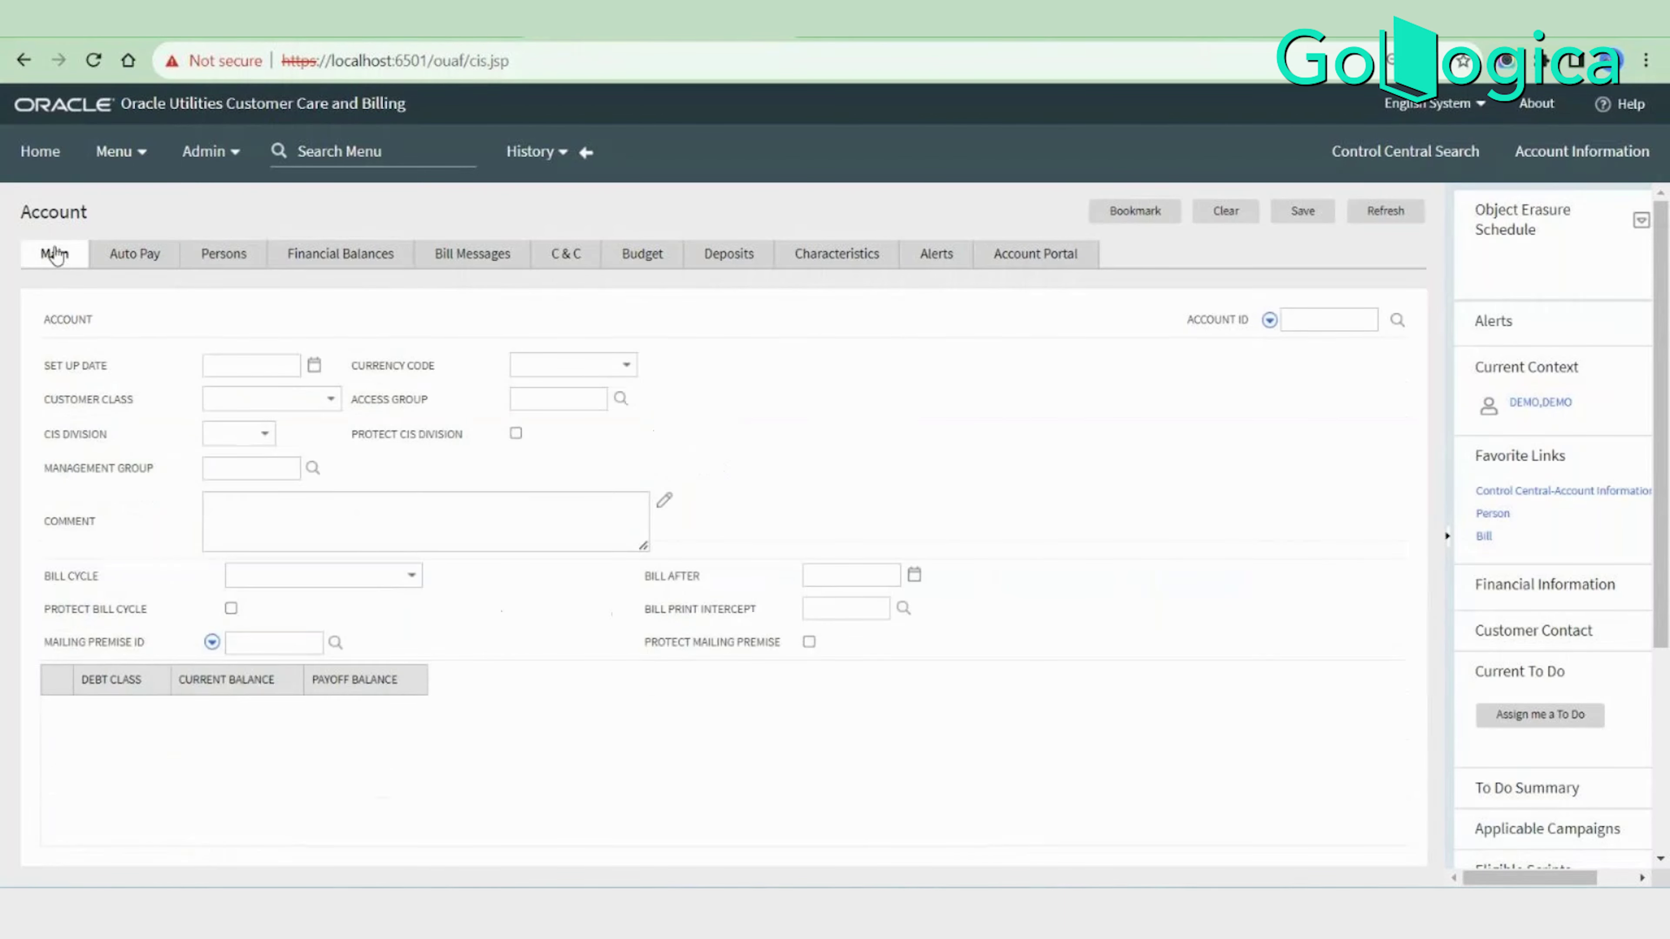
left_click(1039, 484)
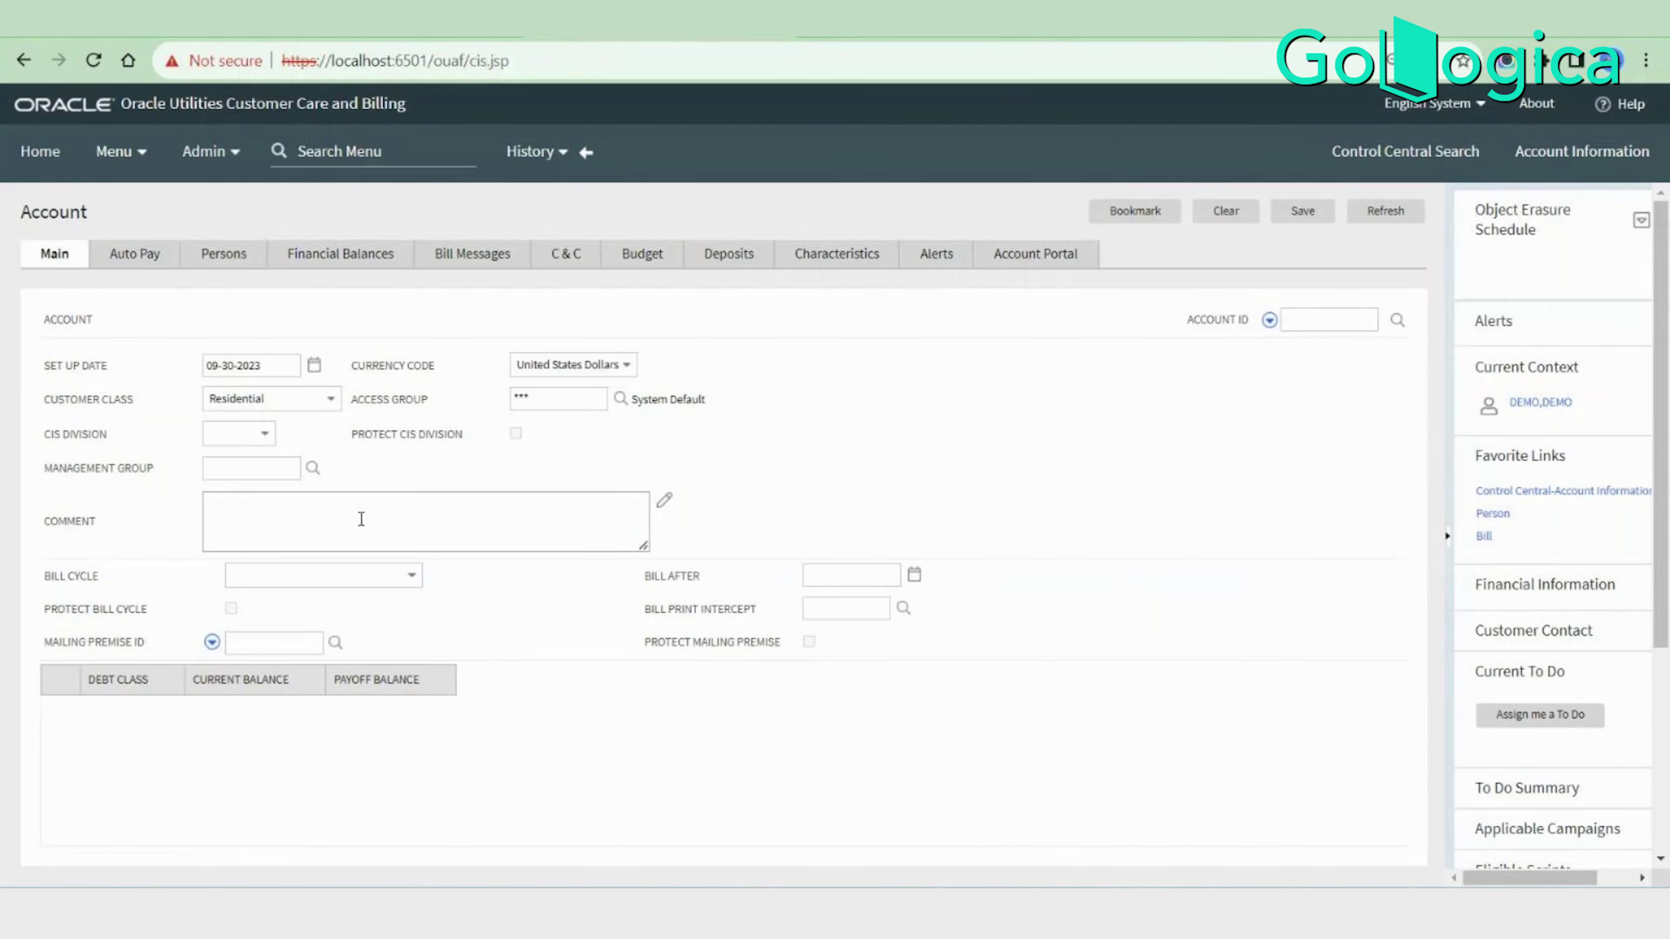
left_click(258, 436)
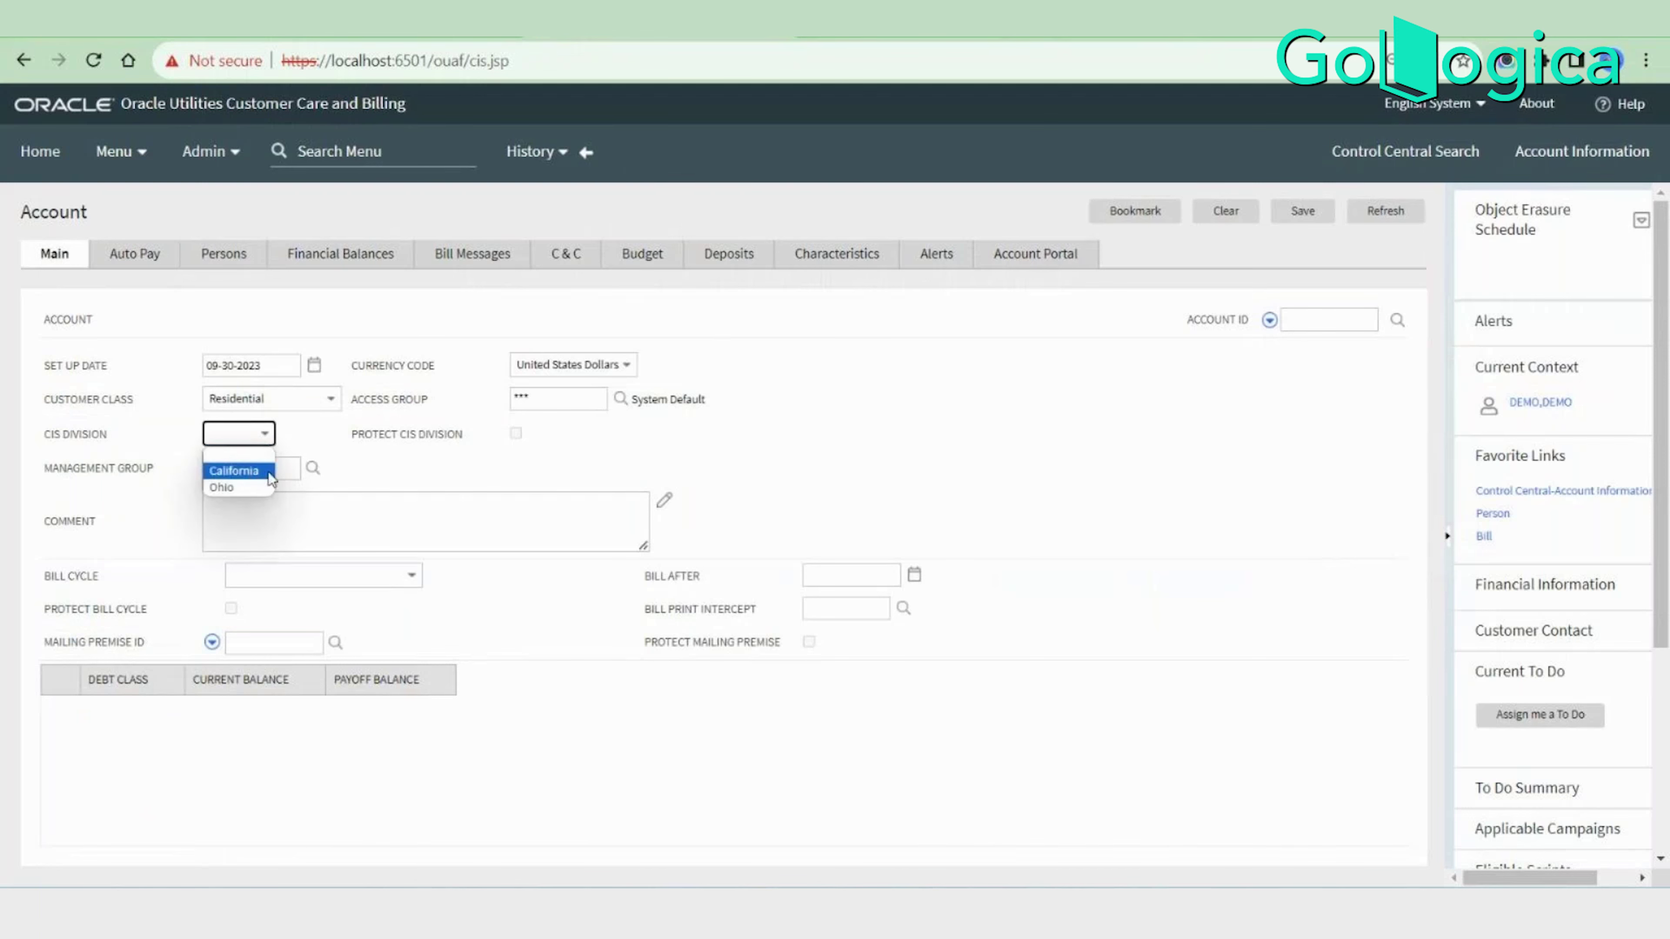
left_click(234, 471)
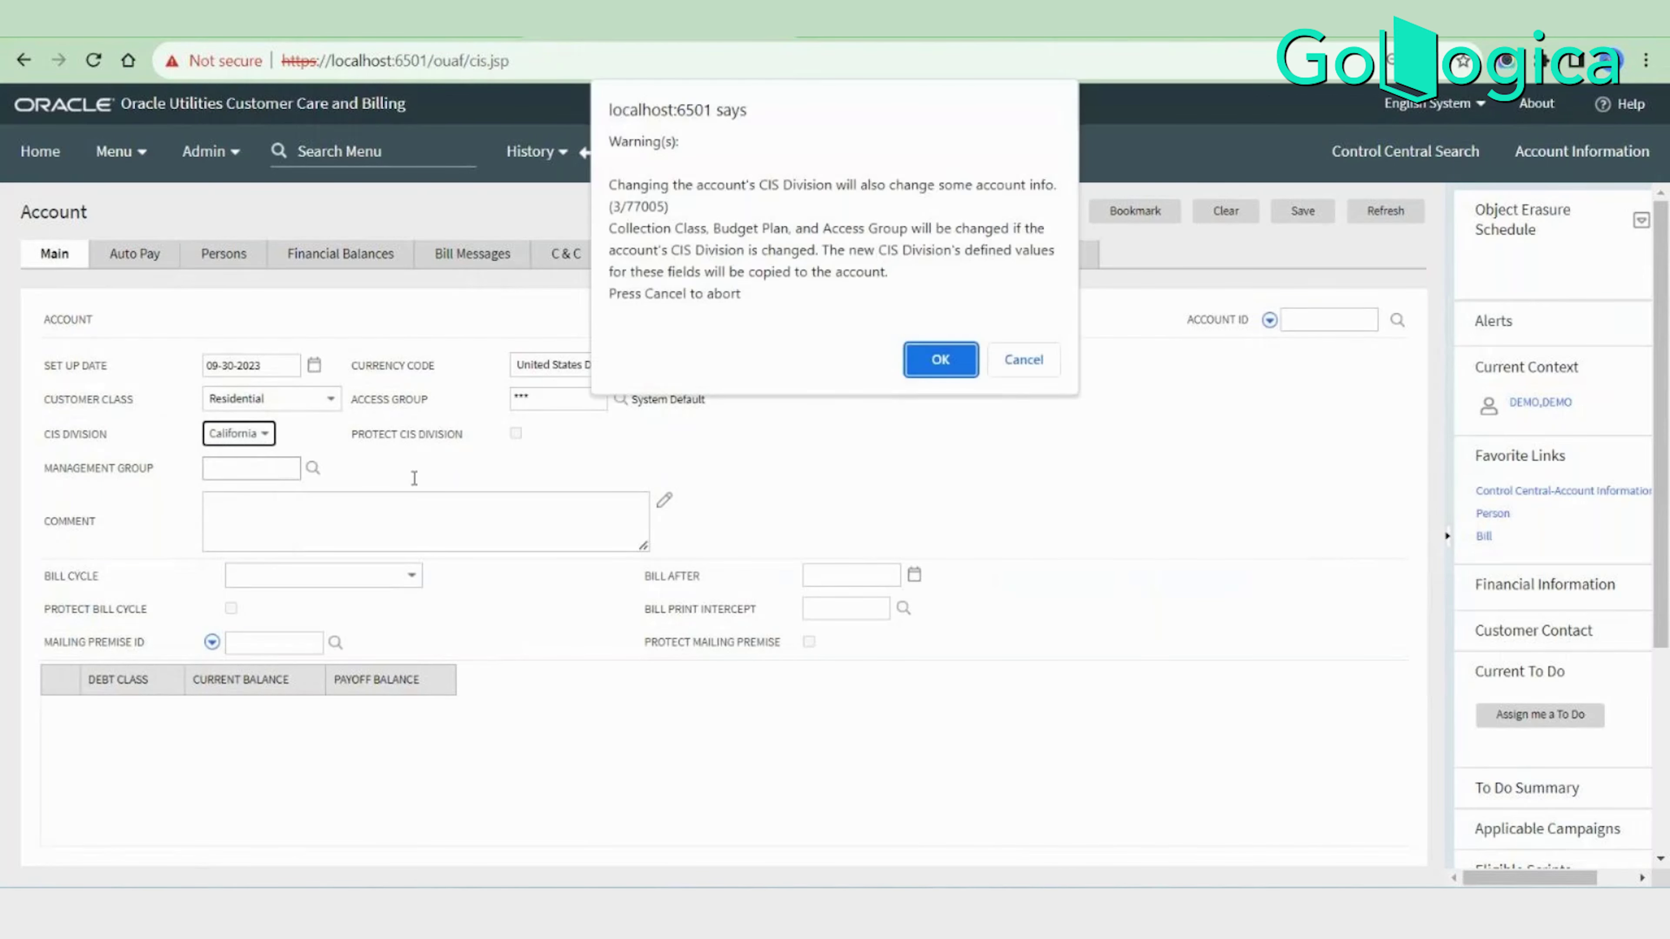
left_click(937, 361)
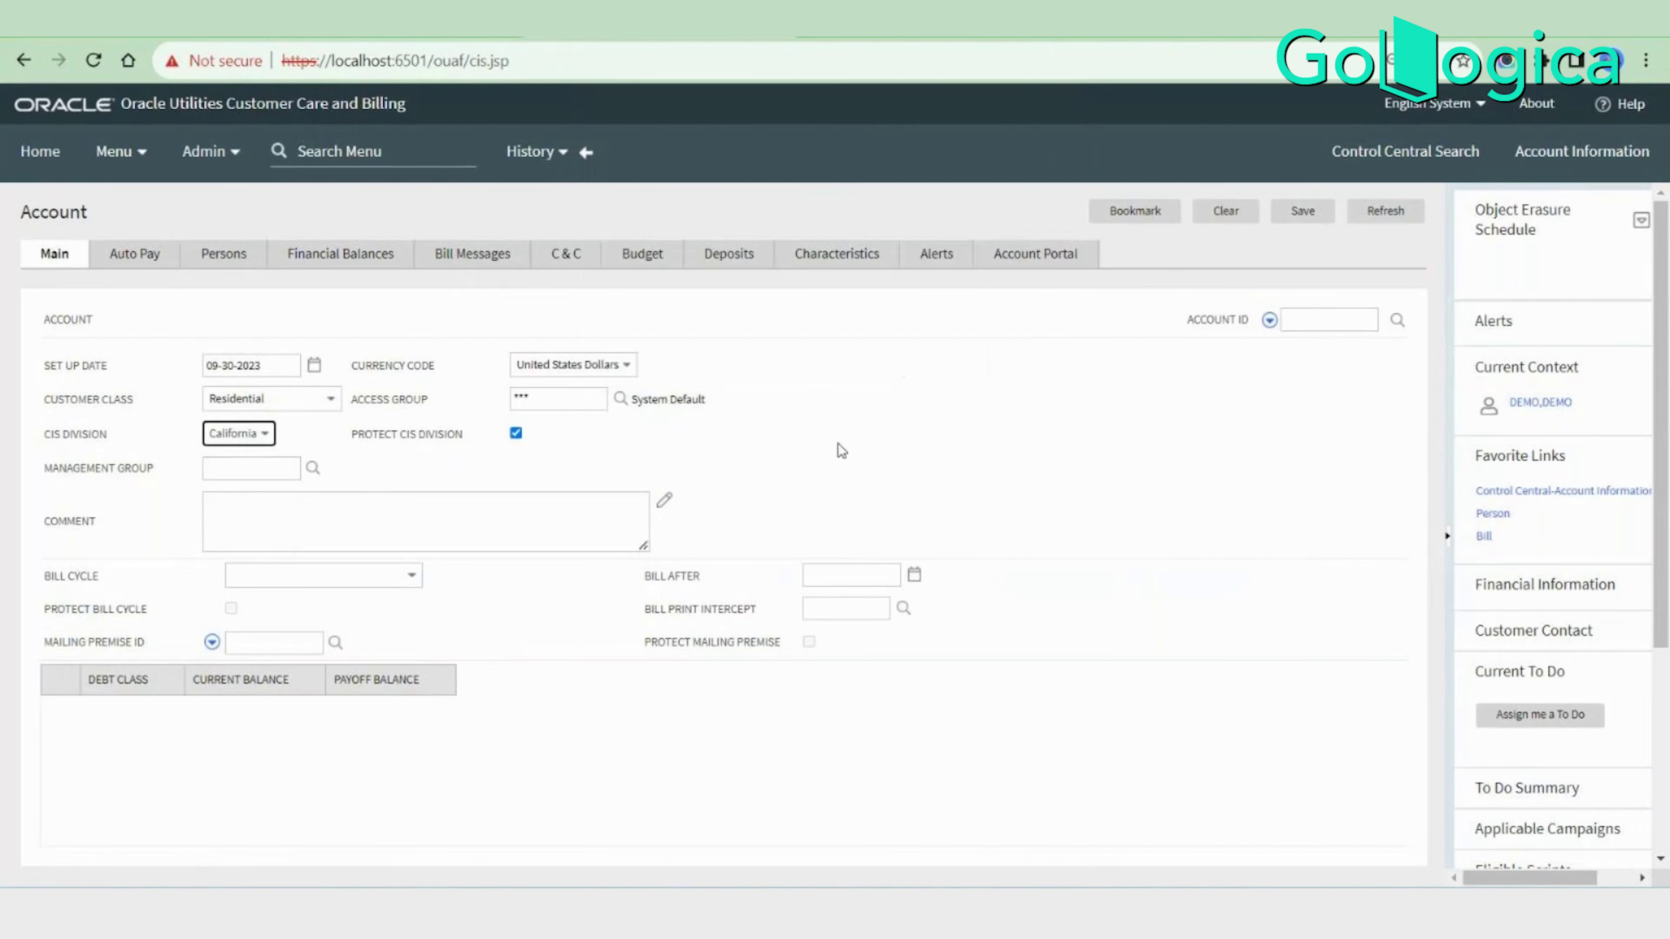
Set the bill cycle to Monthly bill cycle - day 1 and save the account without a mailing premise.
left_click(322, 579)
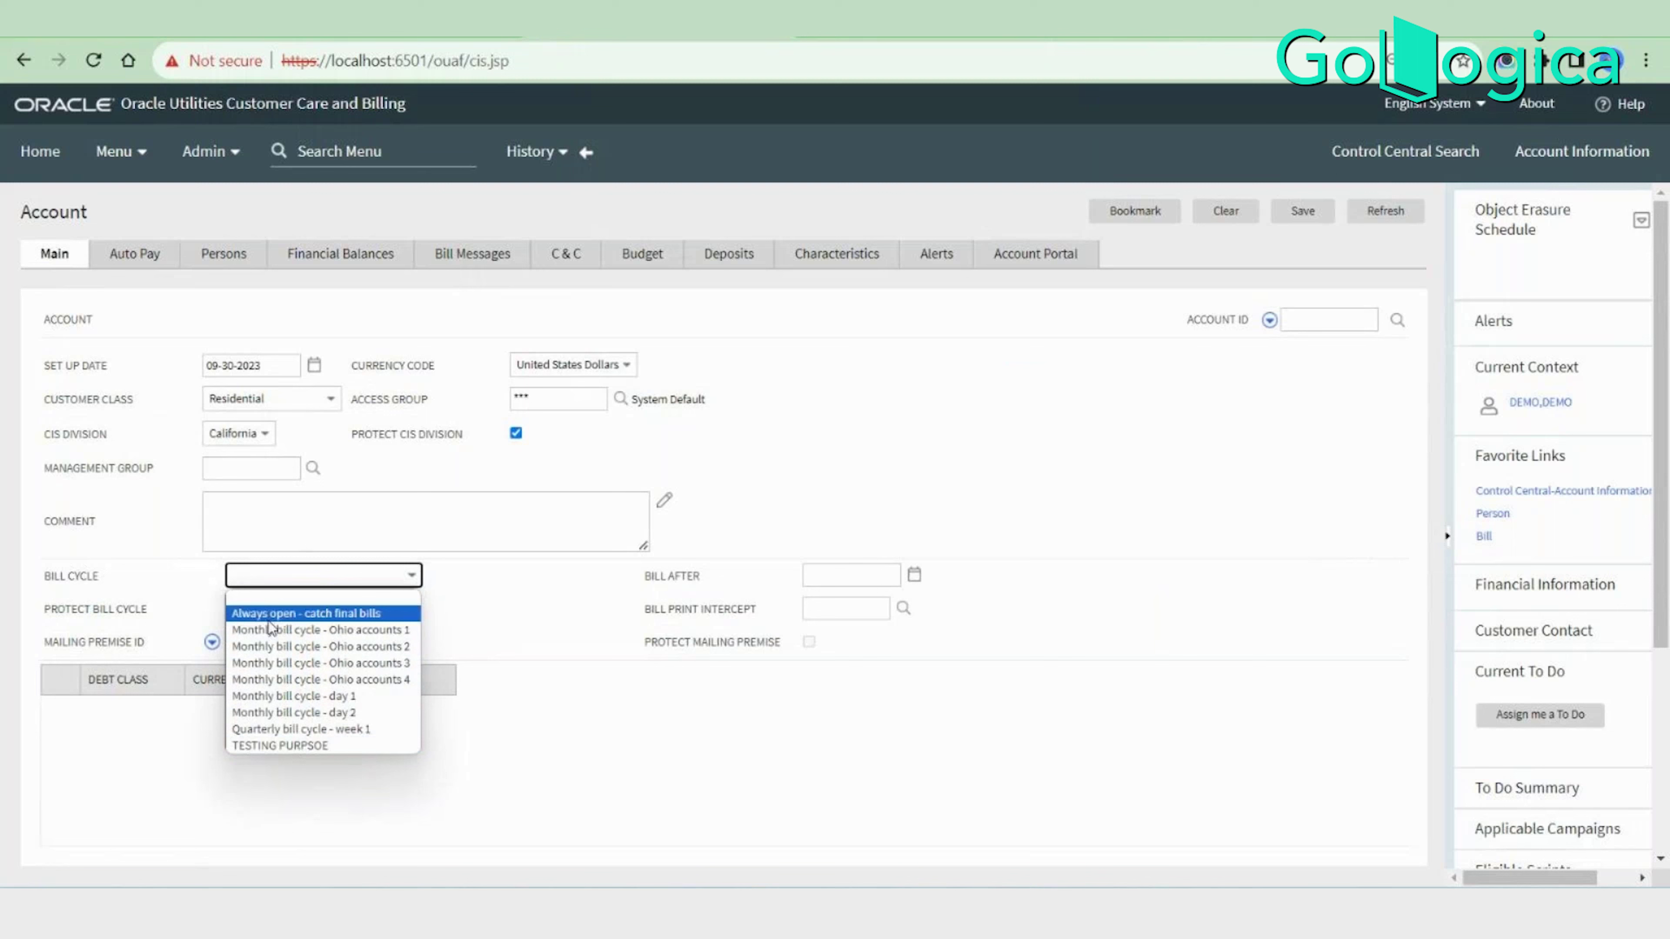
left_click(360, 697)
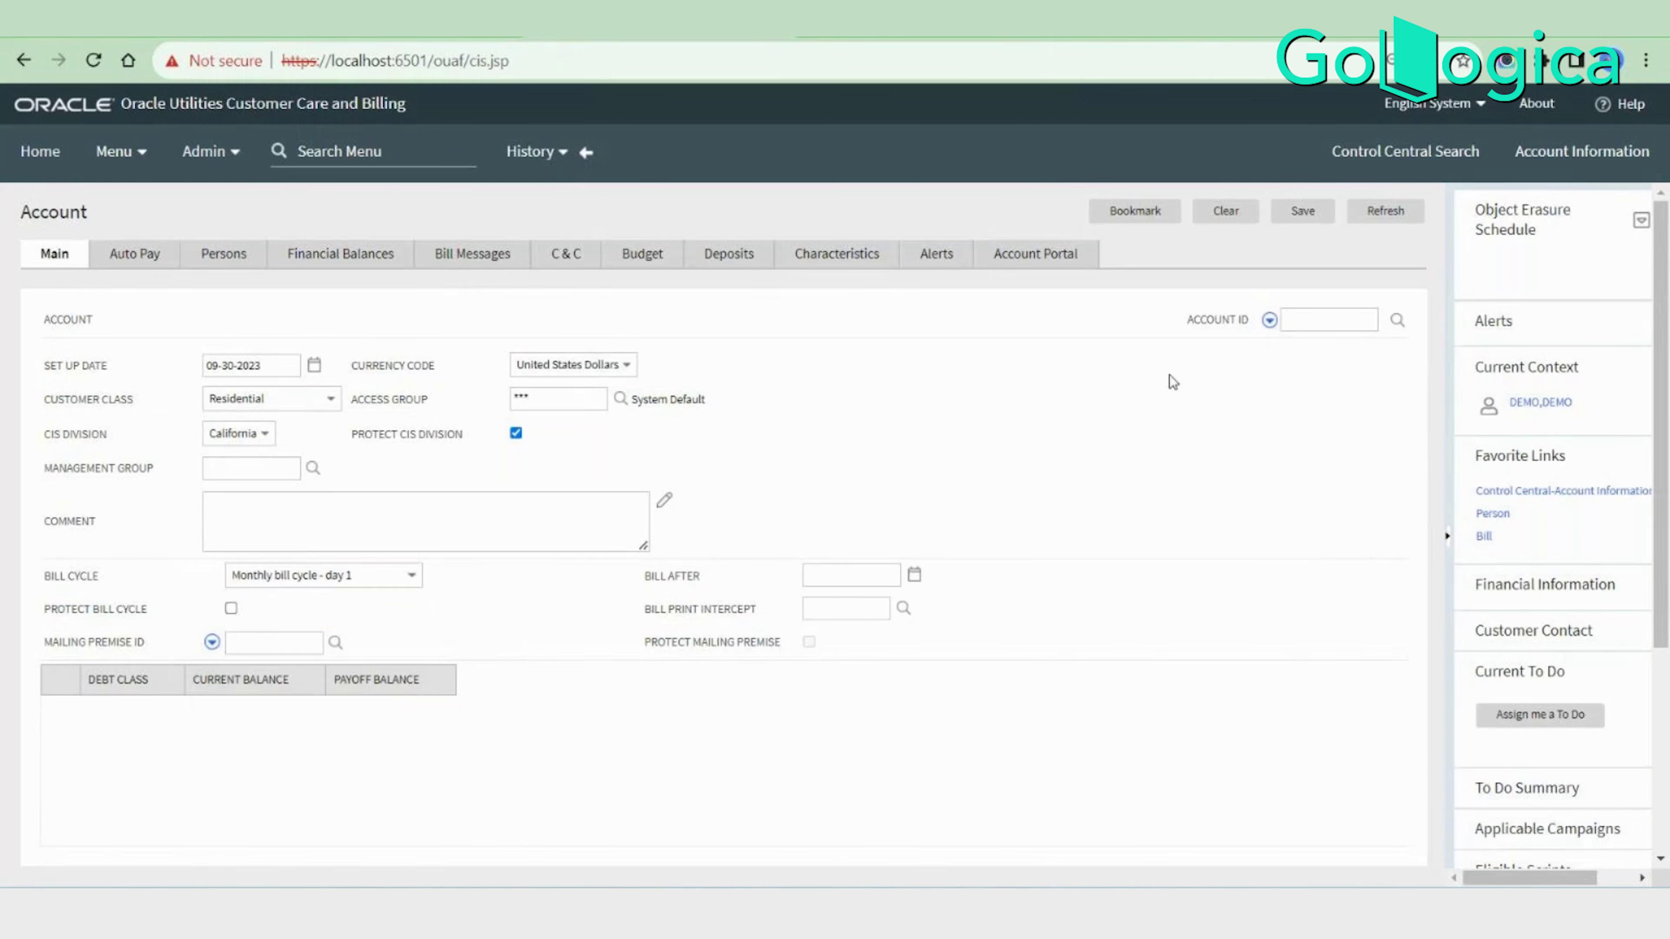
key("alt+s")
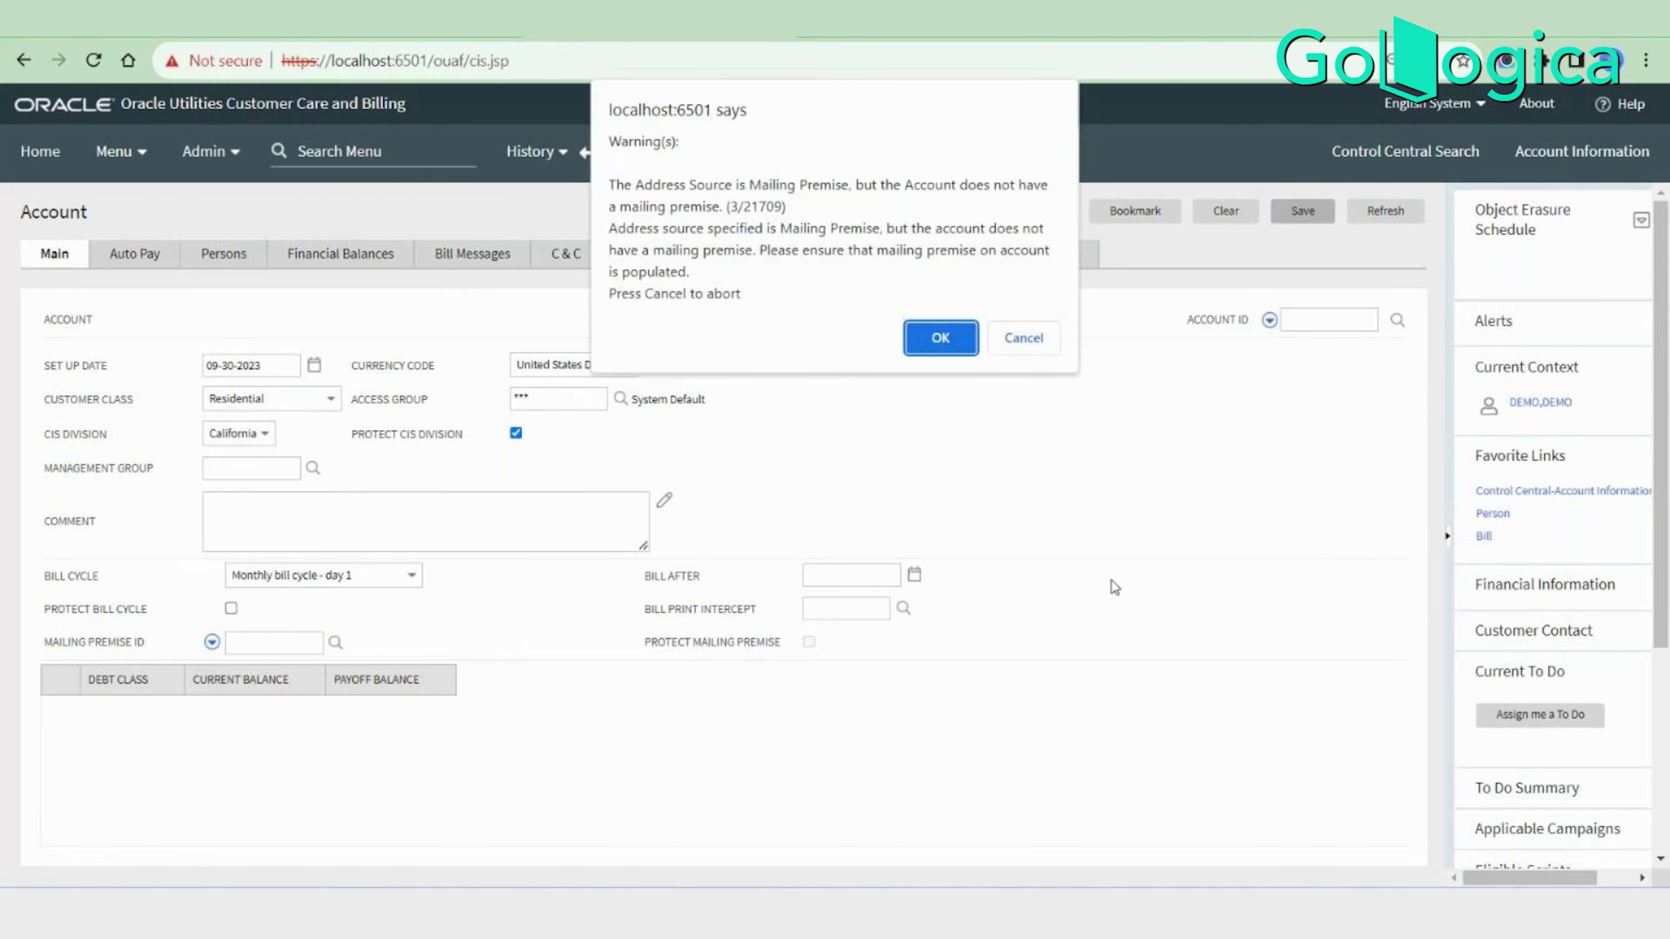
left_click(941, 329)
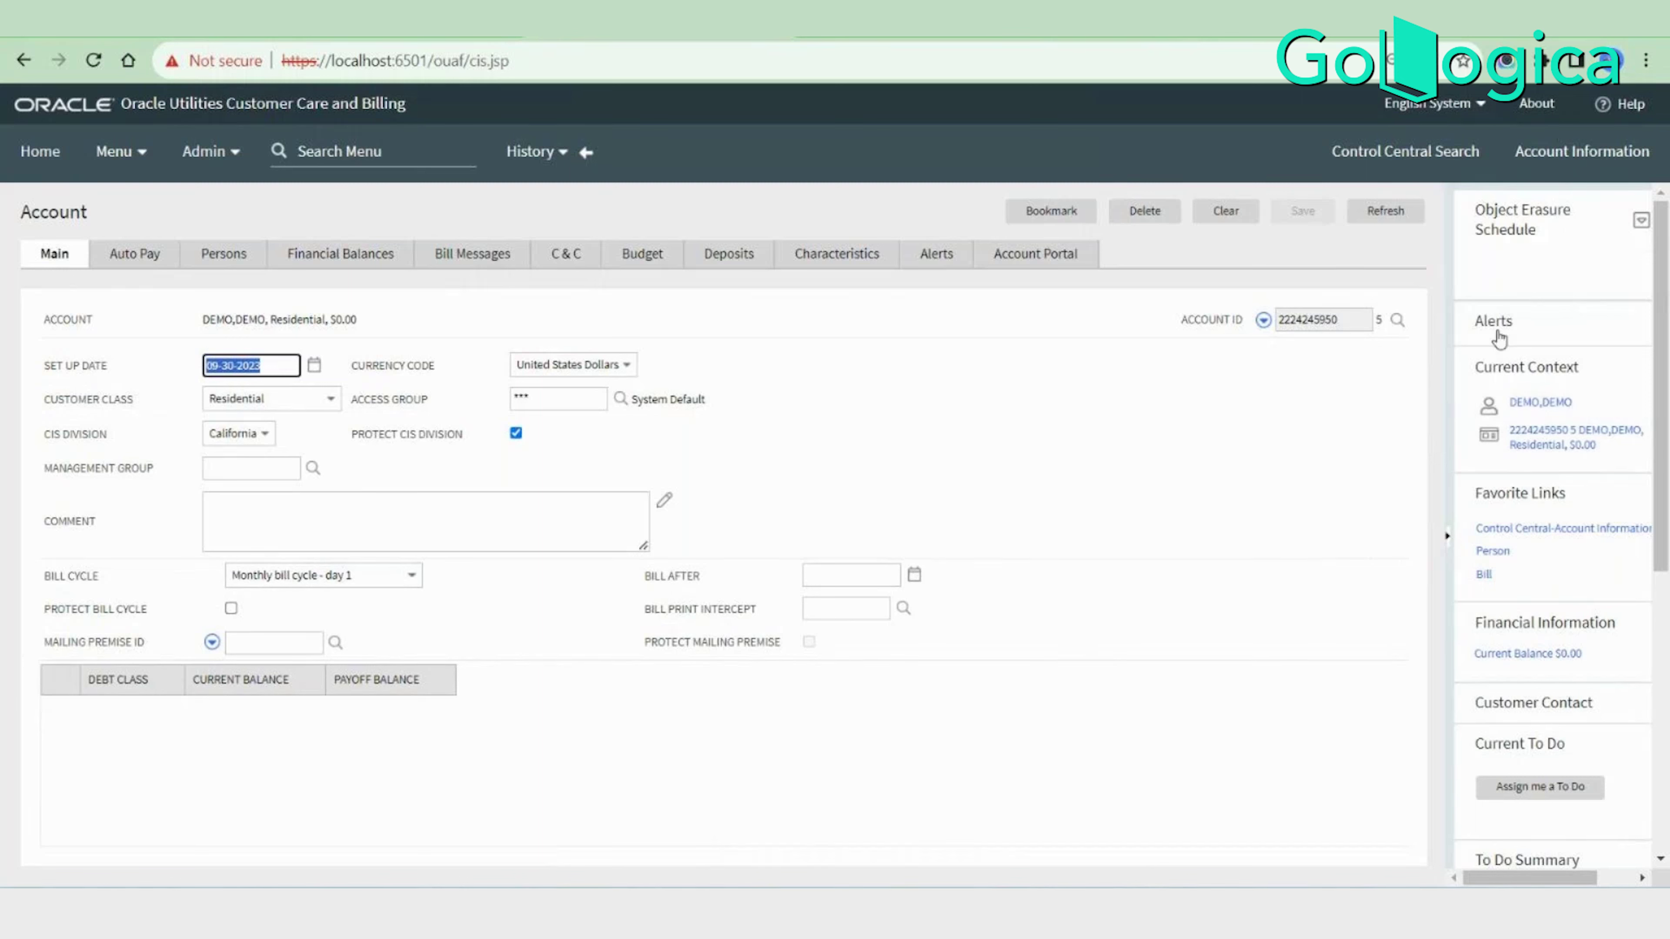
Copy the new account ID and switch to the end of the CI_ACCT query in SQL Developer.
left_click(1333, 321)
double_click(1333, 321)
key("ctrl+c")
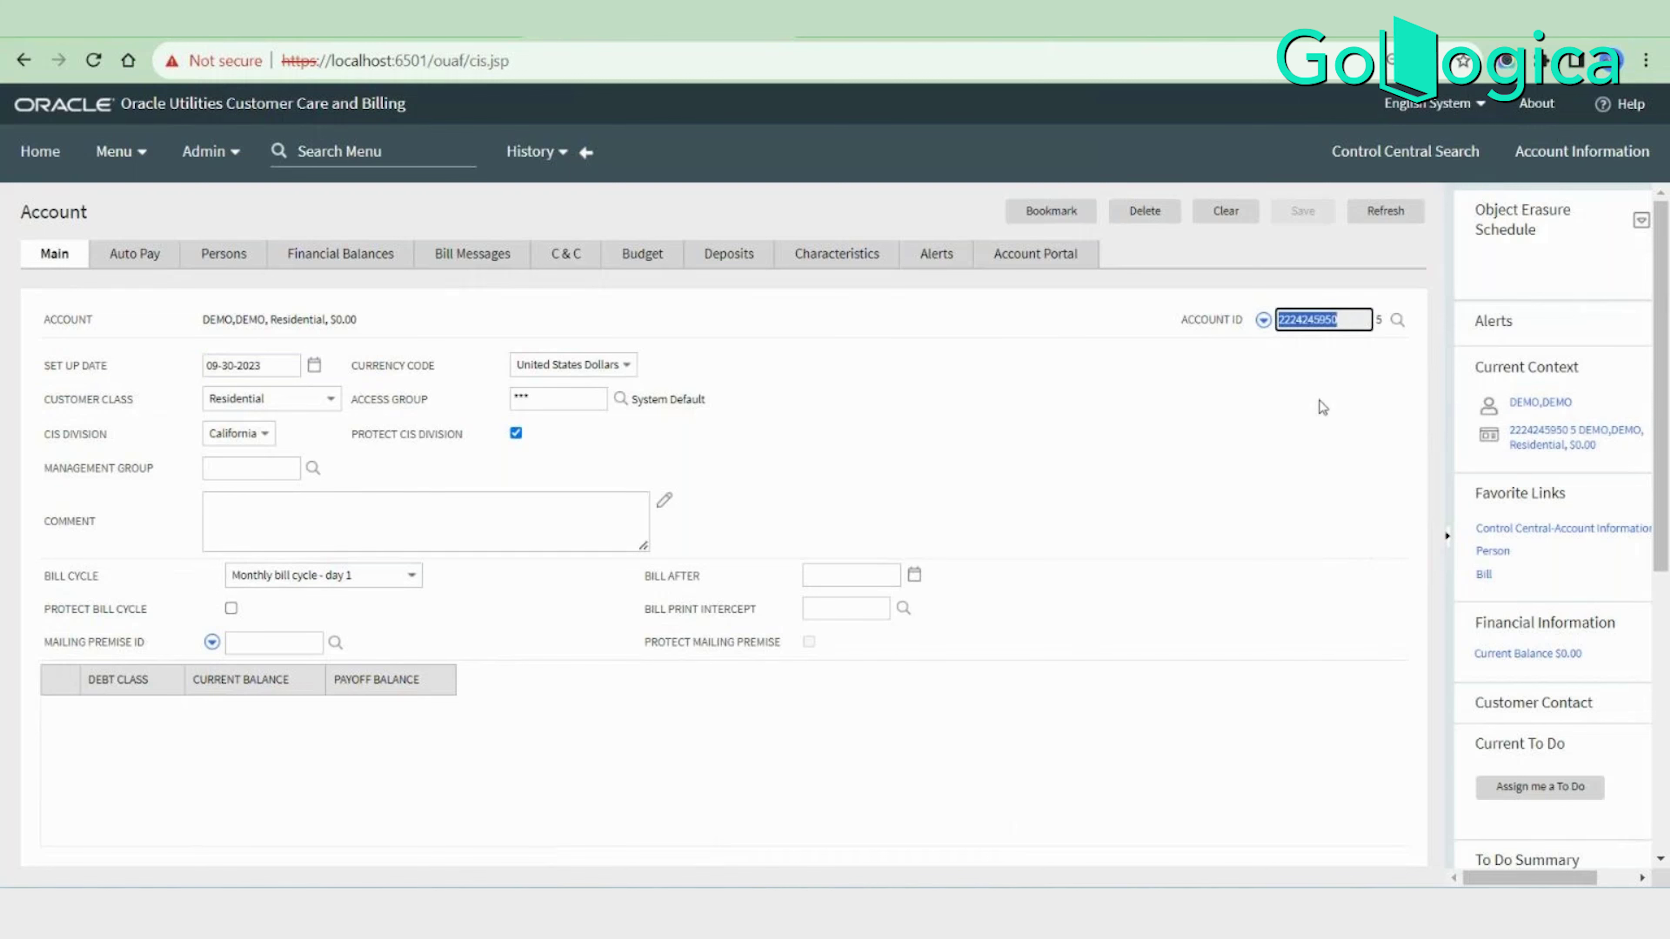
key("alt+Tab")
left_click(452, 313)
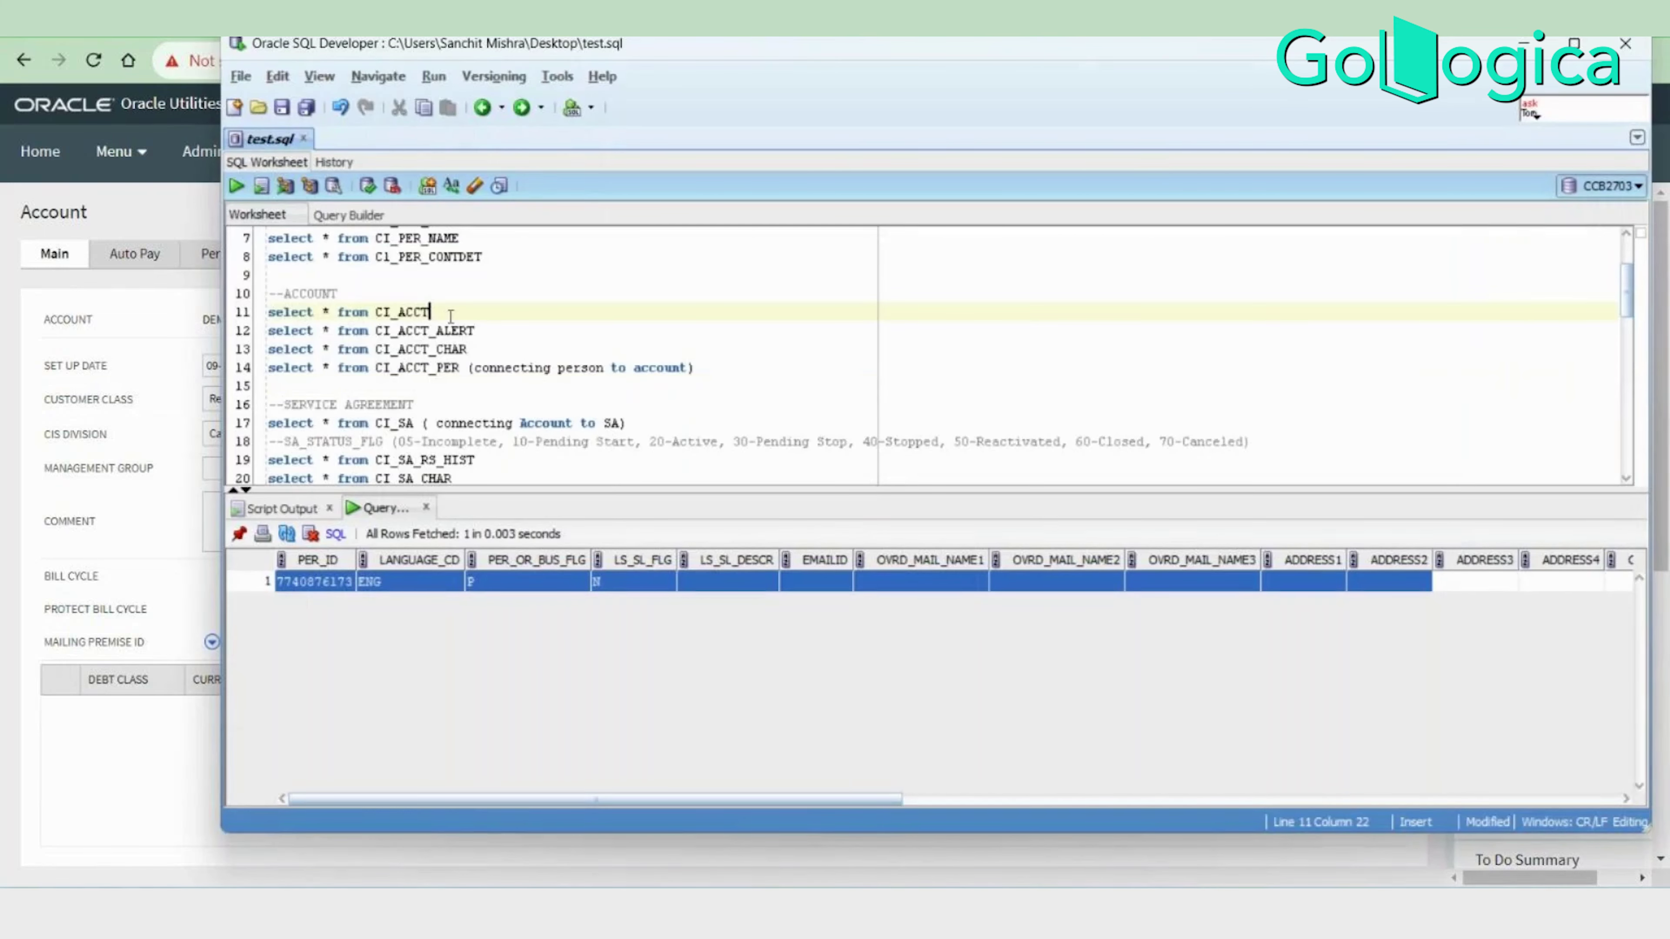
Filter the CI_ACCT query with an acct_id condition using the quoted account ID, and run only that query.
type("where")
key("ctrl+v")
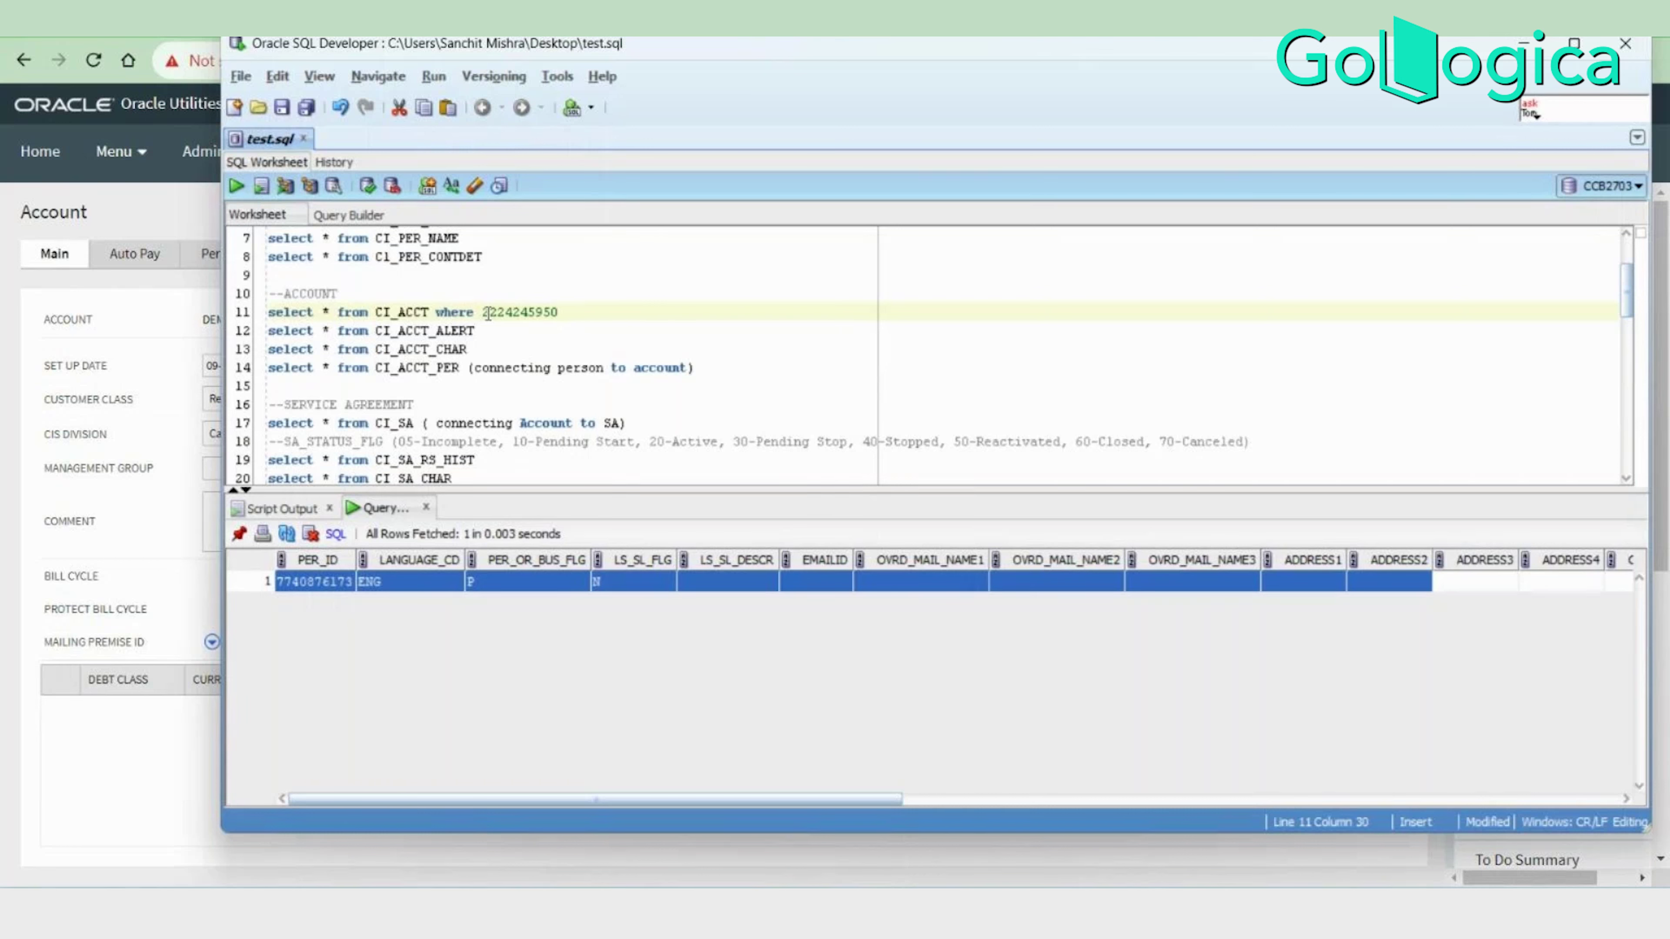
type("acct_id='")
left_click(628, 309)
type("'")
left_click_drag(659, 309, 269, 310)
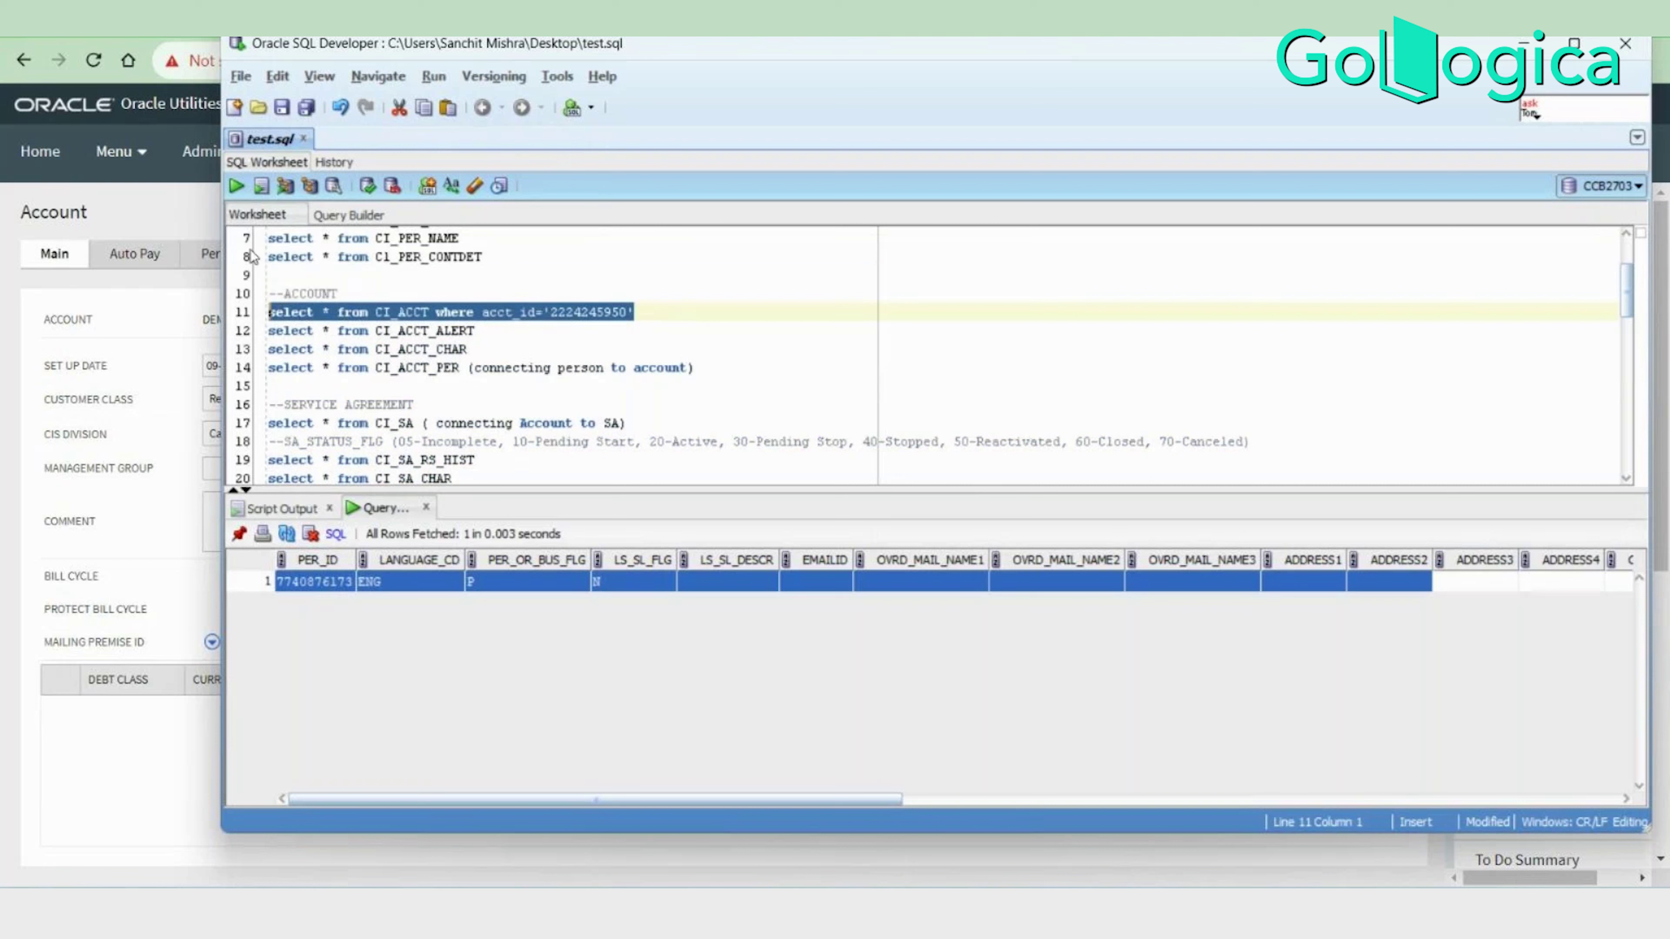
left_click(238, 186)
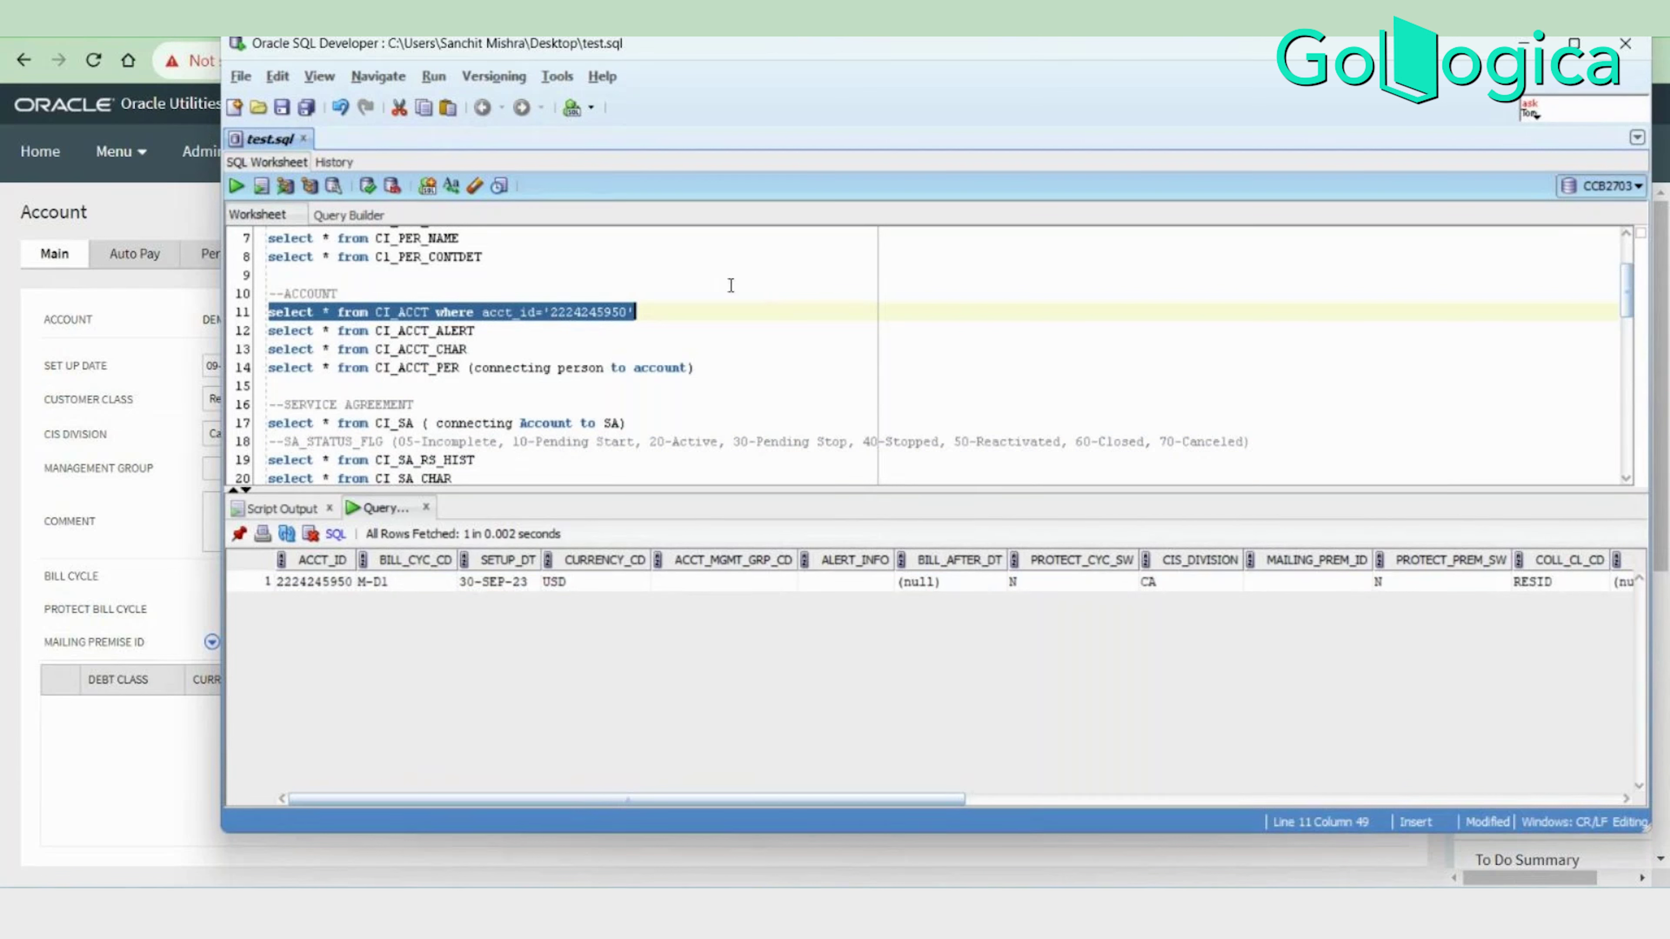
Examine the filtered CI_ACCT query and the account's row in its results, from ACCT_ID through PROTECT_PREM_SW.
left_click_drag(701, 311, 704, 299)
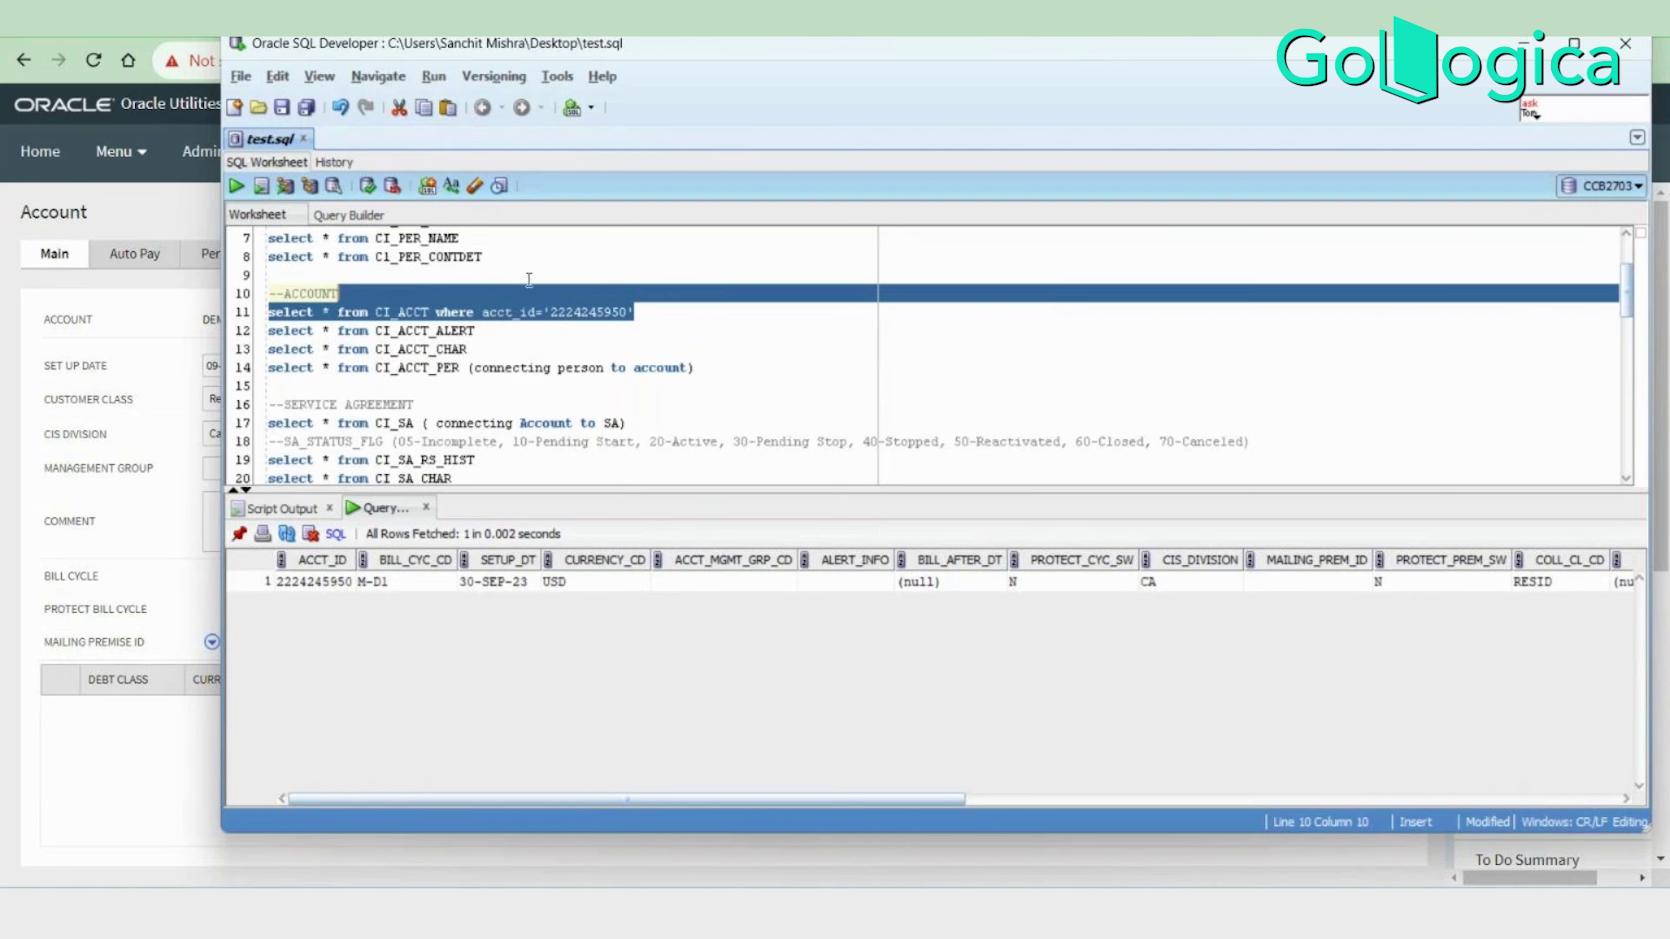
left_click(630, 327)
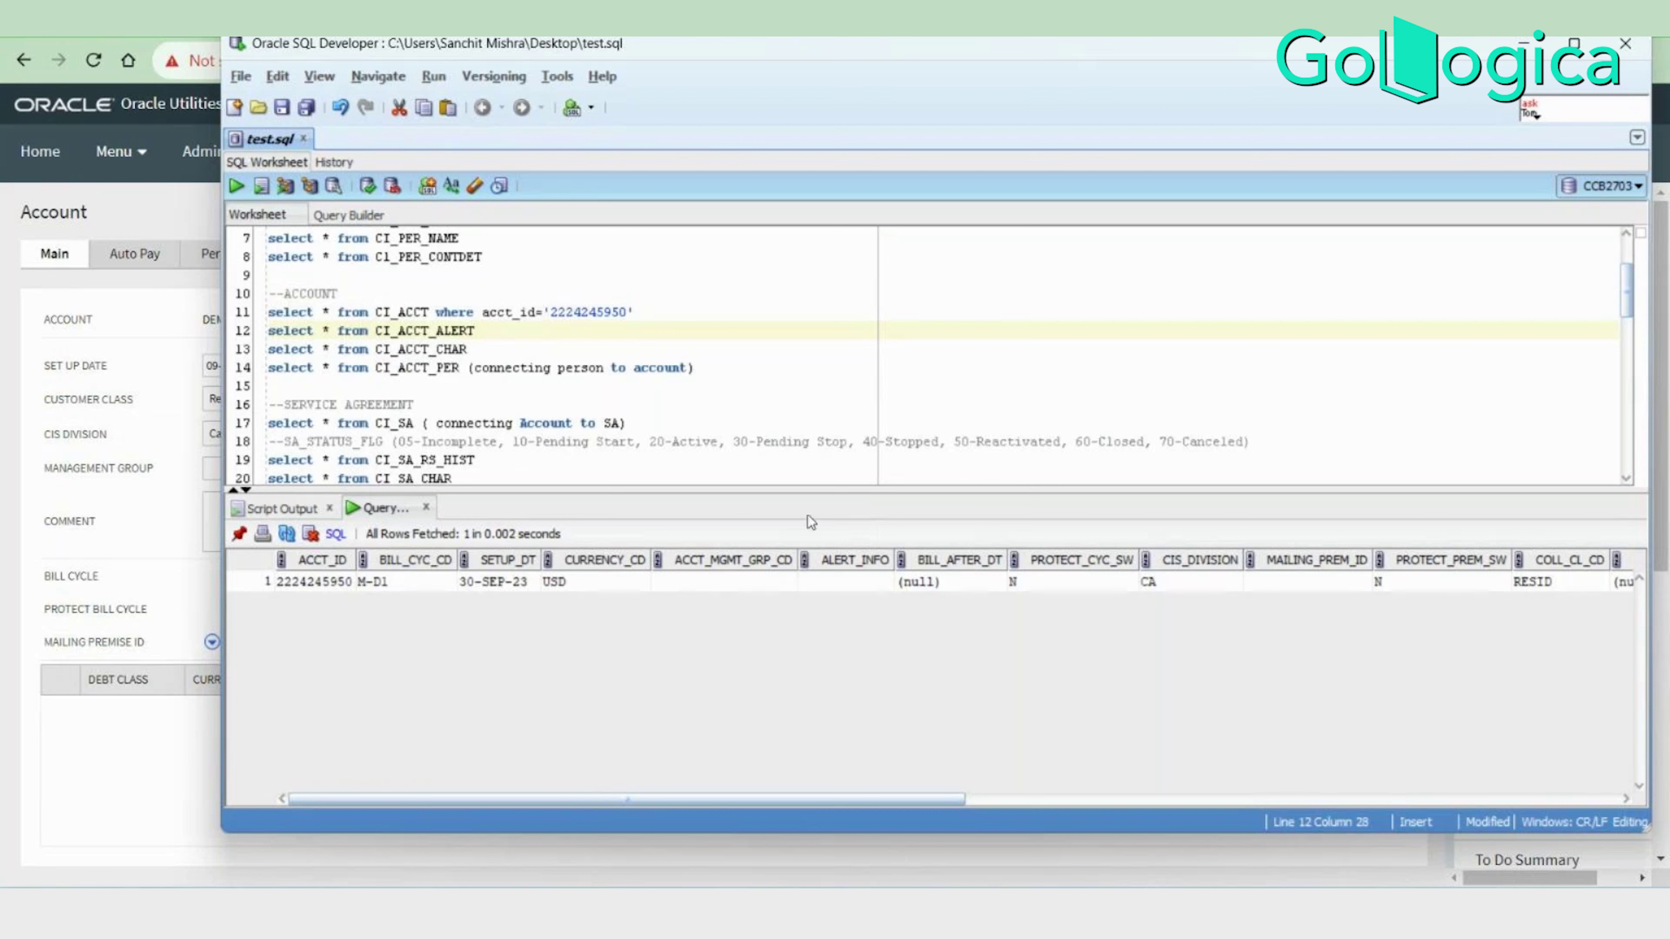
left_click(319, 586)
left_click_drag(319, 586, 1443, 584)
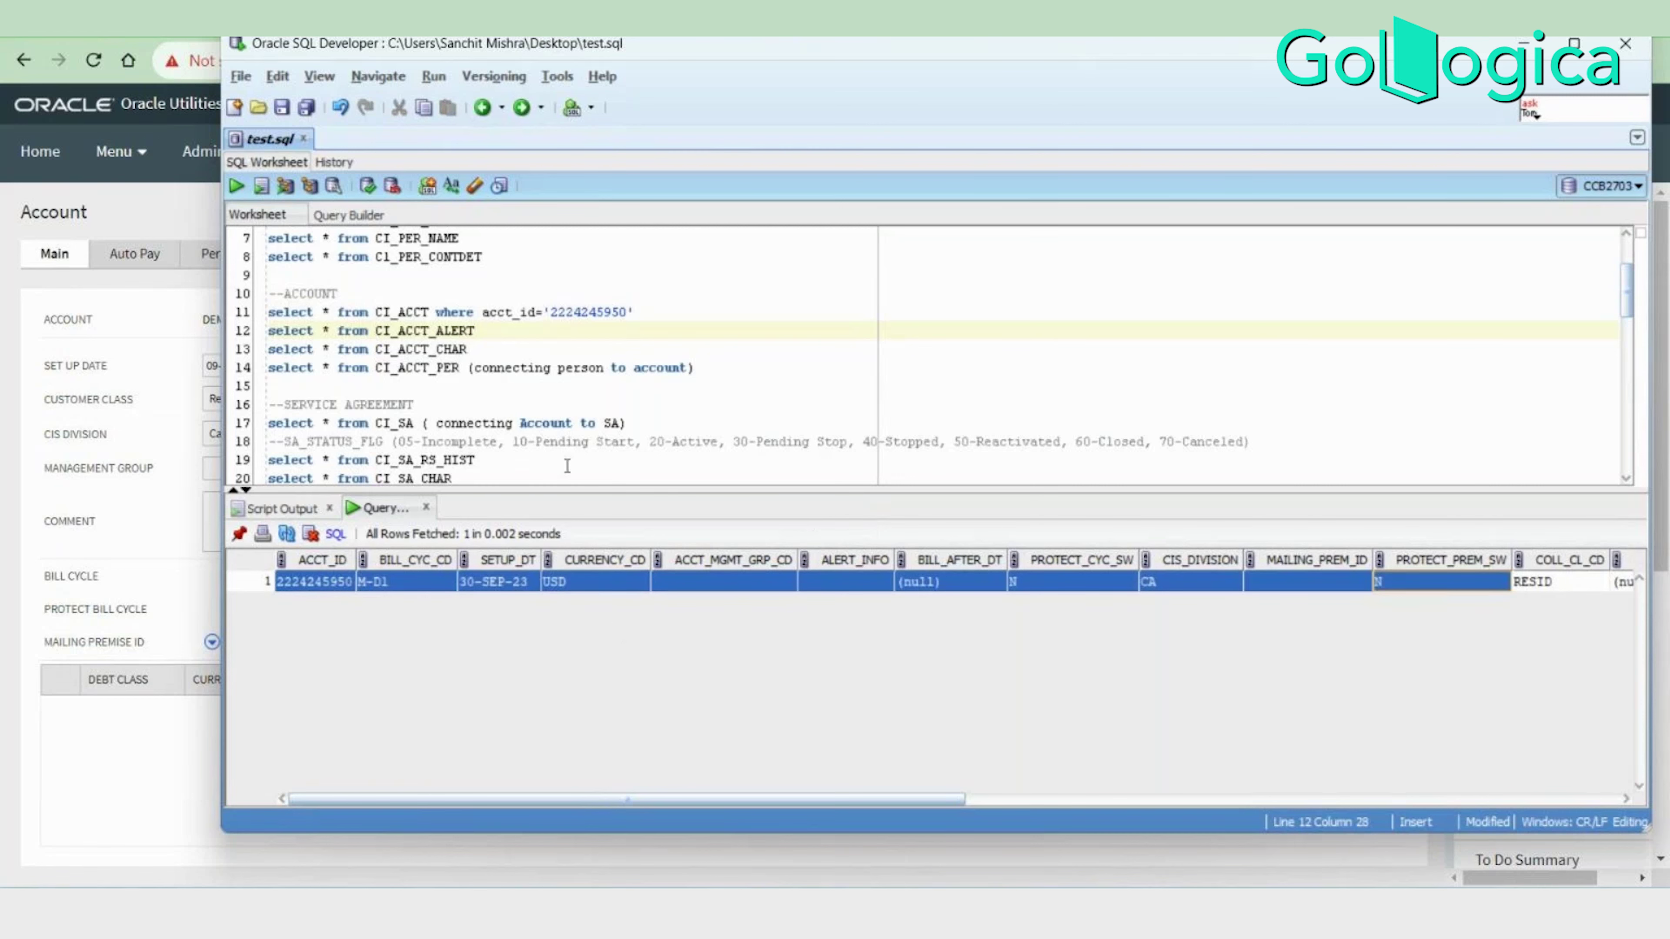
Switch to Customer Care and Billing and review the alert types available on the account's Alerts page.
key("alt+Tab")
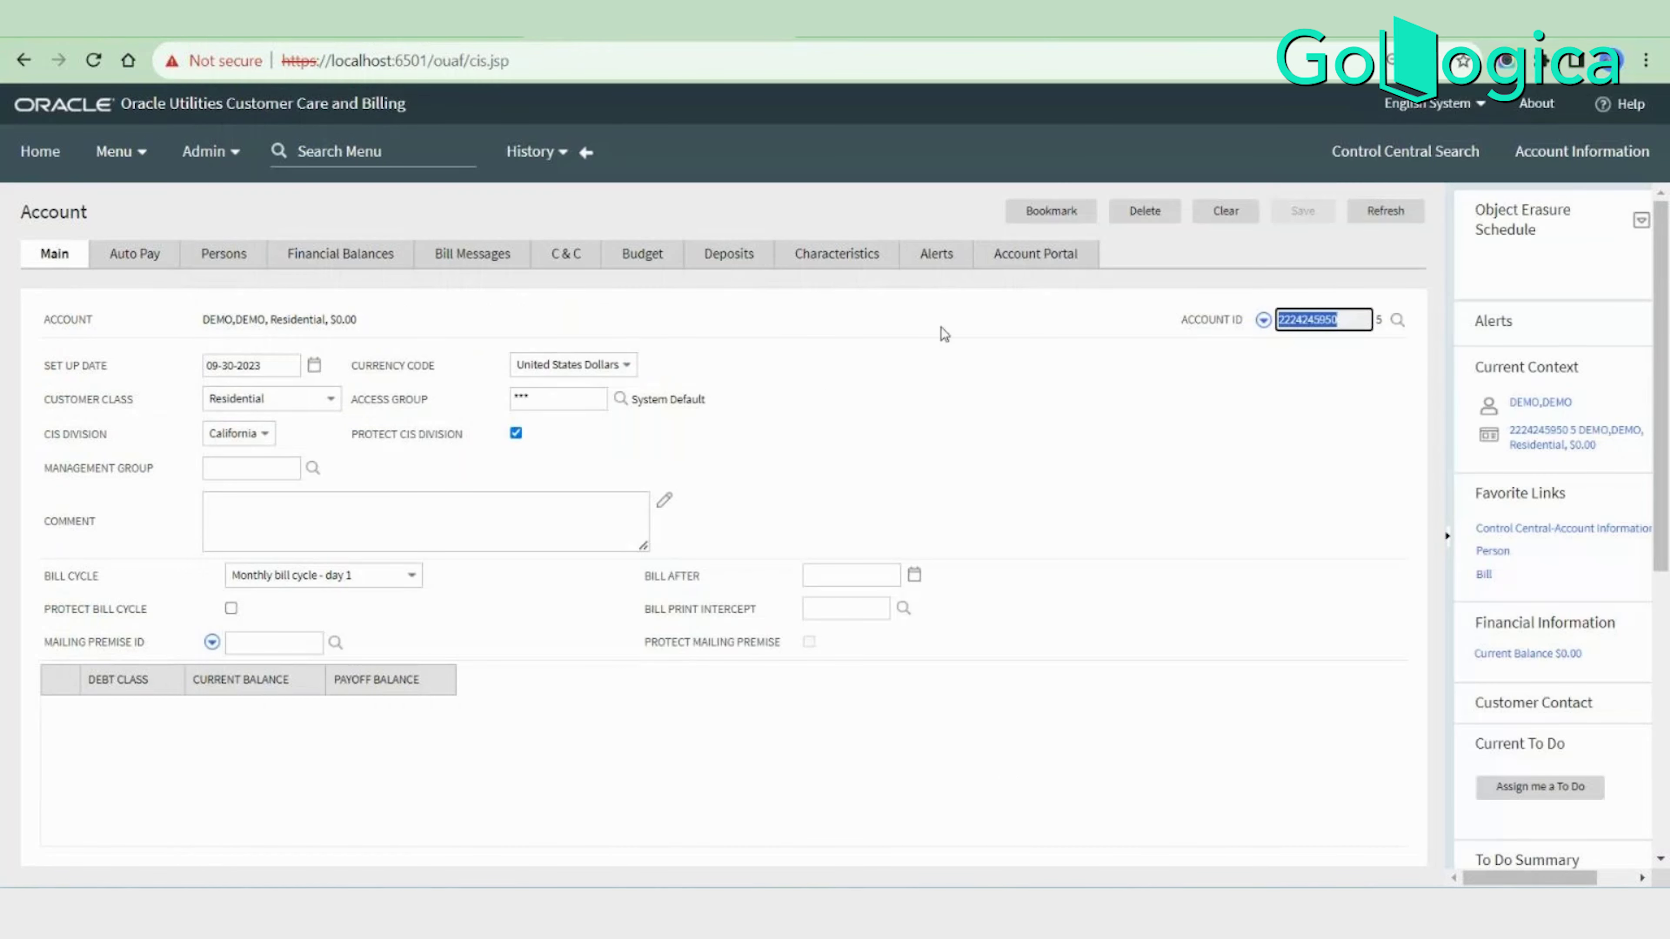
left_click(946, 258)
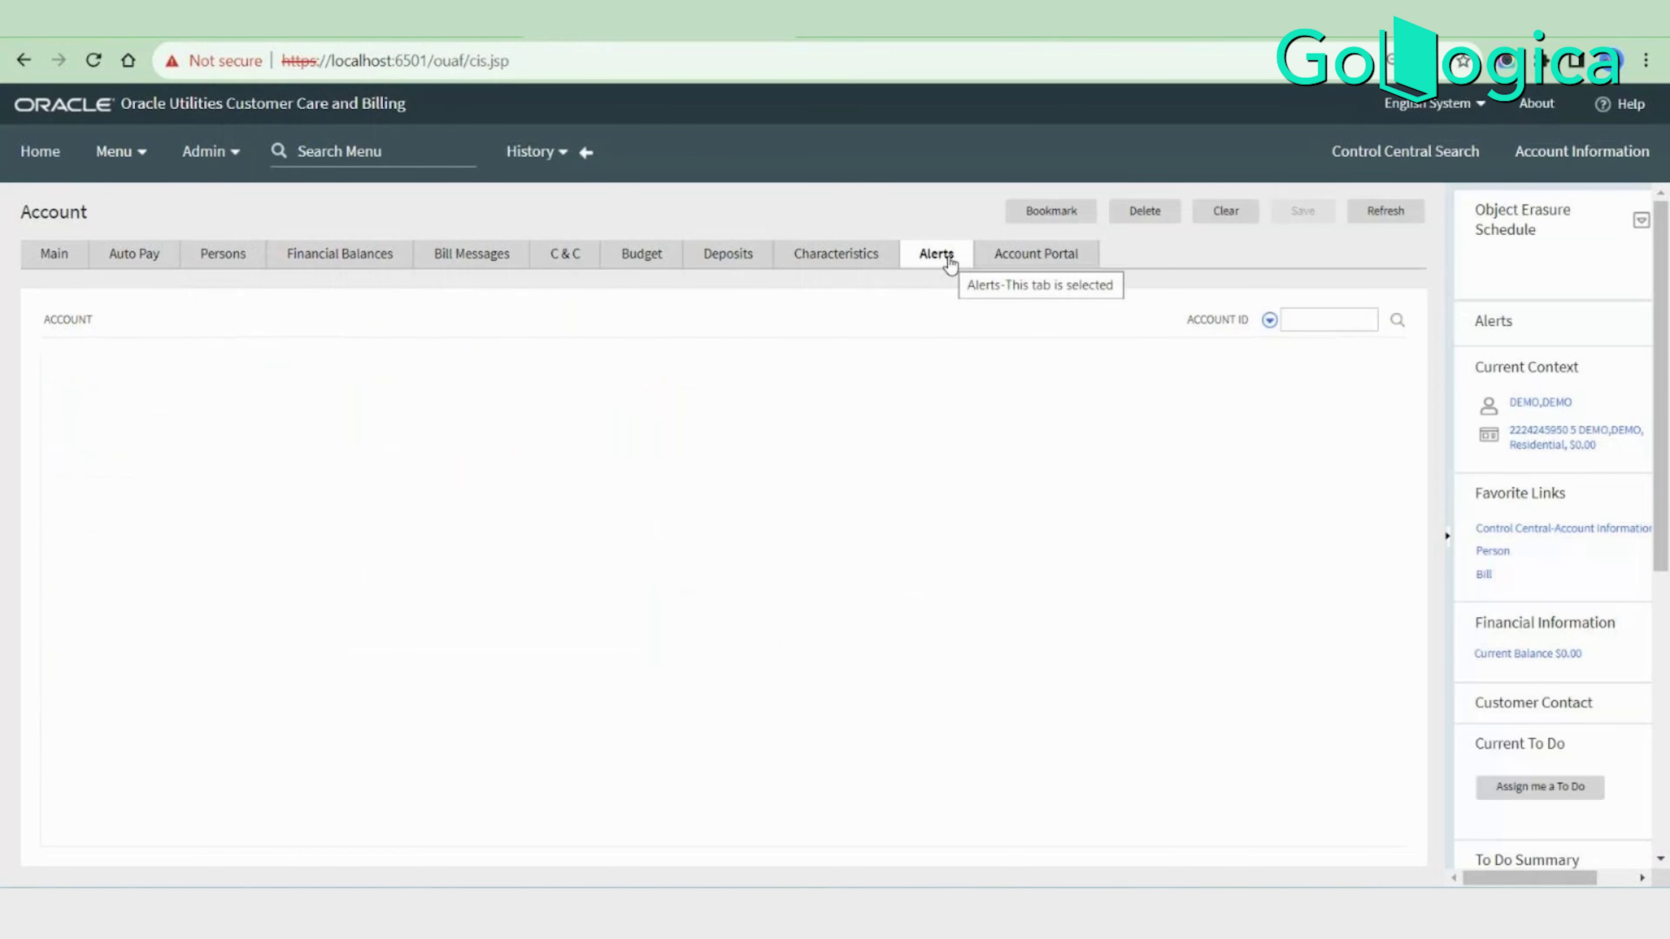
left_click(313, 406)
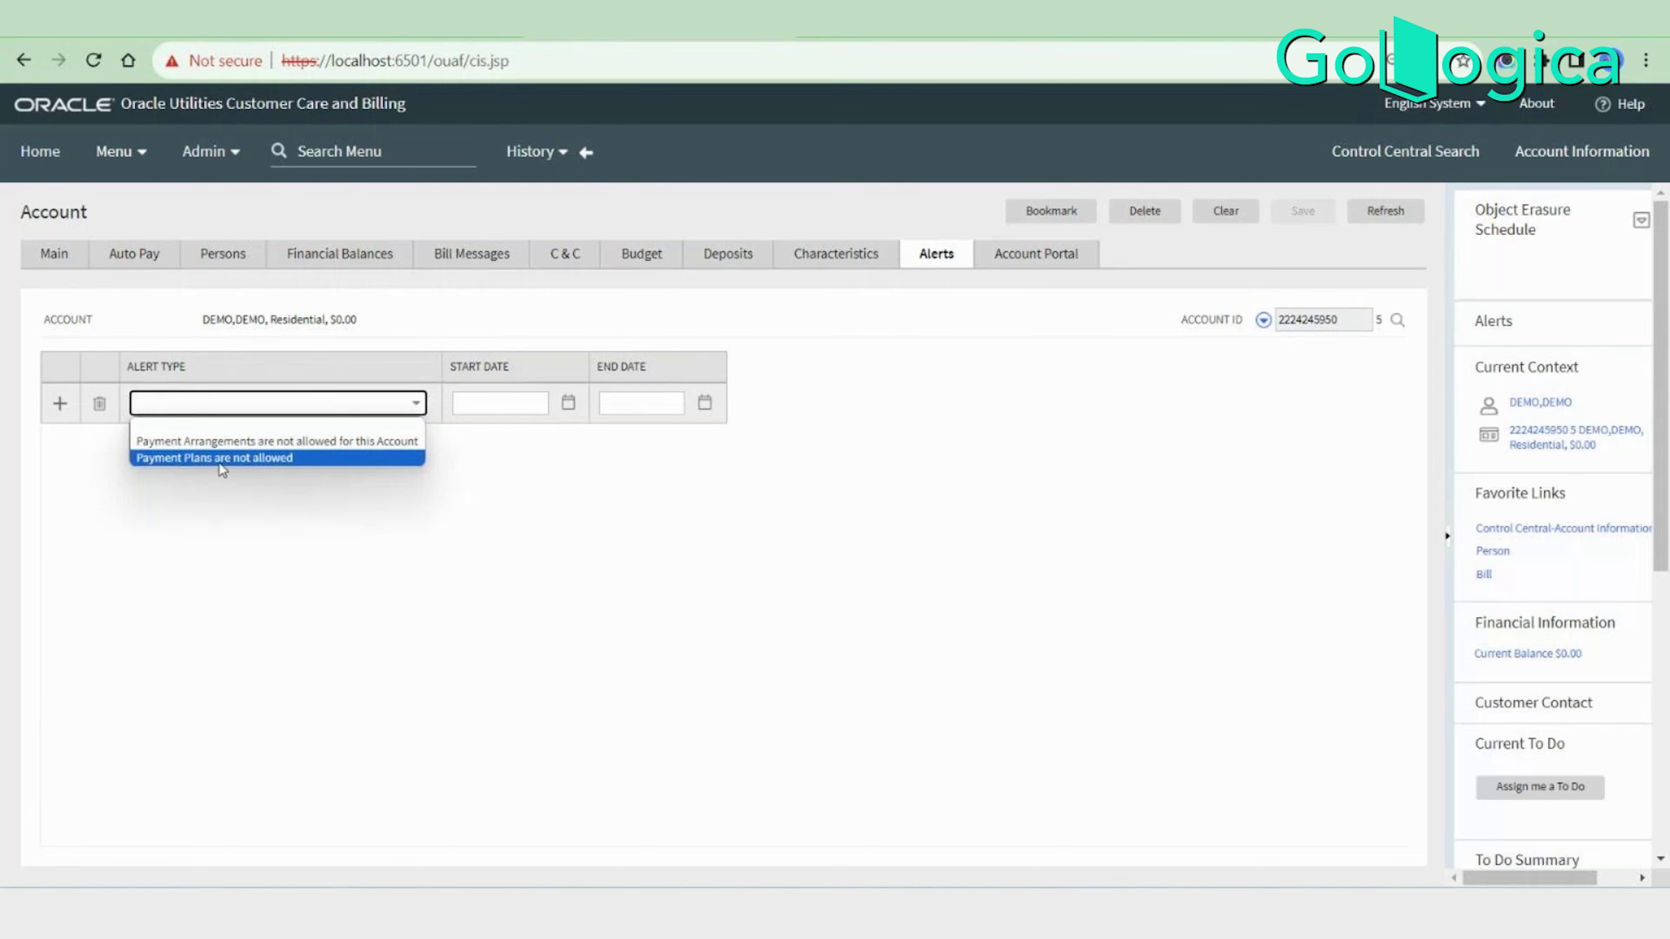
left_click(381, 595)
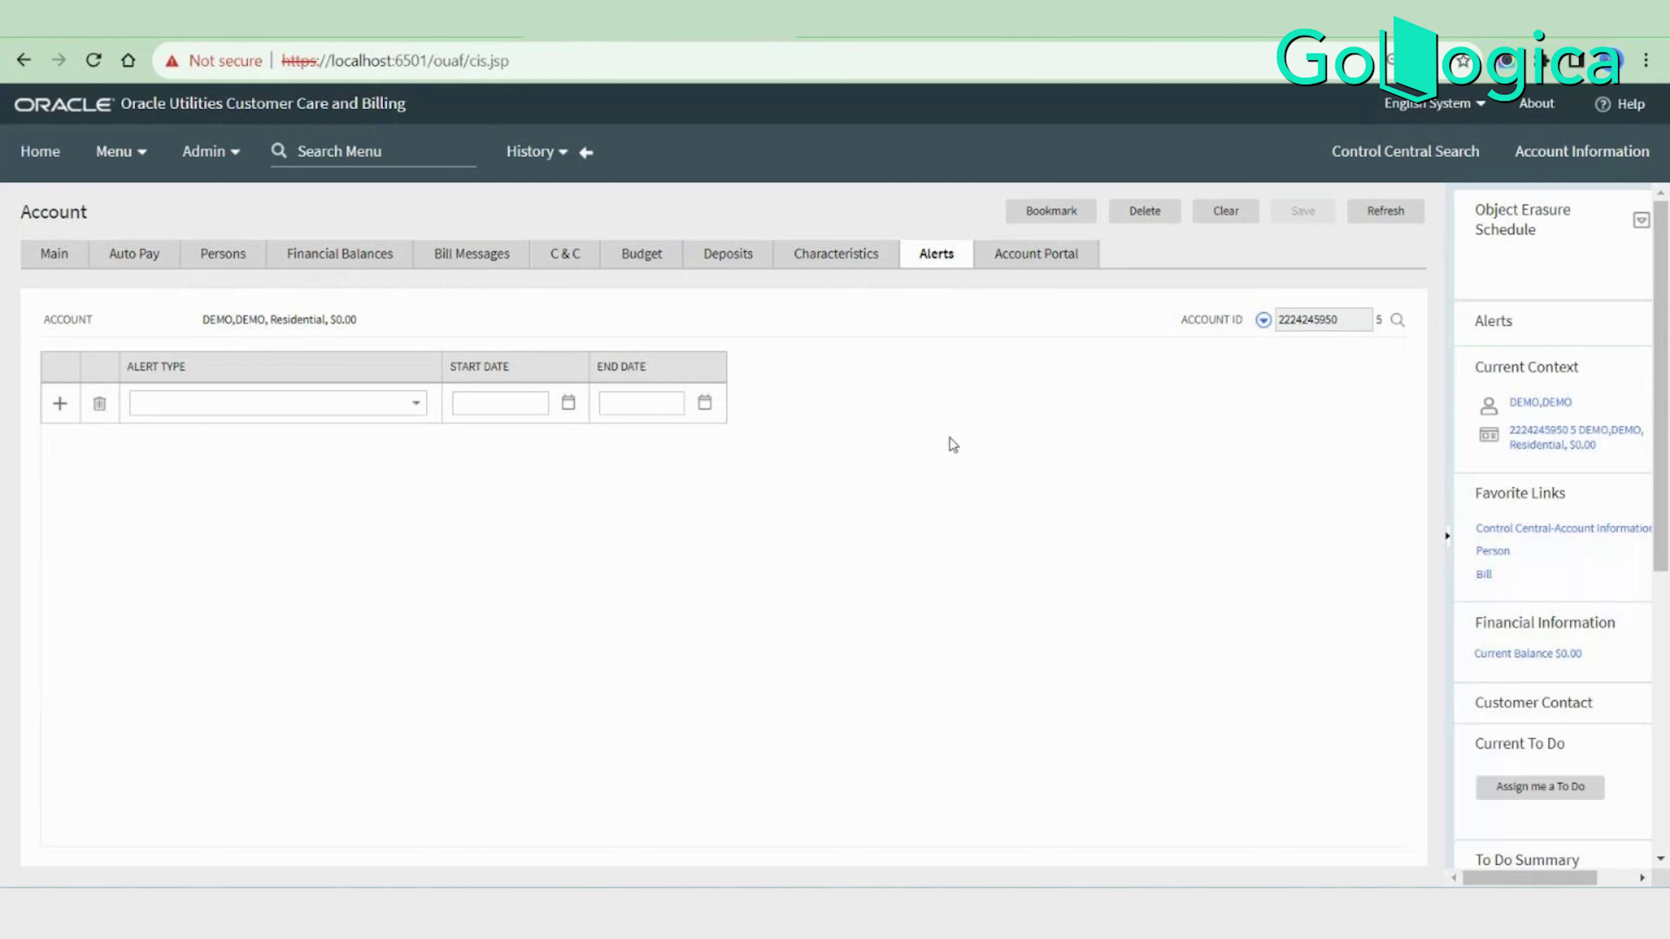
Search the application menu for "alert" and open the Alert Type page.
left_click(321, 153)
type("alert")
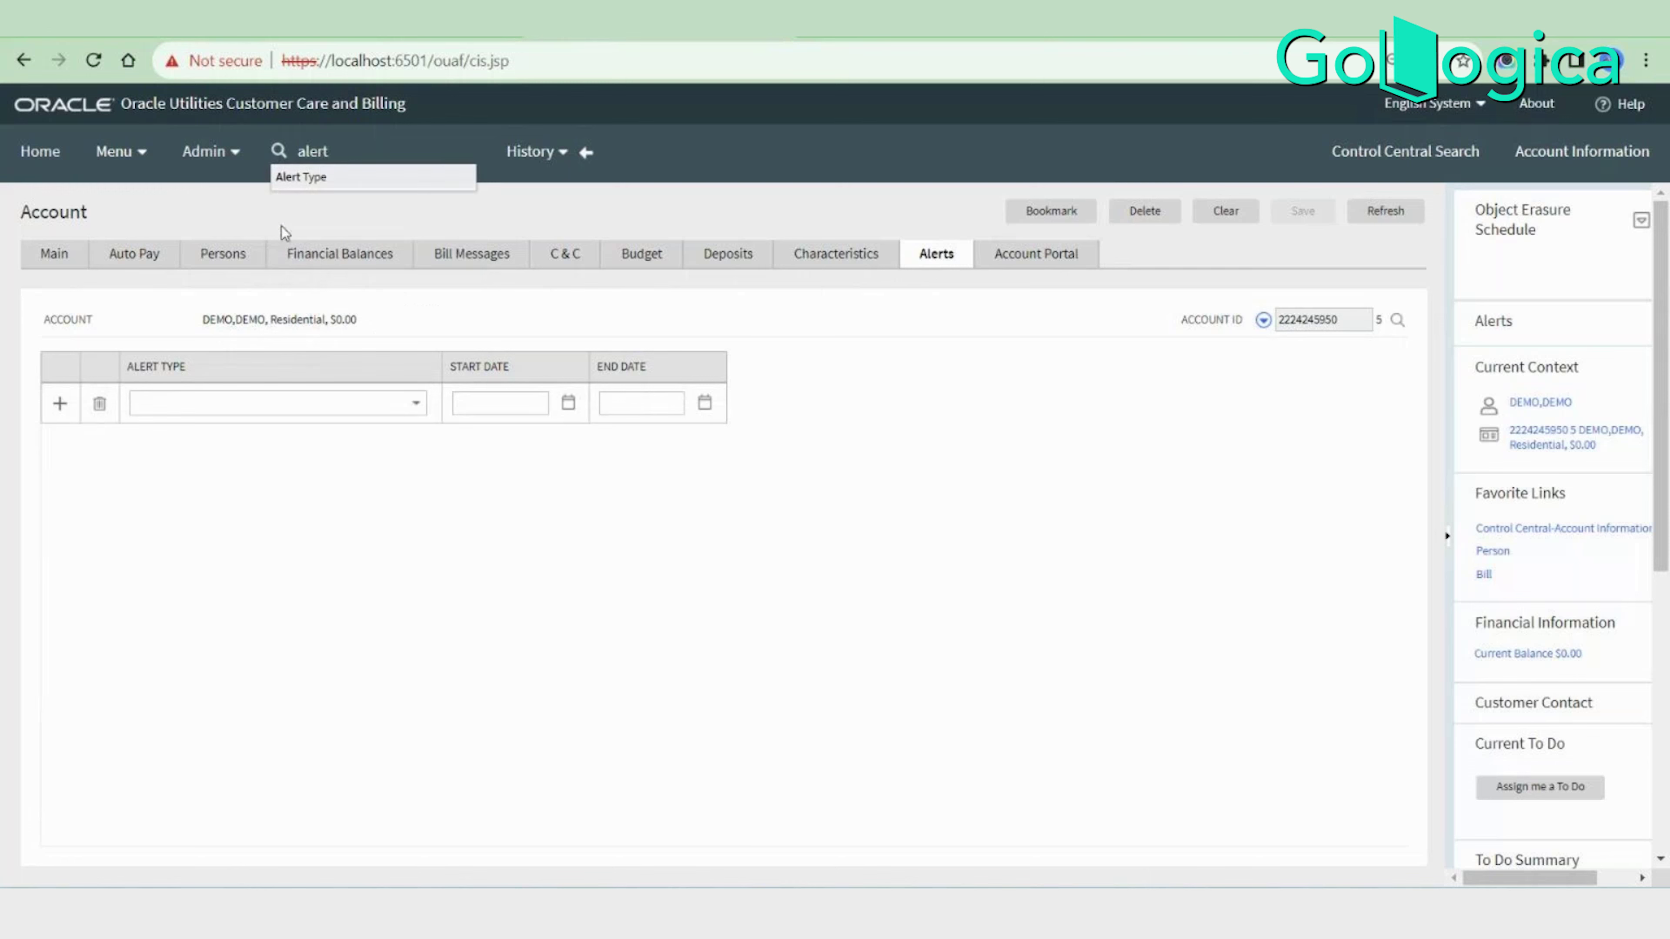
left_click(325, 176)
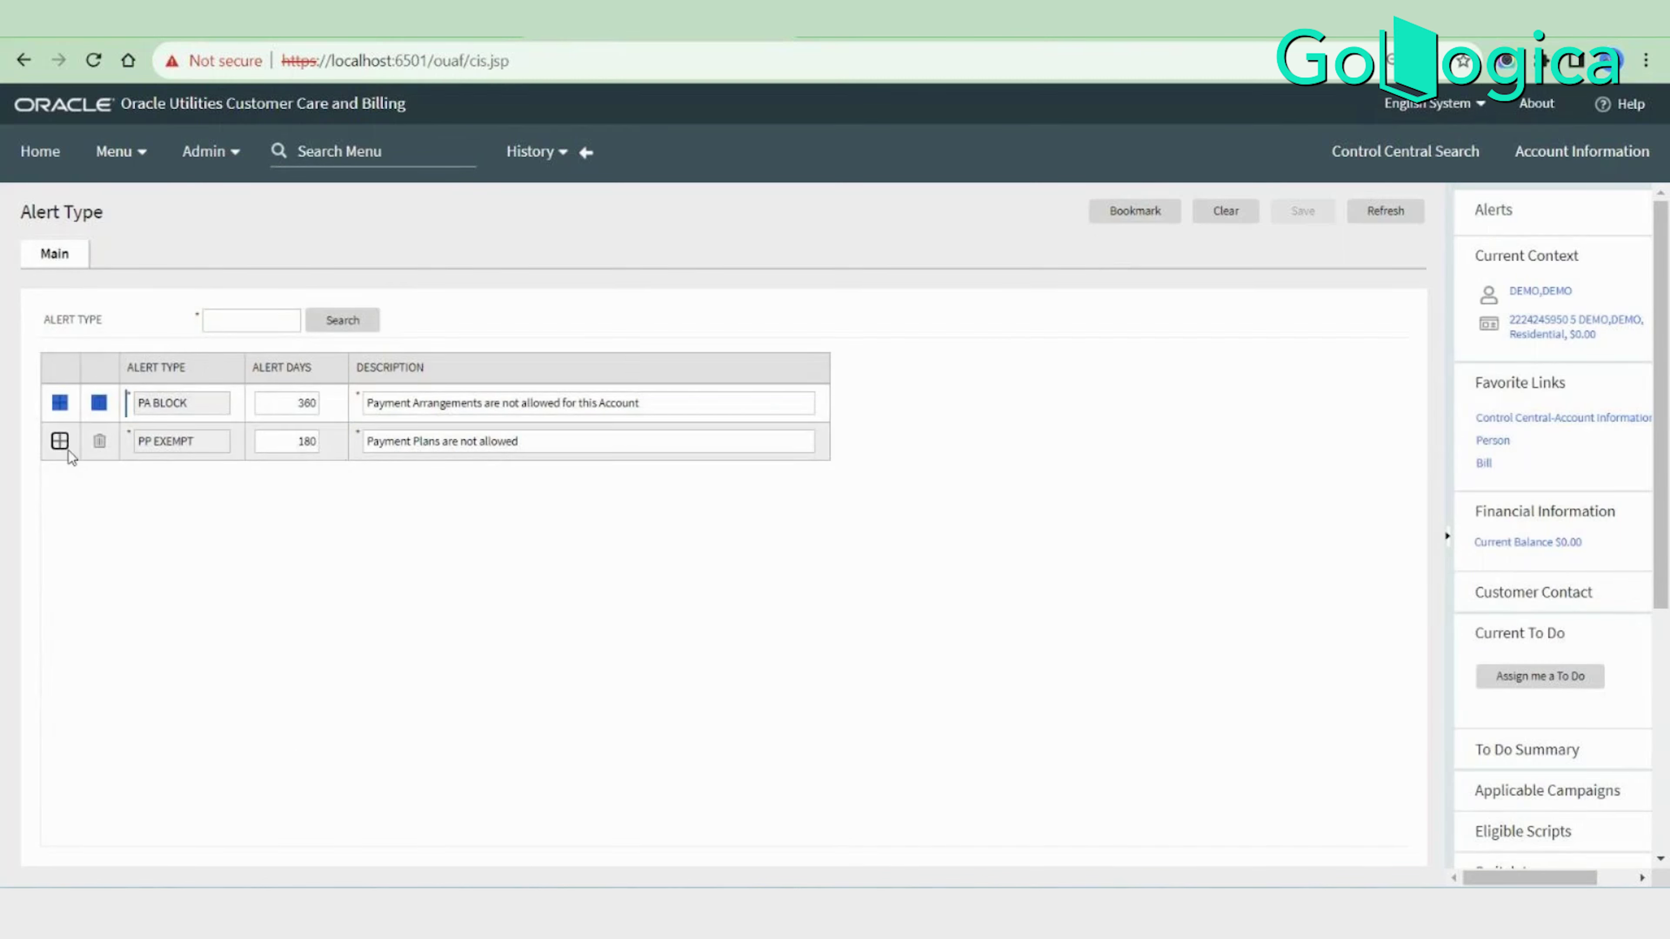
Add and save an alert type DEMO with 90 alert days and the description DEMO CUSTOMER.
left_click(60, 441)
left_click(202, 475)
type("DEMO")
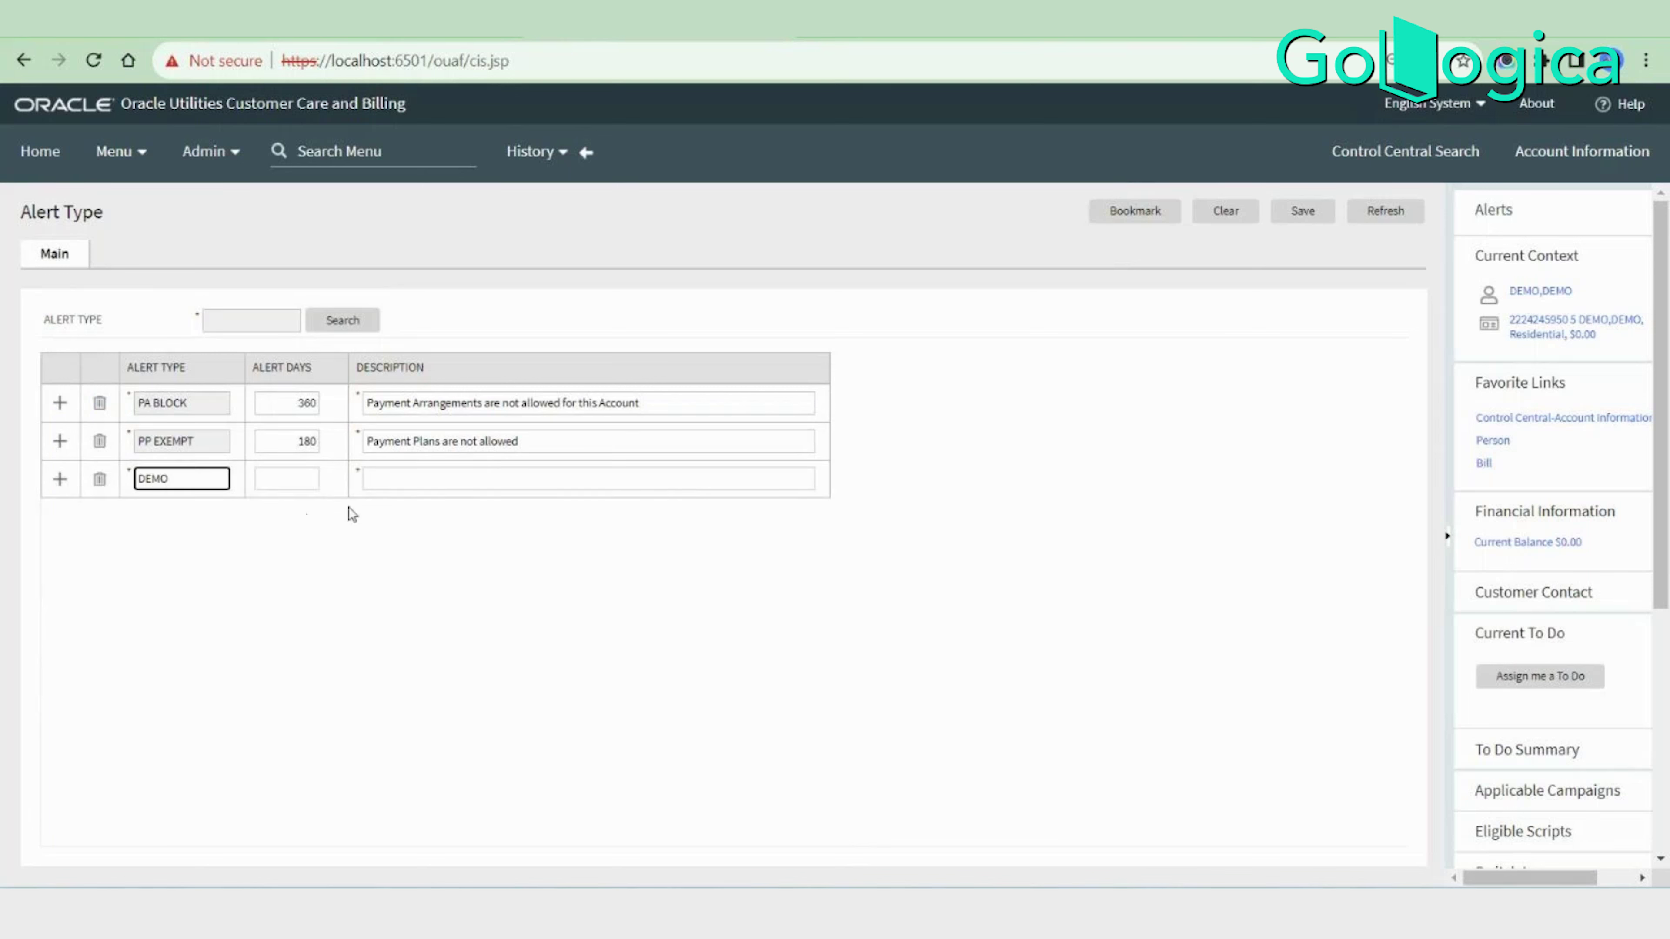
left_click(317, 480)
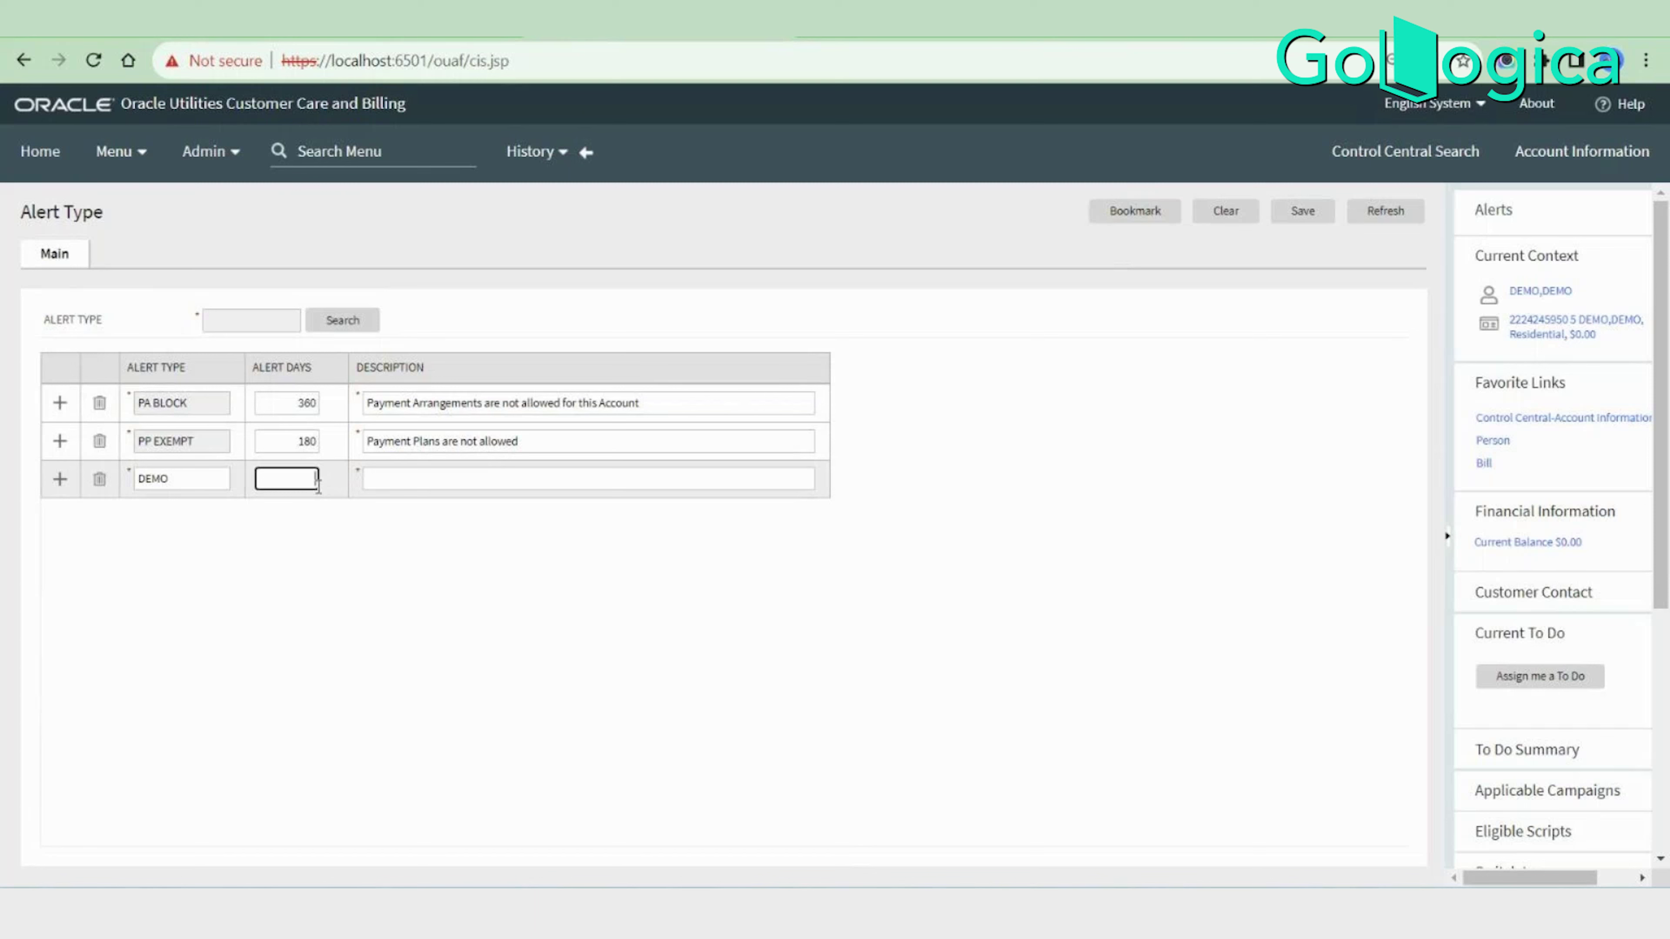
type("90")
left_click(450, 478)
type("DE")
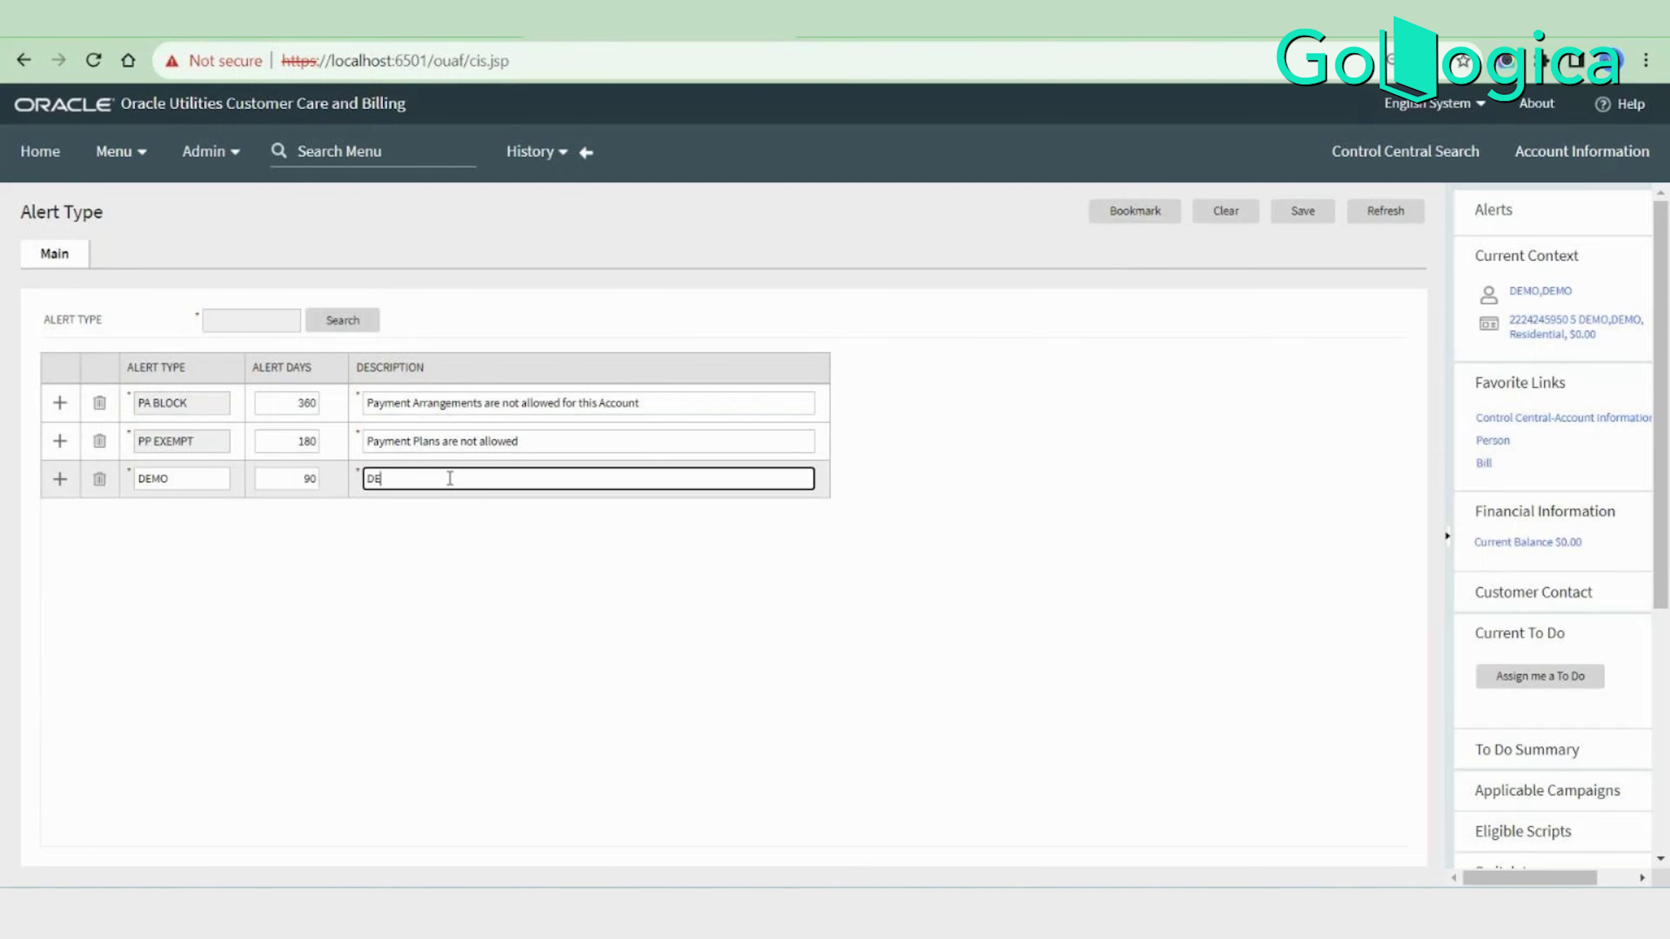
type("MO CUSTOMER")
left_click(562, 597)
left_click(1302, 212)
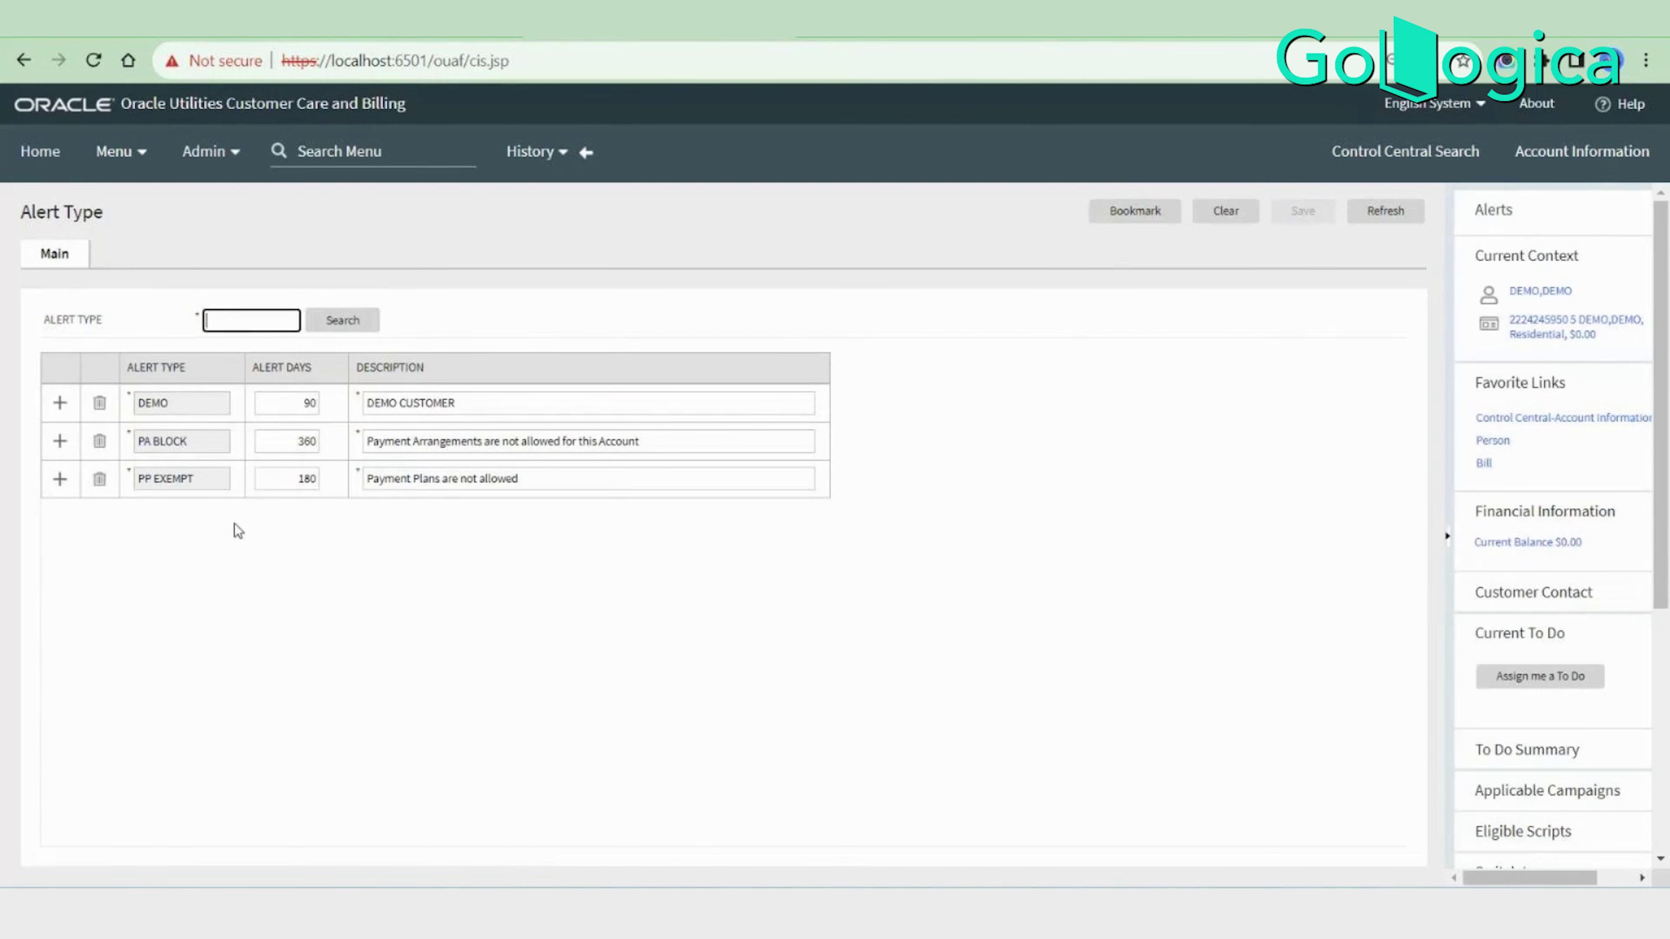
double_click(193, 402)
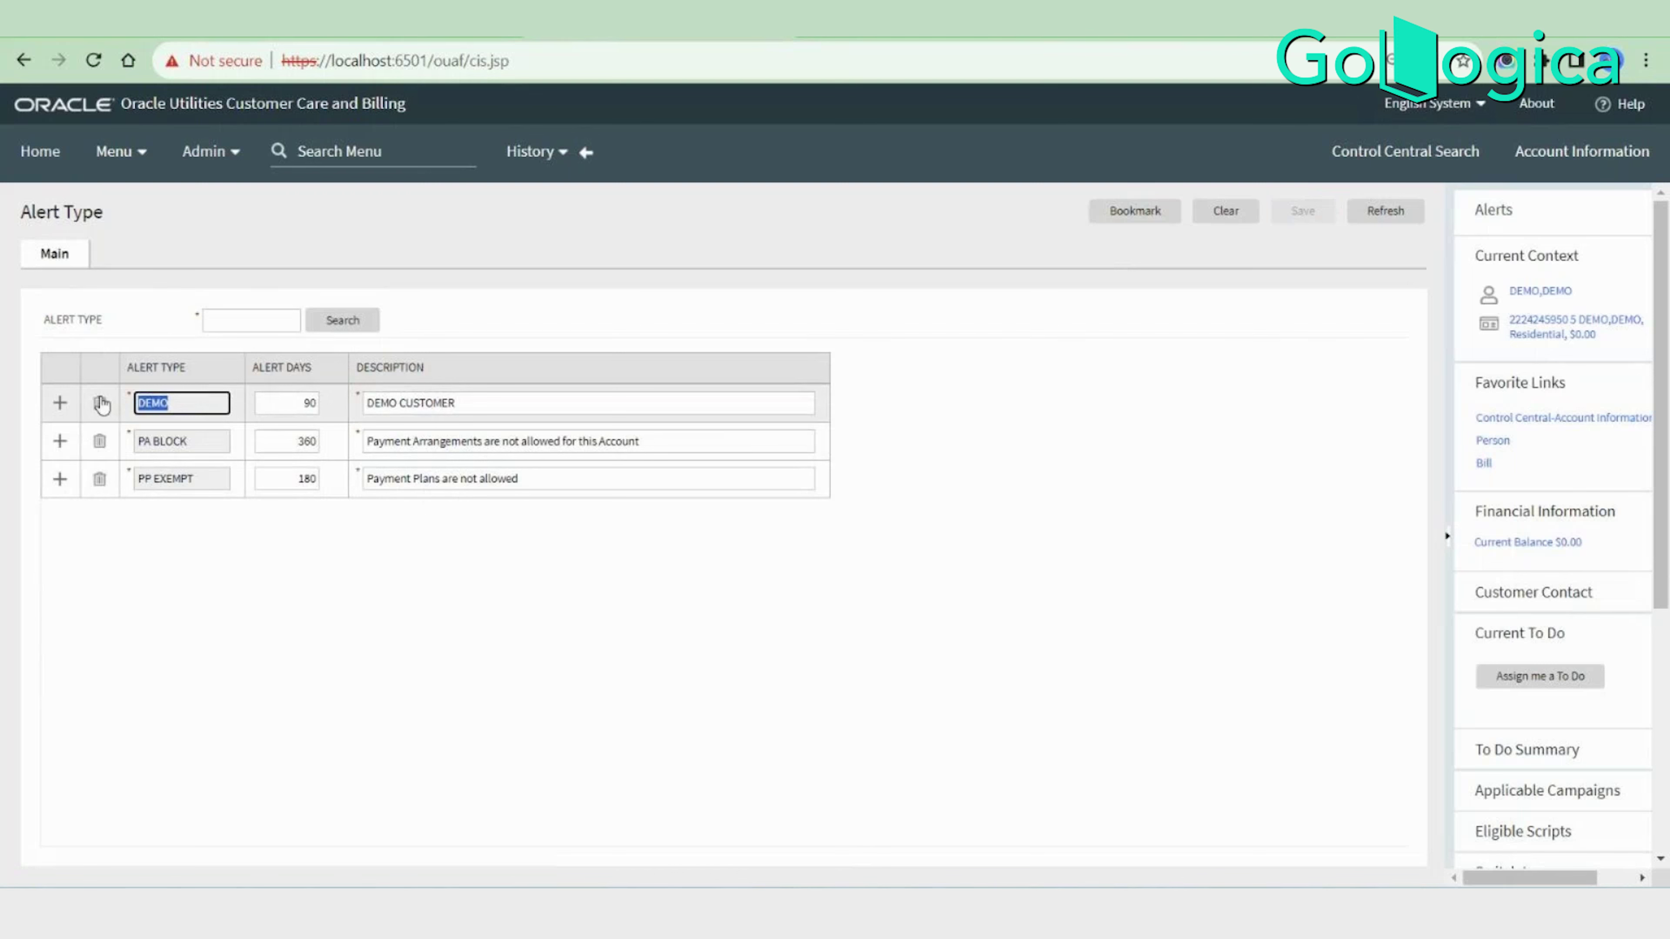
Return to the account's Alerts page, refresh it and check the alert type choices for the new entry.
left_click(587, 155)
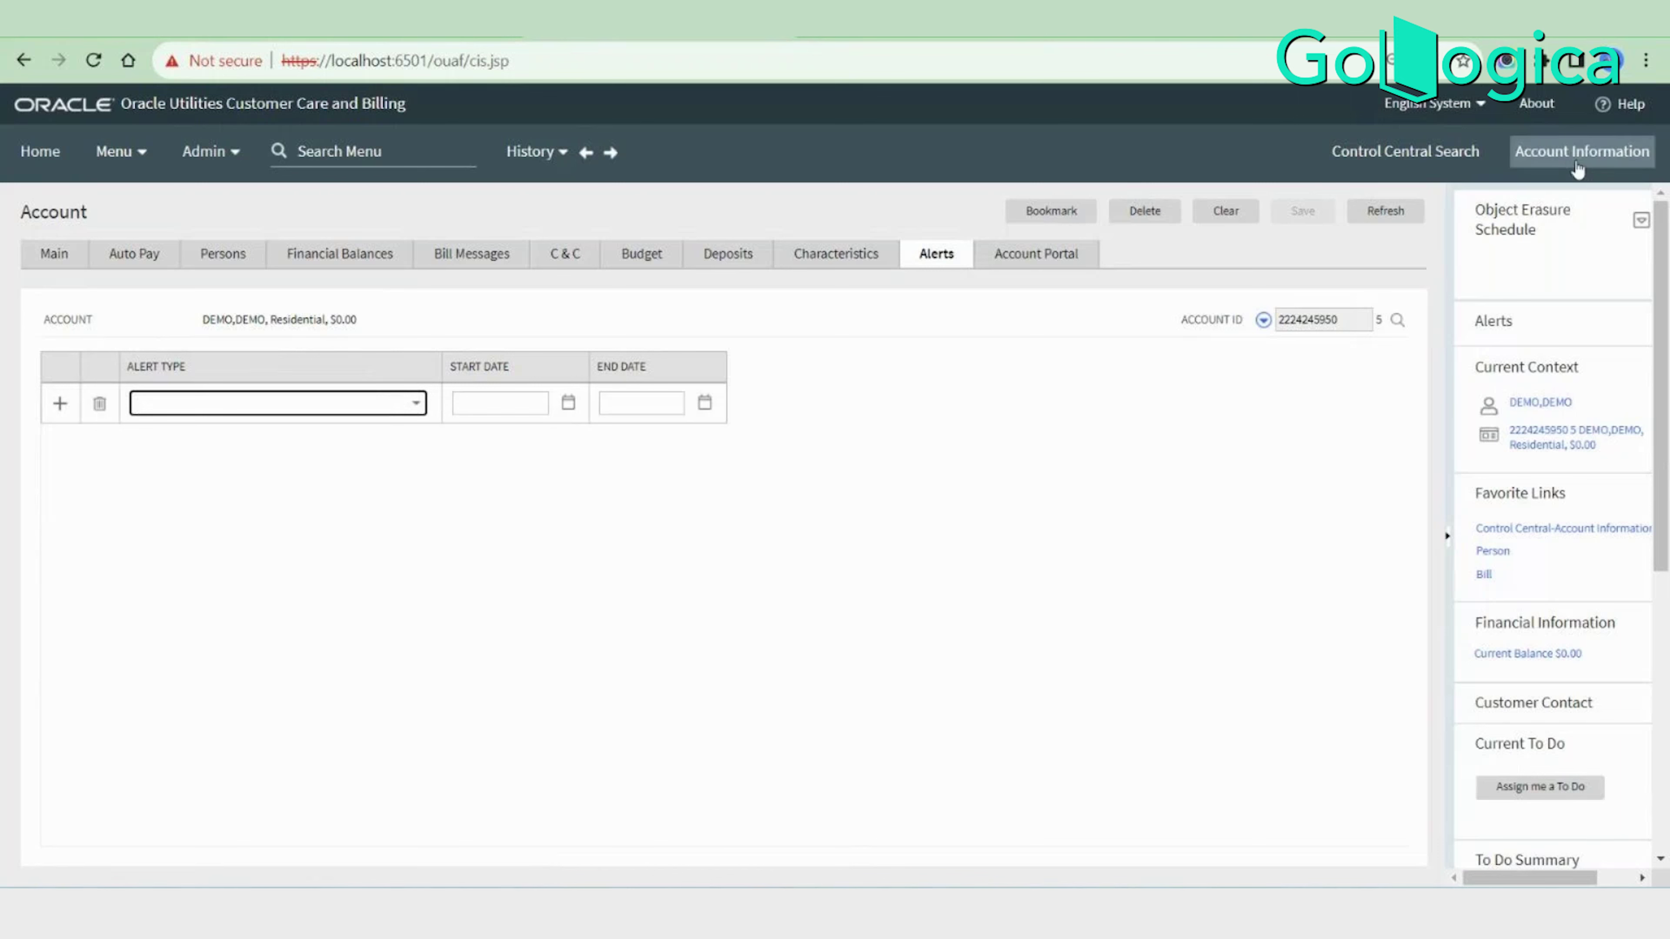
left_click(1418, 242)
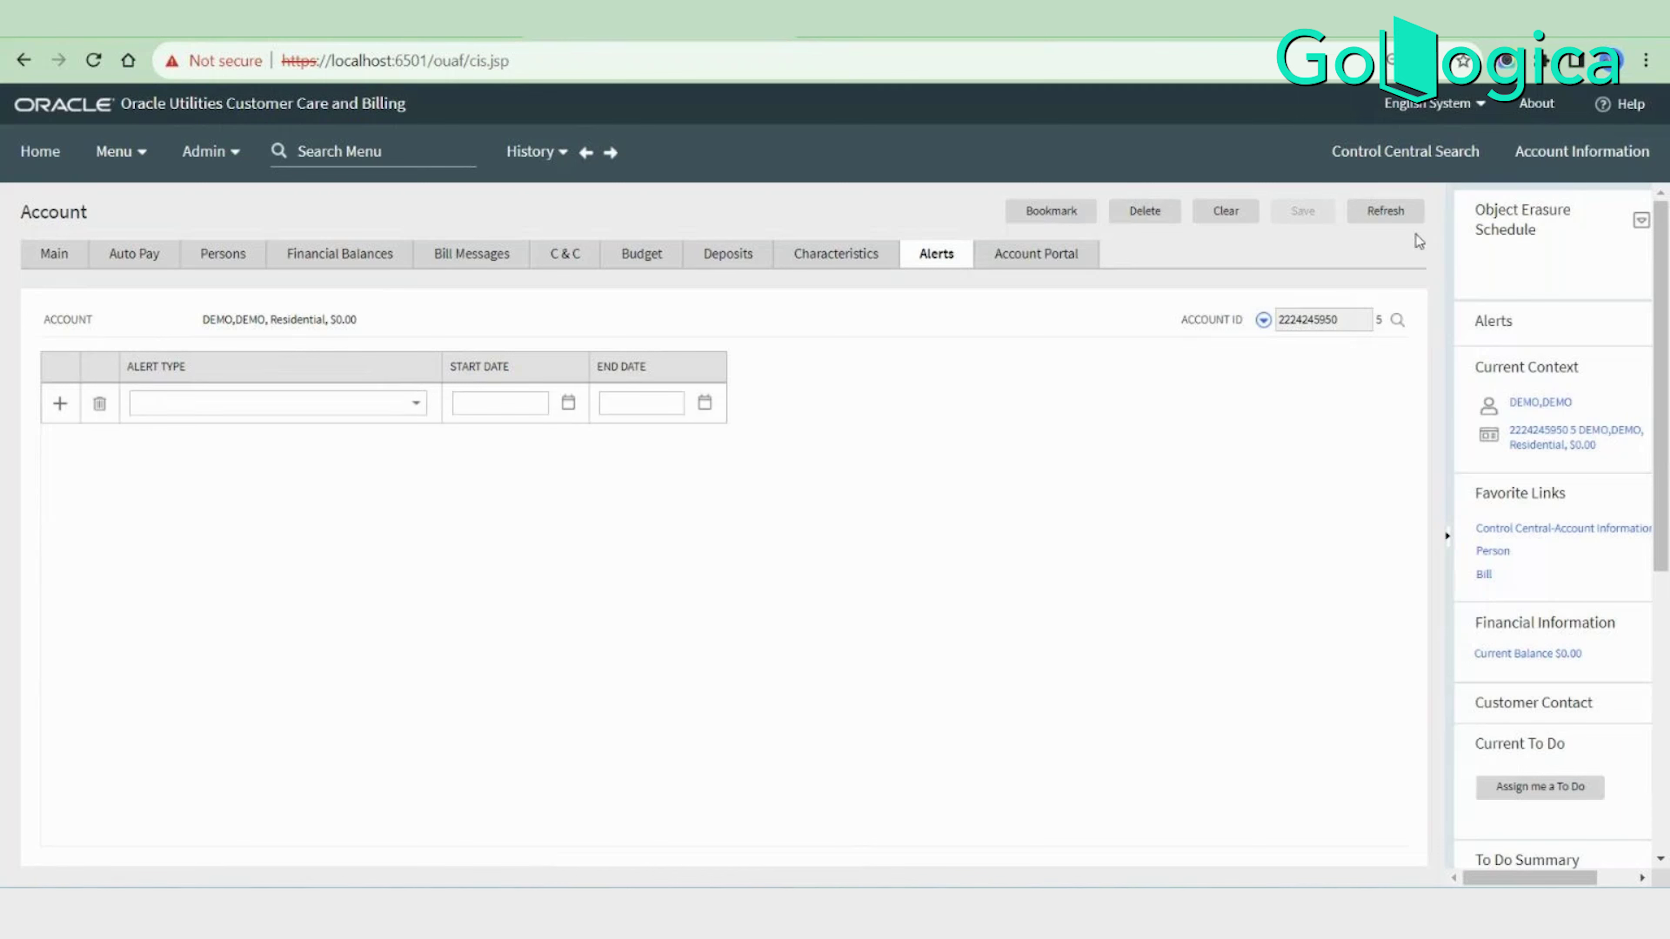
left_click(1403, 221)
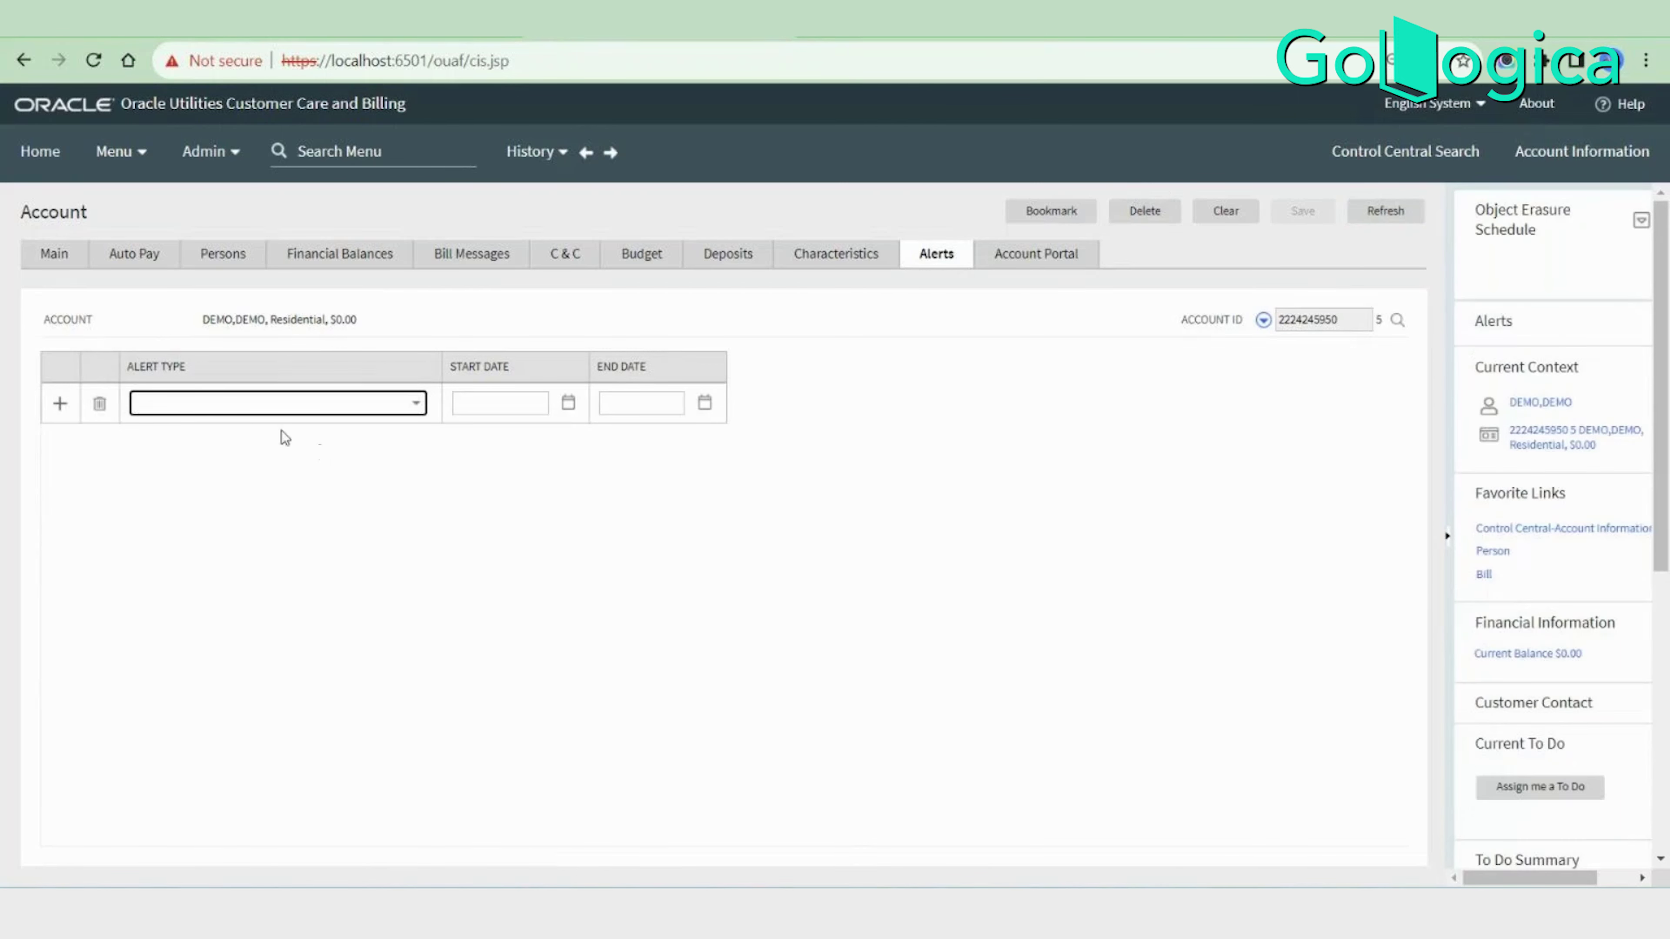
left_click(279, 403)
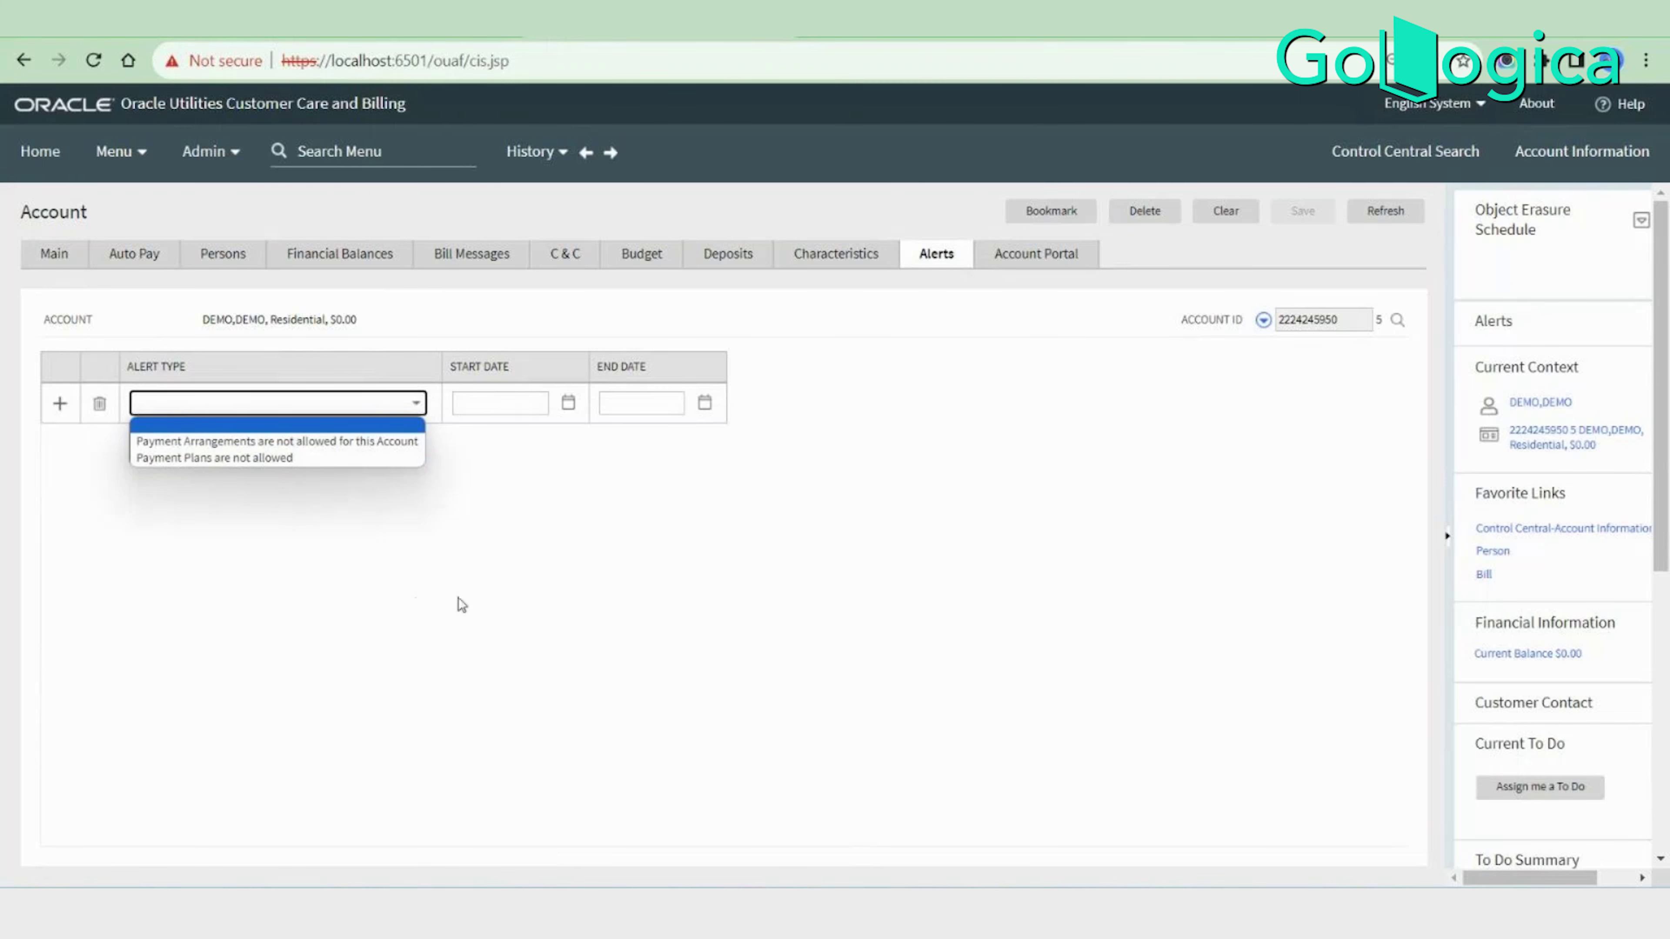
Copy the Global FlushAll line from test.sql in SQL Developer and return to the browser.
mouse_move(1151, 918)
left_click(1151, 809)
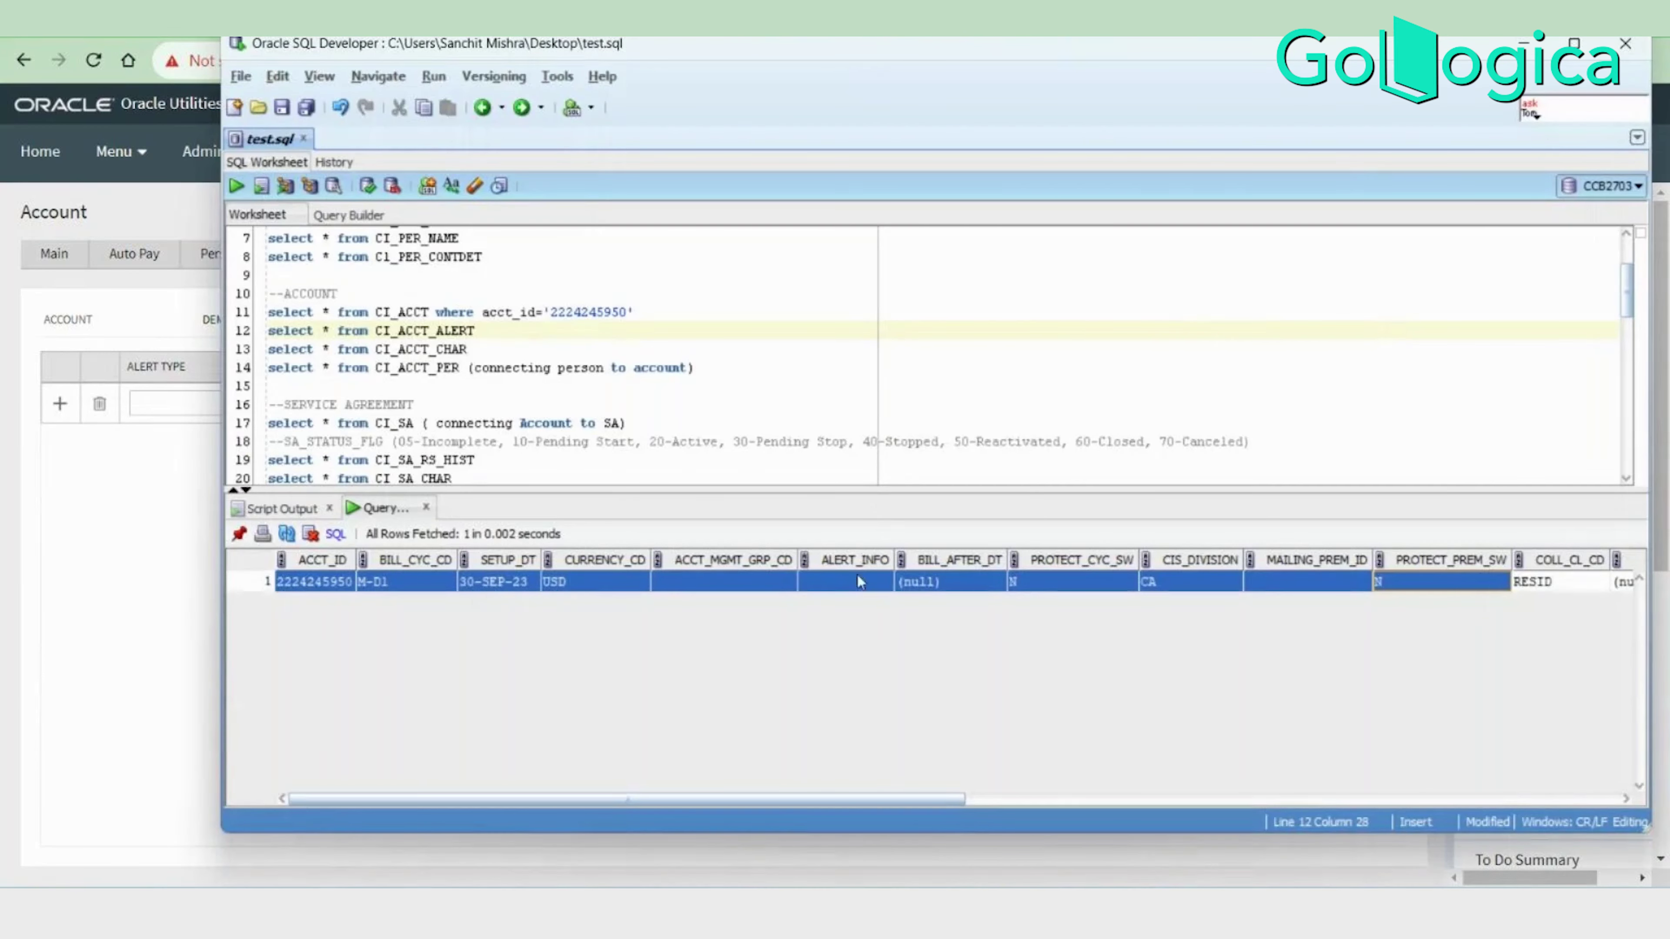
scroll(573, 388, "down", 13)
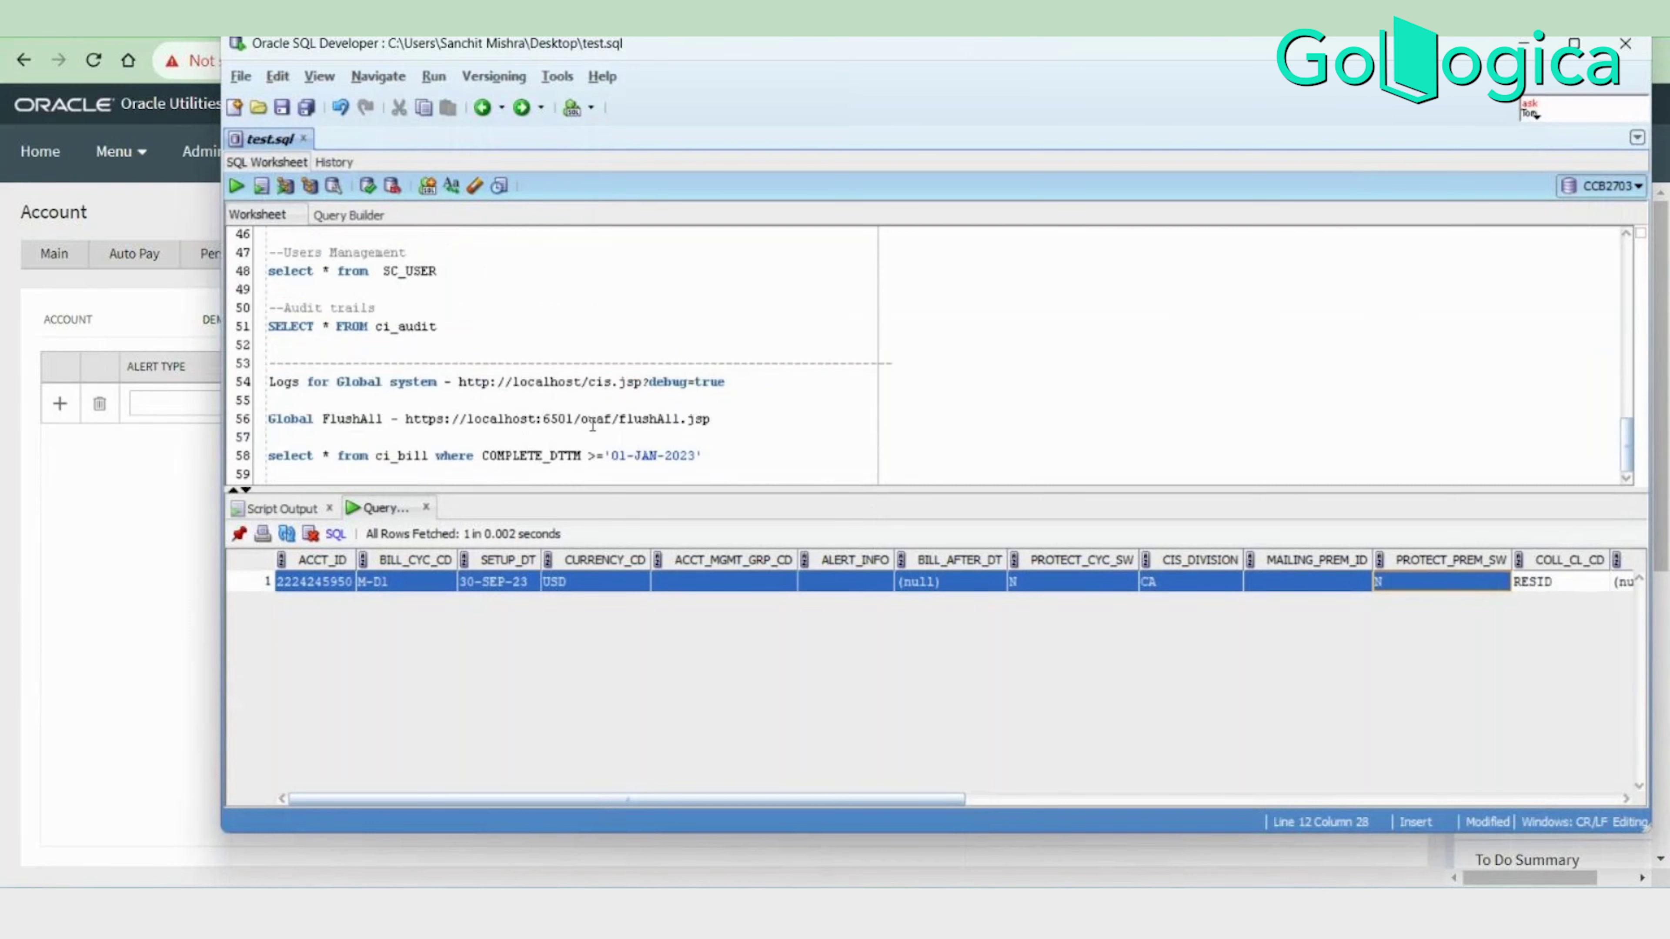
left_click_drag(713, 419, 269, 419)
key("ctrl+c")
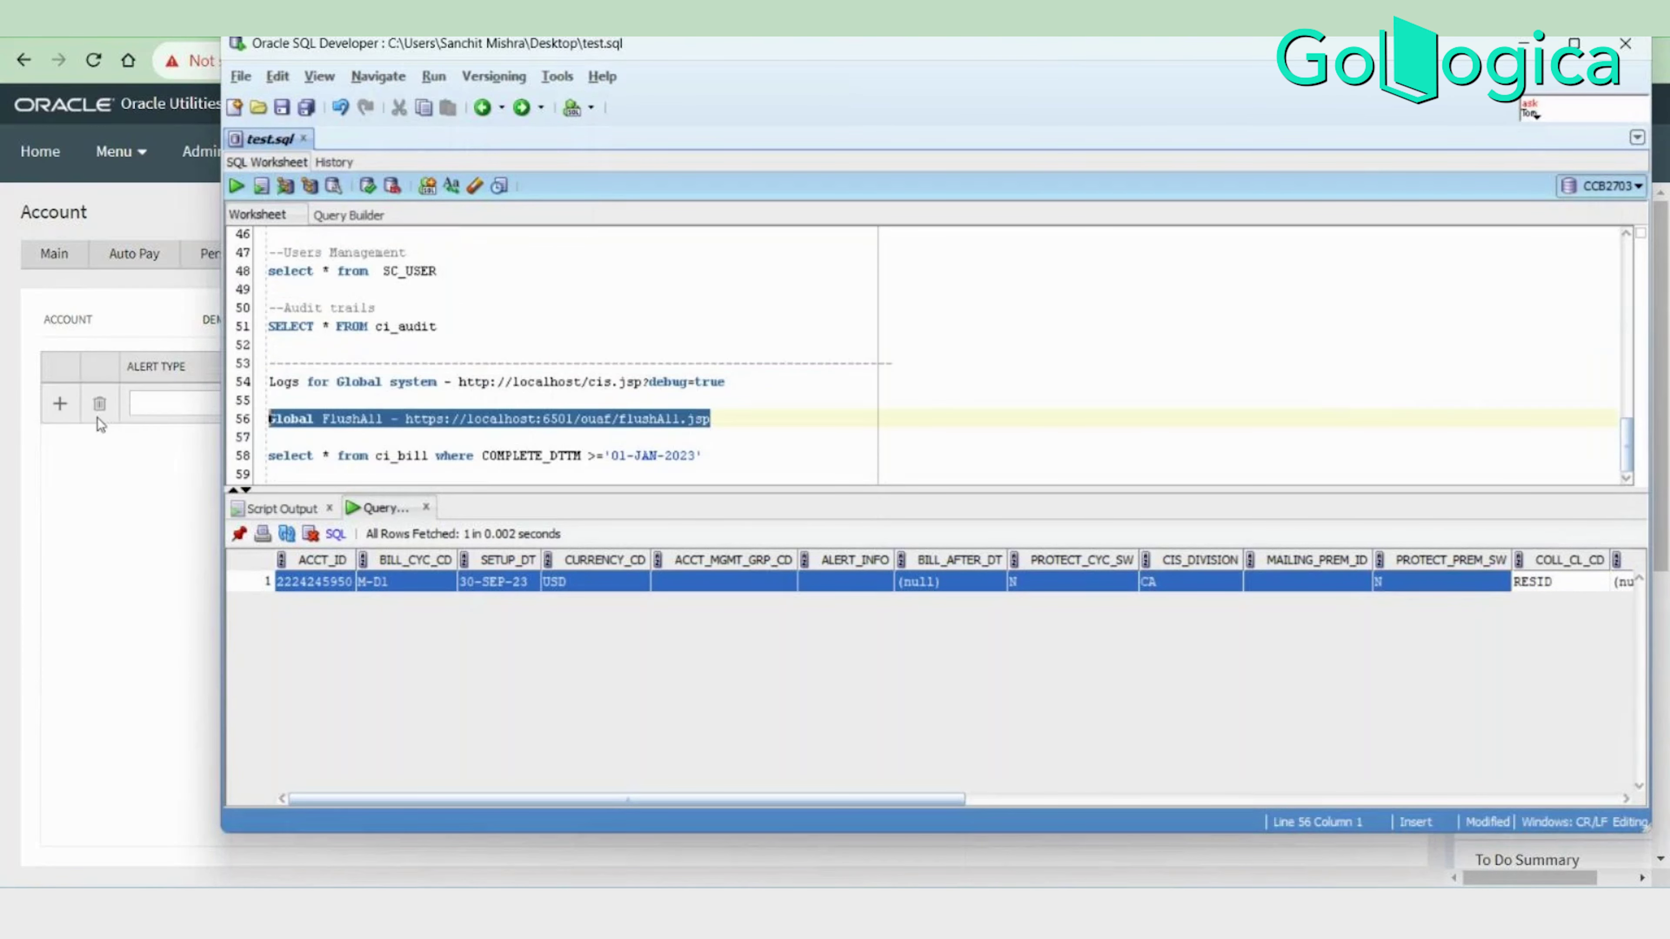
key("alt+Tab")
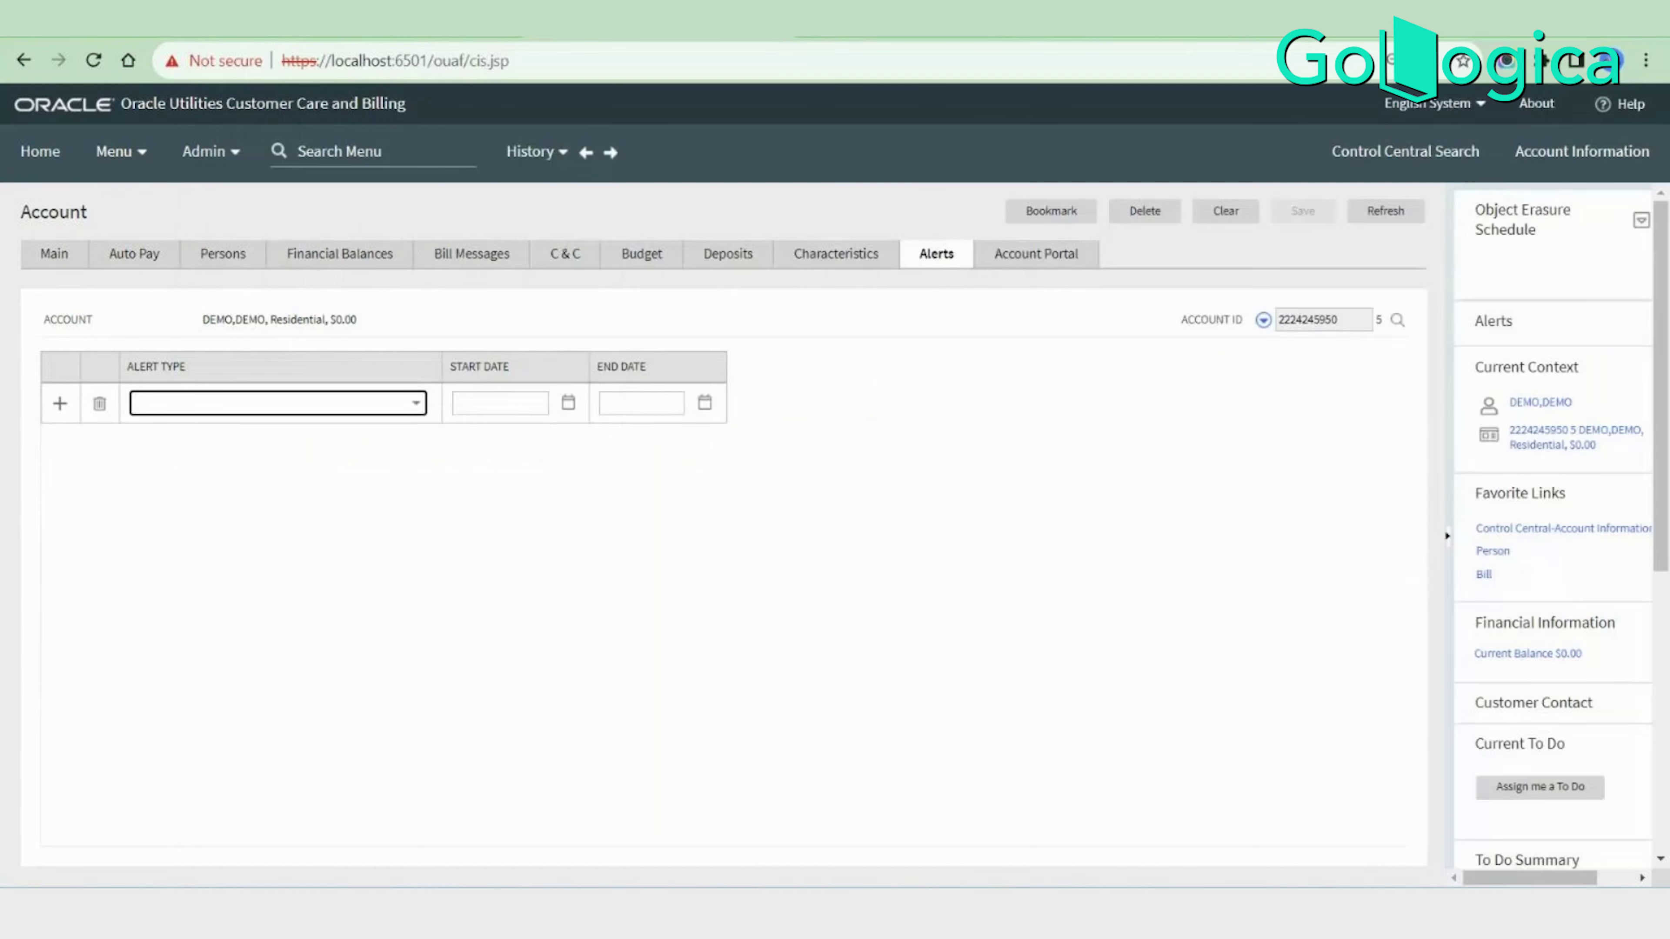
Try to load the whole copied Global FlushAll line, including its label, as the browser address.
left_click(626, 68)
key("ctrl+v")
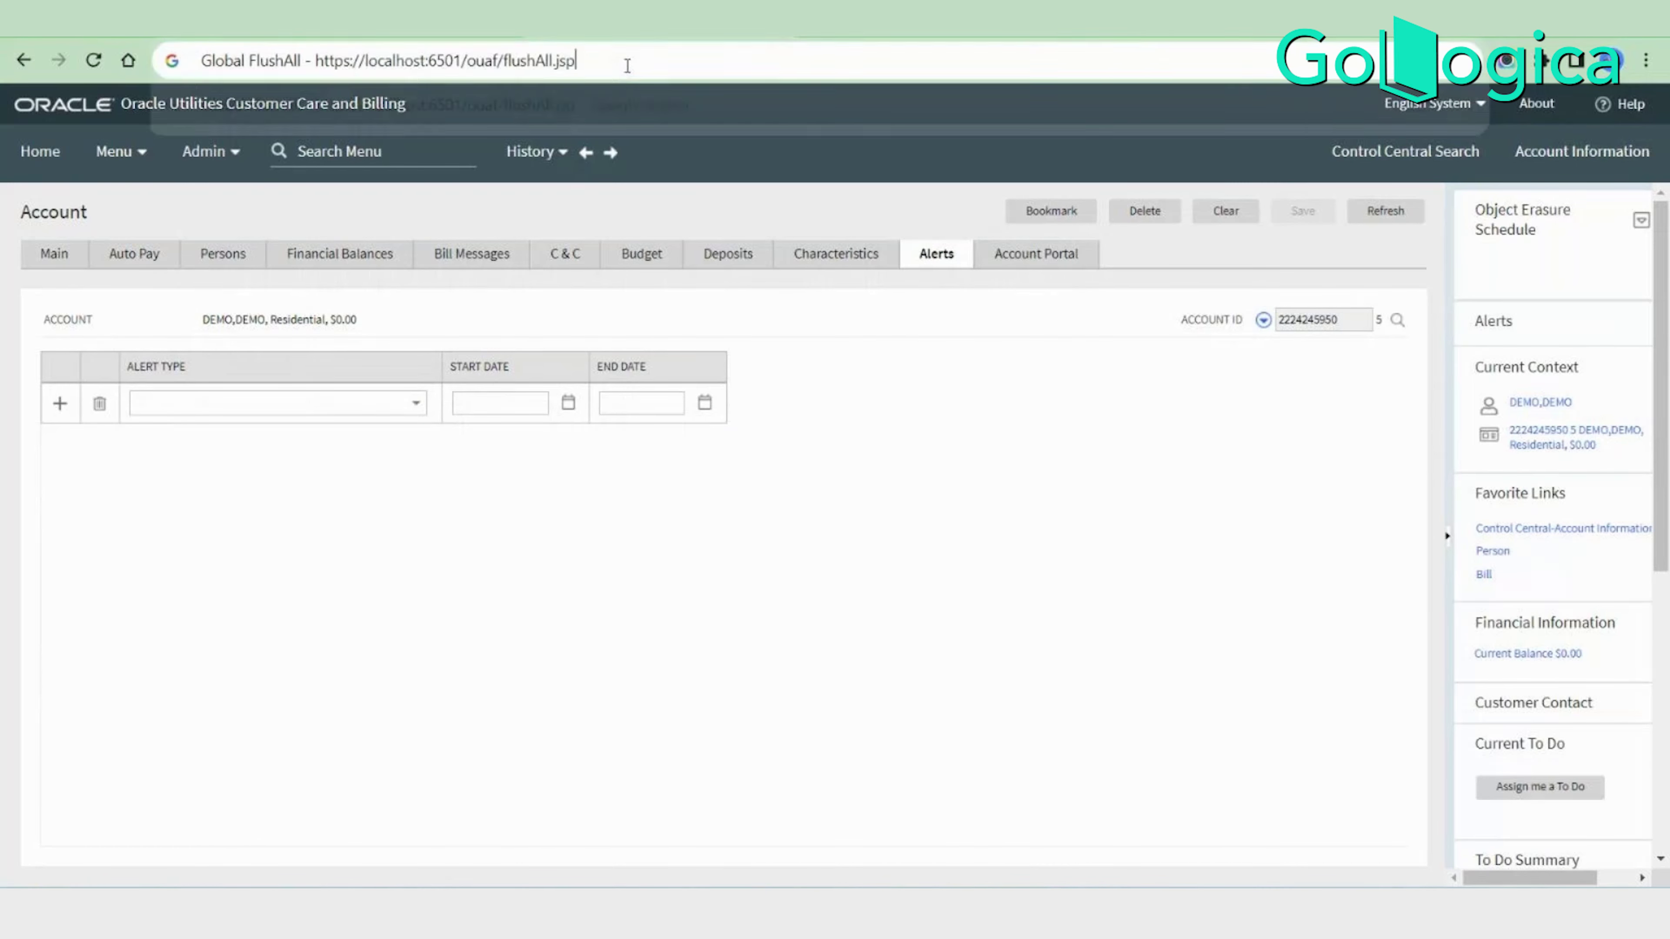
key("Return")
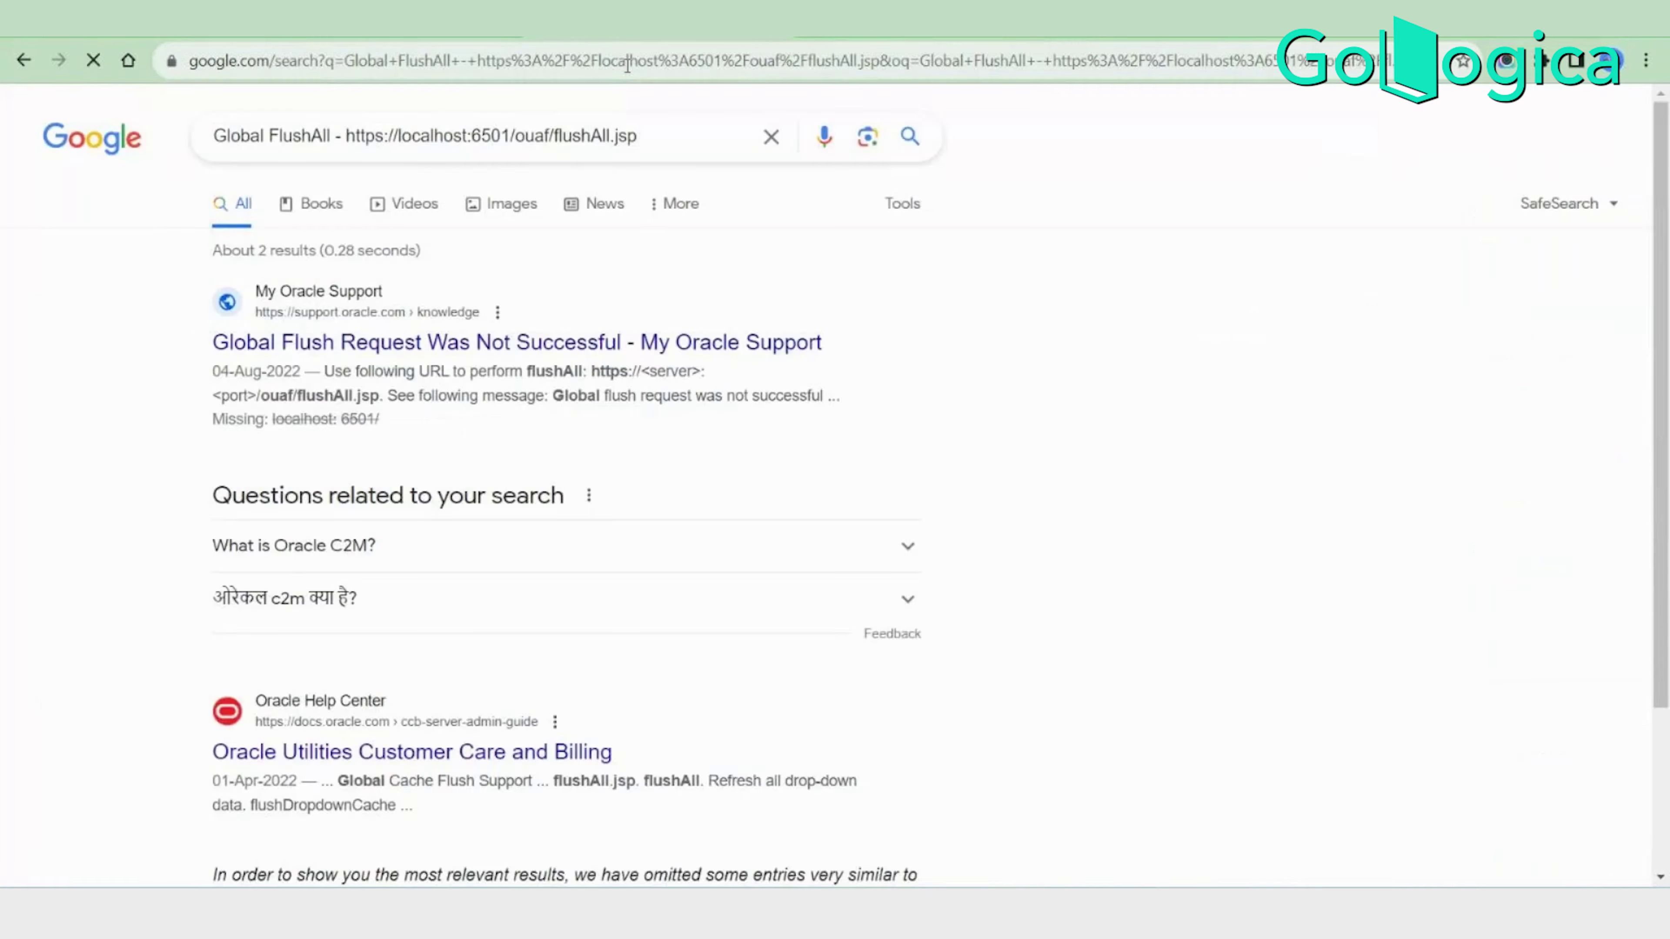
left_click(669, 61)
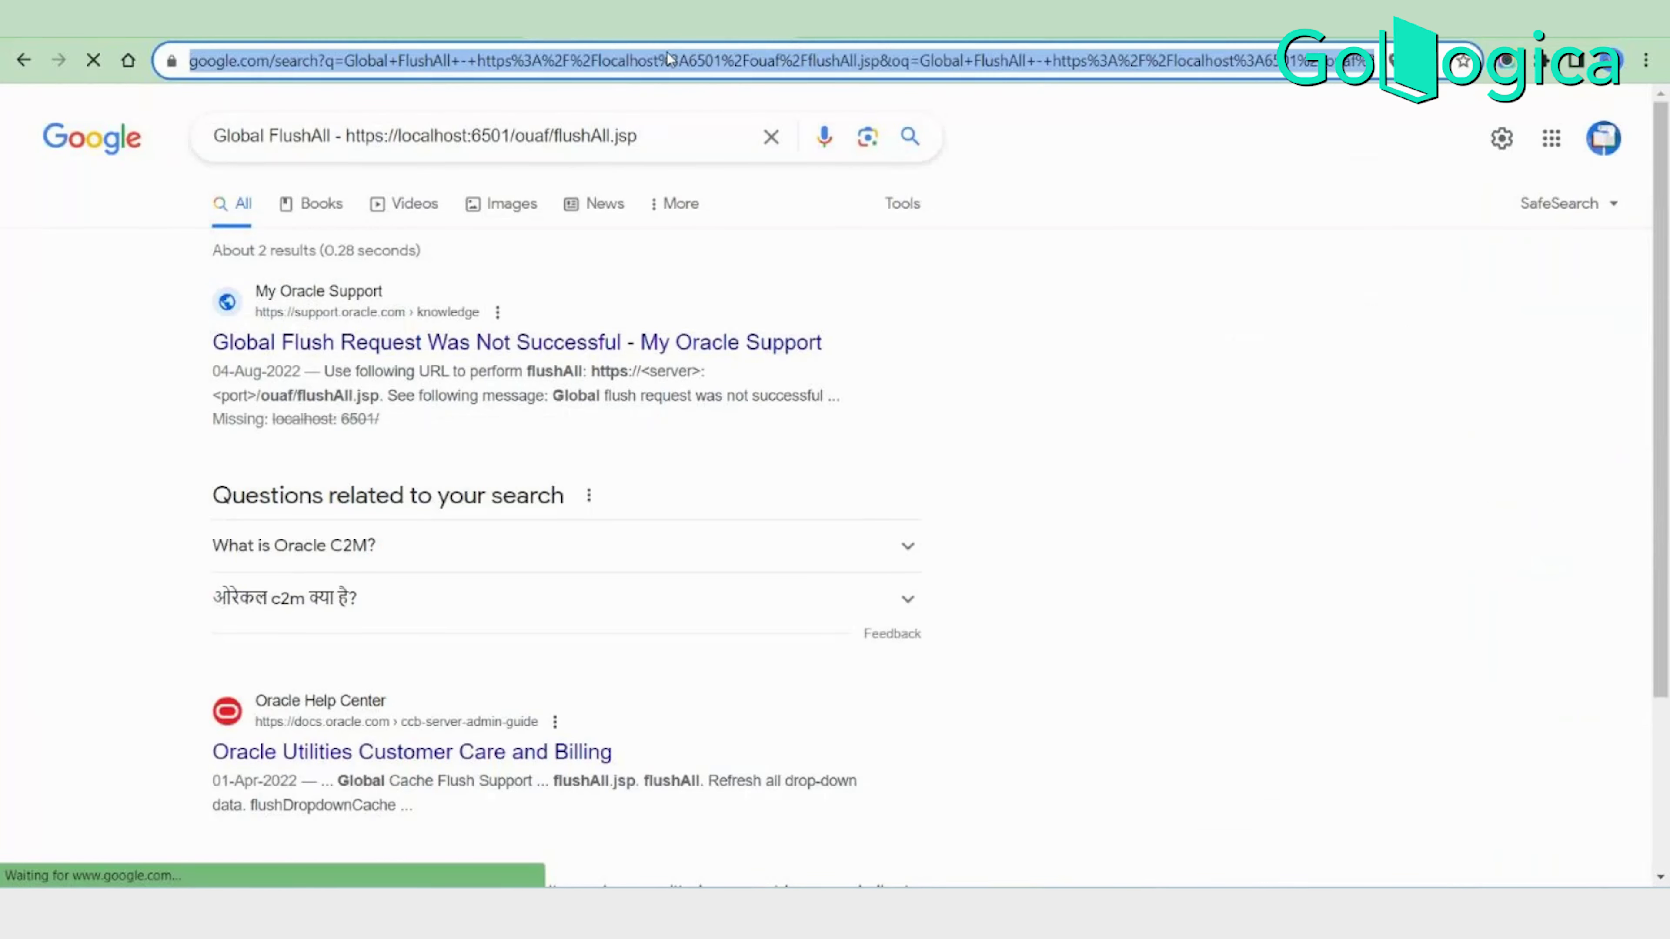
key("ctrl+v")
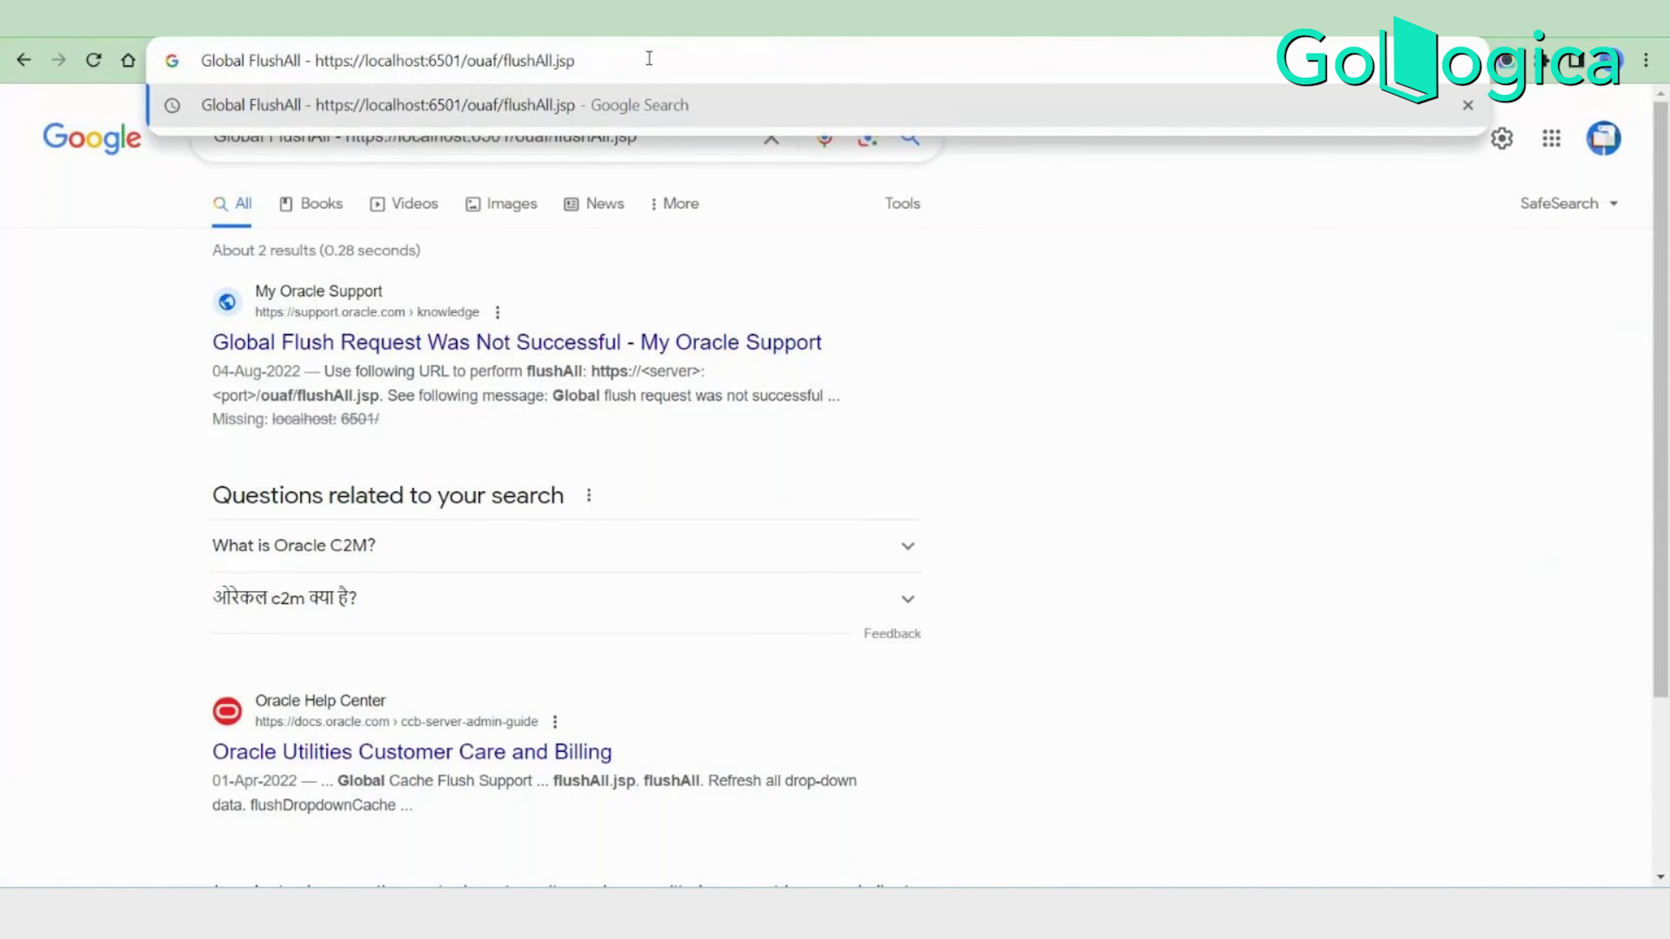
left_click_drag(316, 60, 1, 56)
key("BackSpace")
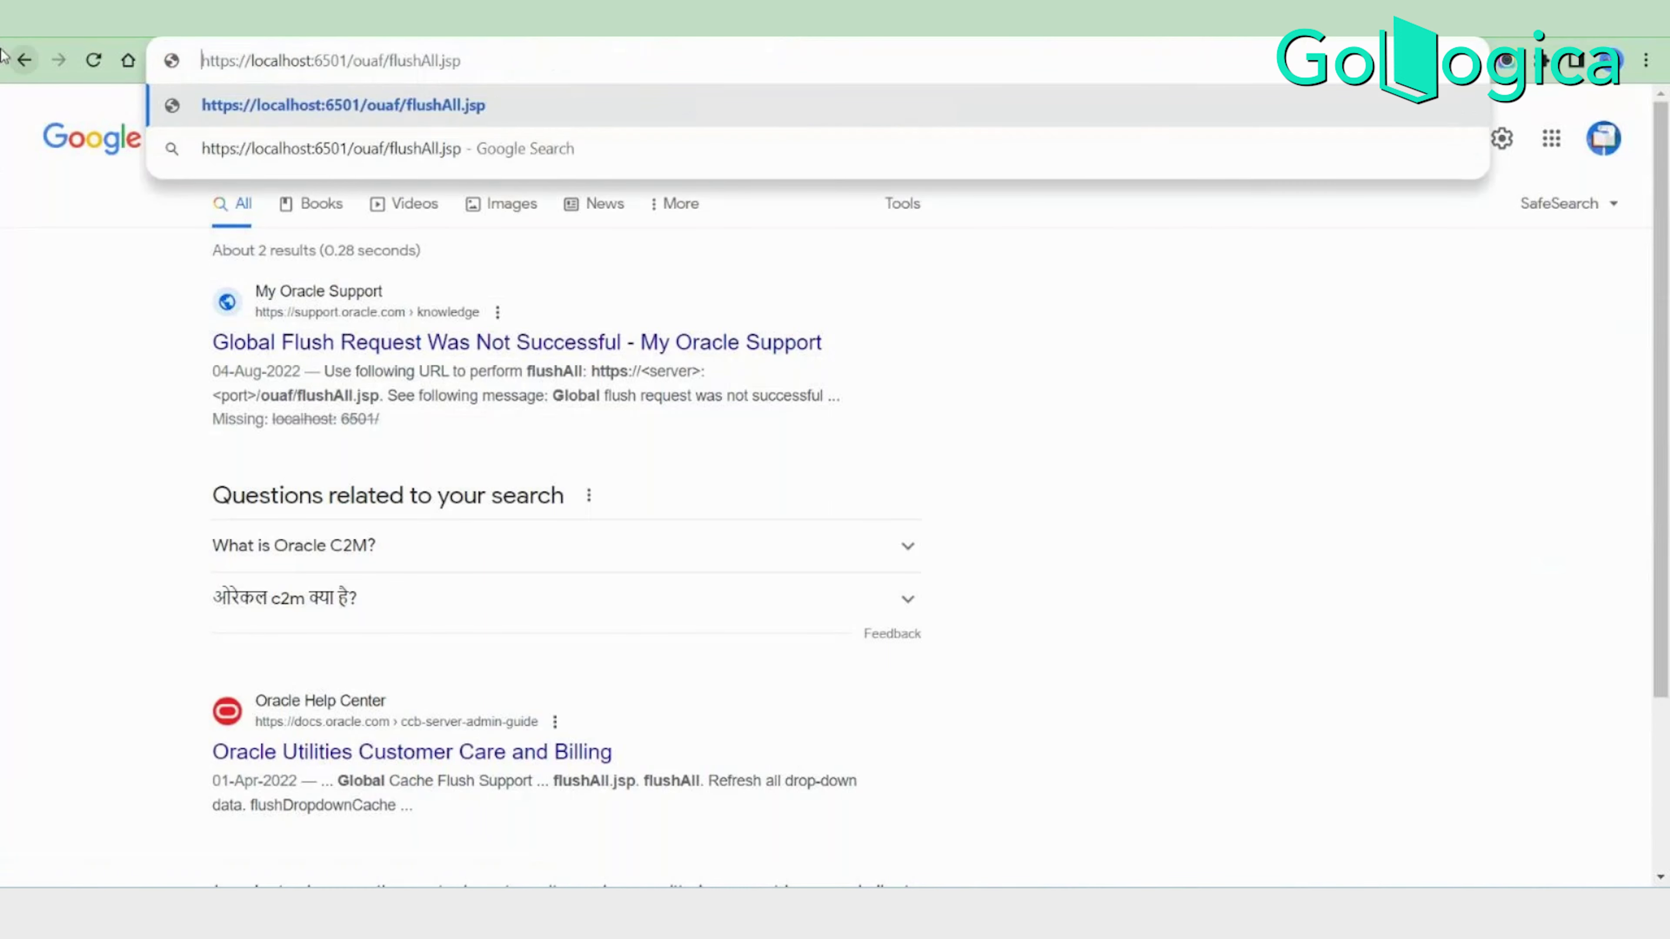
key("Return")
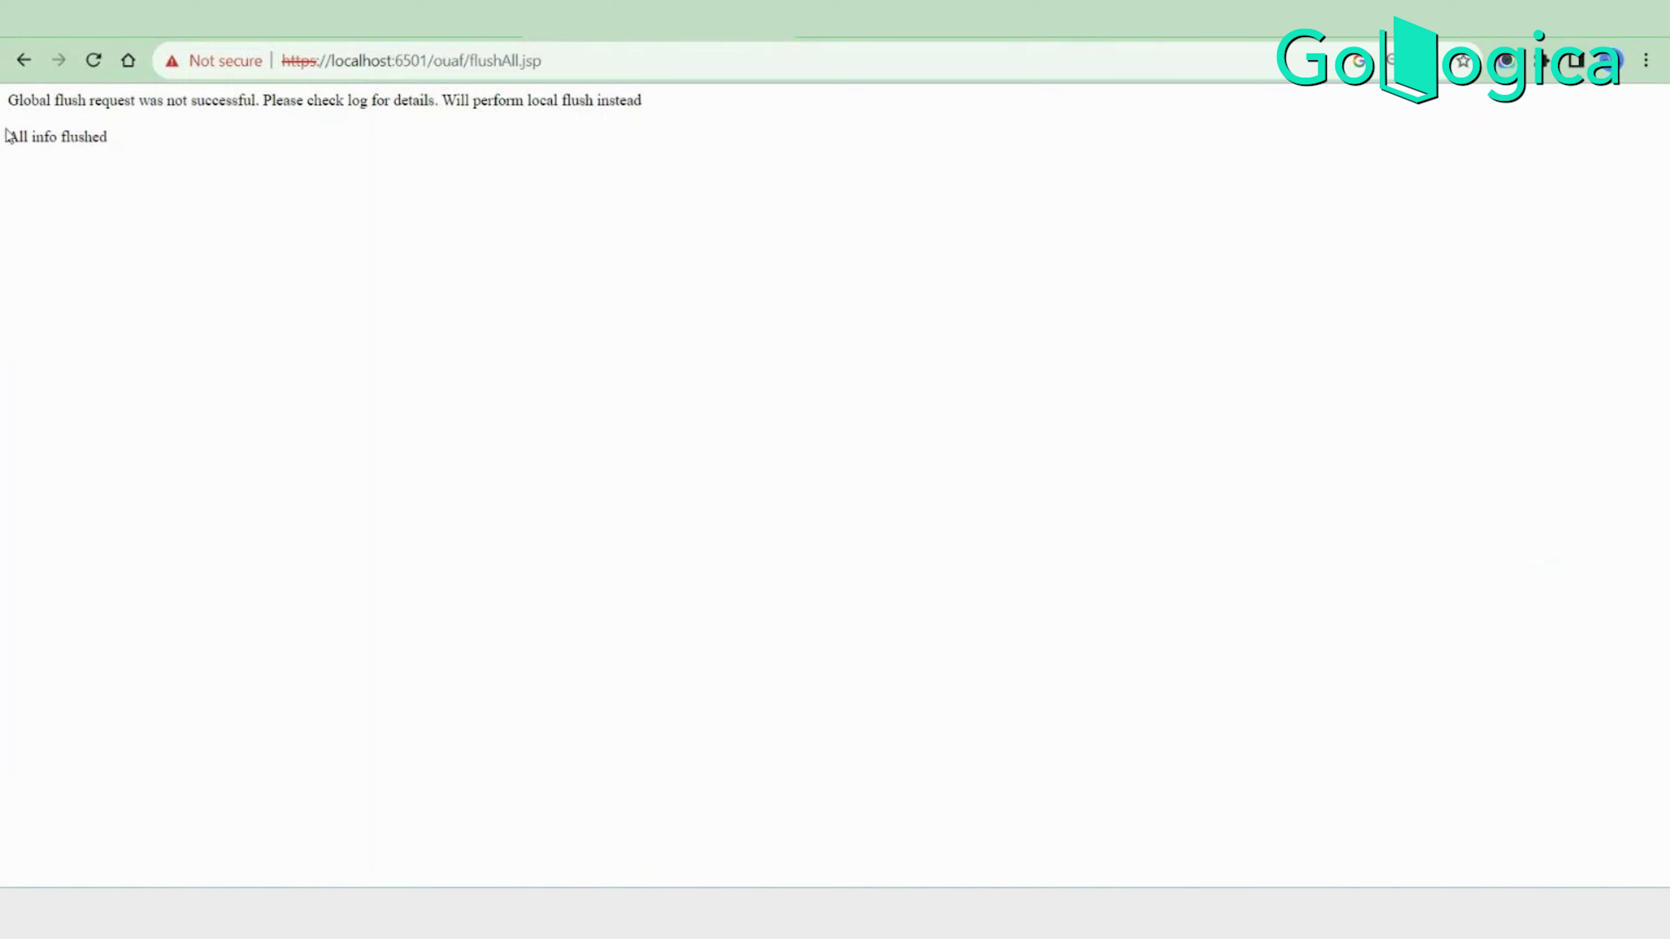
left_click_drag(7, 133, 177, 145)
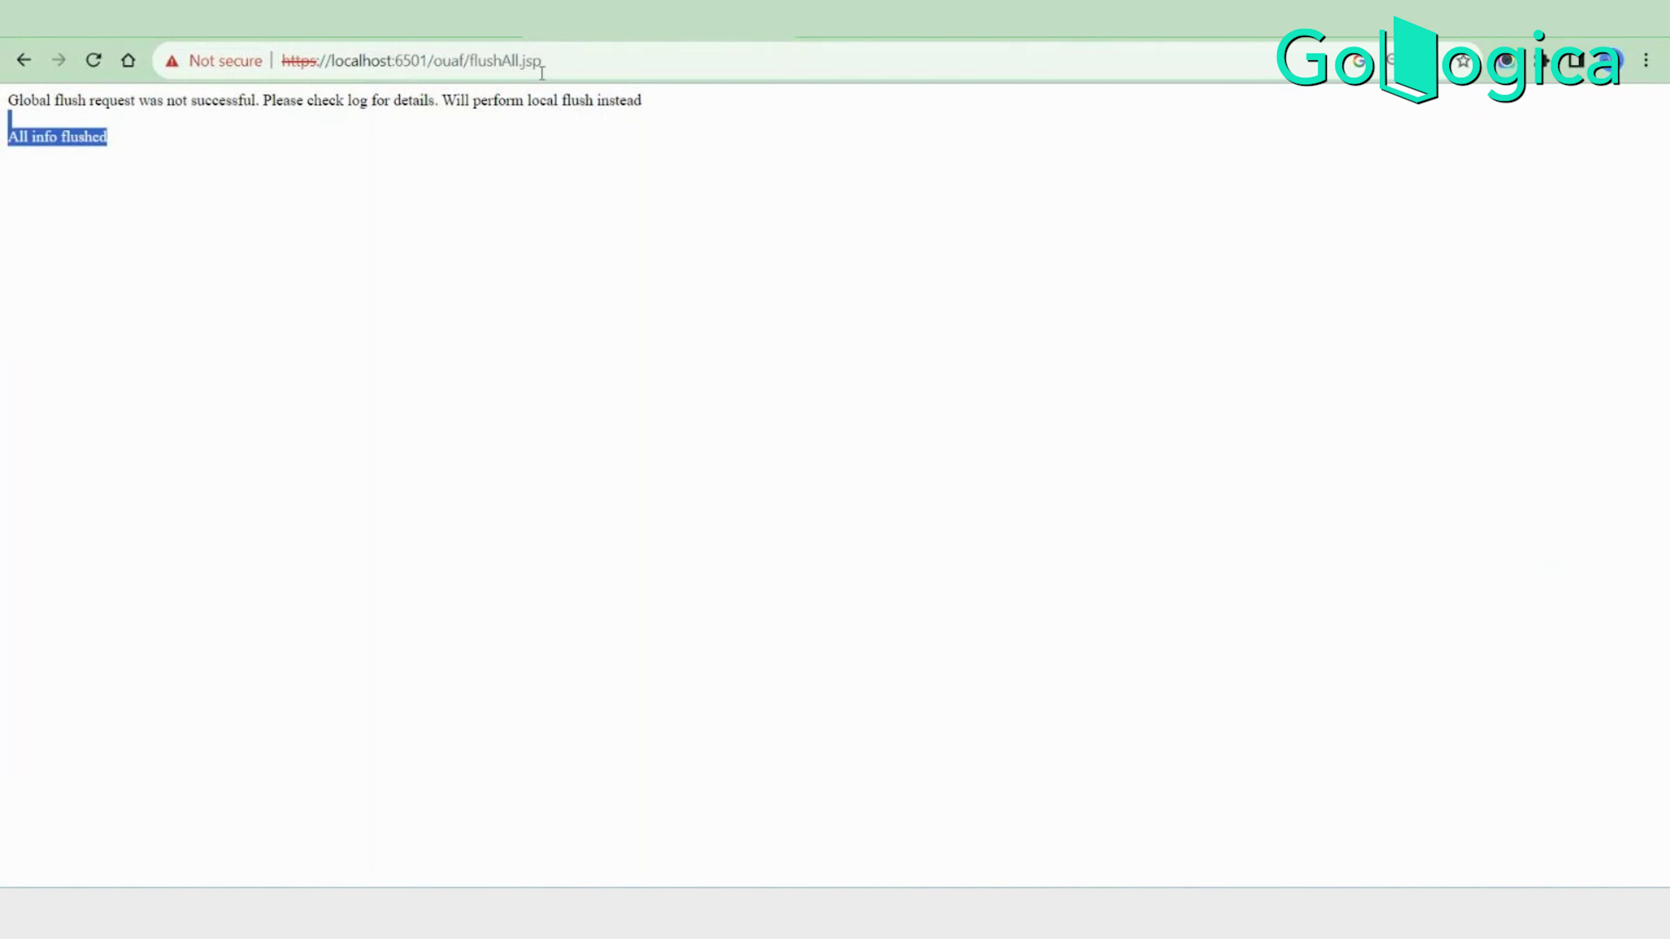
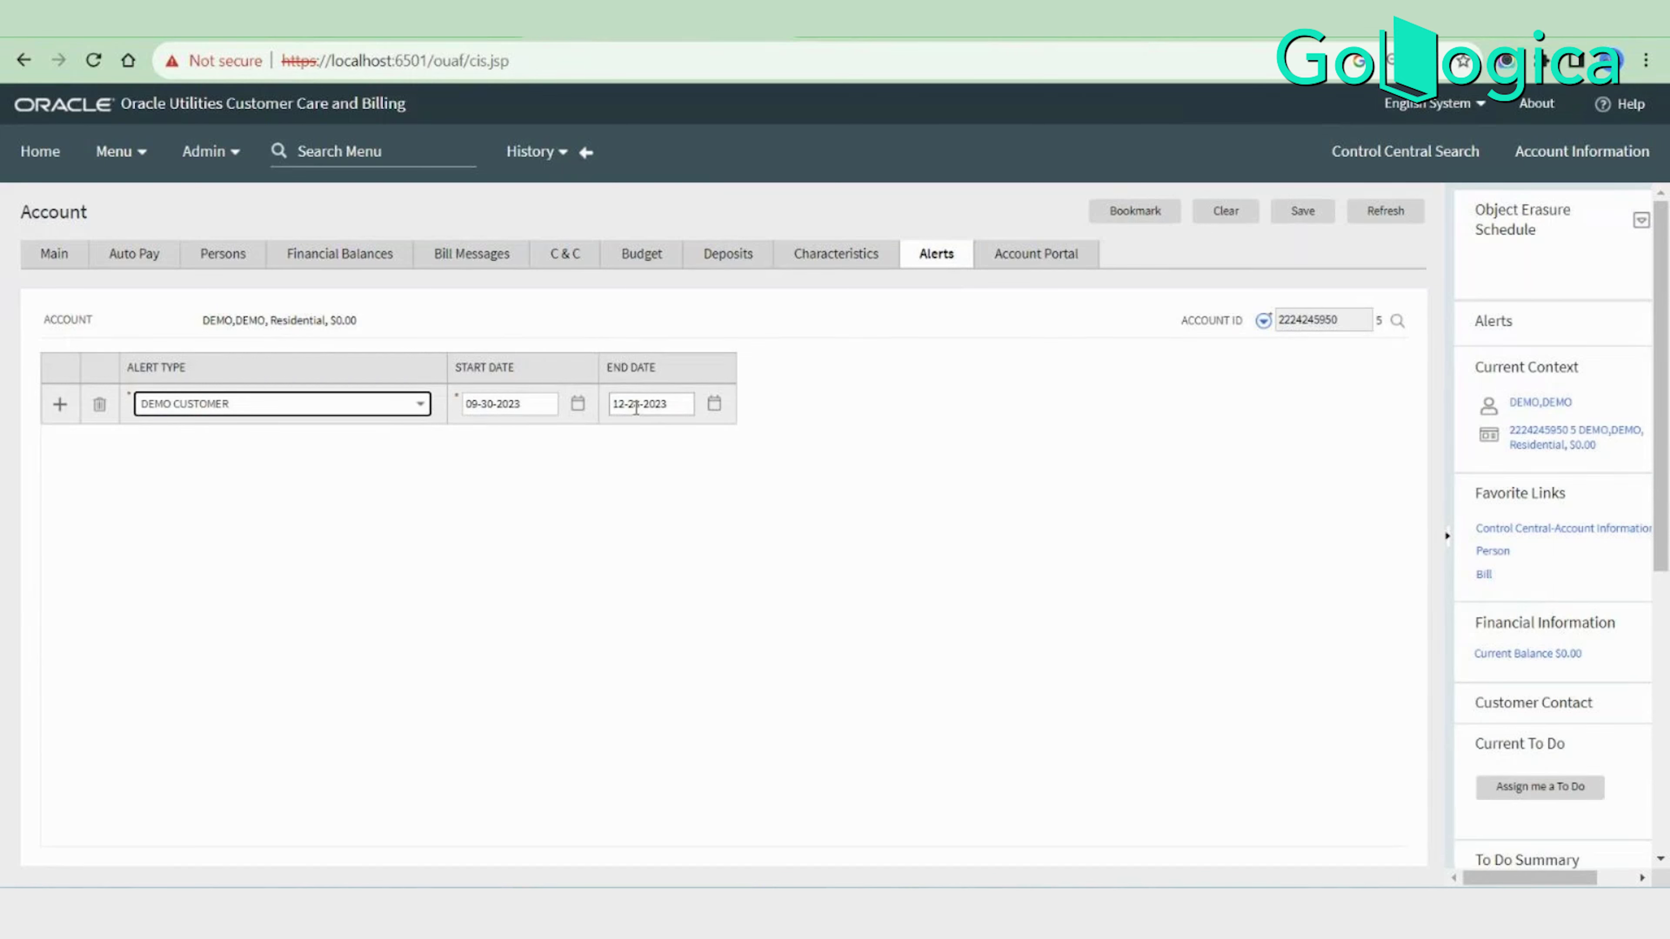
Save the DEMO CUSTOMER alert dated 09-30-2023 to 12-28-2023 on the account, accept the mailing premise warning, and review the saved alert.
left_click(619, 480)
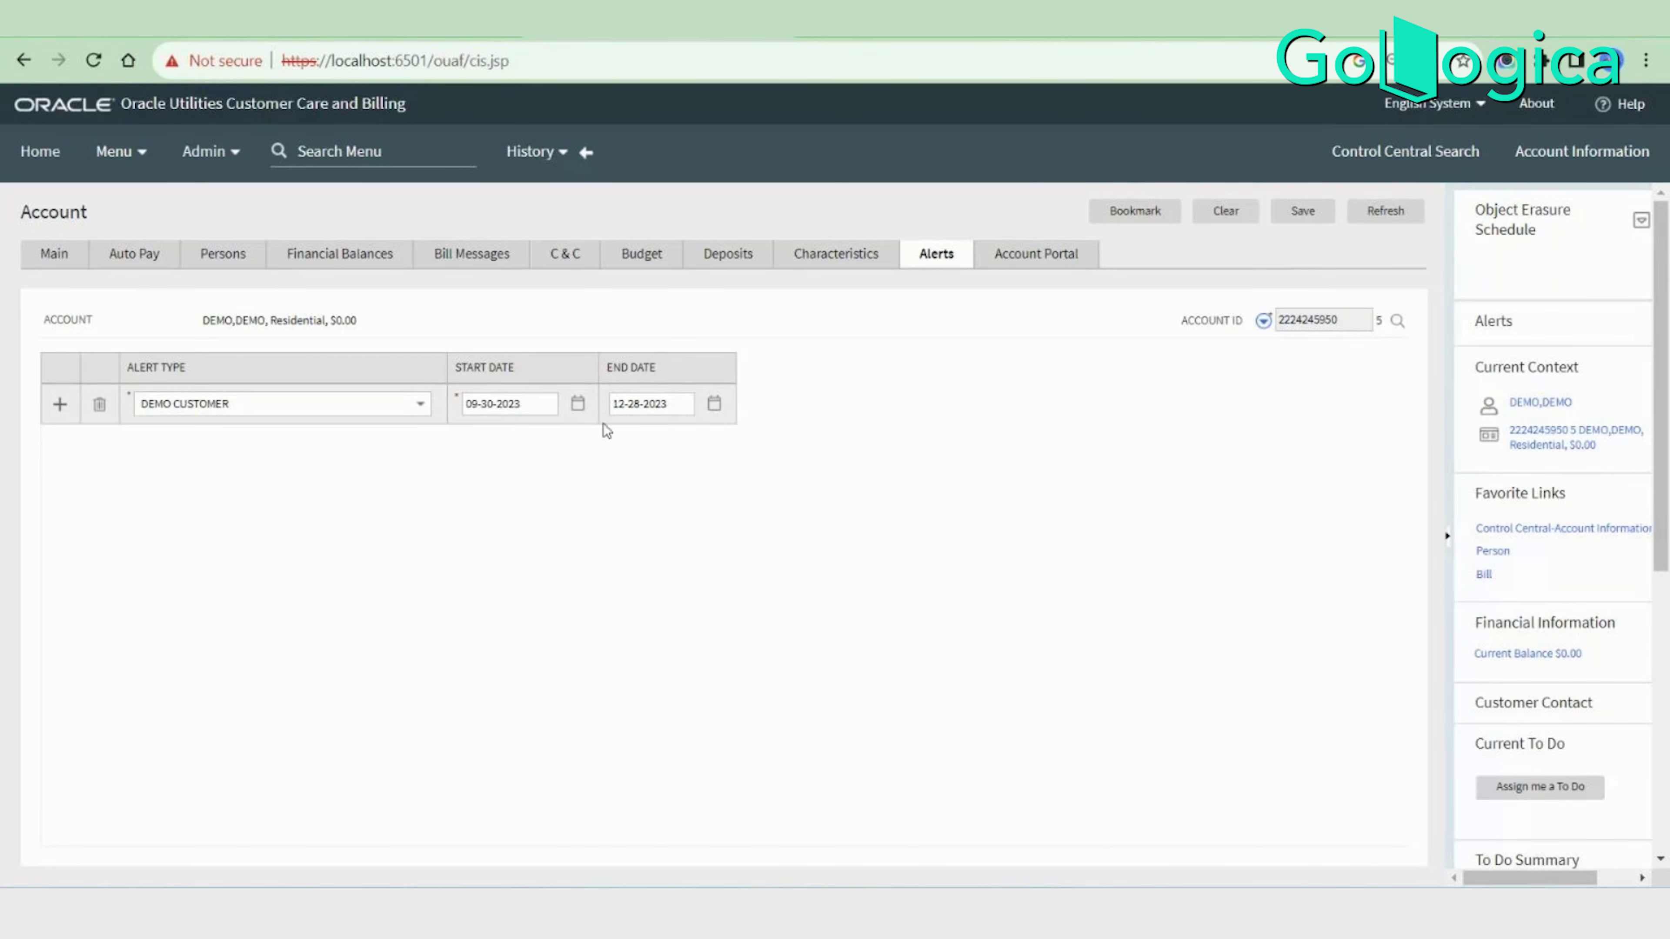
left_click(1302, 210)
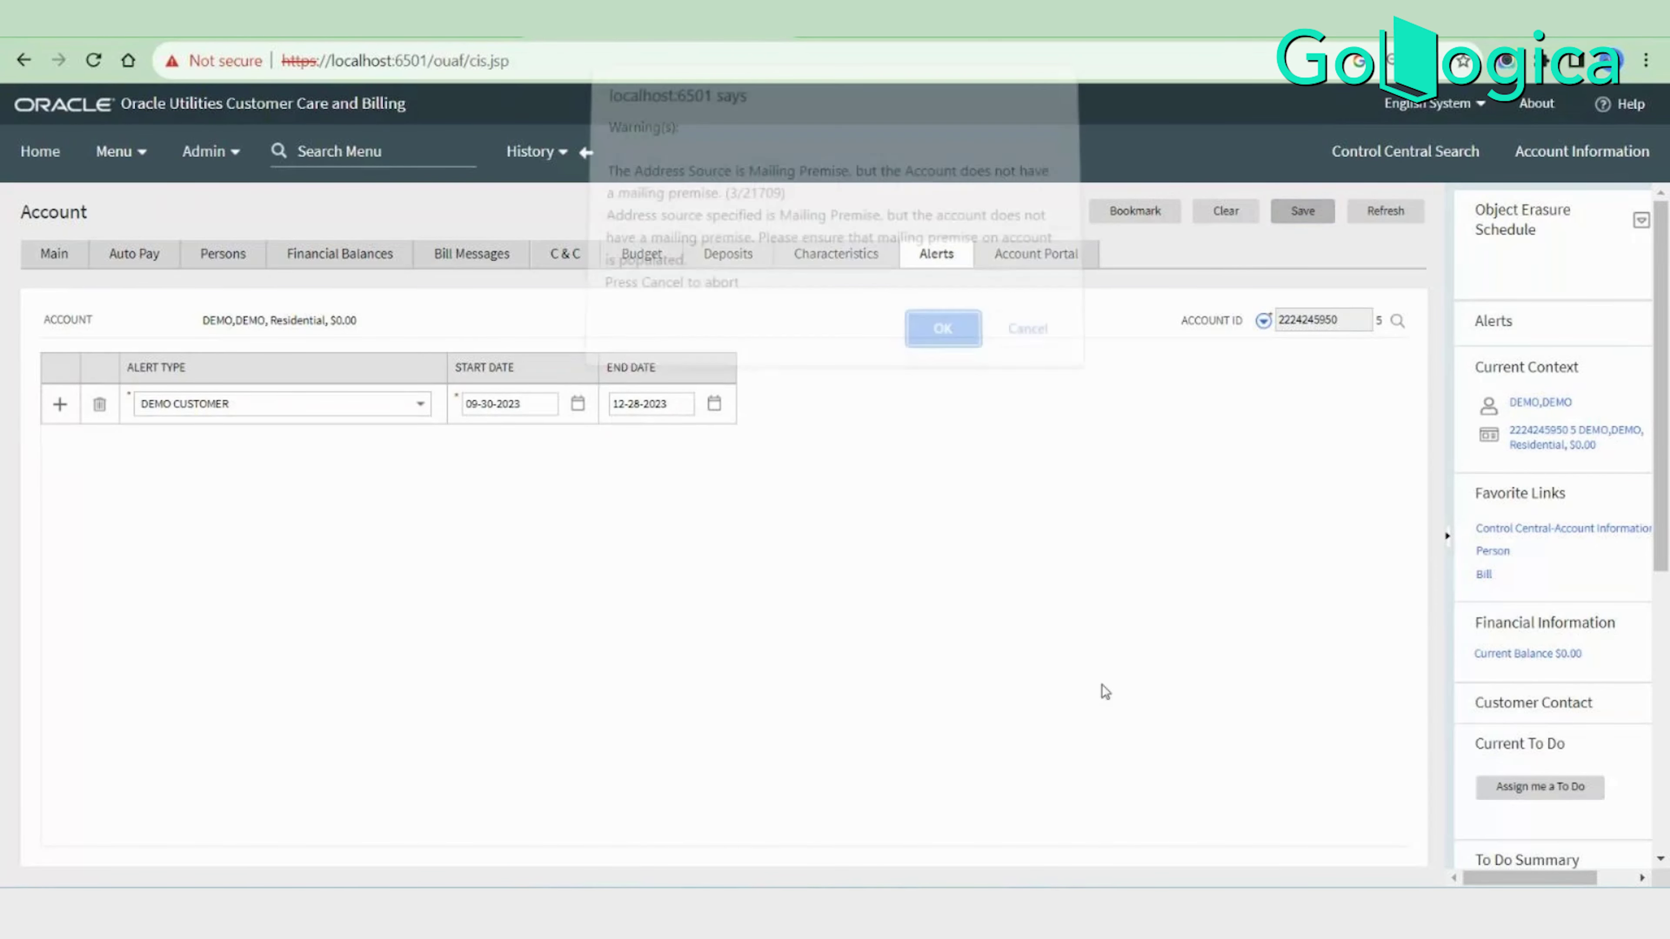
left_click(944, 341)
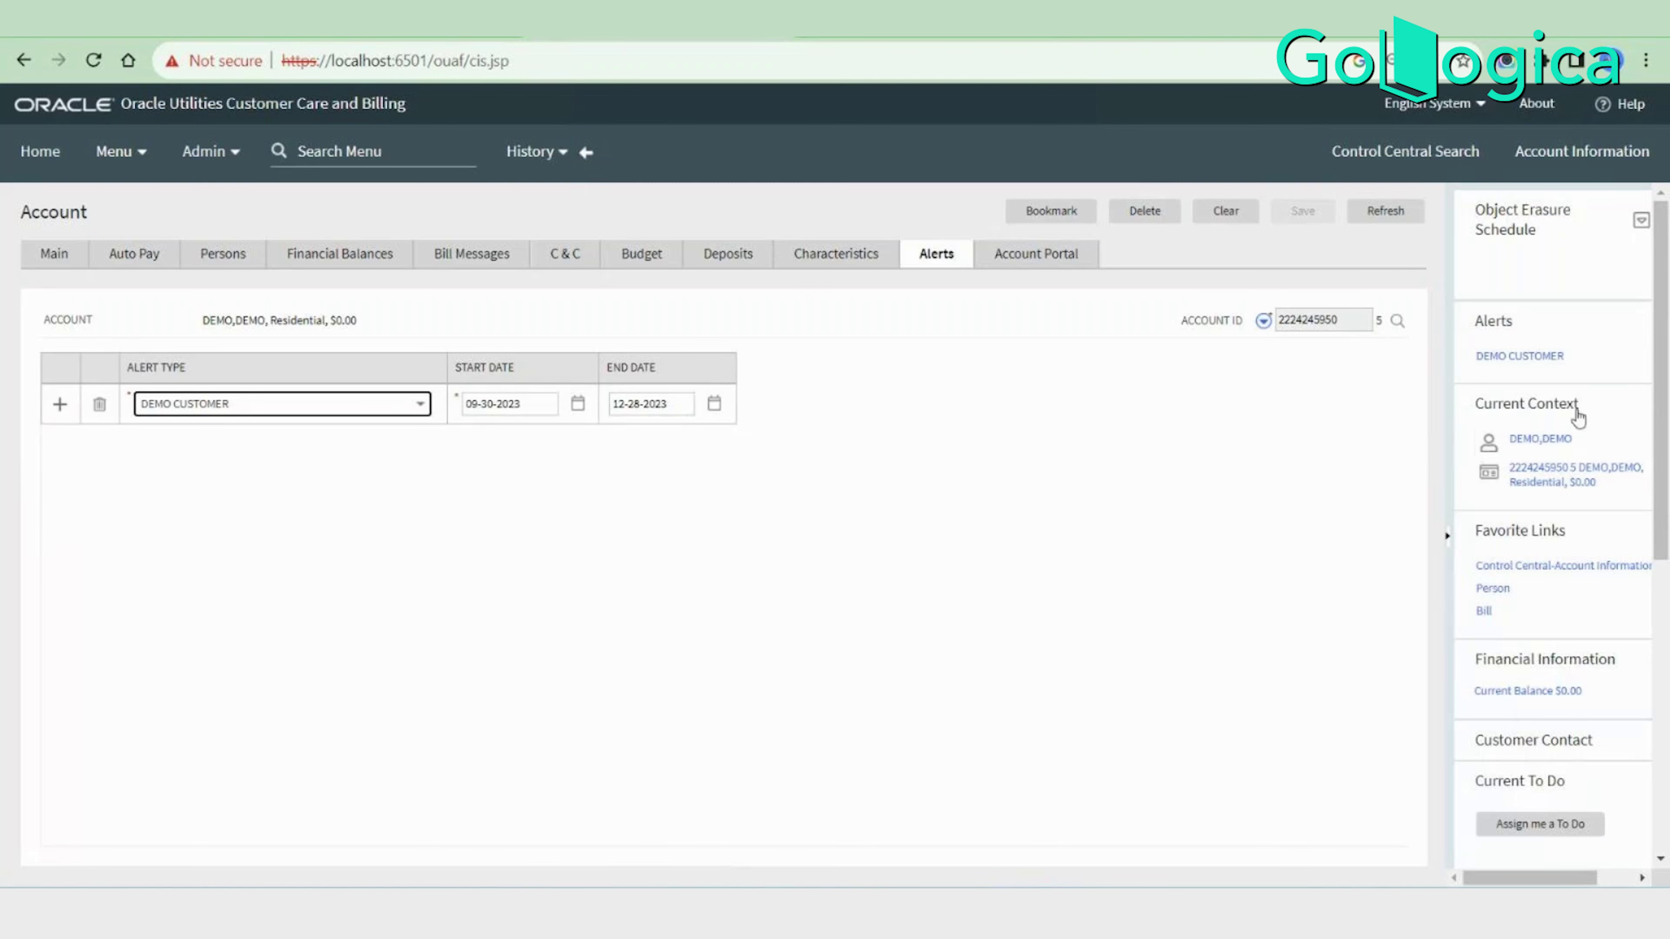
scroll(1490, 655, "down", 2)
scroll(1520, 299, "up", 2)
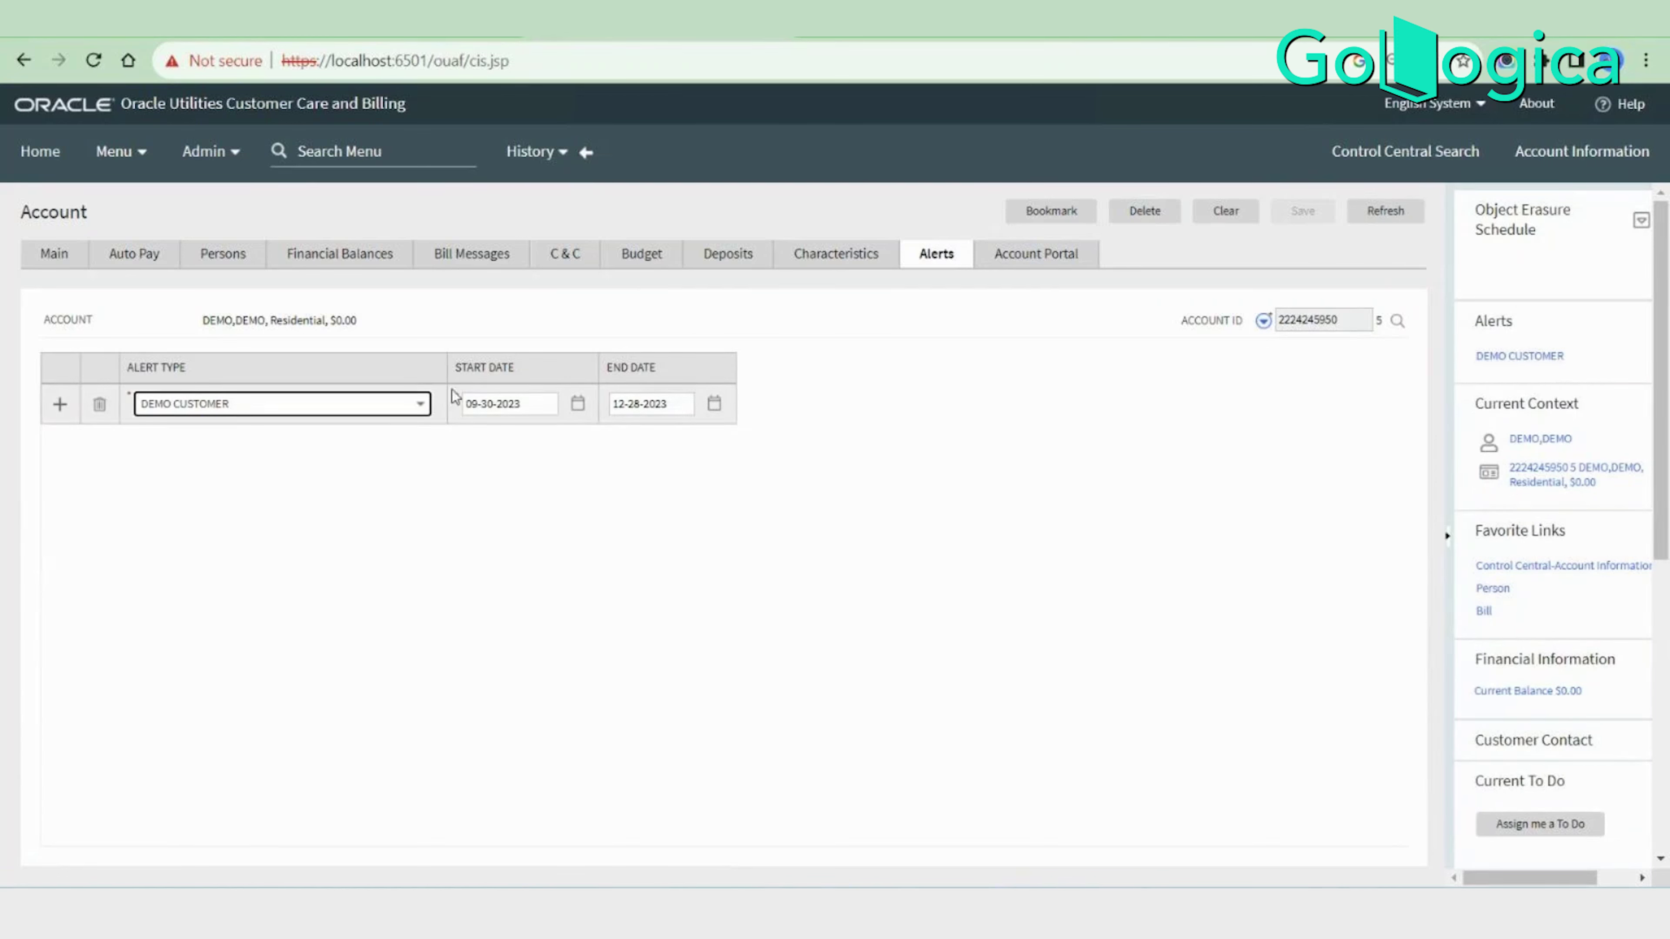
left_click_drag(478, 404, 453, 414)
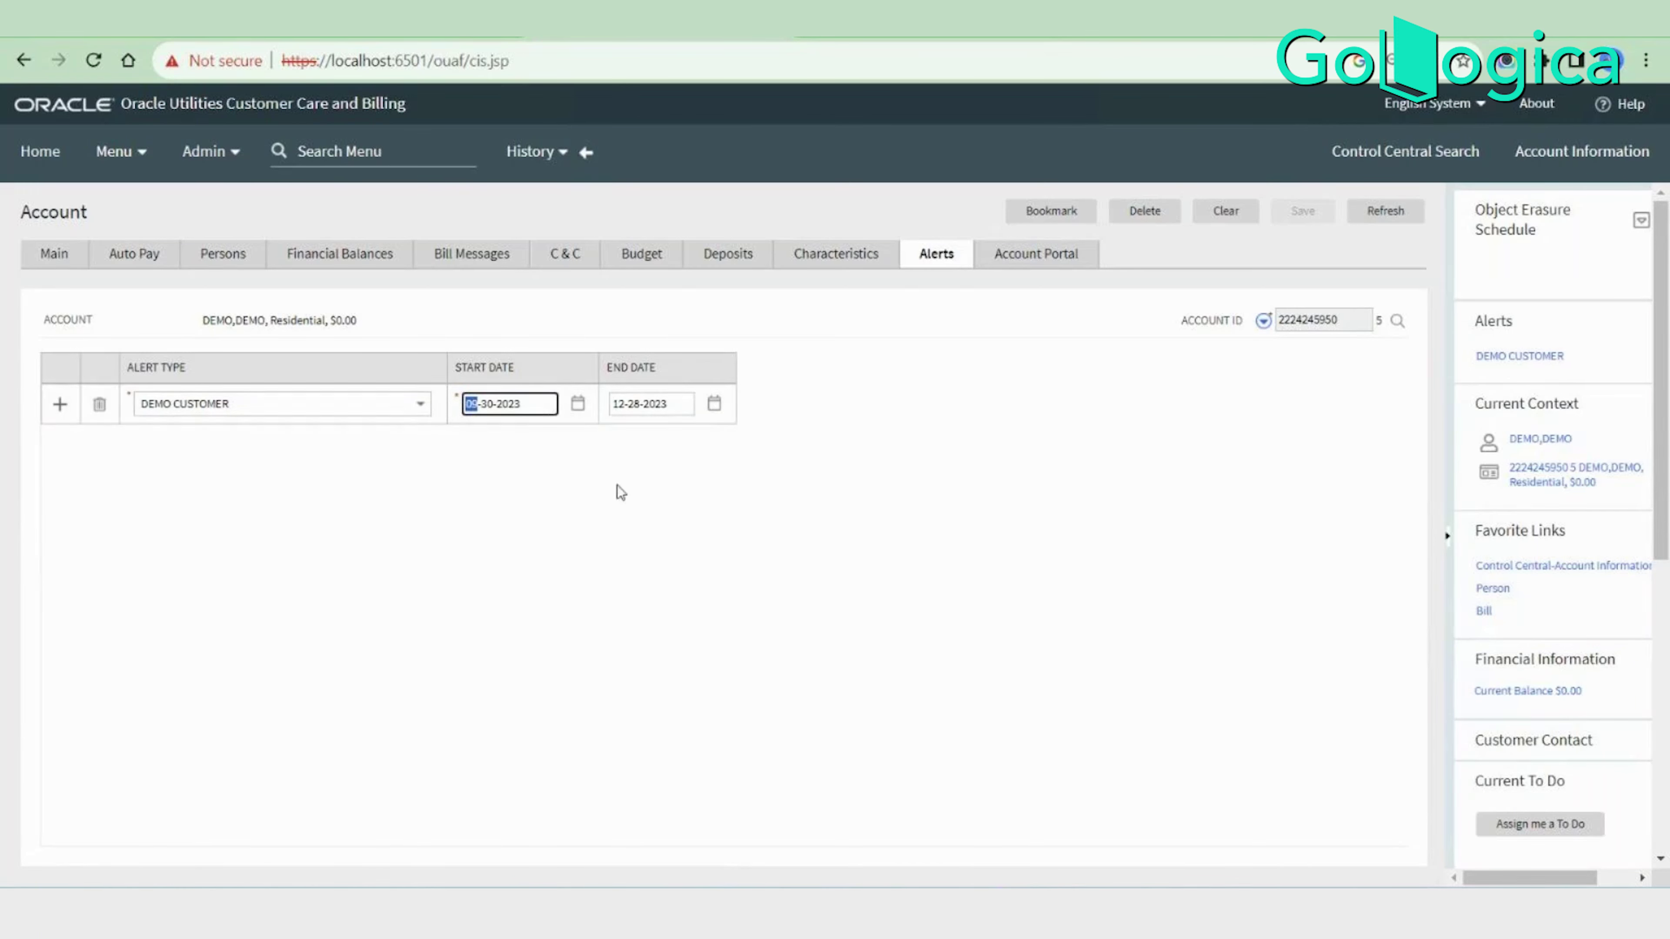
Set the start date of the account's DEMO CUSTOMER alert to 09-09-2023.
left_click(497, 404)
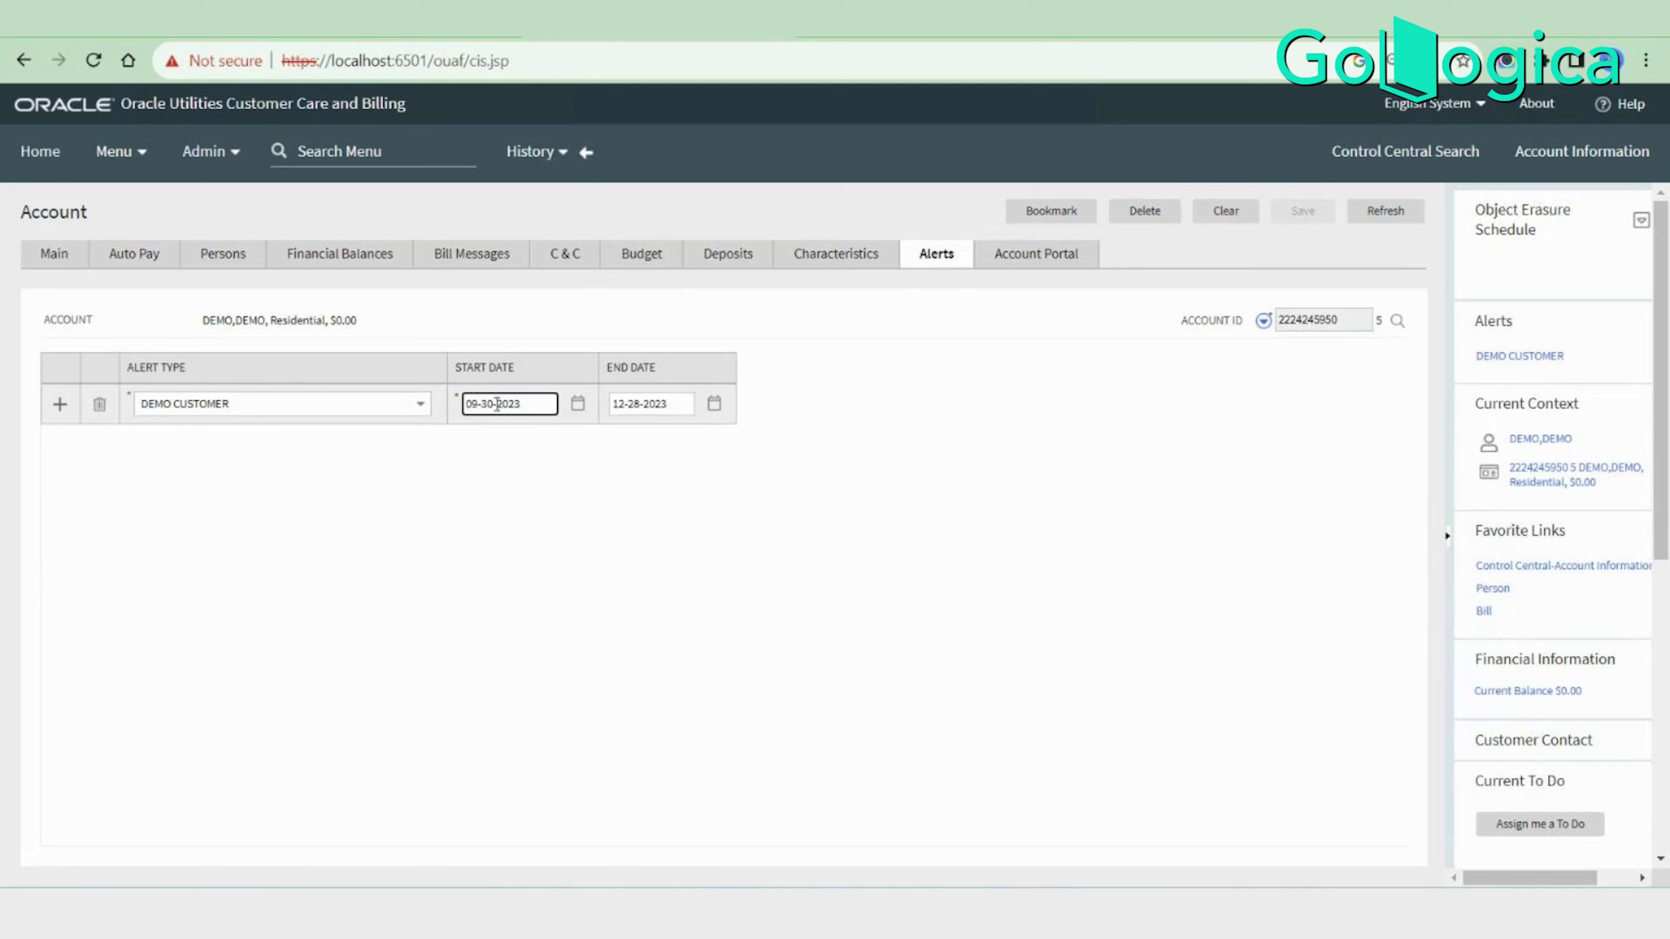
key("BackSpace")
key("BackSpace")
key("BackSpace")
type("290")
key("Delete")
type("2")
key("ctrl+a")
type("09-")
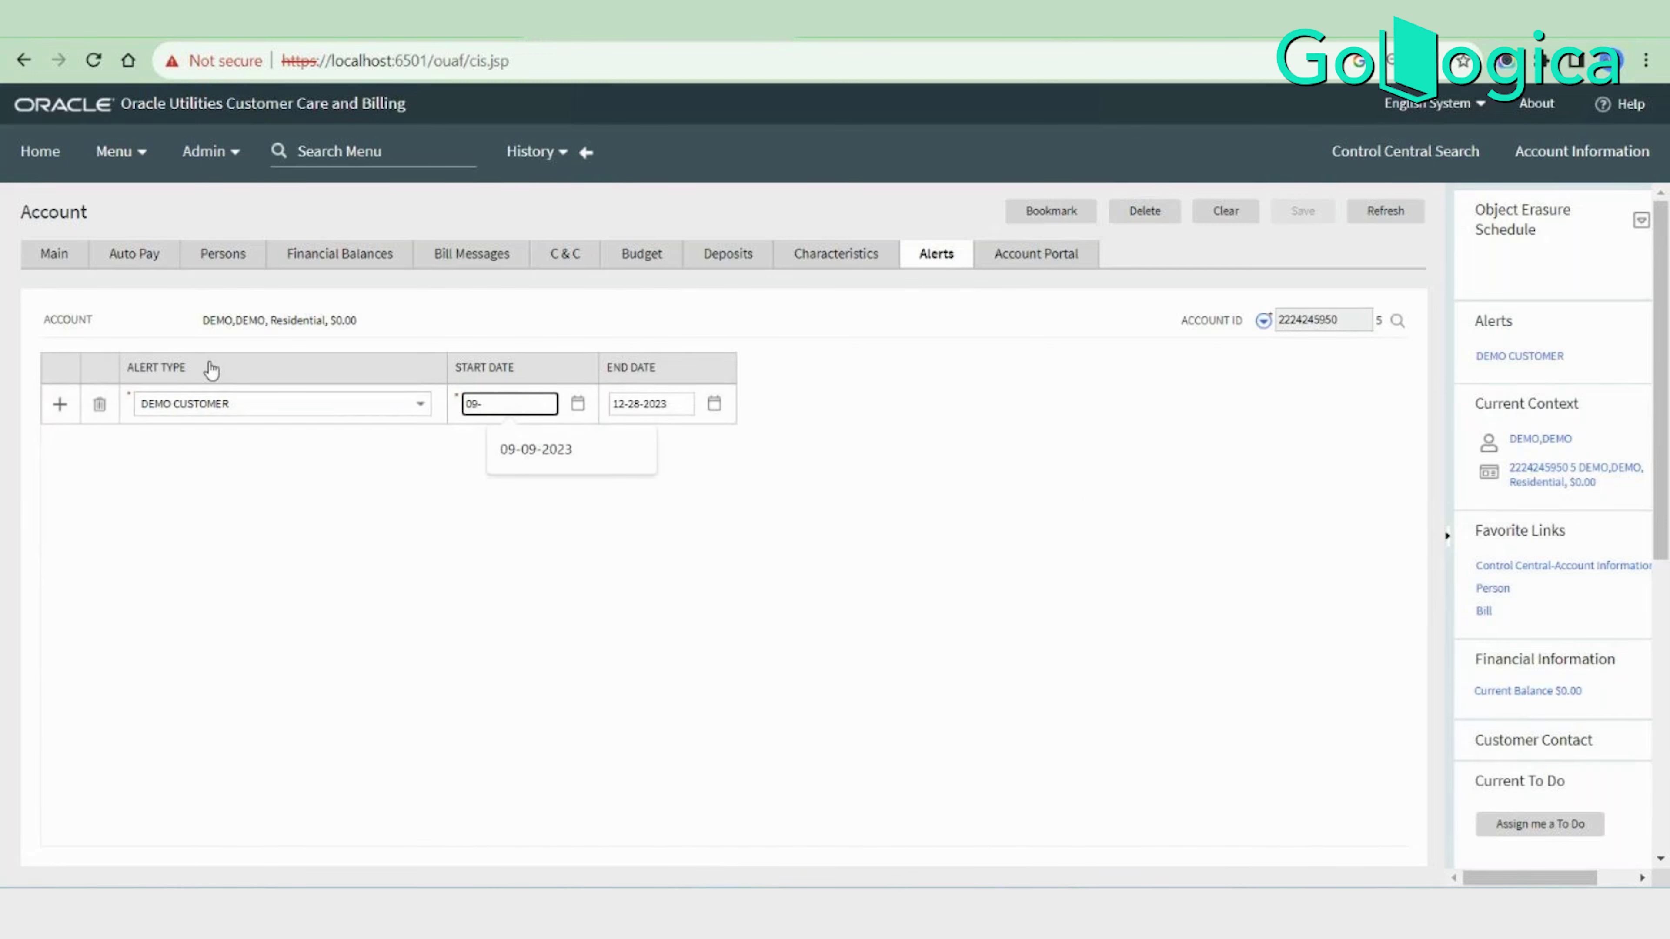
left_click(535, 449)
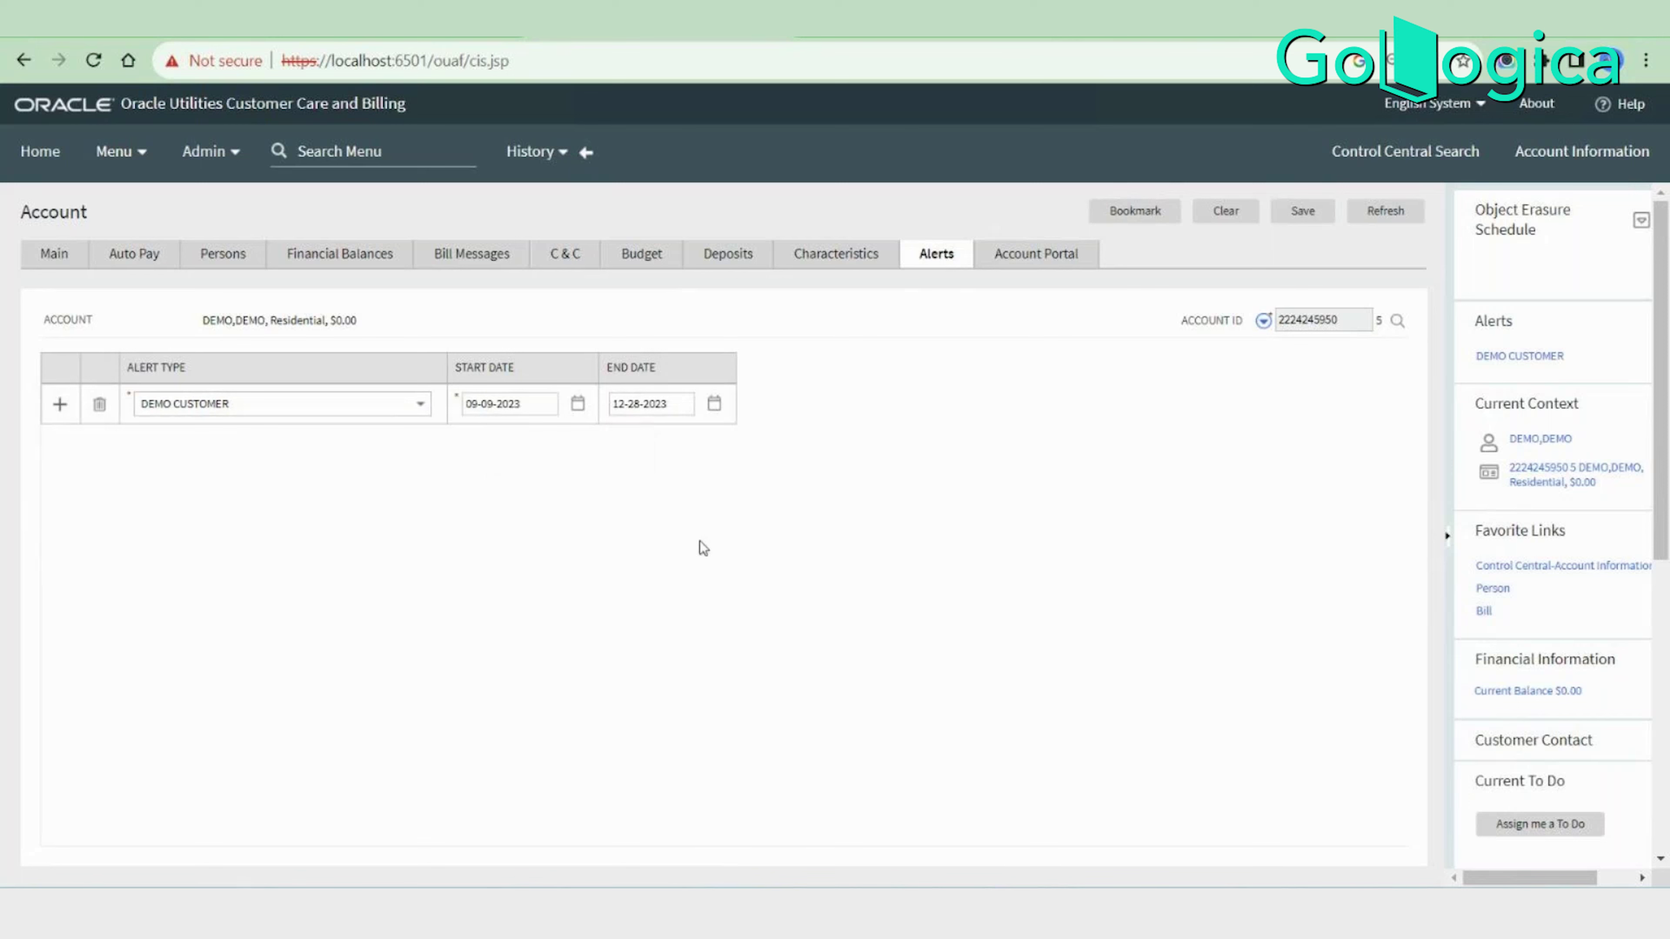
Copy the alert's start date into its end date, making it 09-09-2023, and save the account, accepting the mailing premise warning.
left_click(537, 405)
left_click_drag(537, 405, 464, 404)
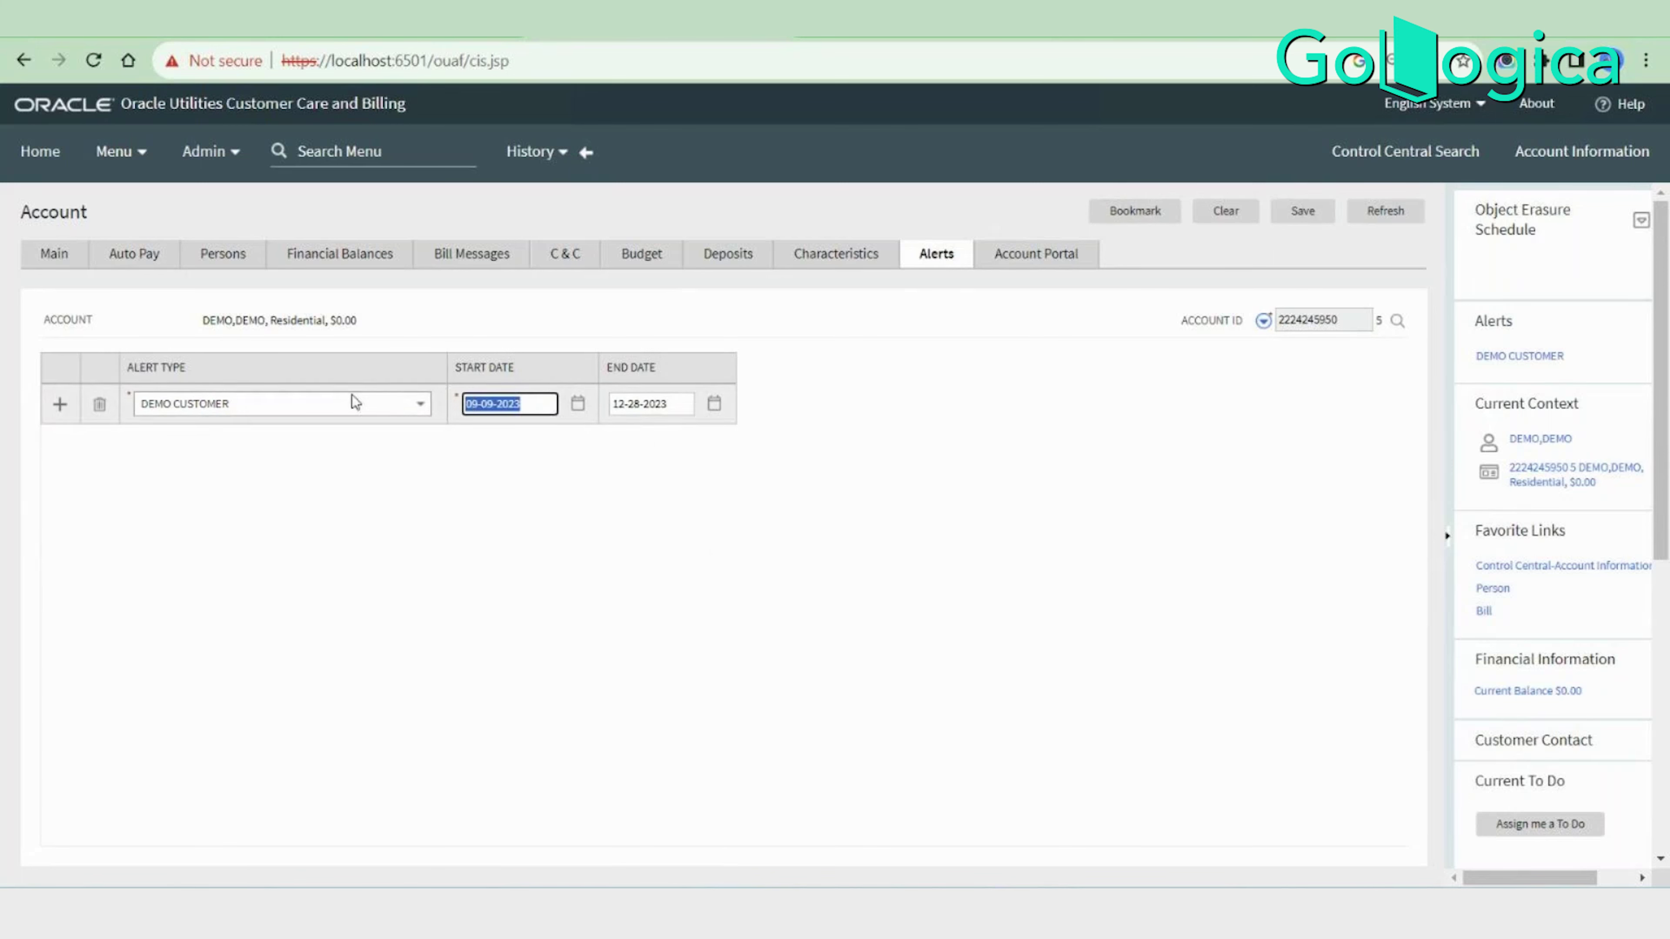
key("ctrl+c")
key("Tab")
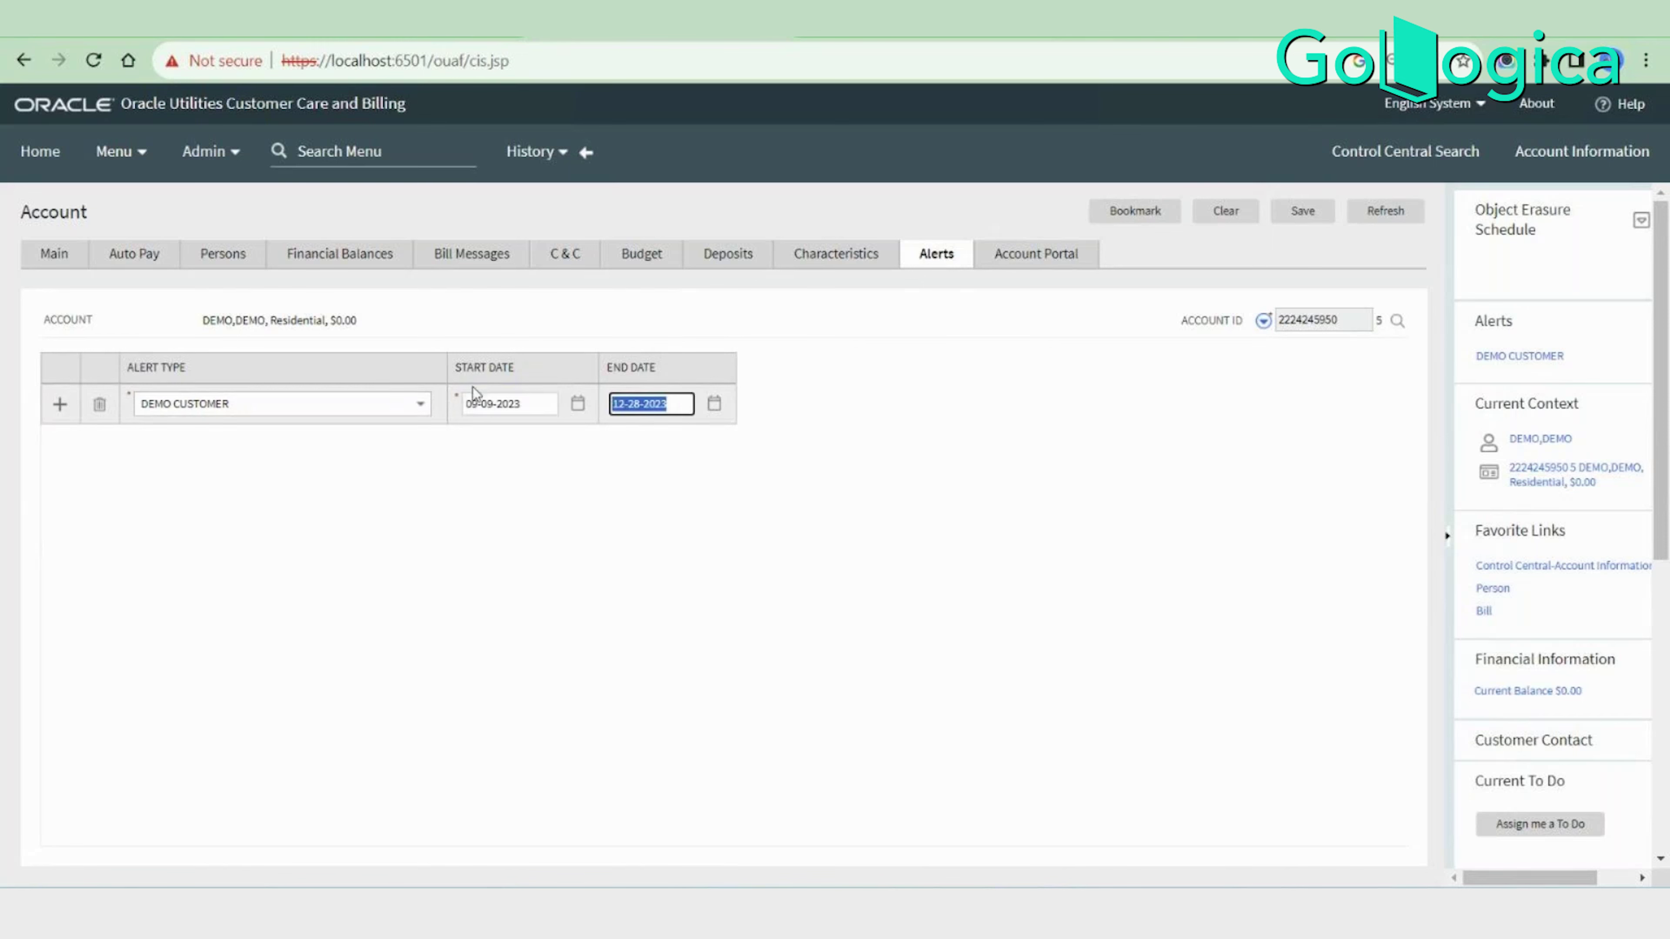
key("ctrl+v")
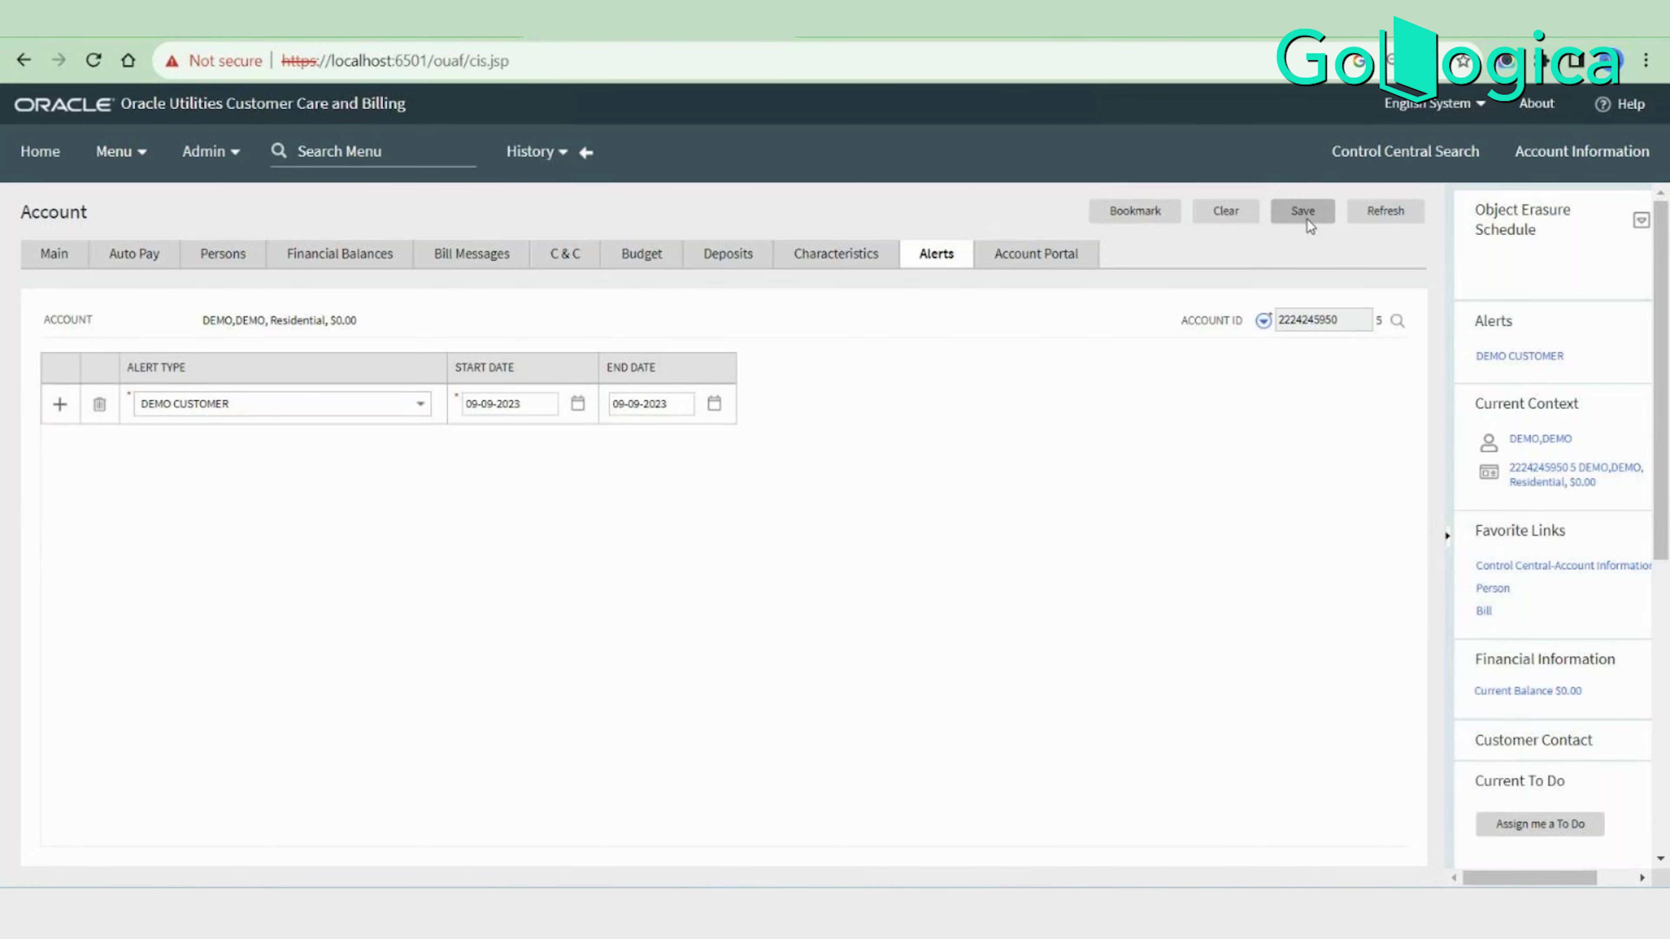
left_click(947, 344)
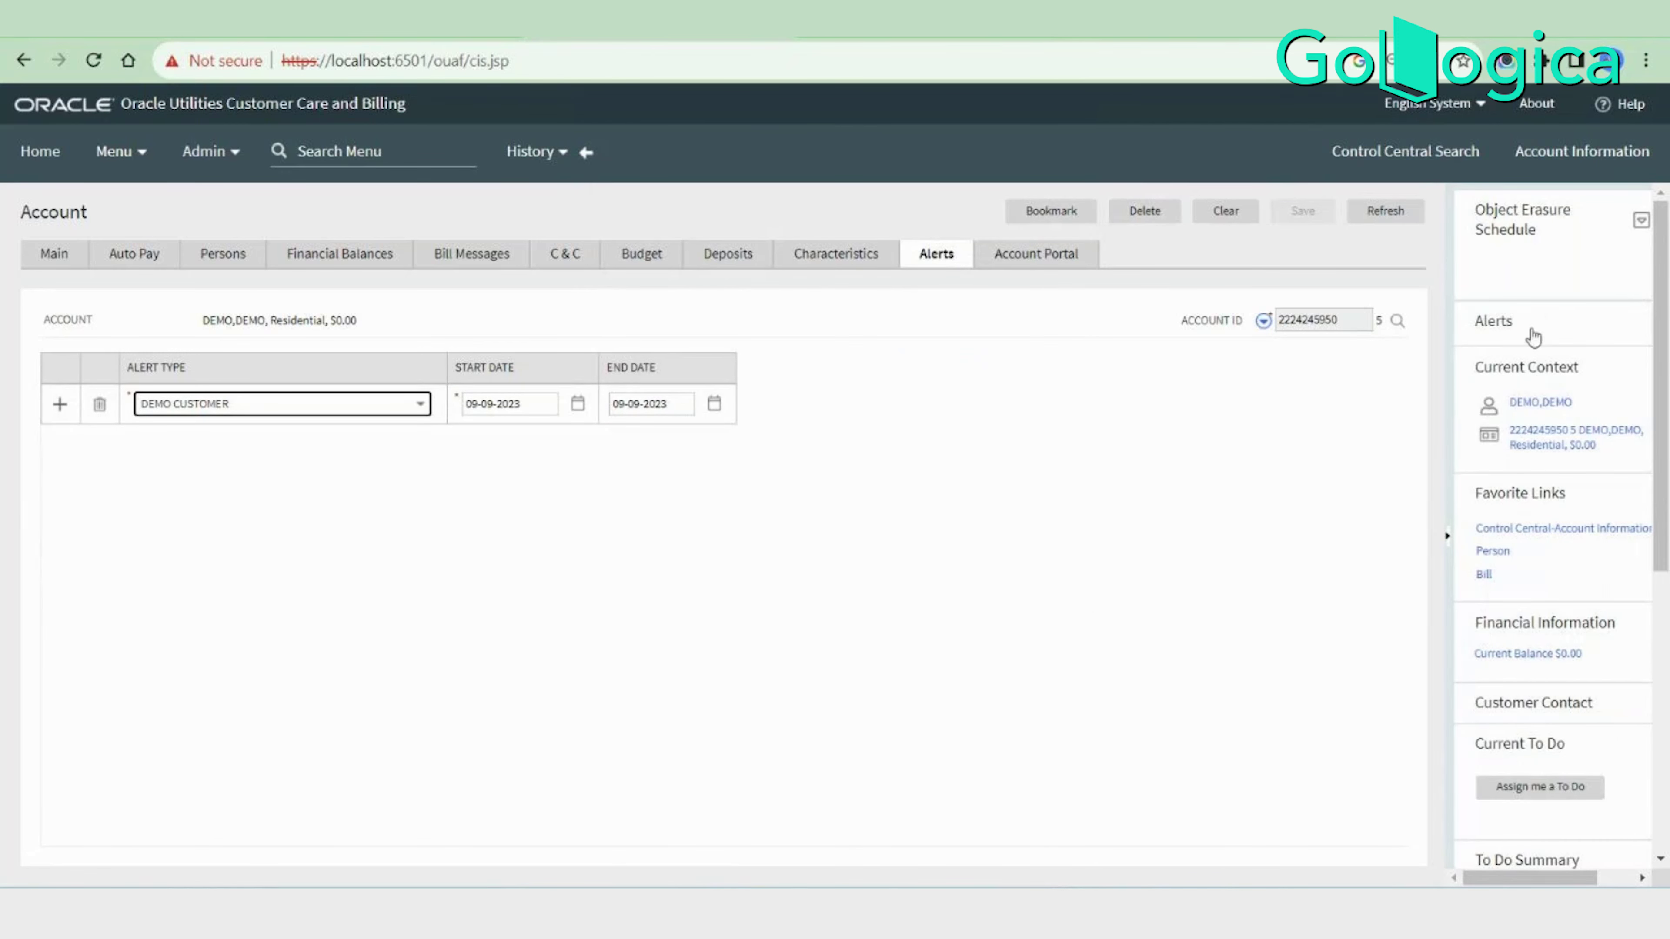
Set the DEMO CUSTOMER alert's start date to 09-30-2023 using the date picker.
left_click(529, 404)
key("BackSpace")
type("09-10-2023")
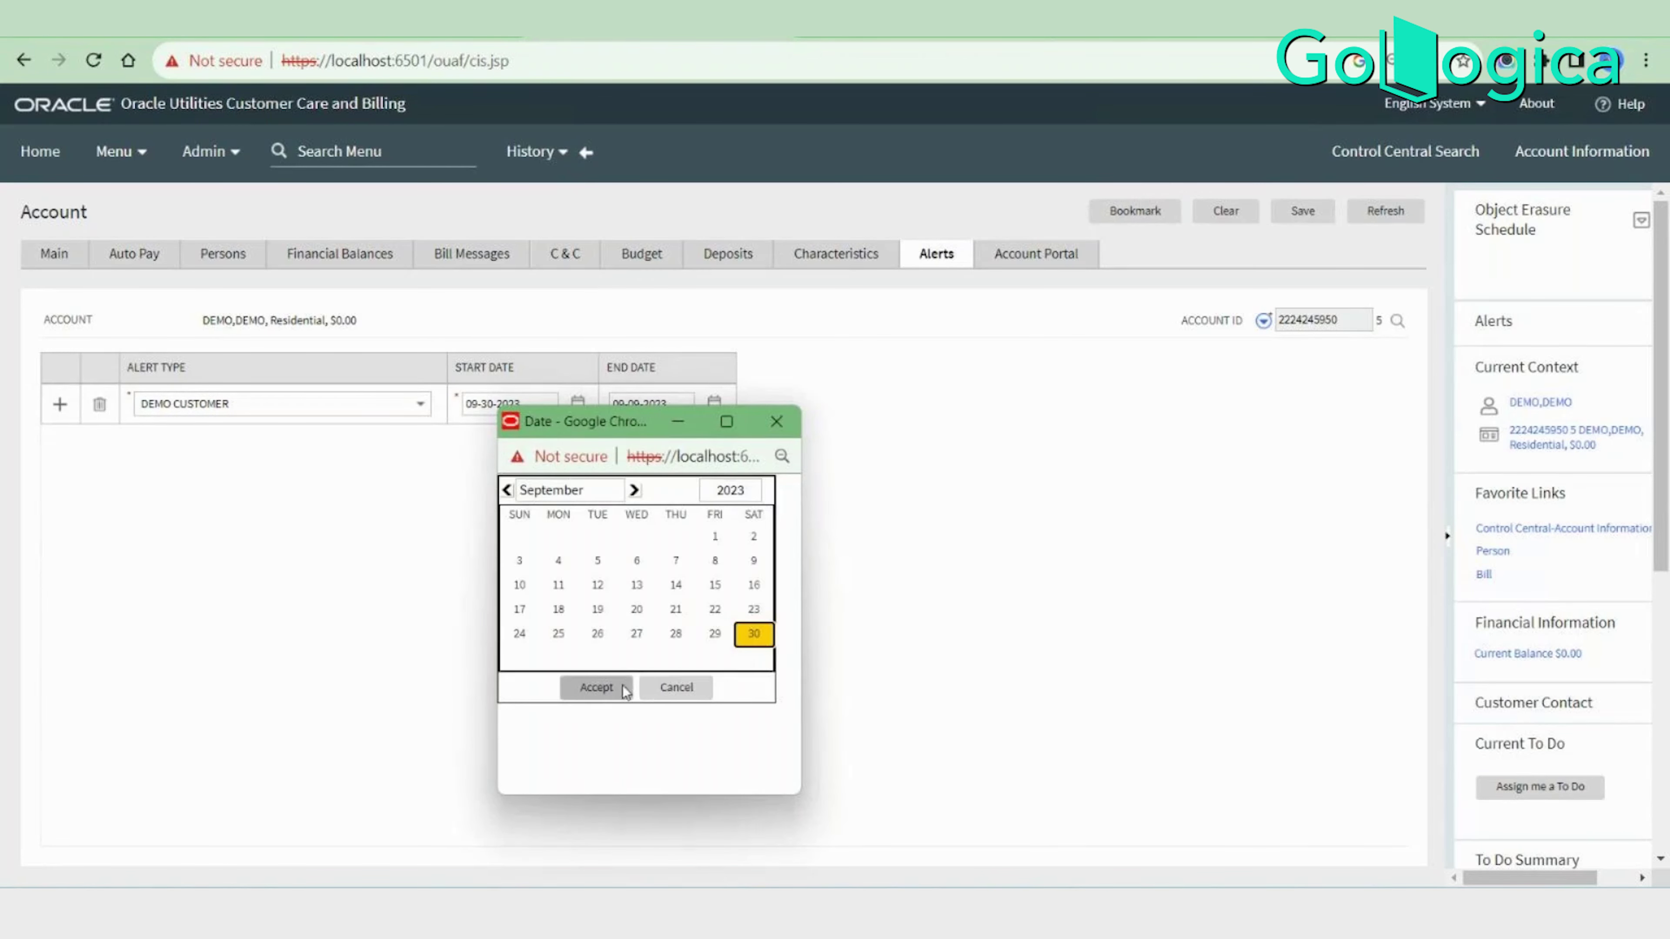
left_click(624, 691)
Set the DEMO CUSTOMER alert's end date to 09-30-2023 and save the account, accepting the mailing premise warning.
double_click(660, 404)
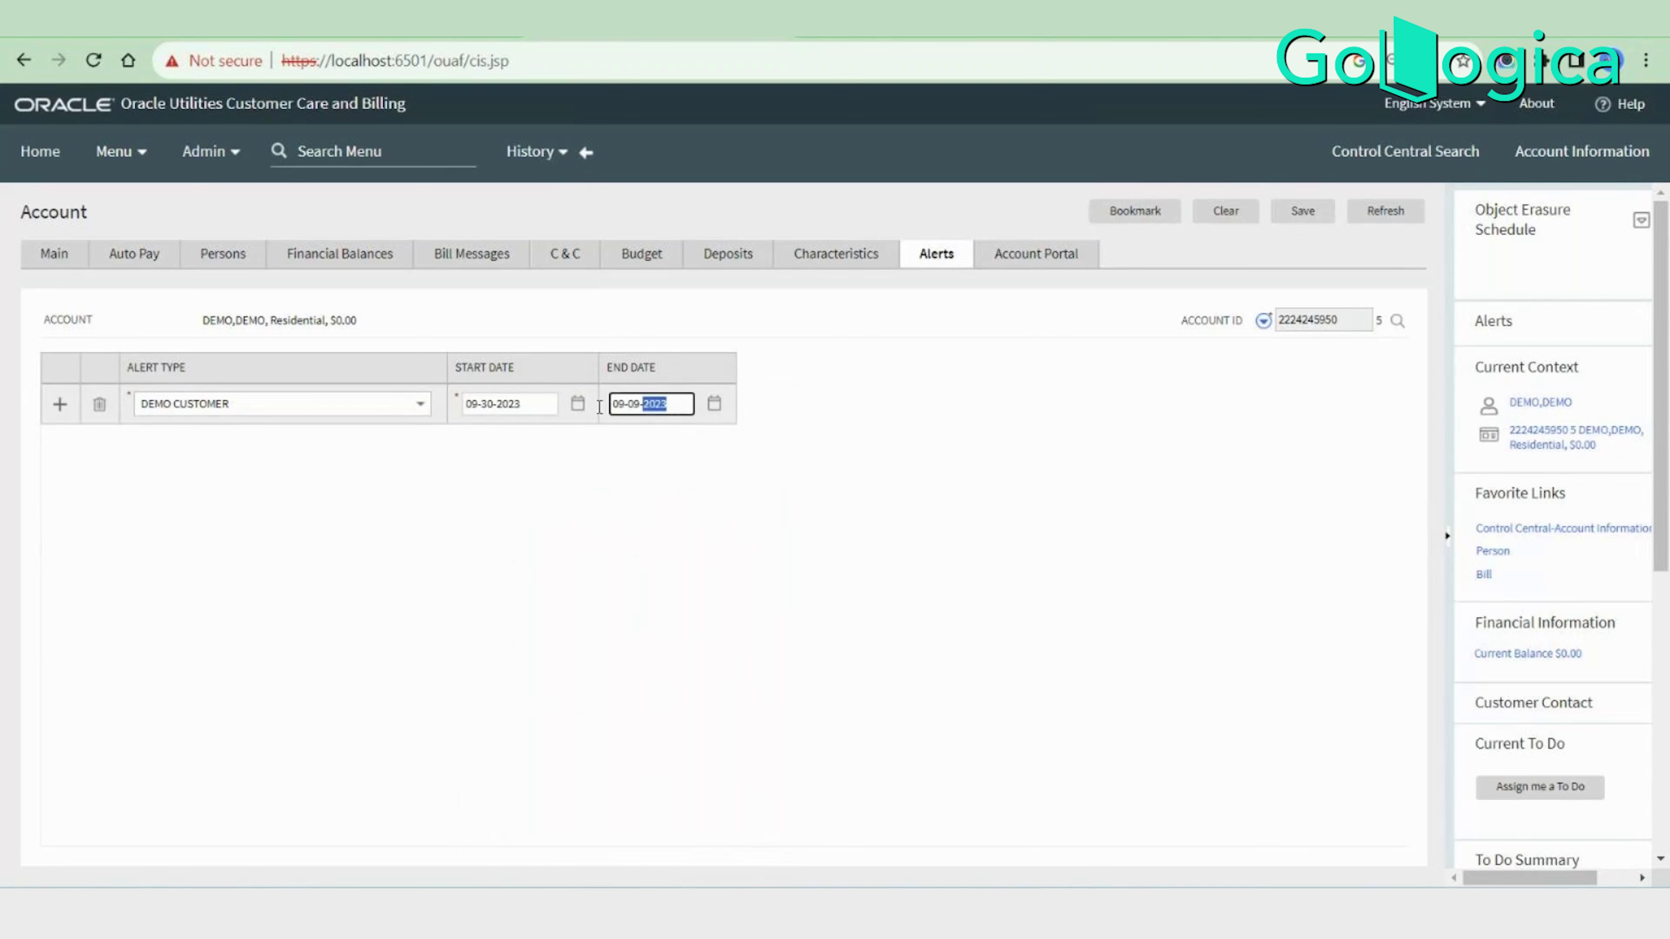
left_click(625, 402)
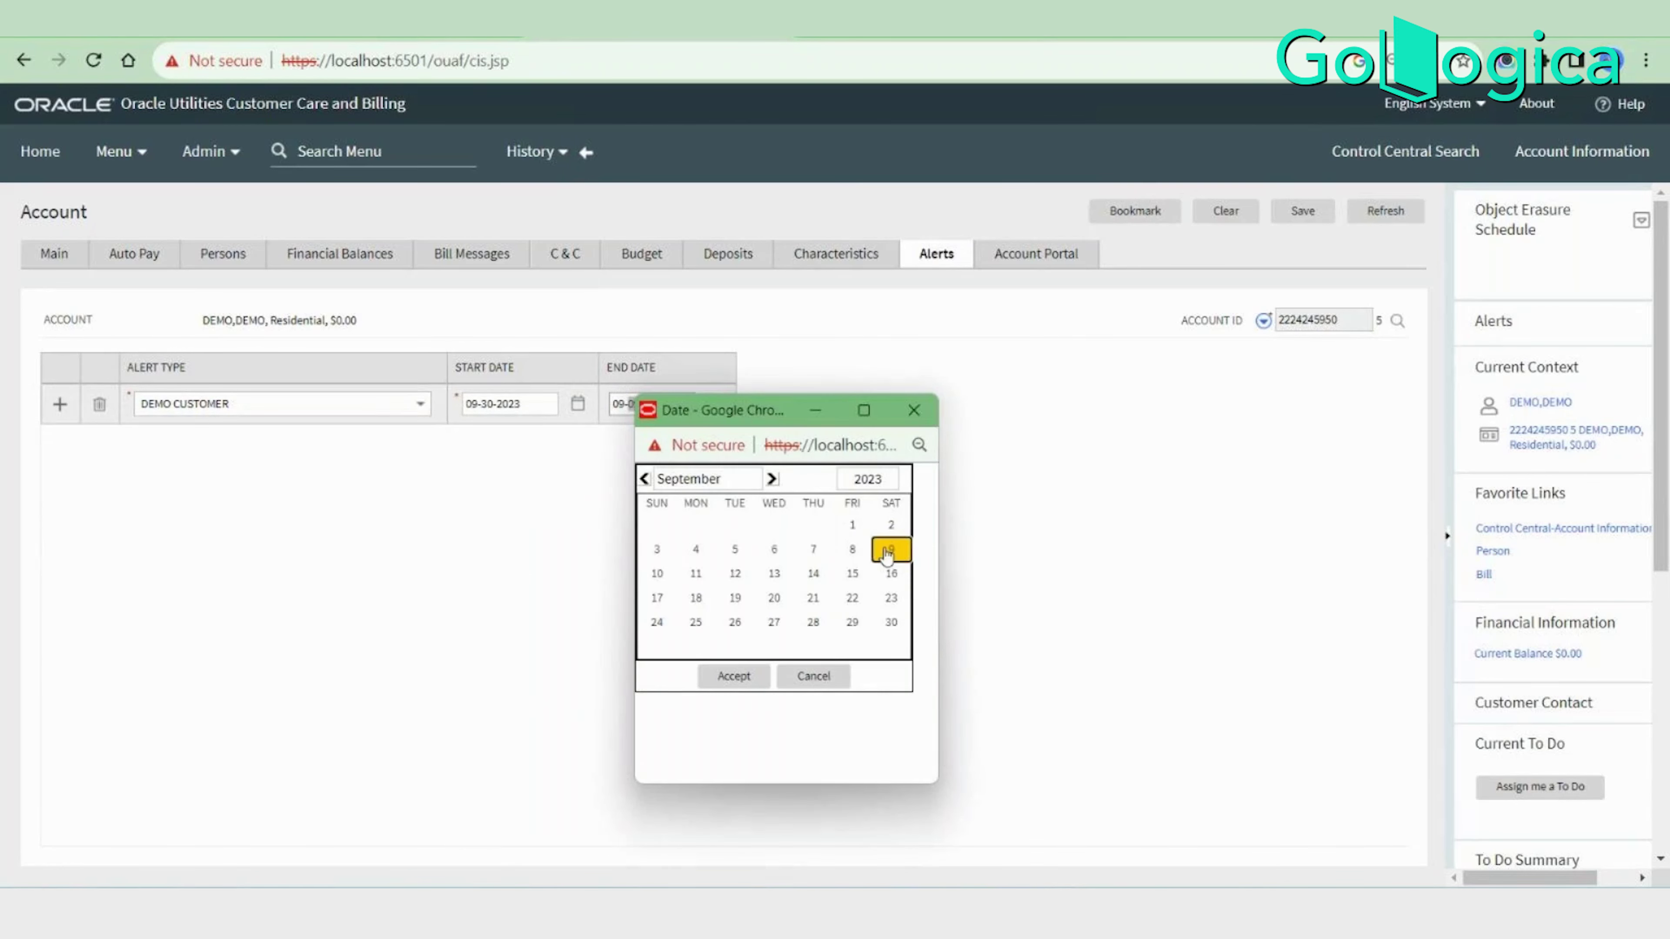
left_click(906, 415)
double_click(633, 404)
key("ctrl+a")
key("BackSpace")
left_click(623, 412)
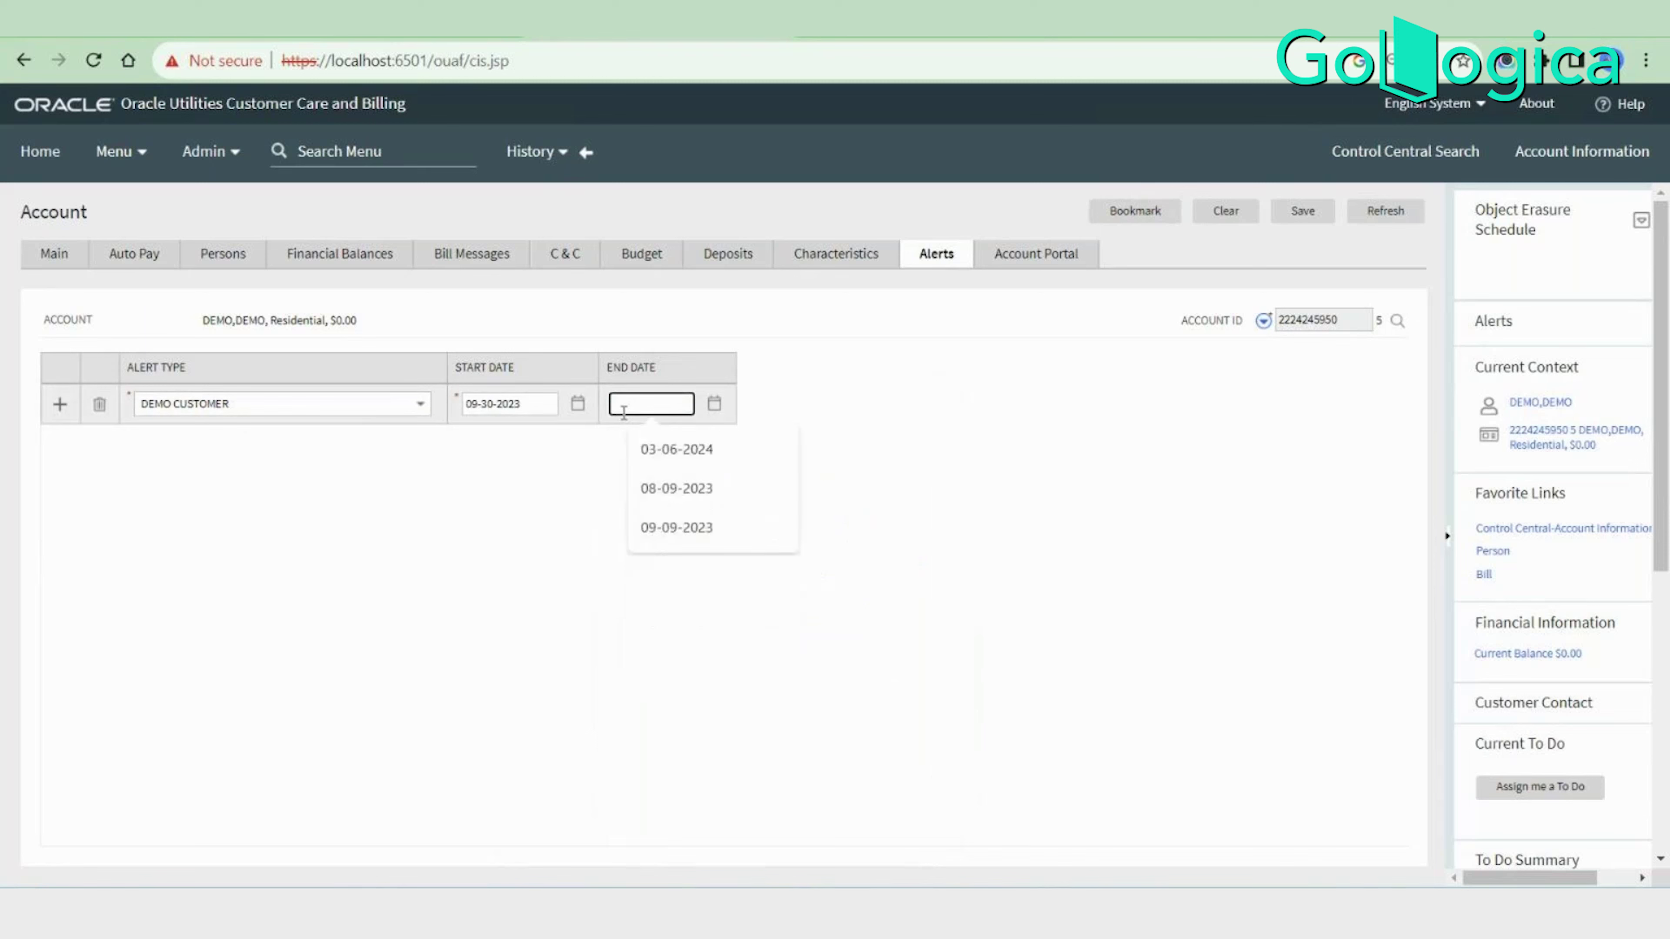
left_click(714, 403)
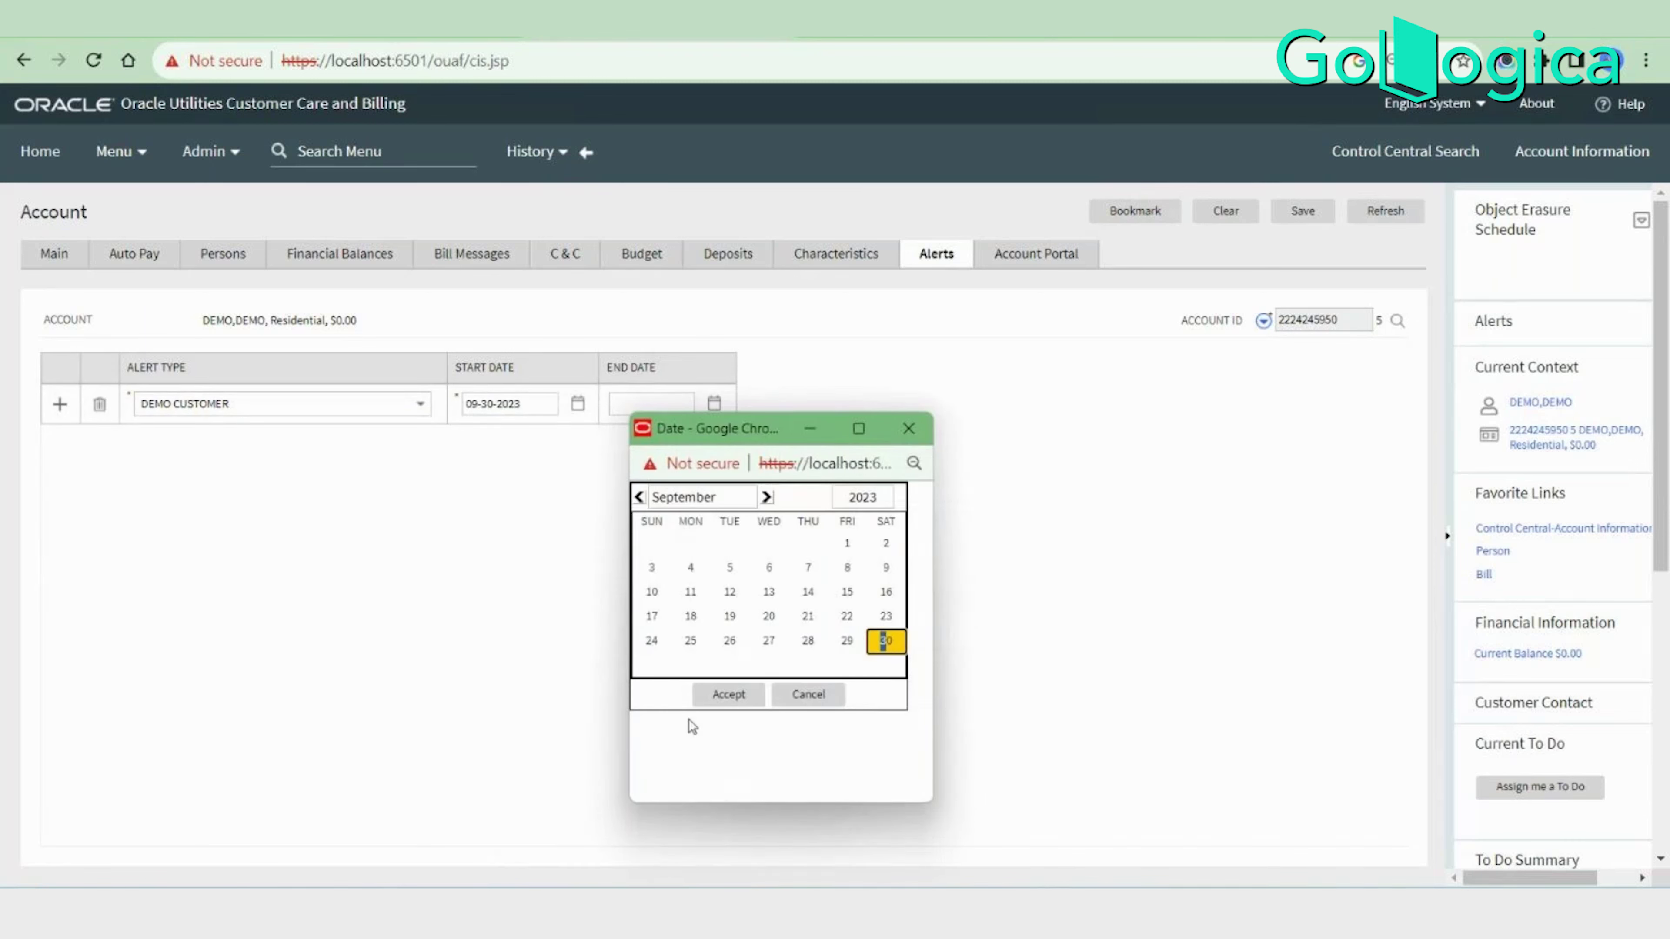
left_click(723, 695)
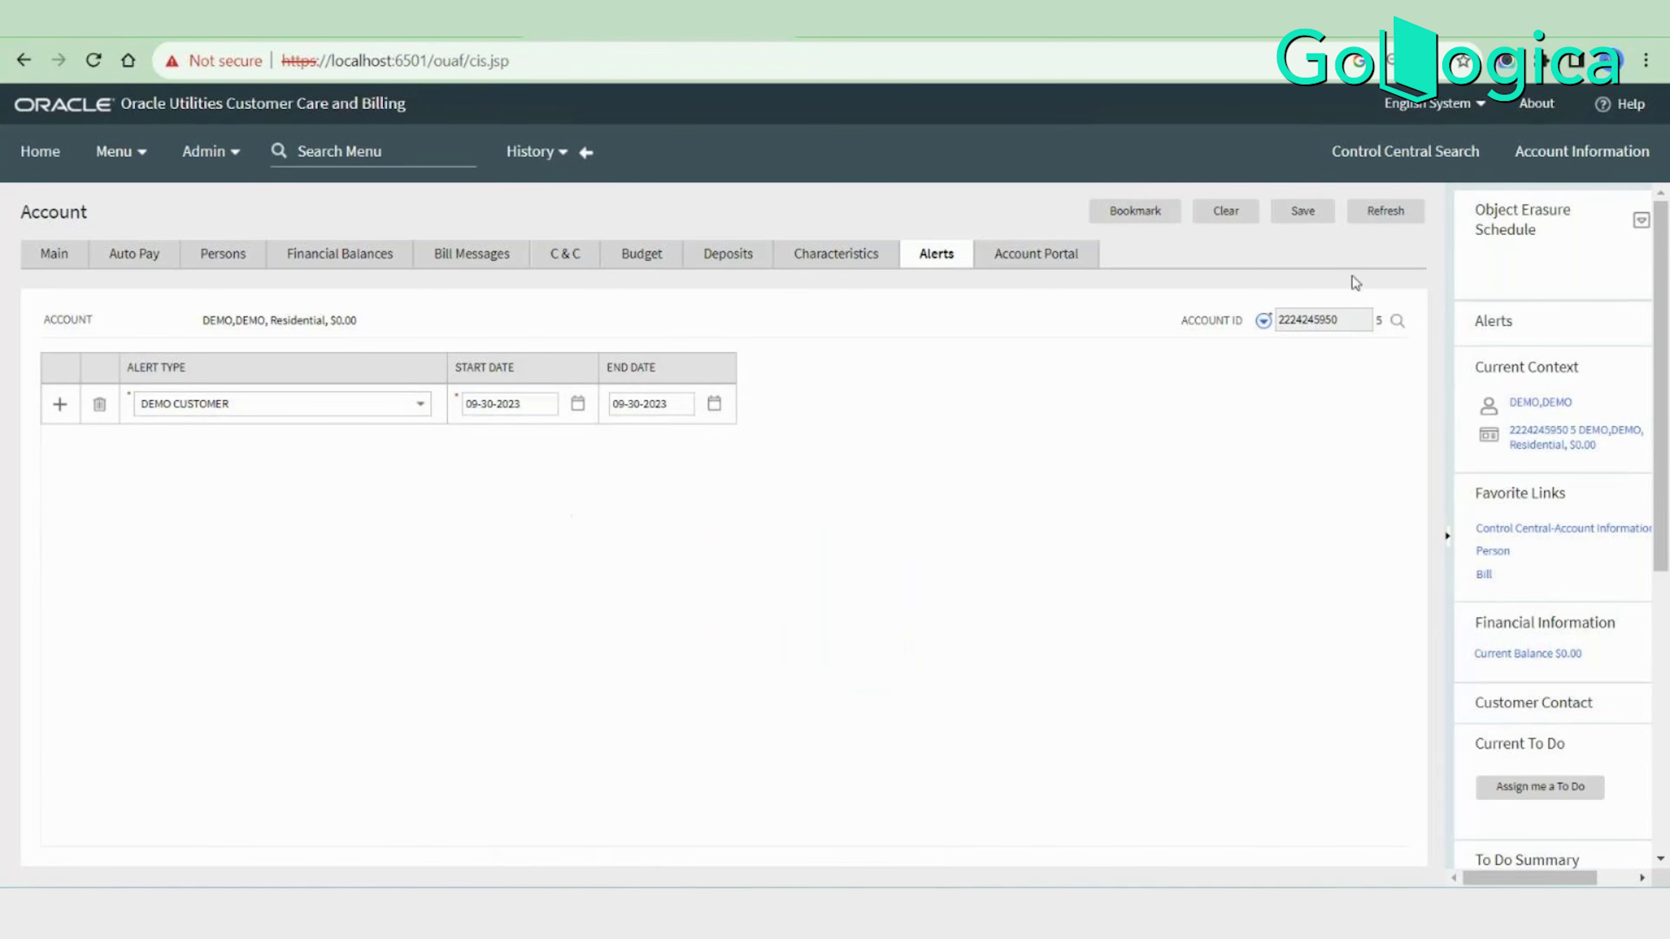
left_click(1304, 210)
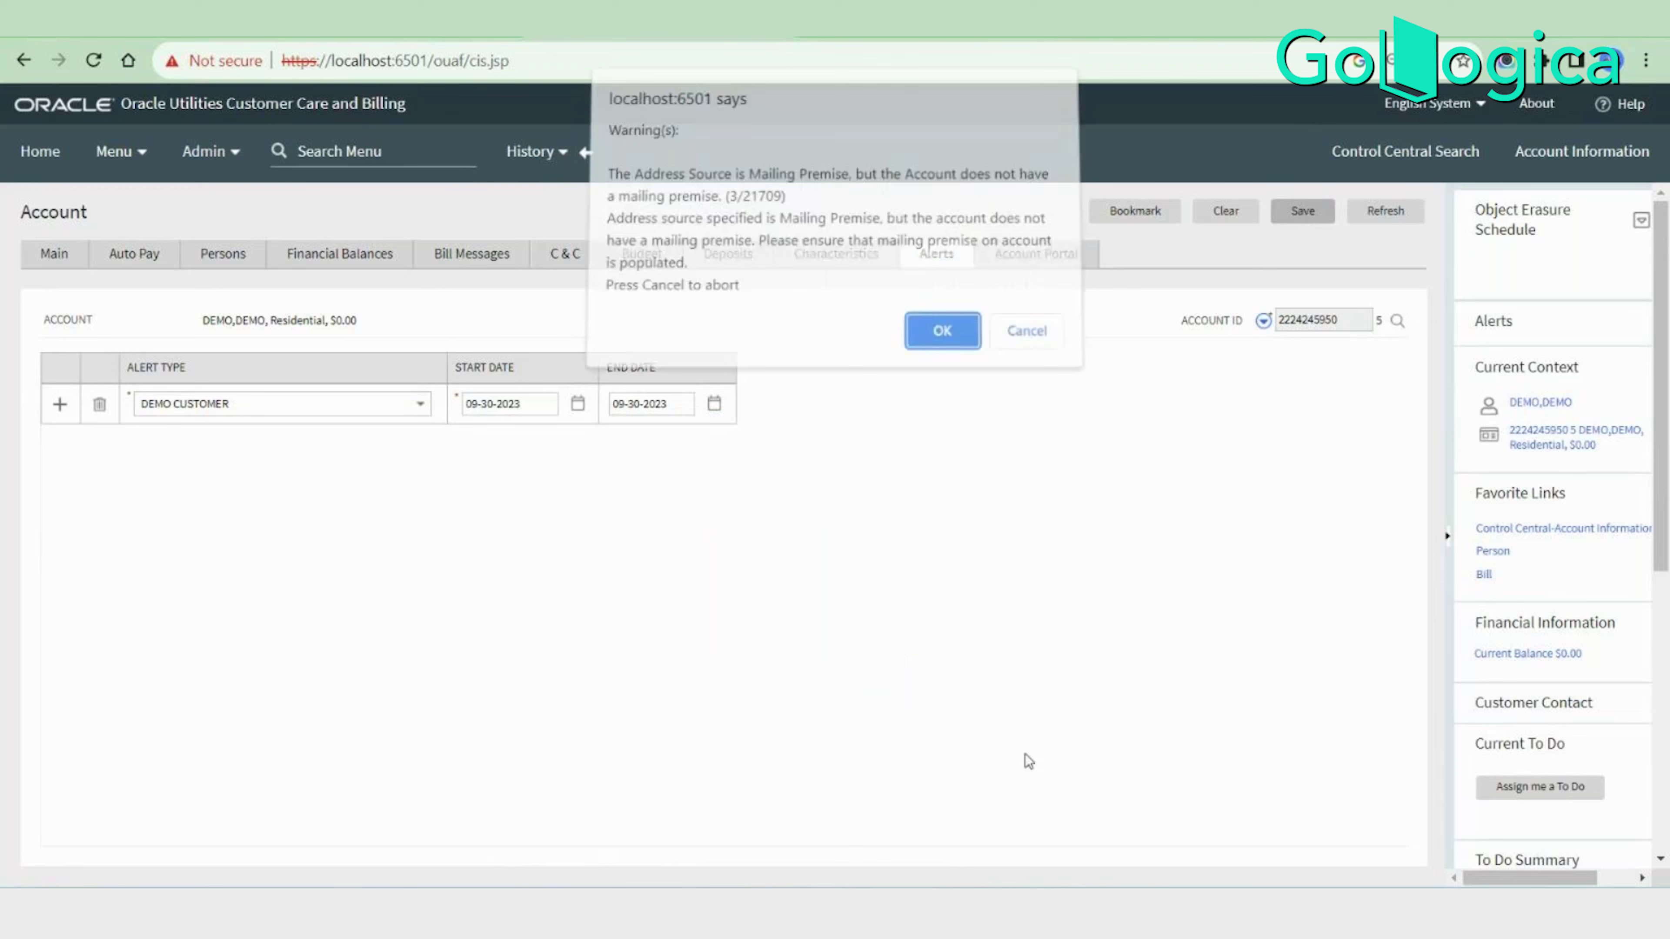
left_click(933, 344)
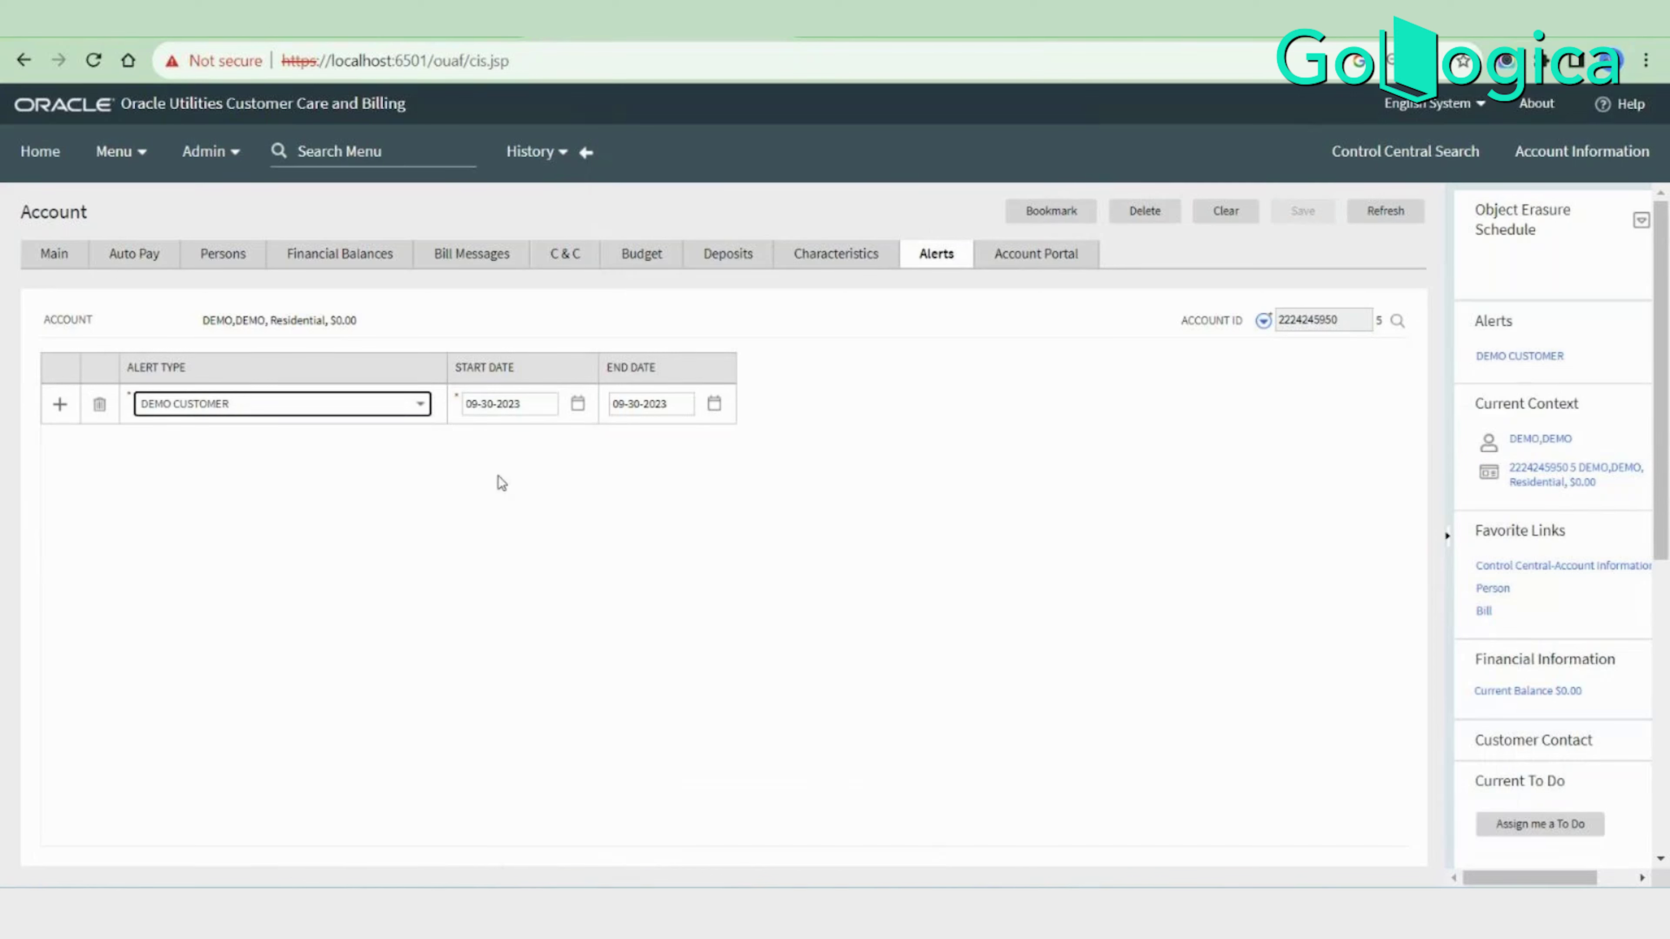
Set the DEMO CUSTOMER alert's end date to 12-31-2023 and save the account, accepting the mailing premise warning.
left_click(664, 403)
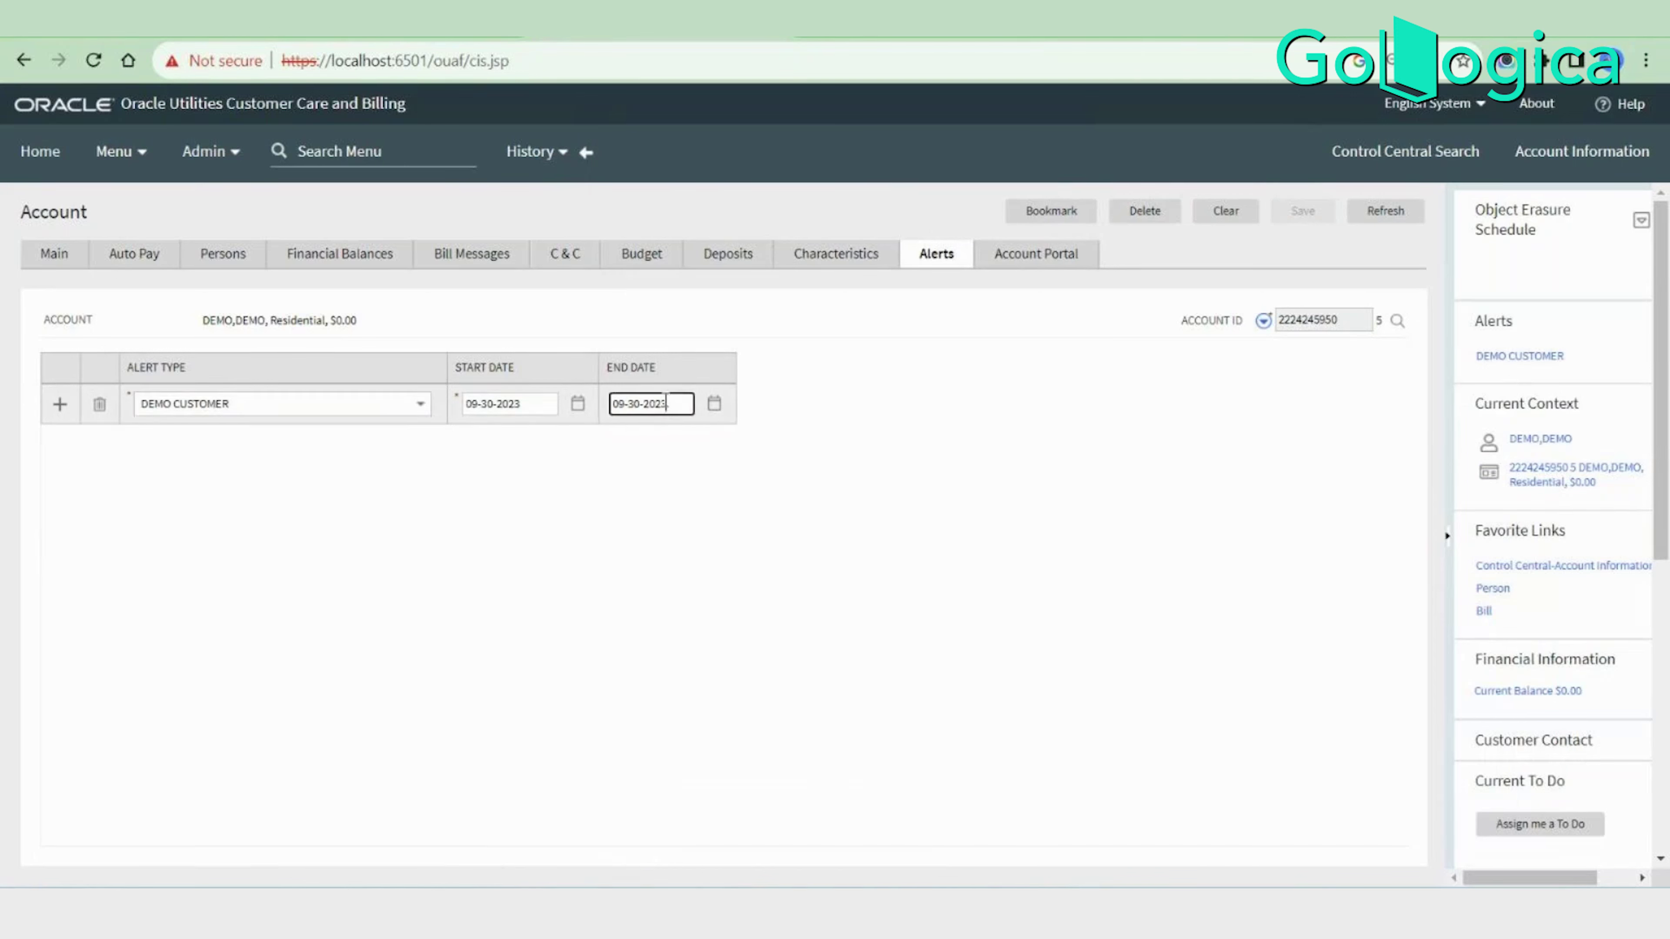
left_click(623, 403)
double_click(624, 403)
type("31")
double_click(643, 403)
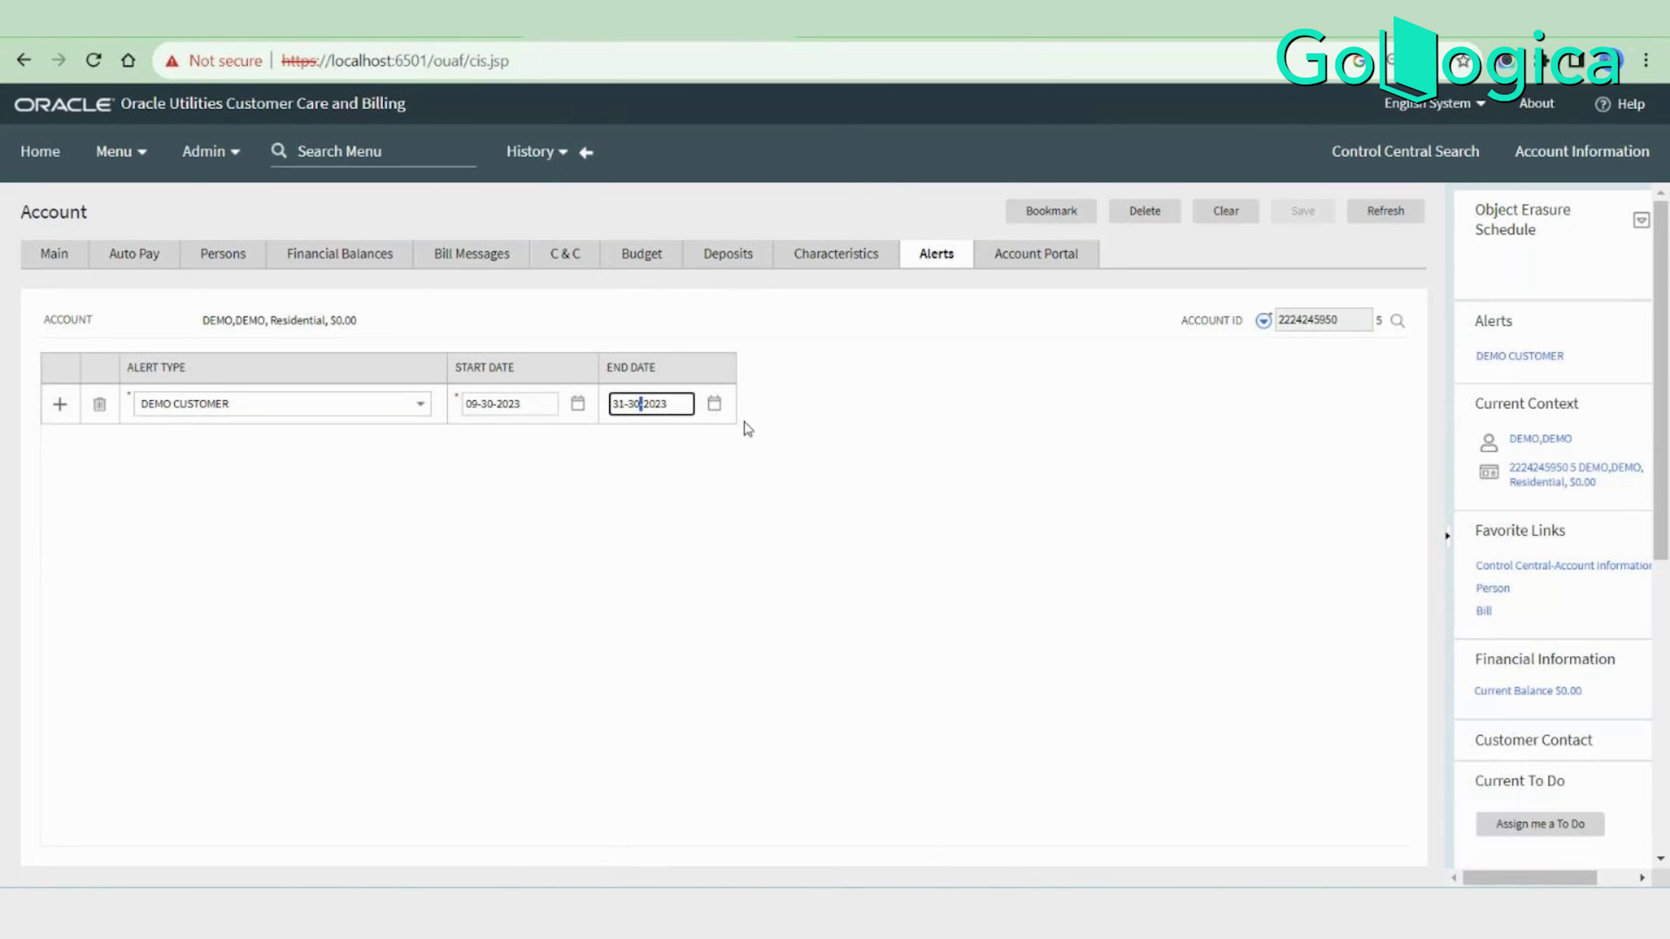
key("Left")
key("Left")
key("Left")
key("BackSpace")
key("BackSpace")
type("12")
key("Right")
key("Delete")
key("Delete")
type("31")
key("Tab")
left_click(1301, 213)
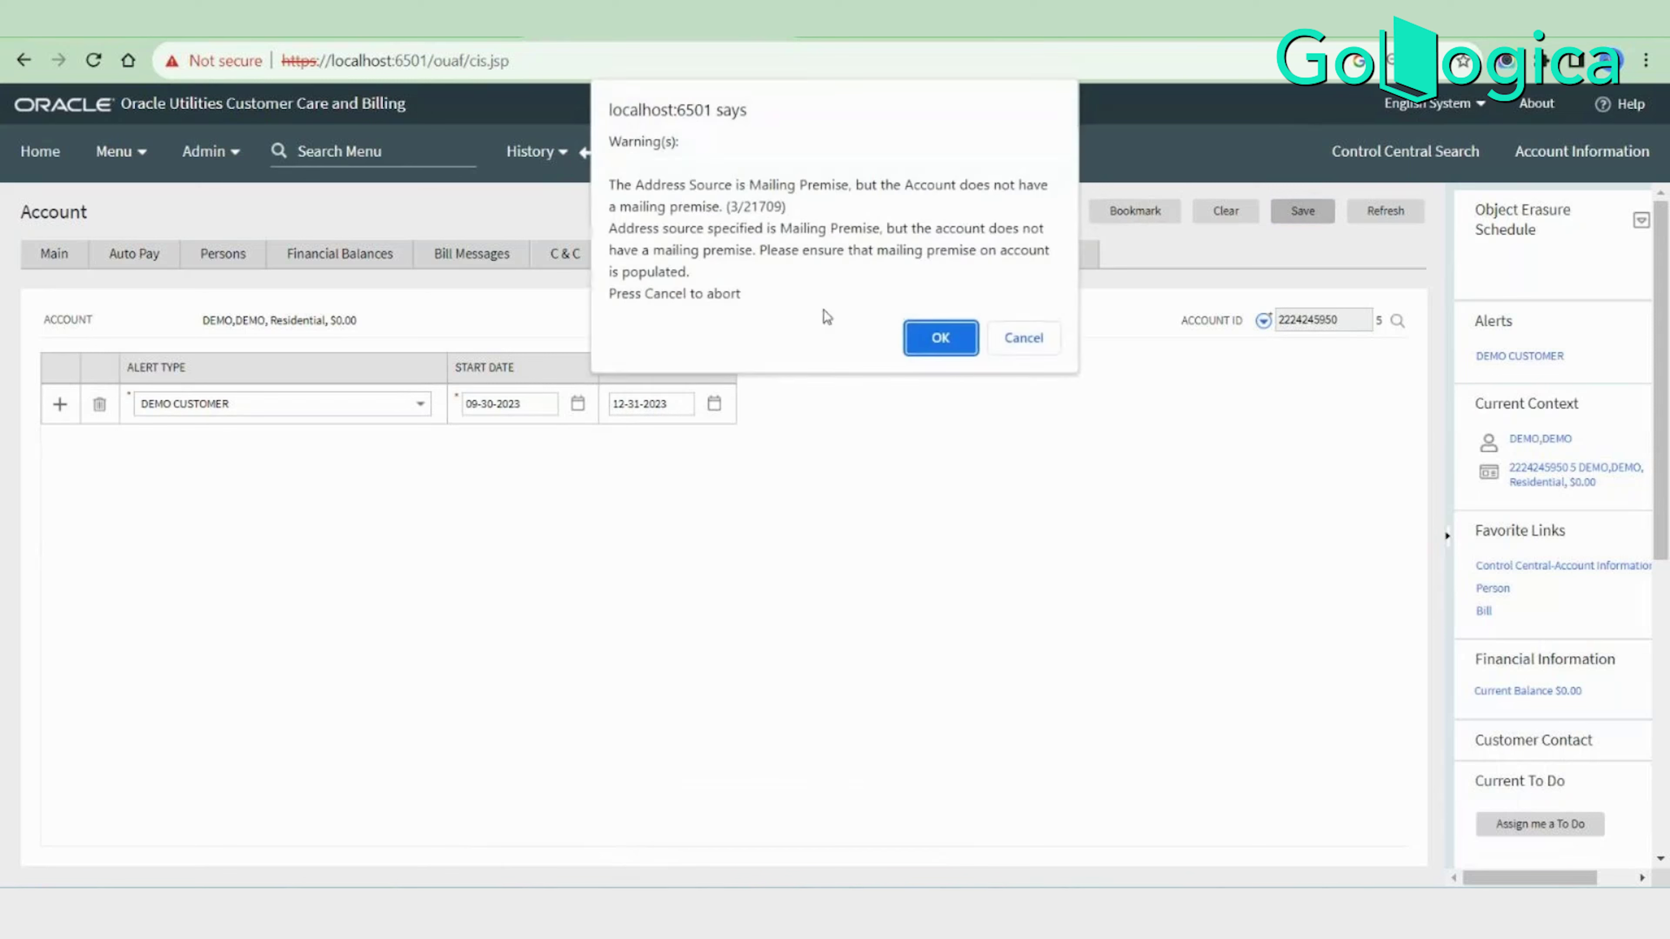
left_click(920, 336)
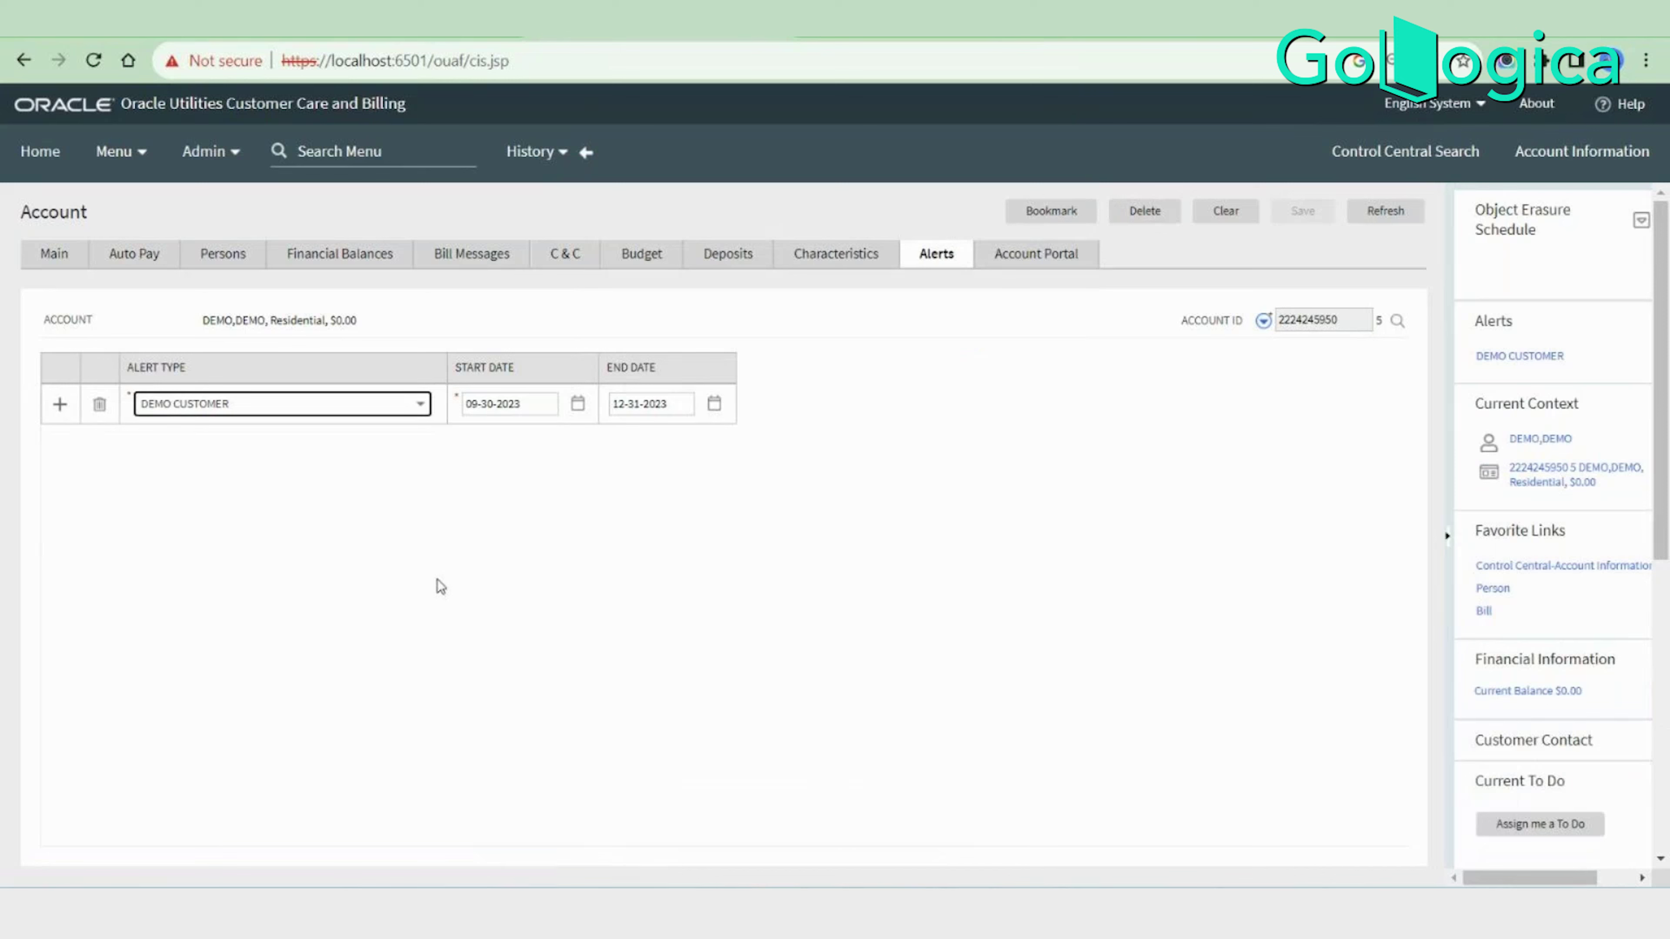
left_click(280, 546)
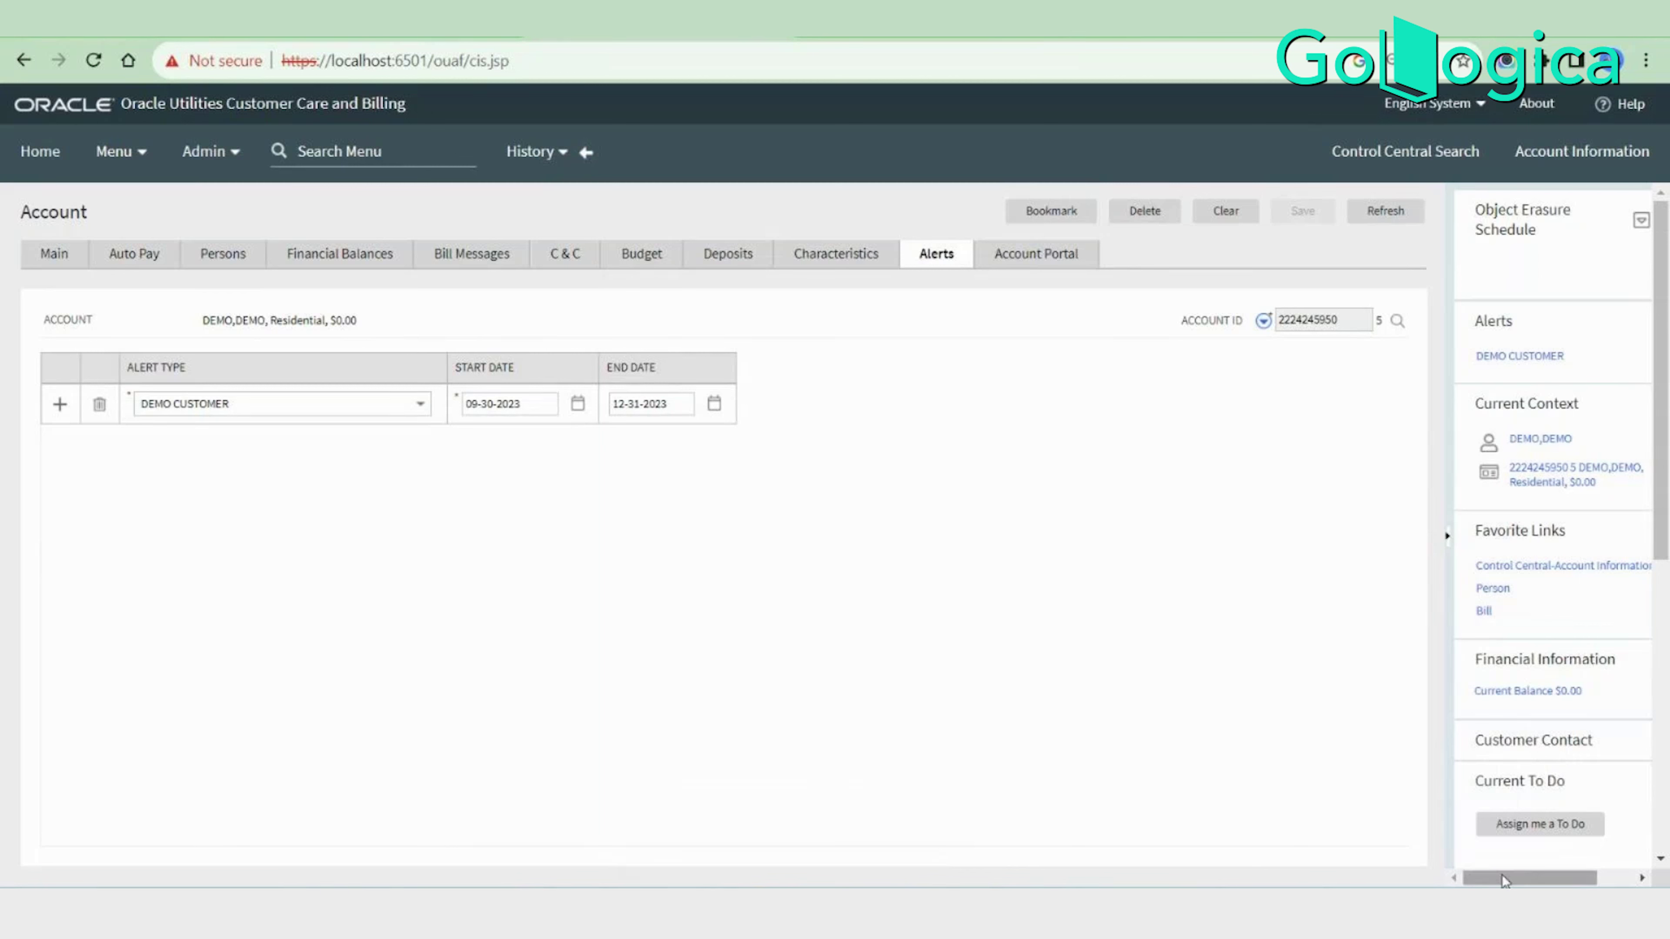
Examine the Go To Account options offered for the person in the current context, then dismiss them.
left_click_drag(1501, 875, 1538, 874)
left_click(1608, 441)
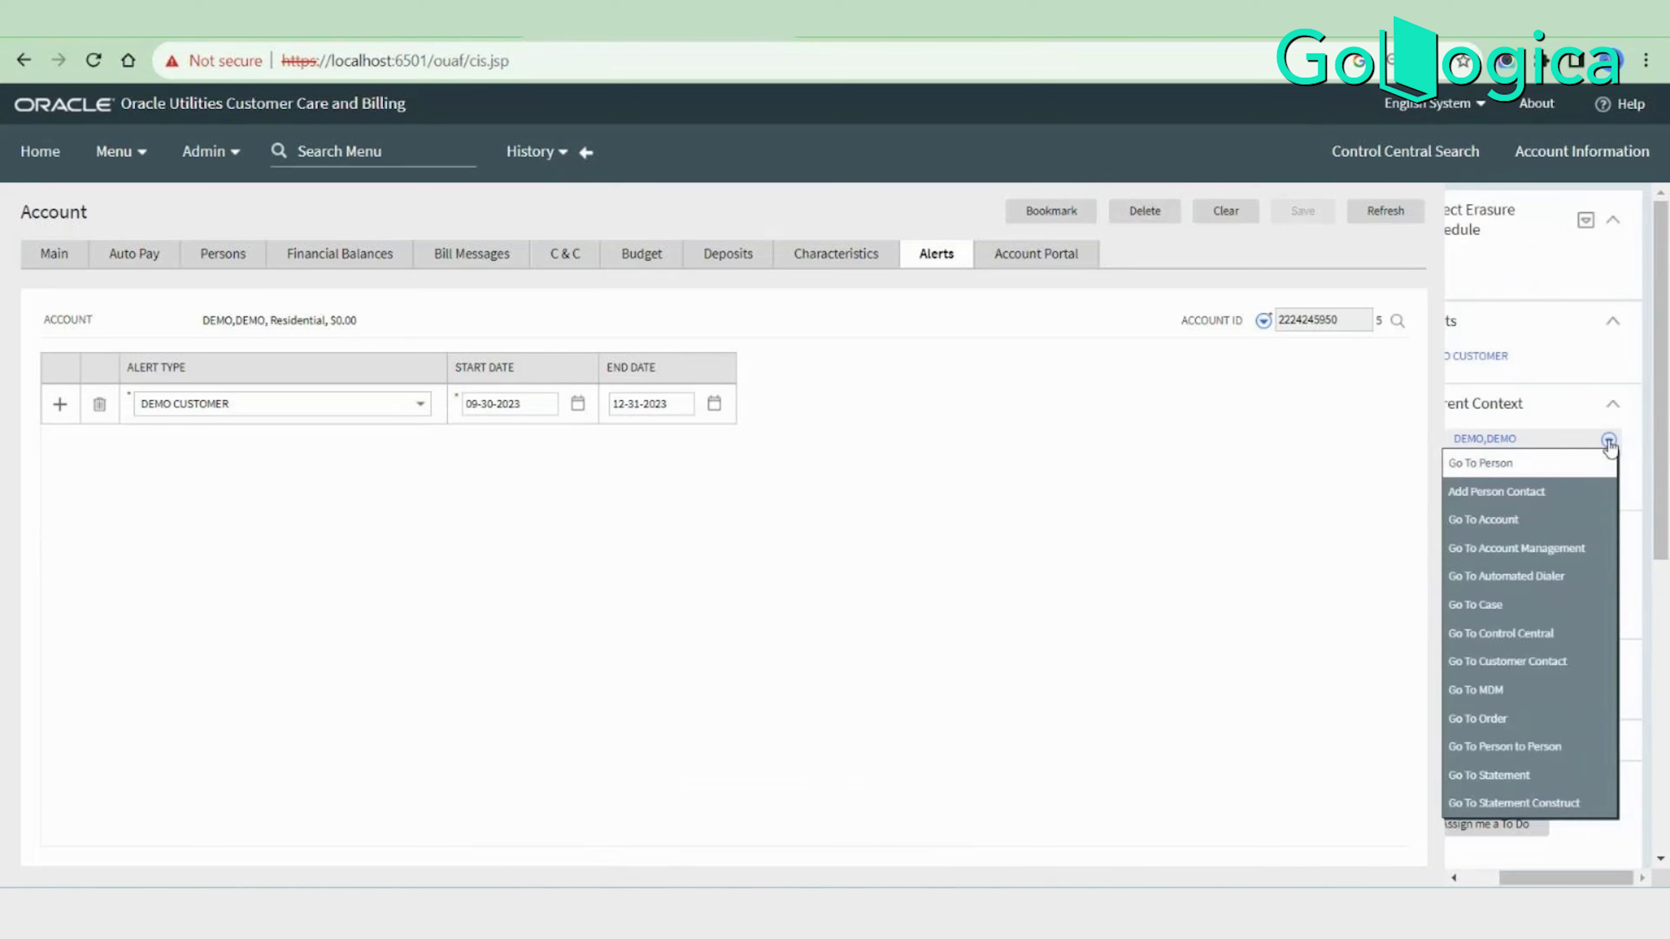
mouse_move(1488, 521)
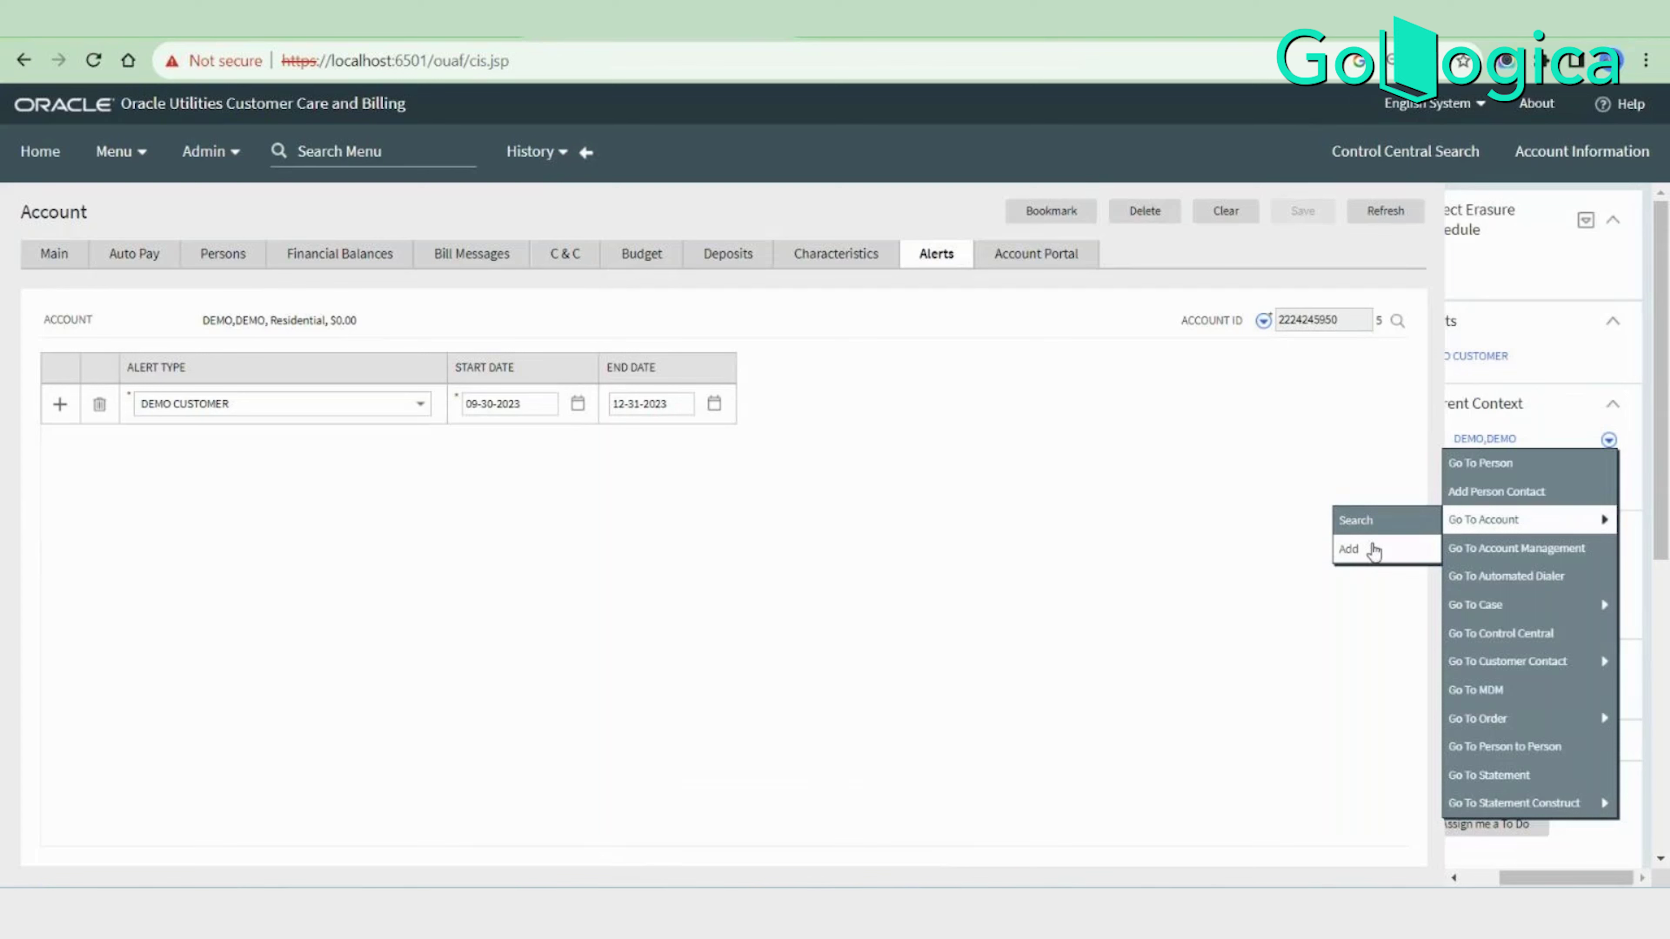
left_click(1038, 556)
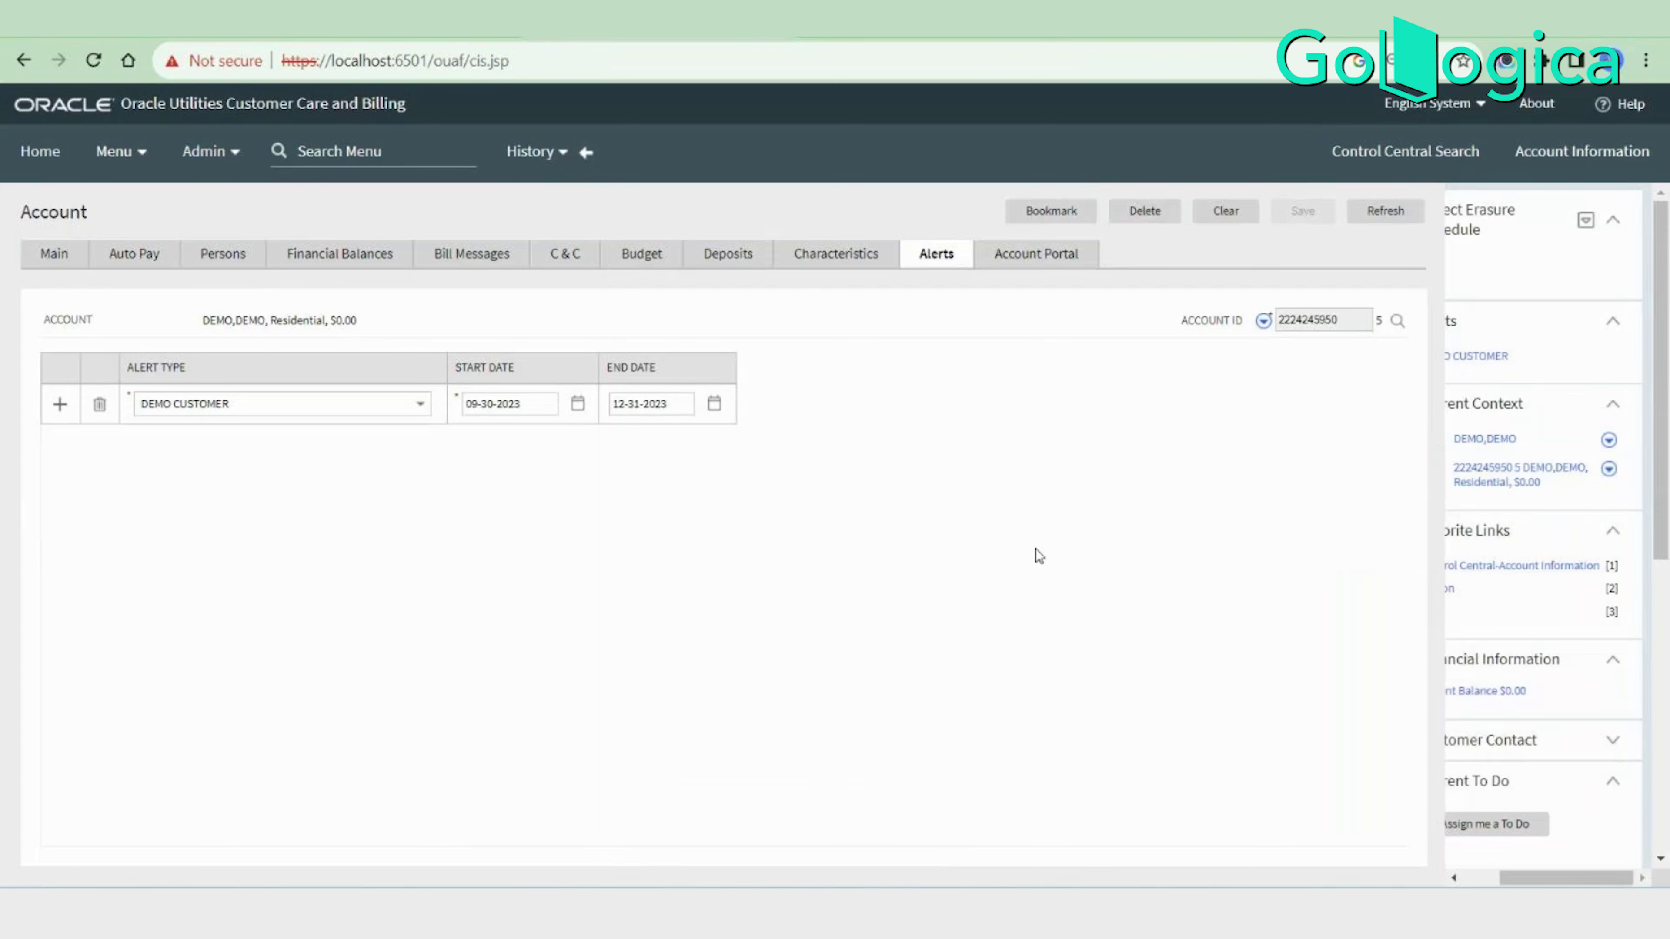
Look up the Account entry among the Customer Information functions.
left_click(115, 153)
mouse_move(131, 212)
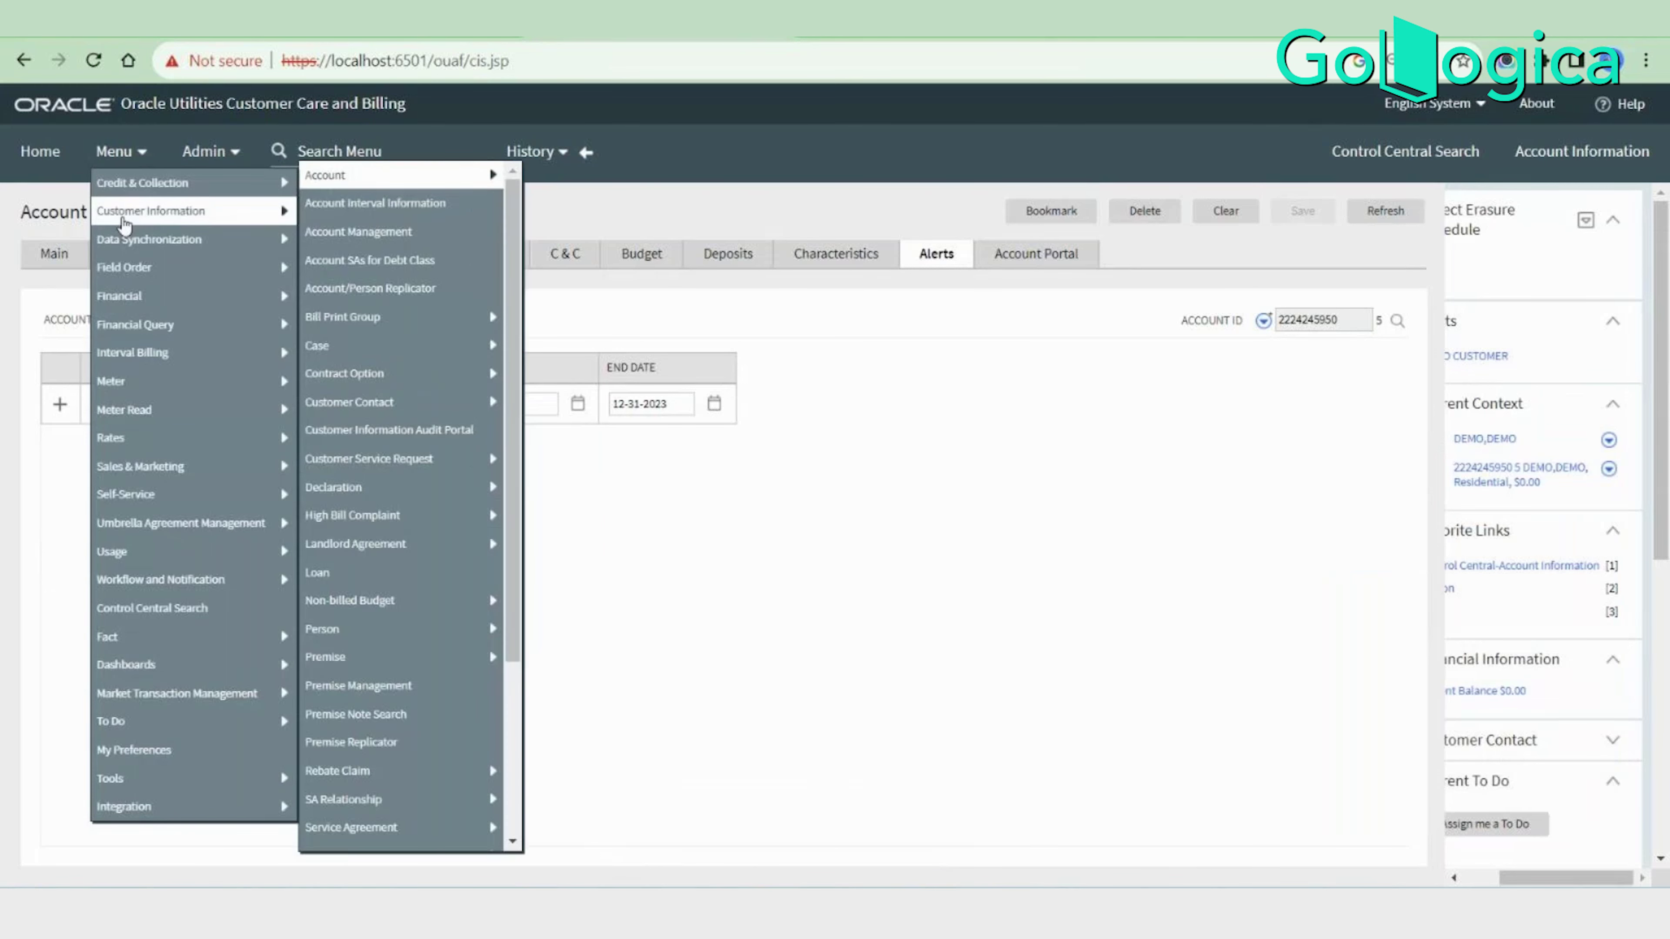